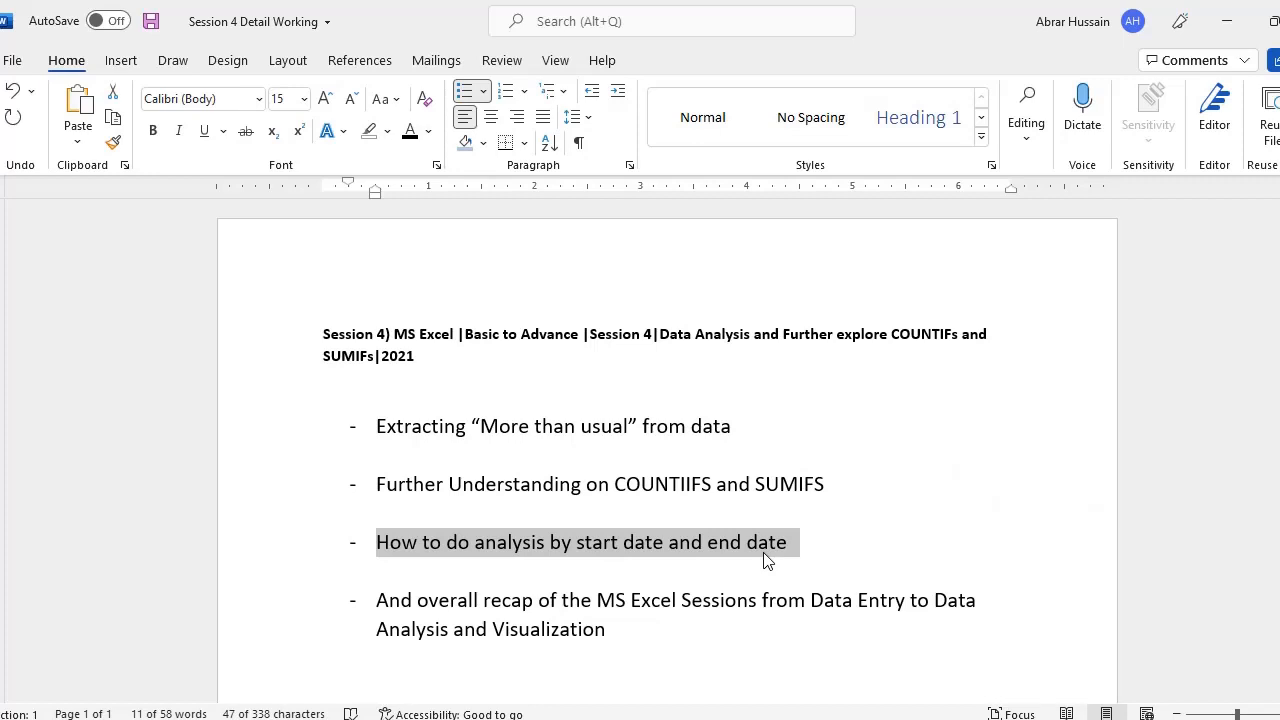
Step: Switch to the Learn Excel Working File workbook in Excel and look over the Analysis by Items table and its source data in the DB sheet
scroll(457, 545, down, 1)
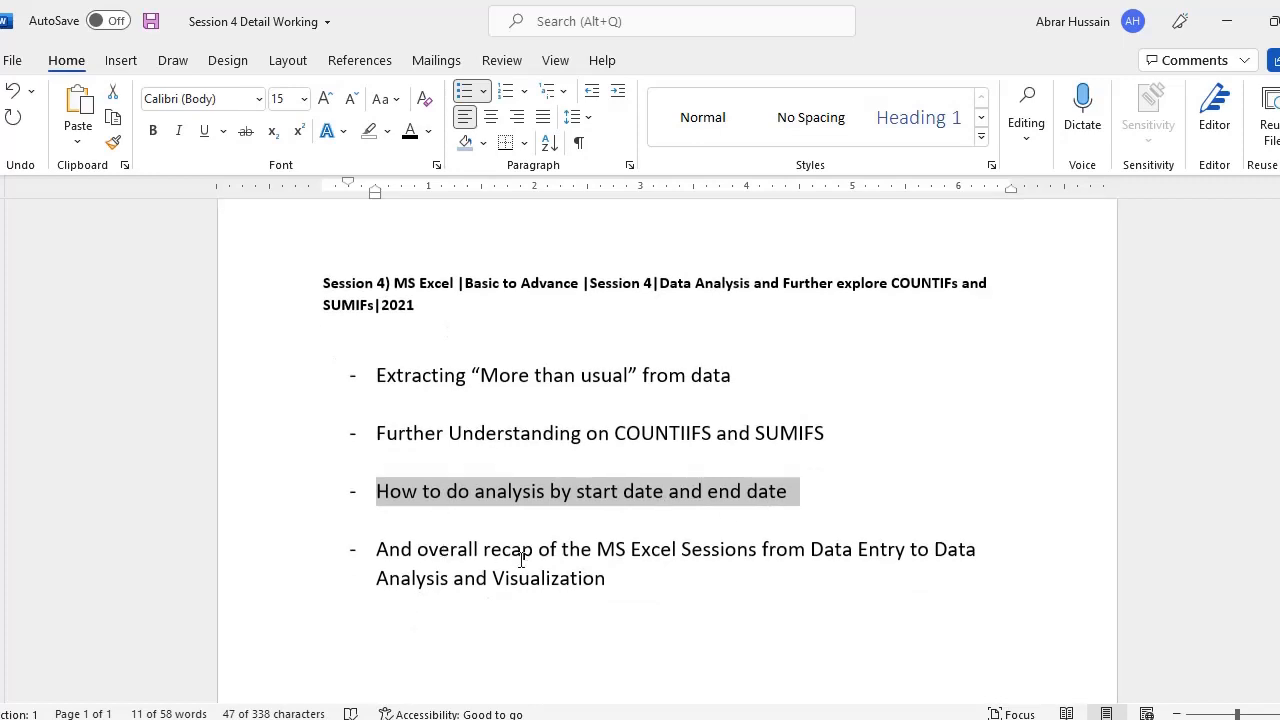
key(alt+Tab)
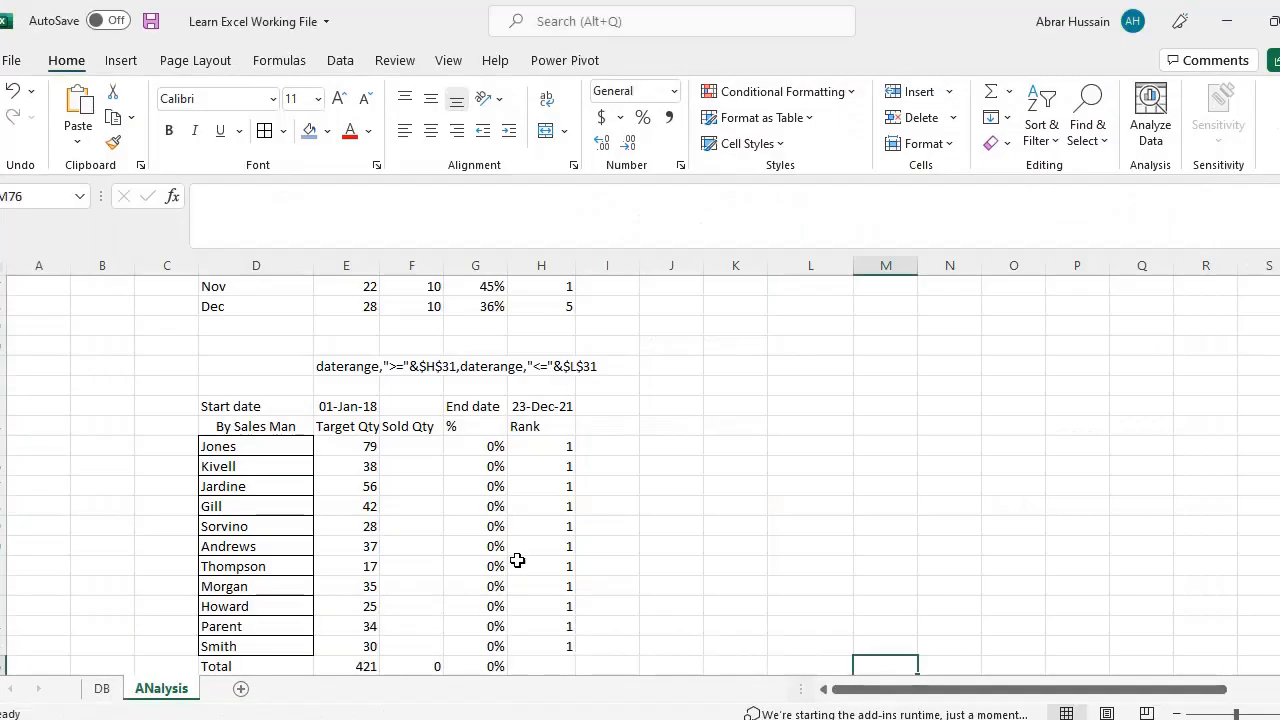
scroll(496, 458, up, 16)
scroll(498, 457, up, 3)
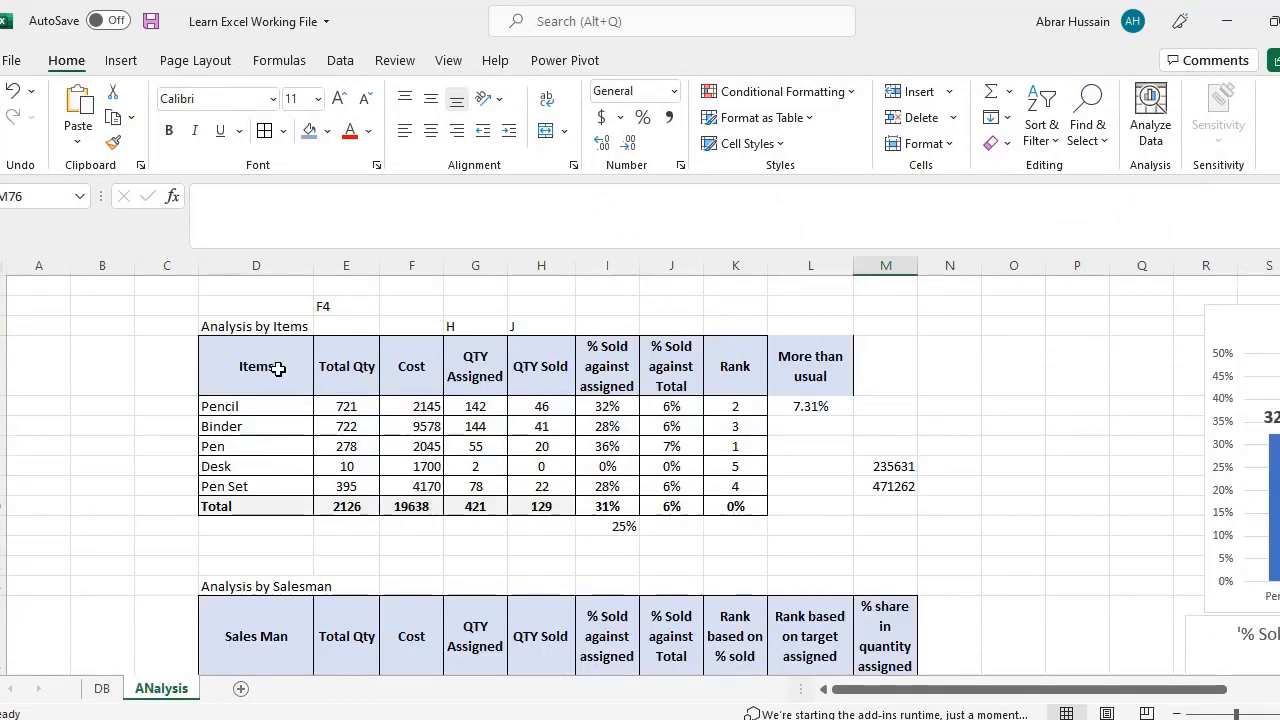
drag(277, 370, 805, 508)
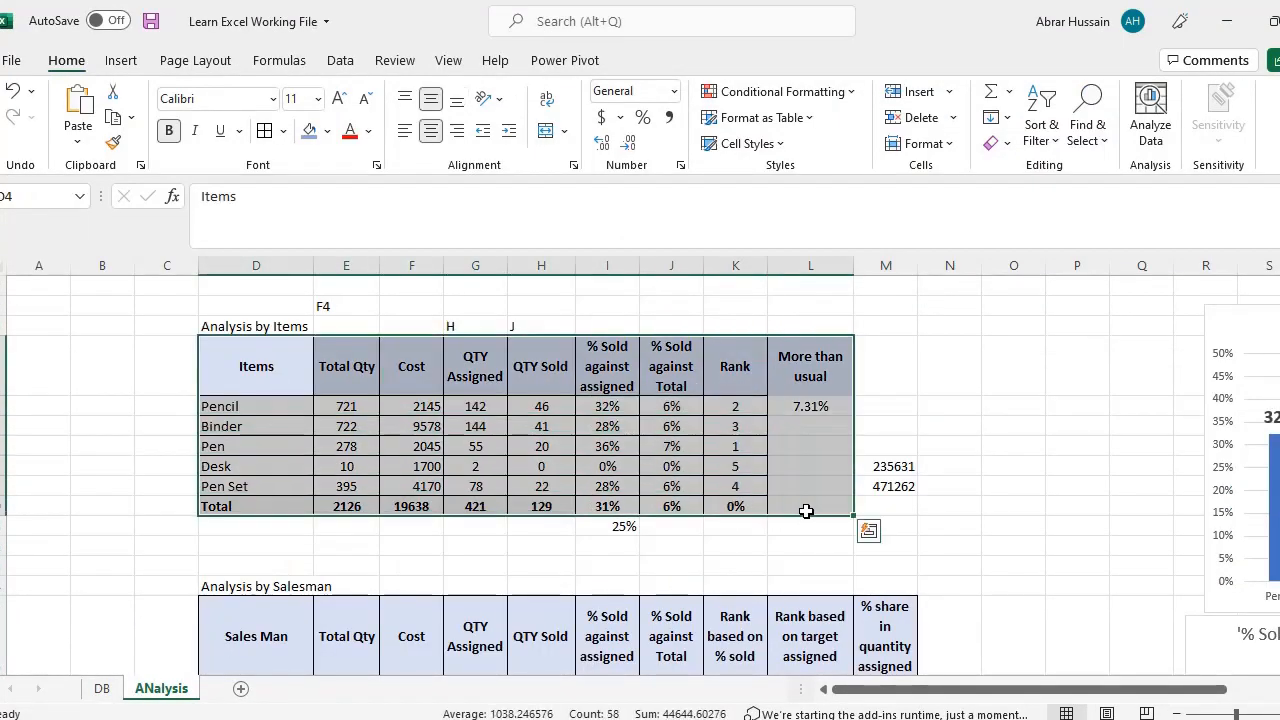
click(102, 690)
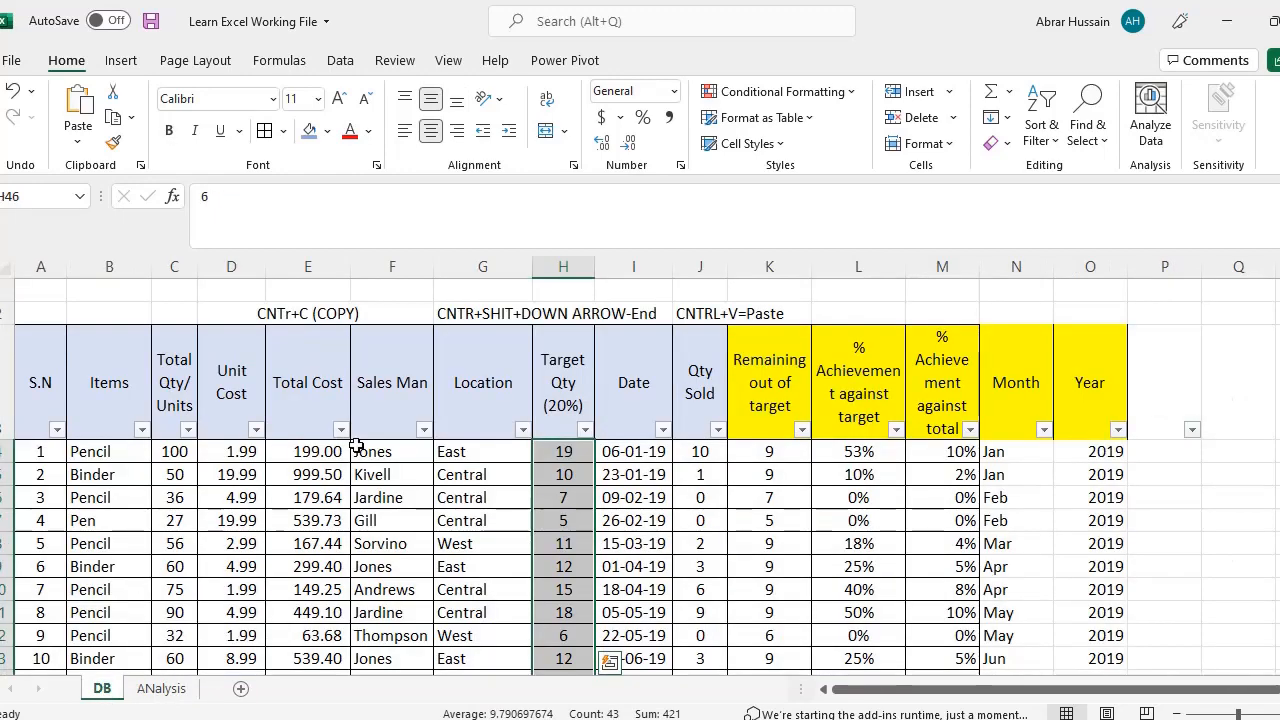
click(162, 689)
Step: Examine the column headings of the Analysis by Items table, from Items through More than usual
click(262, 372)
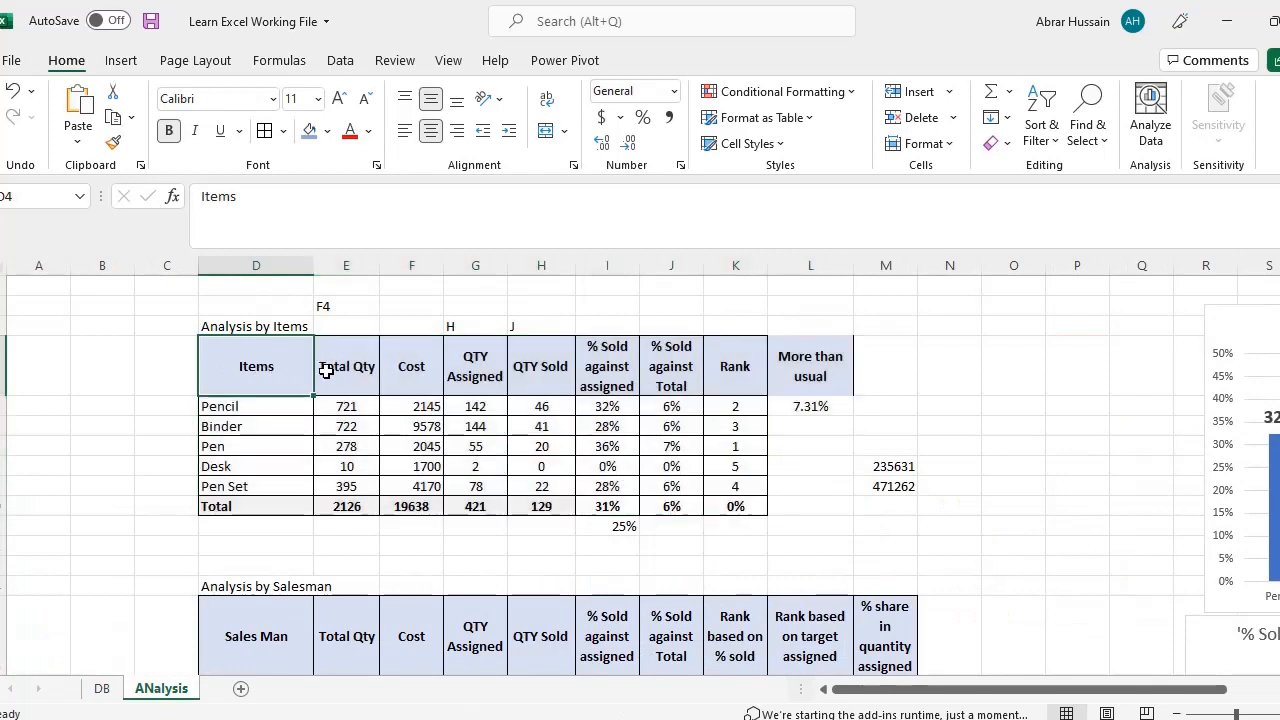
click(330, 368)
click(411, 364)
click(552, 360)
click(414, 366)
click(523, 360)
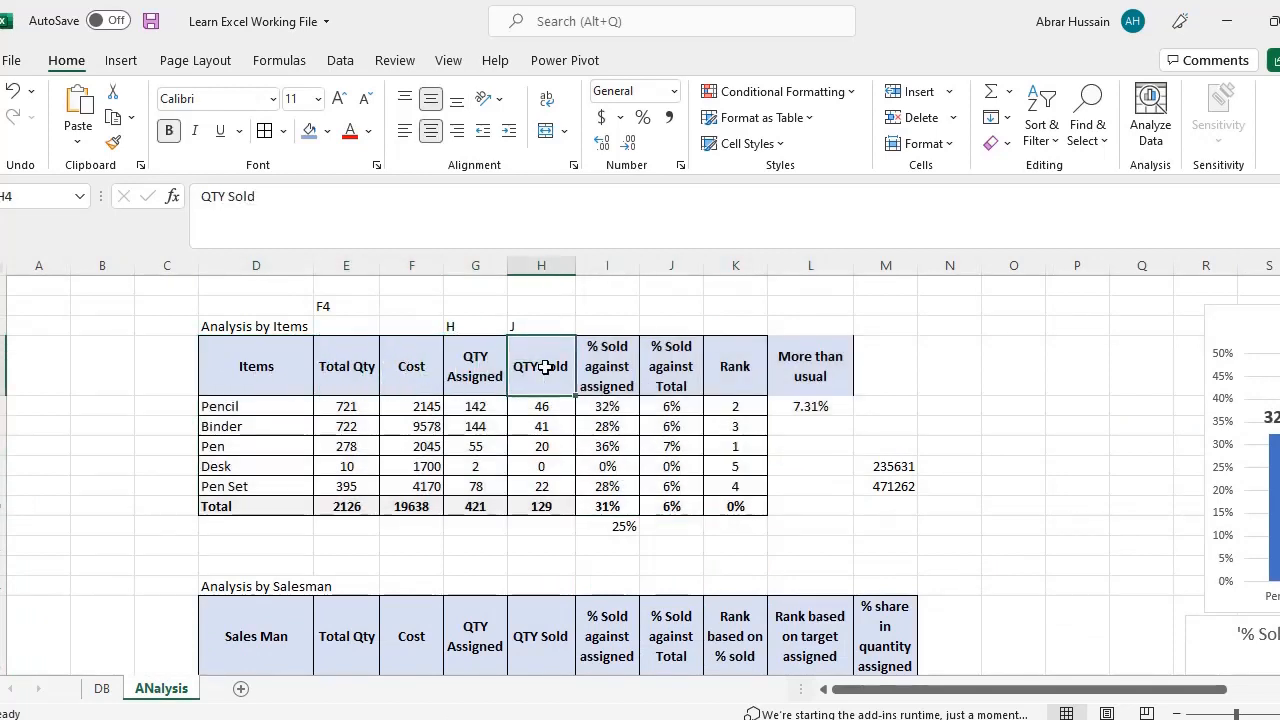
click(671, 366)
click(813, 370)
double_click(815, 371)
drag(833, 375, 765, 343)
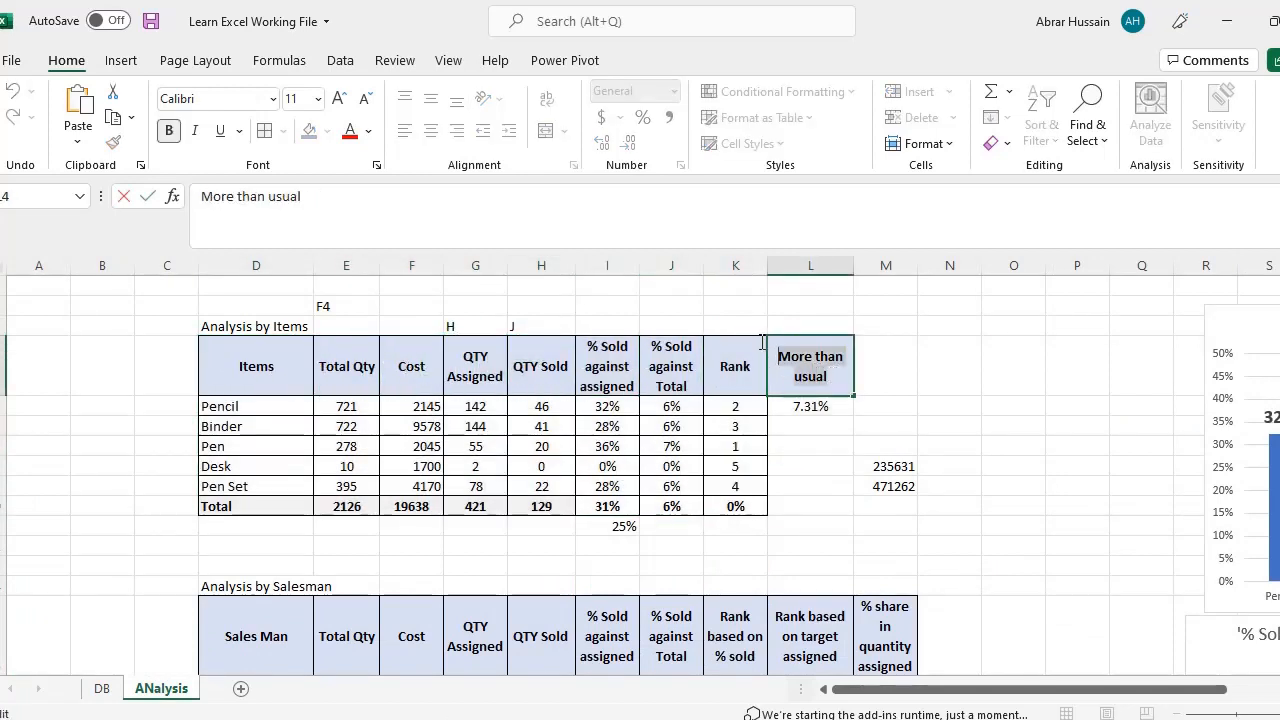
click(1073, 376)
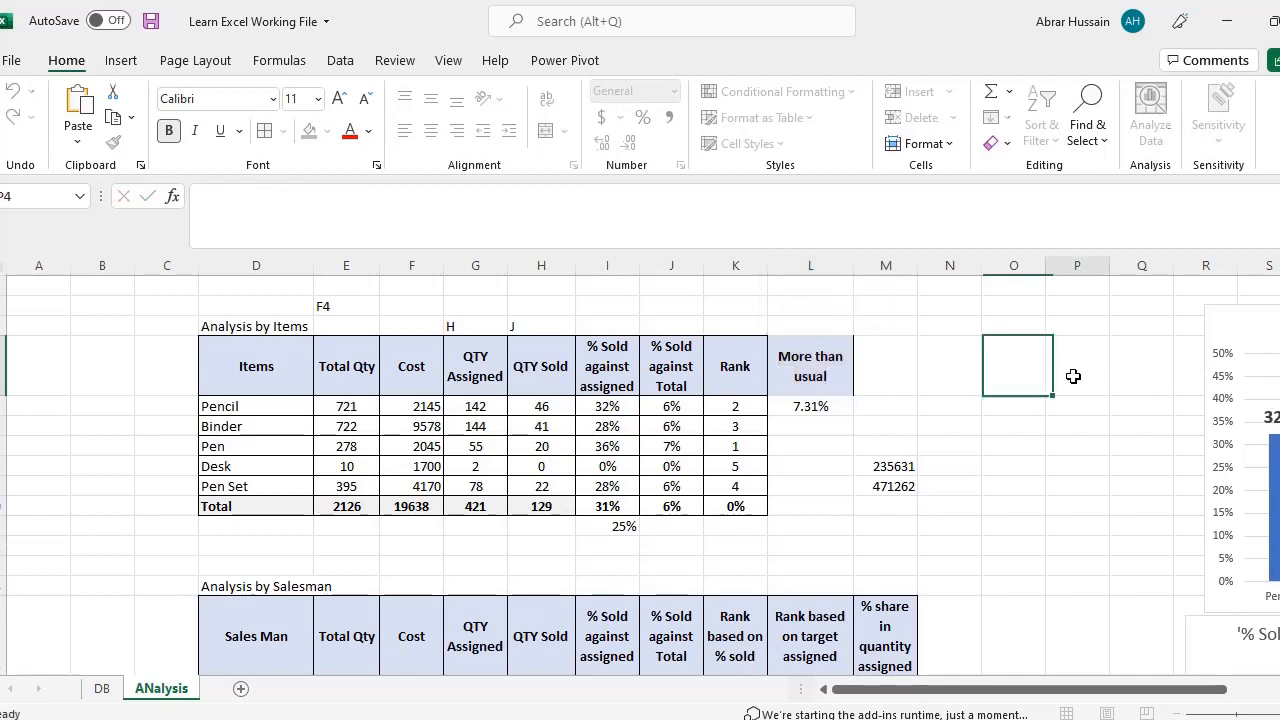
Step: Review the More than usual column against the Analysis by Items table, including each item's % Sold against assigned
click(806, 351)
double_click(826, 375)
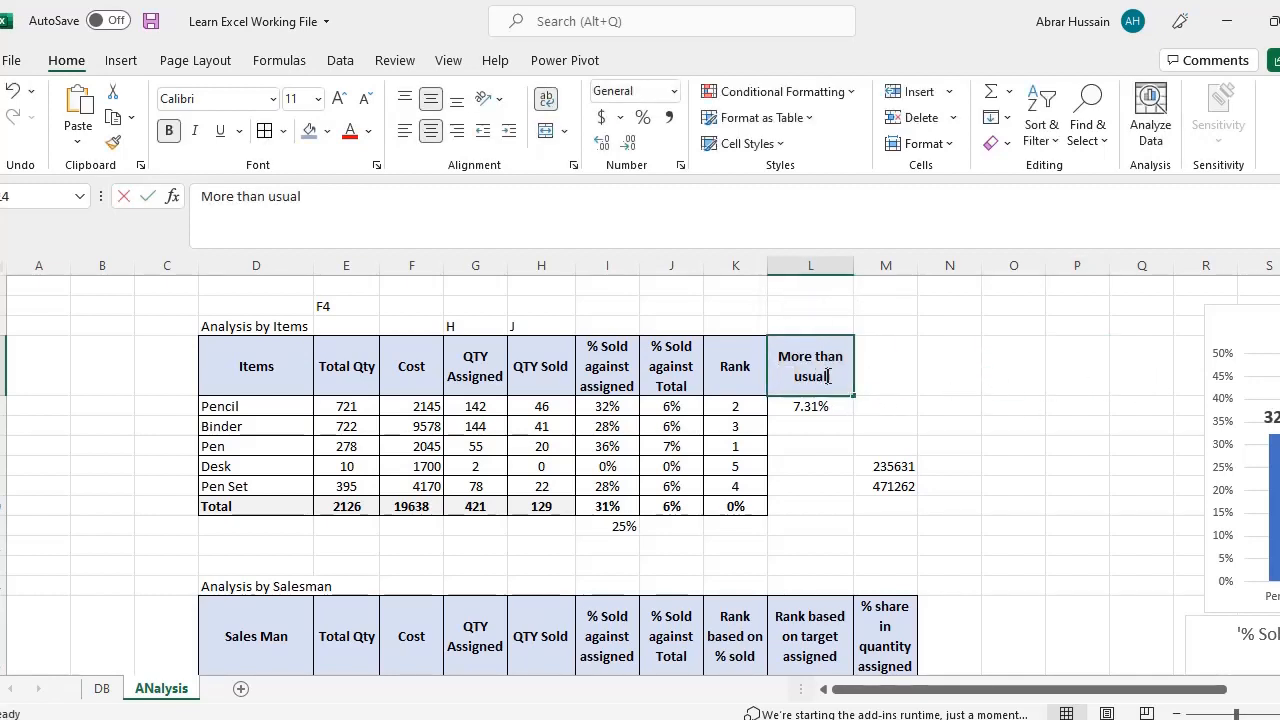
click(863, 442)
click(833, 380)
drag(250, 376, 720, 500)
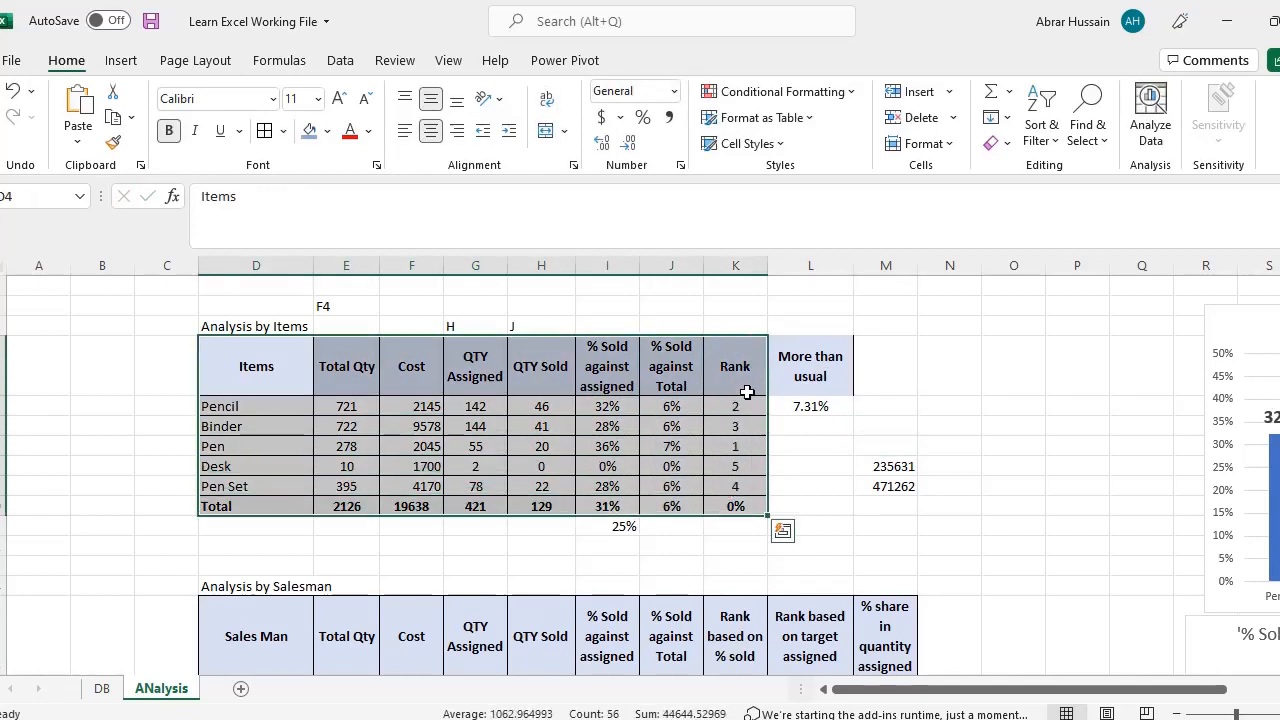
click(796, 364)
click(603, 370)
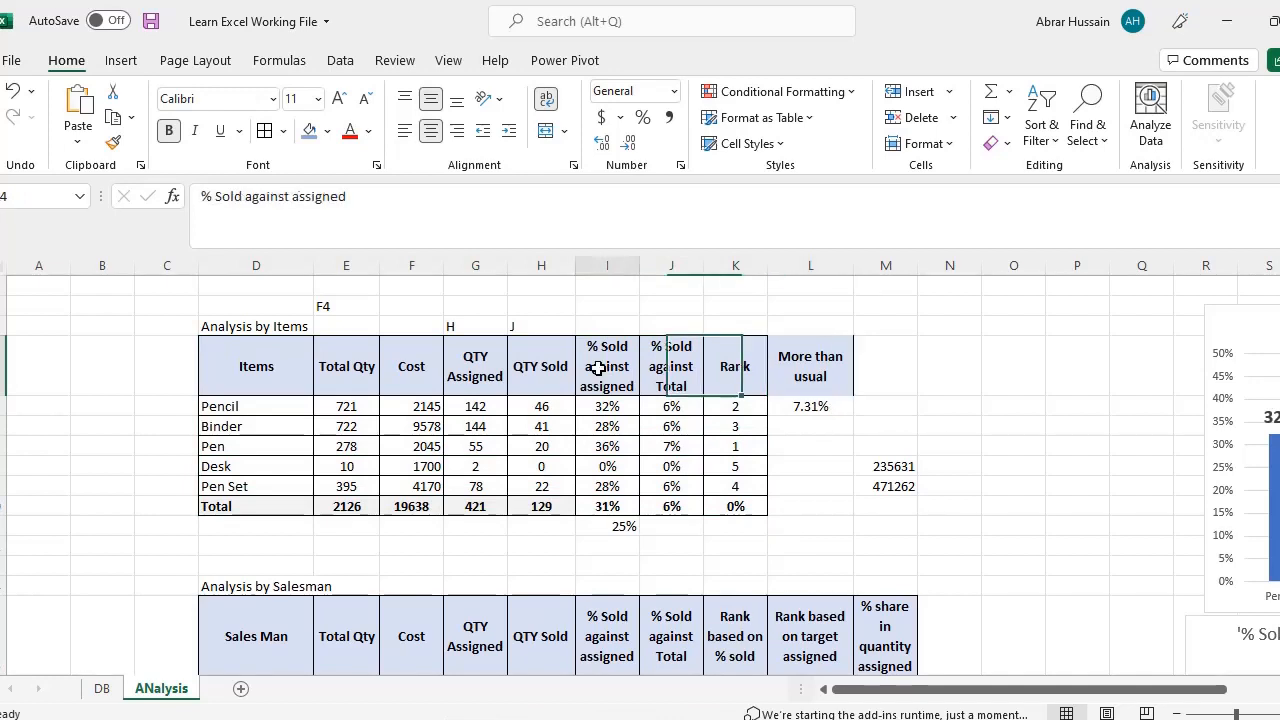
click(237, 409)
mouse_move(237, 409)
mouse_down()
mouse_move(243, 504)
mouse_move(240, 486)
mouse_up()
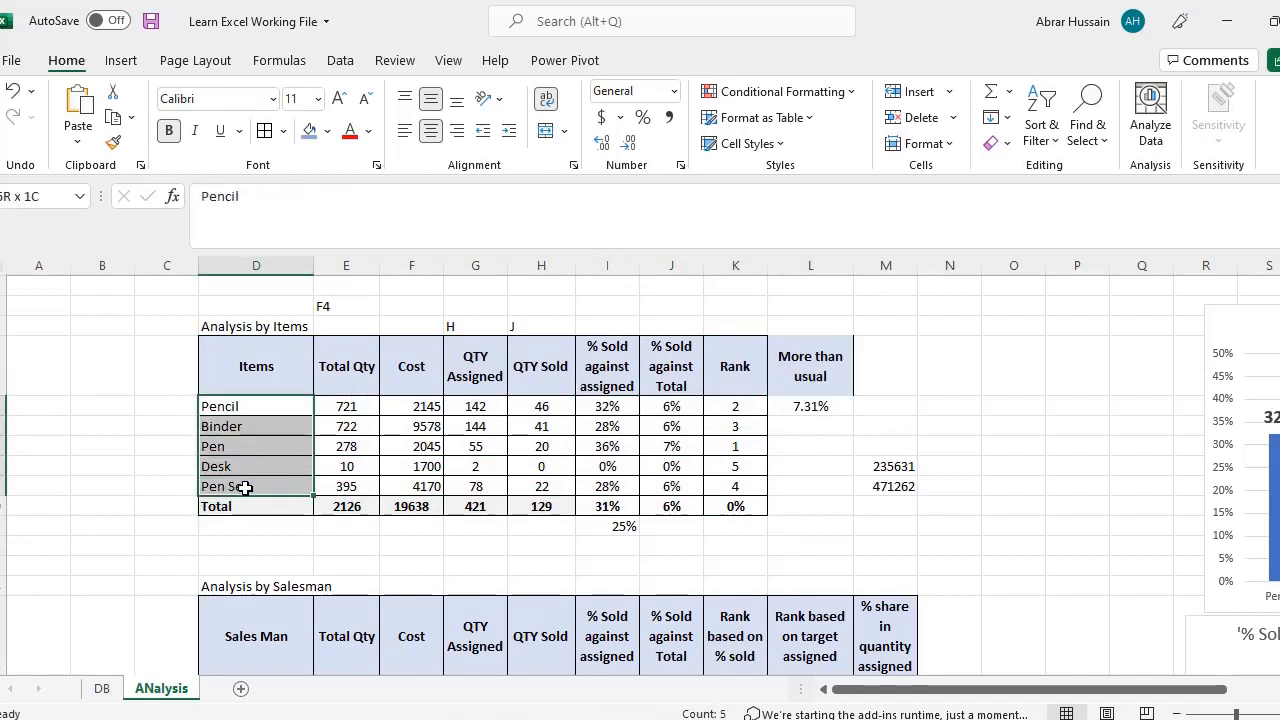
click(607, 360)
drag(610, 406, 613, 494)
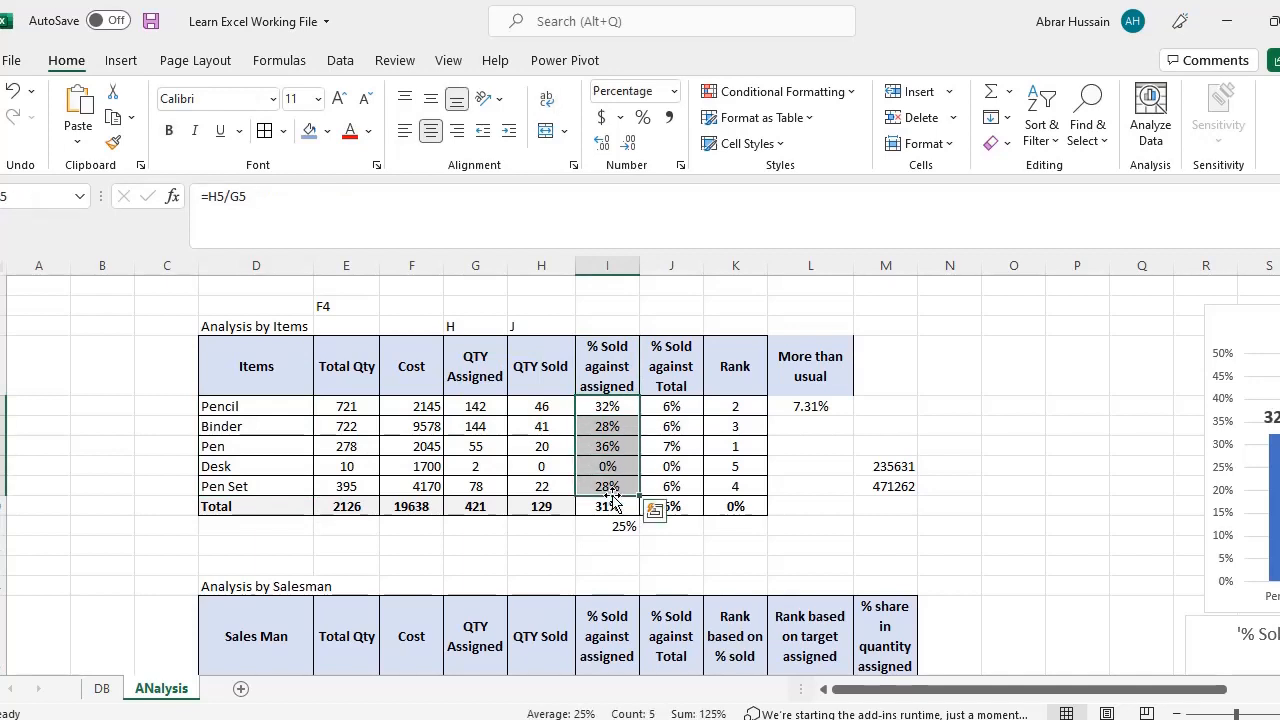
drag(616, 408, 619, 486)
click(606, 406)
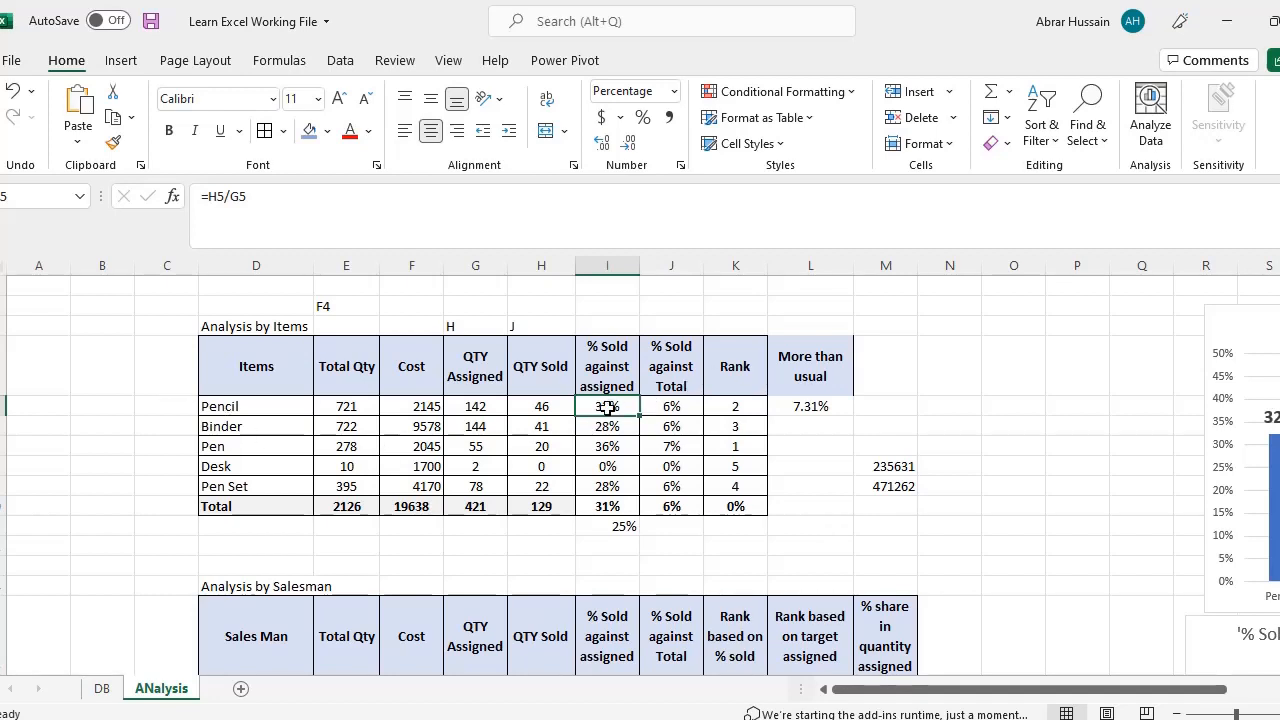
Step: Examine the list of salesmen and the % Sold against assigned column in the Analysis by Salesman table
click(246, 406)
scroll(389, 449, down, 7)
scroll(390, 451, up, 3)
scroll(390, 451, down, 1)
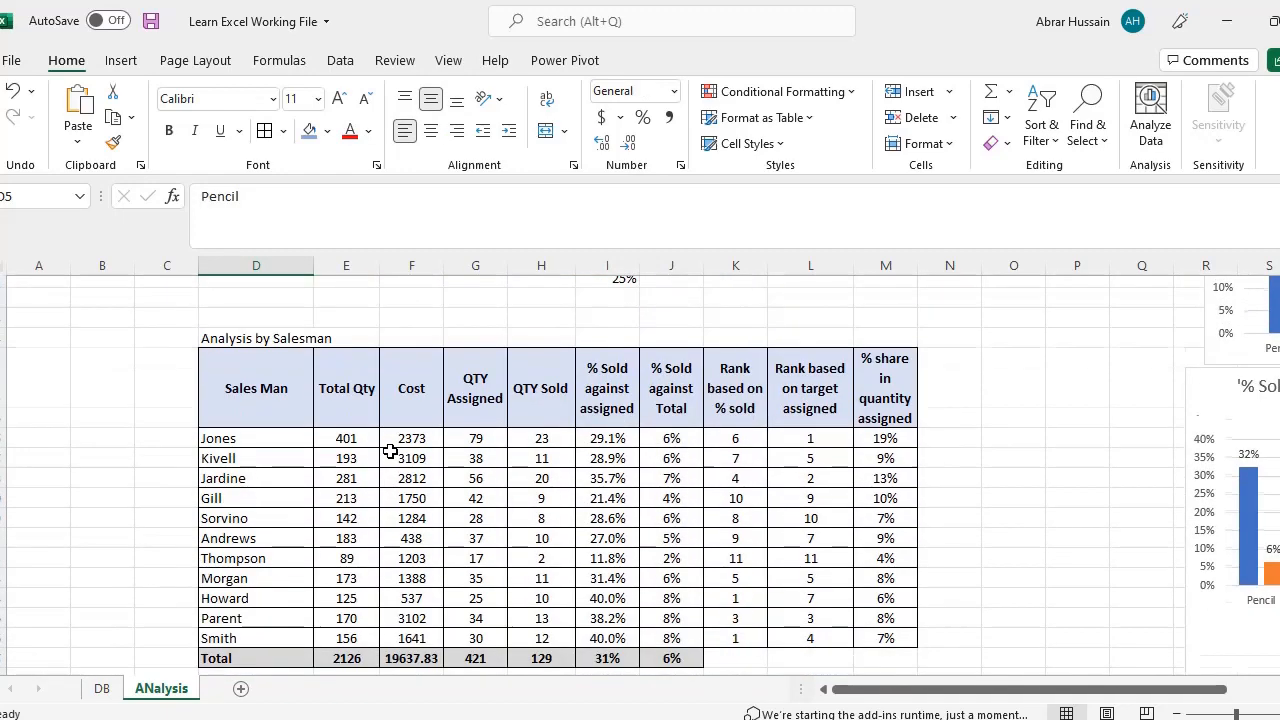
click(217, 406)
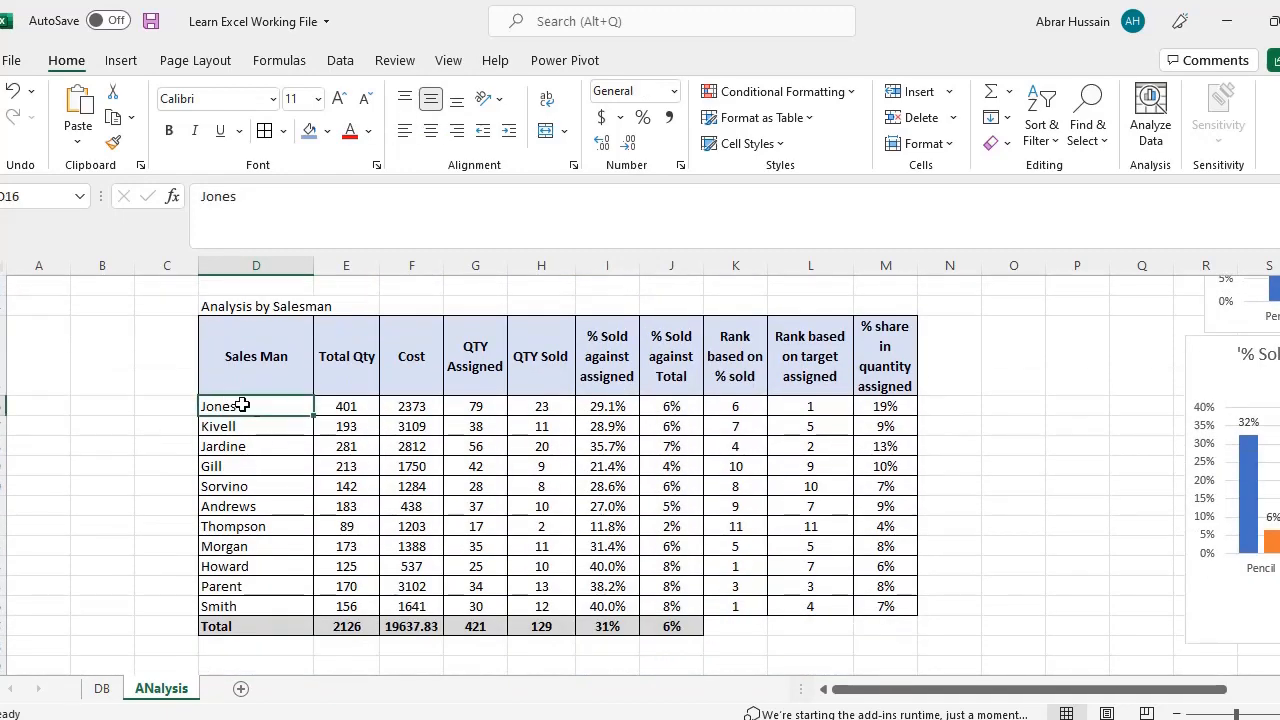
drag(242, 407, 245, 606)
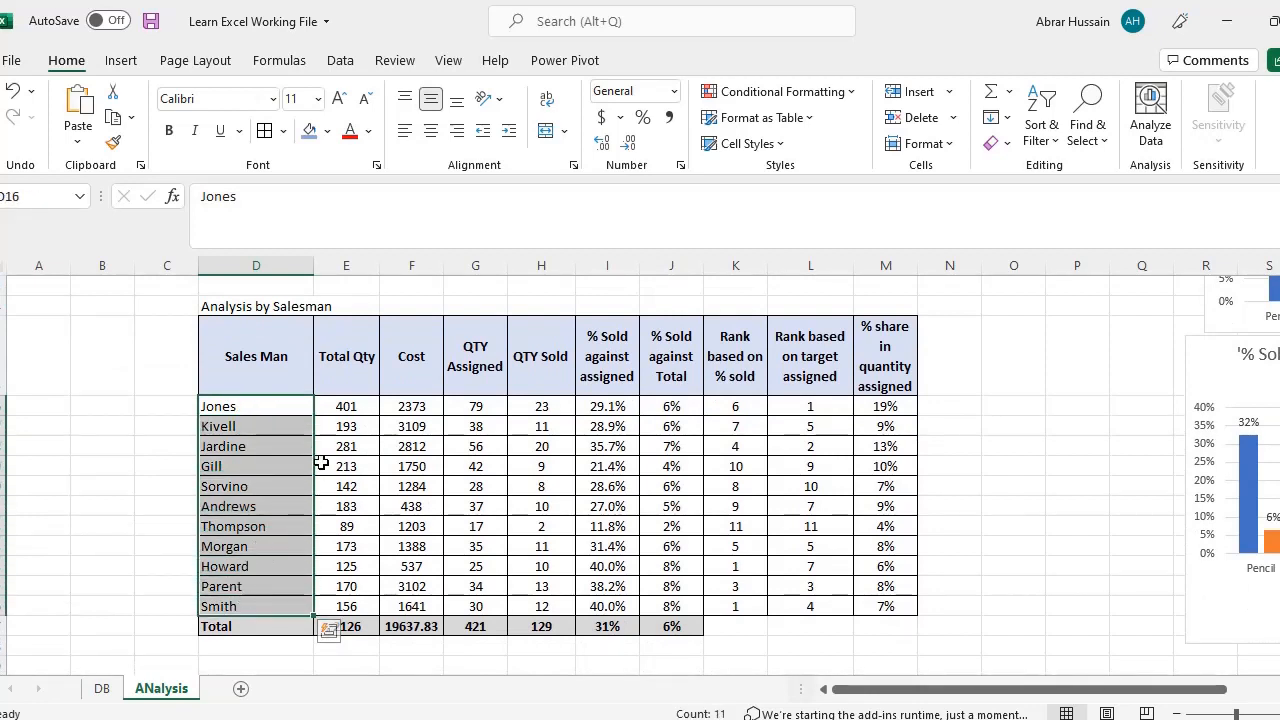
click(607, 408)
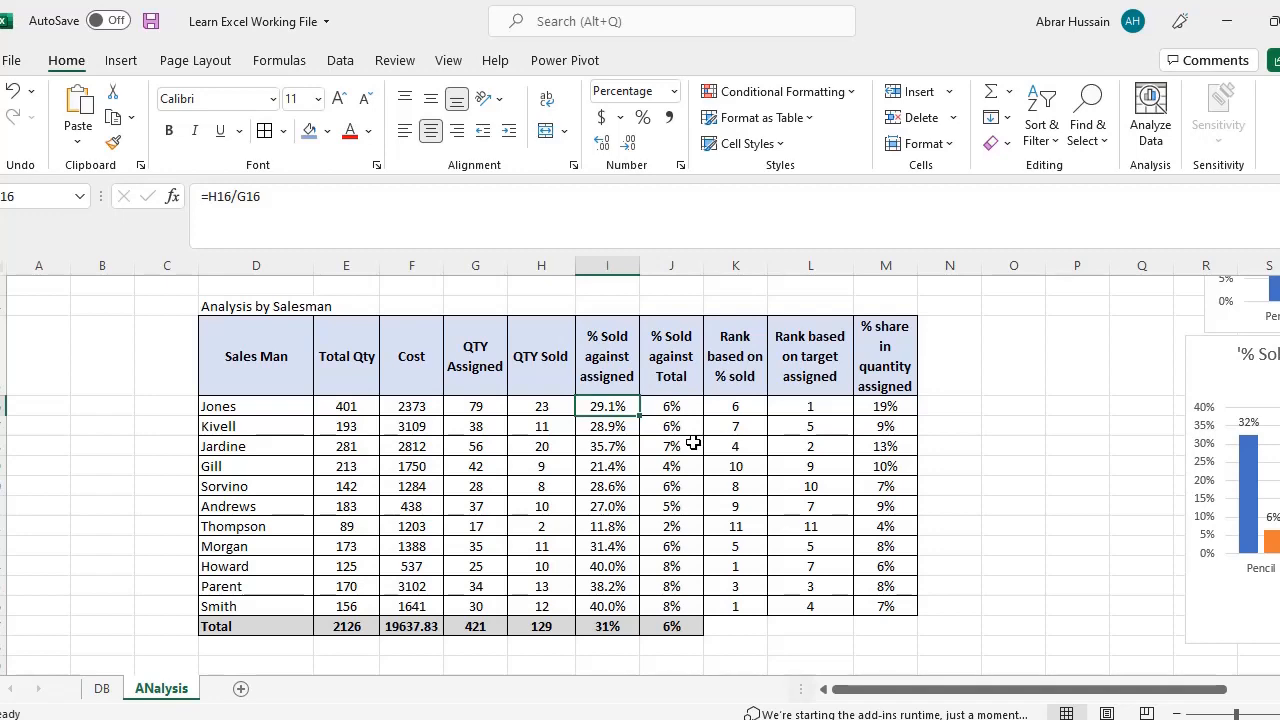
Step: Enter the label AVERAGE in cell J2, above the % Sold against Total column of the items table
scroll(683, 443, up, 5)
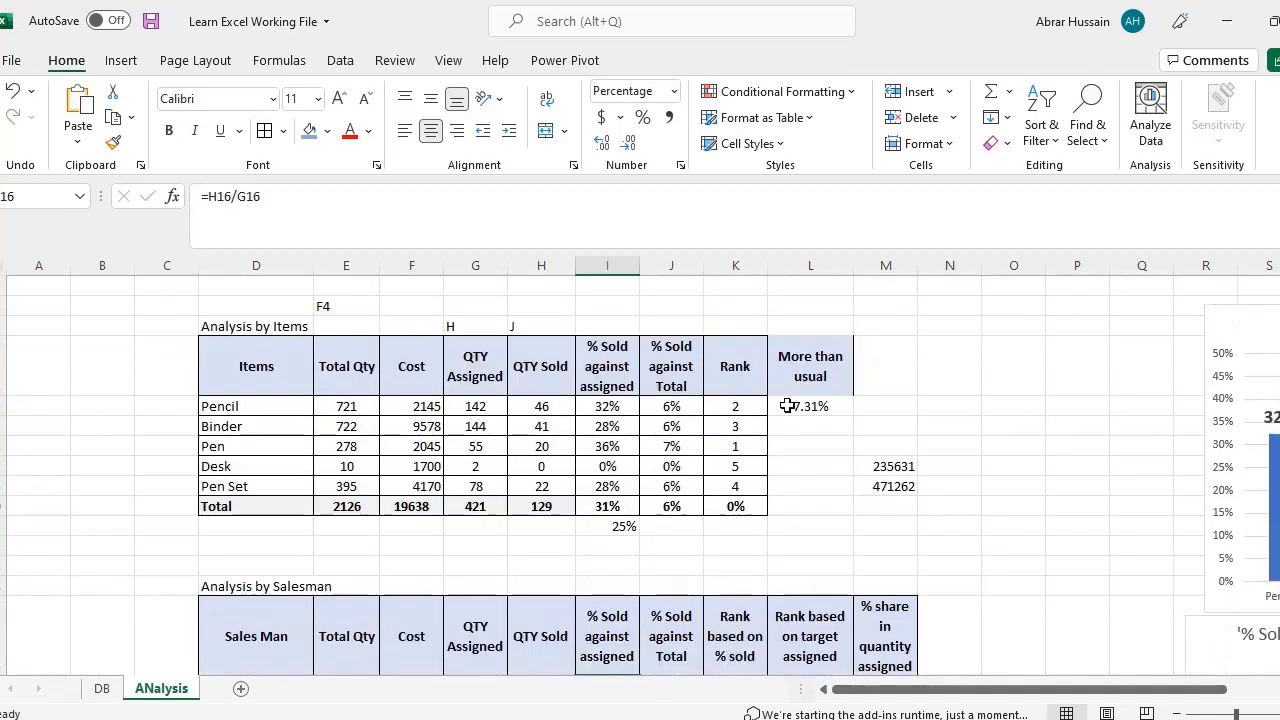
click(836, 376)
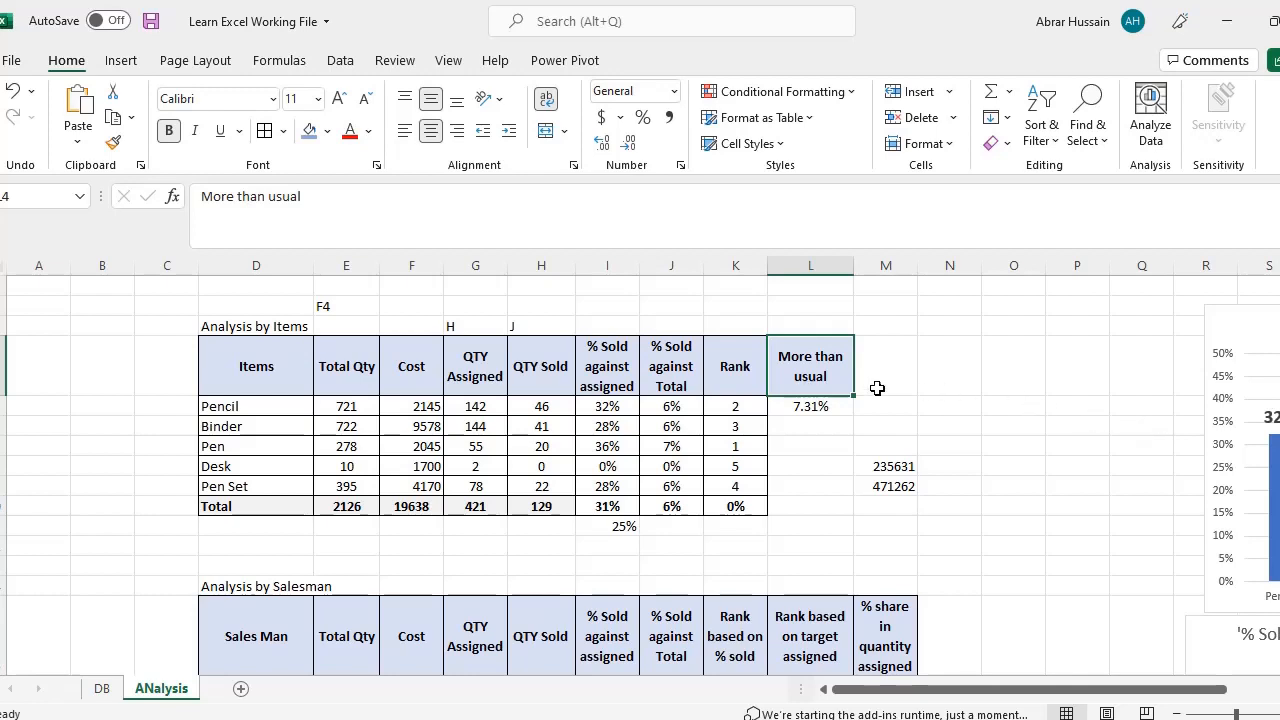
click(655, 308)
text(AVERAGE)
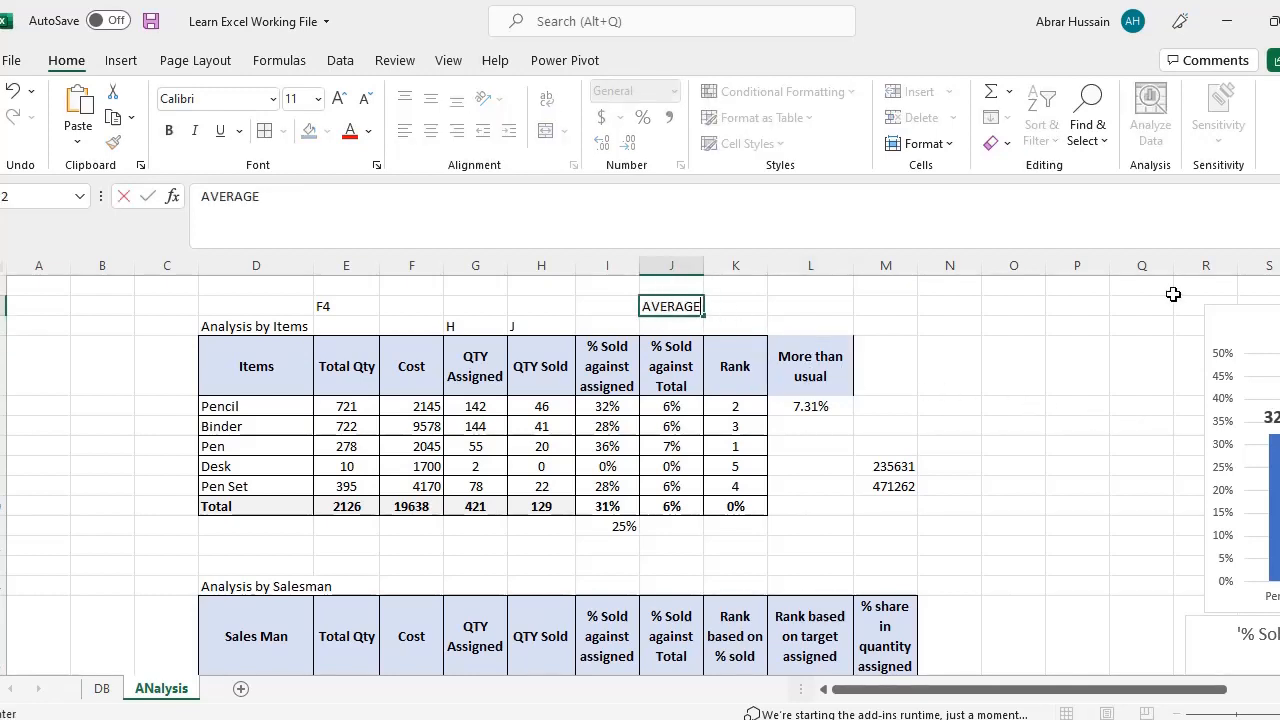
key(Return)
key(Up)
key(F2)
Step: Inspect the QTY Sold and % Sold columns, the existing average formula in I11, and the Total row of the items table
click(544, 404)
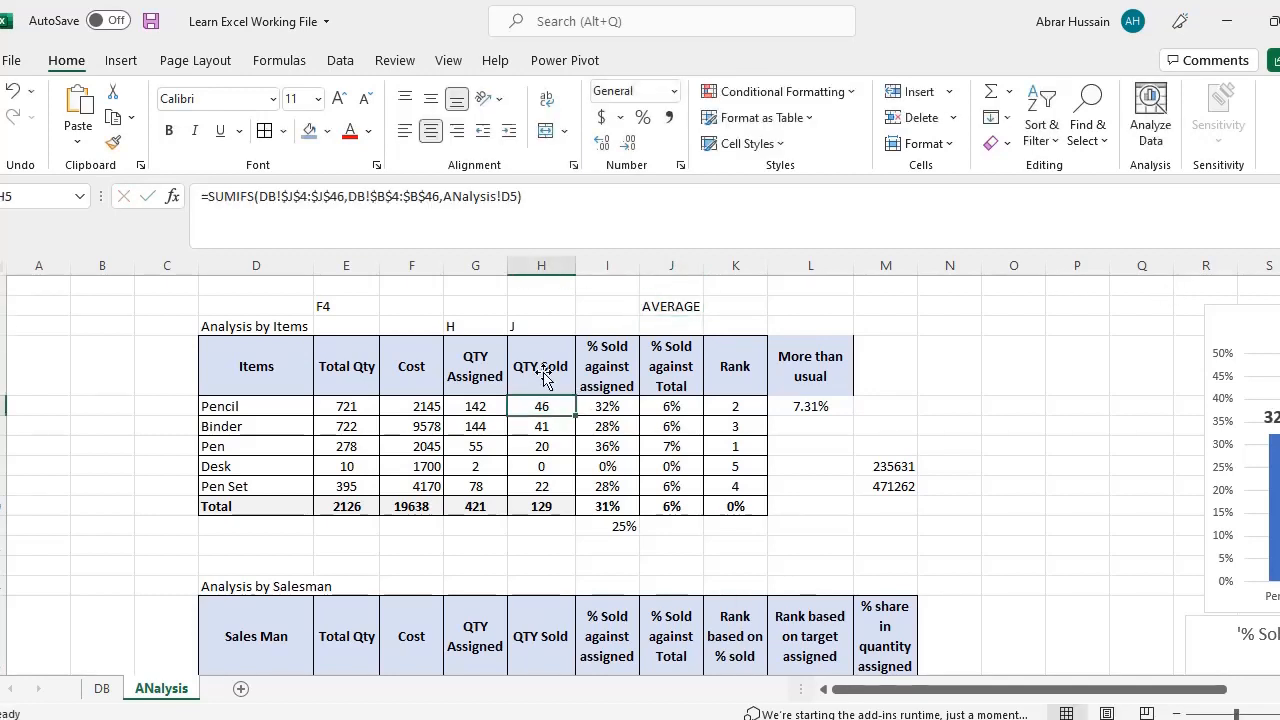
click(547, 380)
click(656, 384)
click(623, 446)
click(626, 484)
click(623, 526)
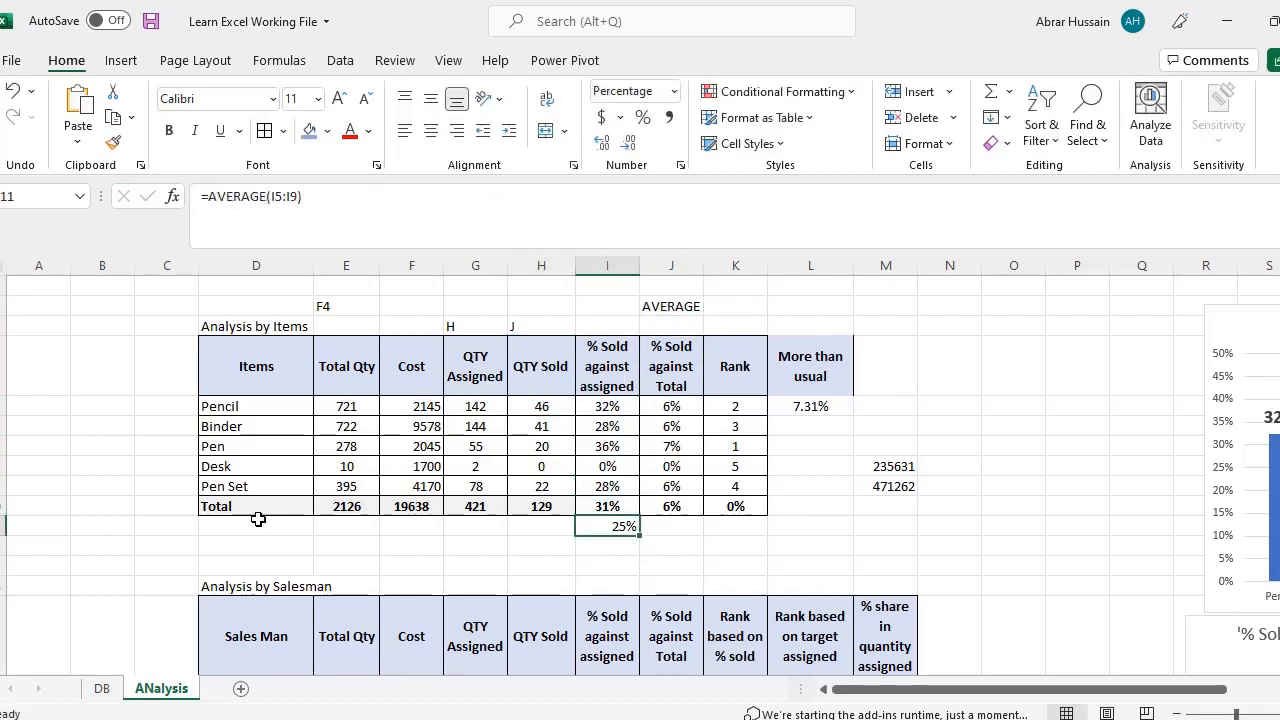
click(250, 508)
click(735, 508)
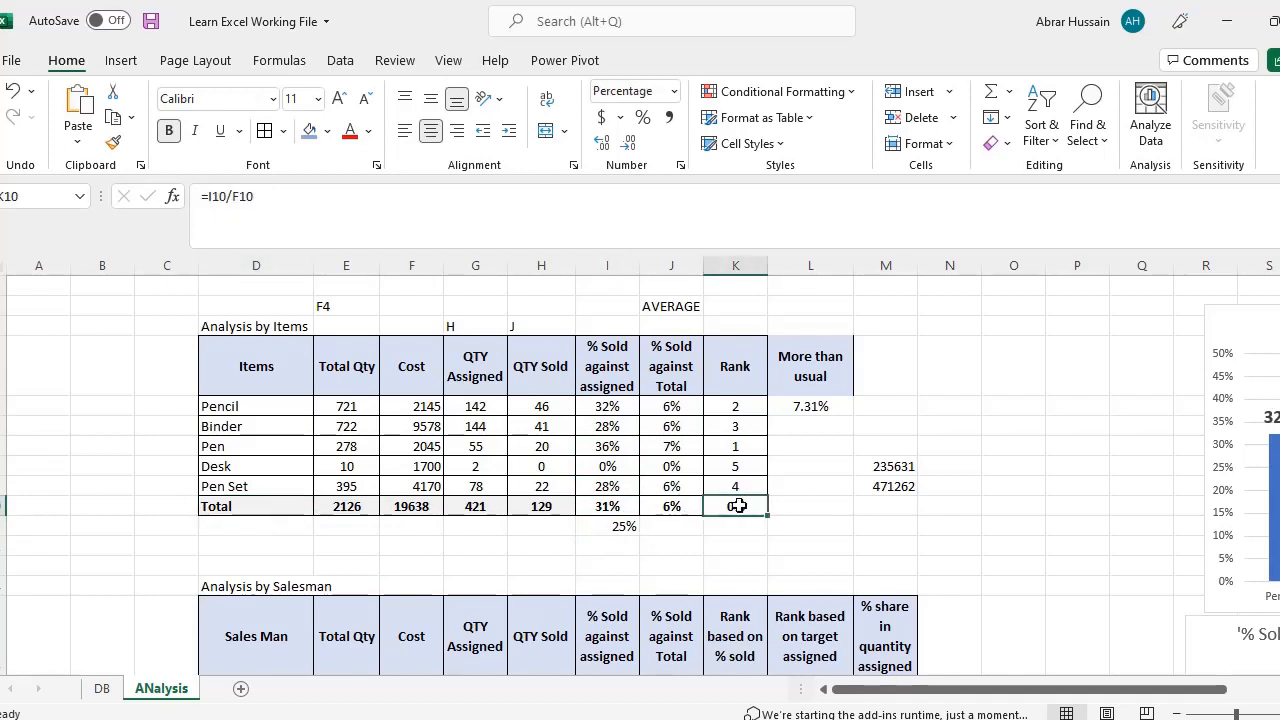
Step: Label cell D11 Average, directly below the Total row of the Analysis by Items table
click(238, 531)
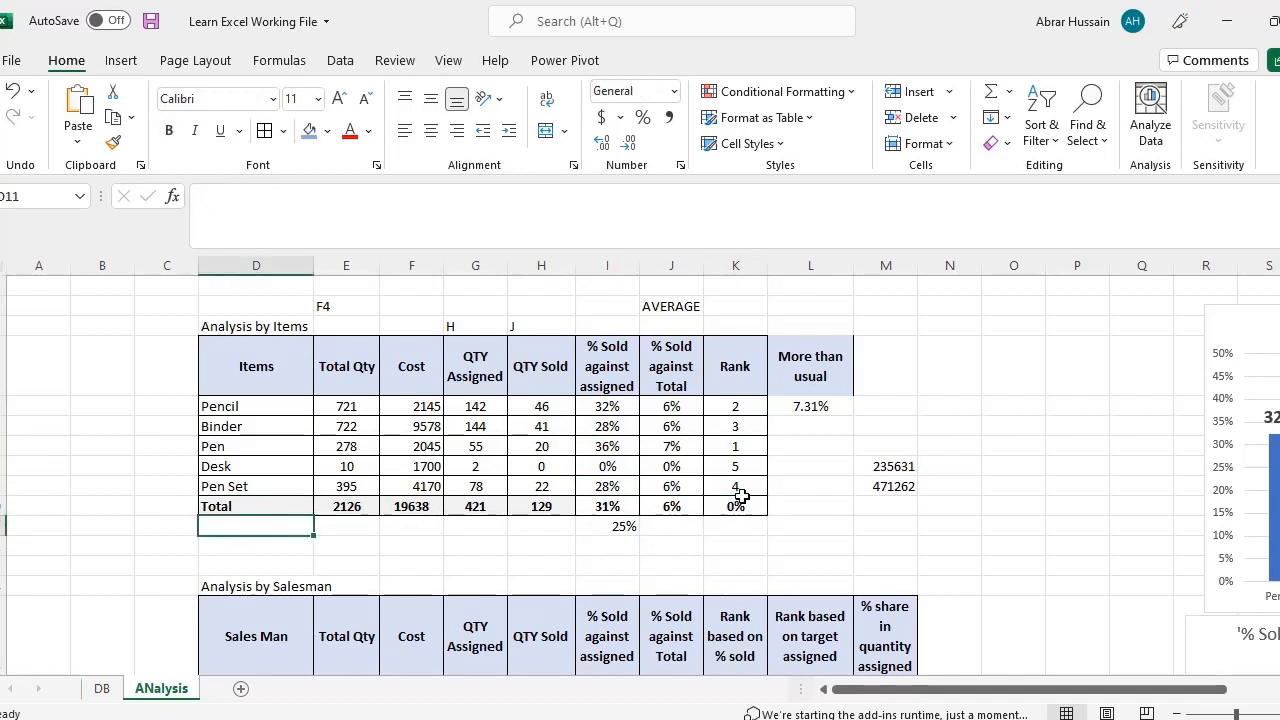
text(Averag)
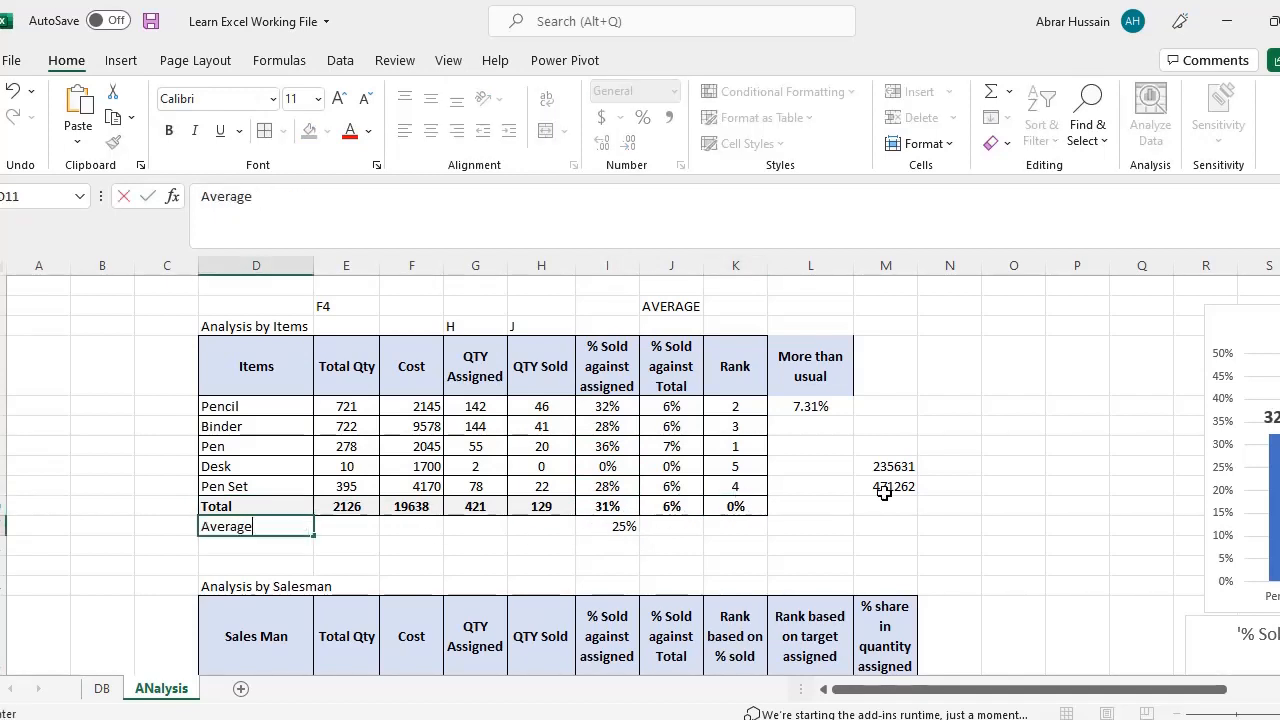
text(e)
key(Tab)
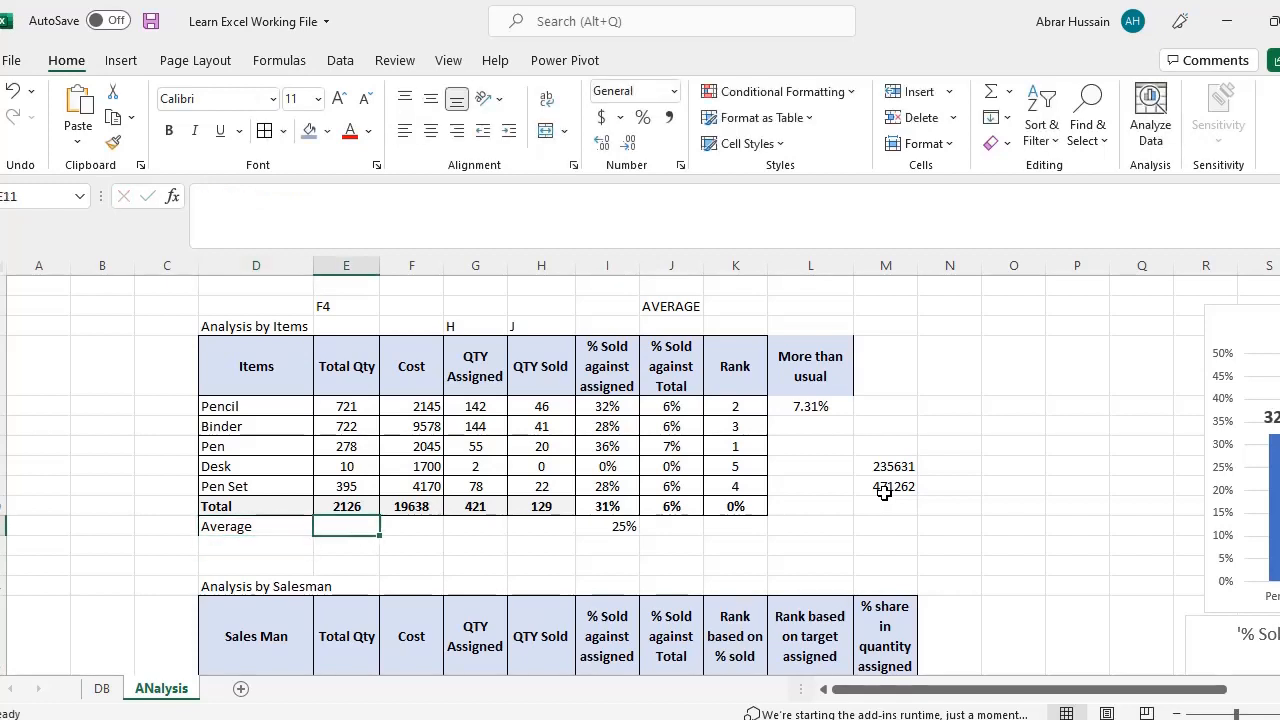
Step: Inspect the SUM formula behind the Total Qty total in cell E10 without changing it
key(Up)
key(F2)
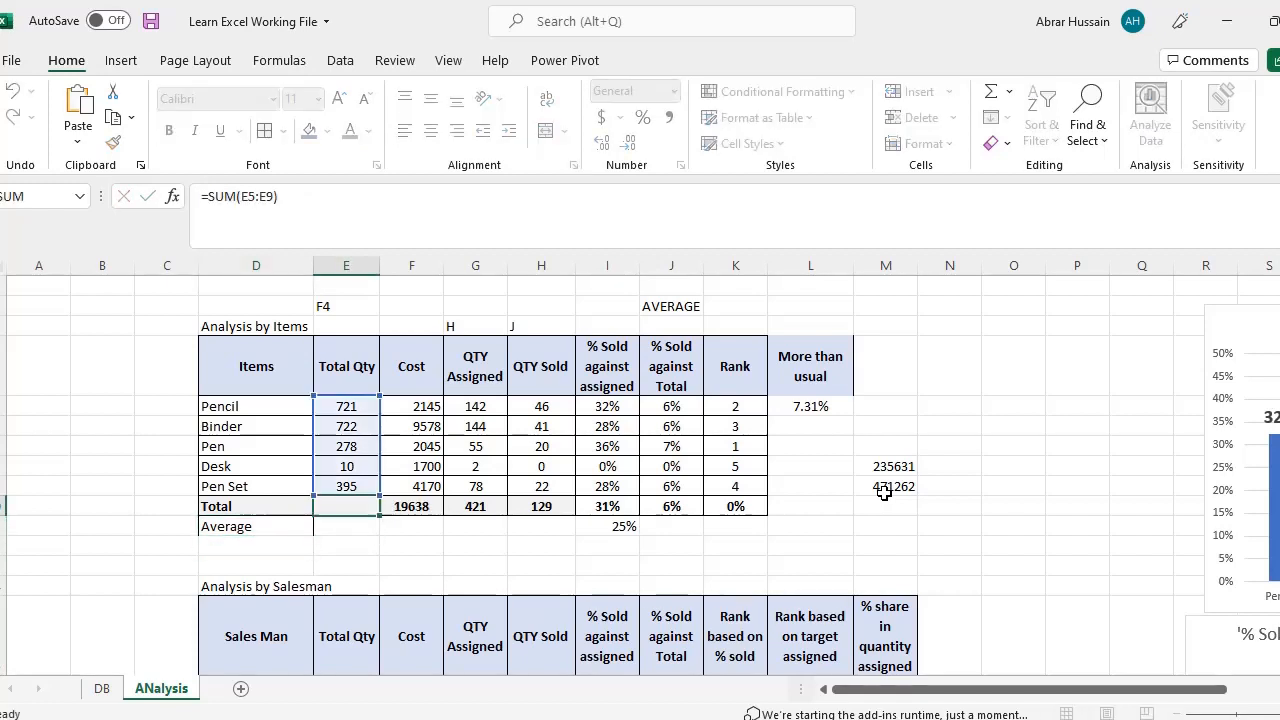
key(Escape)
key(Return)
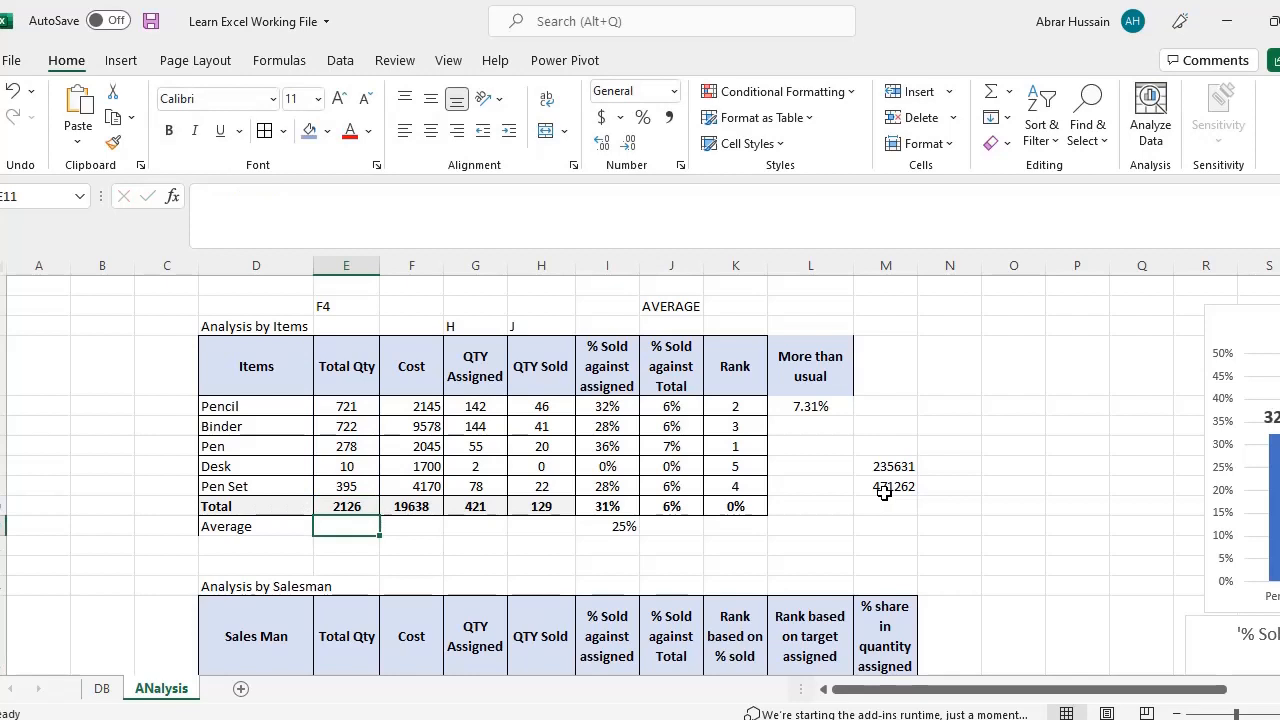
Step: Calculate the average Total Qty in cell E11 with =AVERAGE(E5:E9) and check the formula's range
text(=)
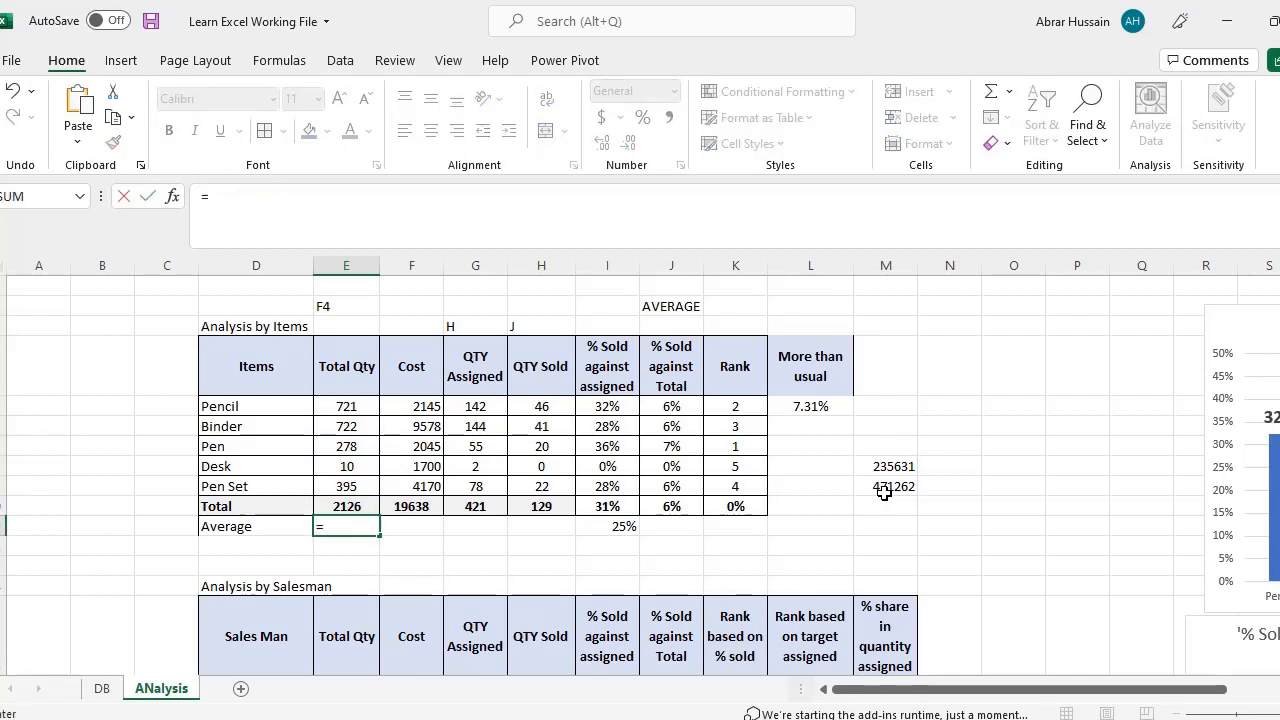
text(average)
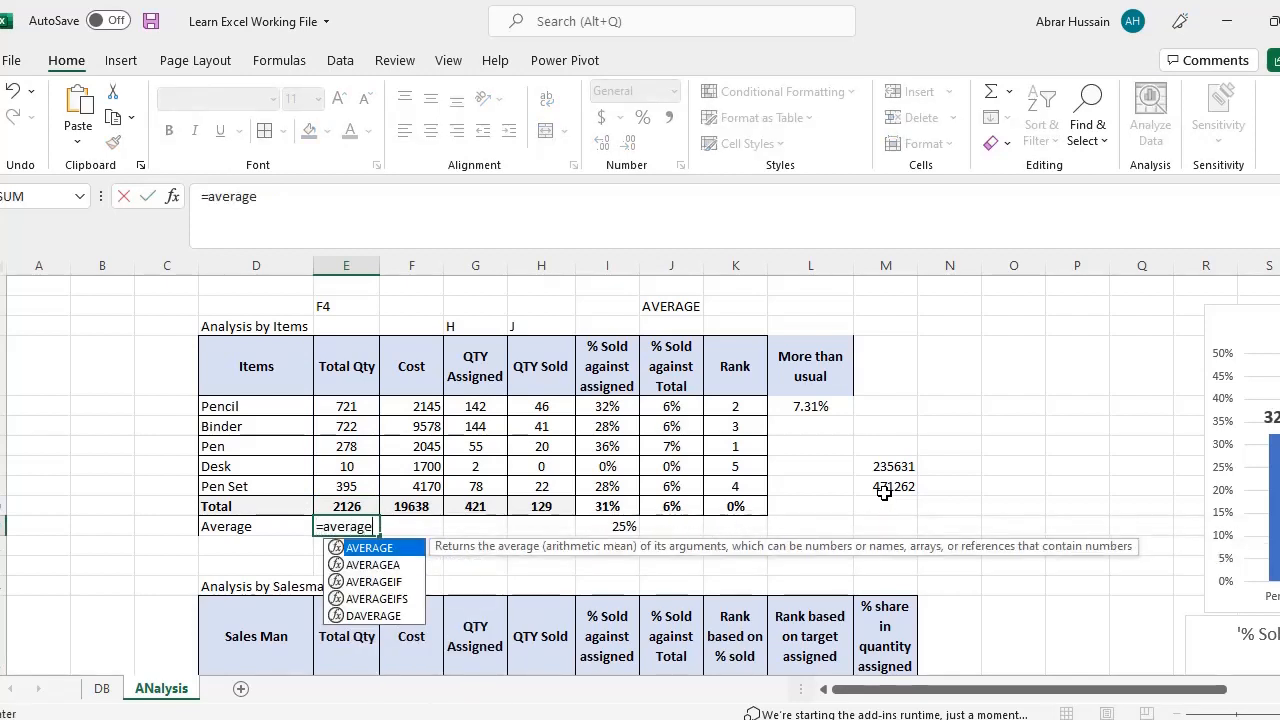
text(()
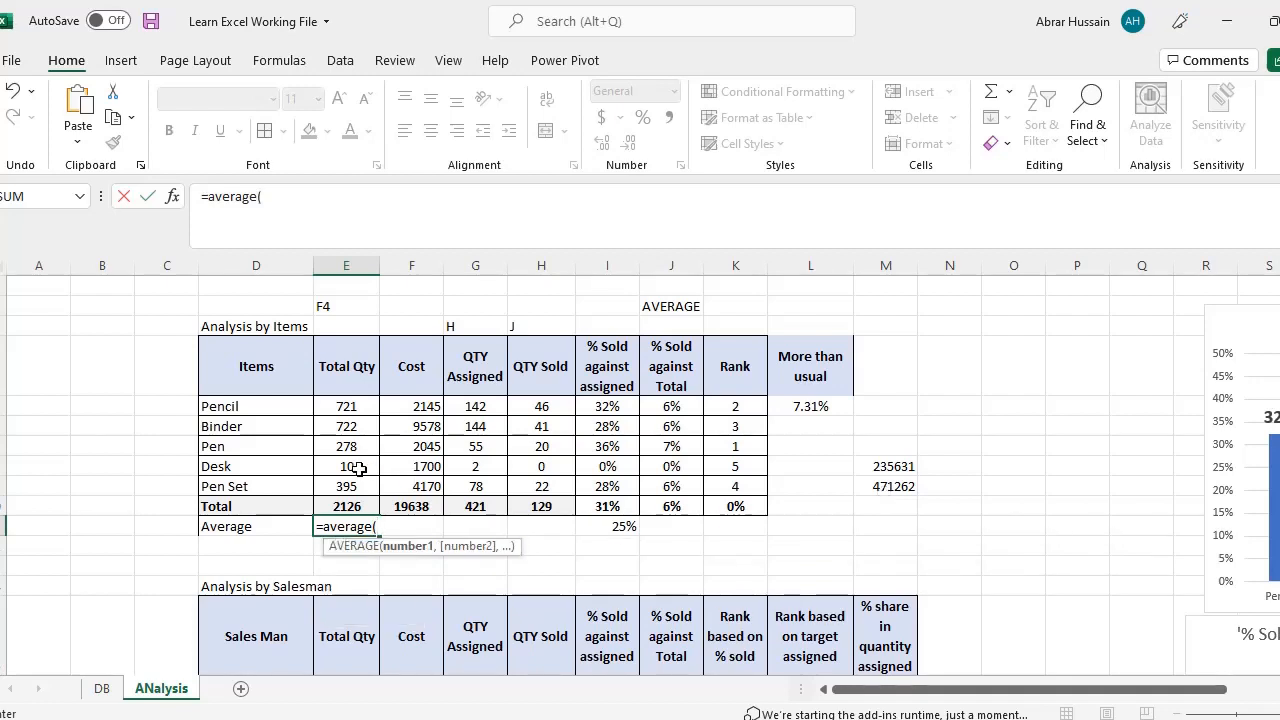
drag(350, 484, 352, 408)
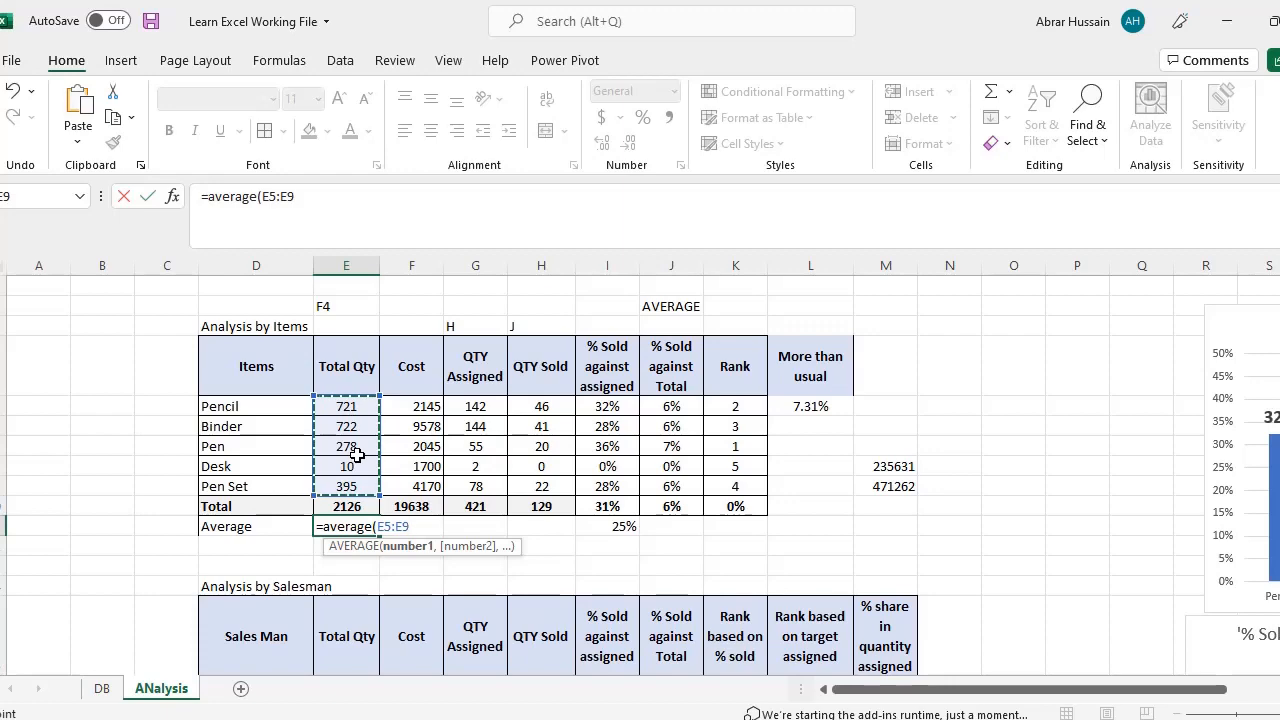
key(Return)
key(Up)
key(F2)
key(Escape)
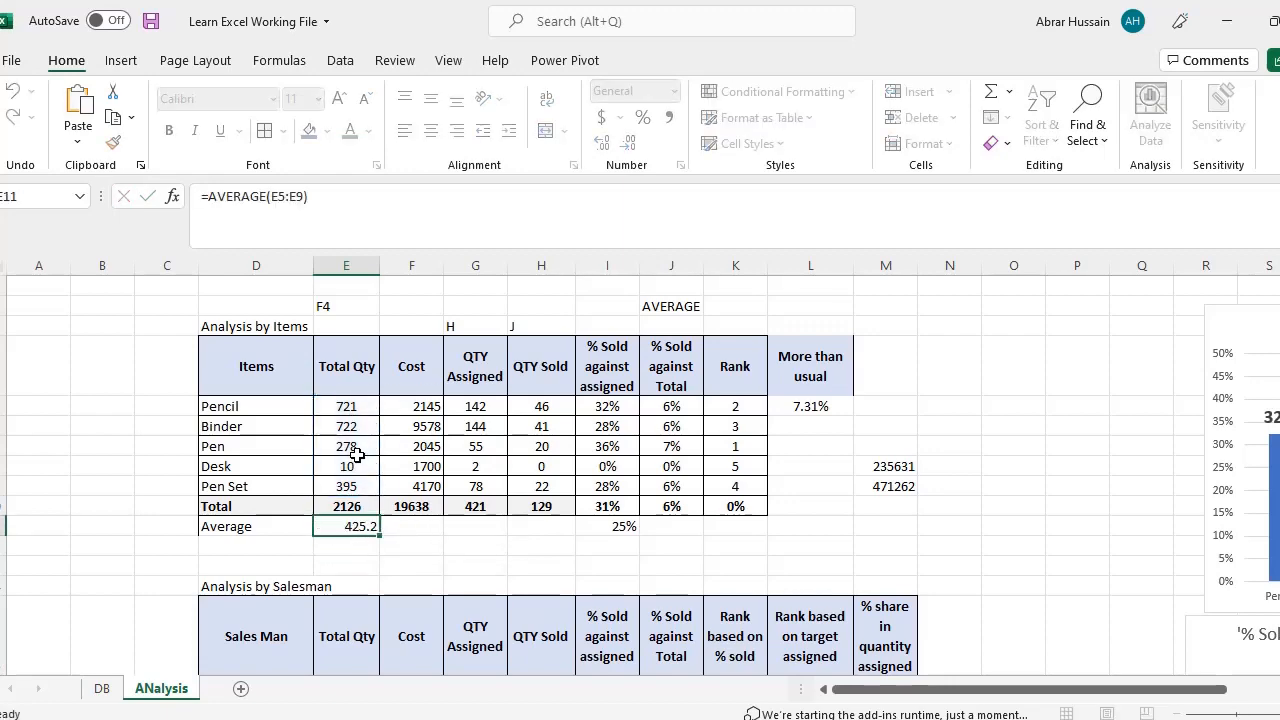
Step: Check the average formula in E11 and copy it into F11 to average the Cost column
key(F2)
key(Escape)
scroll(323, 526, up, 1)
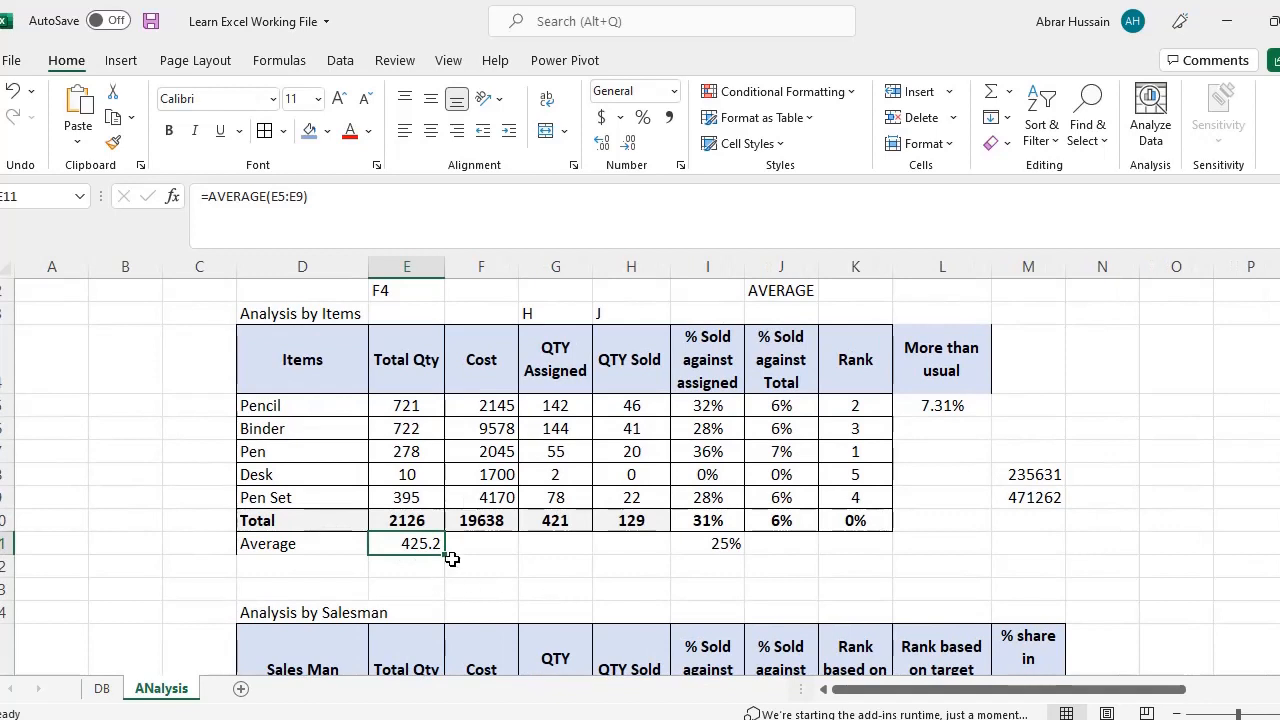
click(427, 490)
drag(427, 490, 426, 403)
click(414, 552)
key(ctrl+c)
key(Right)
key(ctrl+v)
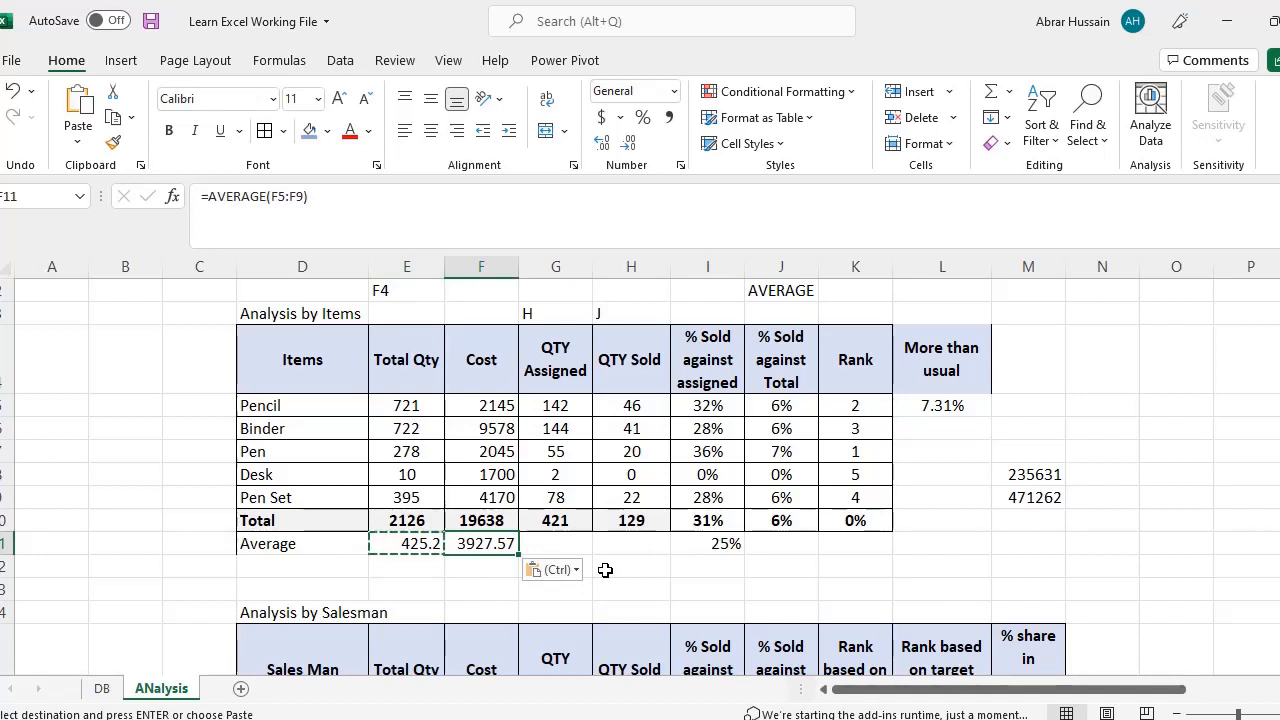
Step: Copy the Cost average formula from F11 into G11 and H11 to average QTY Assigned and QTY Sold
drag(486, 405, 489, 508)
click(505, 545)
key(ctrl+c)
key(Right)
key(ctrl+v)
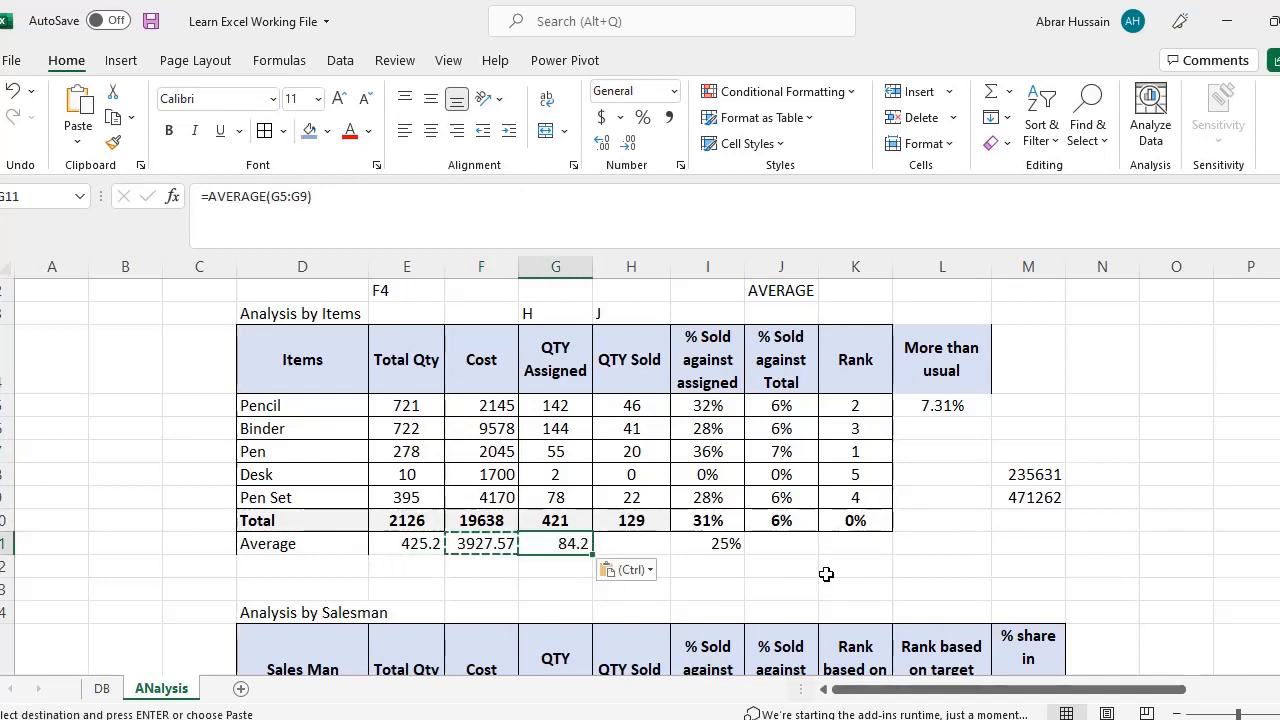
key(Right)
key(ctrl+v)
Step: Check the Total Qty average formula in E11, copy it, and paste it over the averages in G11 and H11
key(Left)
key(Left)
key(Left)
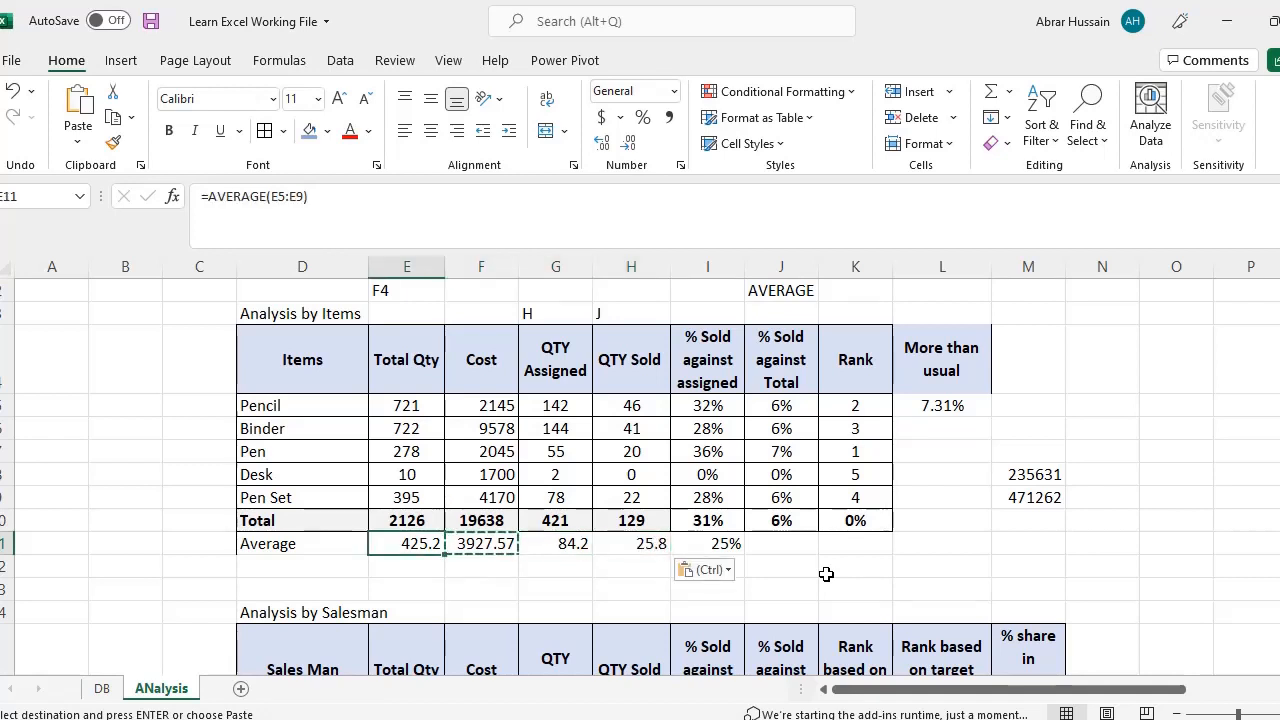
key(F2)
key(Escape)
key(ctrl+c)
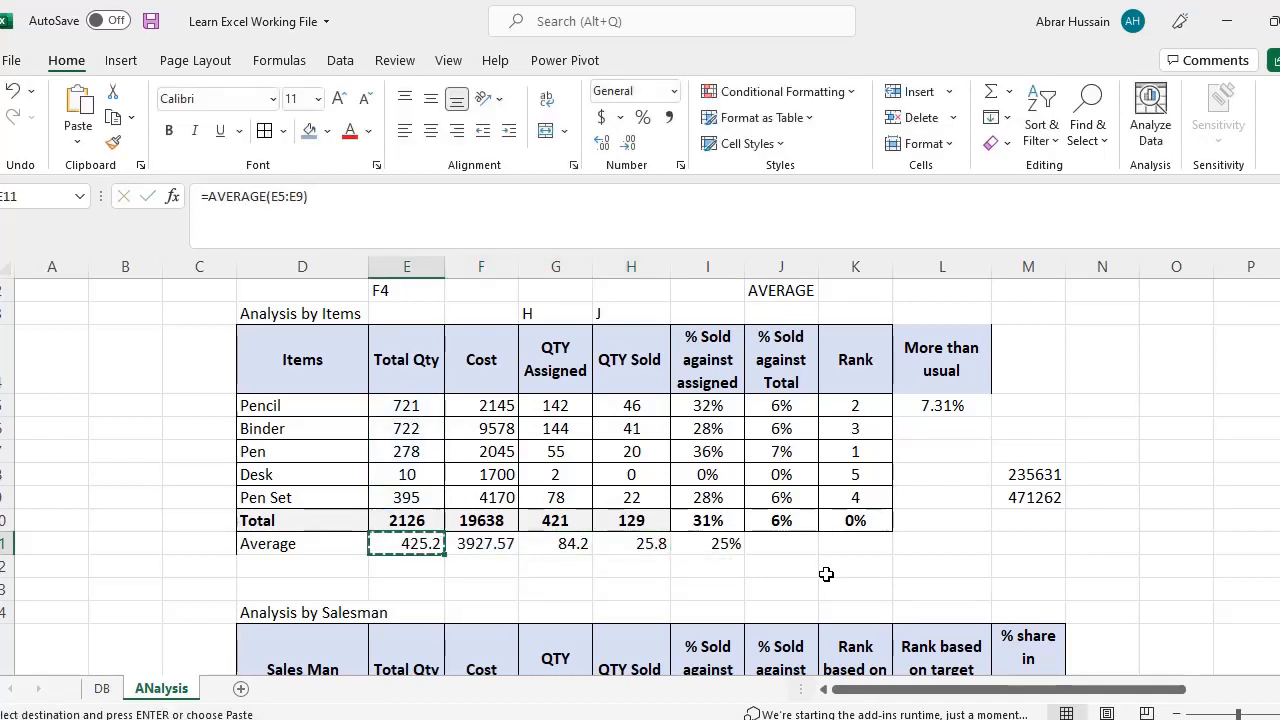
key(Right)
key(Left)
key(Right)
key(Right)
key(ctrl+v)
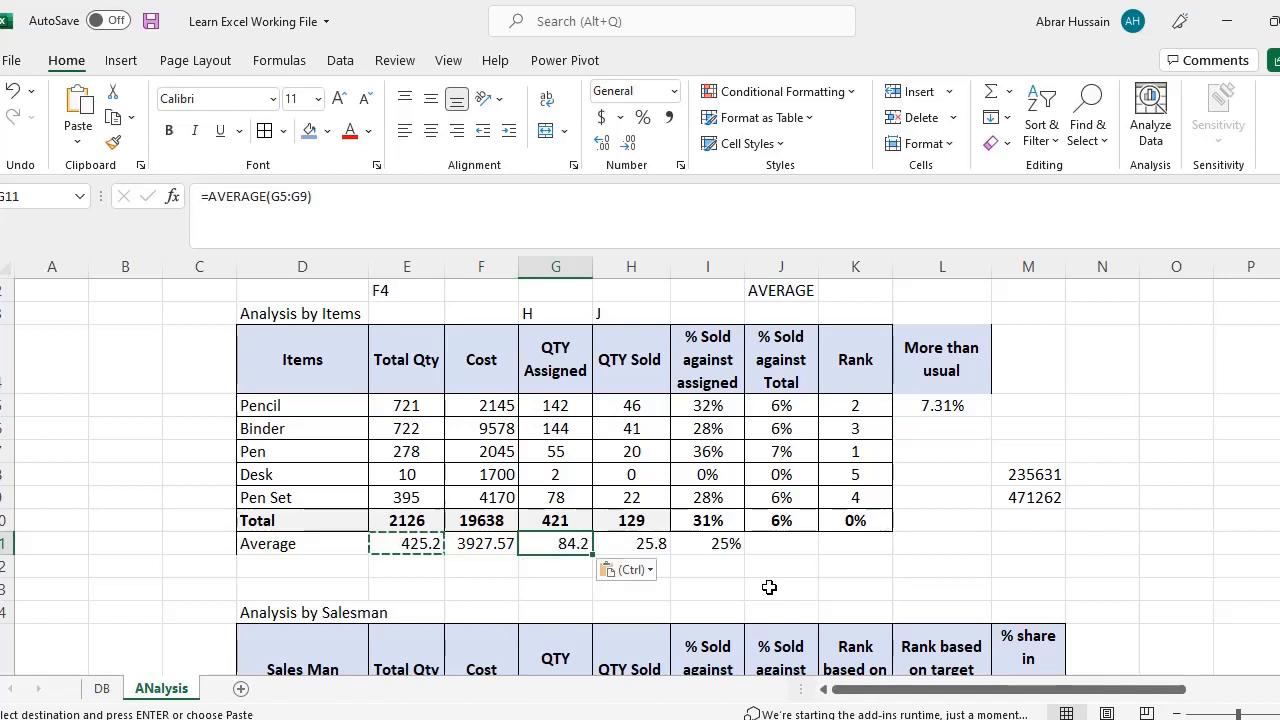
key(Right)
key(ctrl+v)
Step: Paste the copied average formula into I11 and J11 for the two % Sold columns
key(Right)
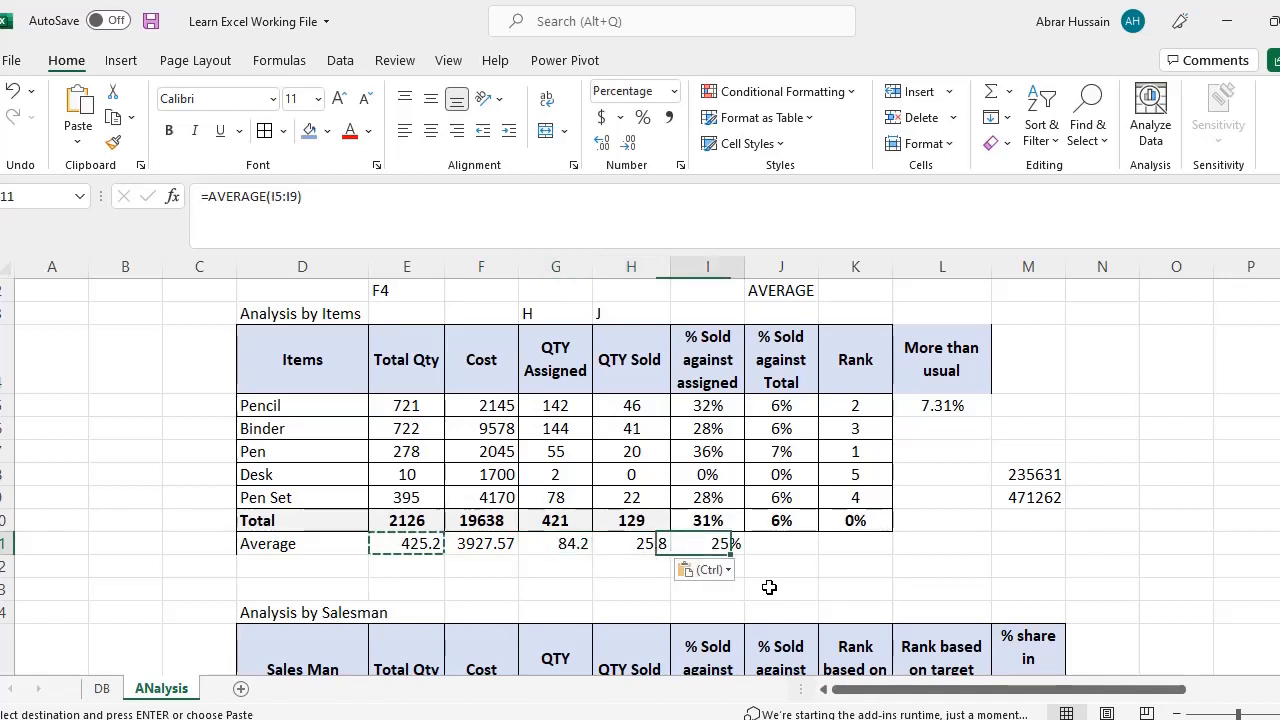
key(ctrl+v)
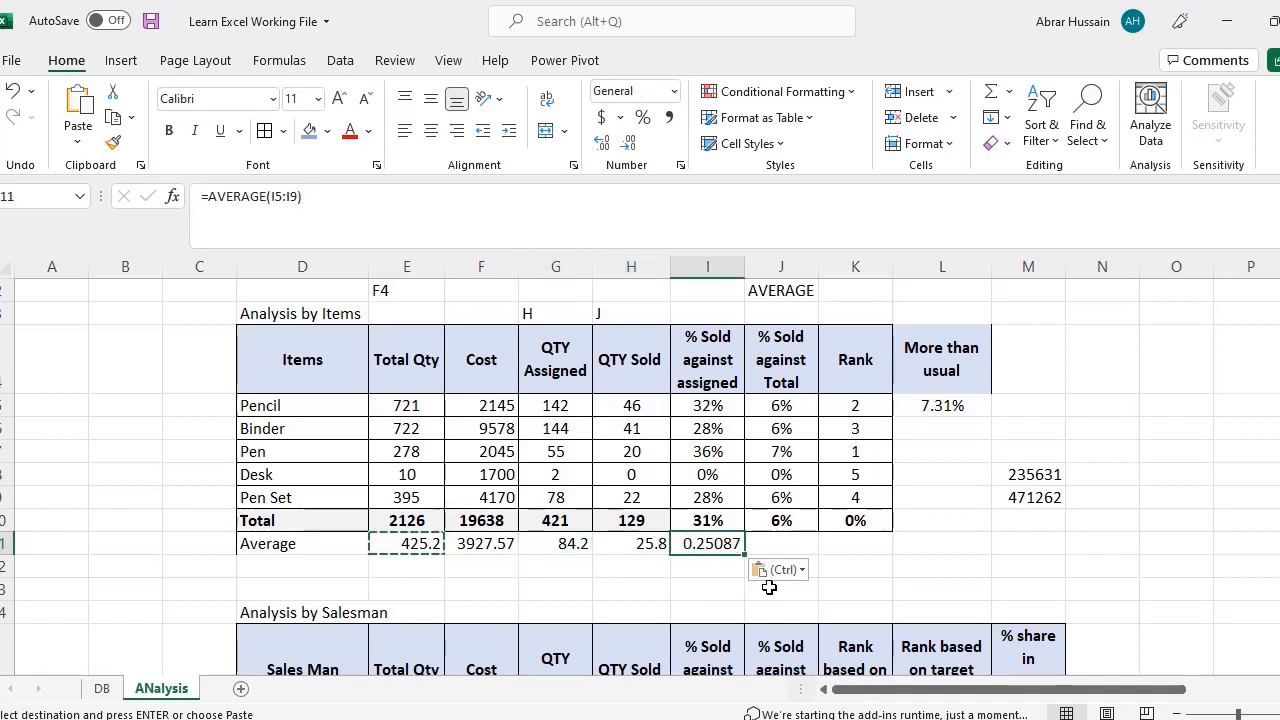
key(Right)
key(ctrl+v)
key(Right)
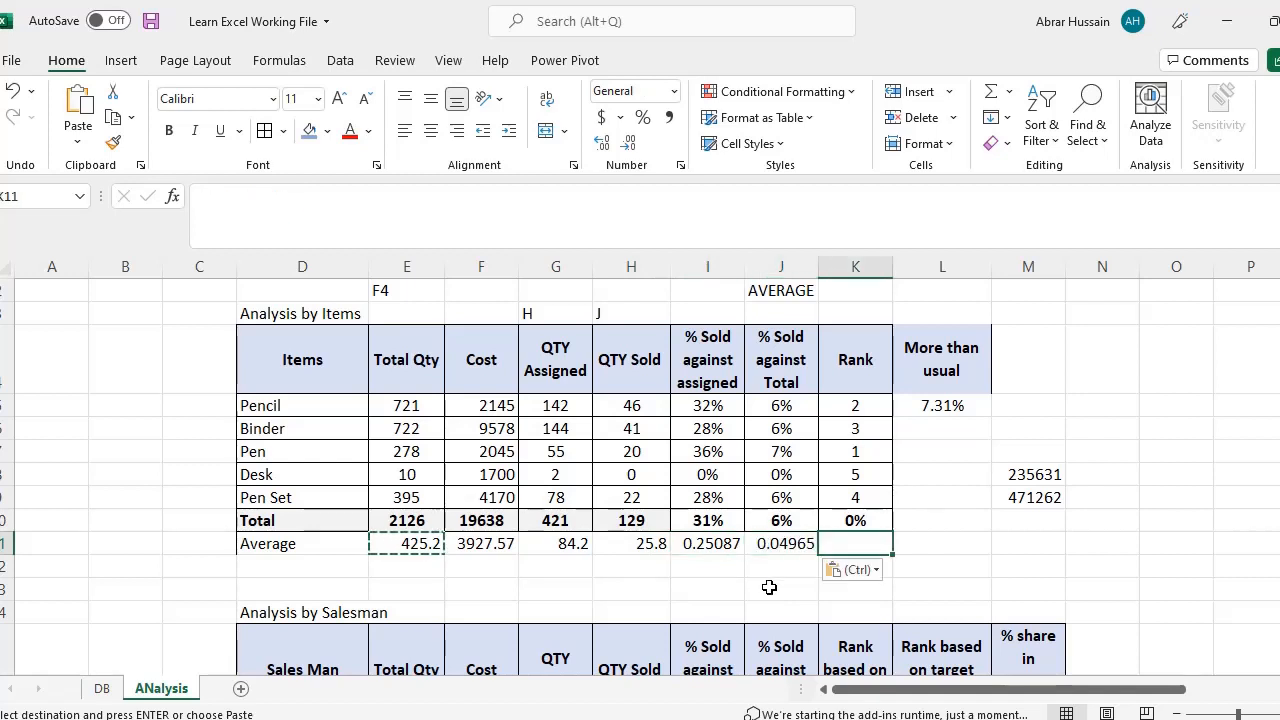
Step: Inspect the average formula in I11 and the Desk row's % Sold against assigned formula in I8 without changing them
key(Left)
key(Left)
key(F2)
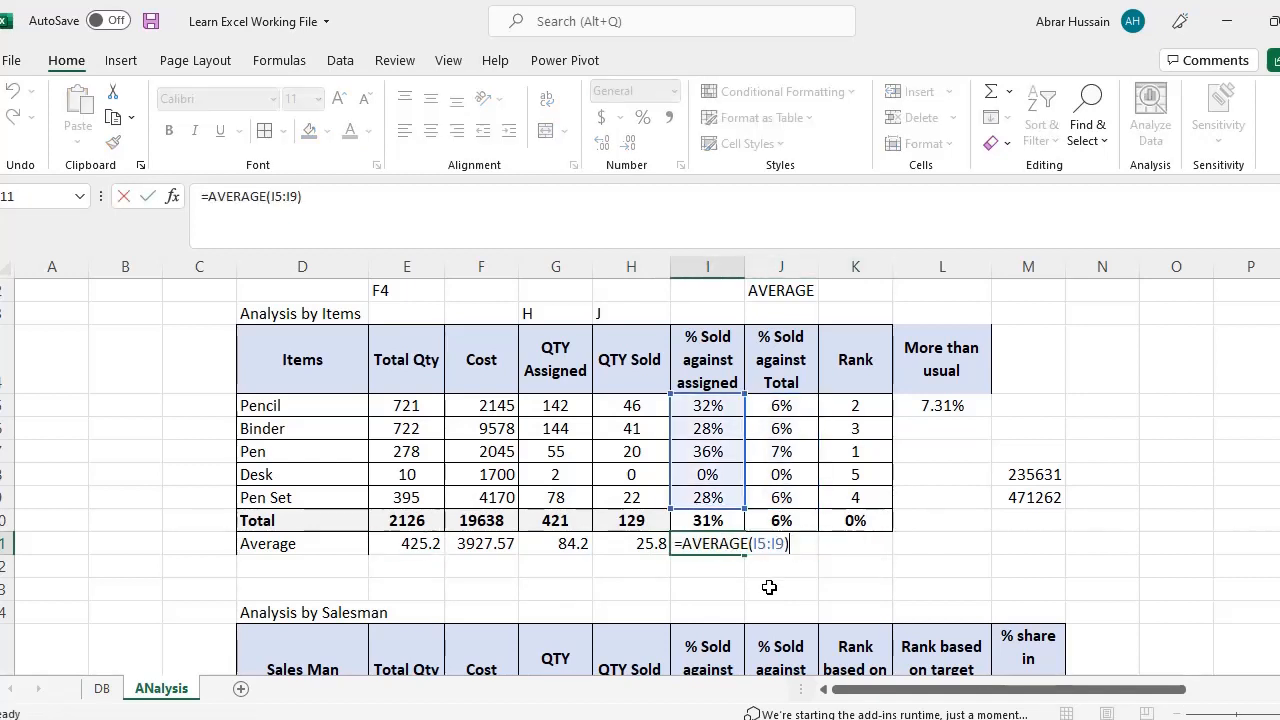
key(Escape)
key(Up)
key(Up)
key(Up)
key(F2)
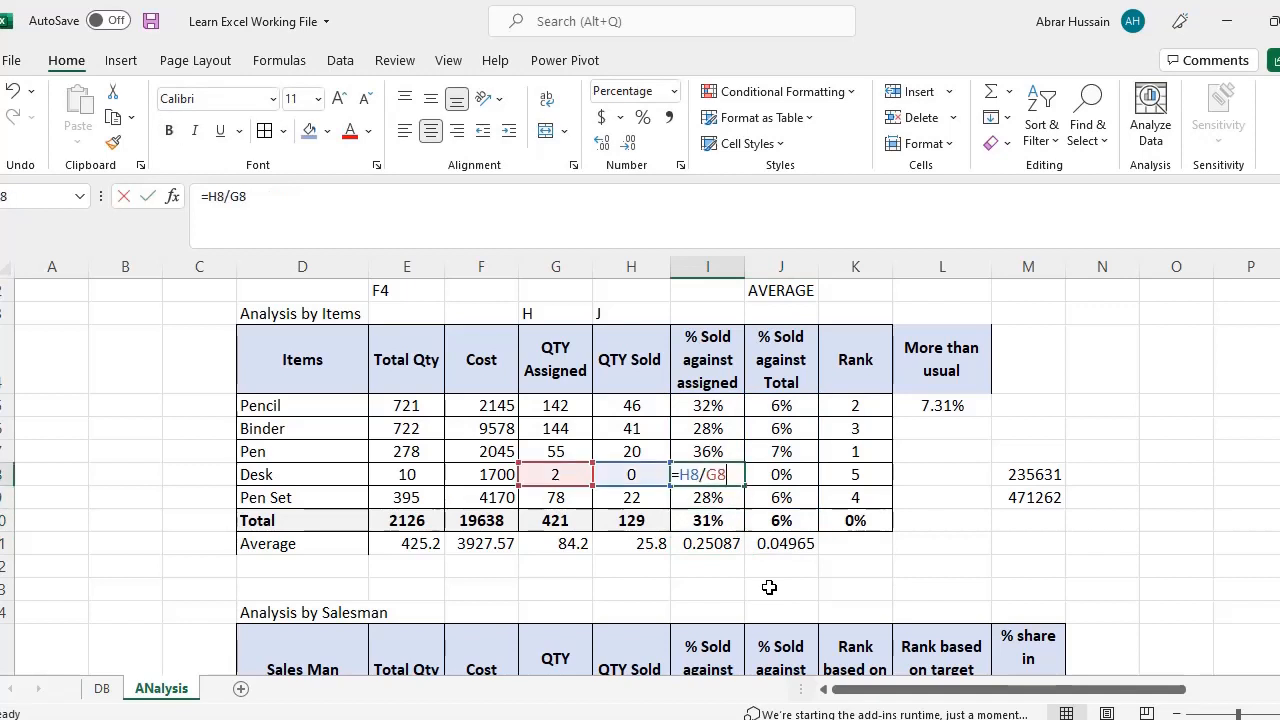
key(Return)
key(Down)
key(Down)
key(F2)
key(Escape)
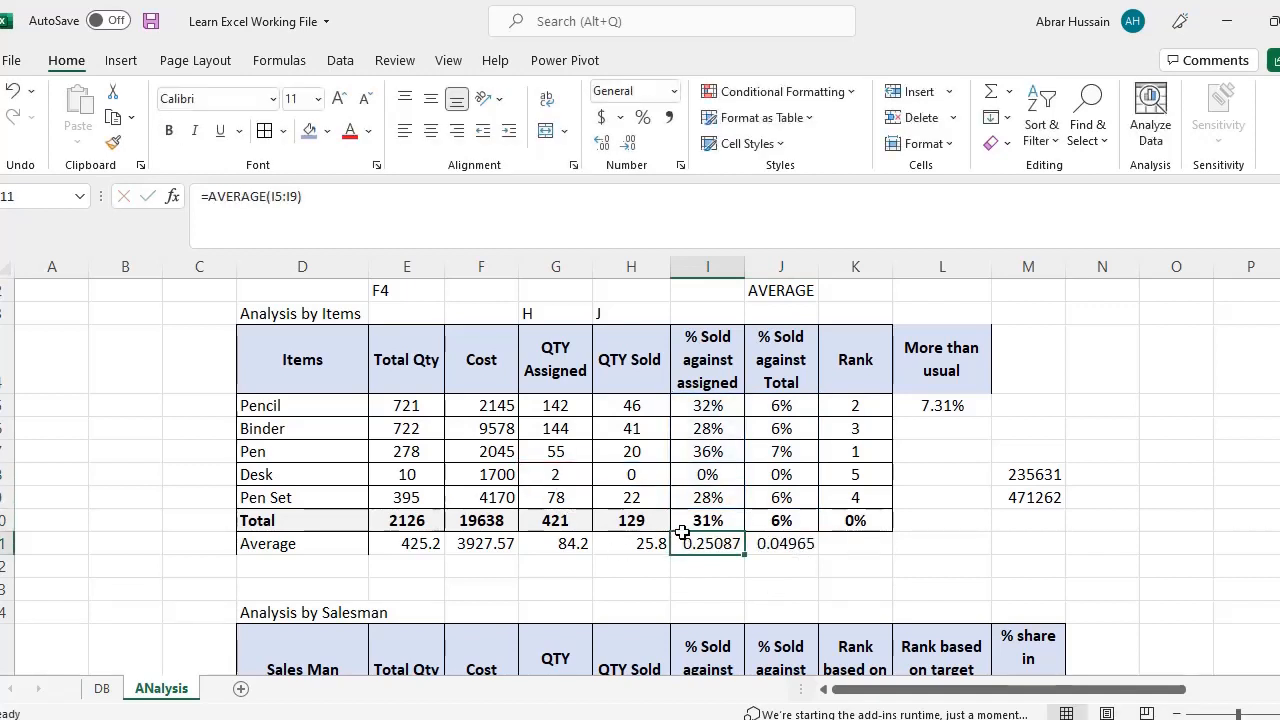
Step: Format the averages in I11 and J11 as percentages
click(643, 118)
click(776, 545)
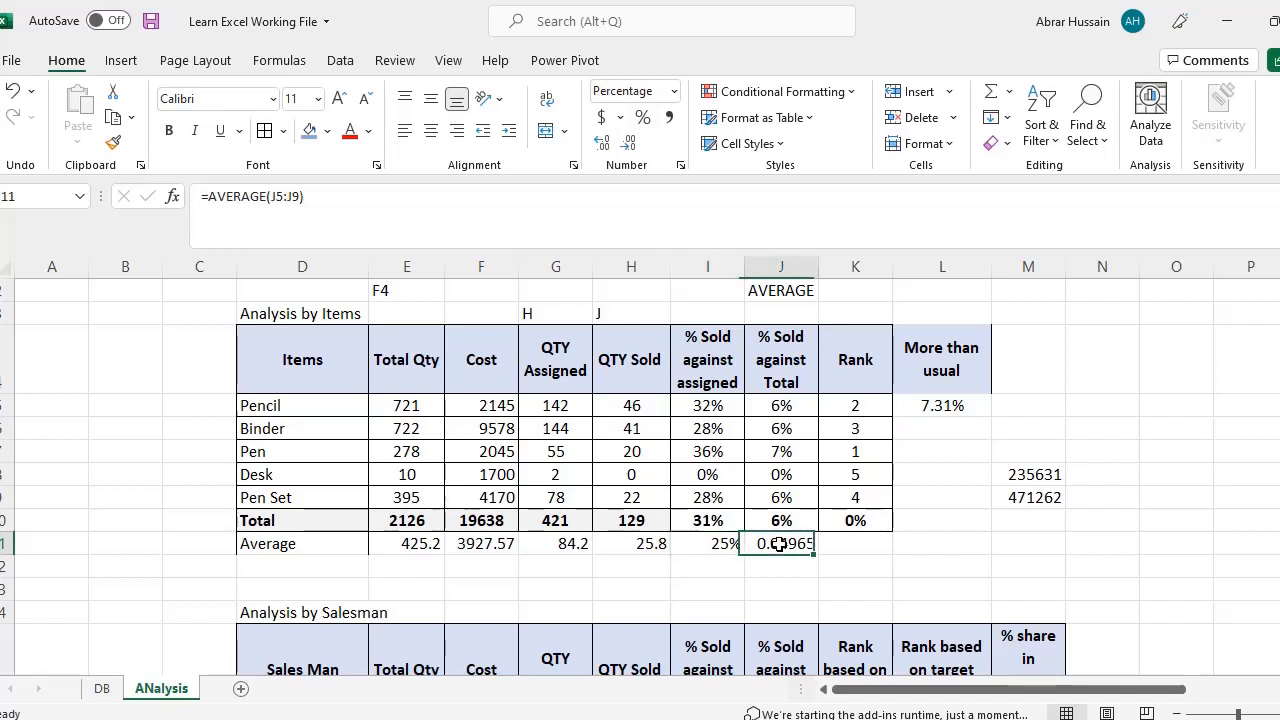
click(643, 118)
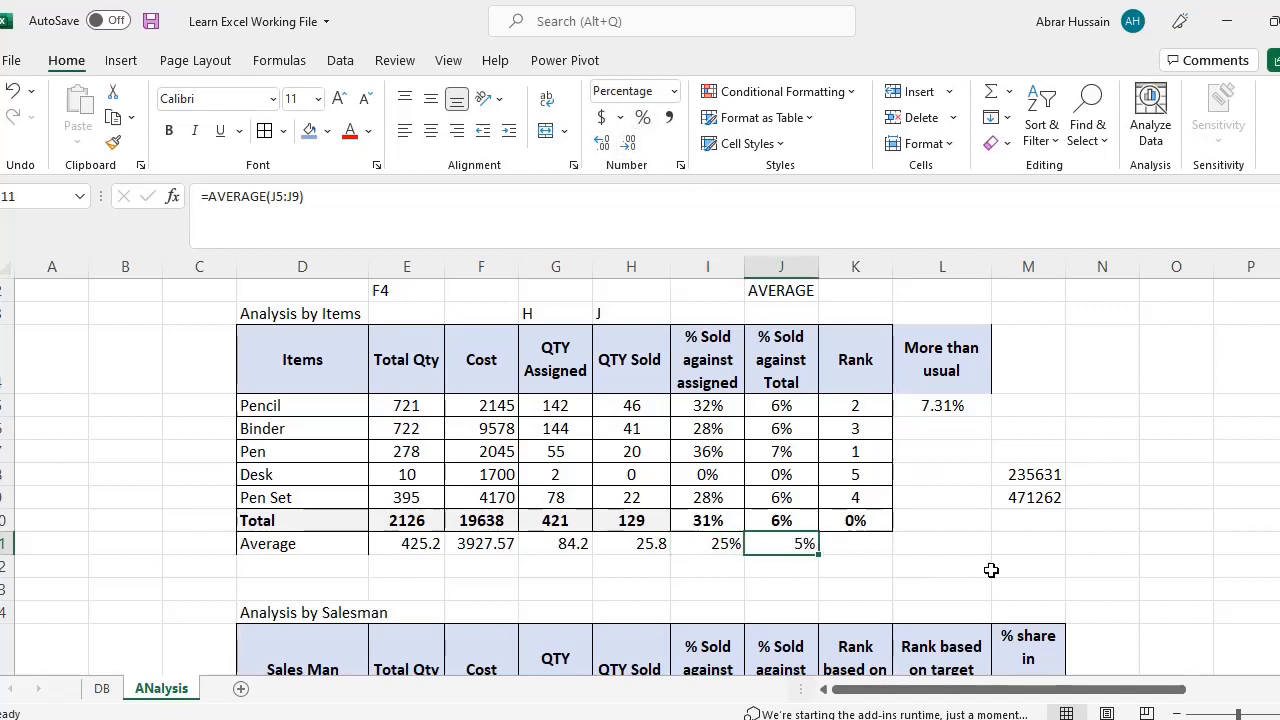
Step: Examine each item's % Sold against assigned in I5:I9 and compare it with the column average in I11
click(715, 544)
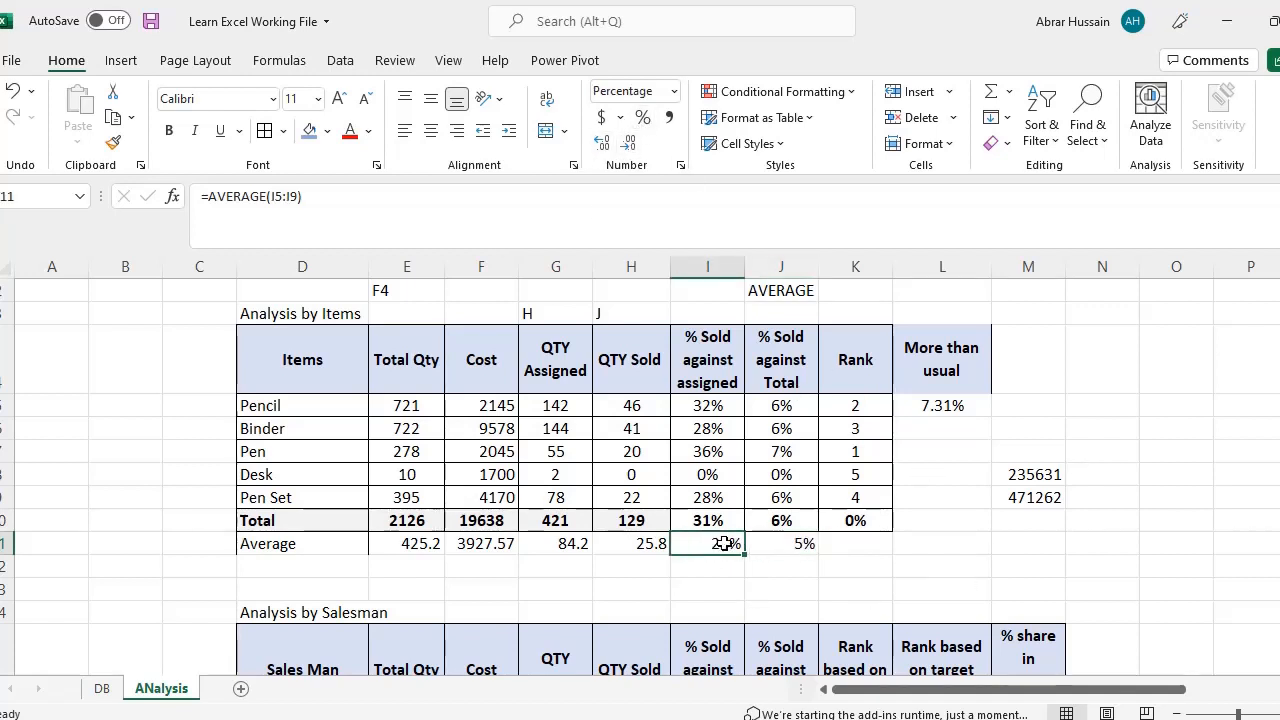
click(288, 407)
click(728, 407)
click(731, 429)
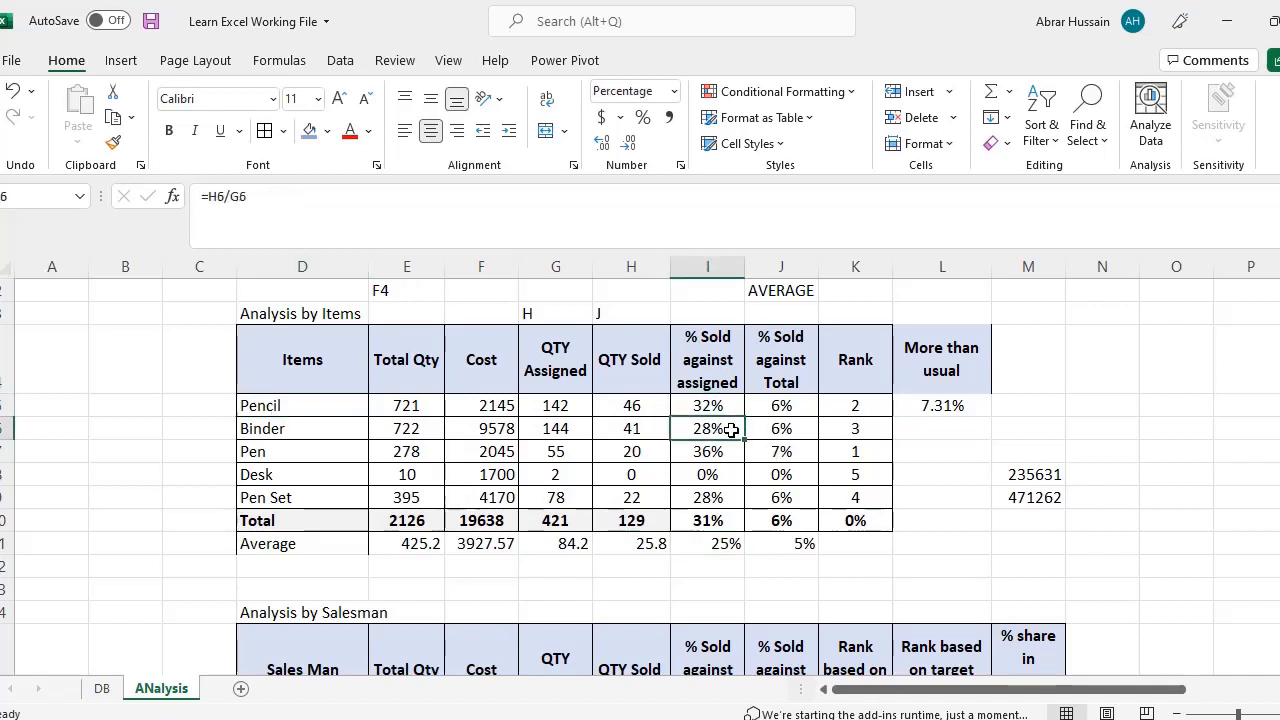
click(740, 452)
click(729, 478)
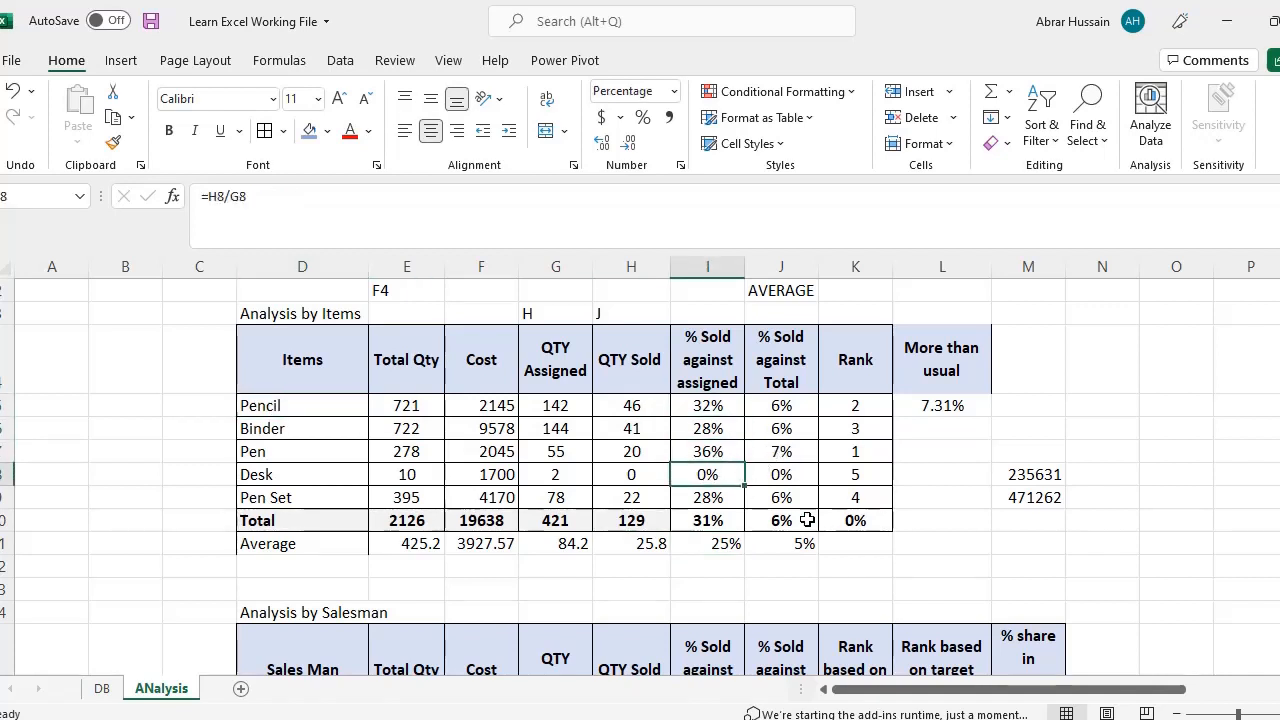
click(708, 516)
double_click(680, 502)
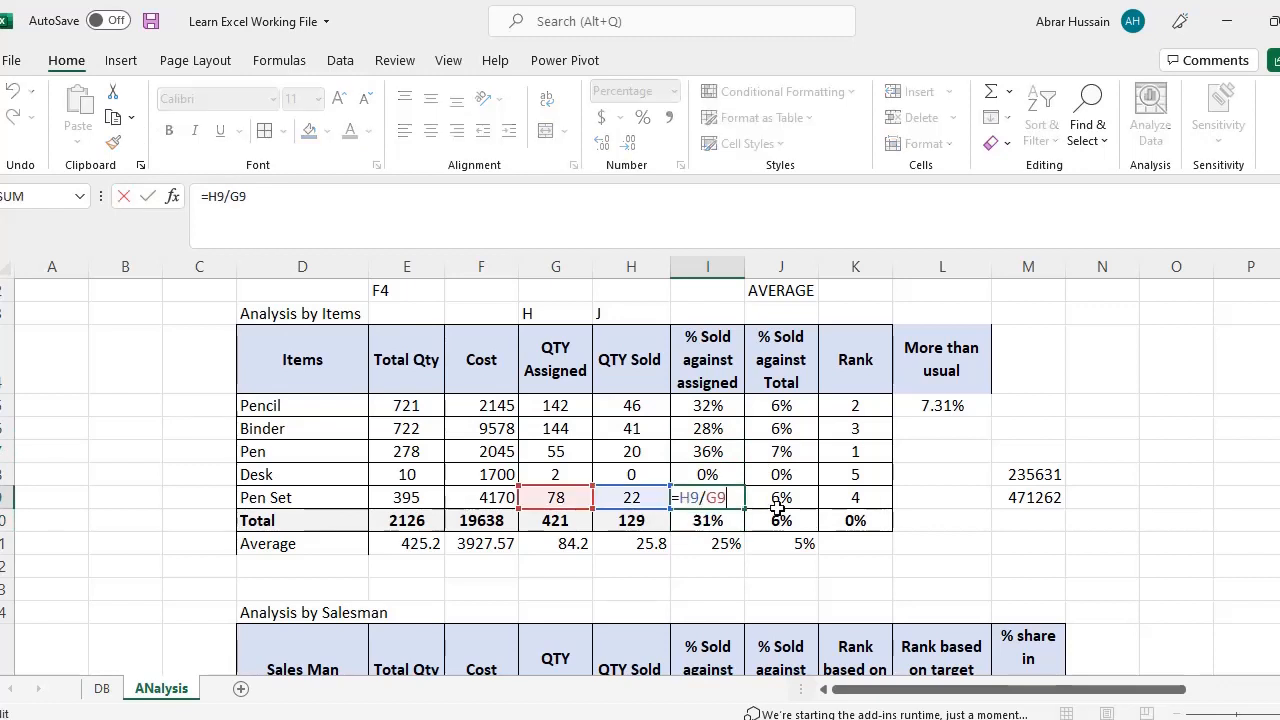
key(Escape)
click(724, 544)
click(716, 490)
drag(716, 490, 725, 405)
click(726, 544)
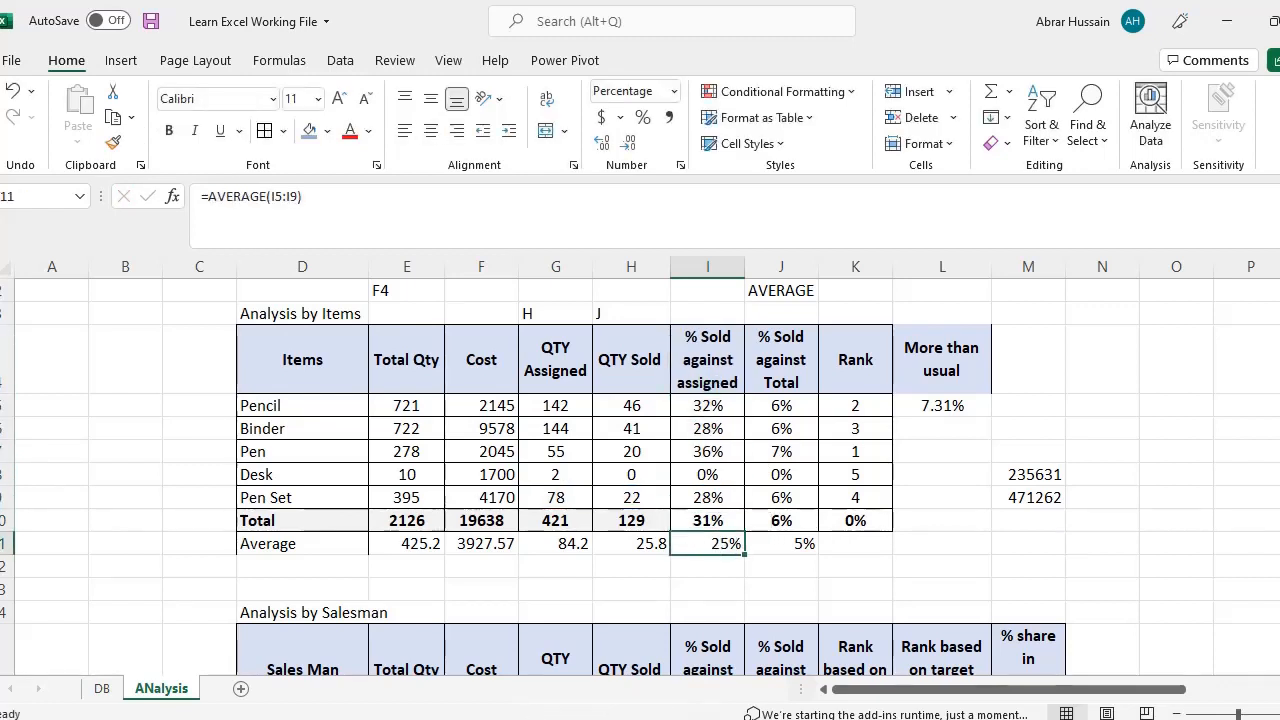
Step: Centre the average values in E11:K11 and apply all borders to the Average row, including its label in D11
drag(432, 548, 822, 547)
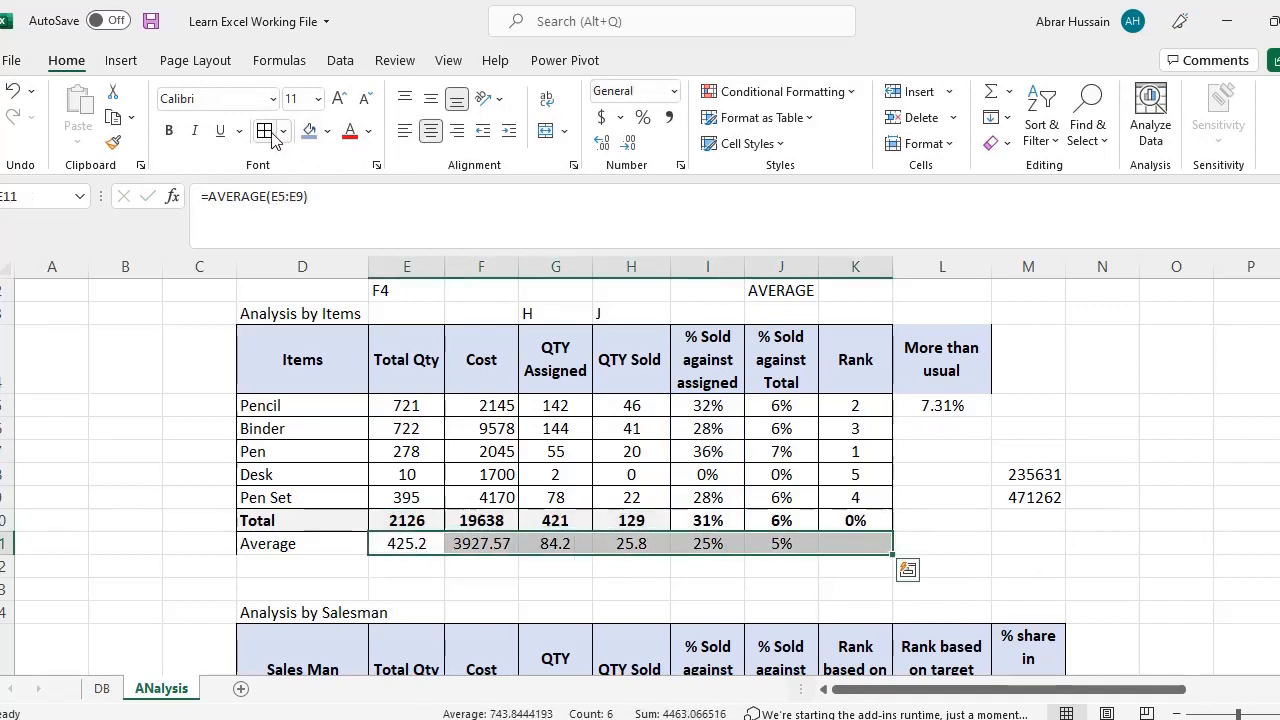
click(285, 543)
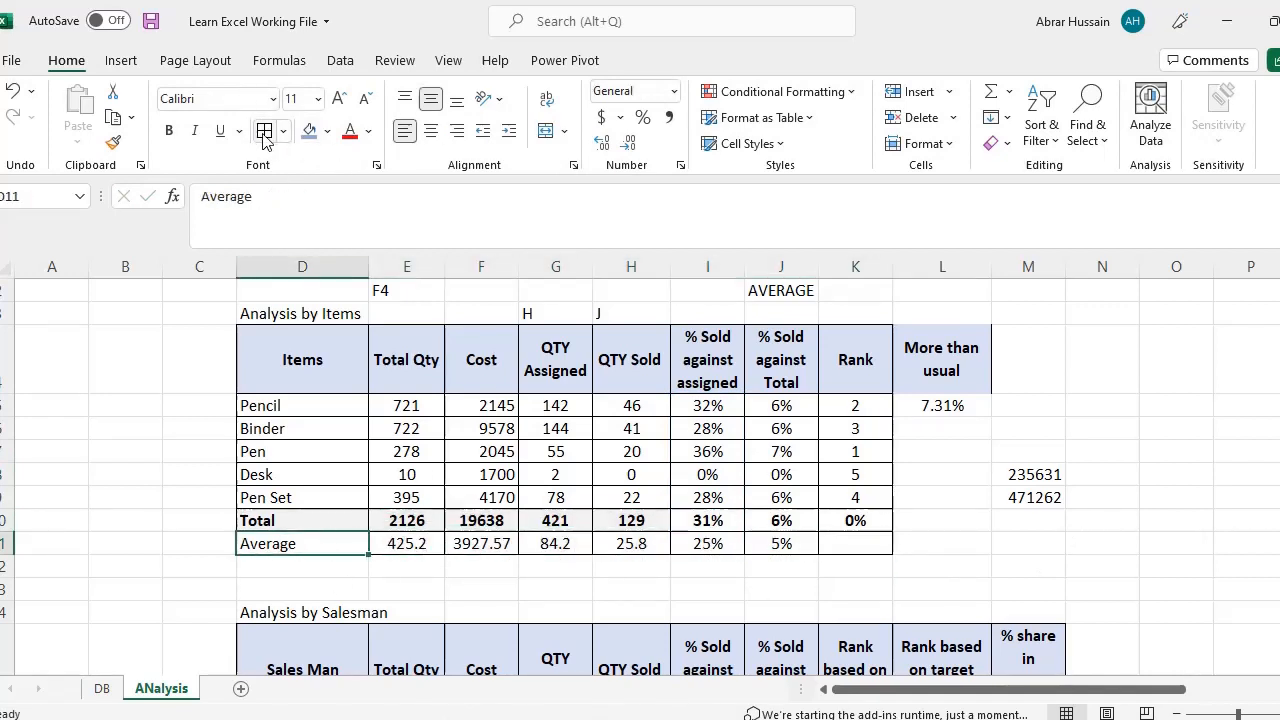
drag(408, 543, 834, 553)
Step: Move the existing formula under the More than usual header from L5 to M5
click(960, 350)
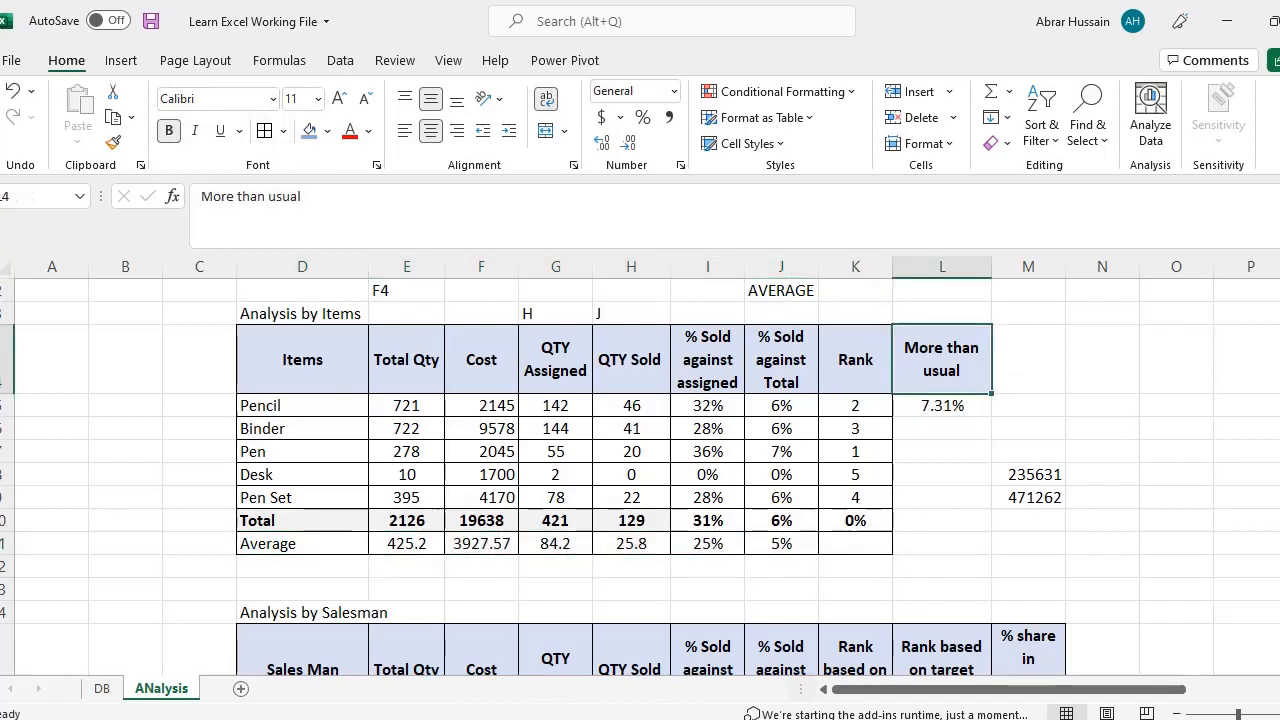
key(Down)
key(ctrl+x)
key(Right)
key(ctrl+v)
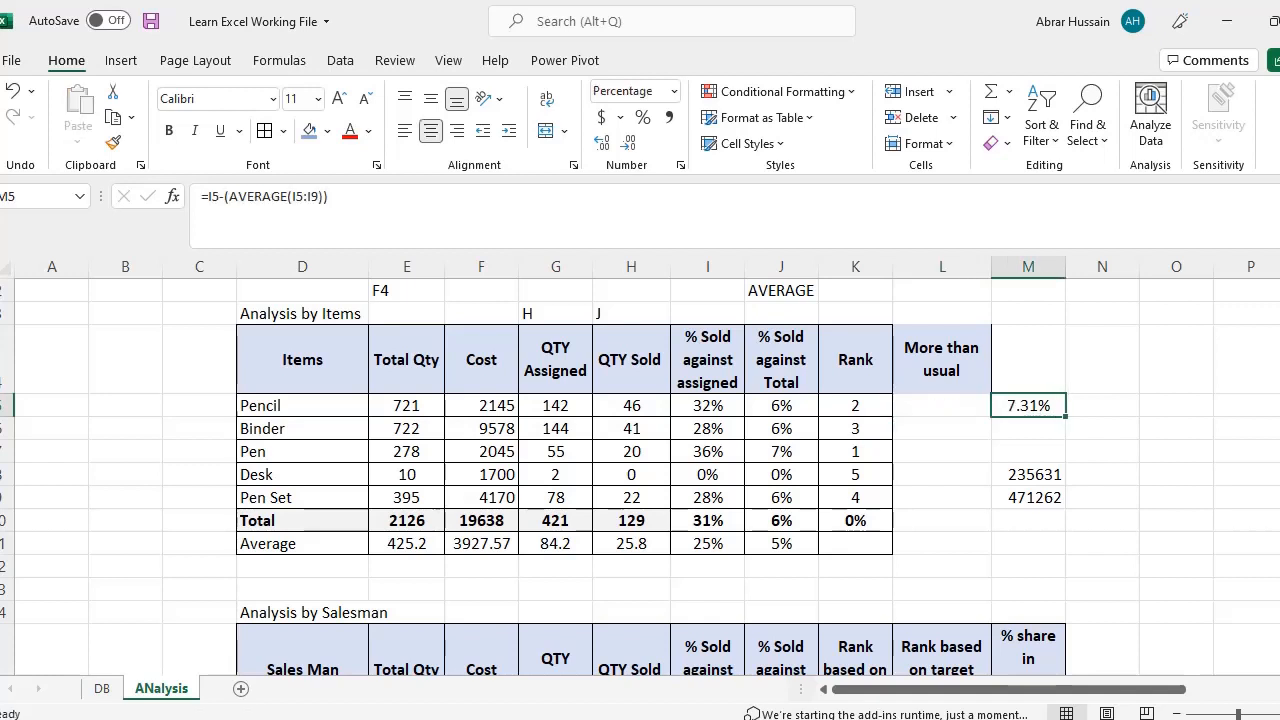
key(Left)
key(Up)
key(Down)
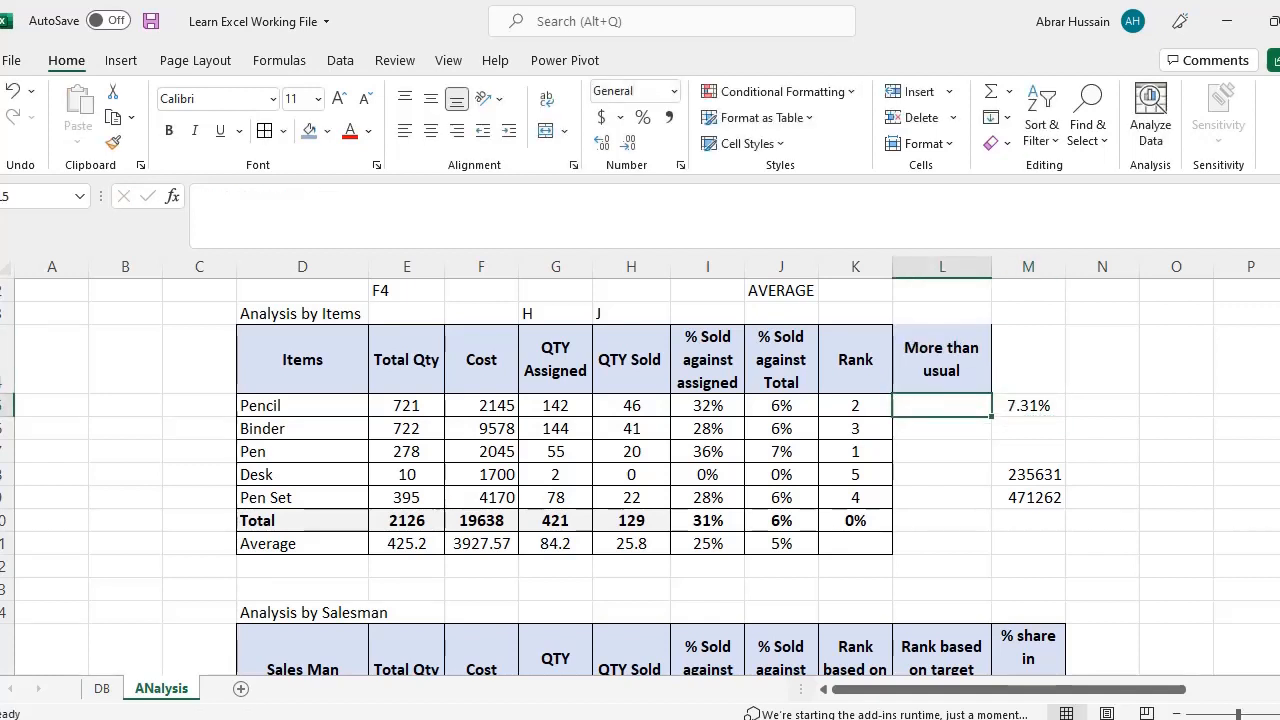
text(=)
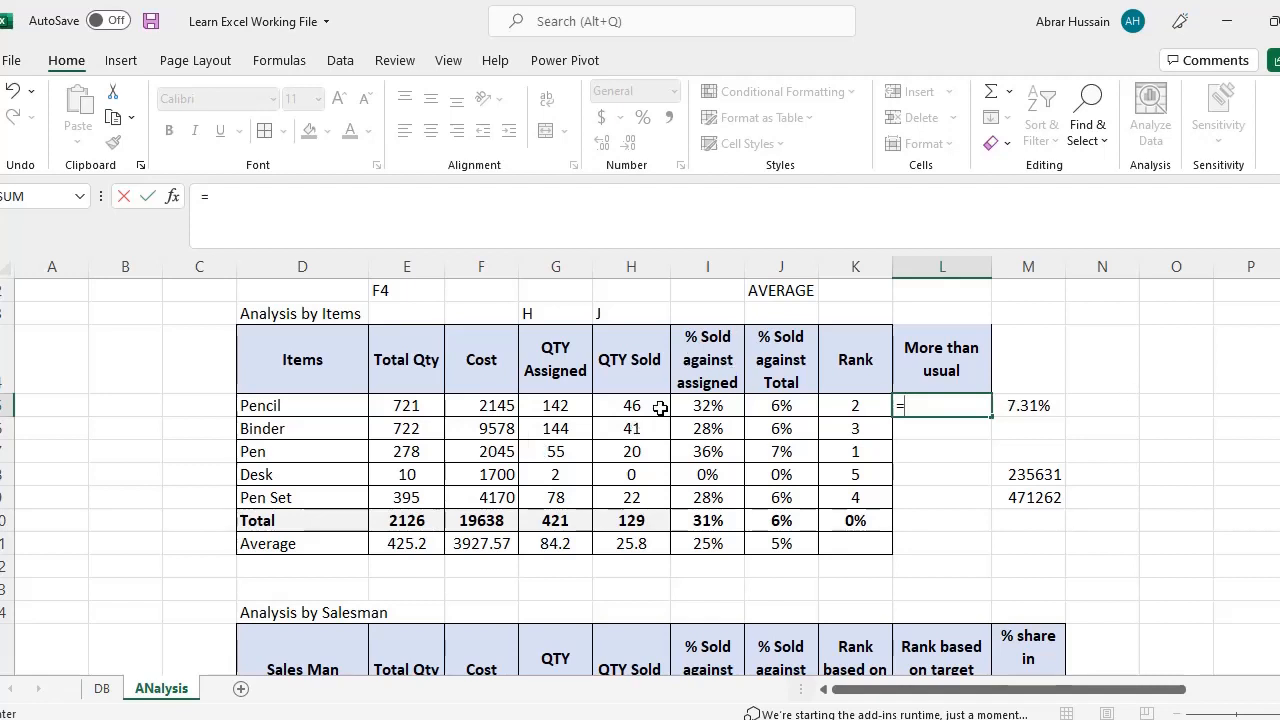
key(Escape)
Step: Change the header text in L4 to "More/ -Less than usual" and check the wording
click(964, 353)
key(F2)
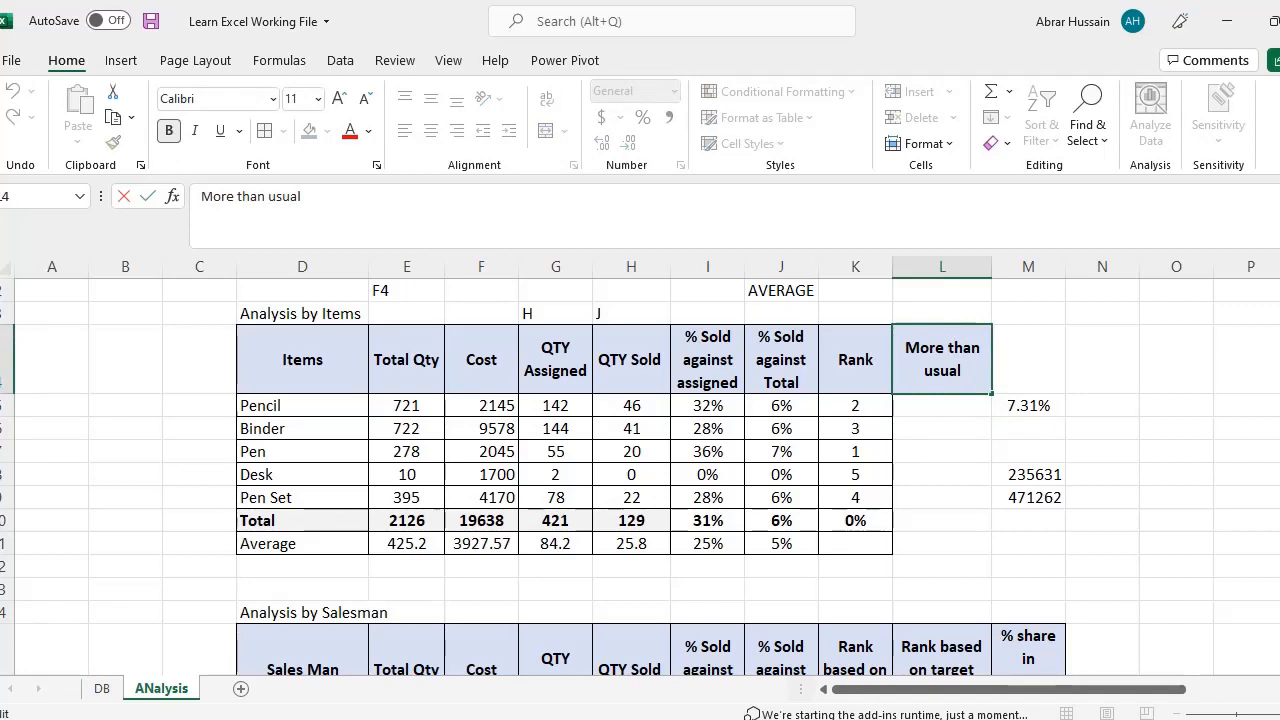
text(-Less)
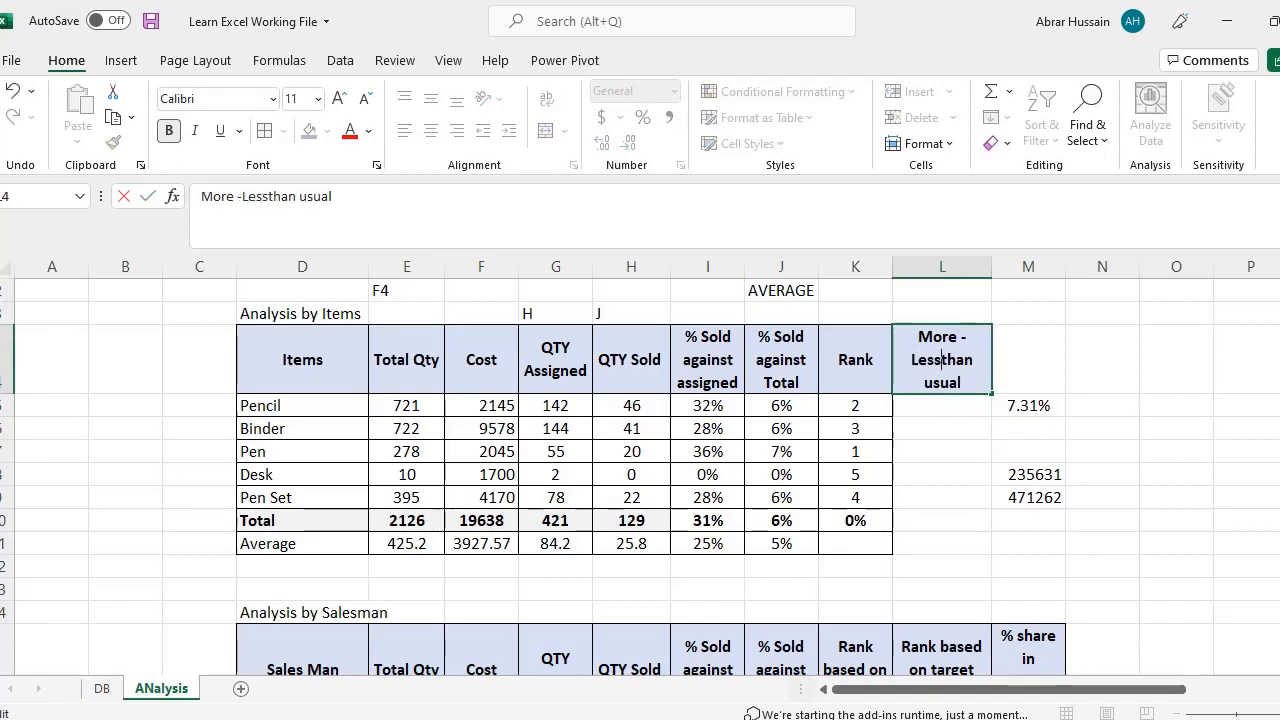
key(Left)
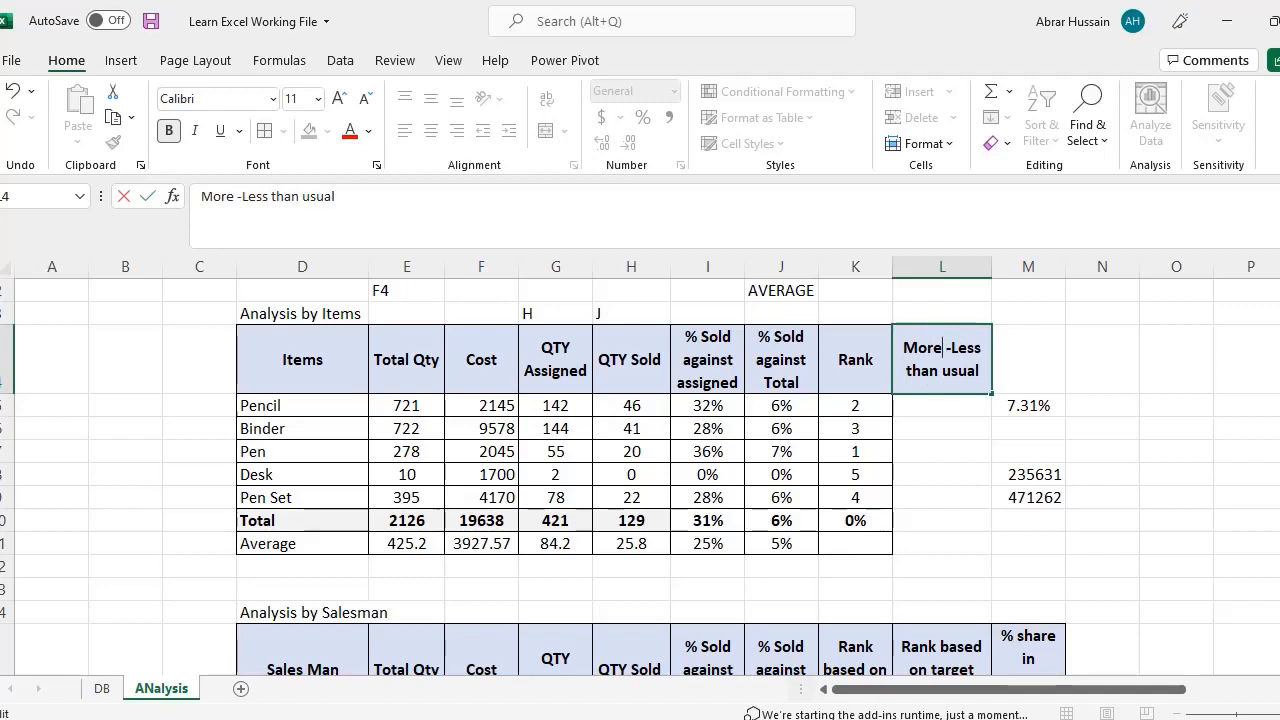
text(')
key(BackSpace)
text(/)
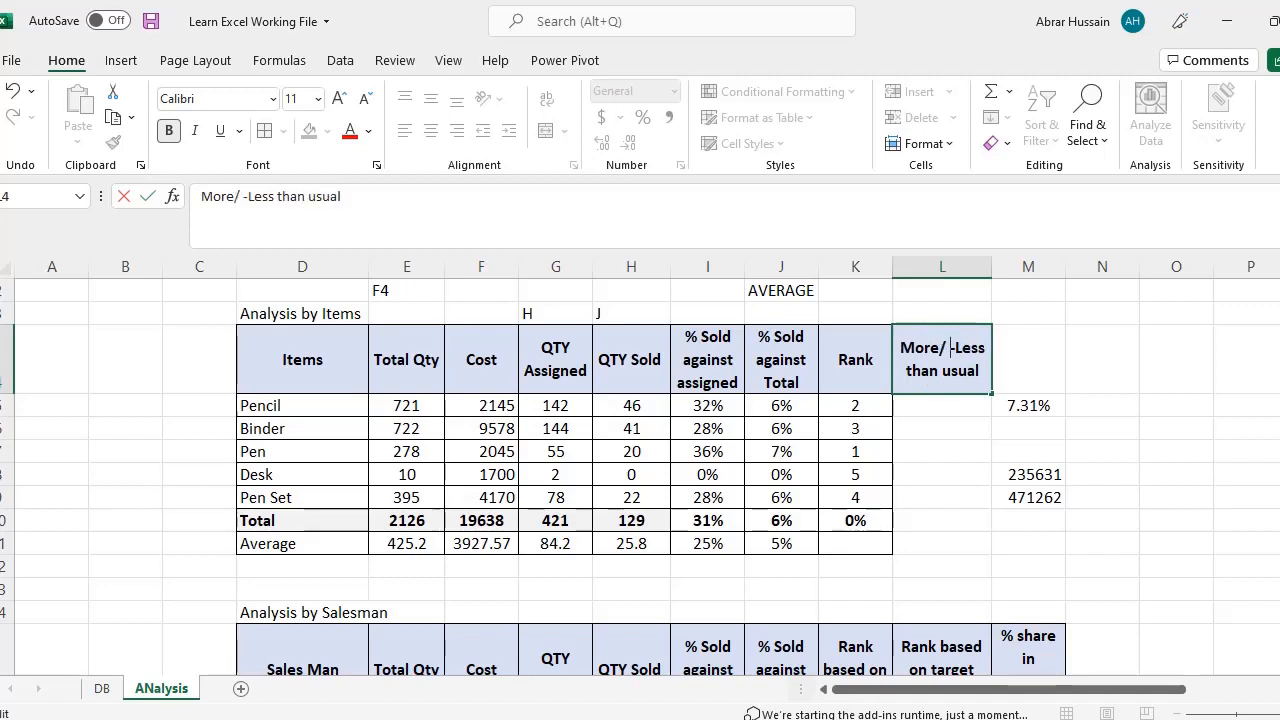
key(Right)
key(Right)
key(Right)
key(Right)
key(Right)
key(Right)
key(Right)
key(Right)
key(Right)
key(Right)
key(Right)
key(Right)
key(Right)
key(Right)
key(Right)
key(Right)
key(Right)
key(Right)
key(Return)
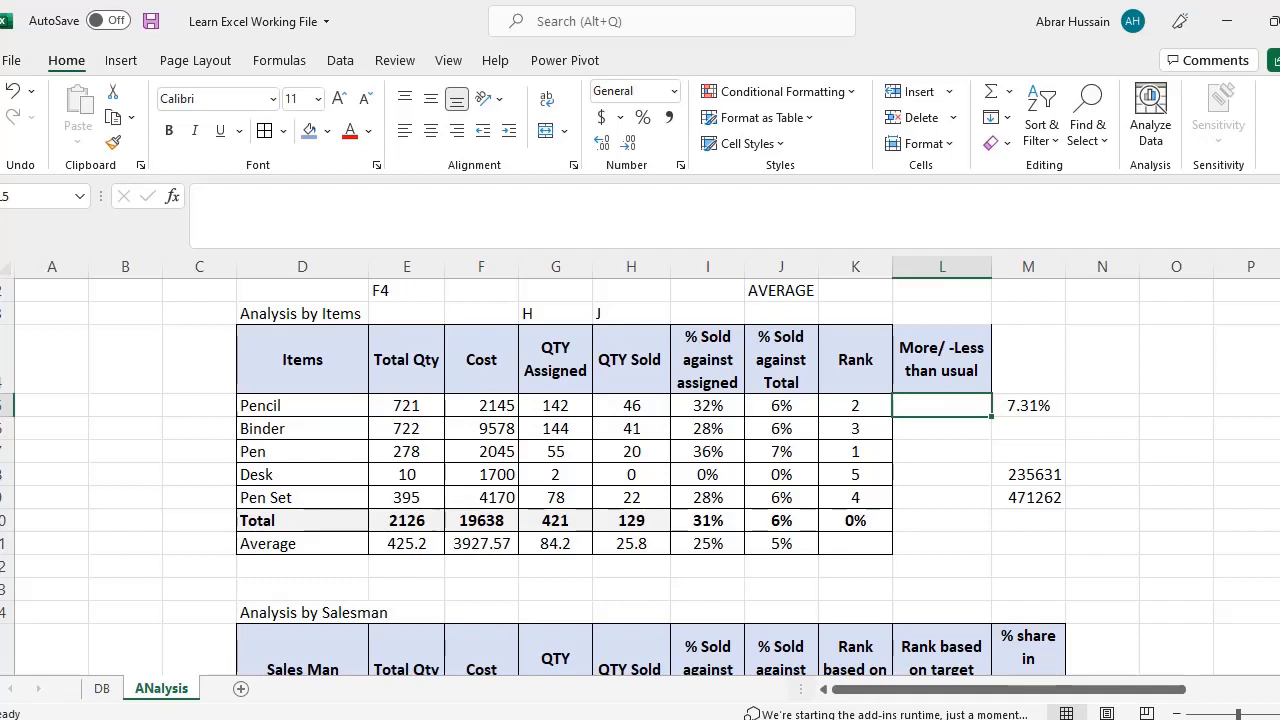
key(Up)
key(F2)
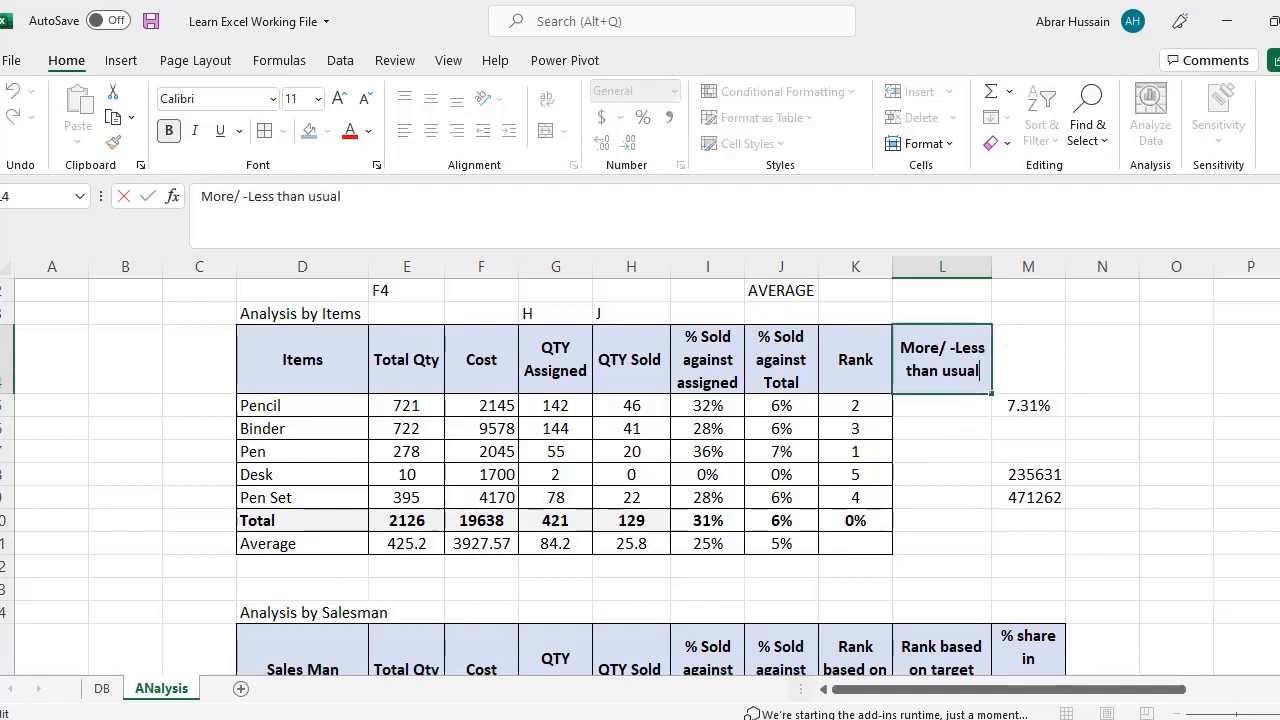
key(Escape)
Step: Enter the formula =I5-I11 in L5 to subtract the average % sold from Pencil's % sold against assigned
key(Down)
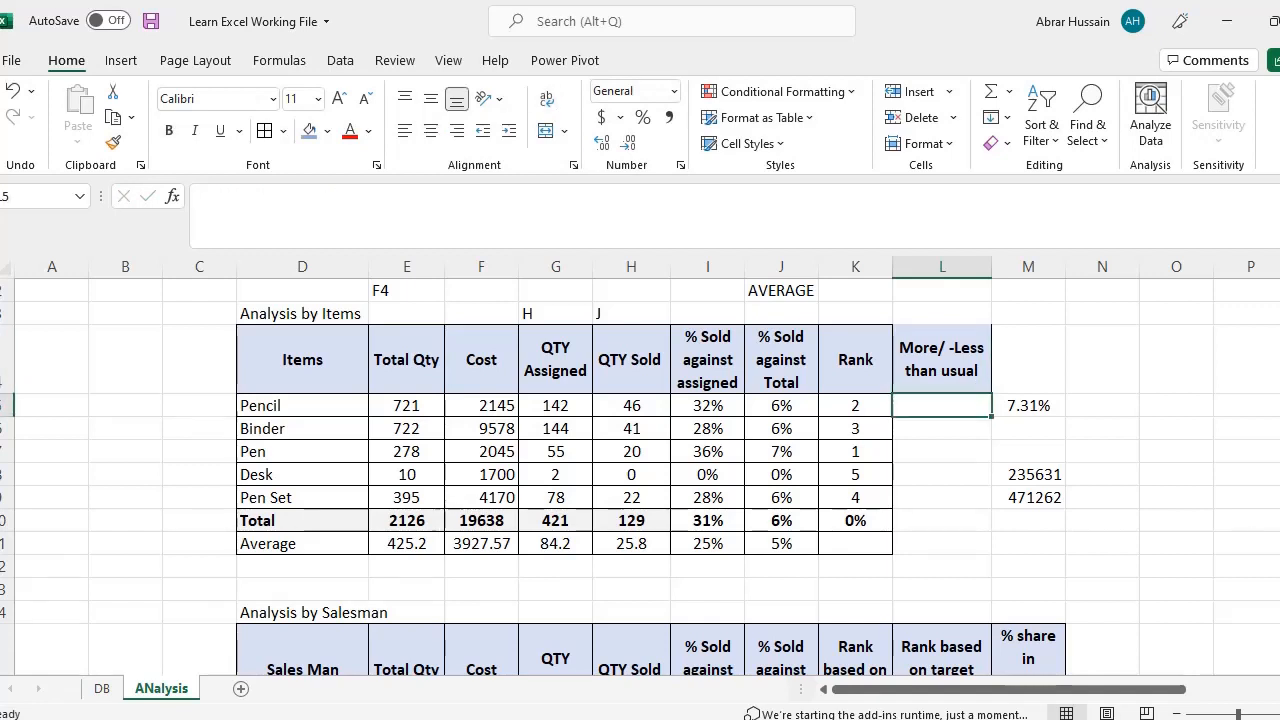
text(=)
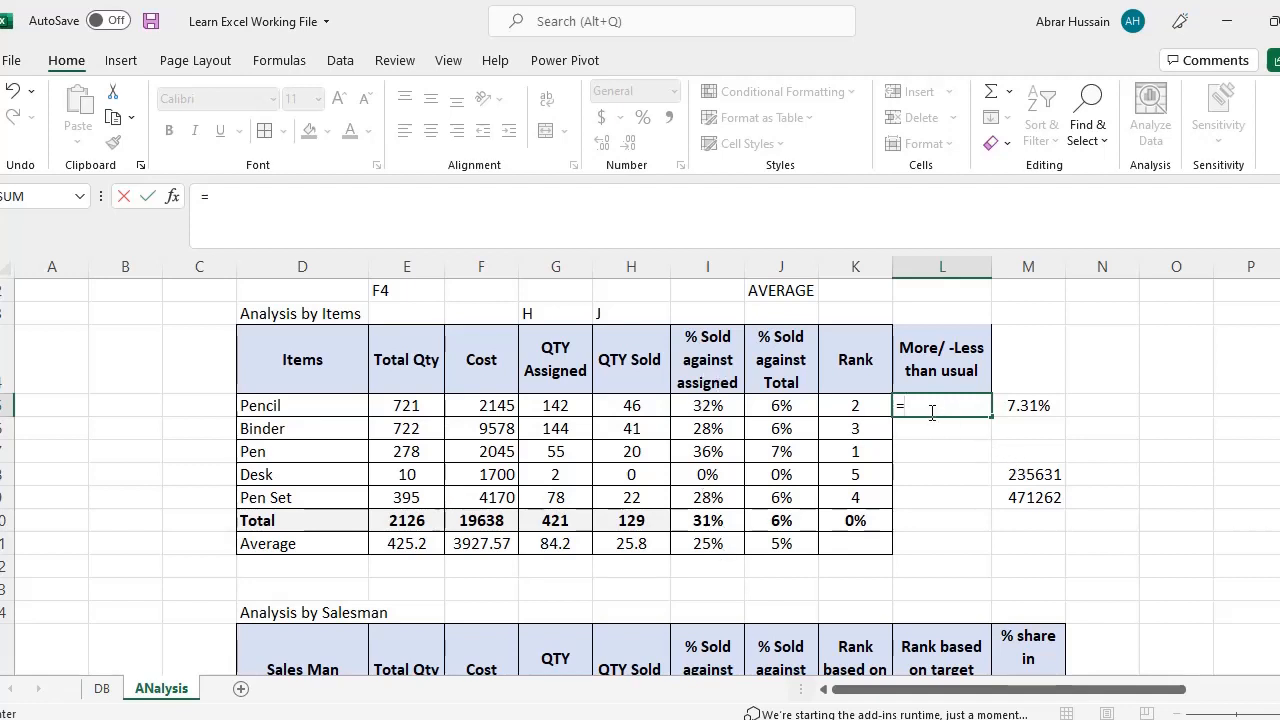
click(705, 405)
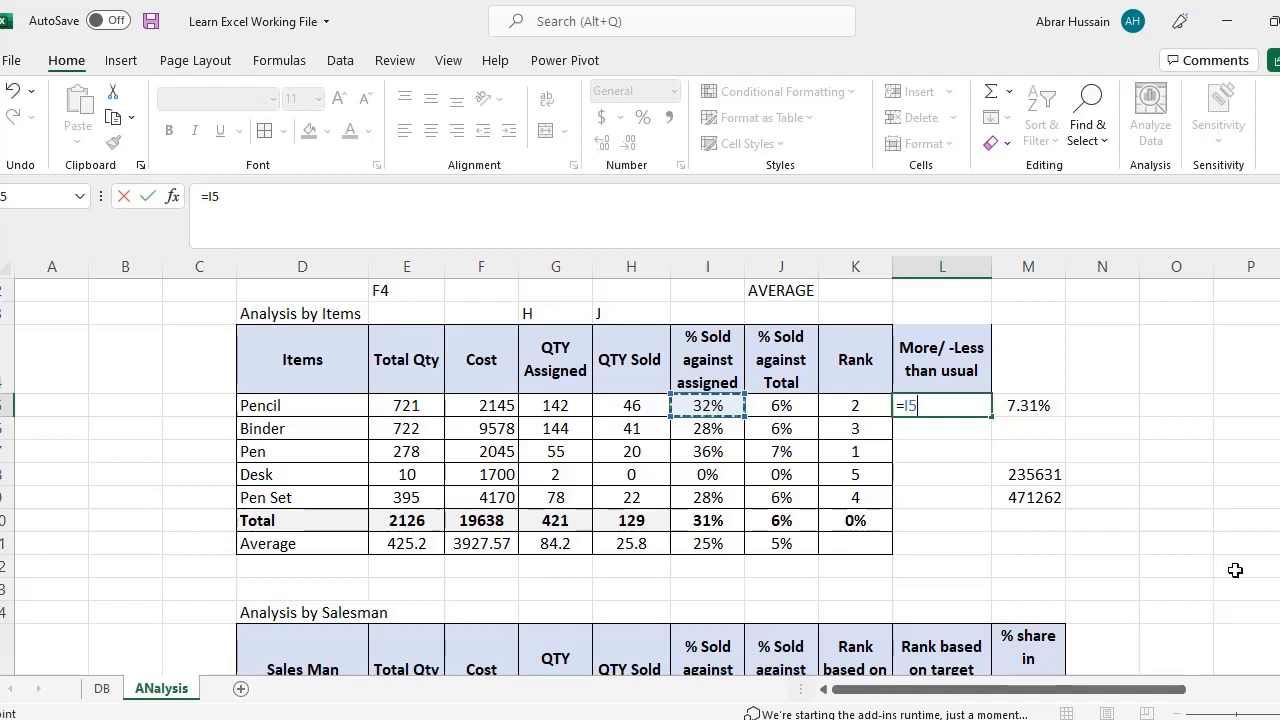
text(-)
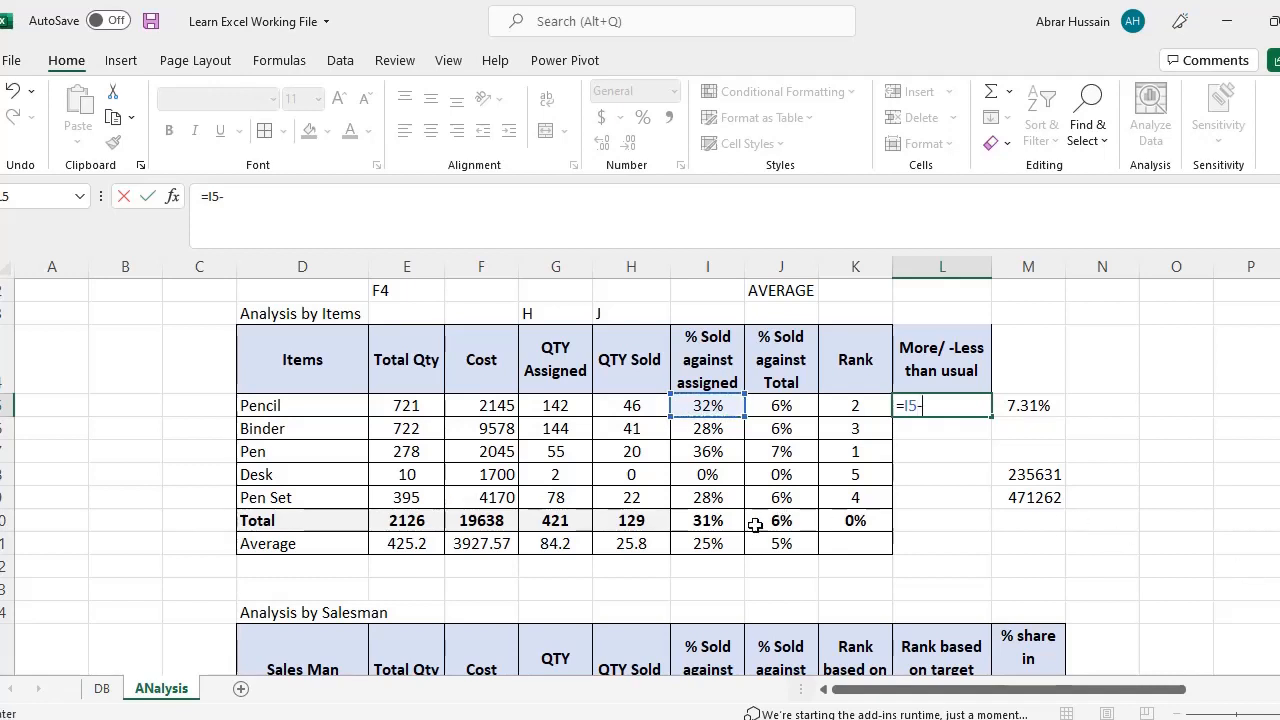
click(705, 546)
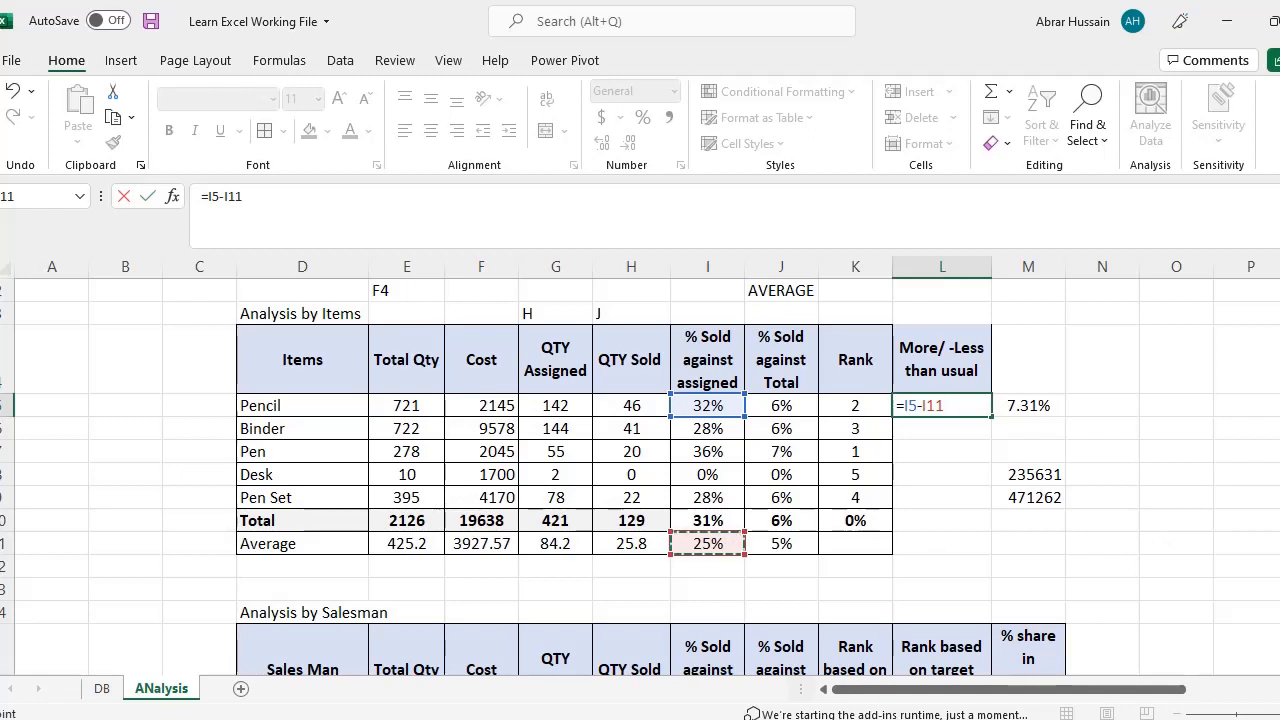
key(Return)
key(Up)
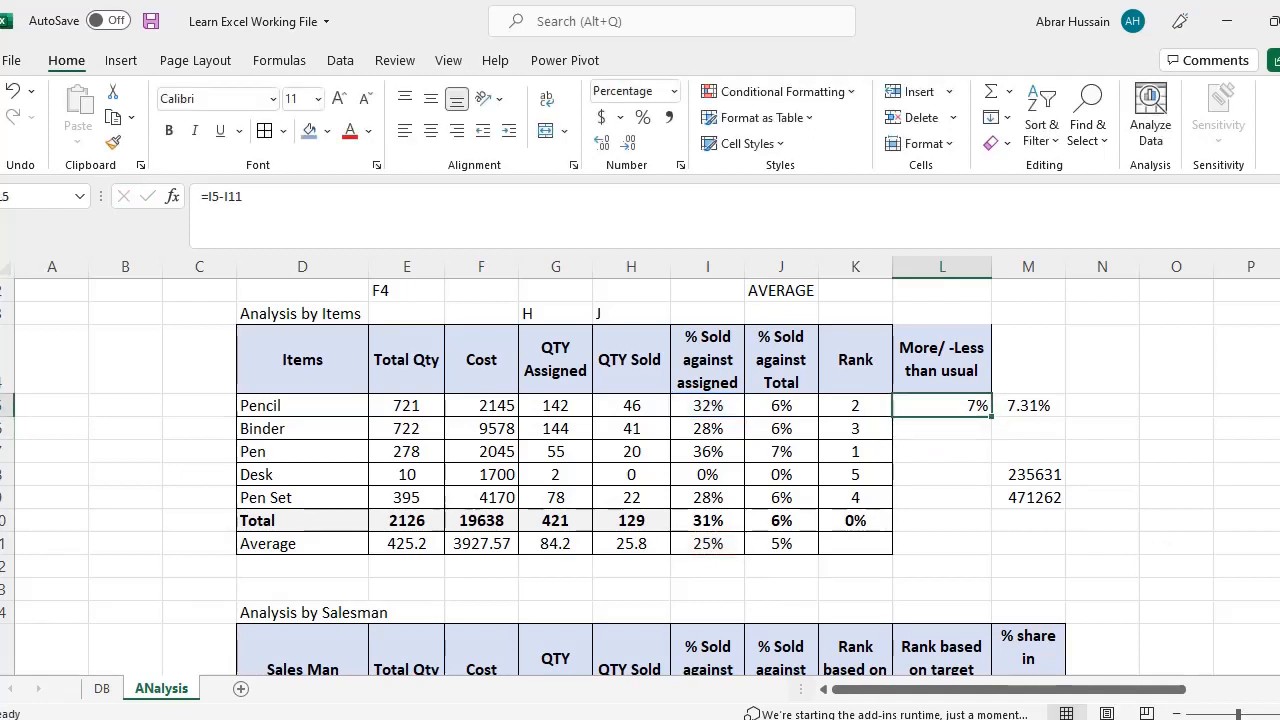
Step: Centre the Pencil difference in L5 horizontally and check its formula
key(F2)
key(Escape)
click(430, 130)
key(F2)
key(Escape)
Step: Compare Pencil's % sold in I5 with its difference in L5, and make the average in I11 bold
click(258, 405)
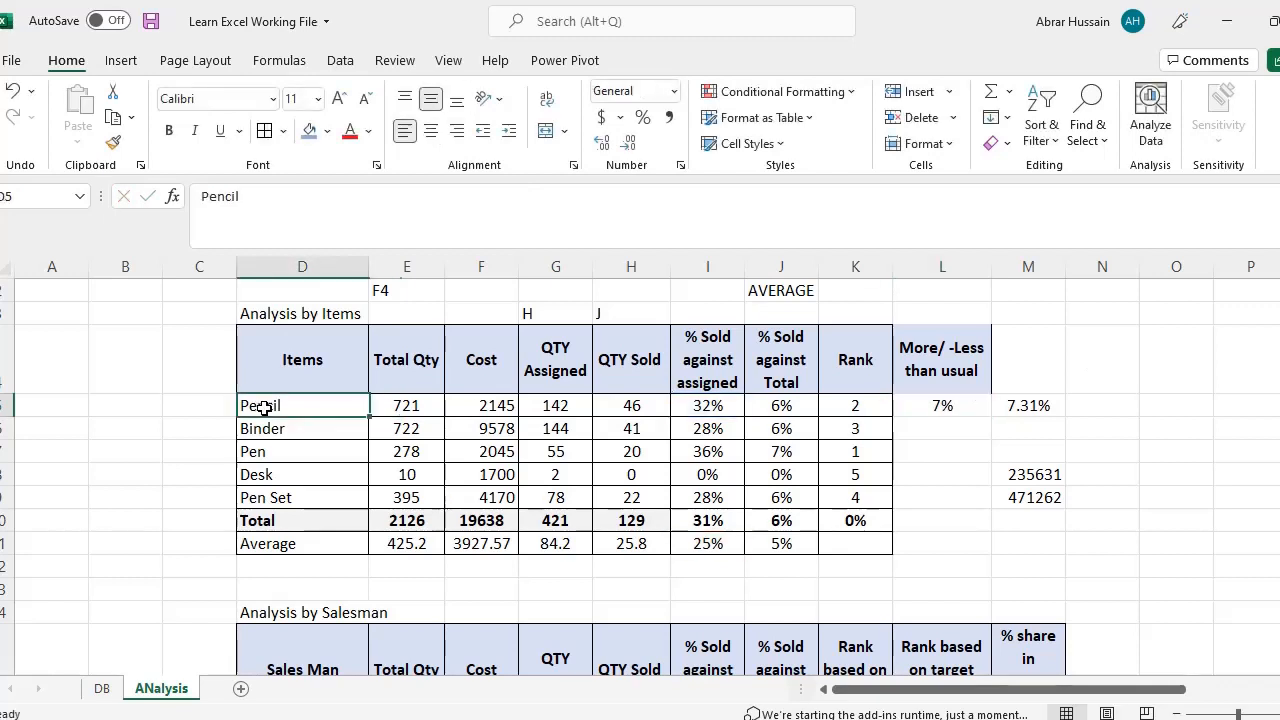
click(710, 405)
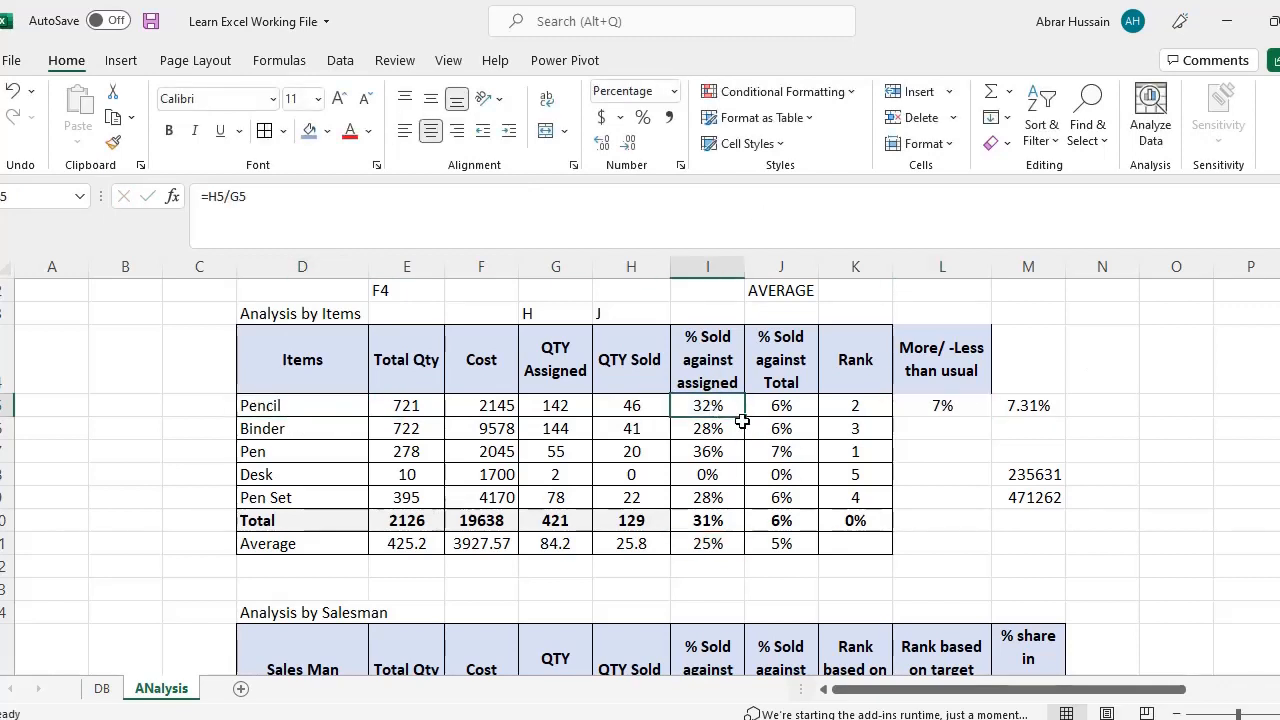
click(950, 408)
click(721, 543)
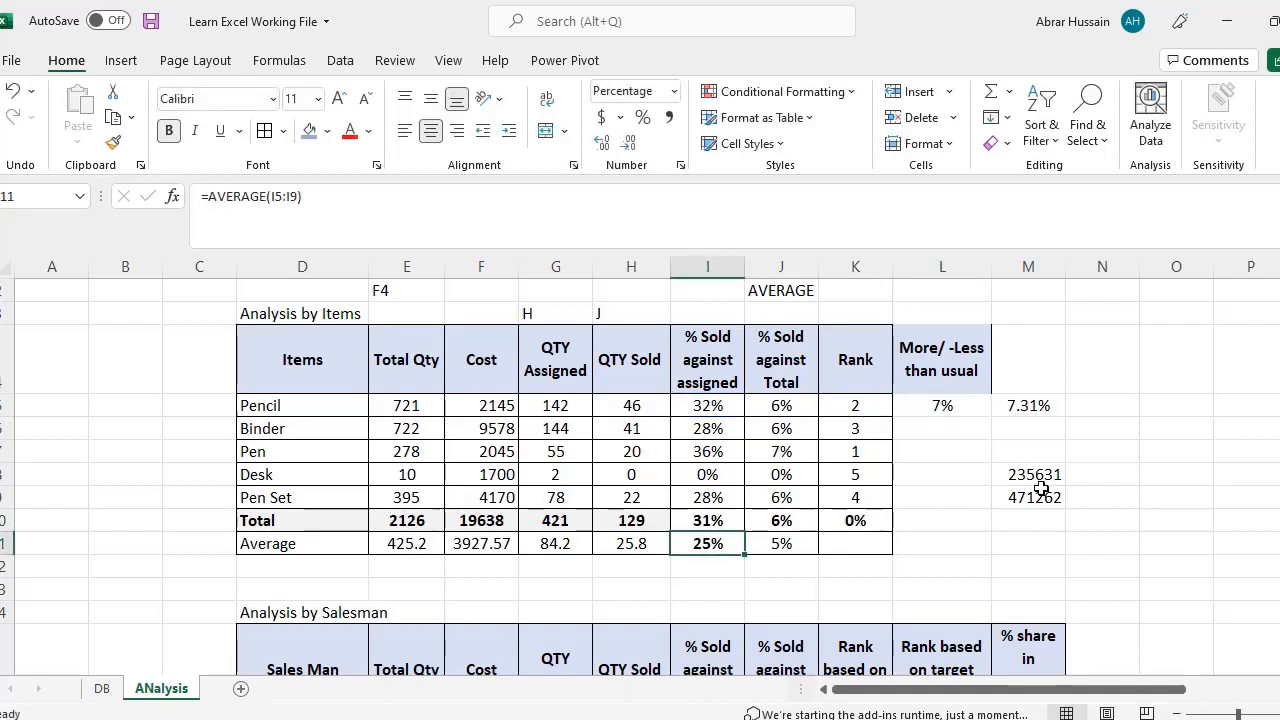
Step: Examine the L5 formula and its references to Pencil's % sold and the column average in I11
key(Up)
key(Up)
key(Up)
key(Up)
key(Up)
key(Up)
key(Right)
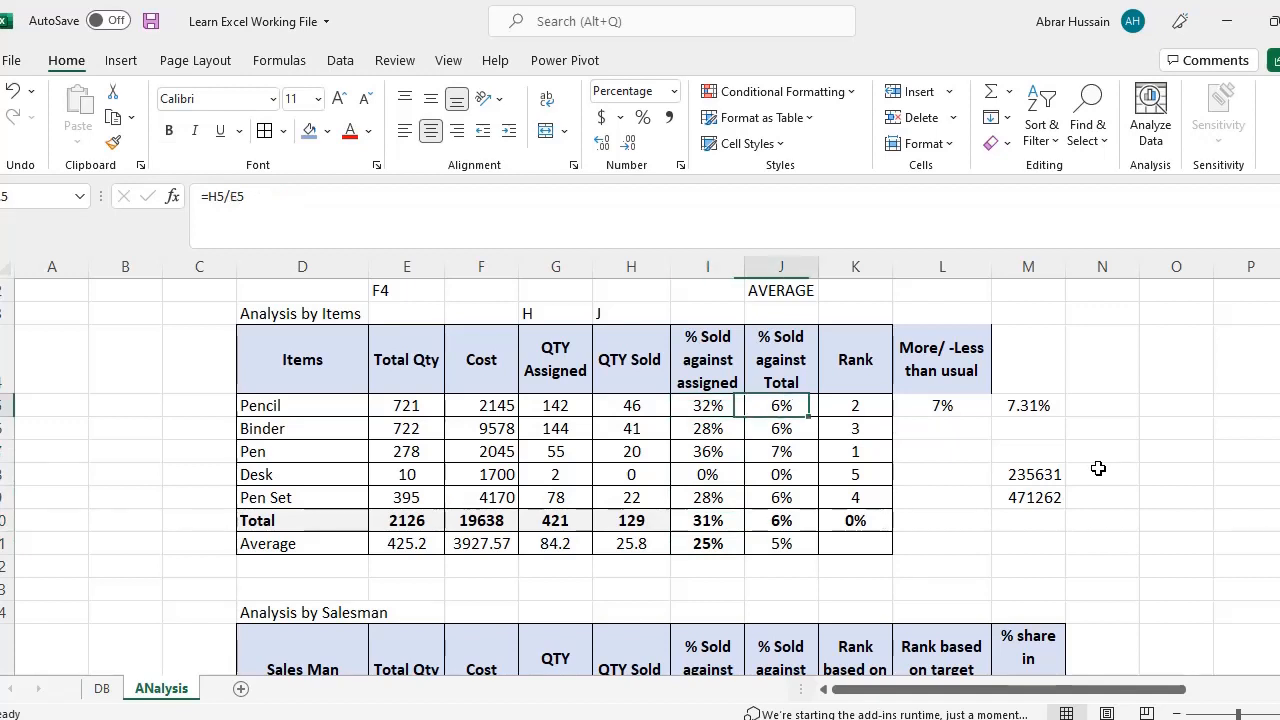
key(Right)
key(Right)
key(F2)
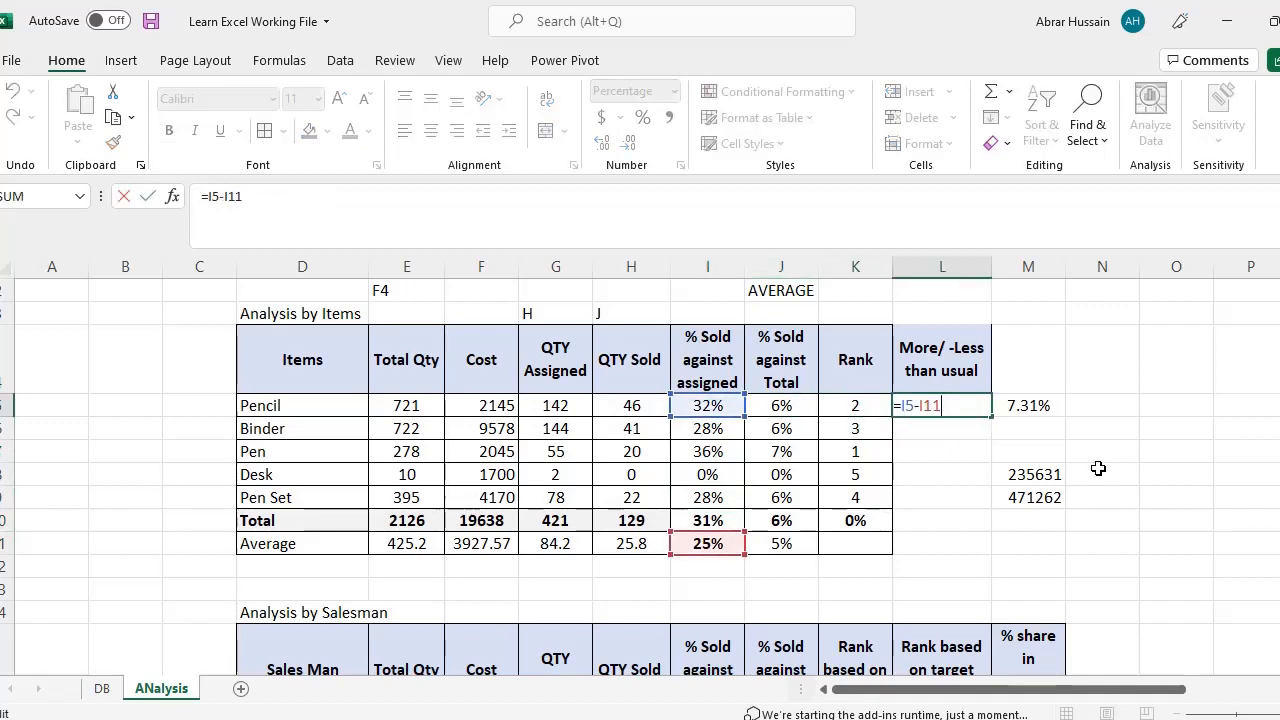
key(Escape)
key(F2)
key(Left)
key(Left)
key(Left)
key(shift+Right)
key(shift+Right)
key(ctrl+Return)
Step: Try copying the L5 formula with its relative average reference into L6 and inspect the cells it refers to
key(ctrl+c)
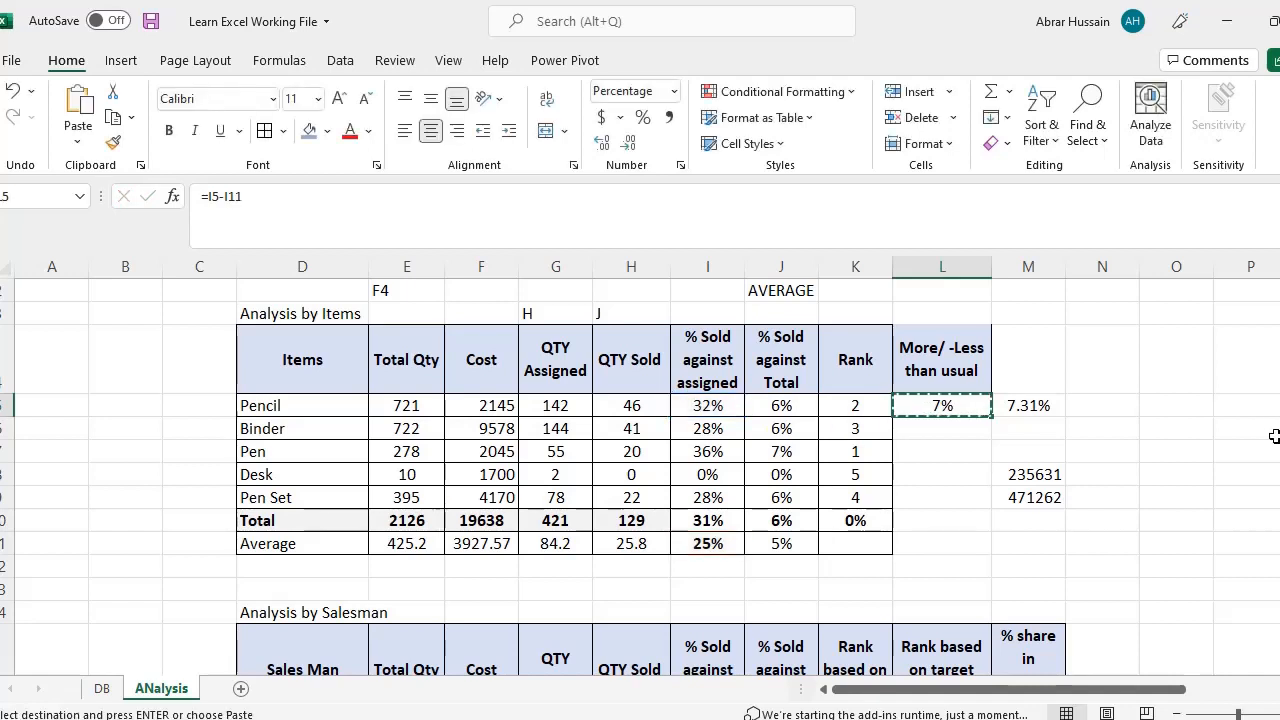
key(Down)
key(ctrl+v)
key(F2)
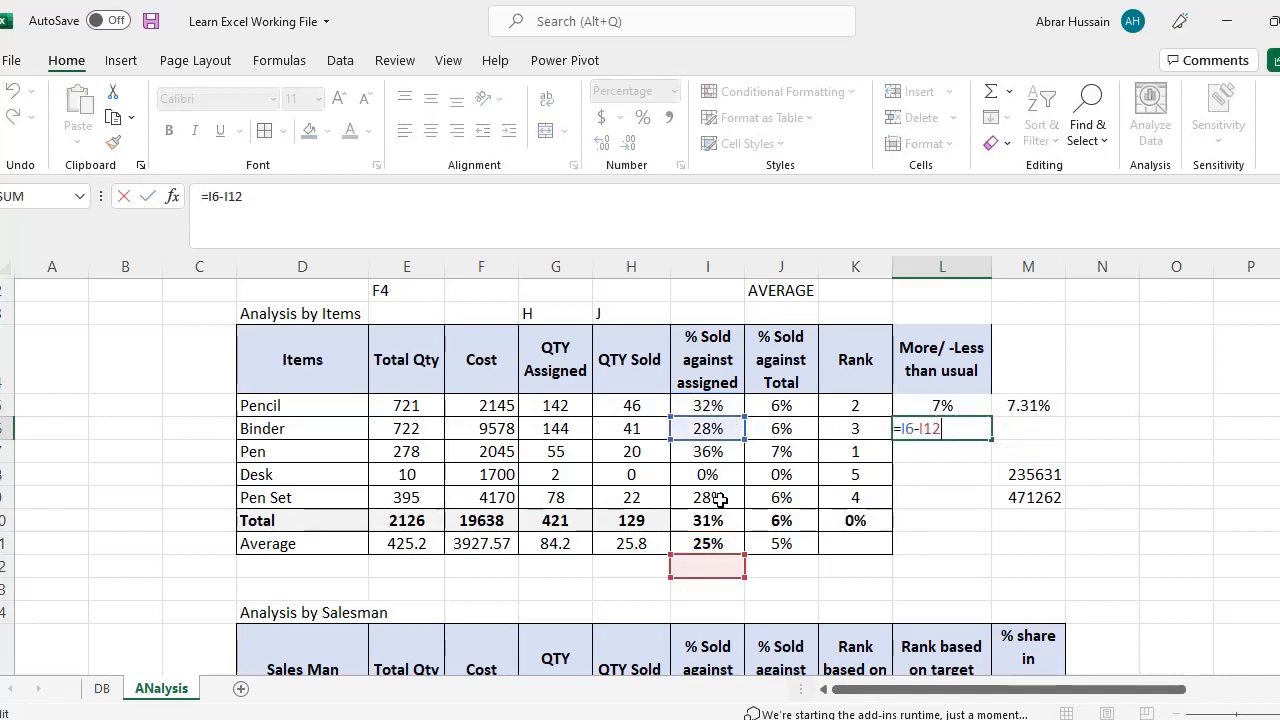
key(ctrl+Return)
key(F2)
Step: Make the average reference in the L5 formula absolute so that it reads =I5-$I$11
click(910, 405)
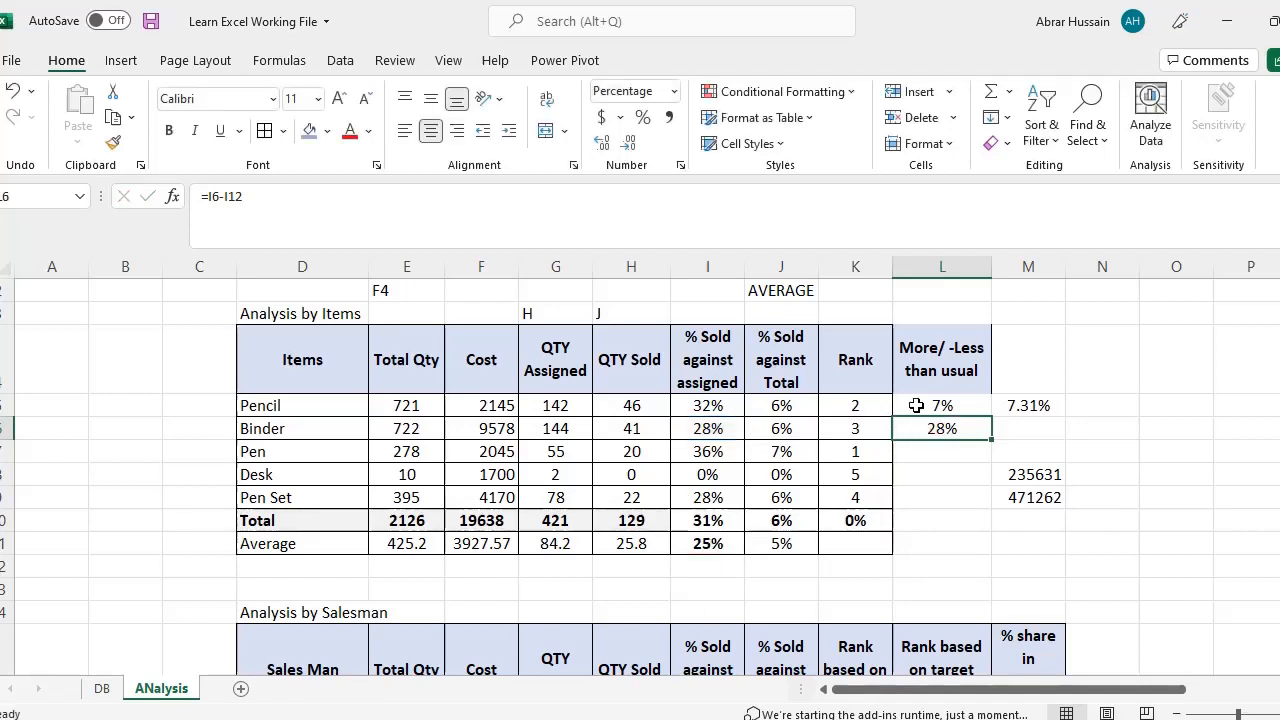
key(F2)
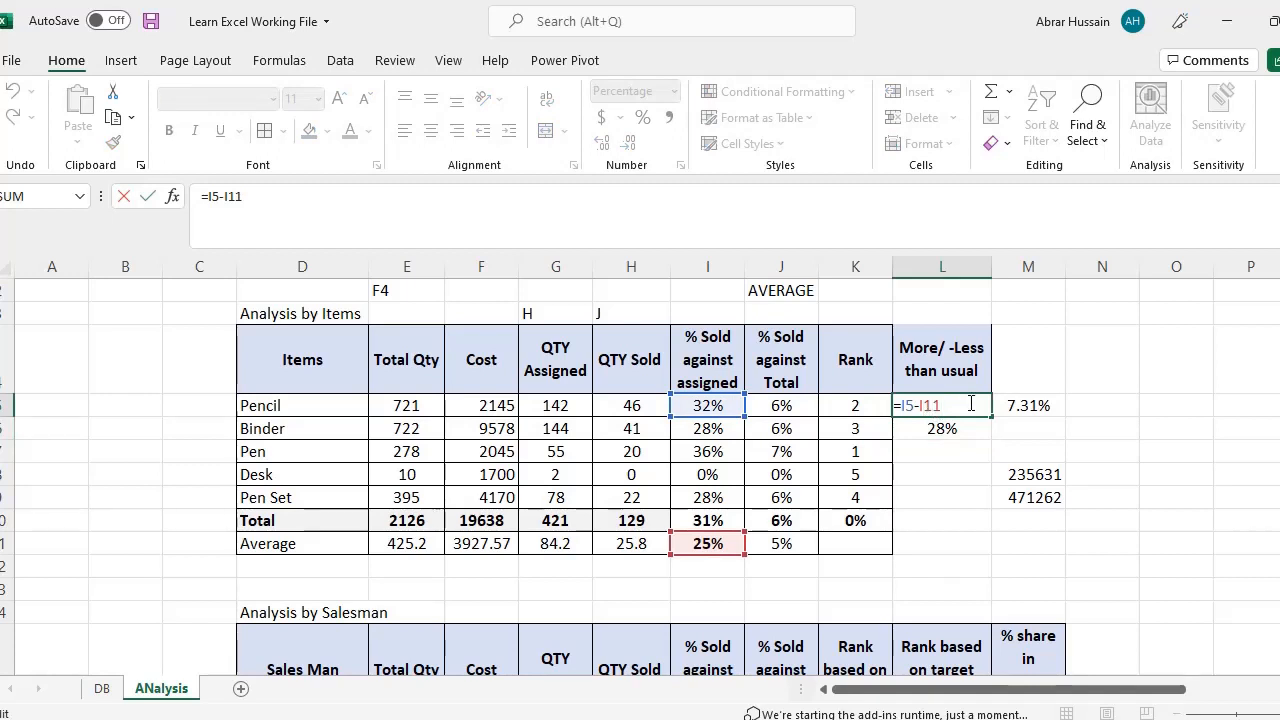
key(Left)
key(F4)
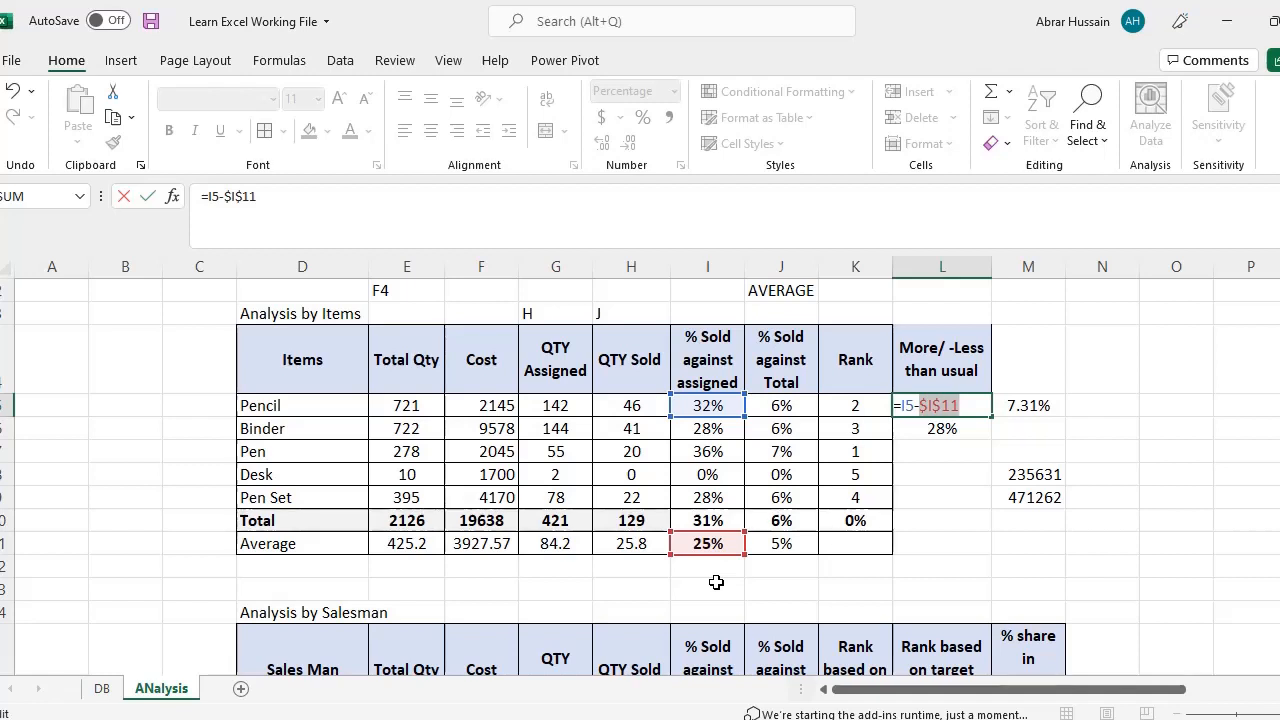
key(Return)
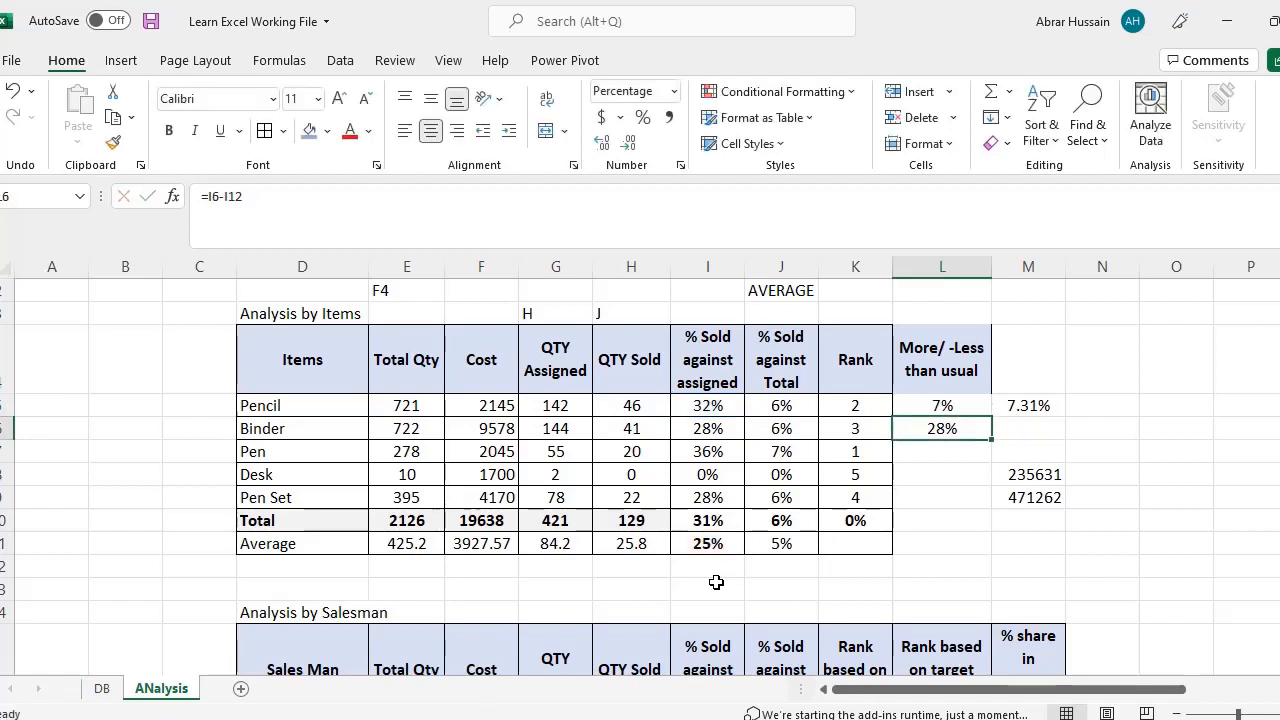
key(Up)
key(F2)
key(Escape)
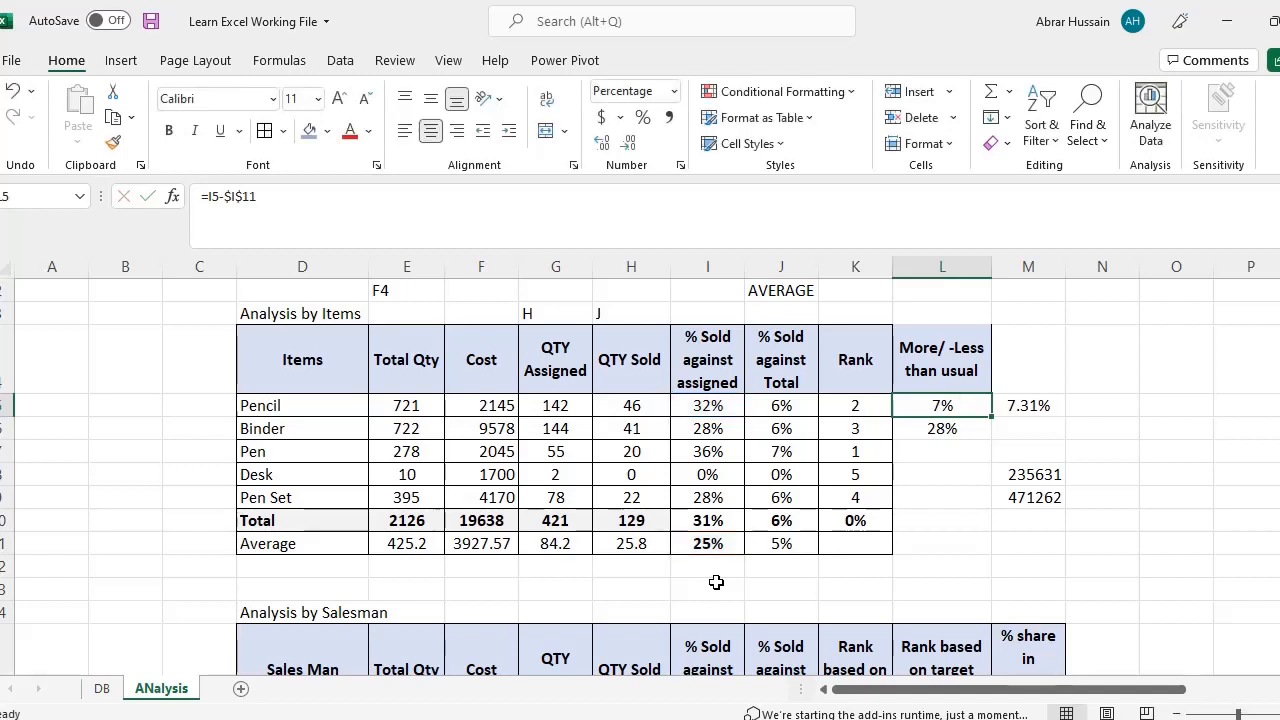
Step: Clear the leftover scratch values from M5:M9 beside the Analysis by Items table
key(Right)
key(shift+Down)
key(shift+Down)
key(shift+Down)
key(shift+Down)
key(Delete)
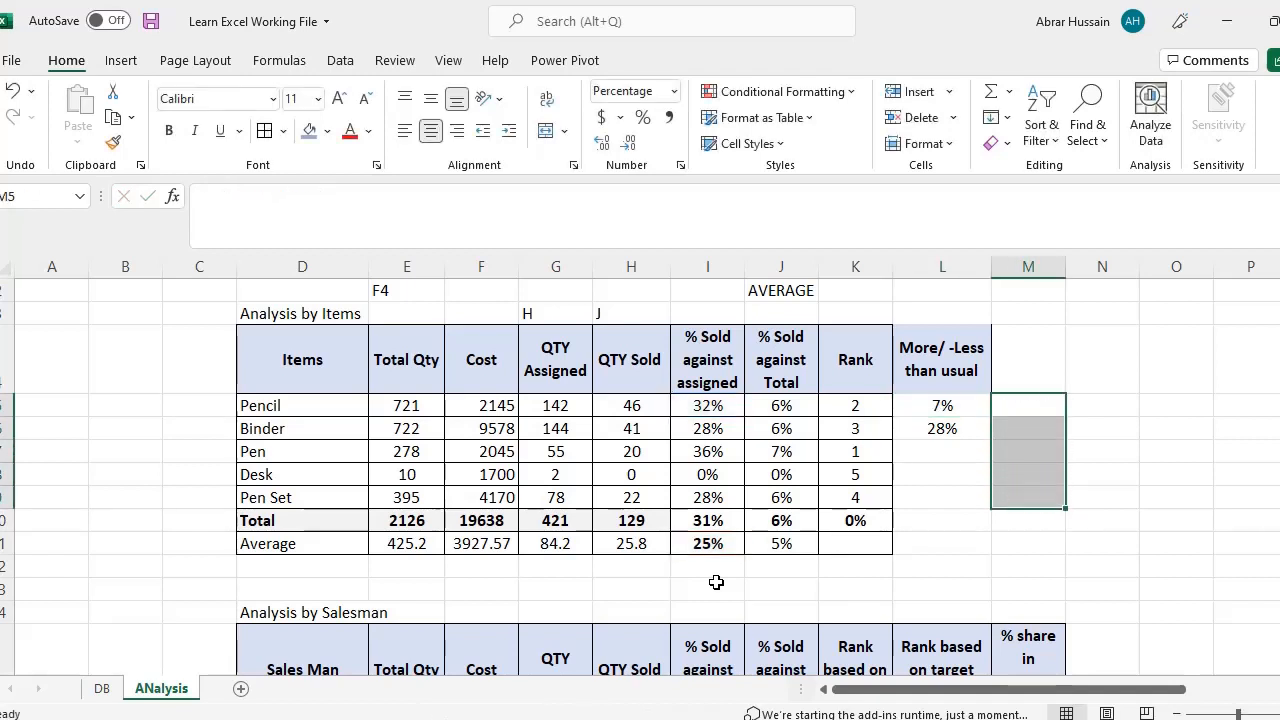
Step: Copy the L5 formula with the absolute average reference down through L6:L10
key(Left)
key(F2)
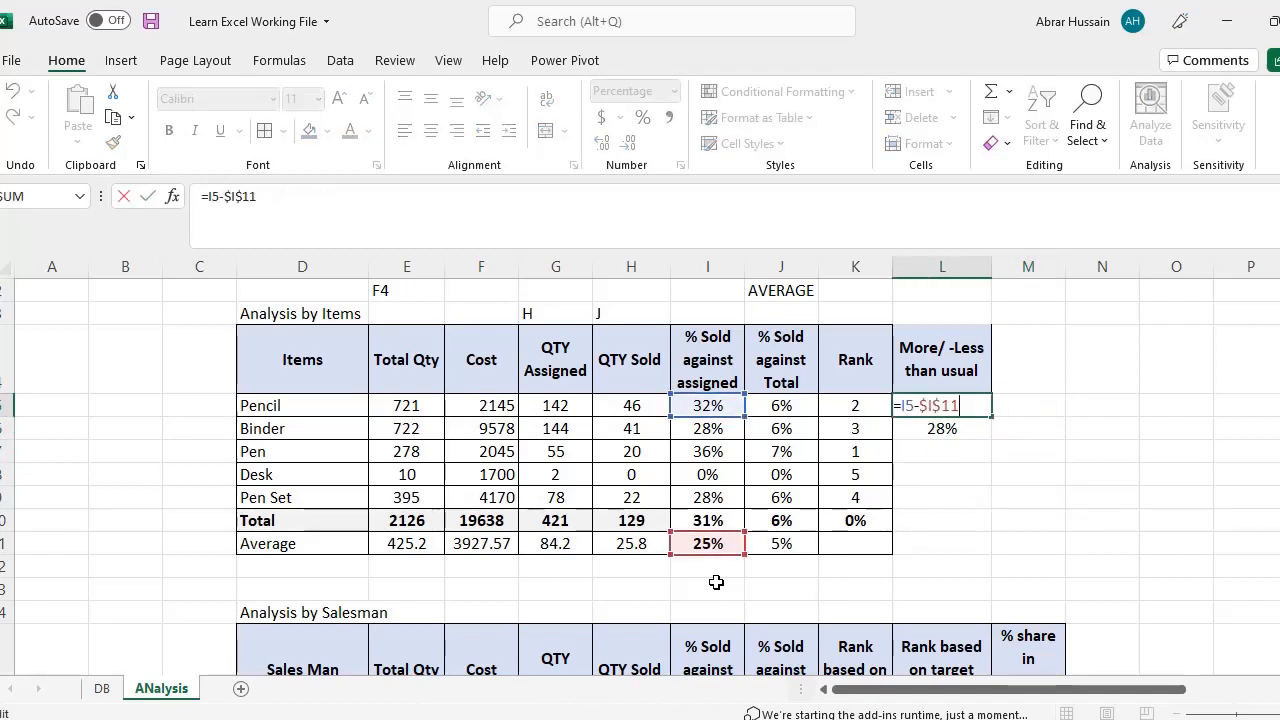
key(Escape)
key(ctrl+c)
key(Down)
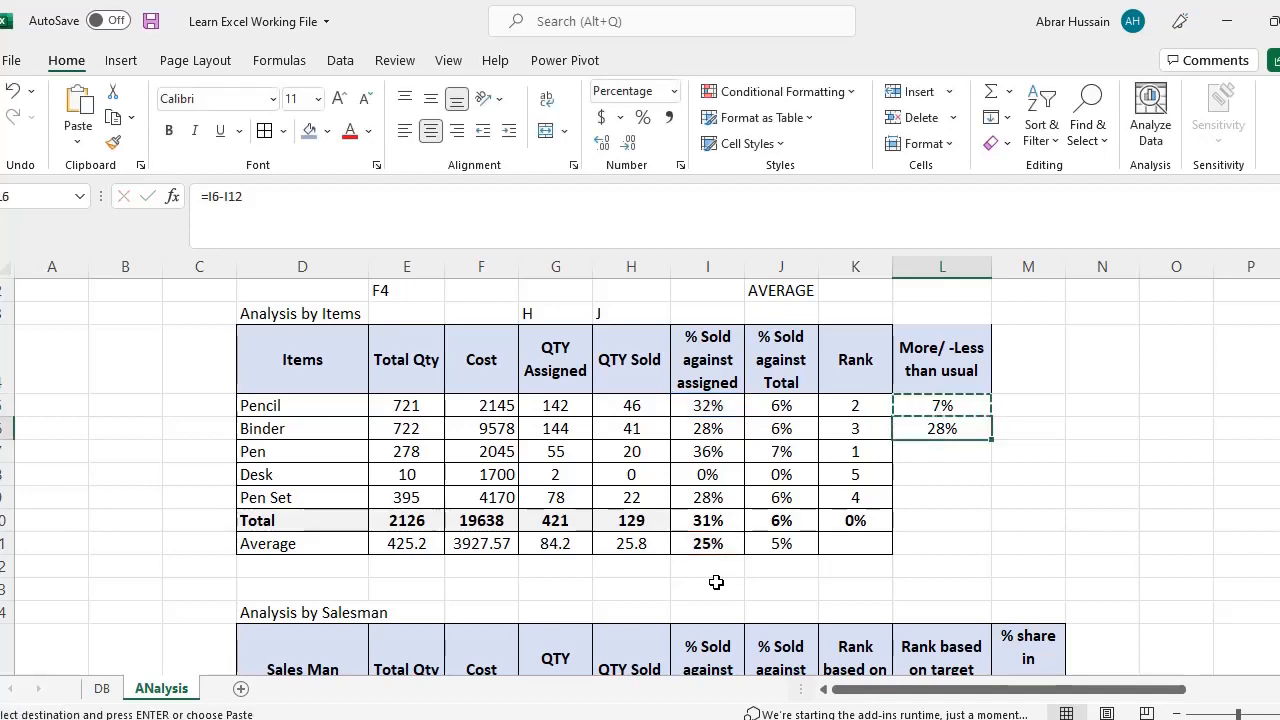
key(ctrl+v)
key(Down)
key(ctrl+v)
key(Down)
key(ctrl+v)
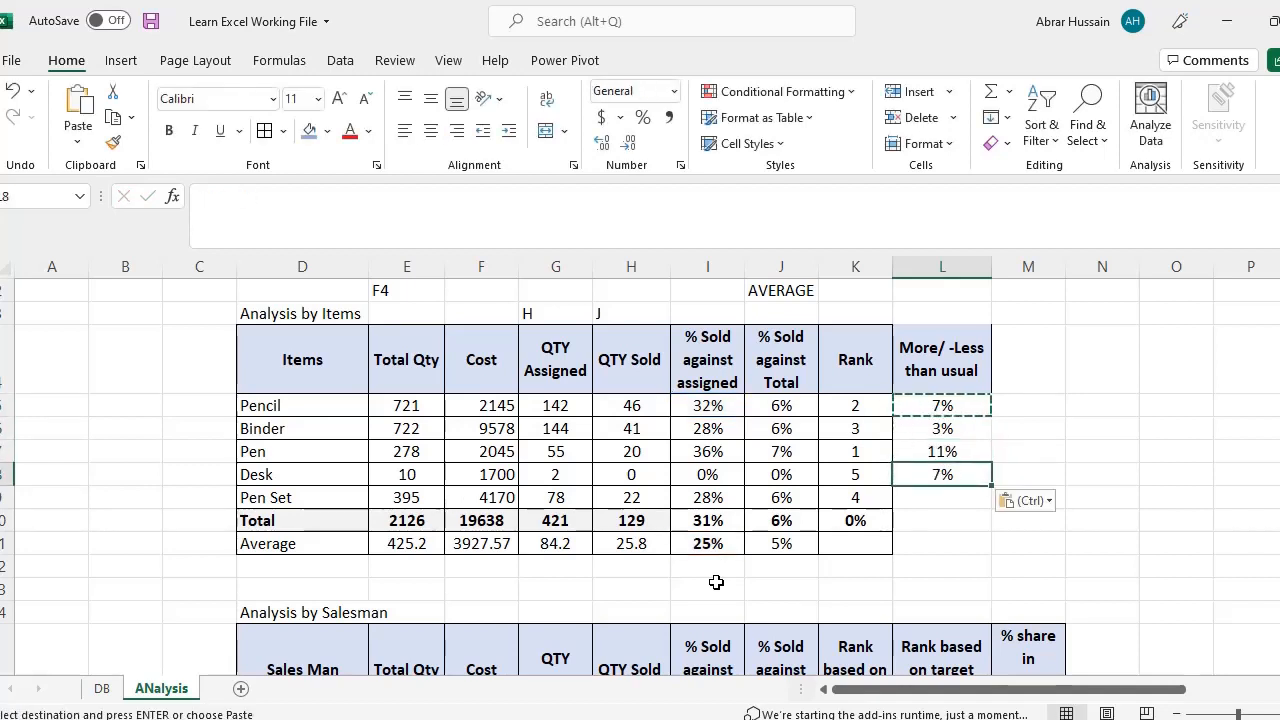
key(Down)
key(ctrl+v)
key(Down)
key(ctrl+v)
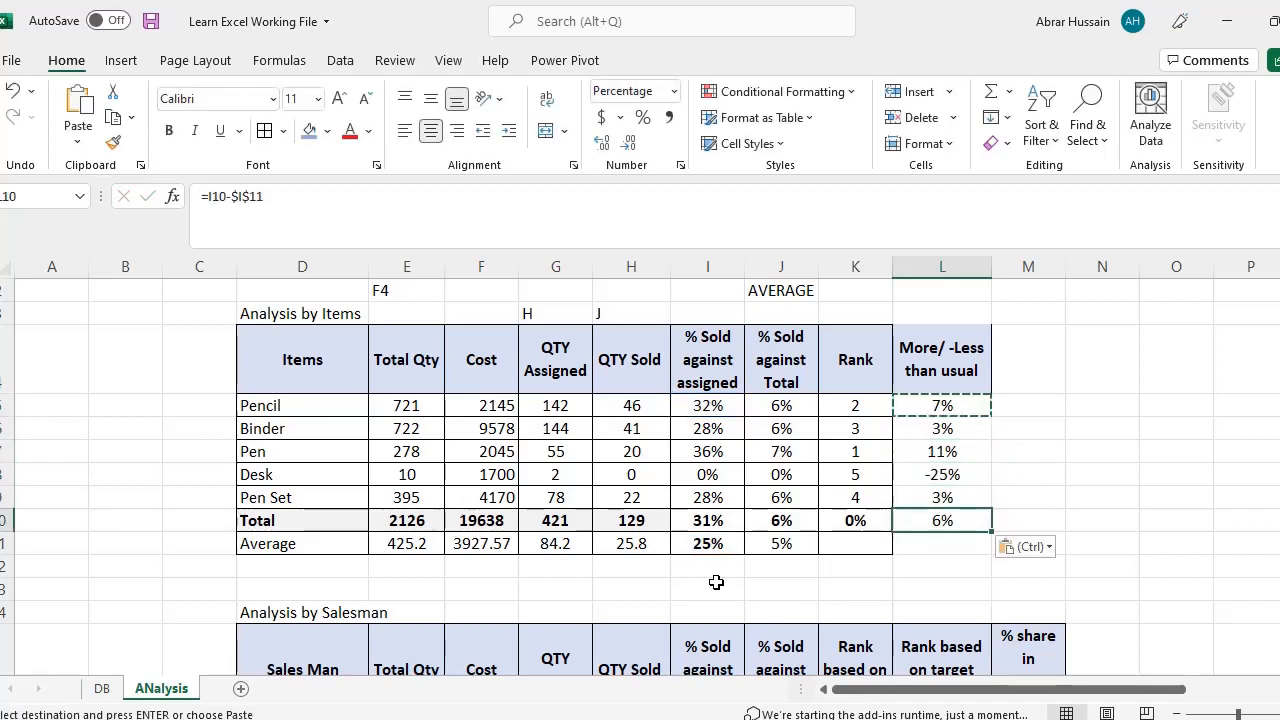
Step: Examine the copied formulas for Binder and Pen Set, and compare Desk's difference in L8 with its % sold in I8
key(Up)
key(Up)
key(Up)
key(Up)
key(Up)
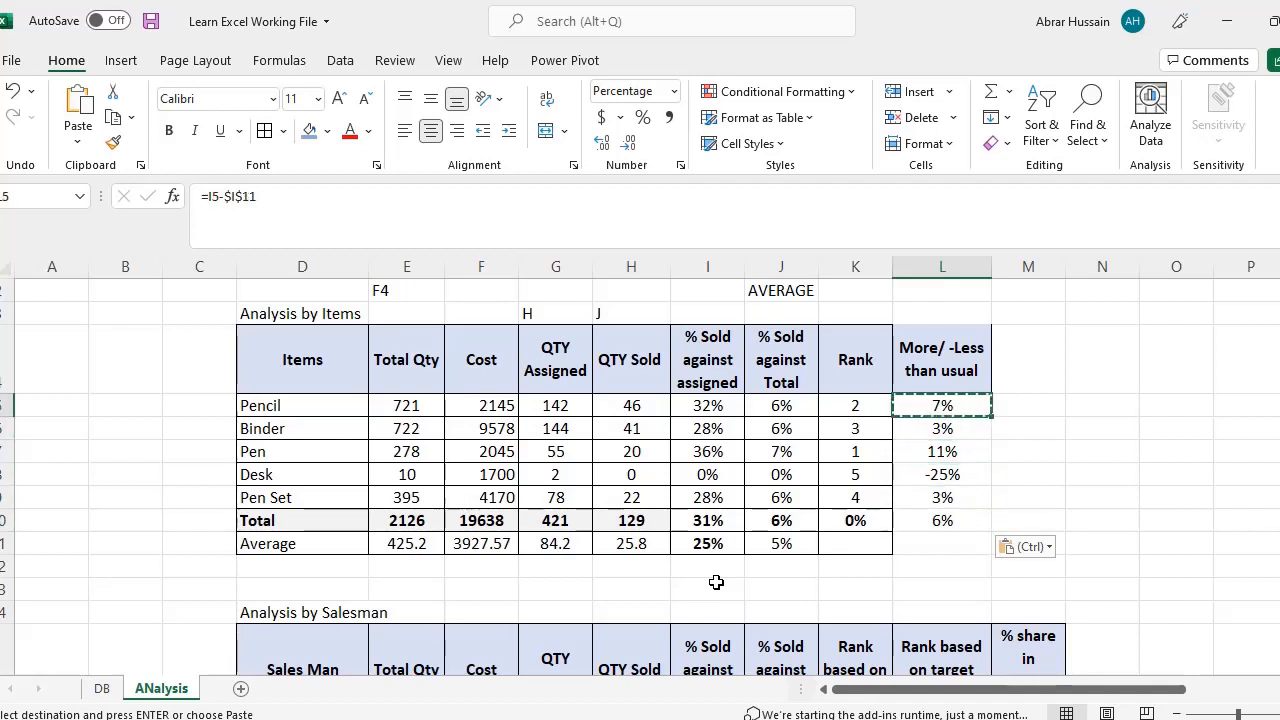
key(Down)
key(F2)
key(Return)
key(Down)
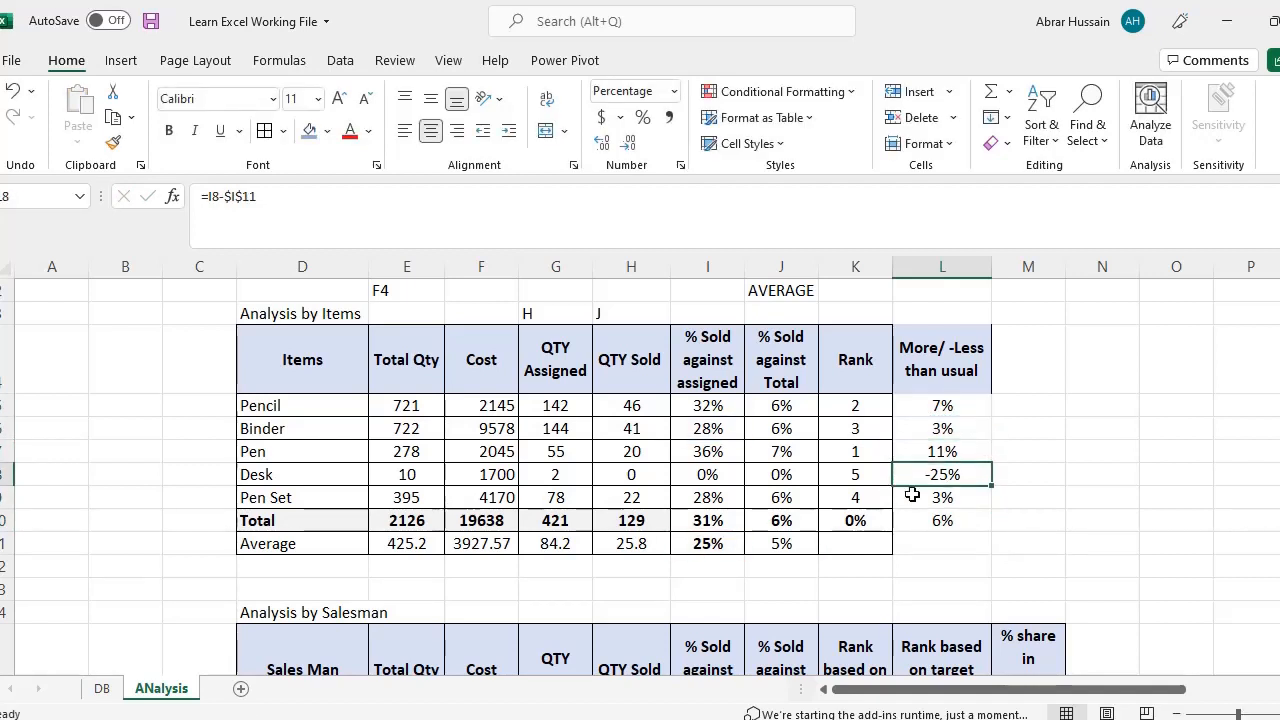
click(713, 477)
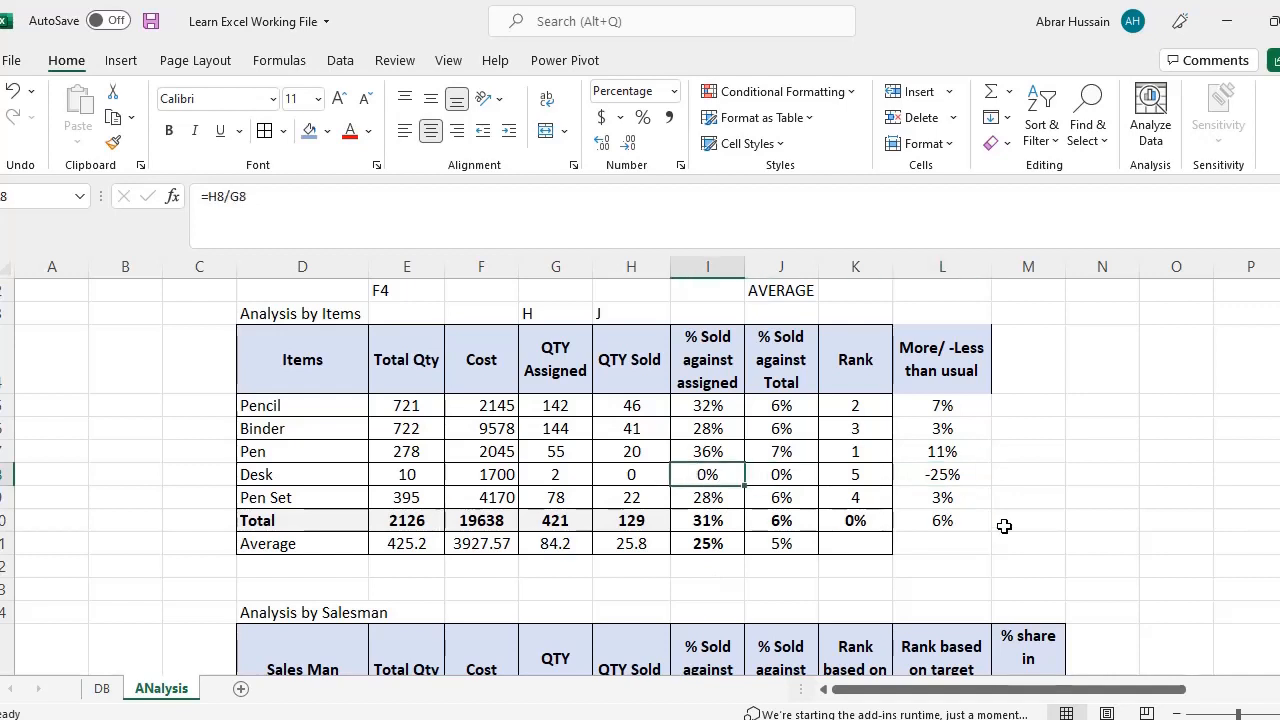
click(969, 478)
key(Down)
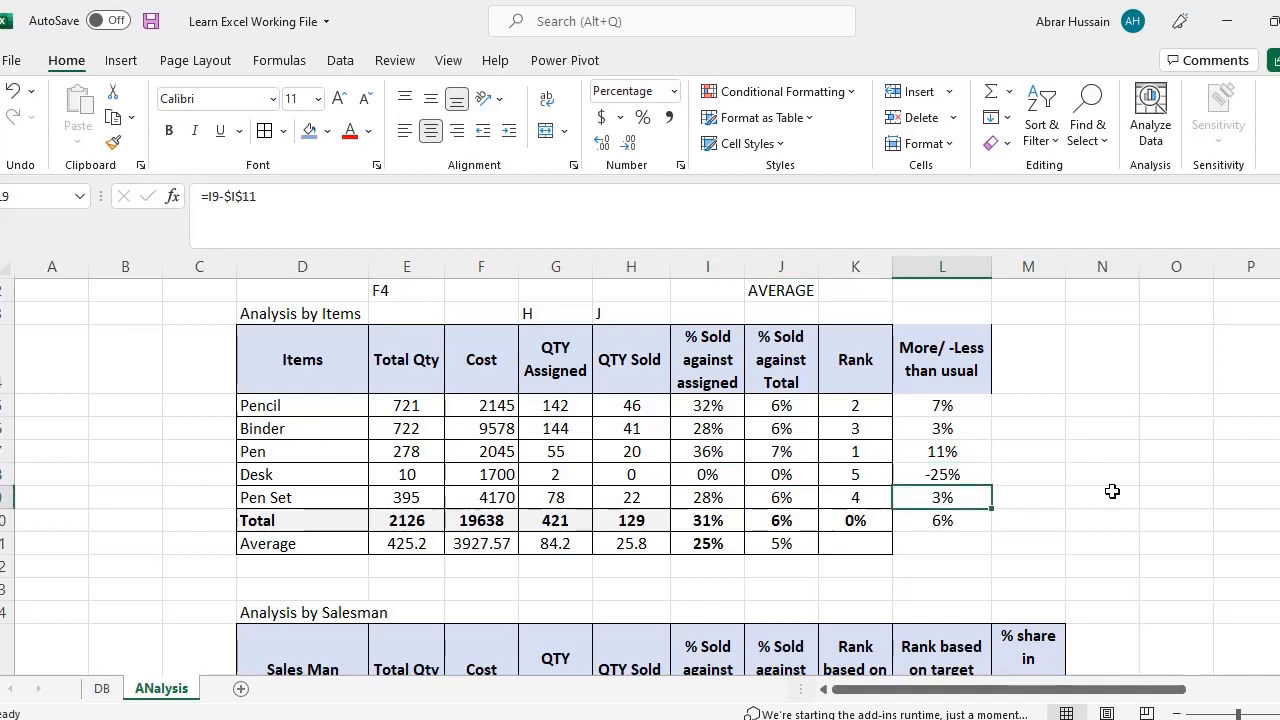
key(F2)
key(Escape)
Step: Check the formula in L10 and clear it from the Total row
click(985, 512)
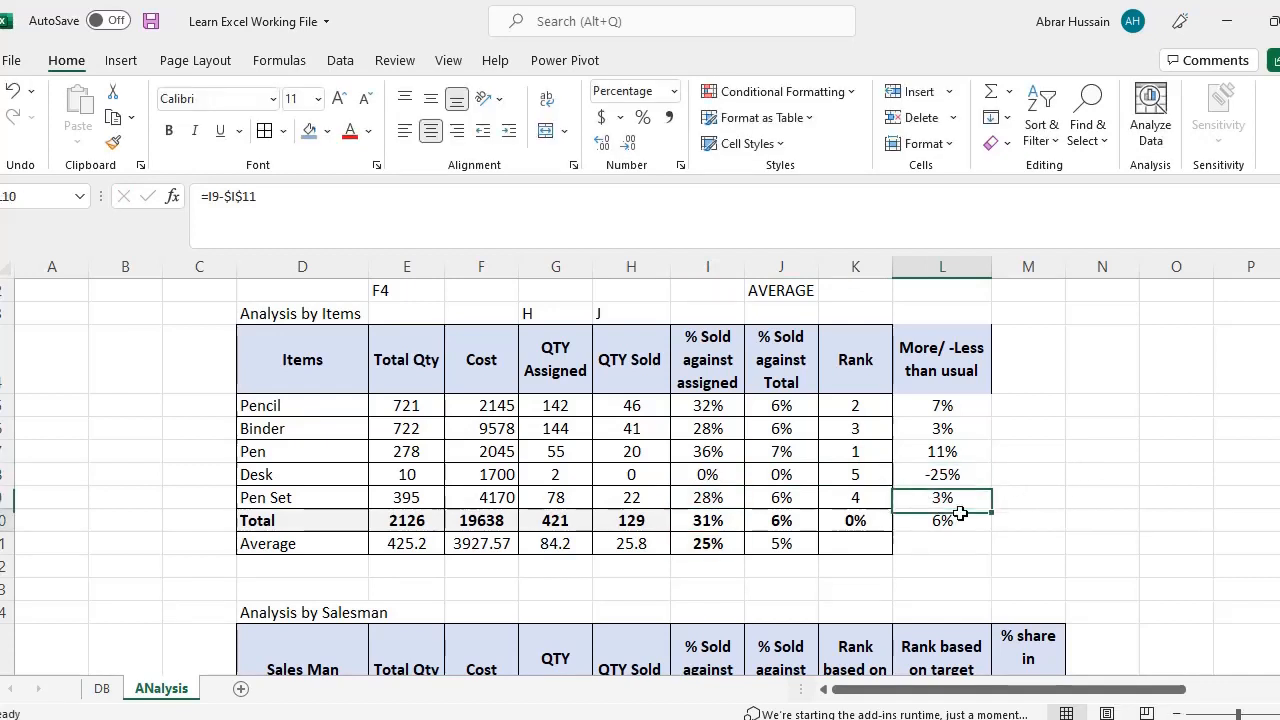
key(F2)
key(Escape)
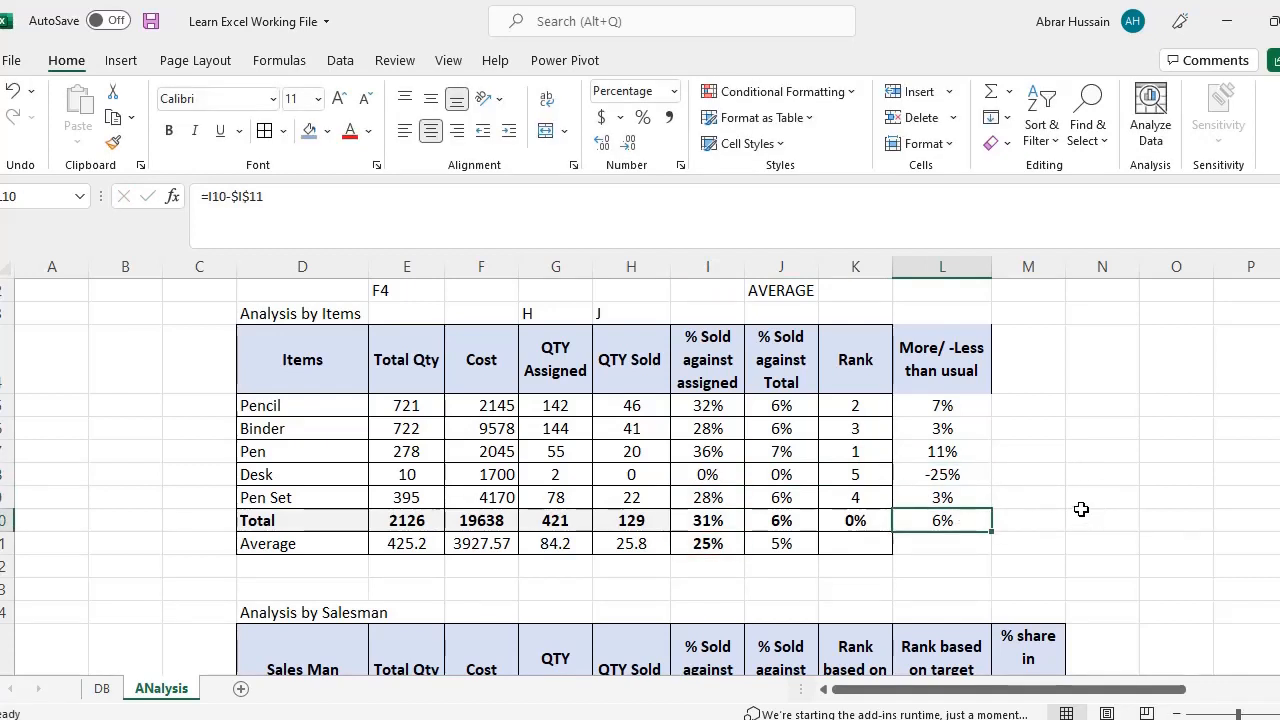
key(Delete)
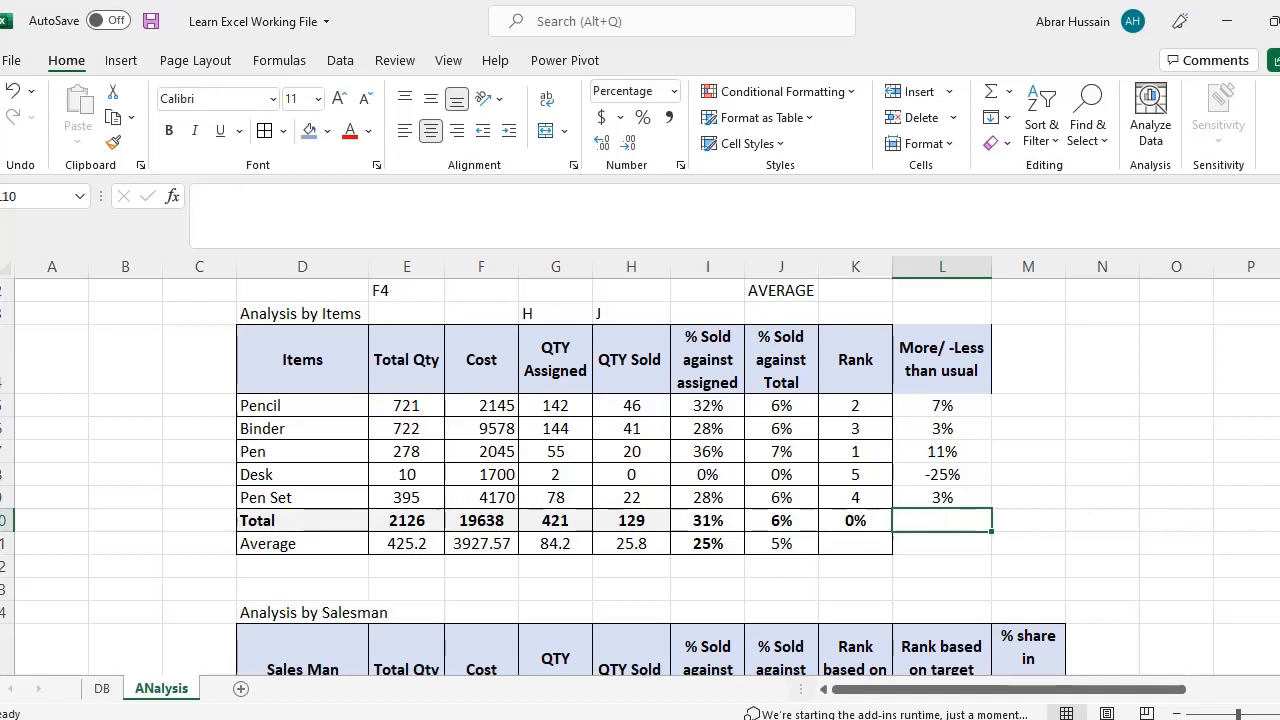
Step: Review the cell references of each difference formula from L9 up to L5
key(Up)
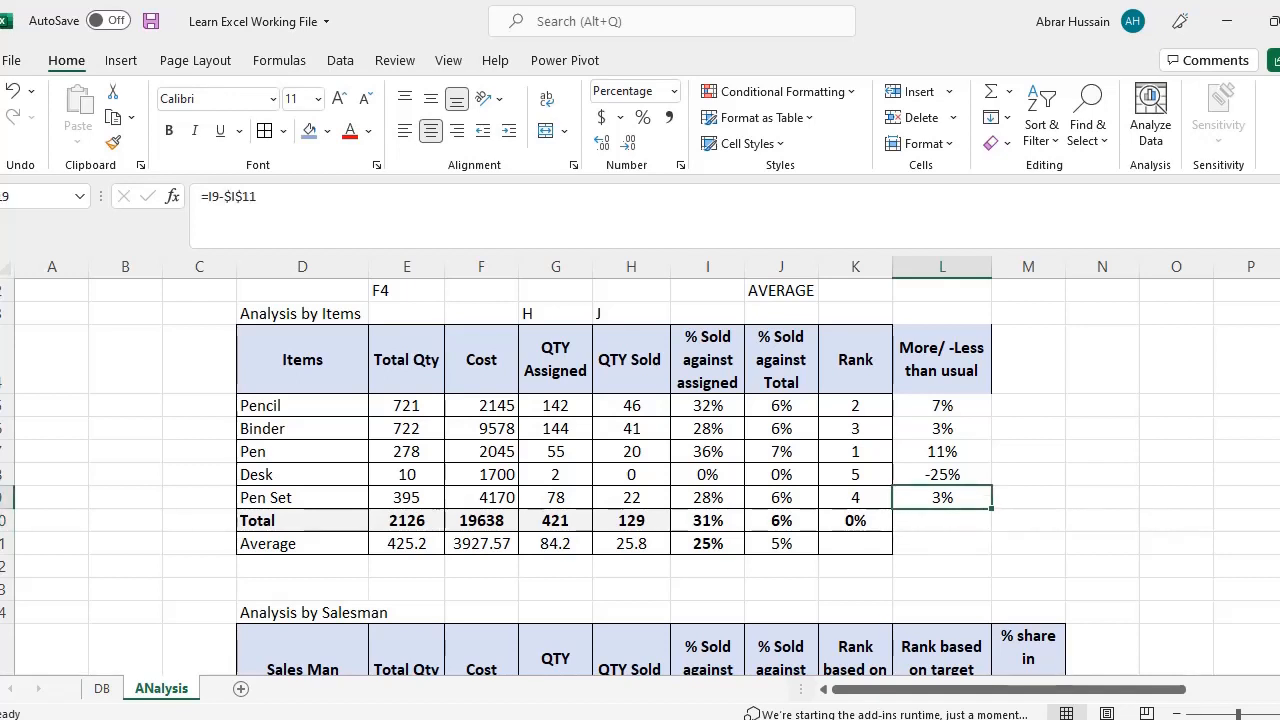
key(F2)
key(Escape)
key(Up)
key(F2)
key(Escape)
key(Up)
key(F2)
key(Escape)
key(Up)
key(F2)
key(Escape)
key(Up)
key(F2)
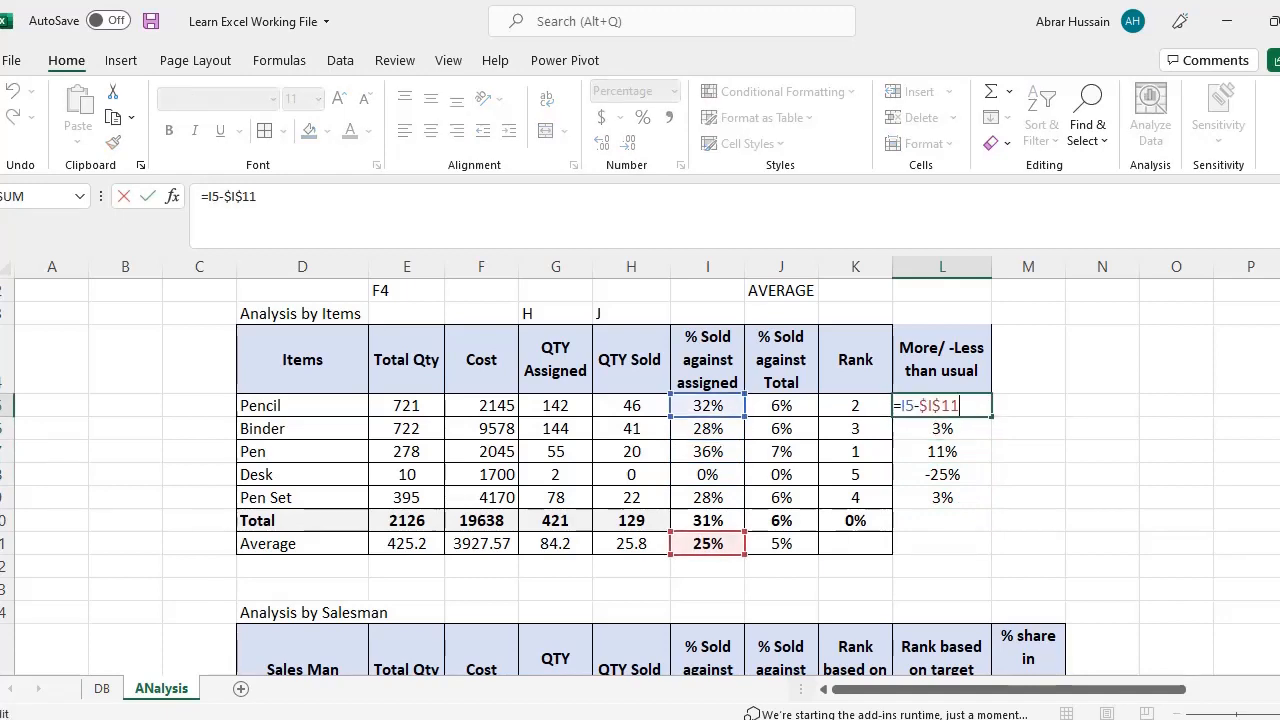
key(Escape)
Step: Recheck the difference formulas for Pencil, Binder and Pen in L5:L7 against the fixed average in I11
key(Up)
key(Down)
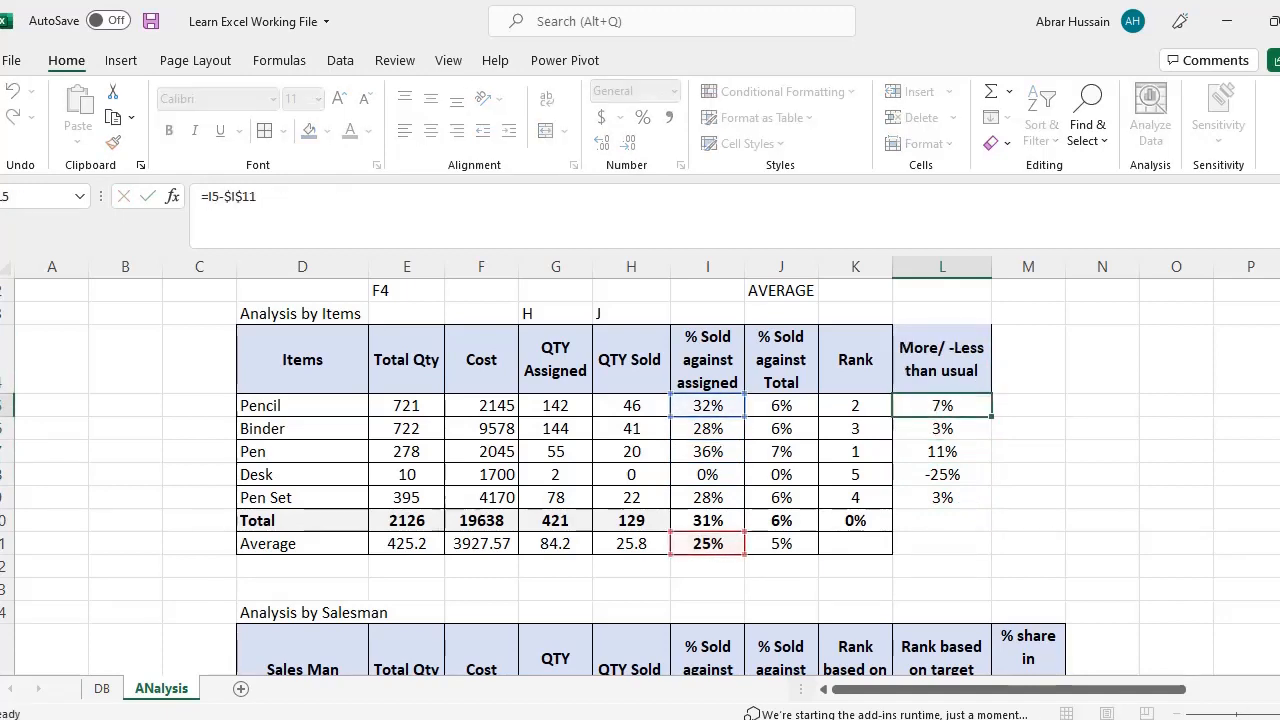
key(Escape)
key(Up)
key(Down)
key(F2)
key(Escape)
key(Down)
key(F2)
key(Escape)
key(Down)
key(F2)
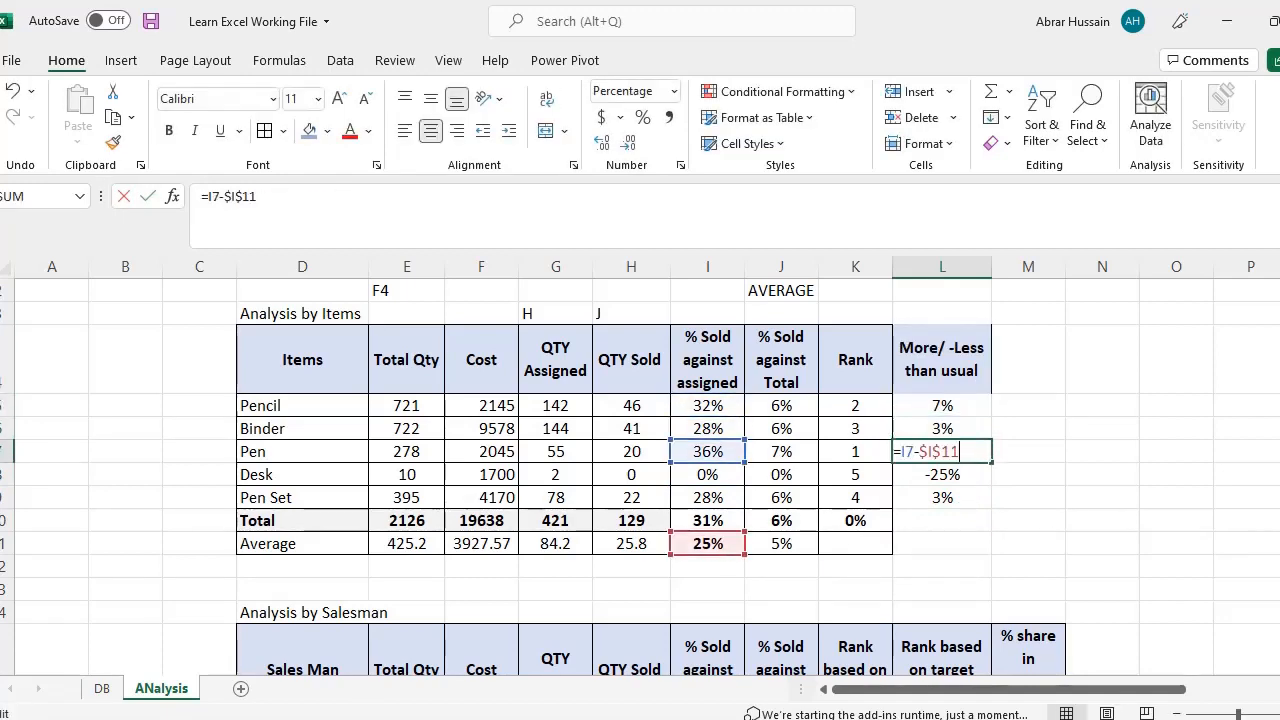
key(Escape)
key(Up)
key(Up)
key(F2)
key(Escape)
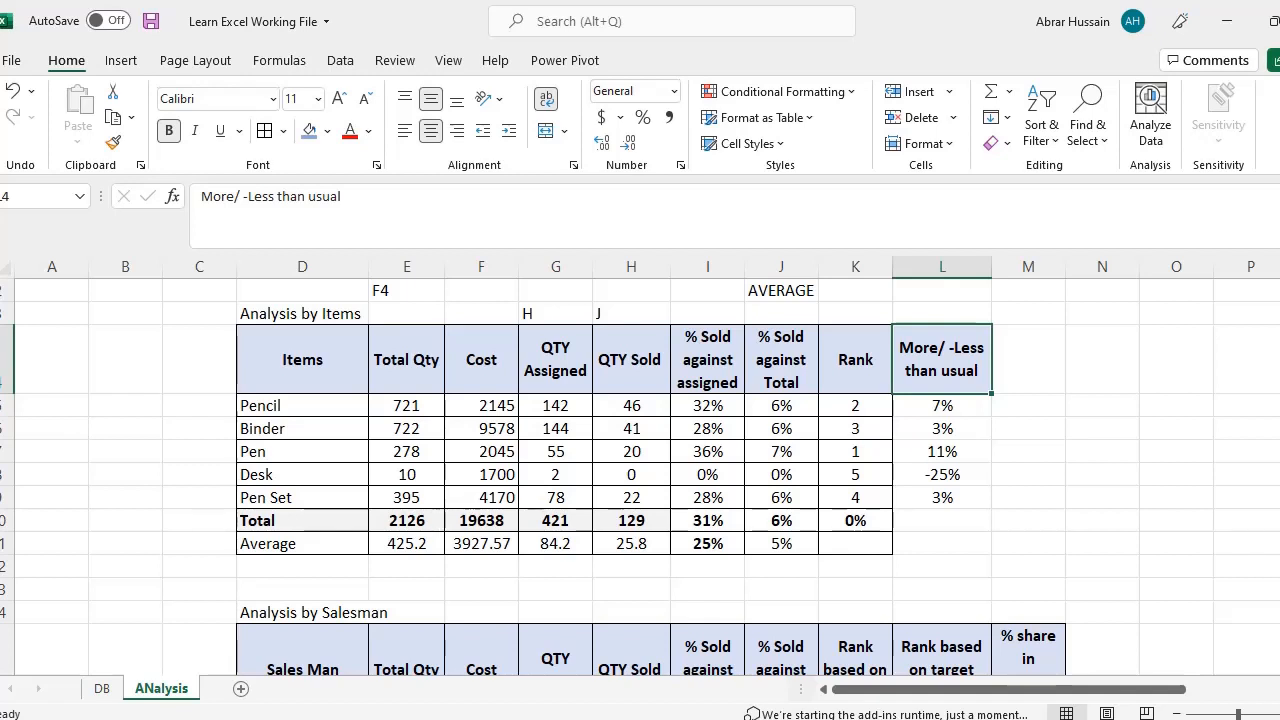
Step: Copy the "More/ -Less than usual" header from L4 to N15, beside the last column header of the Analysis by Salesman table
key(ctrl+c)
scroll(1108, 491, down, 4)
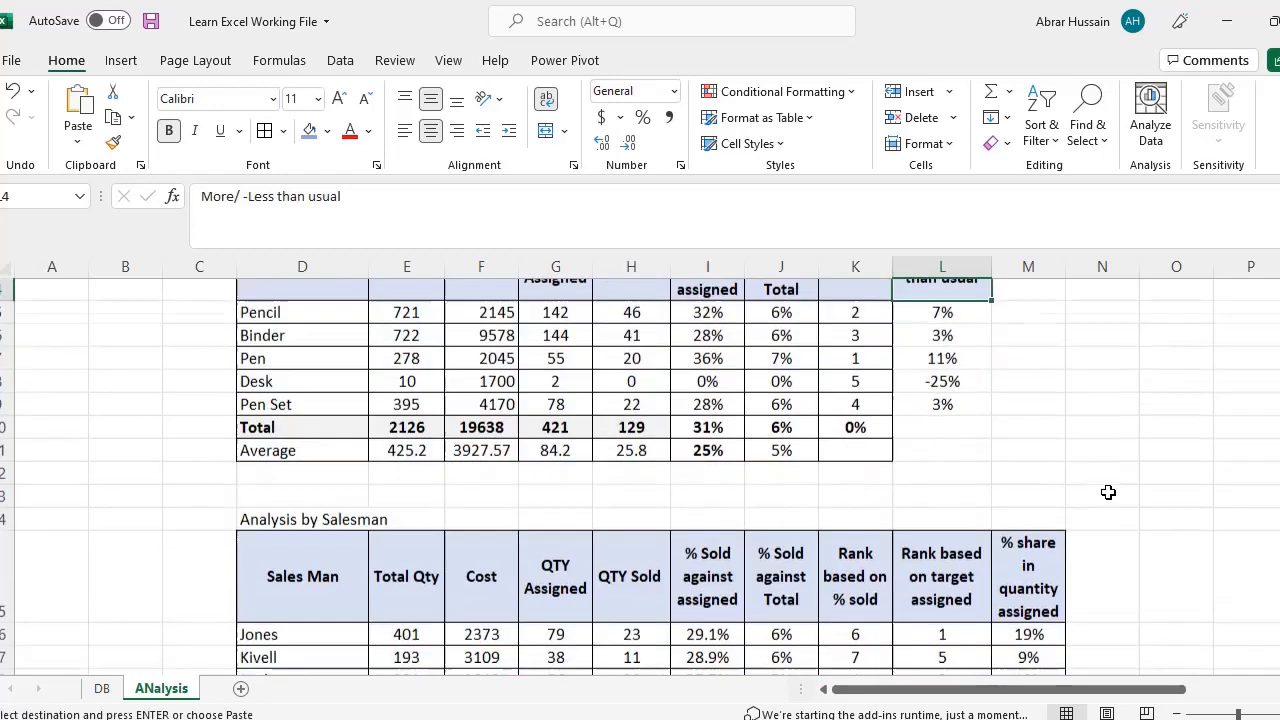
scroll(1106, 493, down, 1)
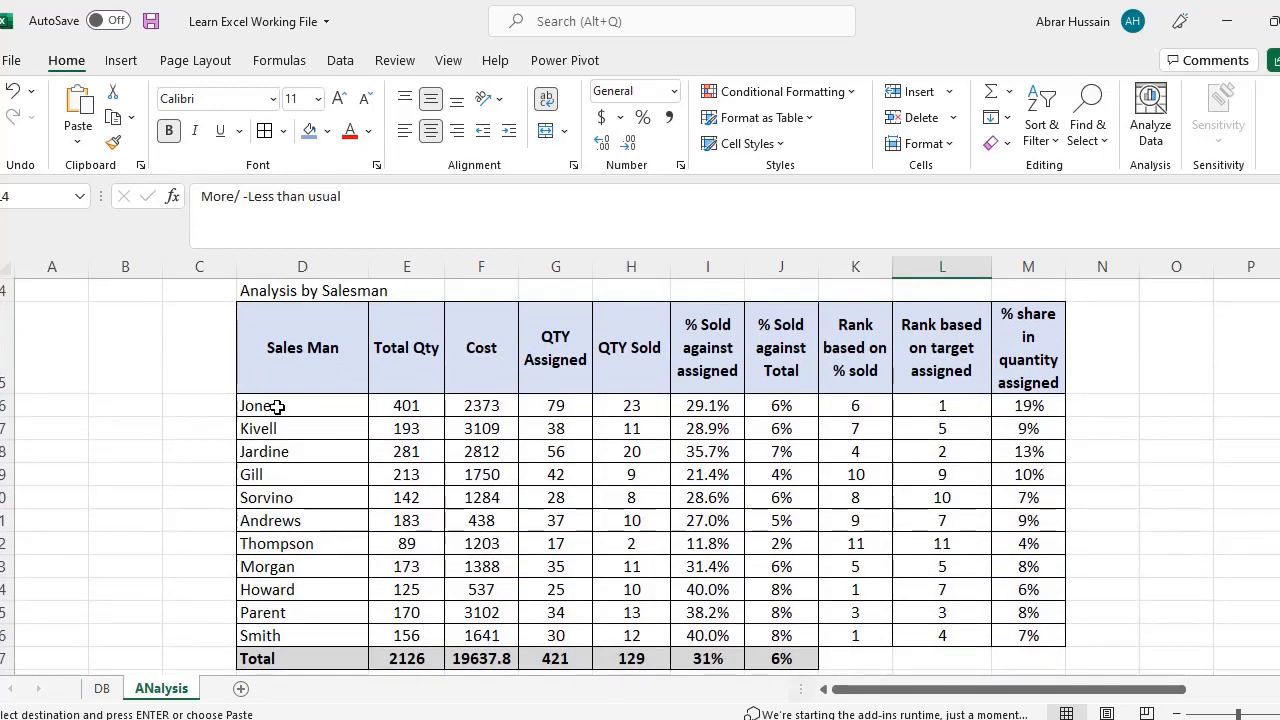
click(1100, 345)
key(ctrl+v)
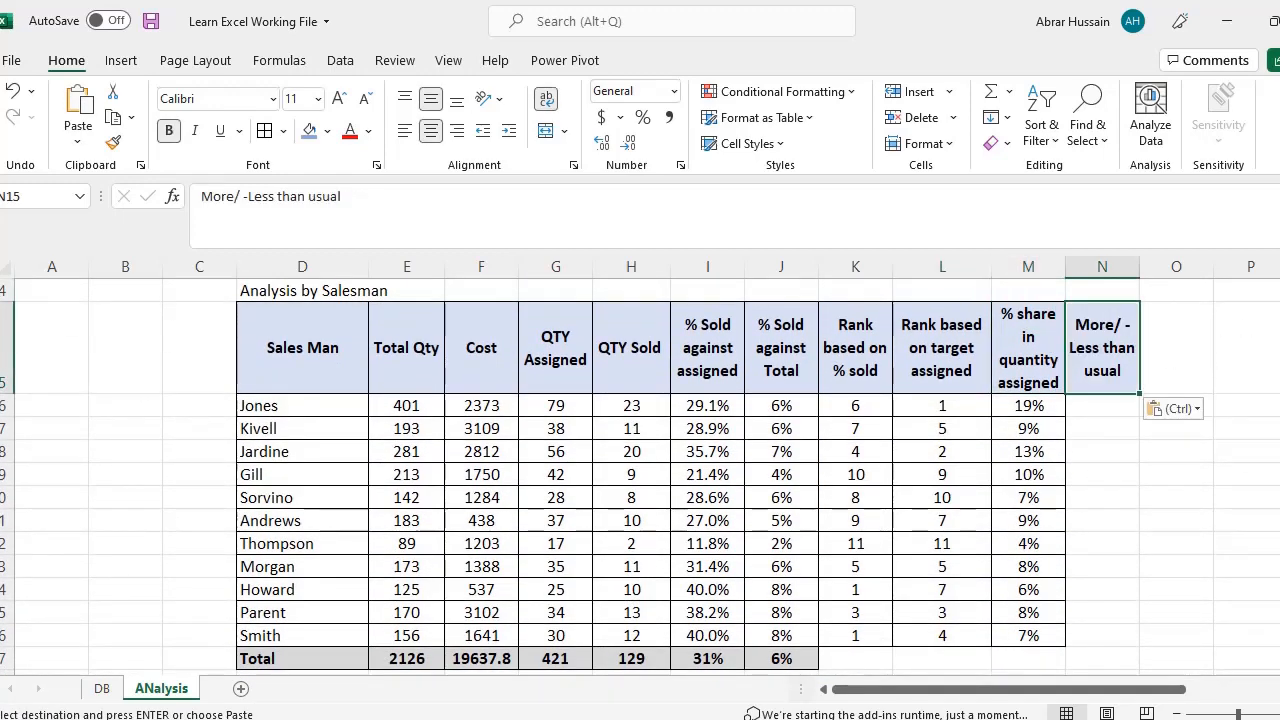
click(1102, 406)
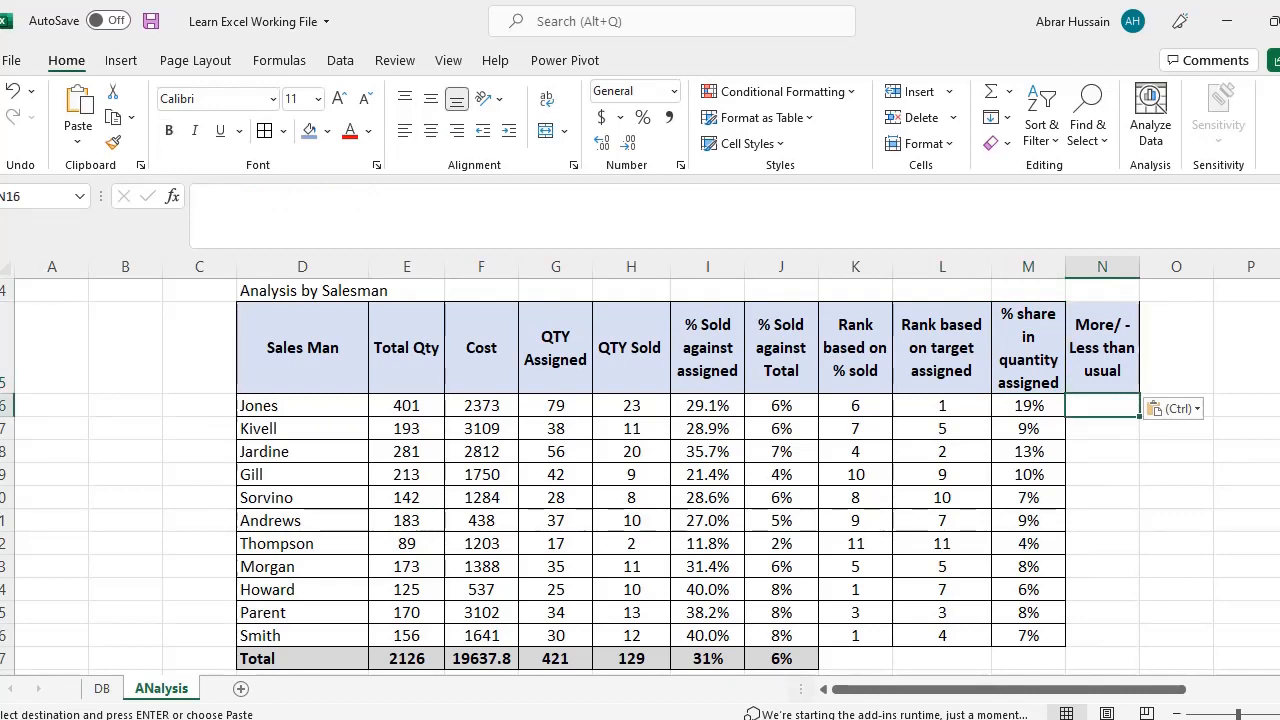
key(Escape)
scroll(1072, 432, down, 1)
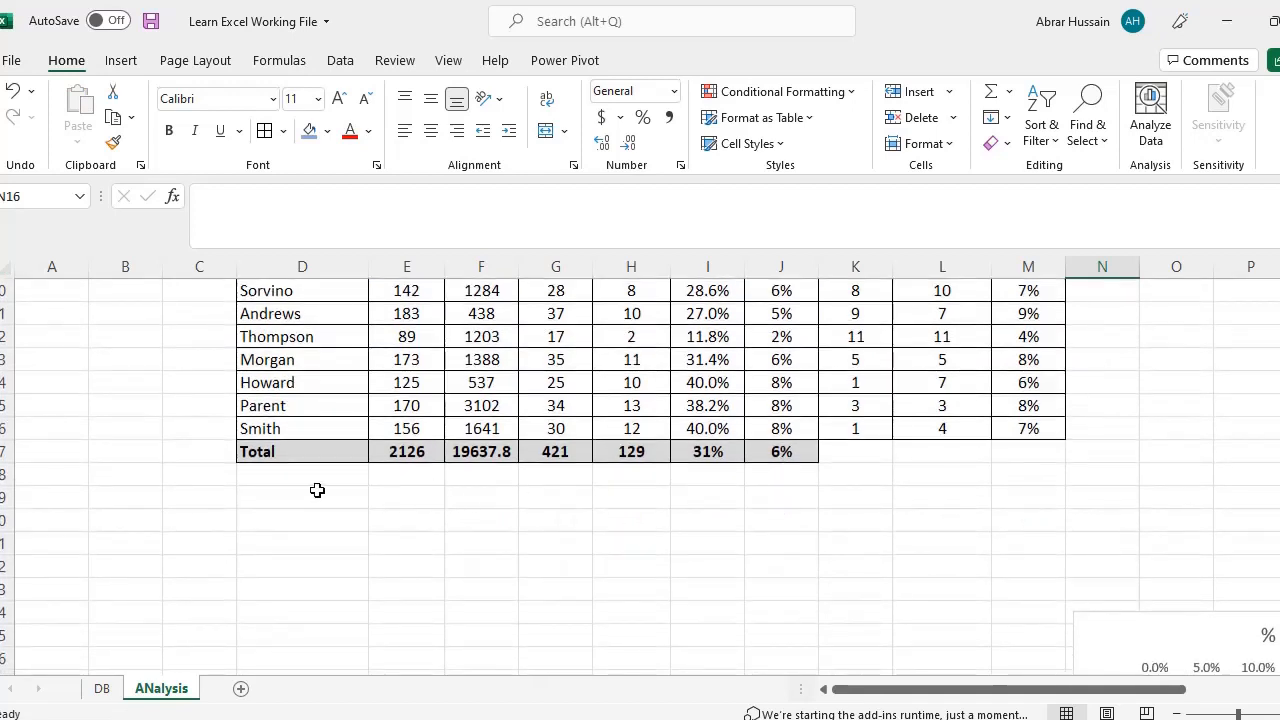
click(298, 472)
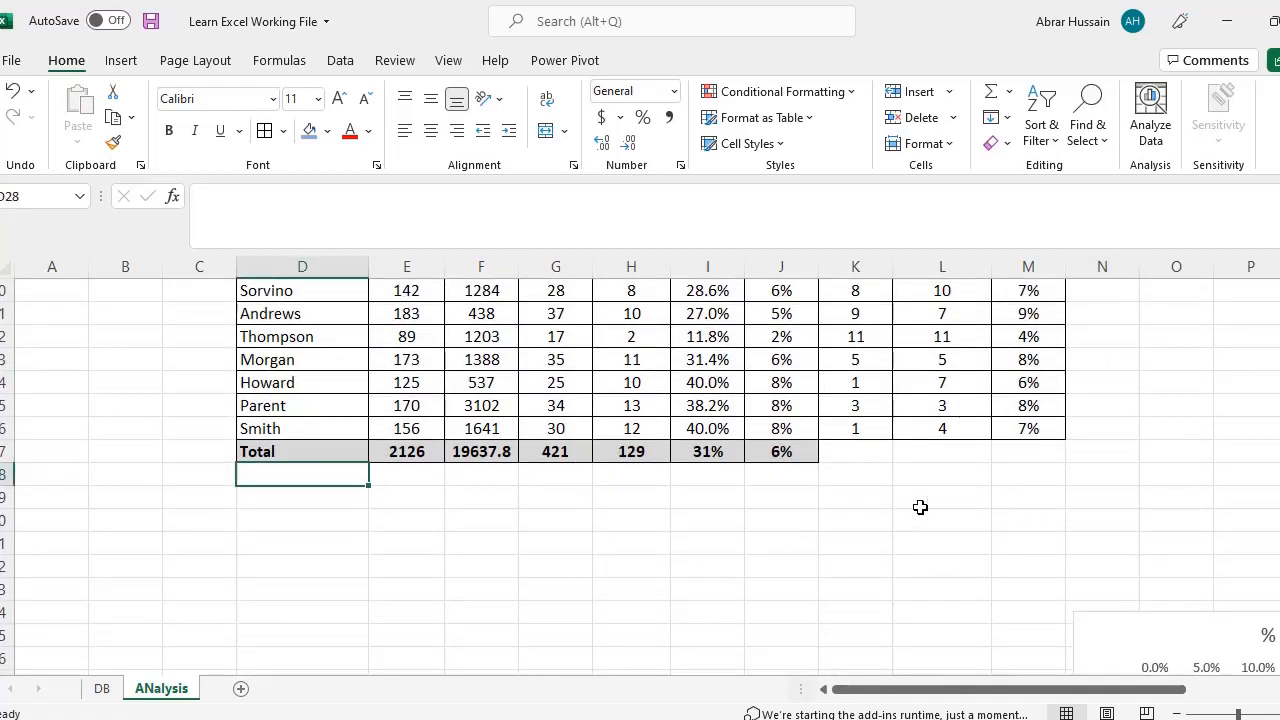
scroll(954, 507, up, 3)
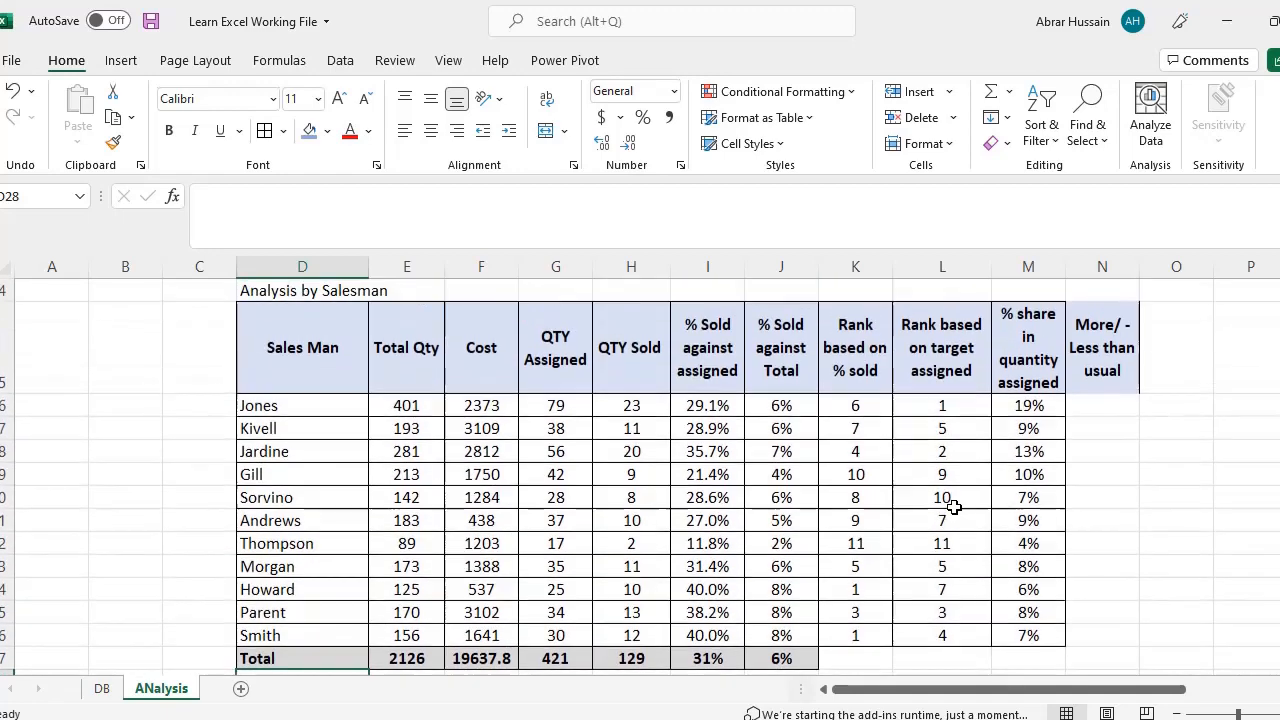
scroll(300, 600, down, 1)
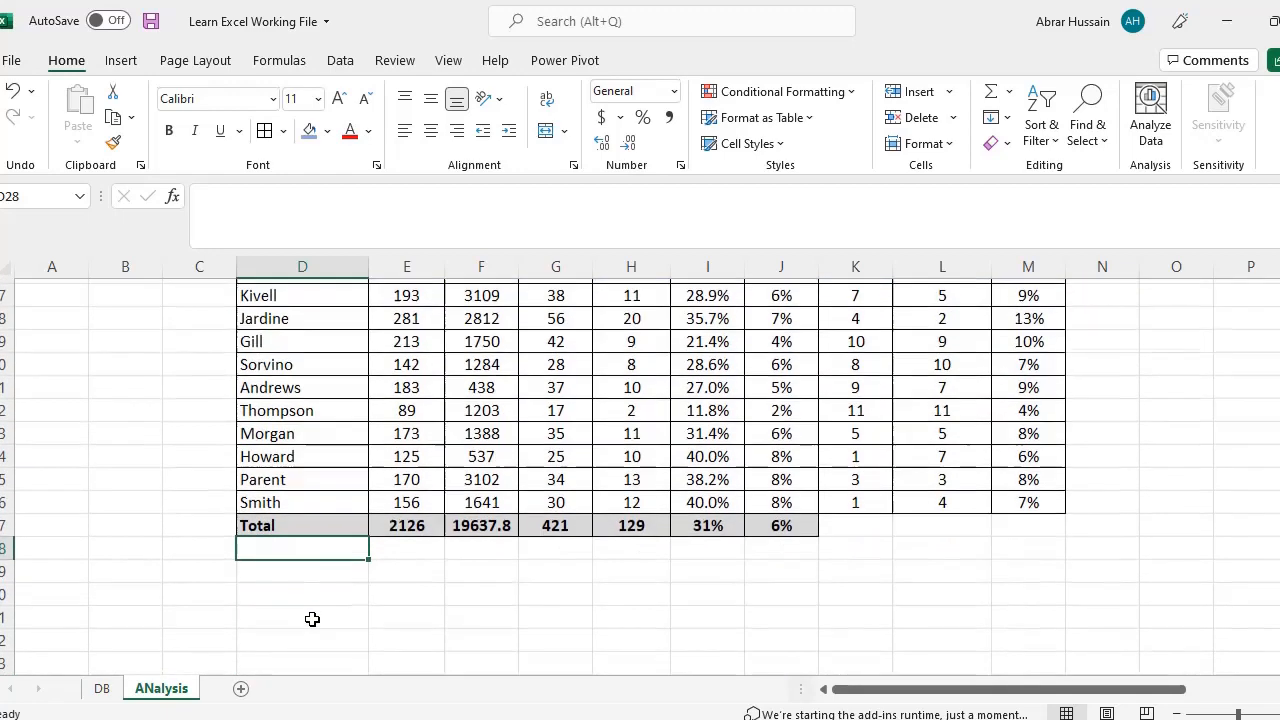
click(718, 540)
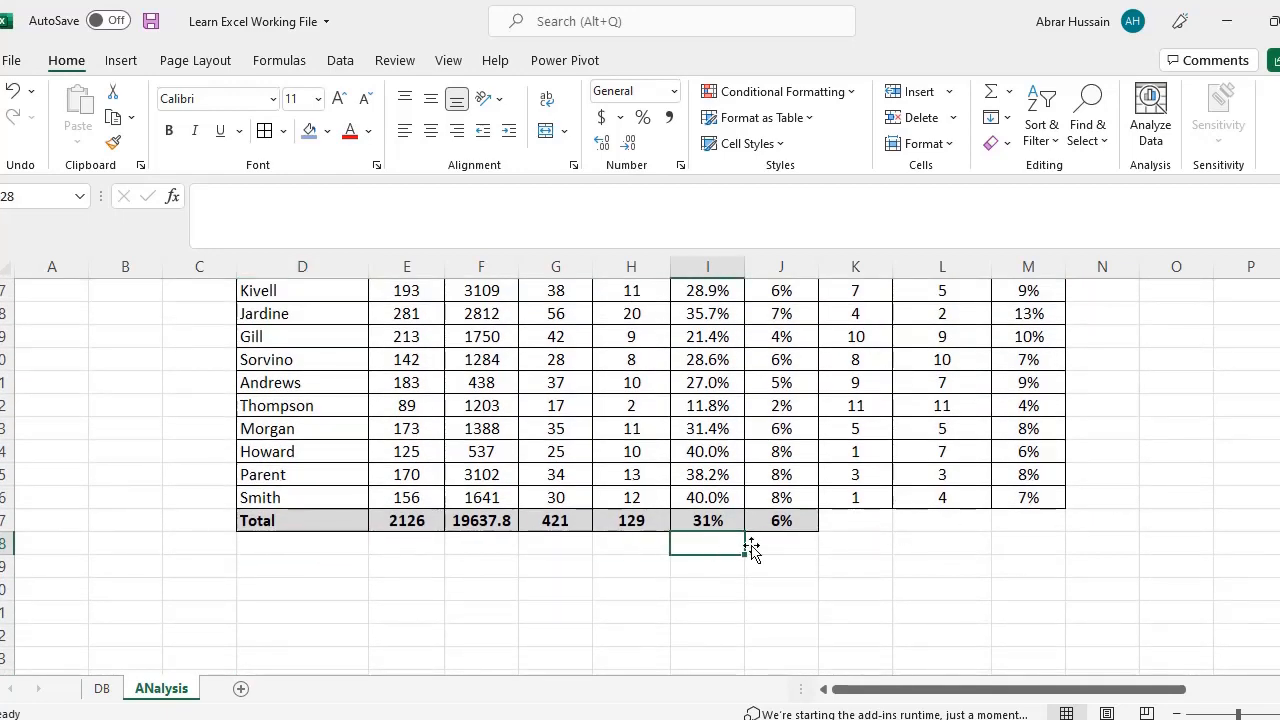
scroll(1000, 500, up, 2)
Step: Start the difference formula in N16 with the first salesman's % sold, entering =I16-( as its opening part
click(1106, 478)
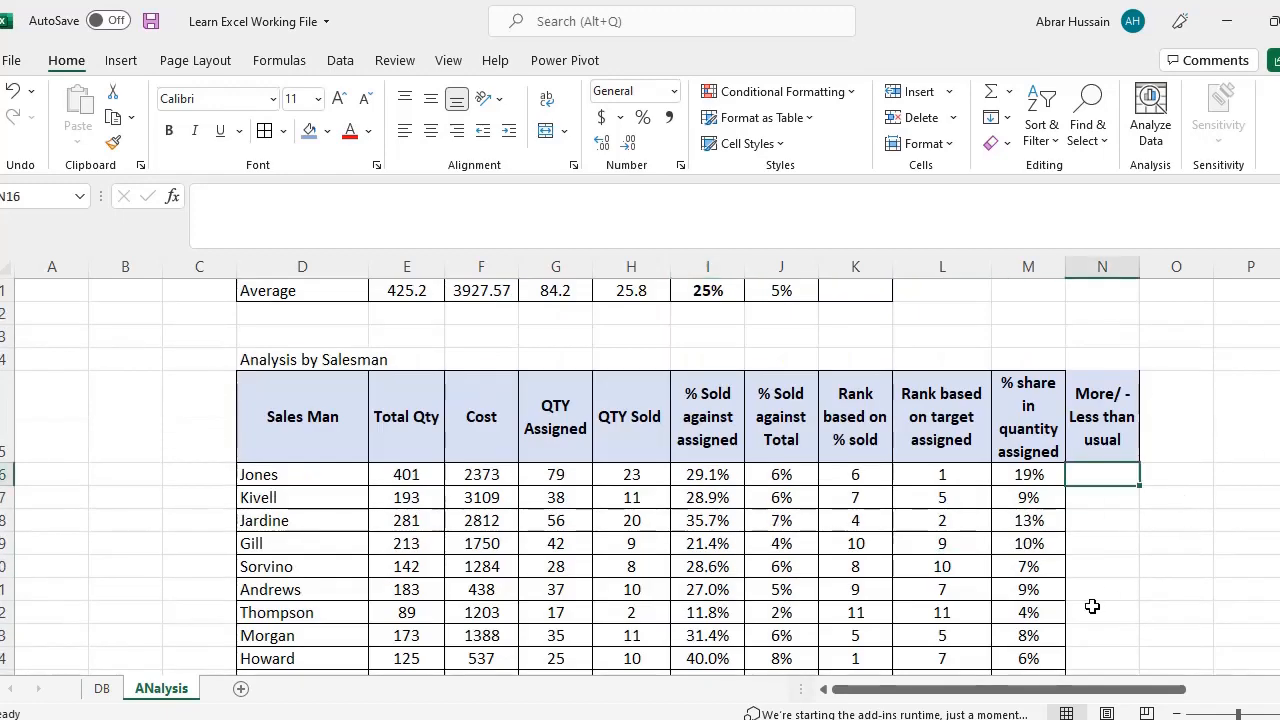
drag(1070, 689, 1130, 704)
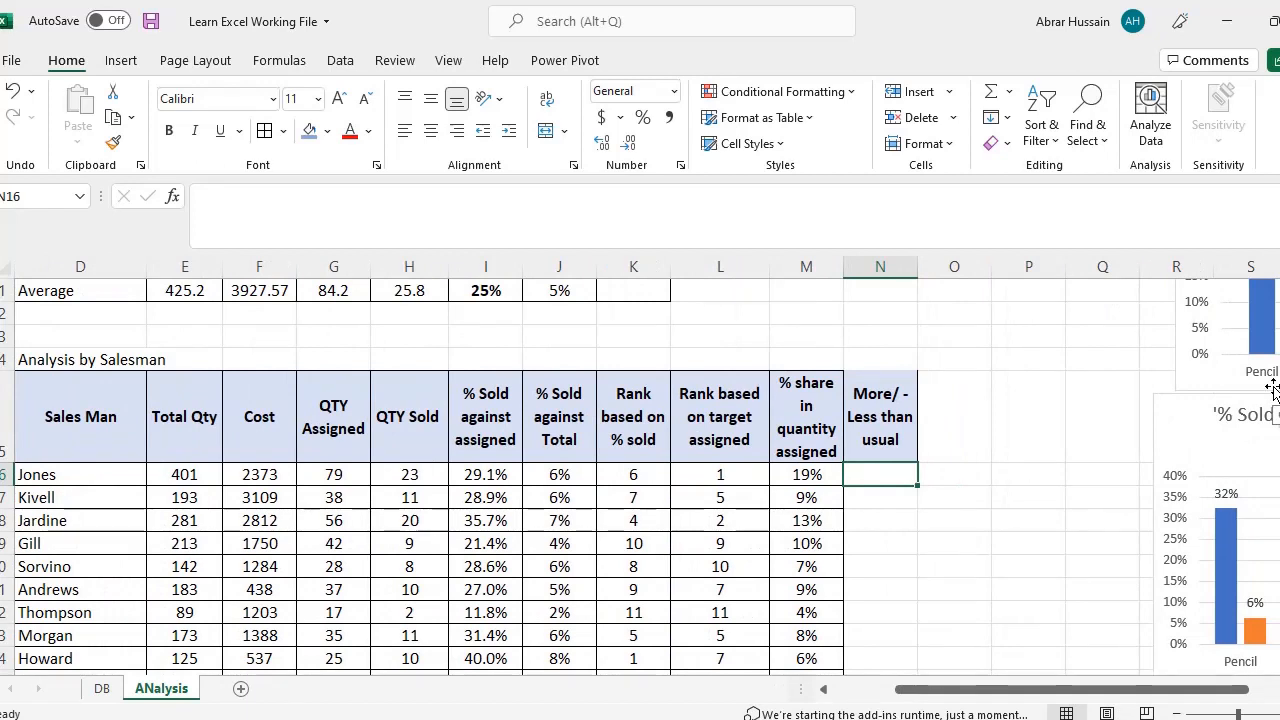
text(=)
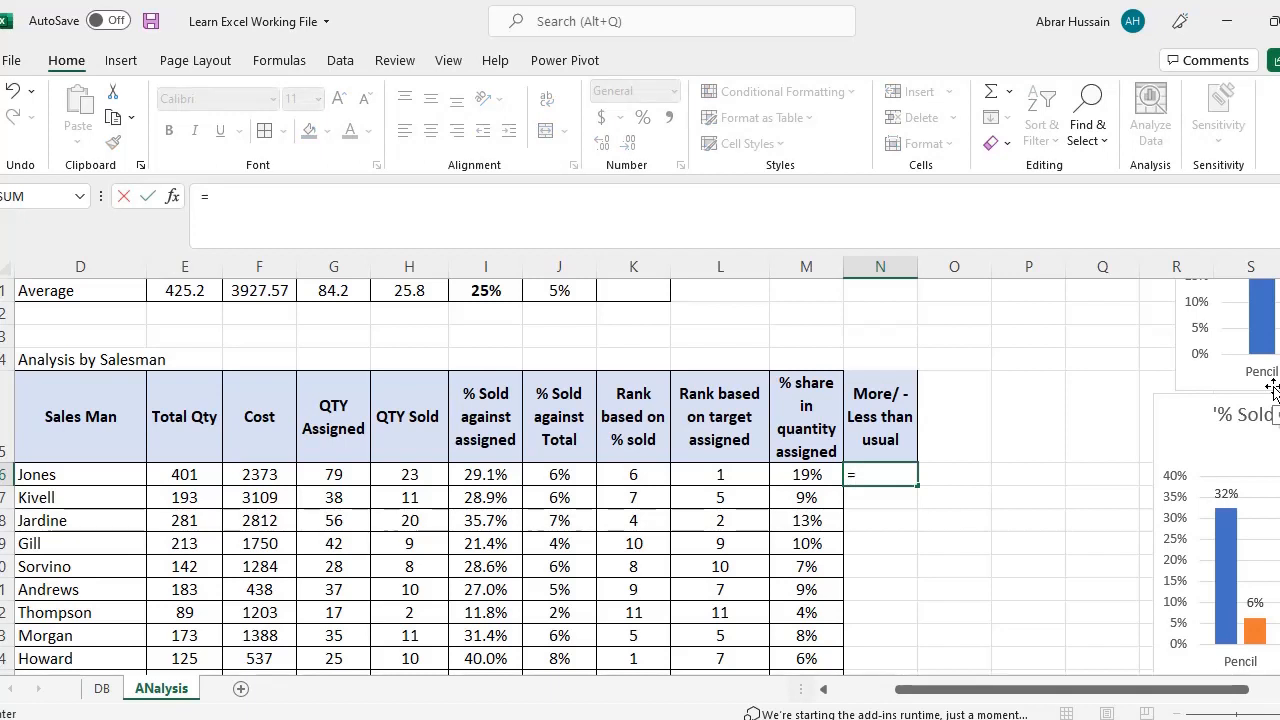
click(500, 474)
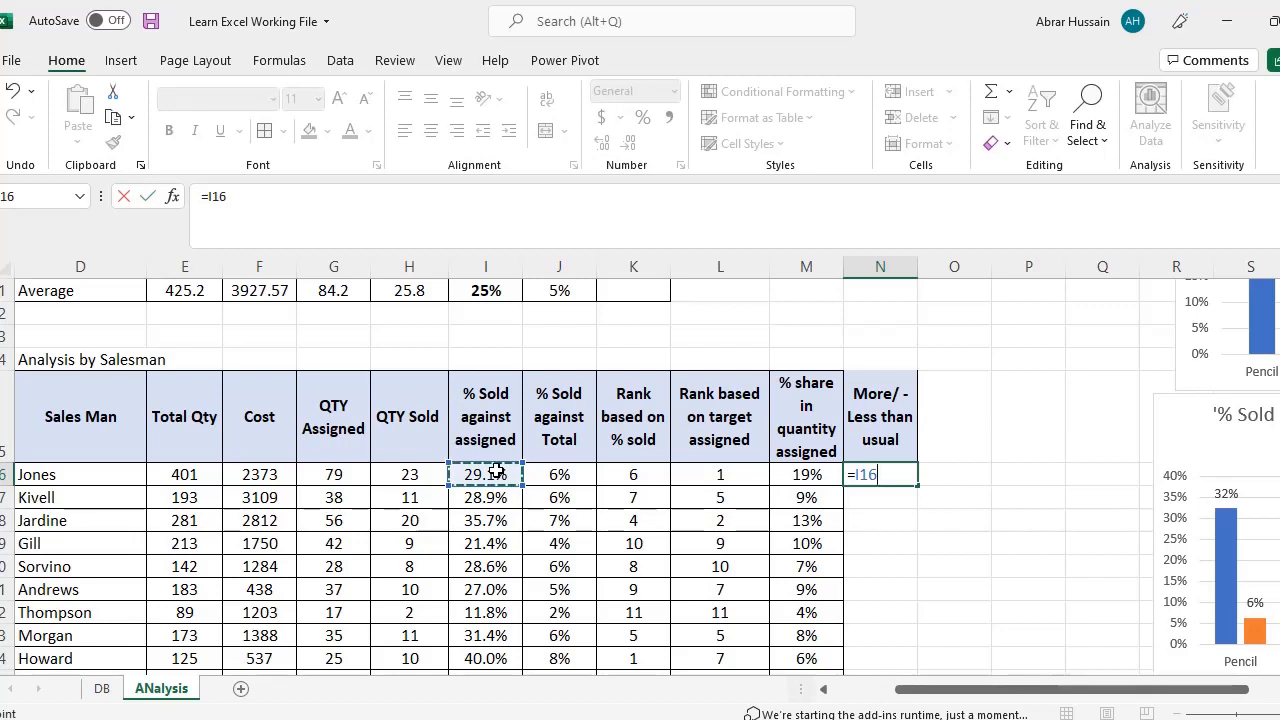
text(-)
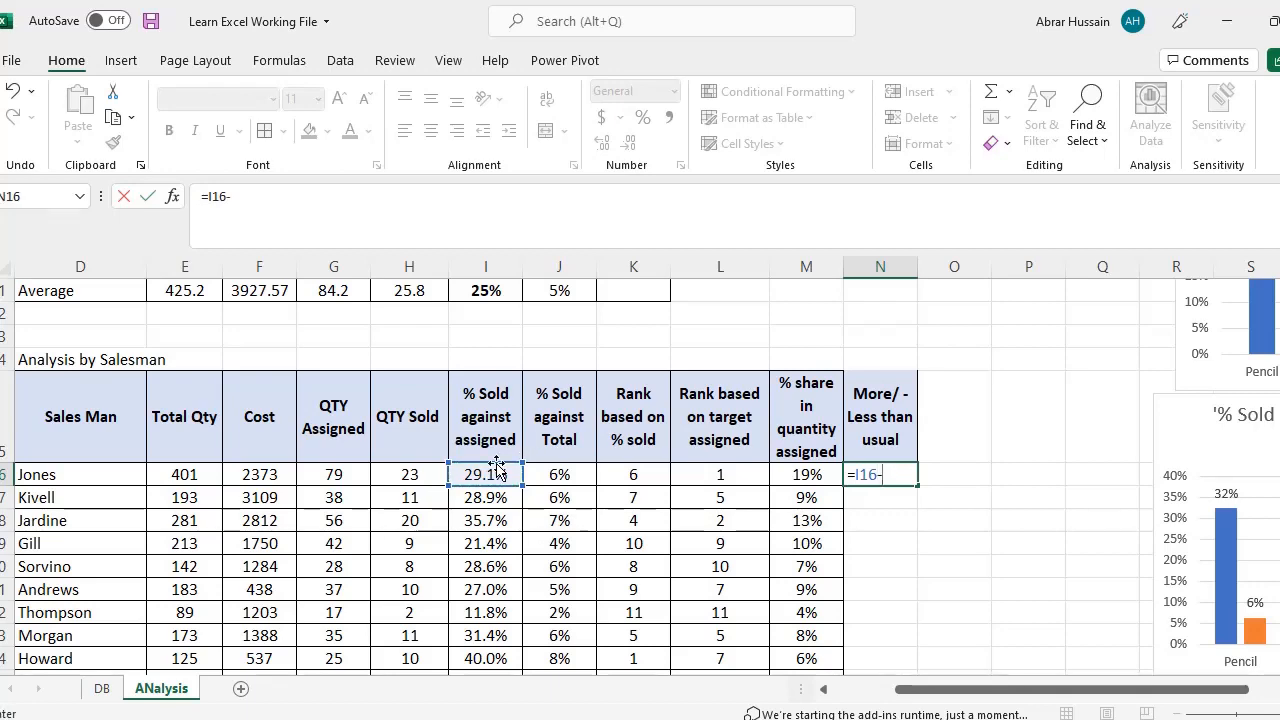
scroll(491, 472, down, 2)
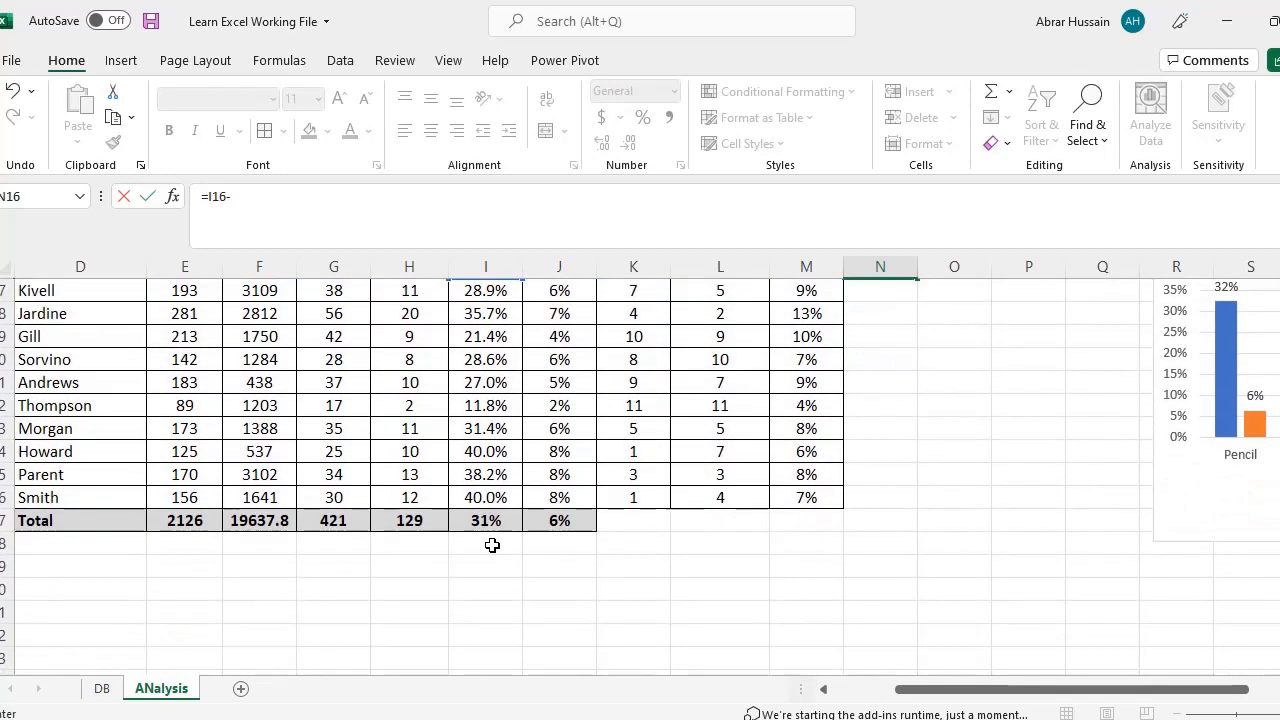
scroll(716, 457, up, 2)
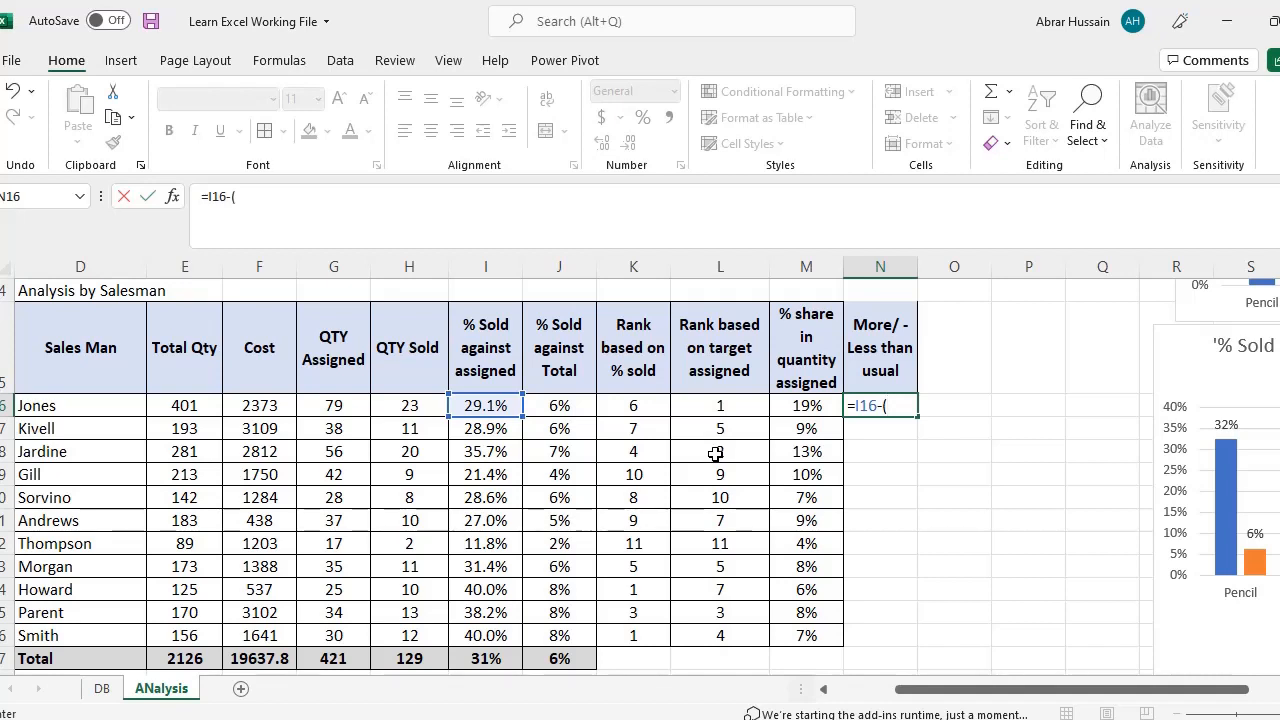
Step: Complete the N16 formula as =I16-(AVERAGE($I$16:$I$26)), fixing the averaged % sold range with absolute references
text(average)
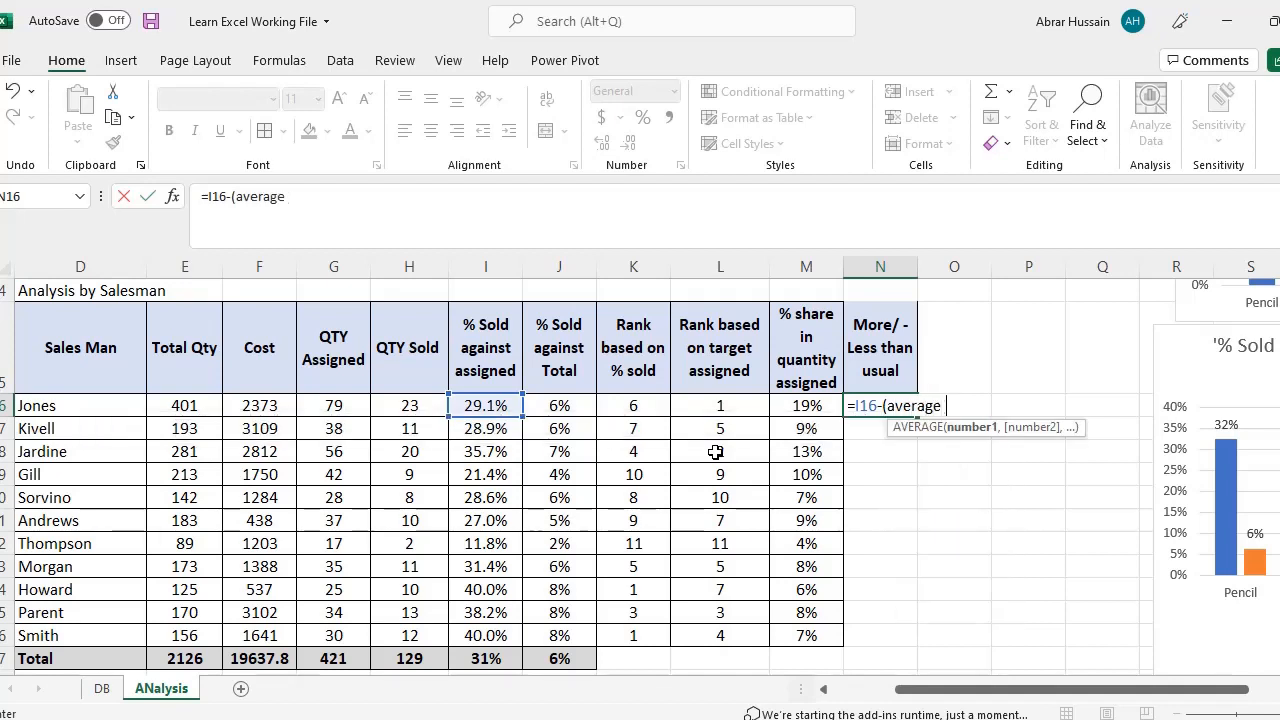
key(BackSpace)
text(()
drag(485, 404, 476, 634)
scroll(493, 490, down, 2)
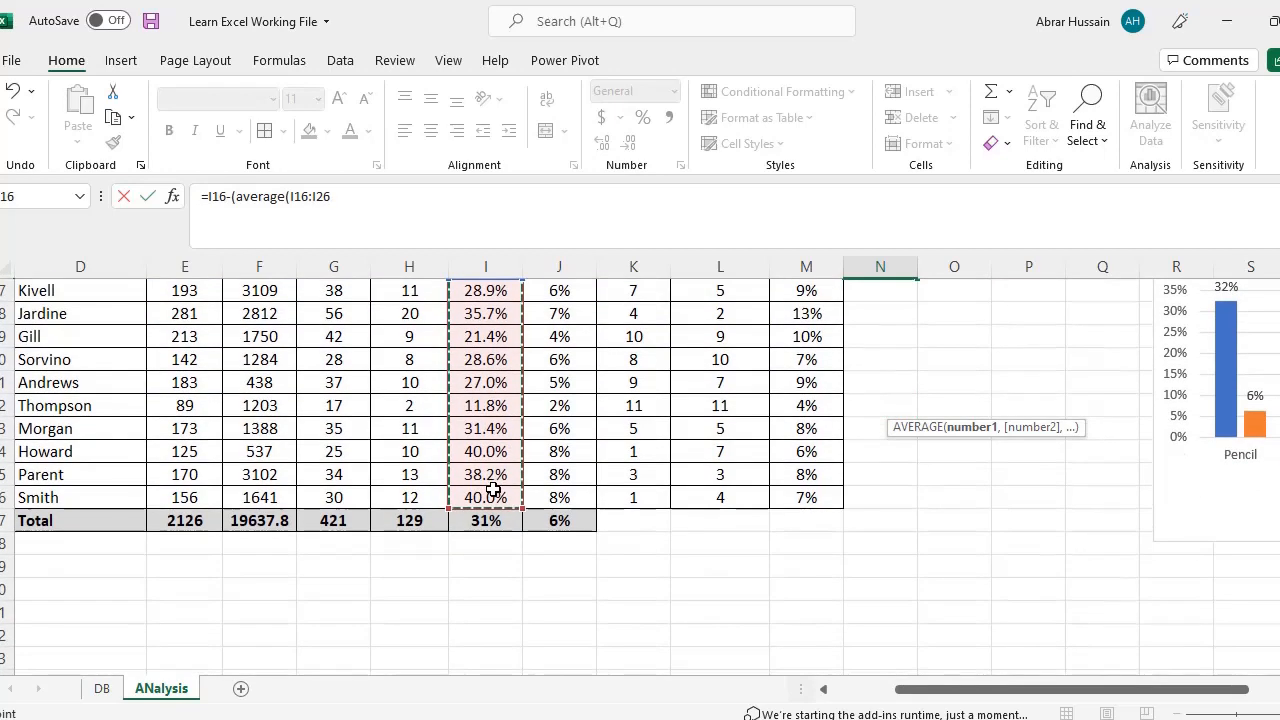
scroll(512, 386, up, 2)
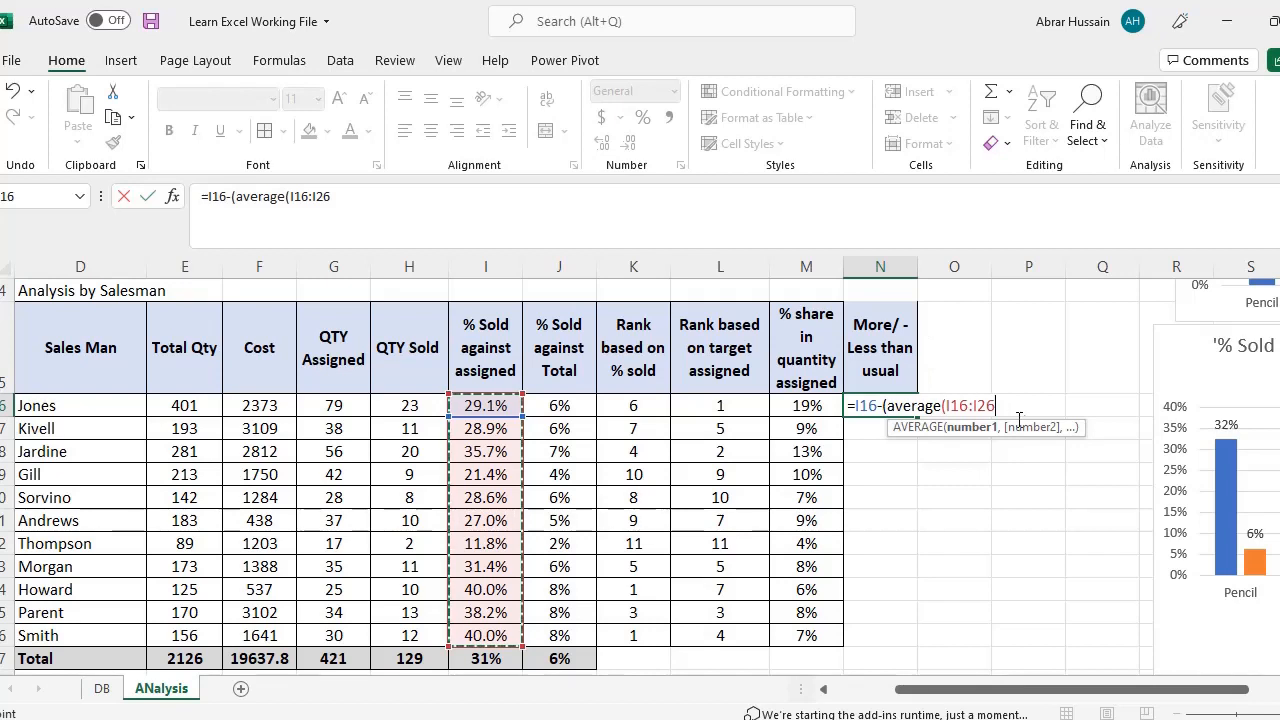
key(F4)
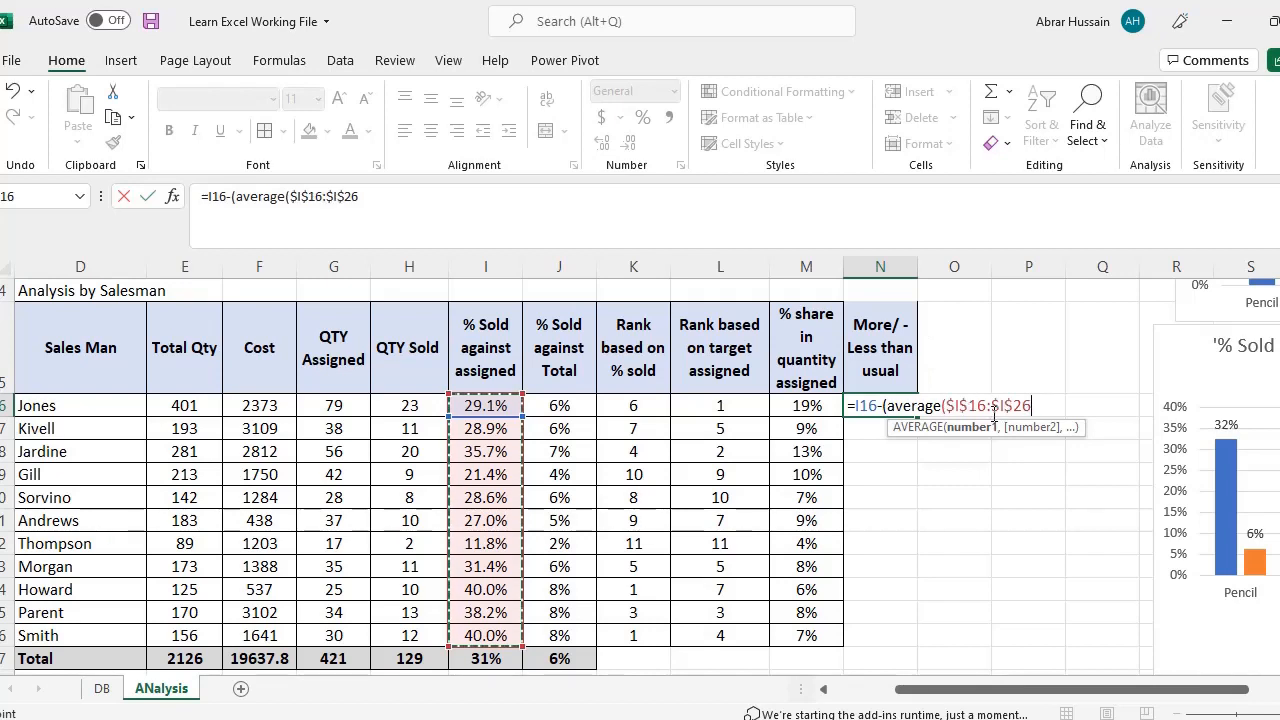
text())
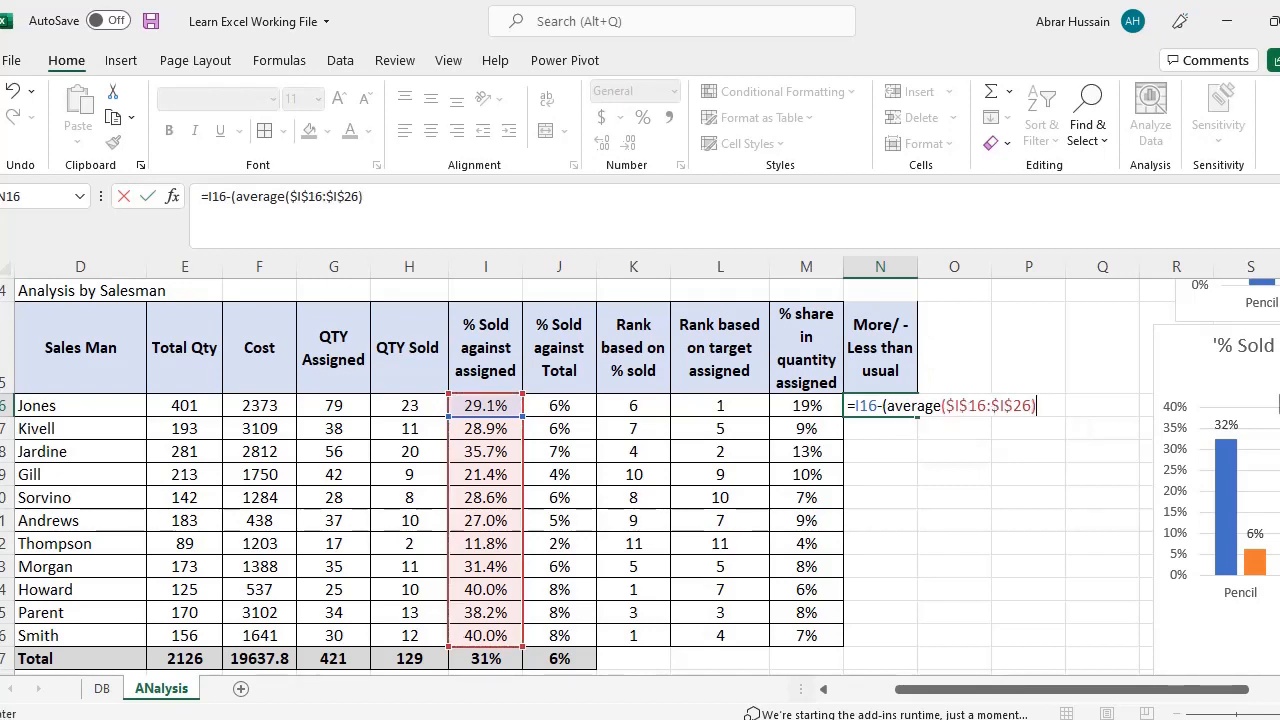
key(Return)
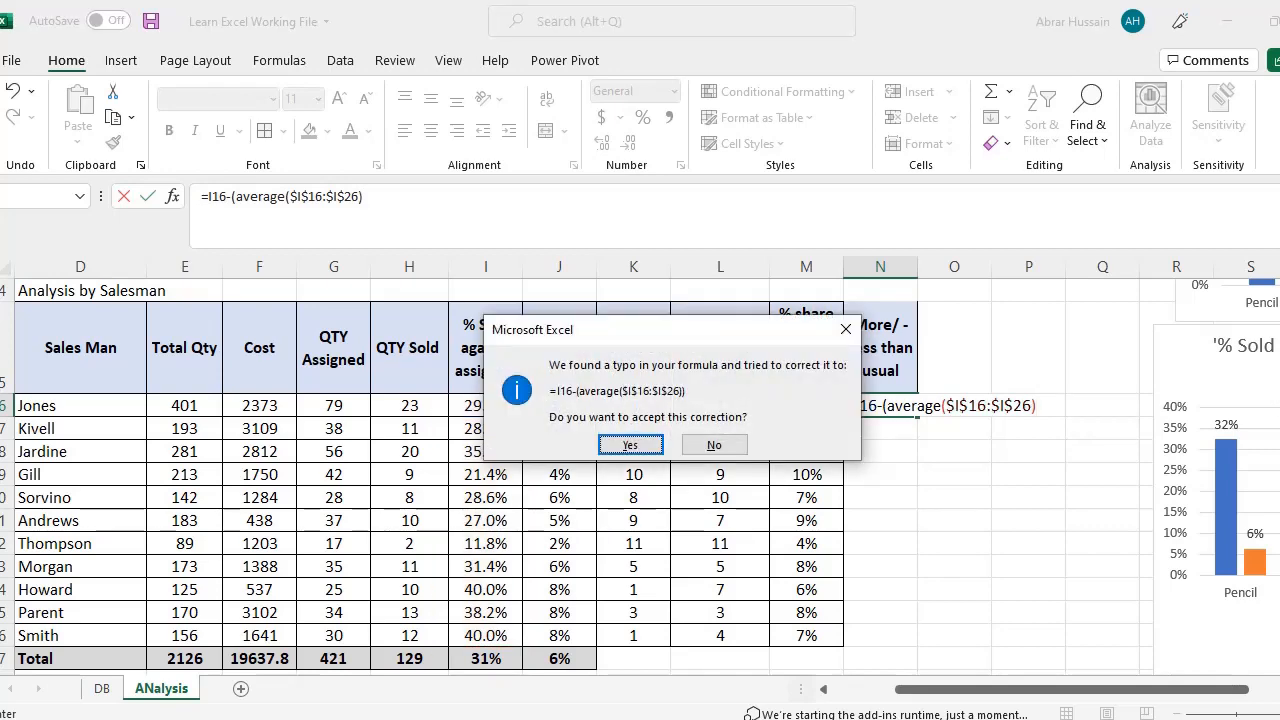
key(Escape)
key(F2)
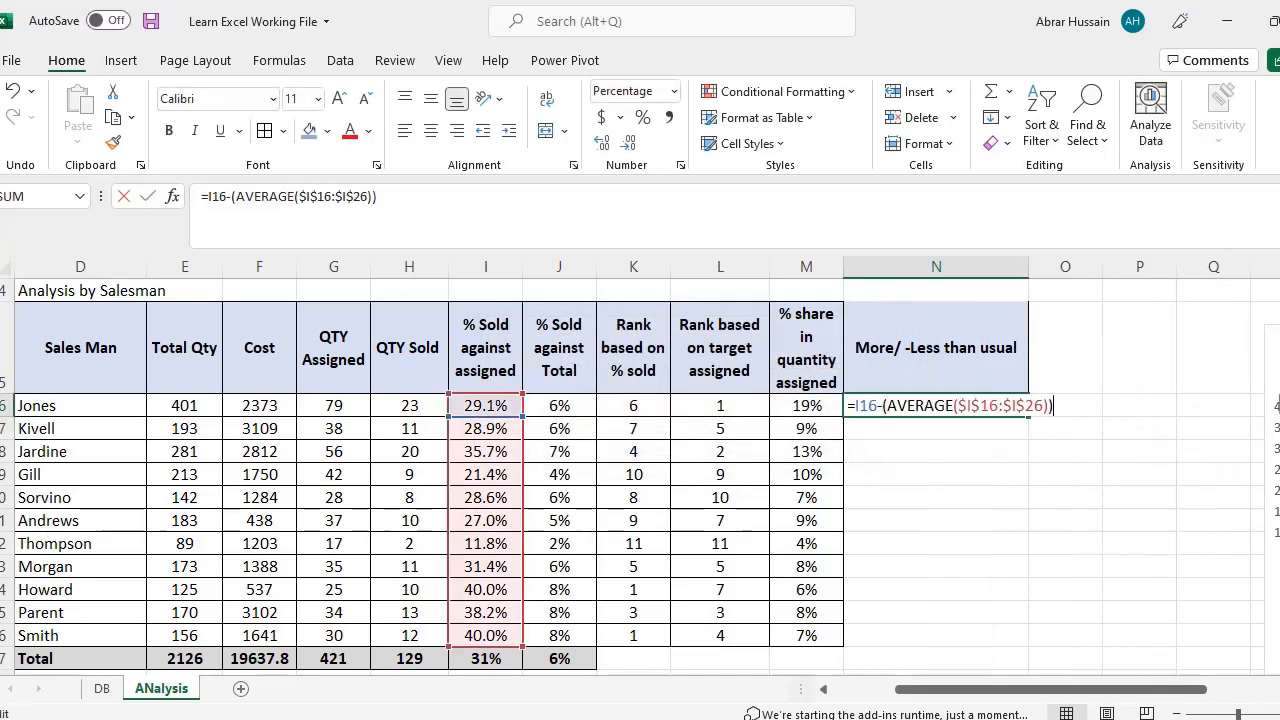
key(Return)
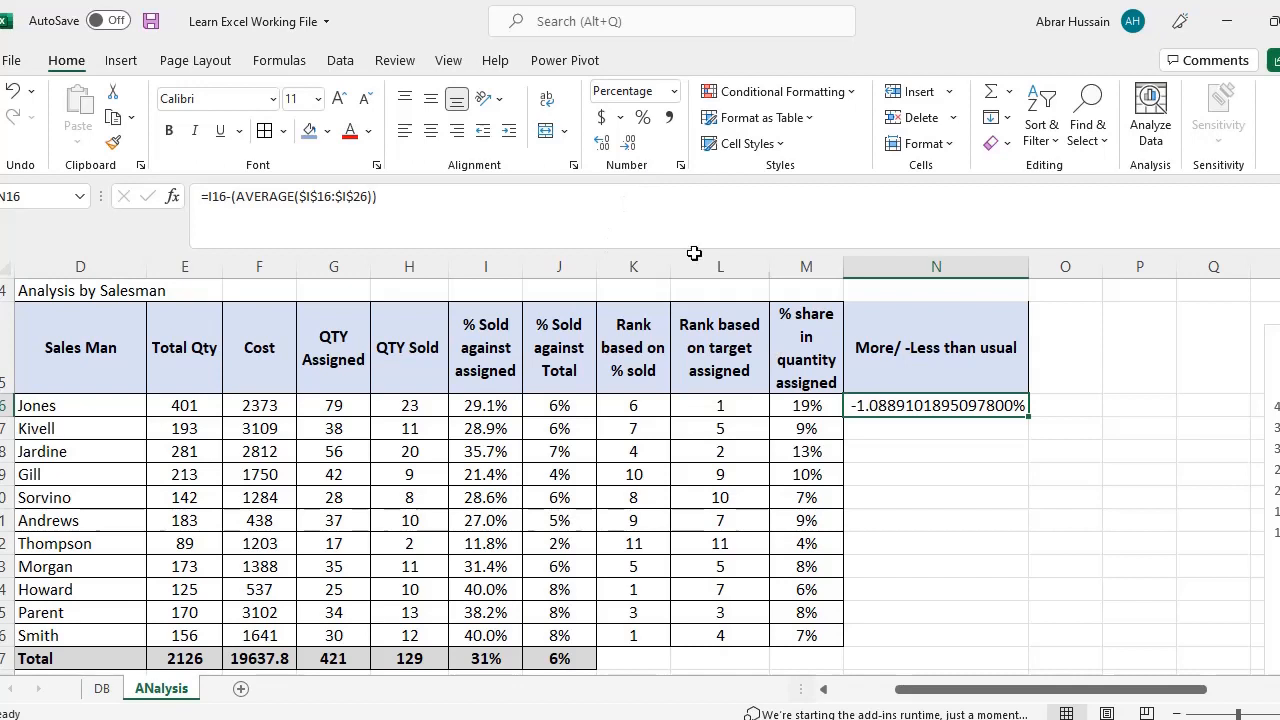
Step: Reduce the percentage in N16 to two decimal places
click(600, 146)
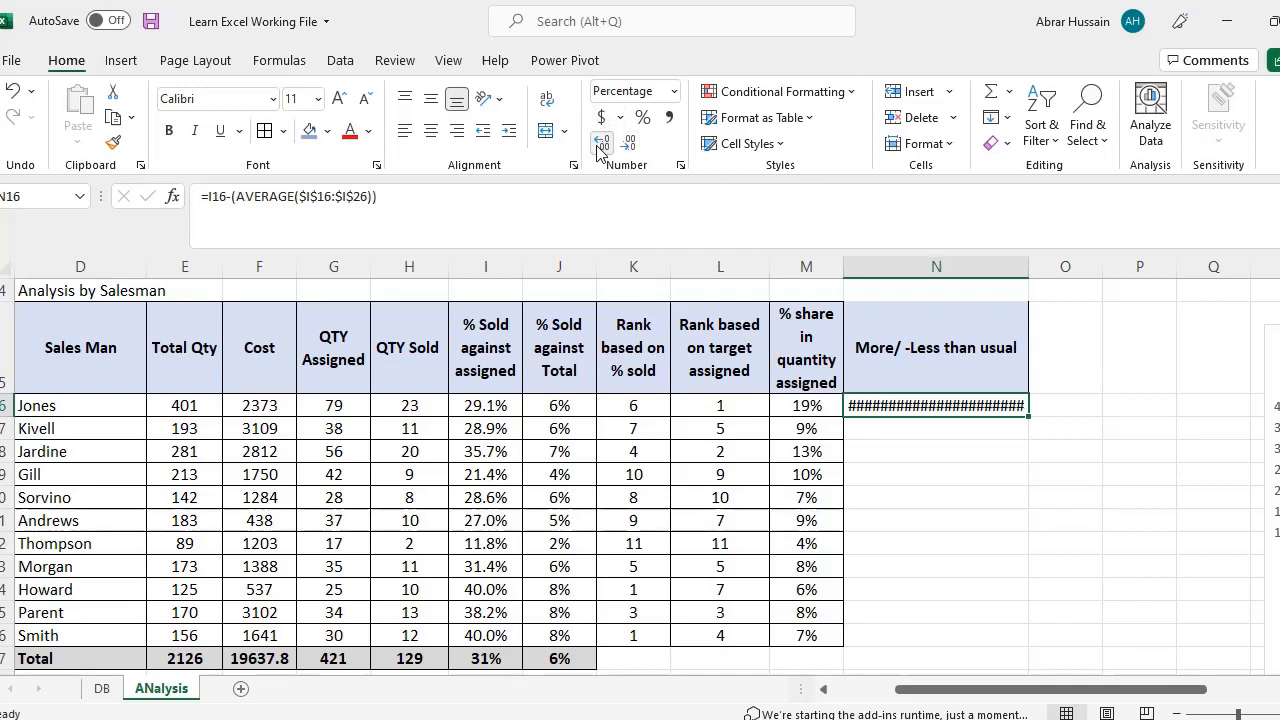
click(628, 144)
click(628, 144)
click(628, 144)
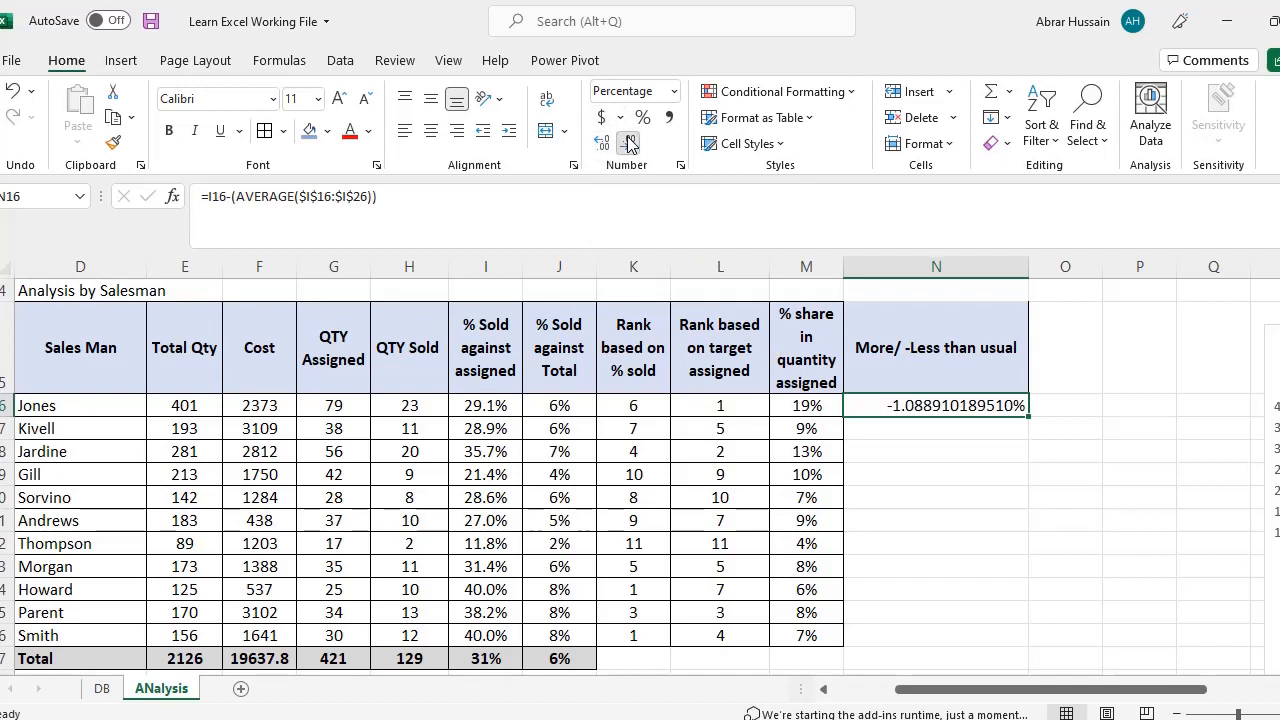
click(628, 144)
click(628, 144)
click(628, 144)
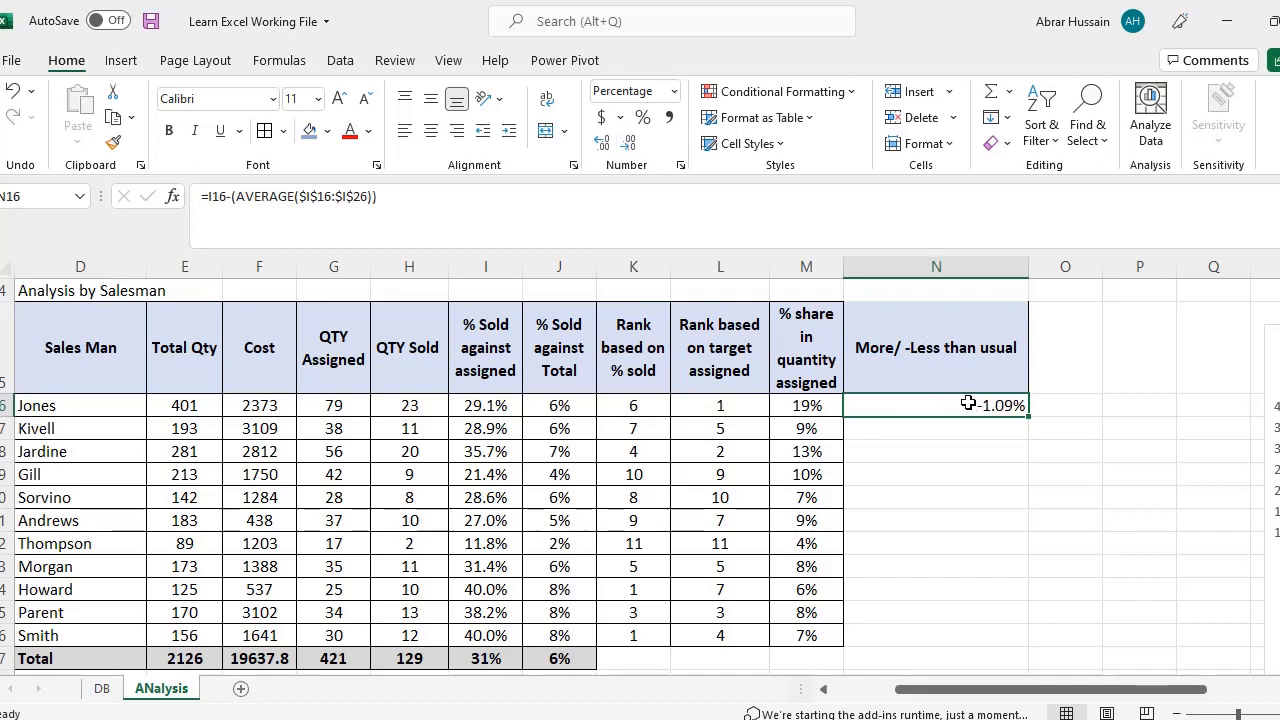
Step: Centre N16 horizontally and narrow column N so that its header wraps onto two lines
click(432, 134)
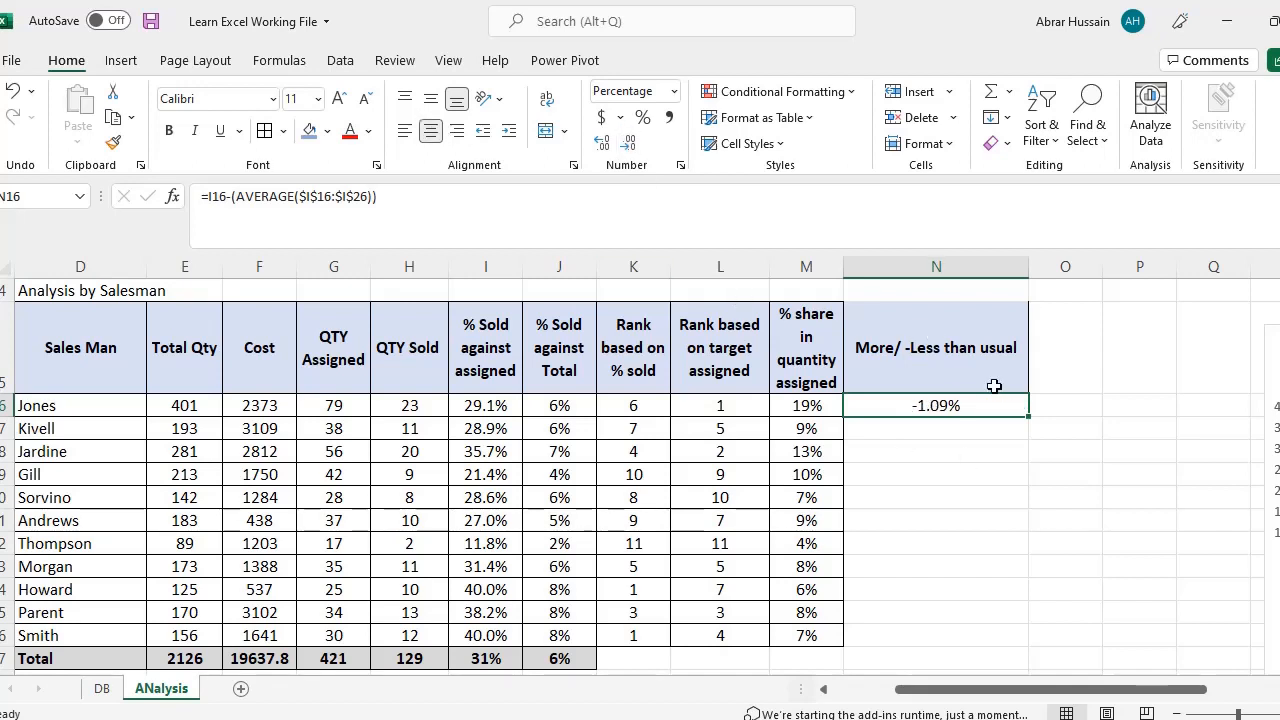
drag(1028, 262, 979, 264)
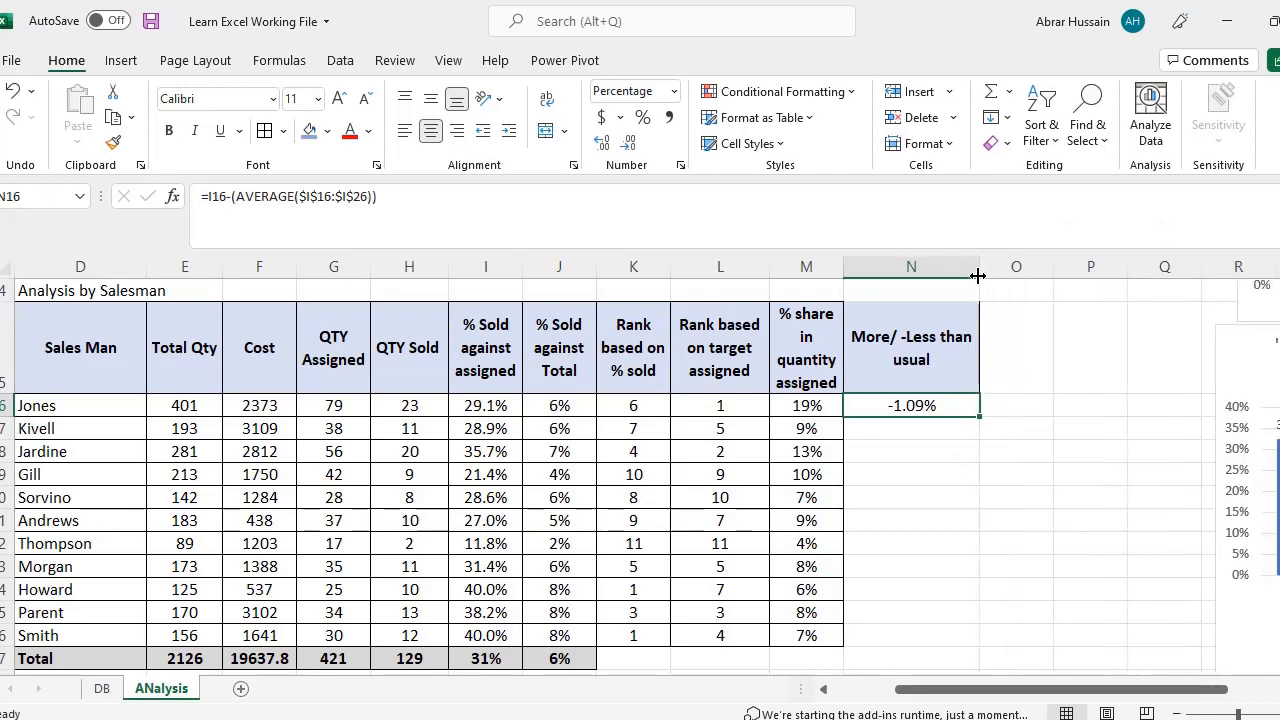
Step: Review the difference formula in N16 and its references, comparing it with the first salesman's % sold in I16
key(F2)
key(Escape)
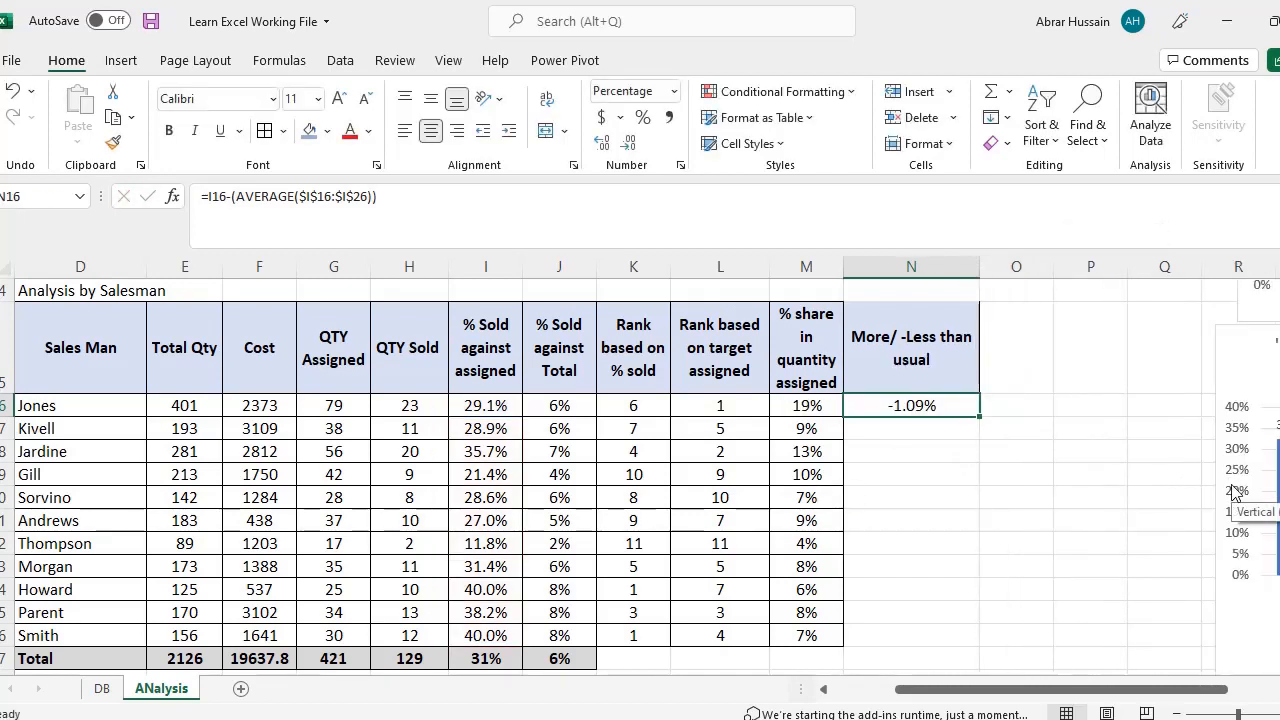
key(F2)
key(Escape)
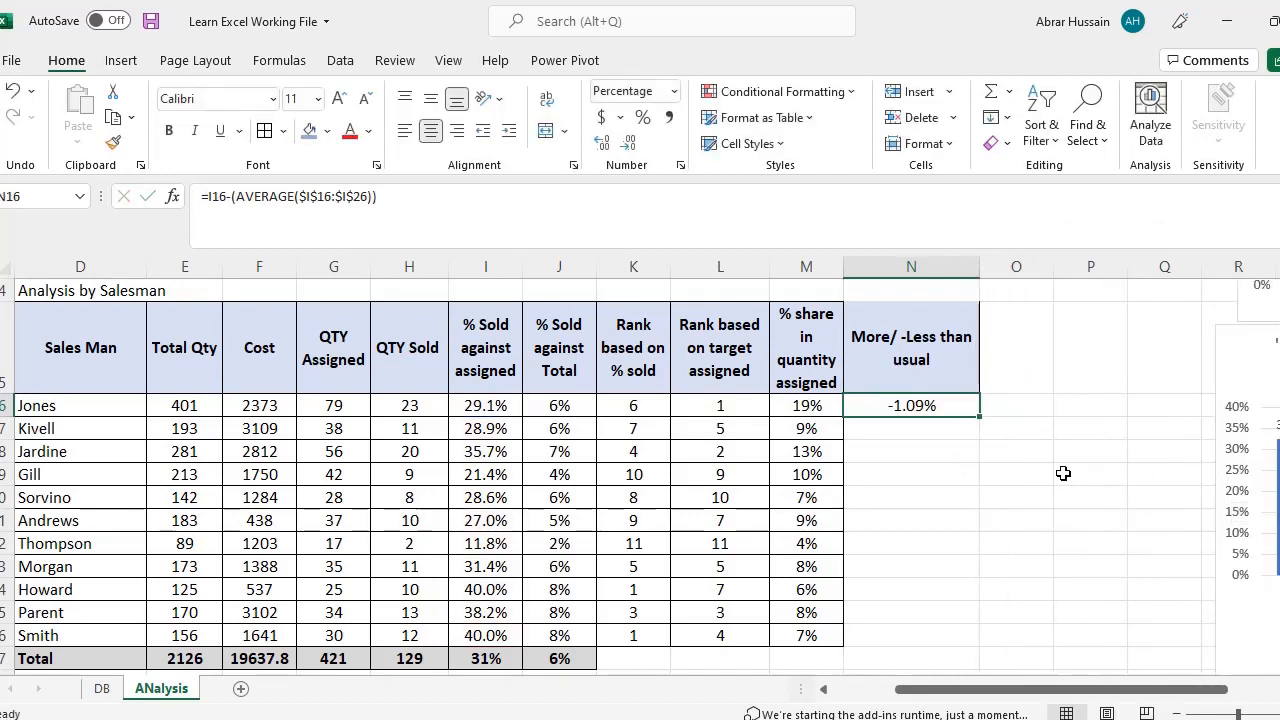
click(473, 408)
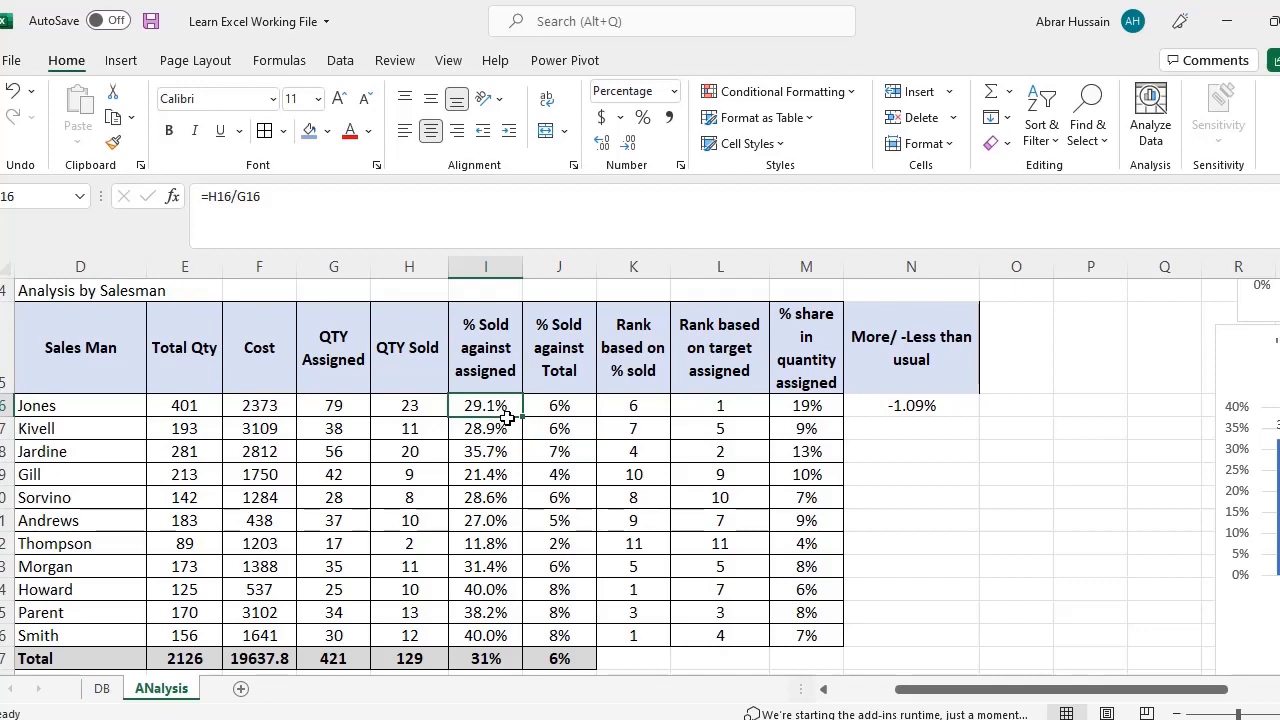
click(944, 404)
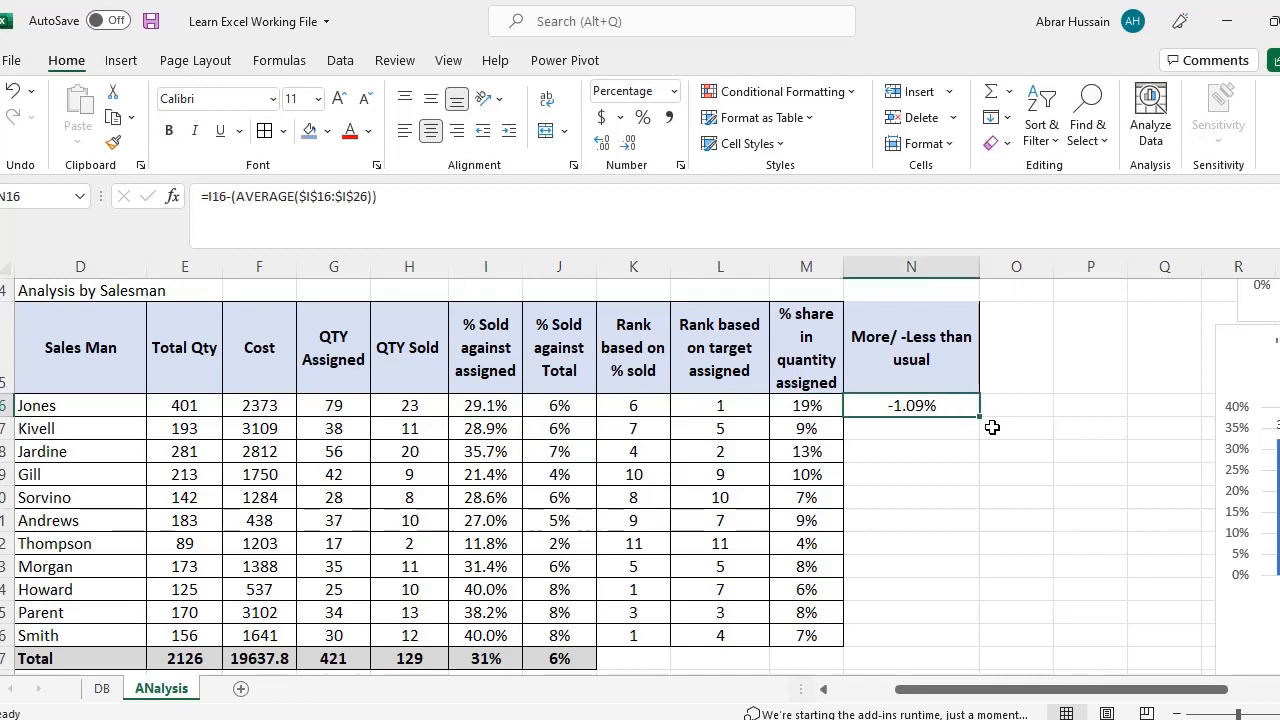
double_click(930, 403)
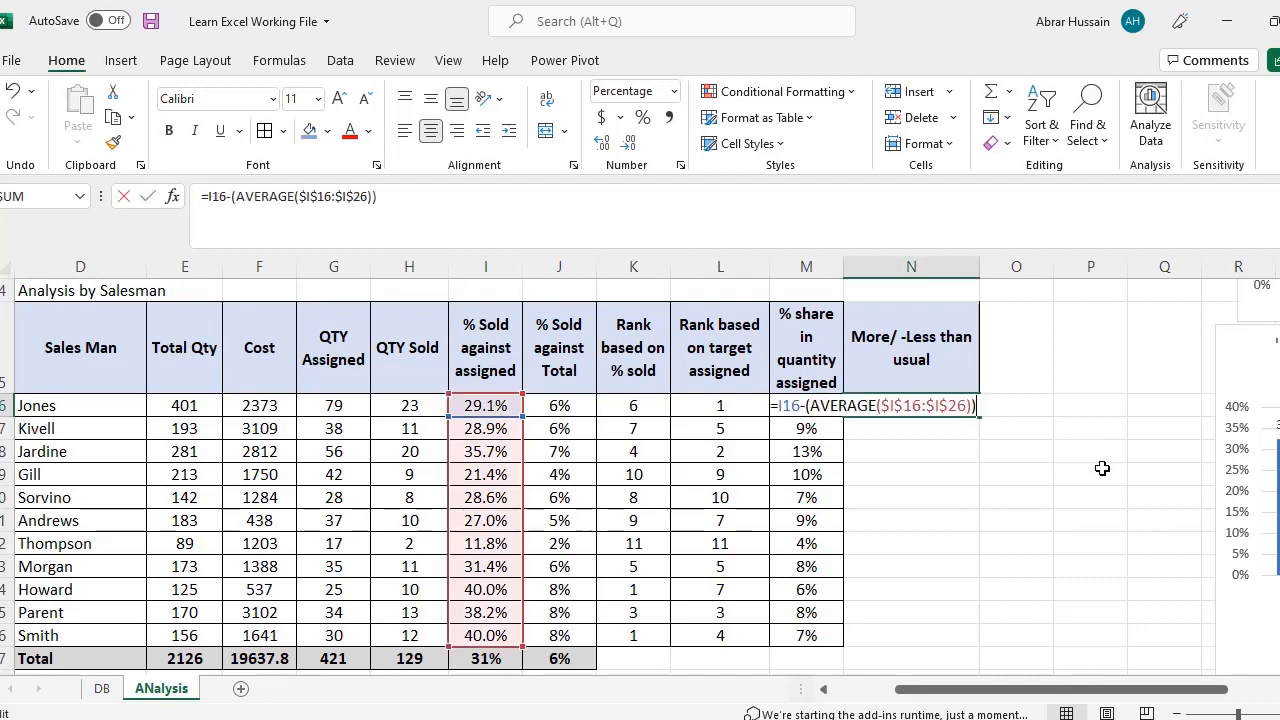
key(Escape)
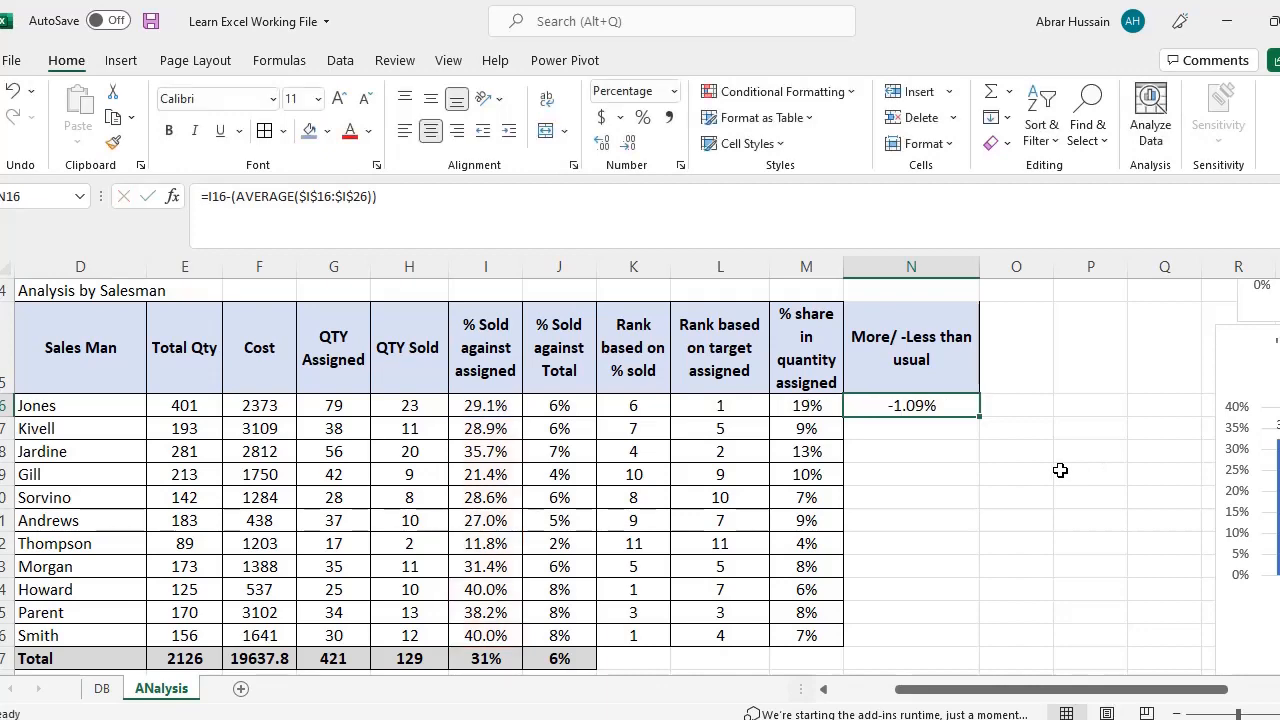
Step: Calculate the salesmen's average % sold against assigned in I28 with =AVERAGE(I16:I26)
click(530, 407)
click(484, 406)
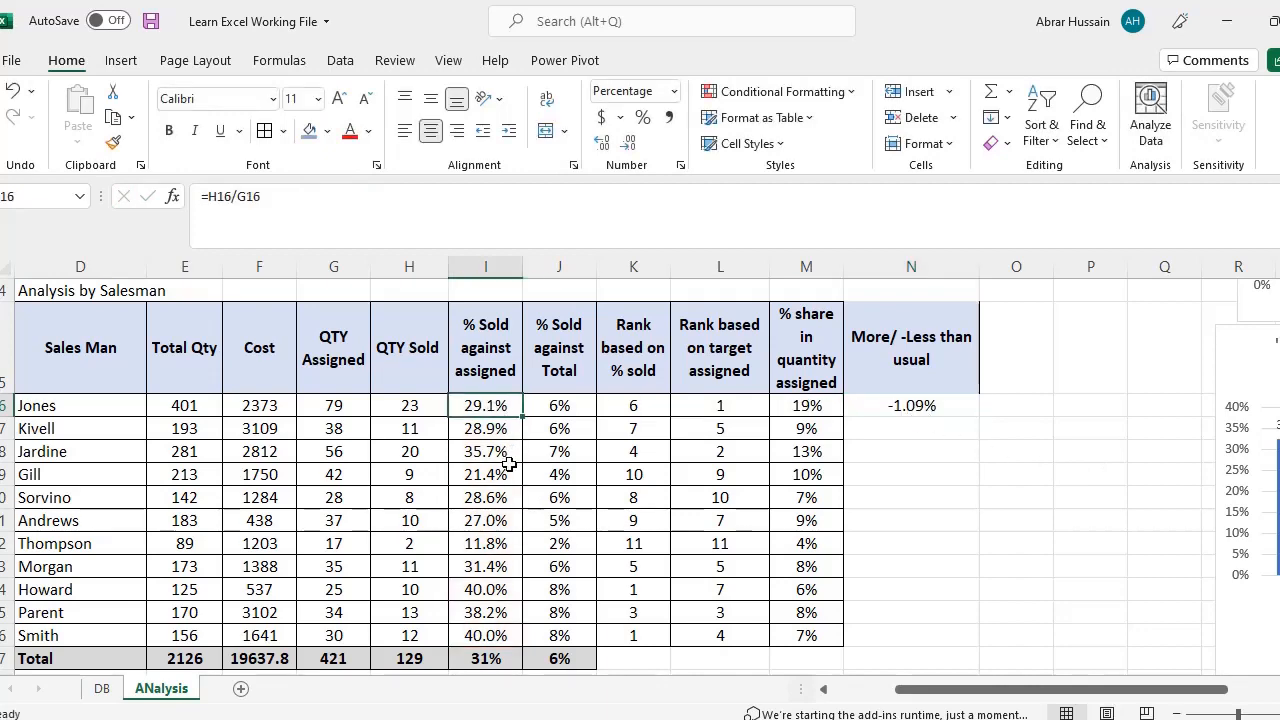
scroll(588, 476, down, 1)
scroll(588, 476, up, 1)
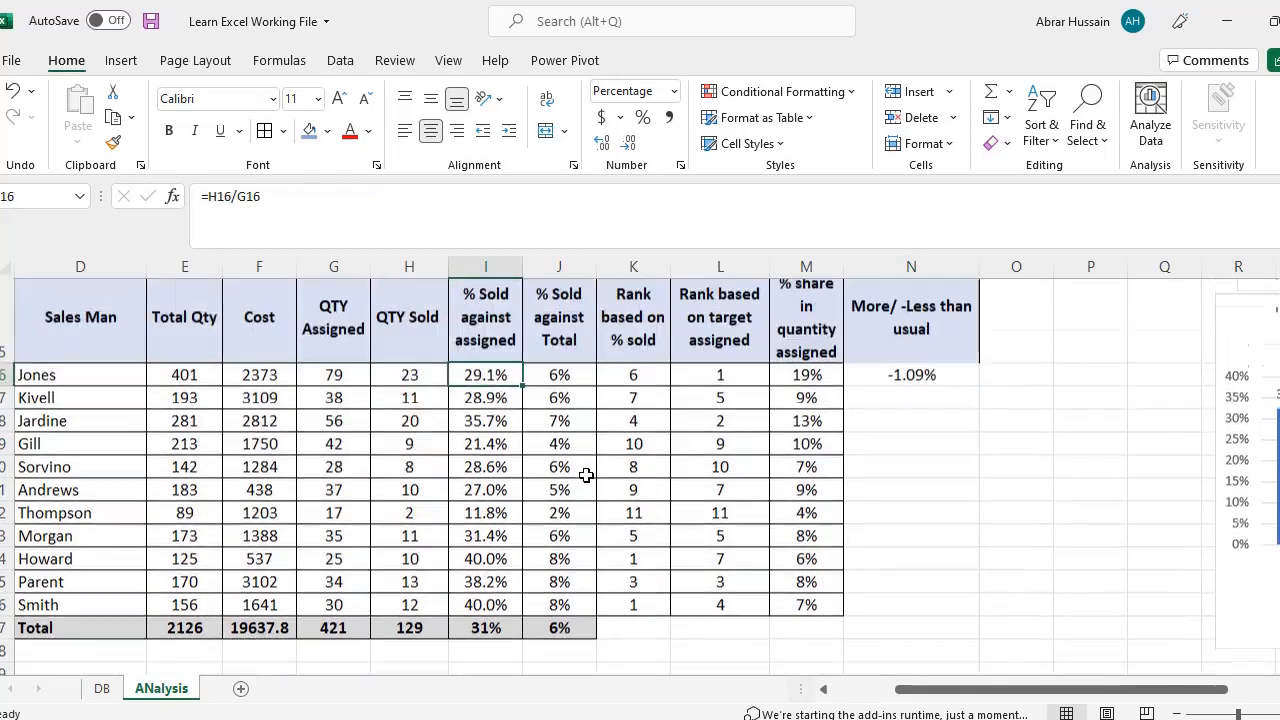
scroll(546, 527, down, 1)
click(487, 541)
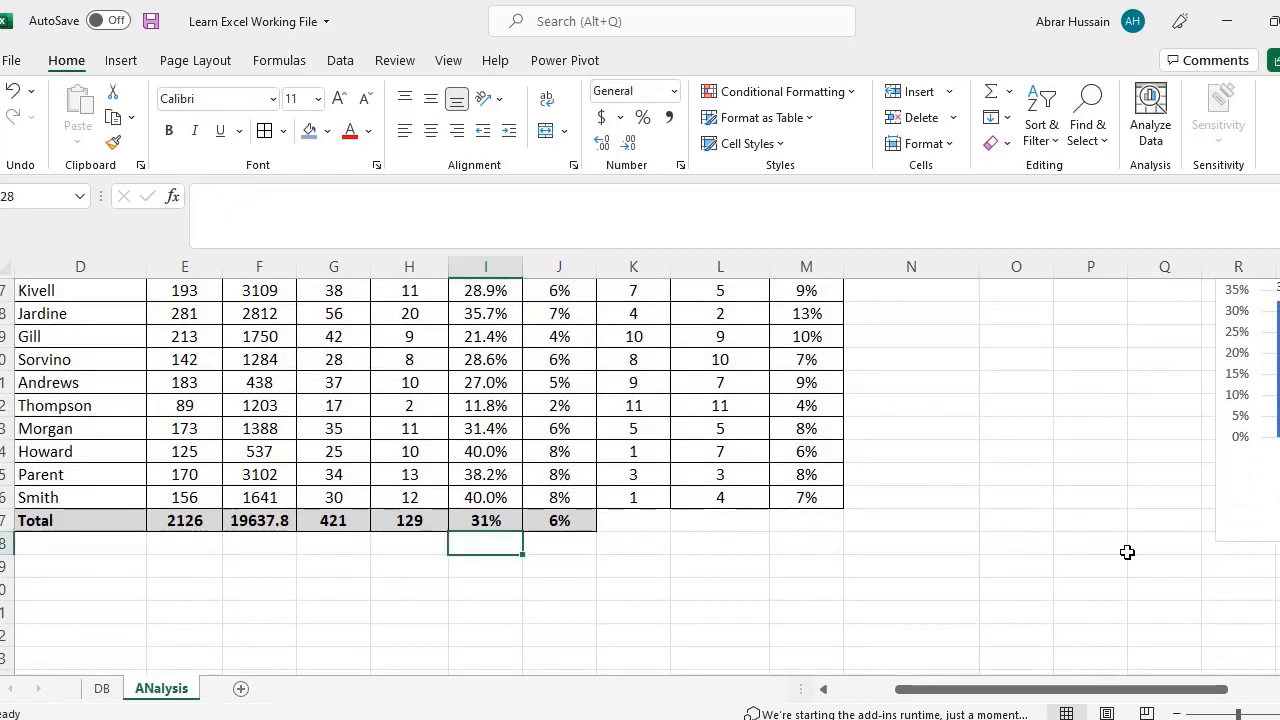
text(=Average()
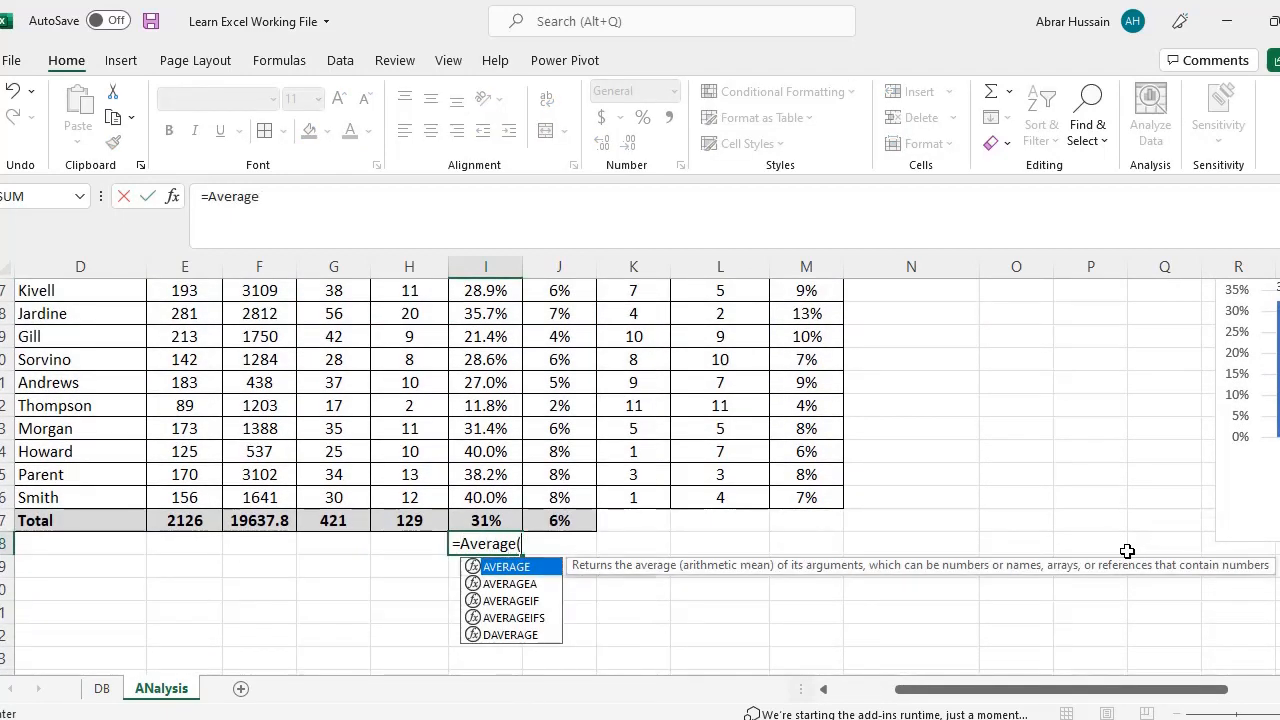
key(Up)
key(Up)
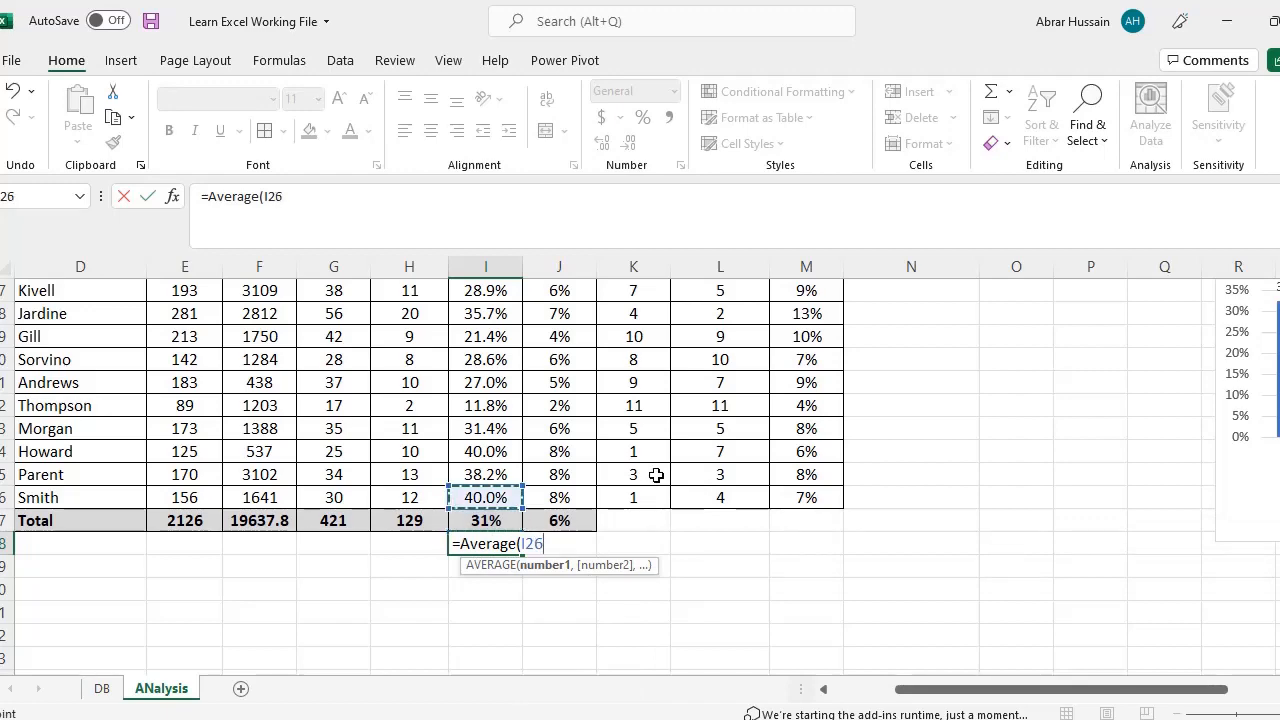
scroll(559, 425, up, 1)
shift+click(505, 402)
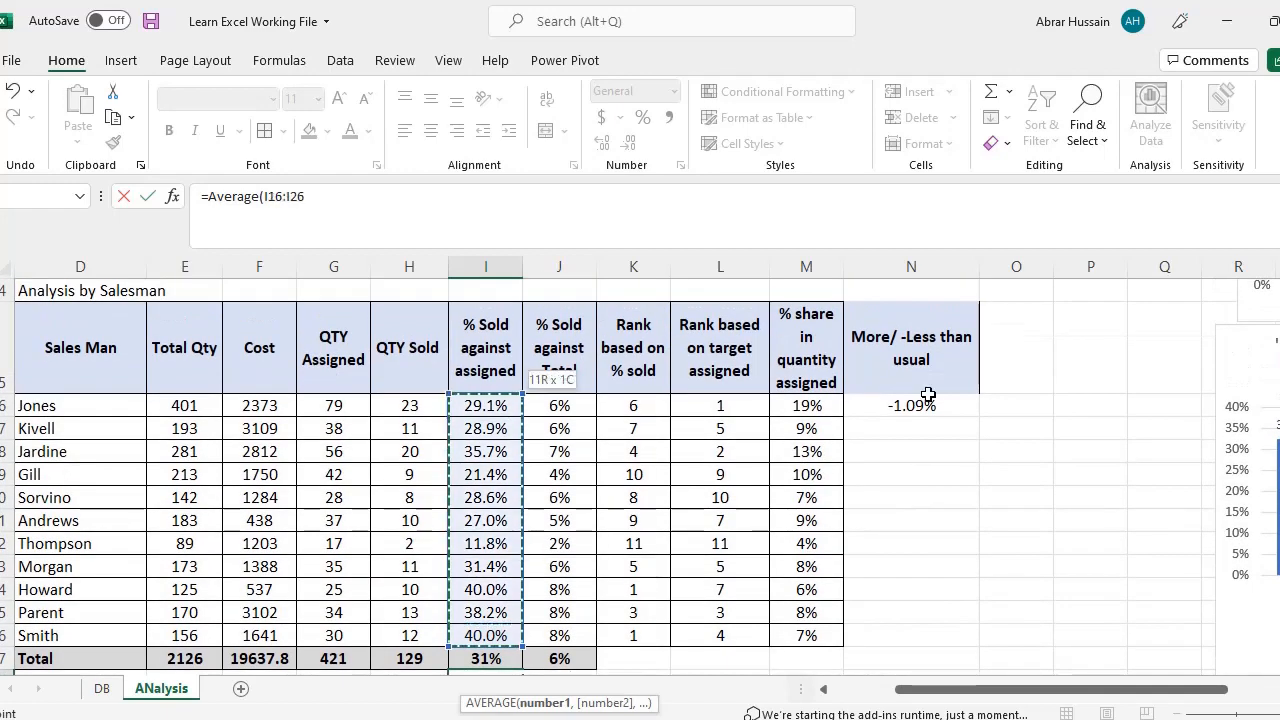
key(ctrl+Return)
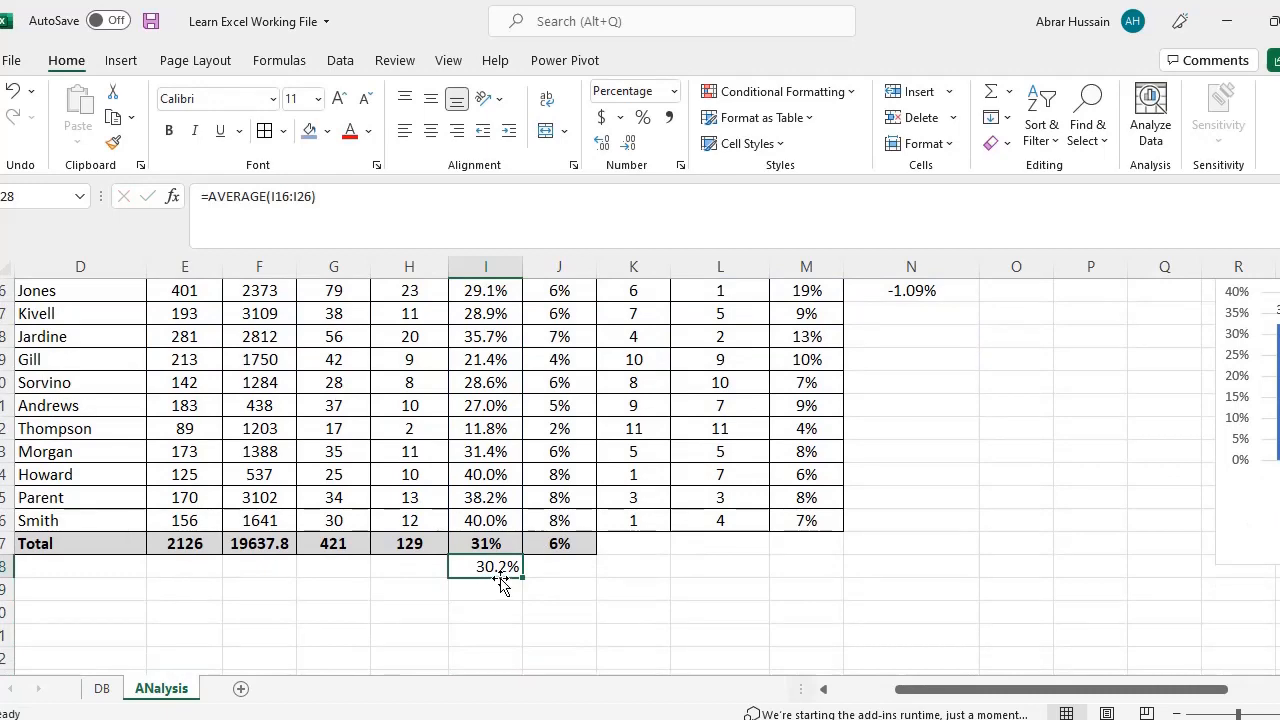
Step: Replace the AVERAGE part of the N16 formula with an absolute reference to the average cell, giving =I16-$I$28
scroll(531, 480, up, 2)
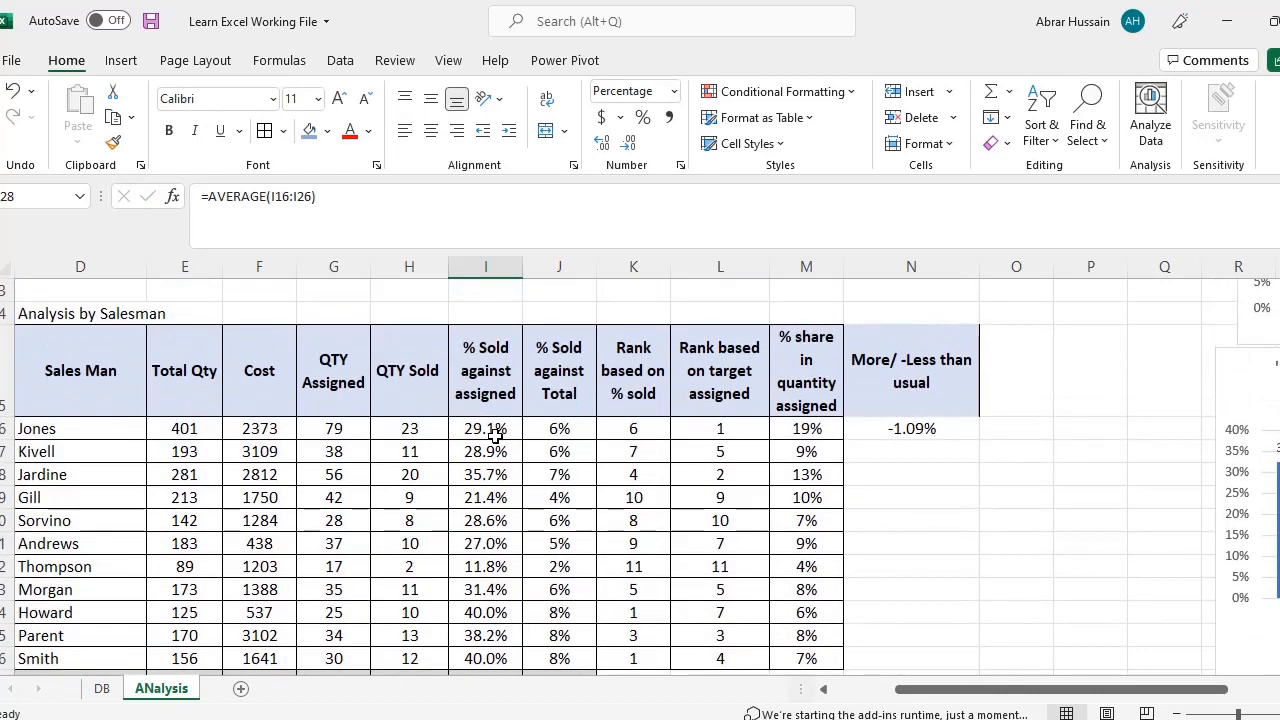
click(492, 431)
click(900, 431)
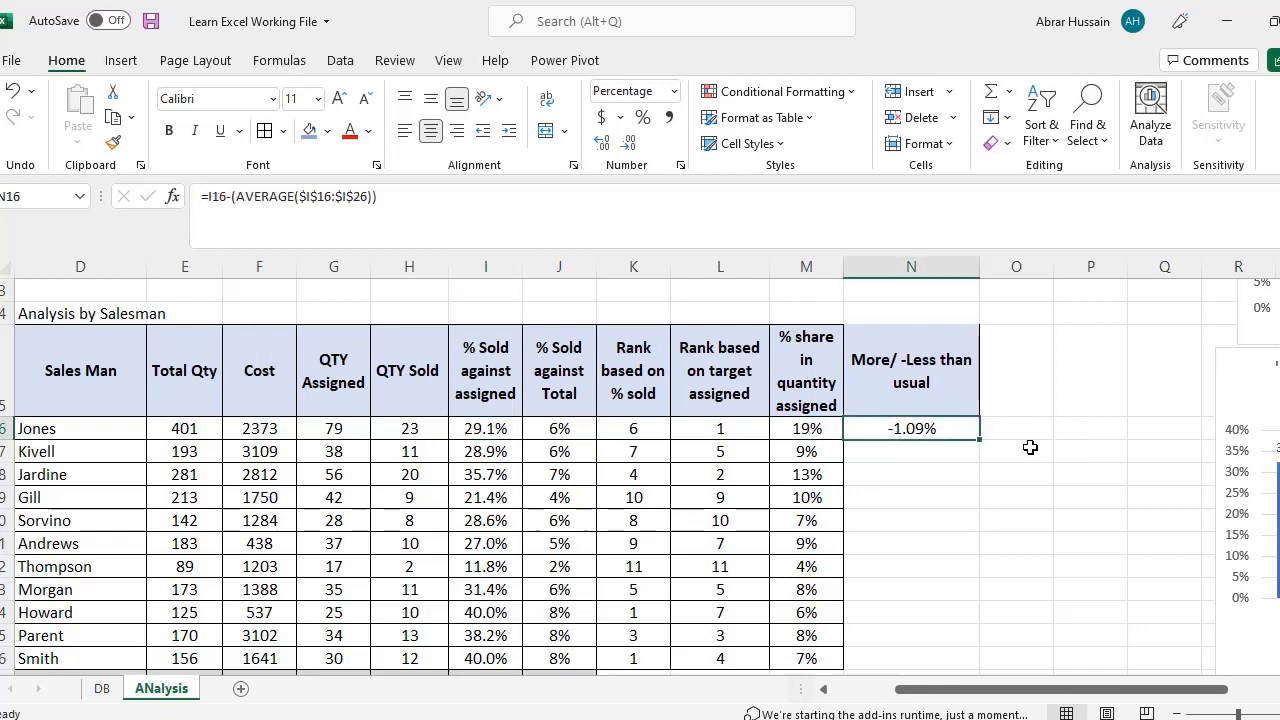
key(F2)
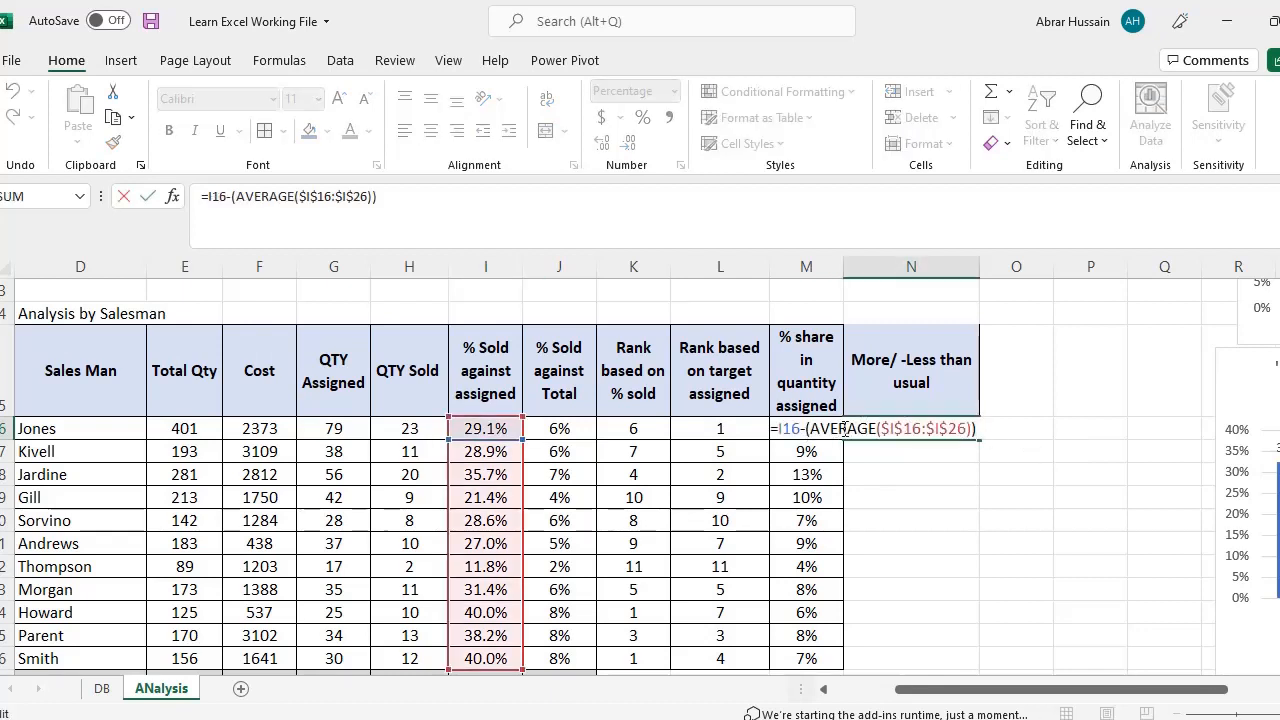
mouse_move(815, 428)
mouse_down()
mouse_move(993, 427)
mouse_move(806, 428)
mouse_up()
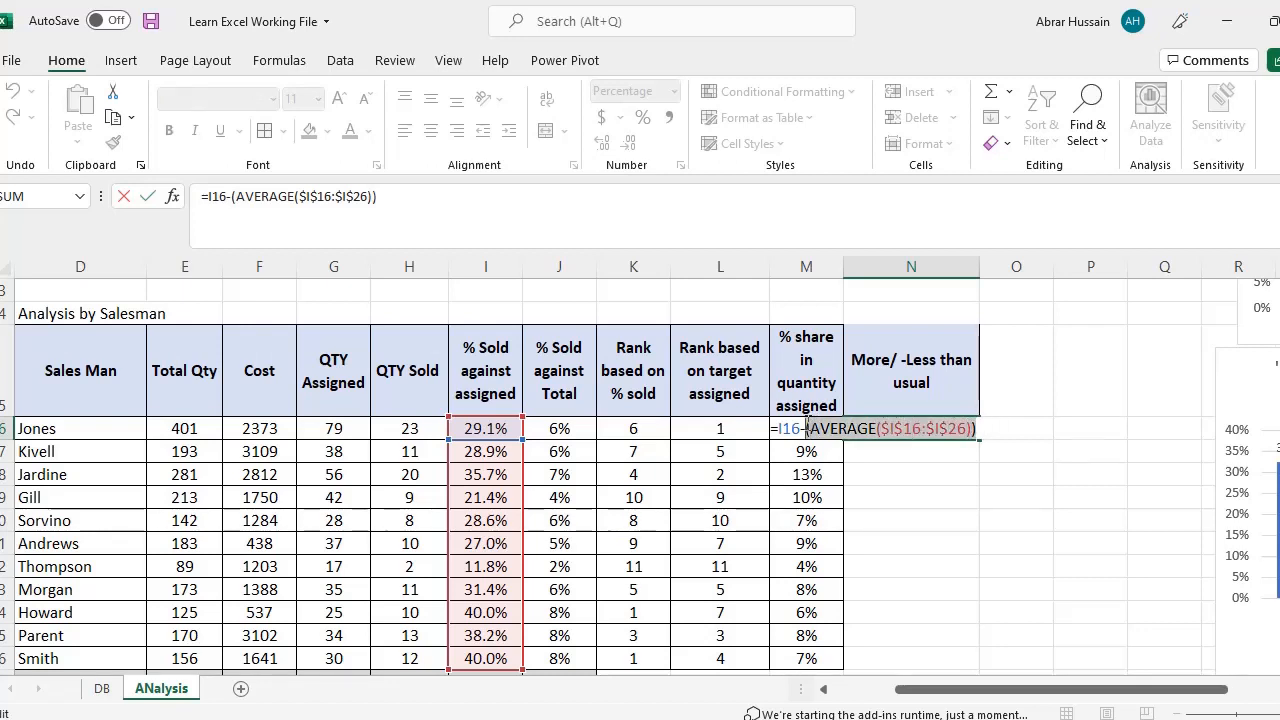
key(BackSpace)
scroll(490, 514, down, 2)
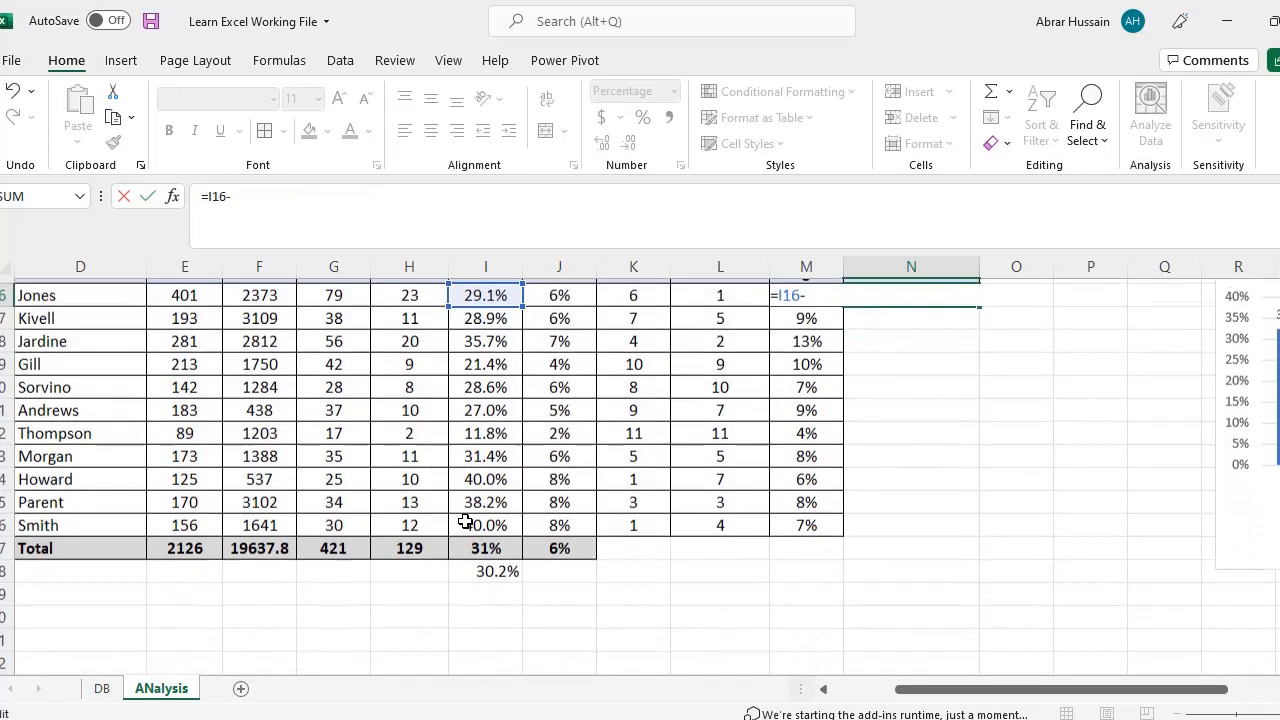
click(484, 566)
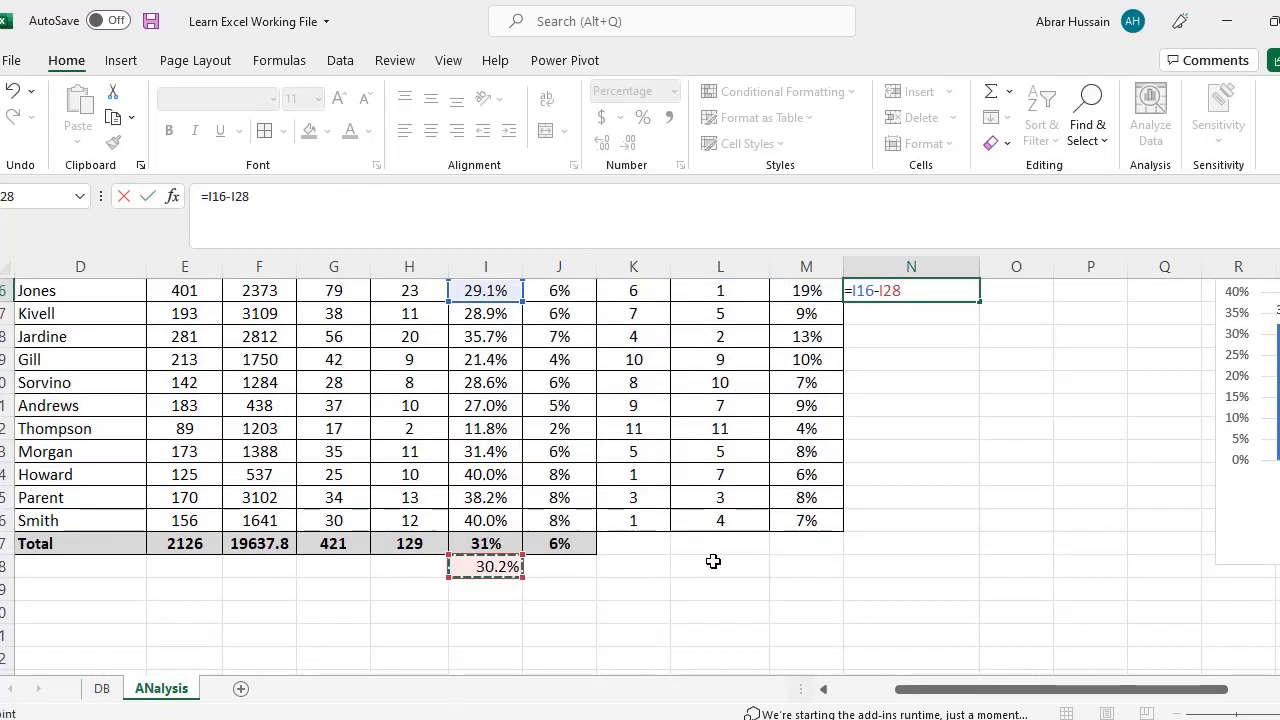
key(F4)
key(ctrl+Return)
scroll(1103, 476, up, 2)
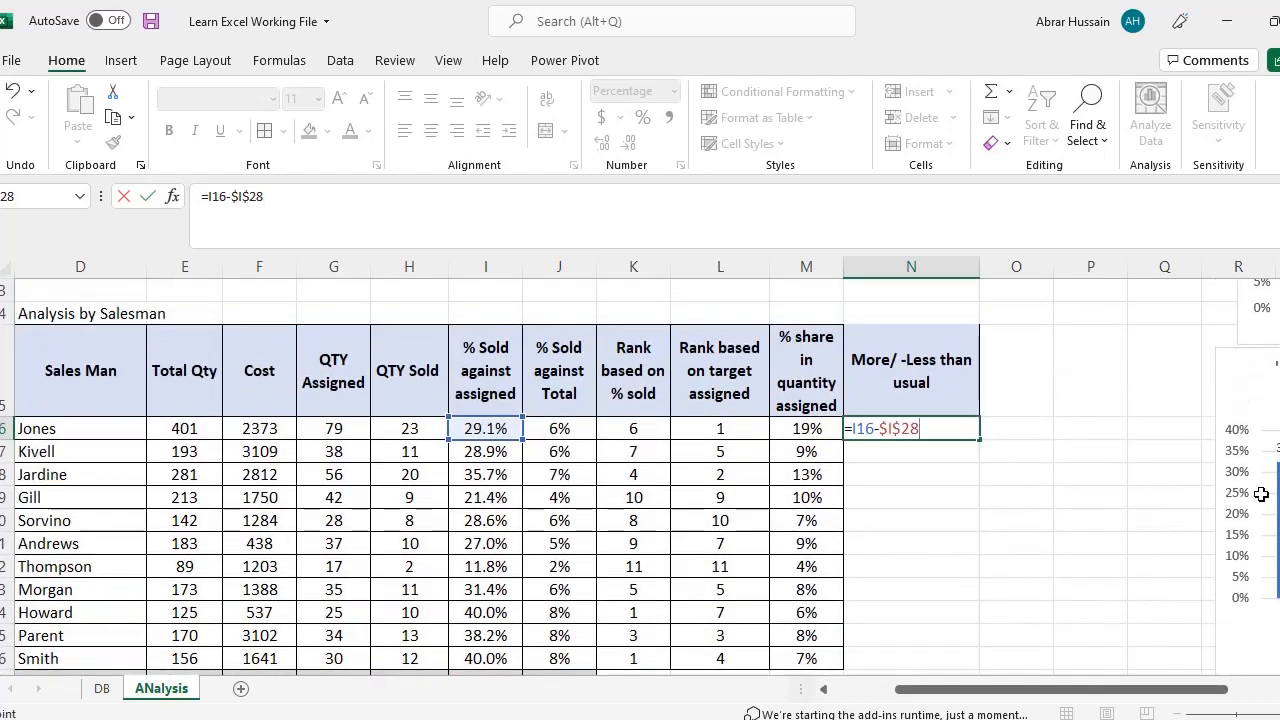
Step: Copy the N16 difference formula into N17:N26 for the remaining salesmen
key(ctrl+c)
key(Down)
key(ctrl+v)
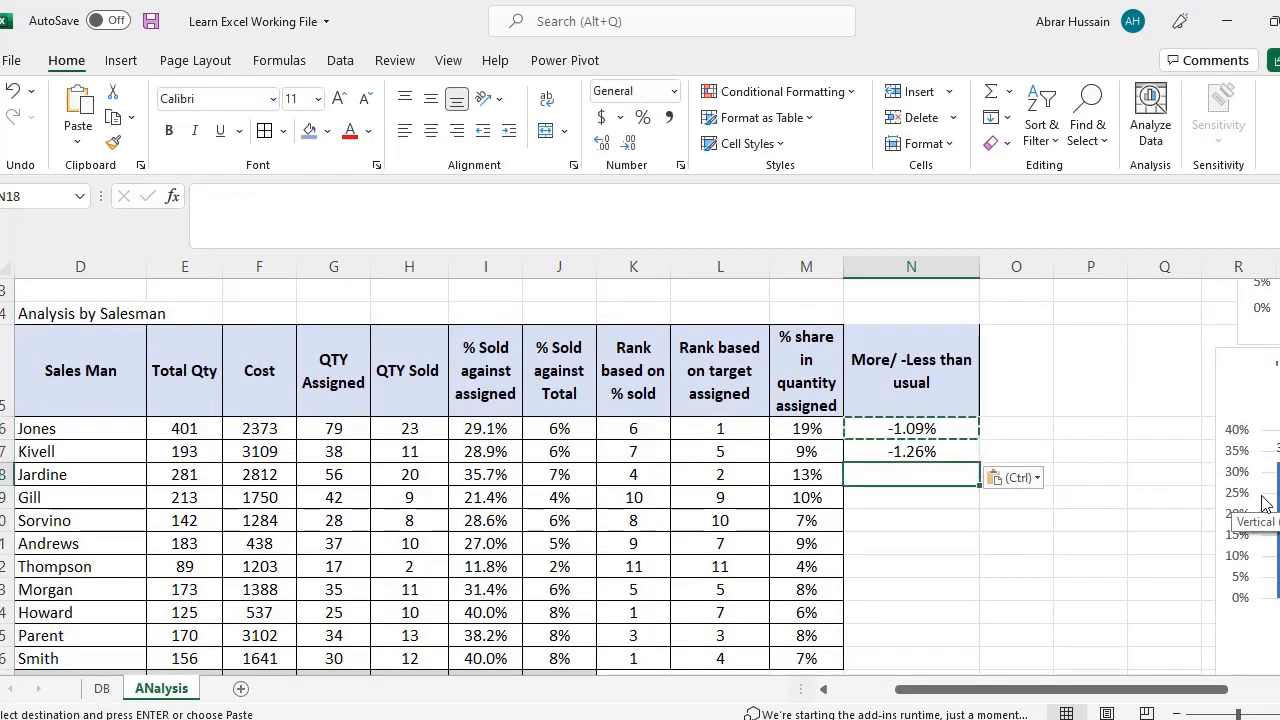
key(Down)
key(ctrl+v)
key(Down)
key(ctrl+v)
key(Down)
key(ctrl+v)
key(Down)
key(ctrl+v)
key(Down)
key(ctrl+v)
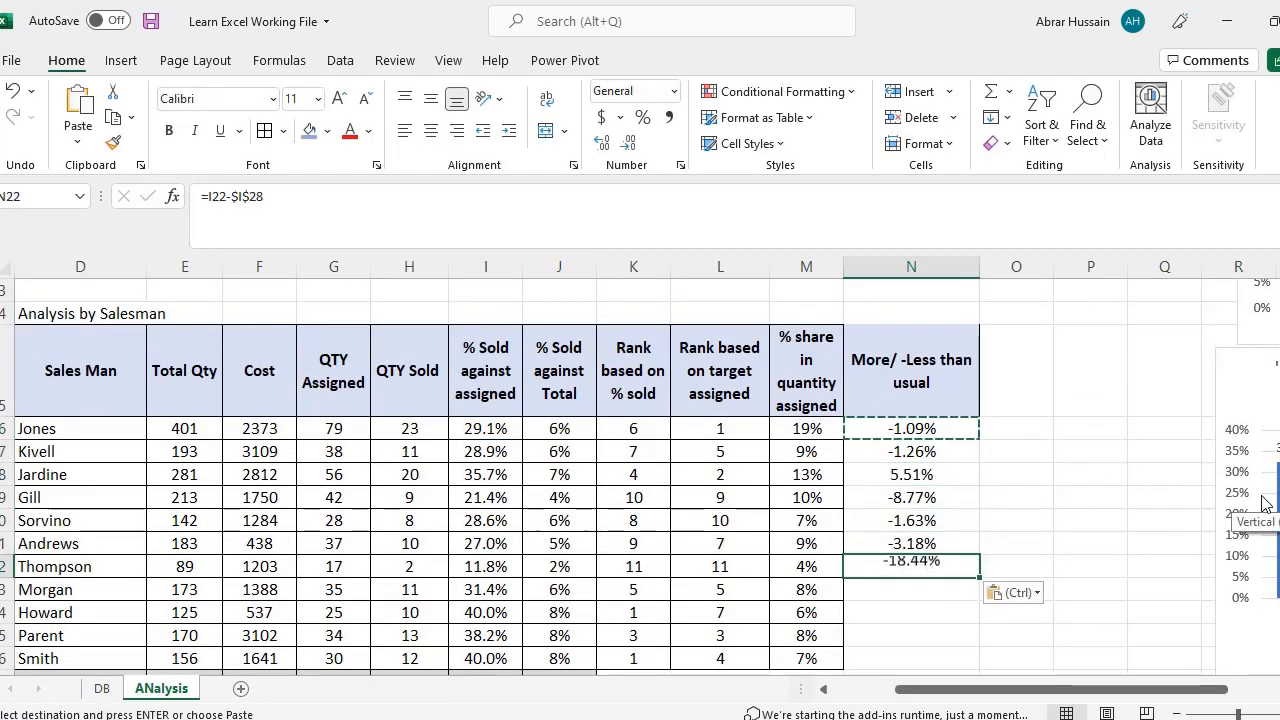
key(Down)
key(ctrl+v)
key(Down)
key(ctrl+v)
key(Down)
key(ctrl+v)
key(Down)
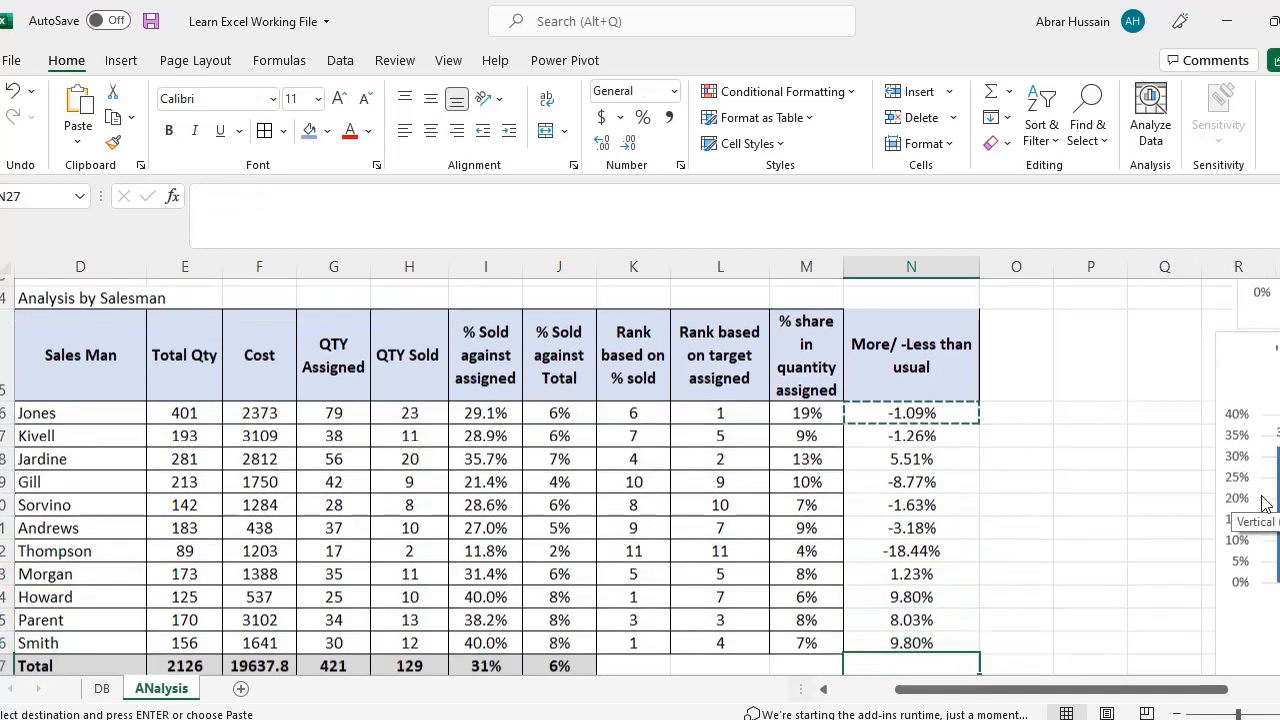
key(ctrl+v)
Step: Review the difference formulas in N16:N26 one by one, checking their relative % sold cell and the fixed $I$28 reference
key(Up)
key(Up)
key(Up)
key(Up)
key(Up)
key(Up)
key(Up)
key(Up)
key(Up)
key(Up)
key(Up)
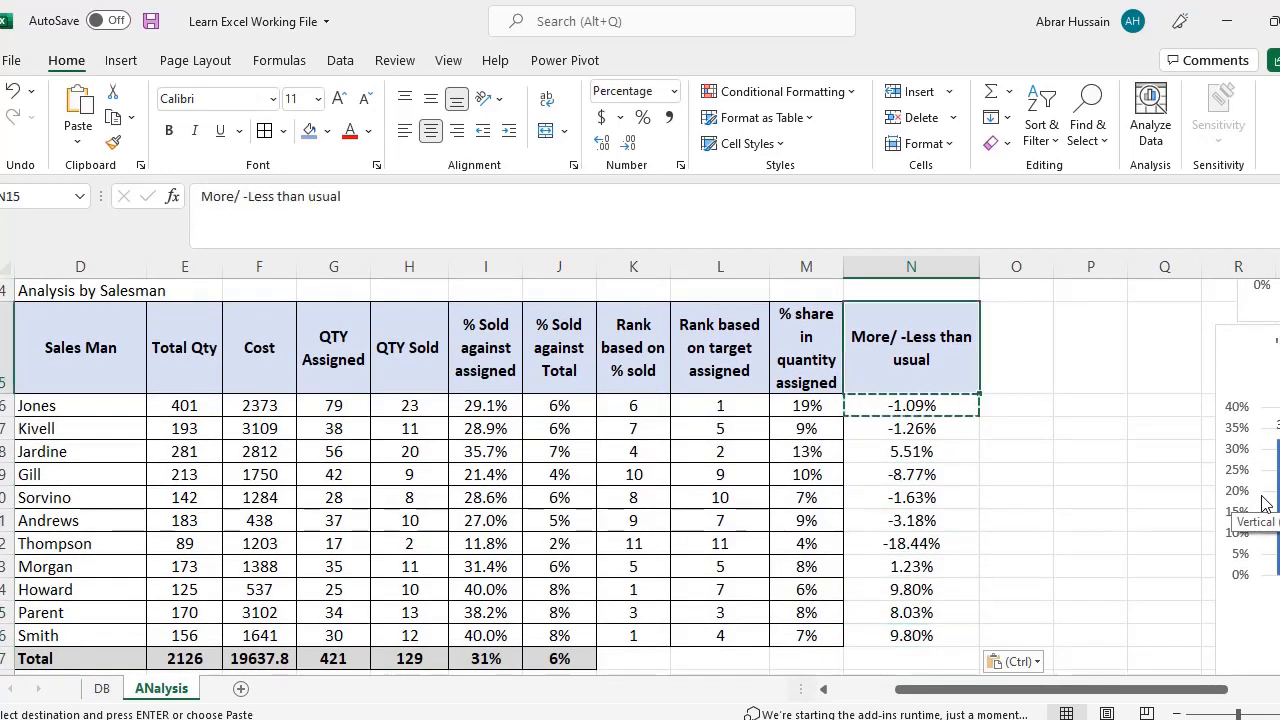
key(Down)
key(F2)
key(Escape)
key(Down)
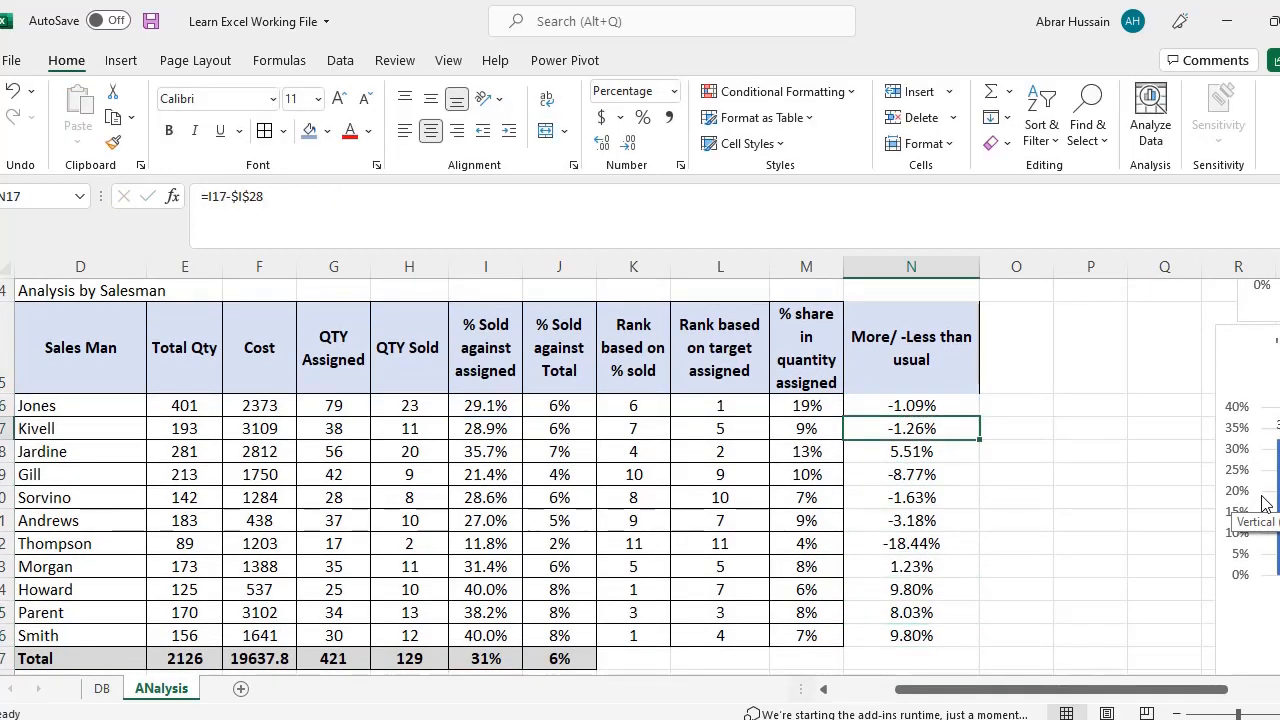
key(F2)
key(Escape)
key(Down)
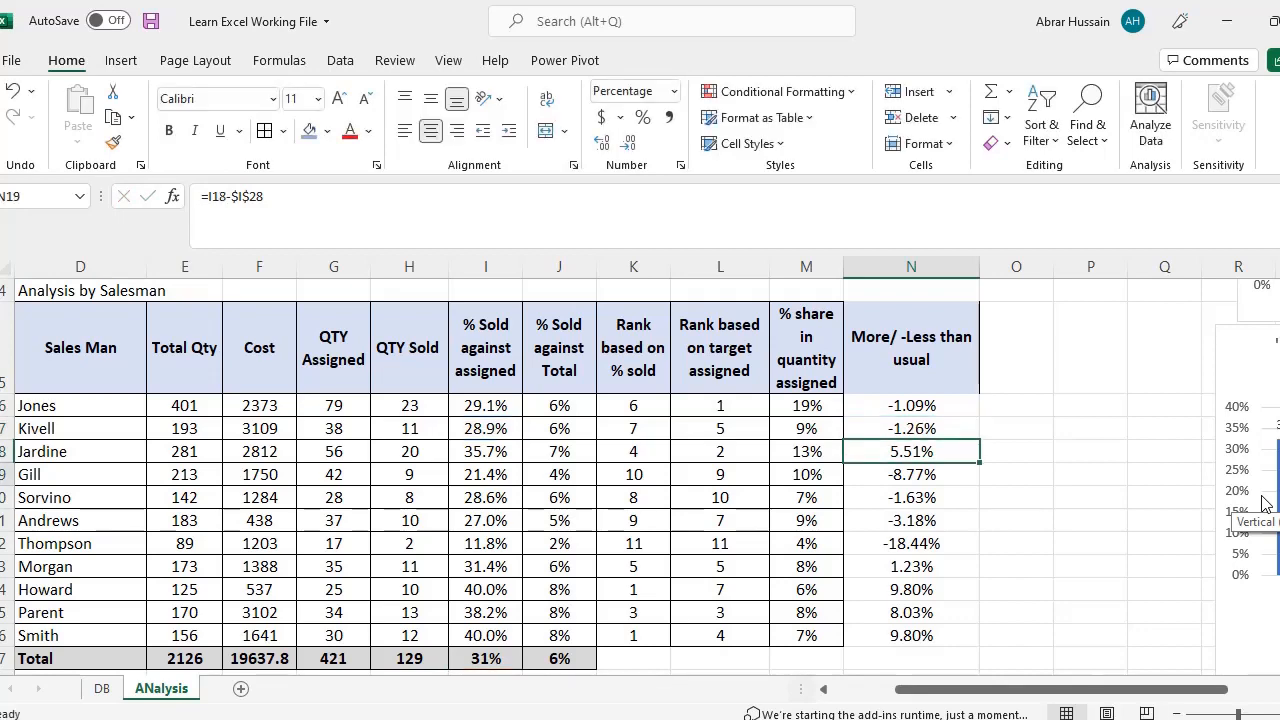
key(F2)
key(Escape)
key(Down)
key(F2)
key(Escape)
key(Down)
key(Down)
key(F2)
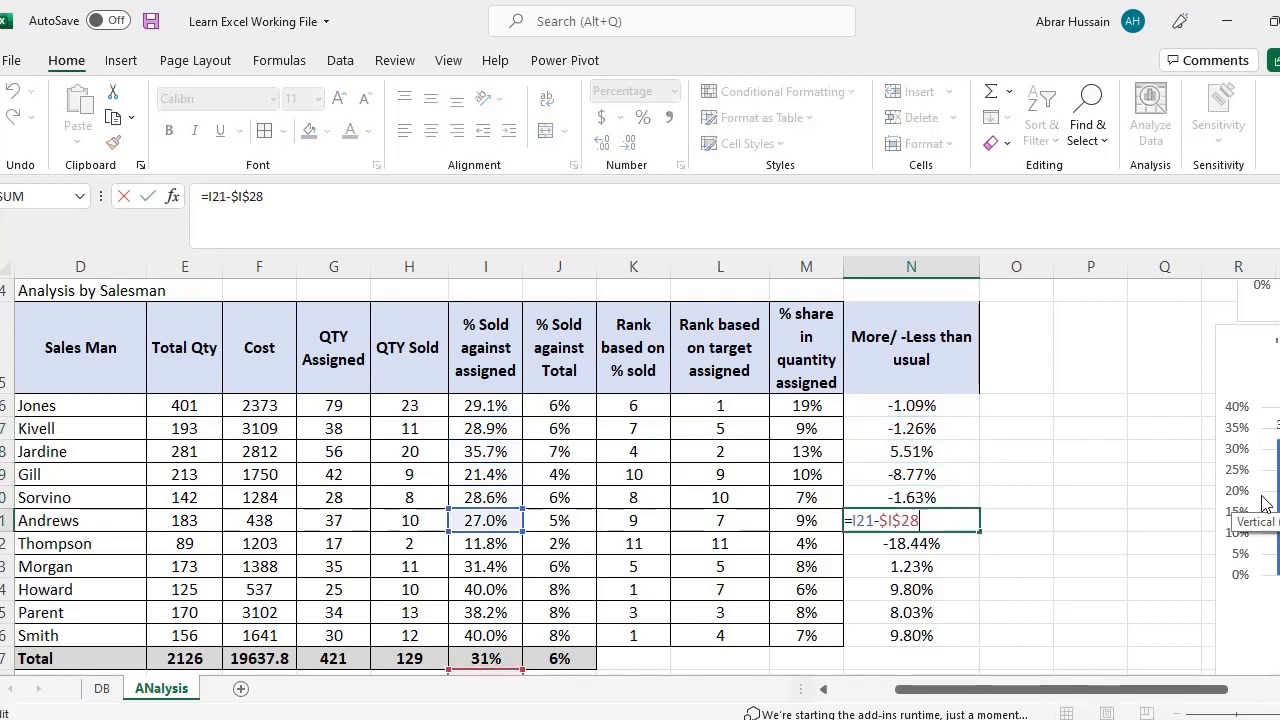
key(Escape)
key(Down)
key(F2)
key(Escape)
key(Down)
key(Down)
key(F2)
key(Escape)
key(Down)
key(F2)
key(Escape)
key(Down)
key(F2)
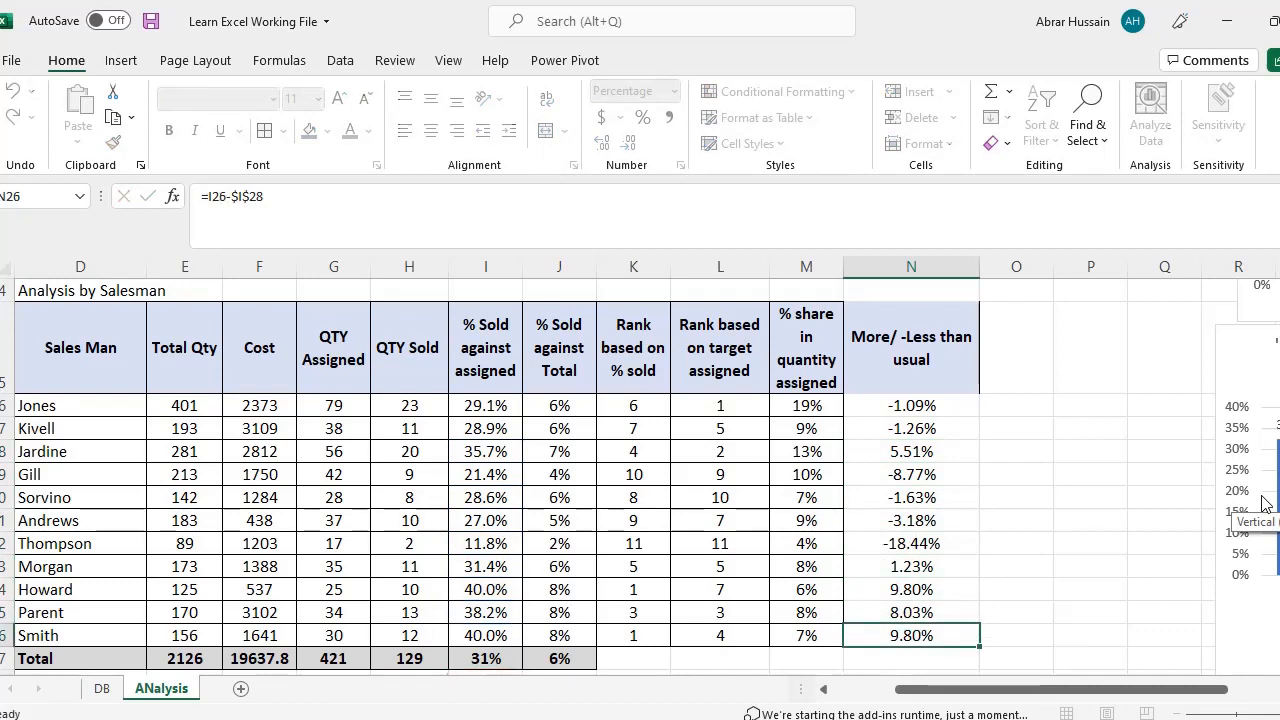
key(Escape)
Step: Select the salesman table's More/ -Less than usual column including its header, N15:N26
key(Up)
key(ctrl+Up)
key(Down)
key(ctrl+shift+Down)
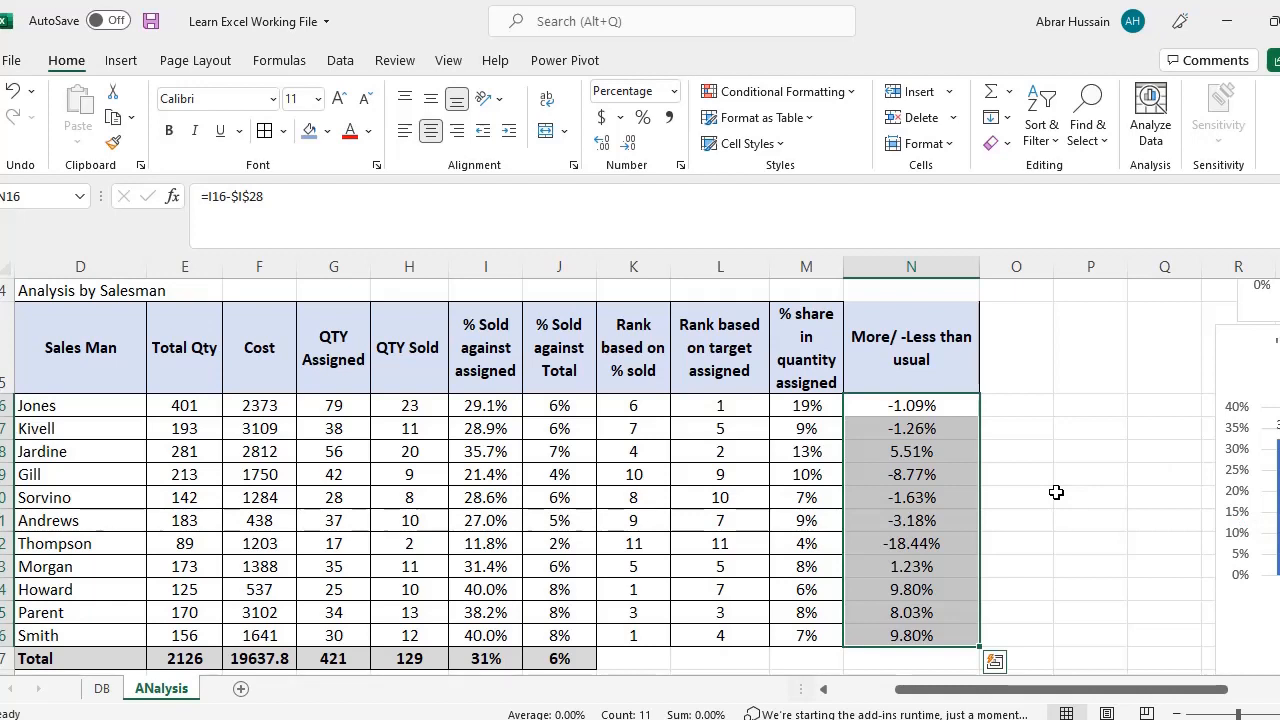
click(911, 352)
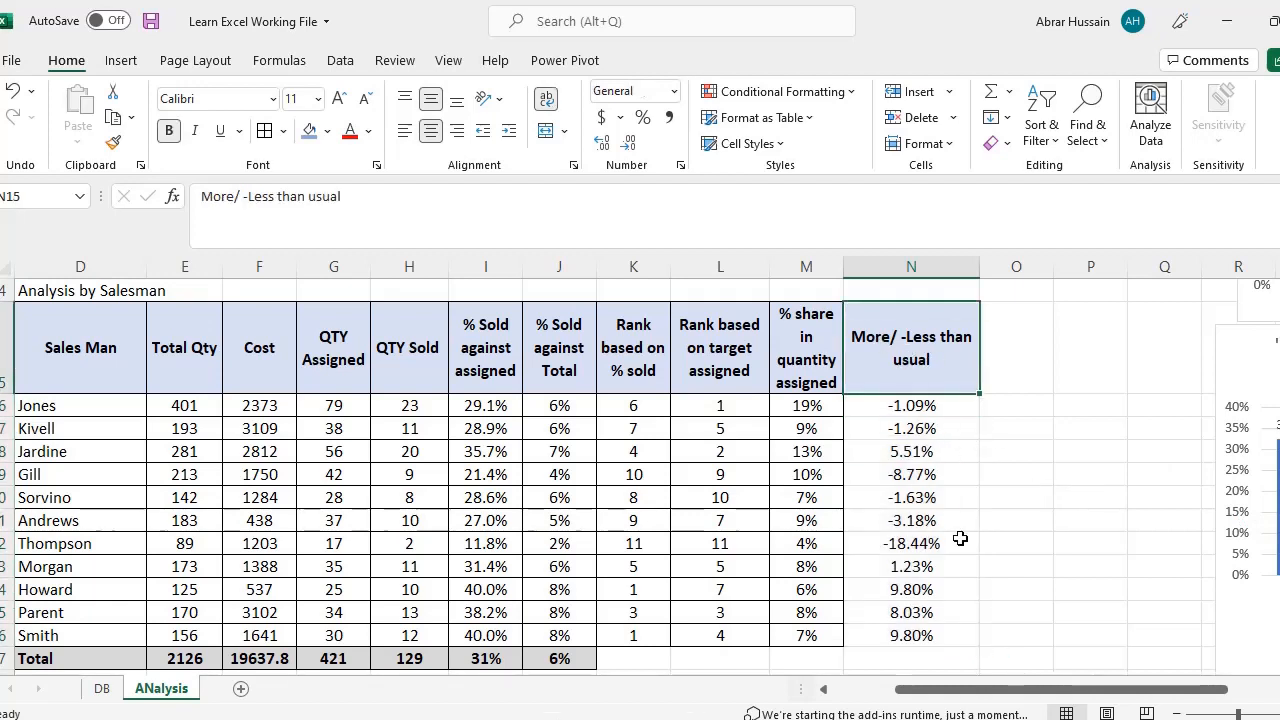
shift+click(924, 630)
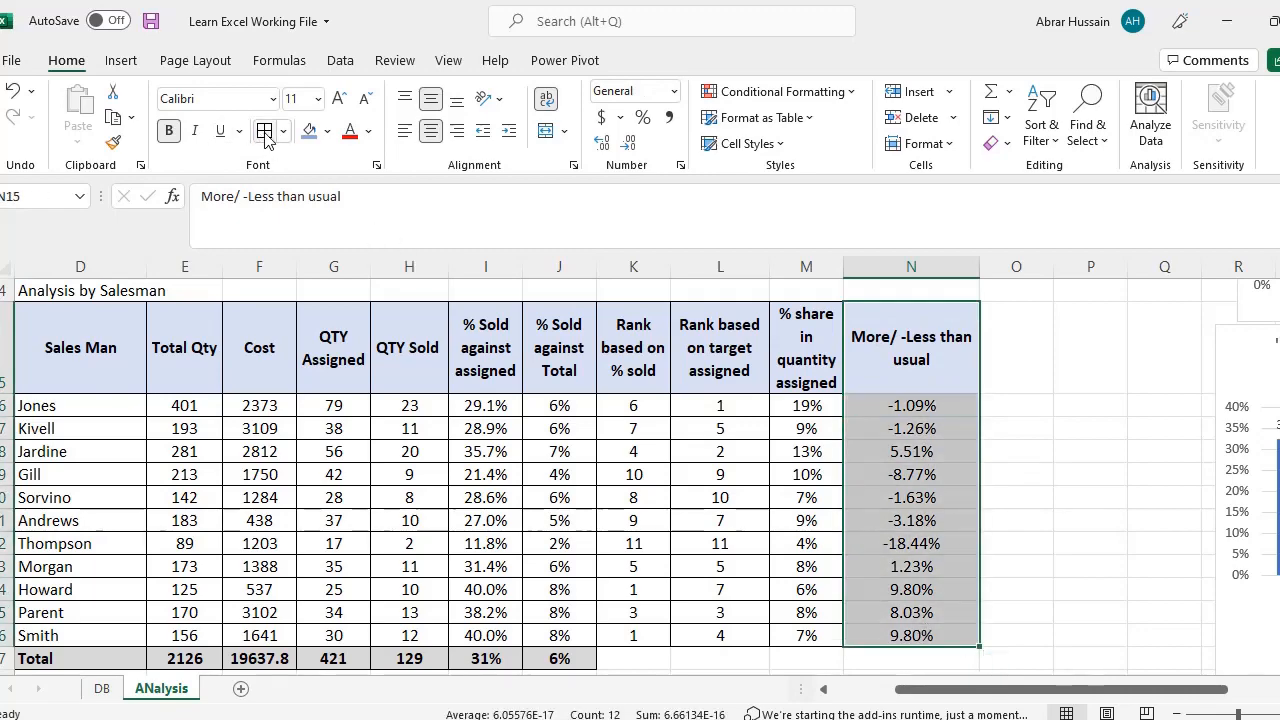
Step: Examine the By Month table, checking the year in D46, the months Jan to Dec and the Target Qty formula in E47
scroll(840, 514, up, 3)
scroll(839, 514, up, 3)
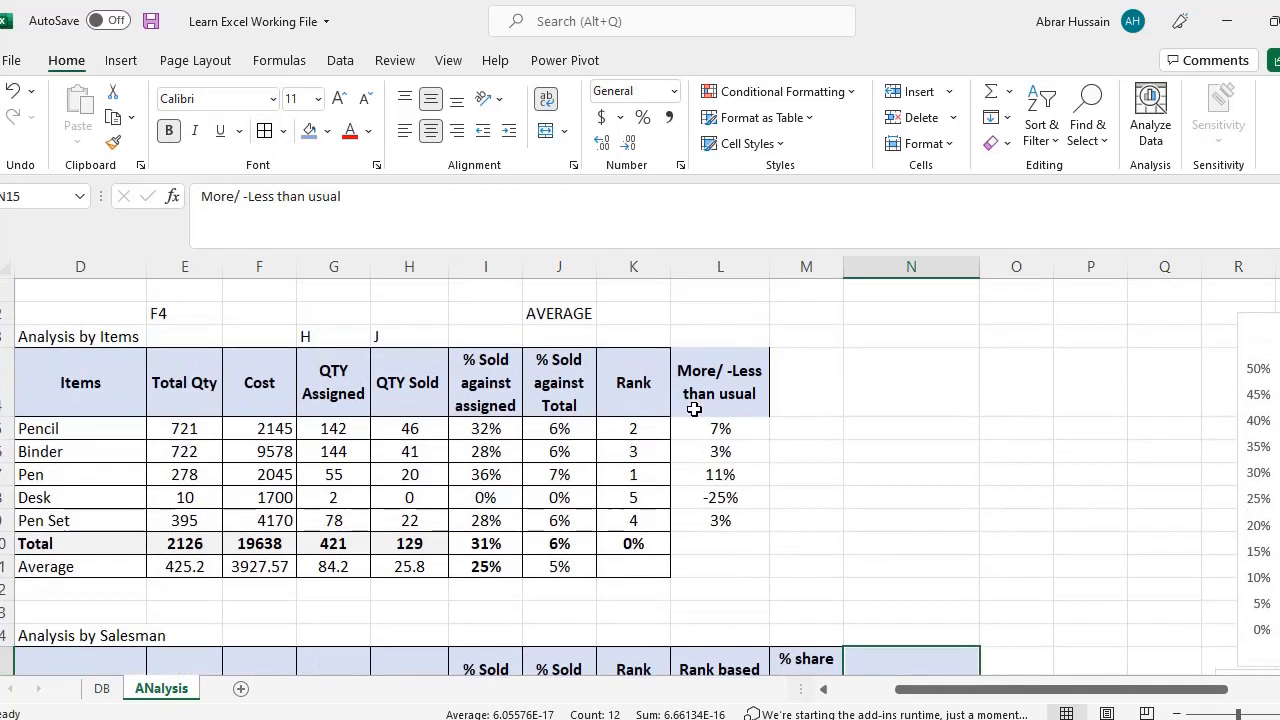
drag(1052, 697, 805, 708)
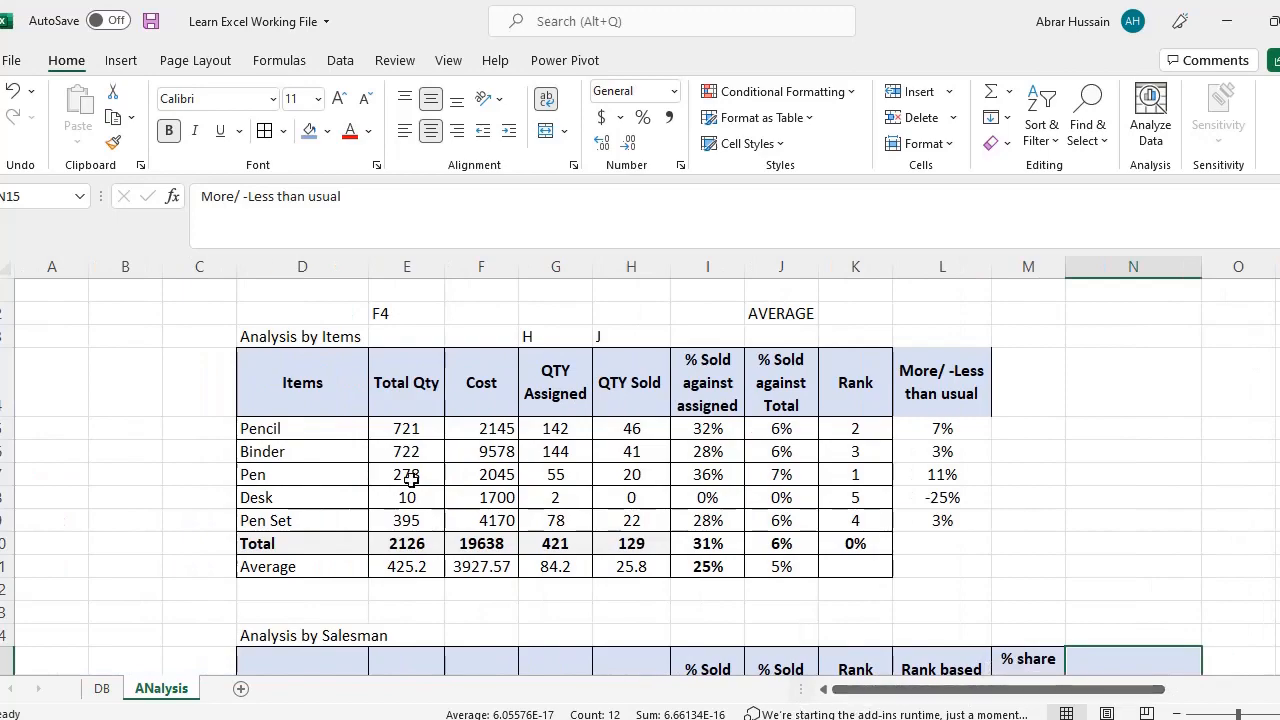
scroll(498, 457, down, 9)
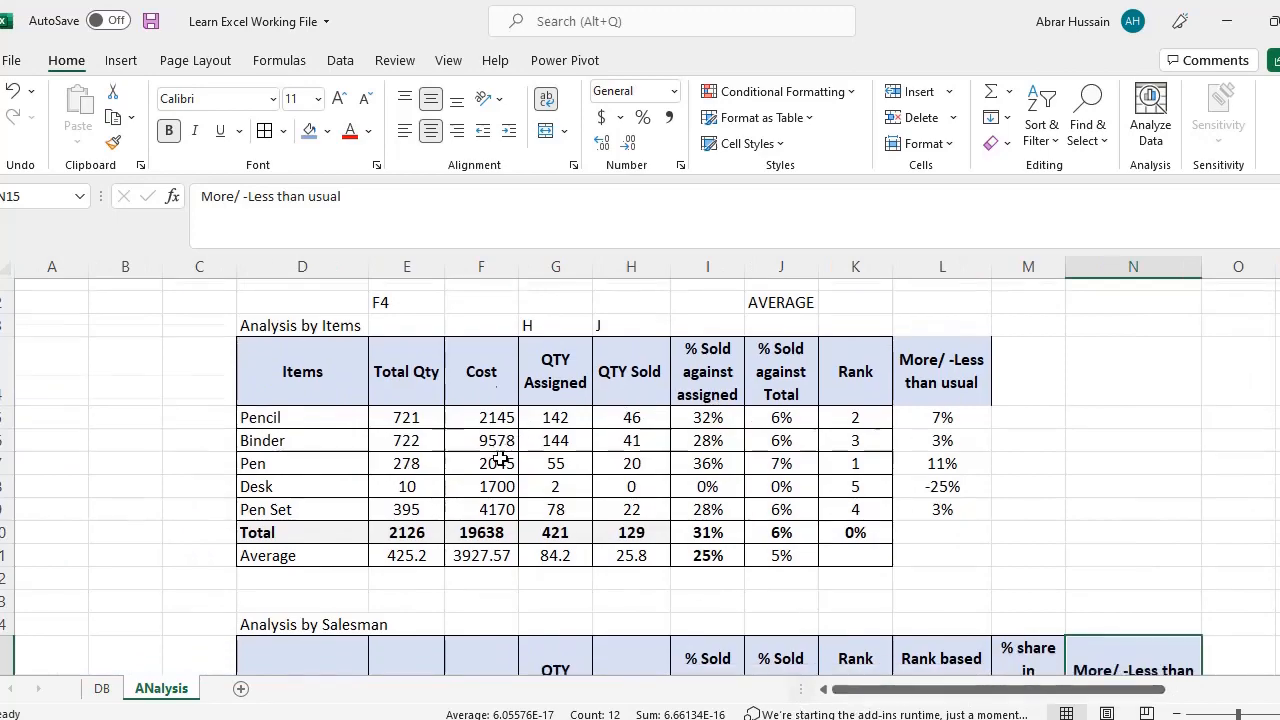
scroll(498, 457, down, 7)
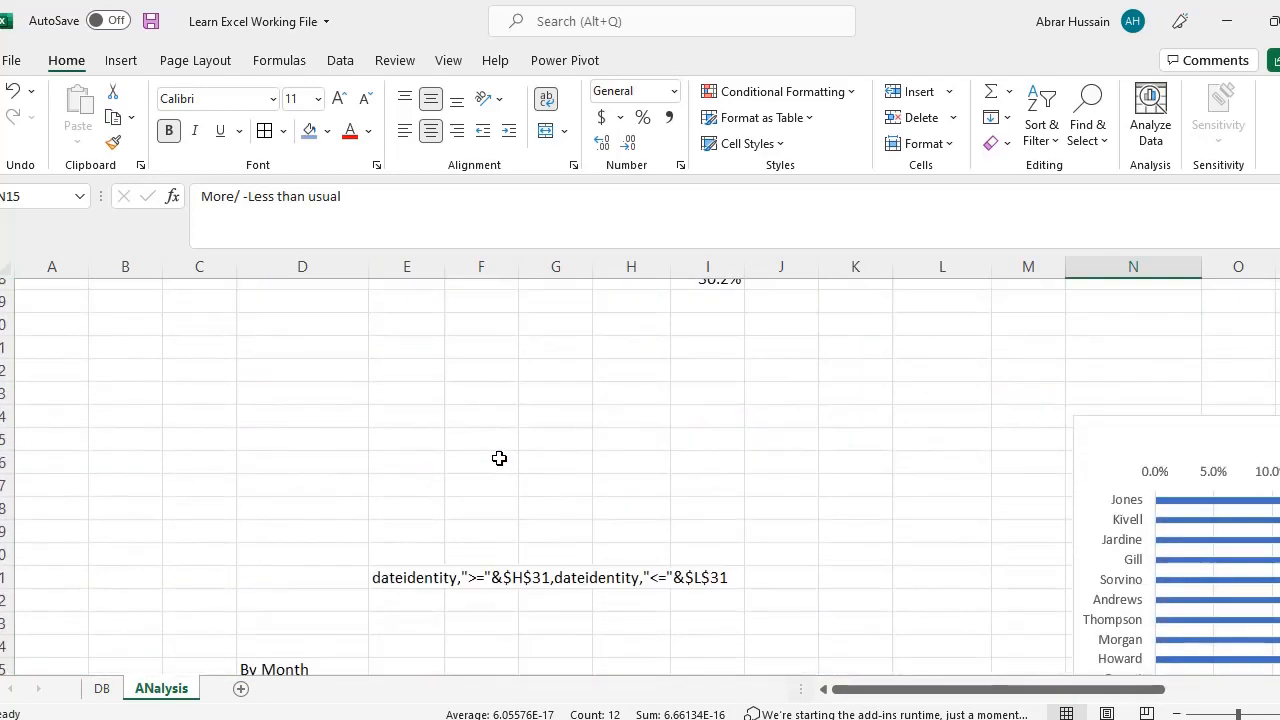
click(280, 452)
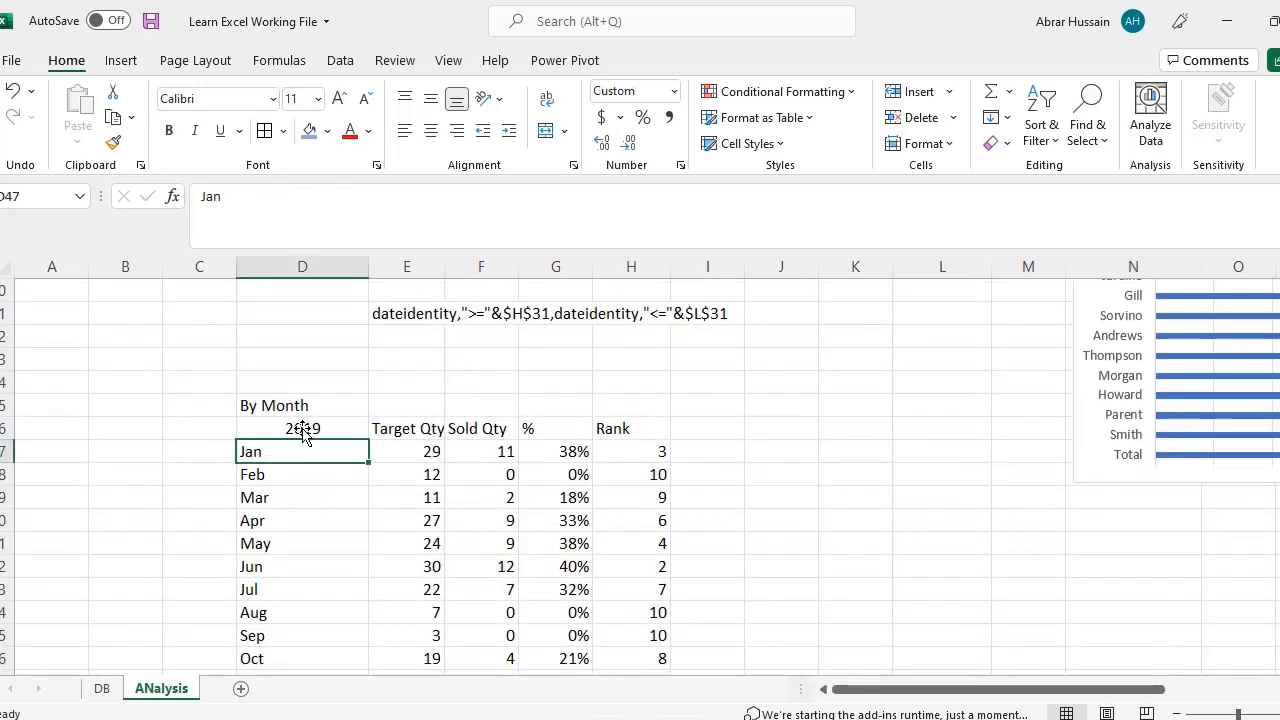
click(300, 434)
click(297, 460)
scroll(377, 490, down, 1)
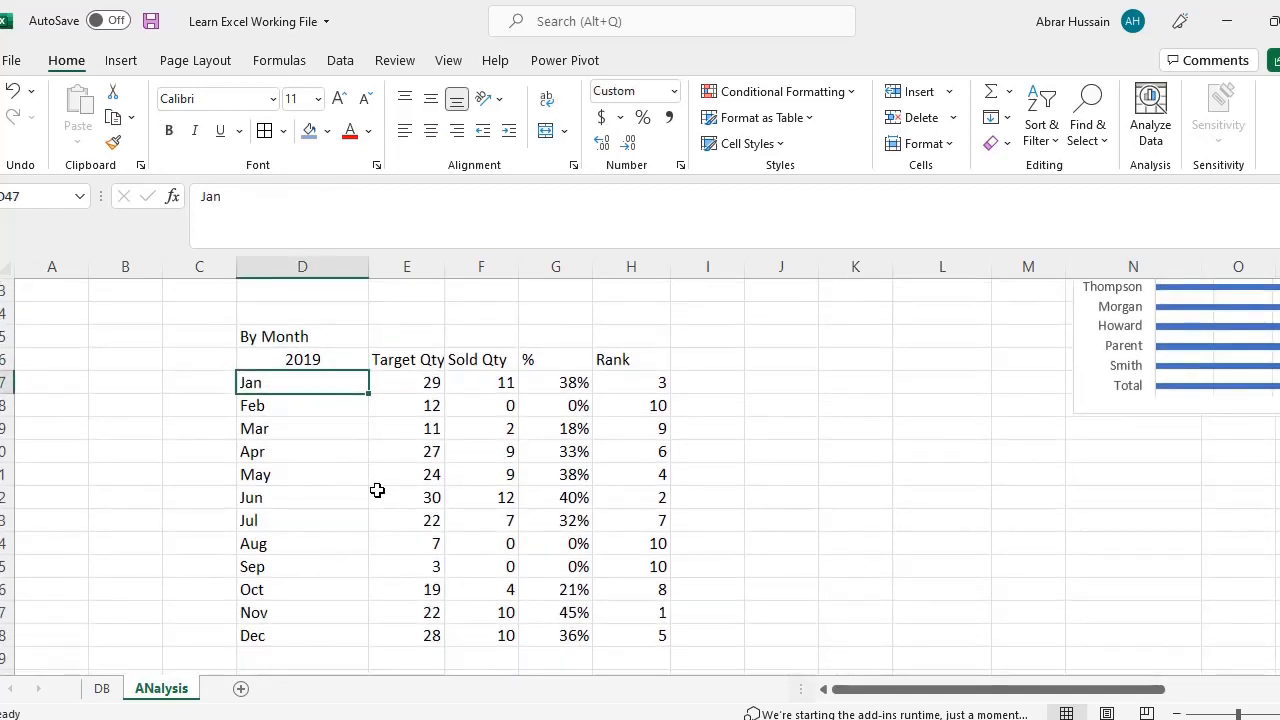
click(305, 366)
click(273, 334)
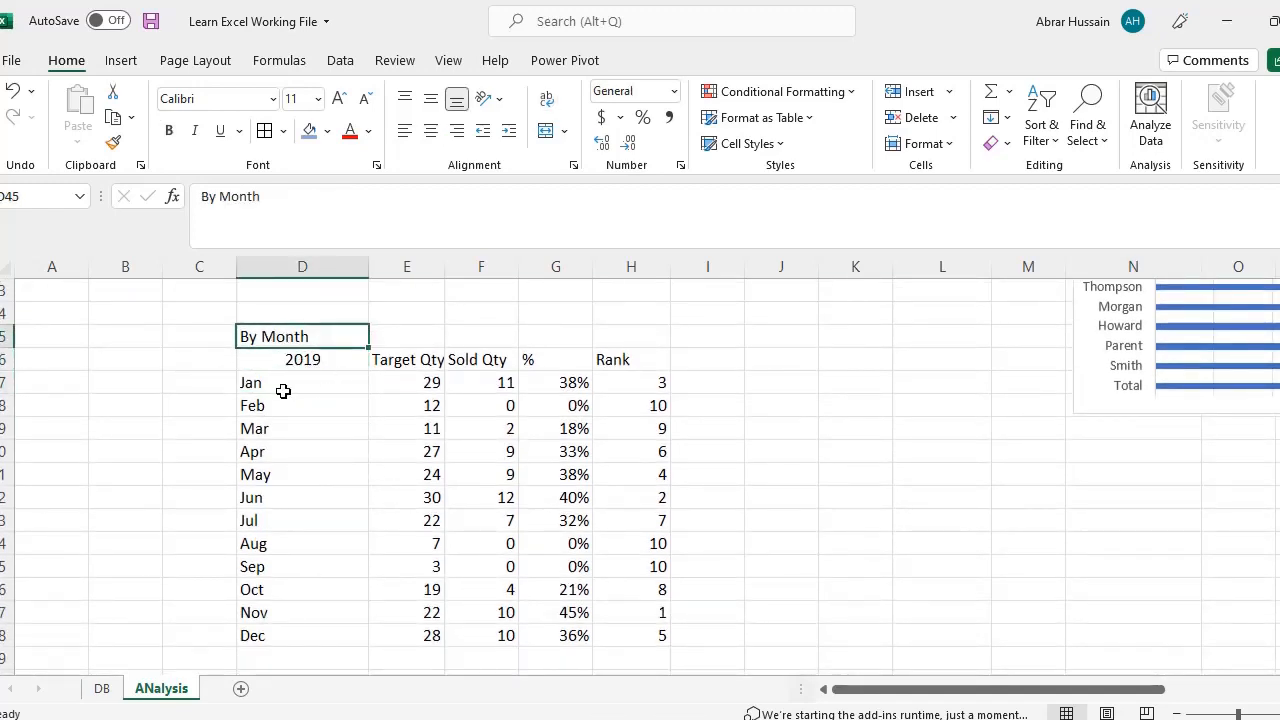
click(277, 382)
drag(274, 388, 271, 640)
click(416, 381)
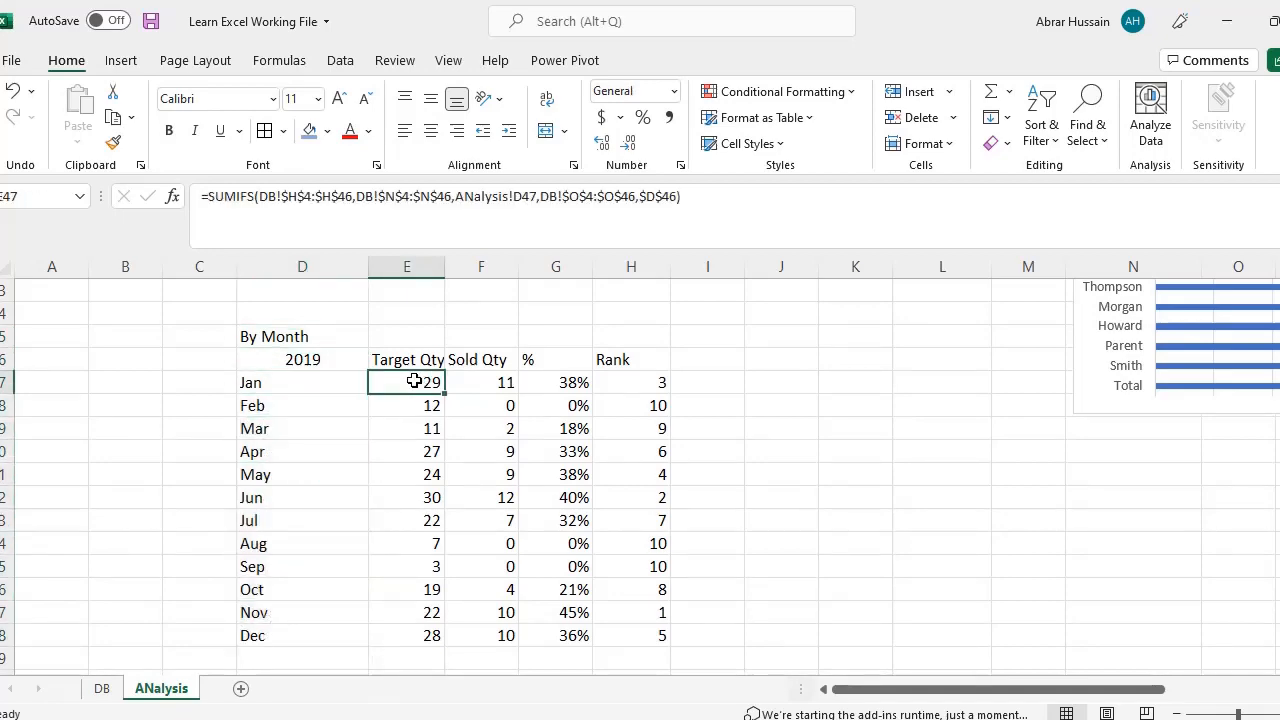
Step: Switch to the DB sheet and examine the entries in its Date column
click(102, 688)
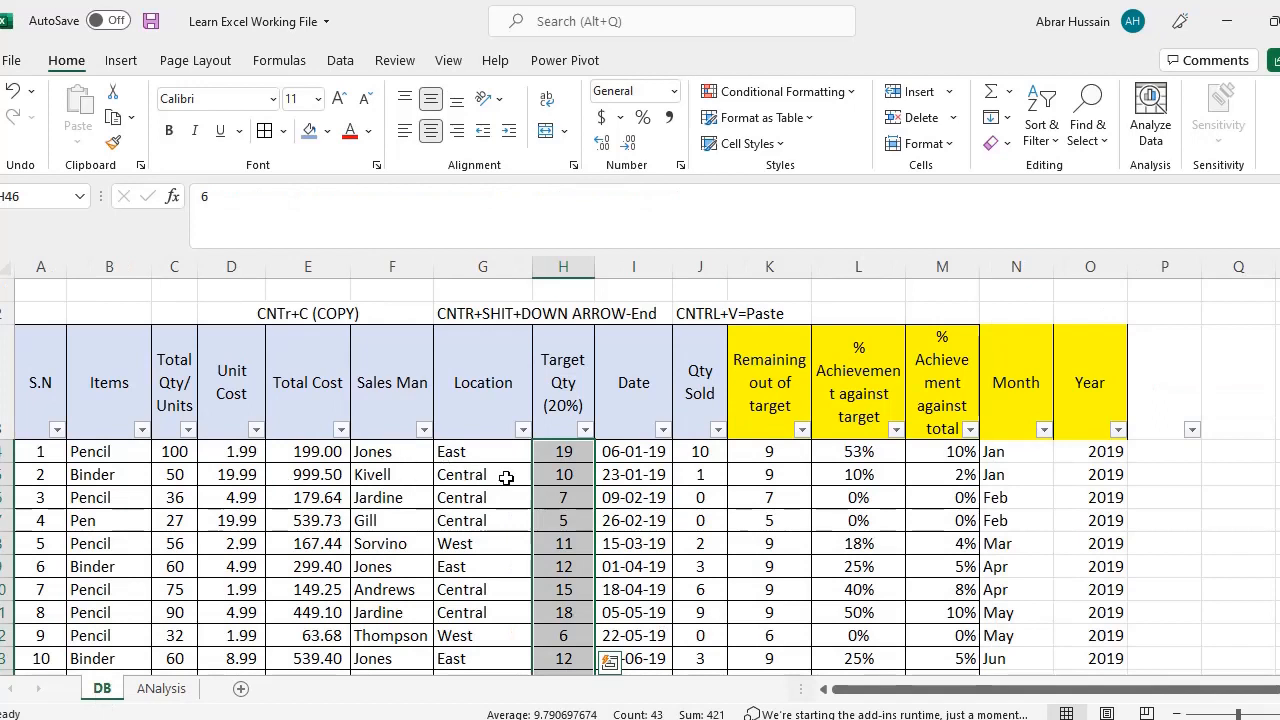
click(624, 390)
click(650, 450)
click(640, 497)
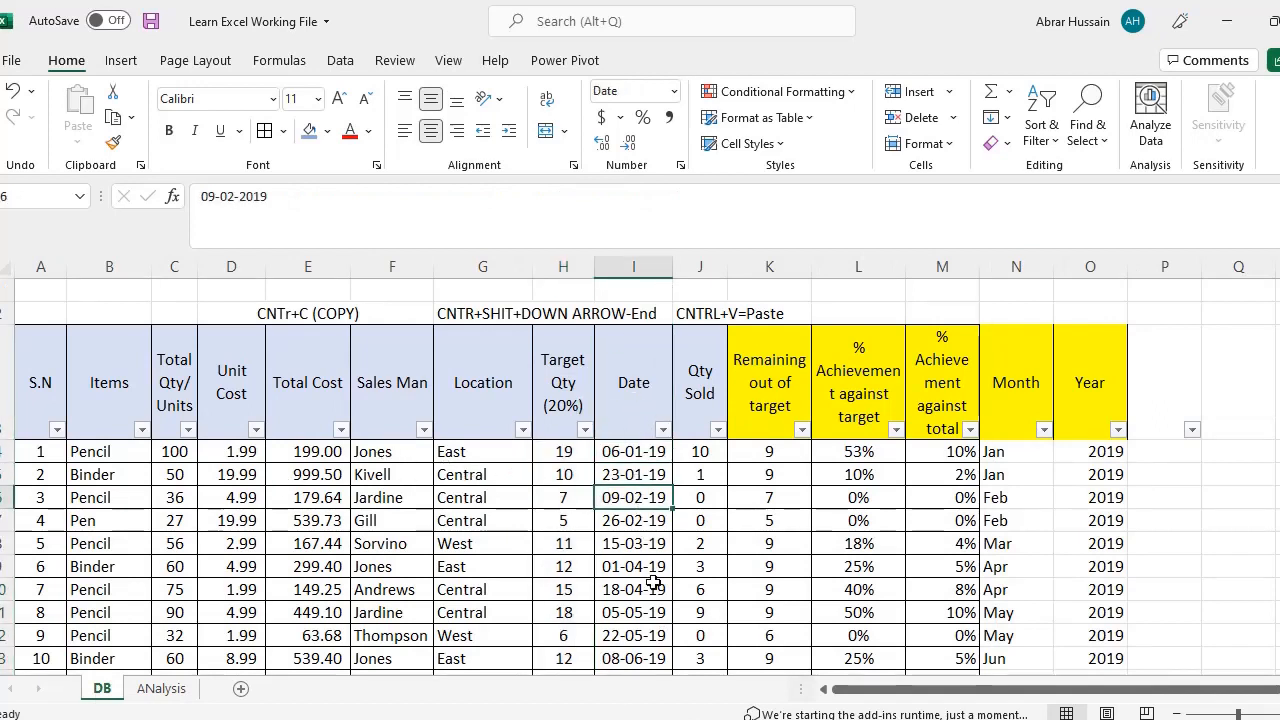
Step: Examine the first dates in the Date column and the formulas behind the Month and Year columns in N4 and O4
click(640, 520)
click(645, 452)
click(635, 497)
click(640, 452)
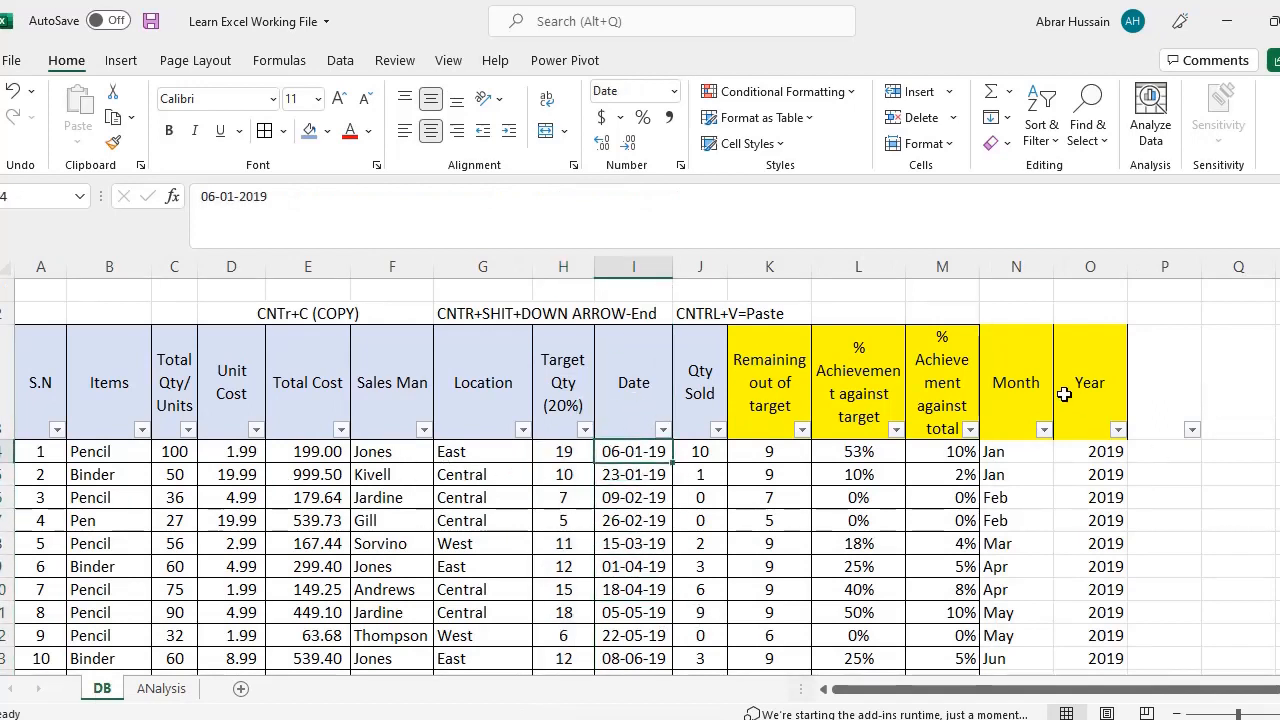
click(1008, 395)
click(1016, 452)
click(1078, 400)
click(1087, 451)
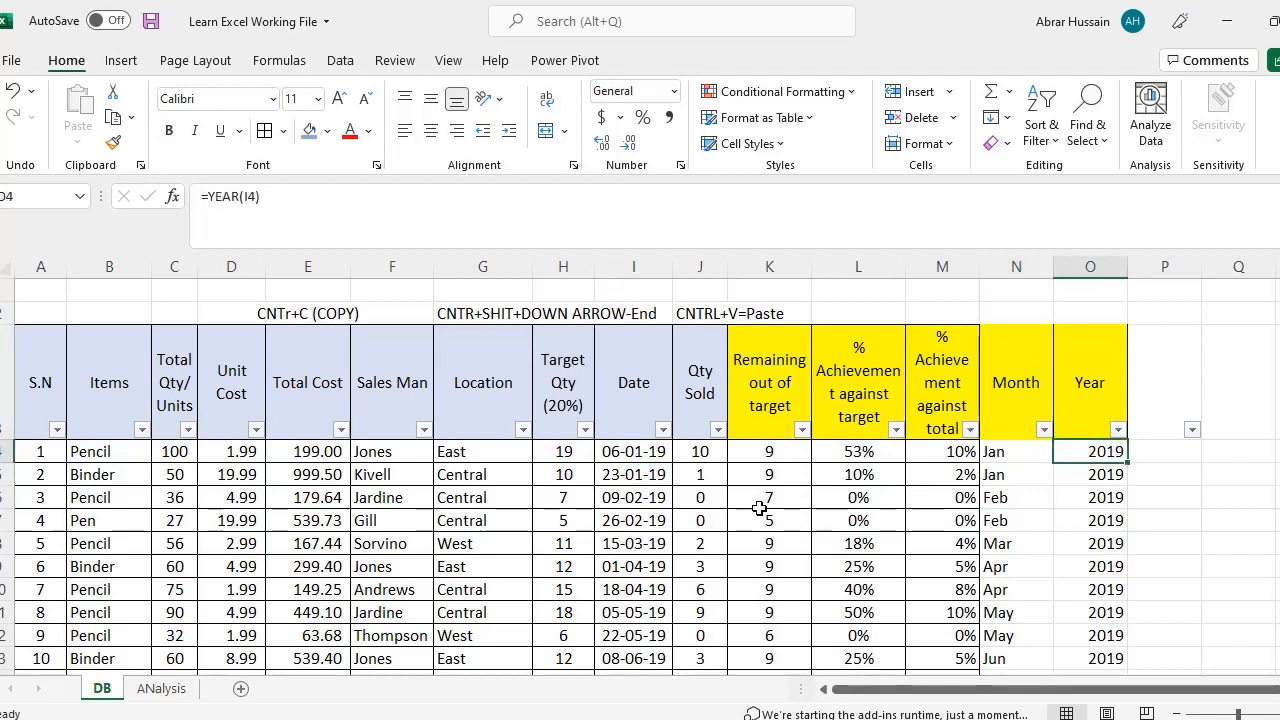
Step: Check which years the Date column's filter list offers, and inspect the first record's Month and Year cells, N4:O4
click(663, 430)
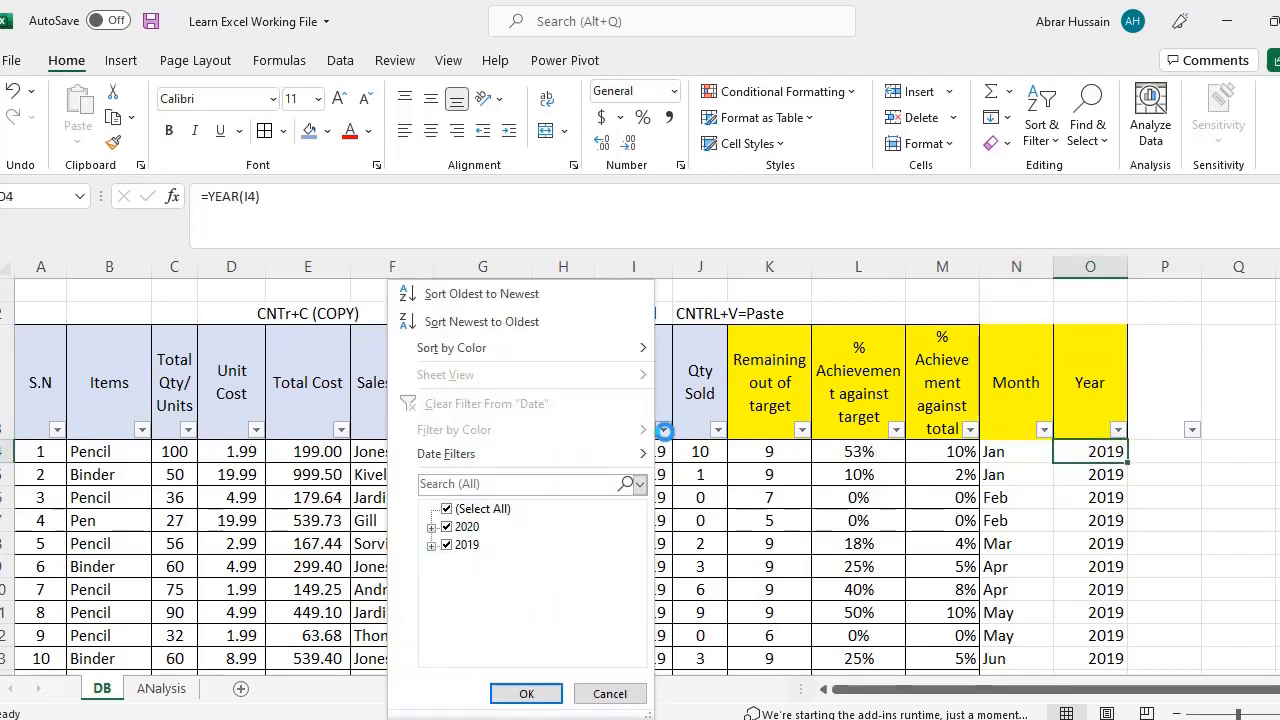
click(663, 430)
click(1024, 454)
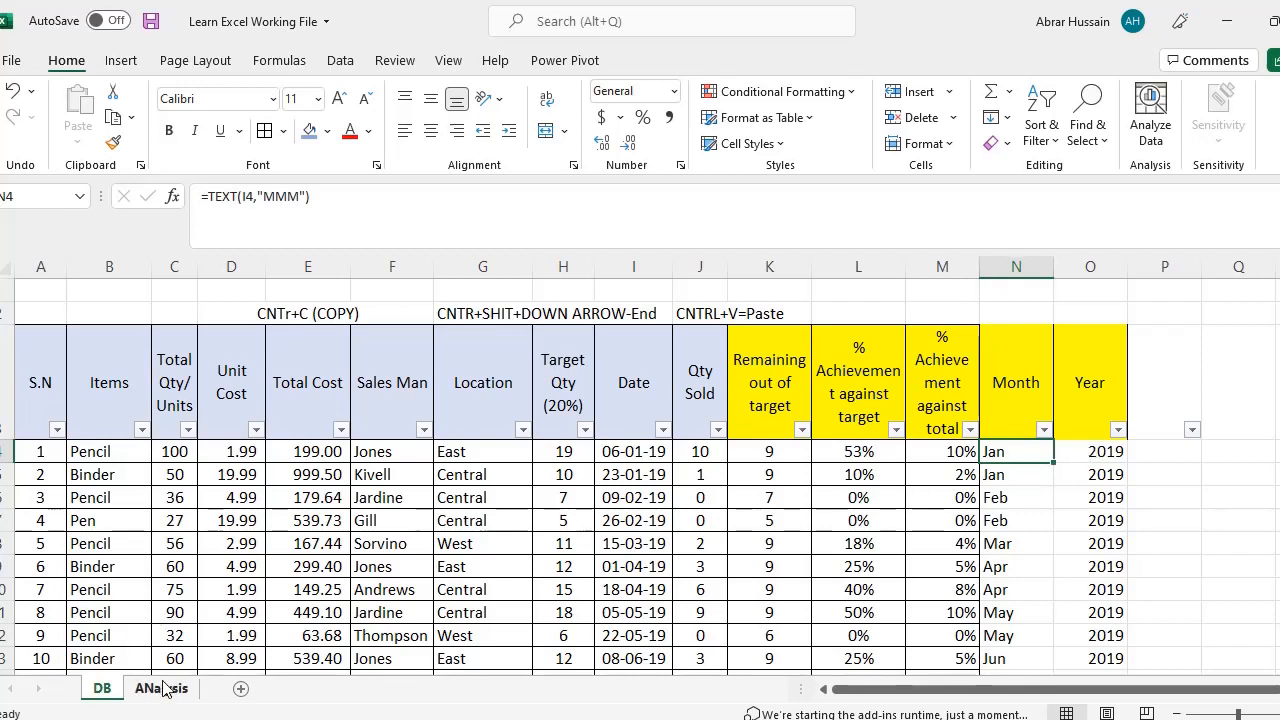
drag(1008, 454, 1062, 454)
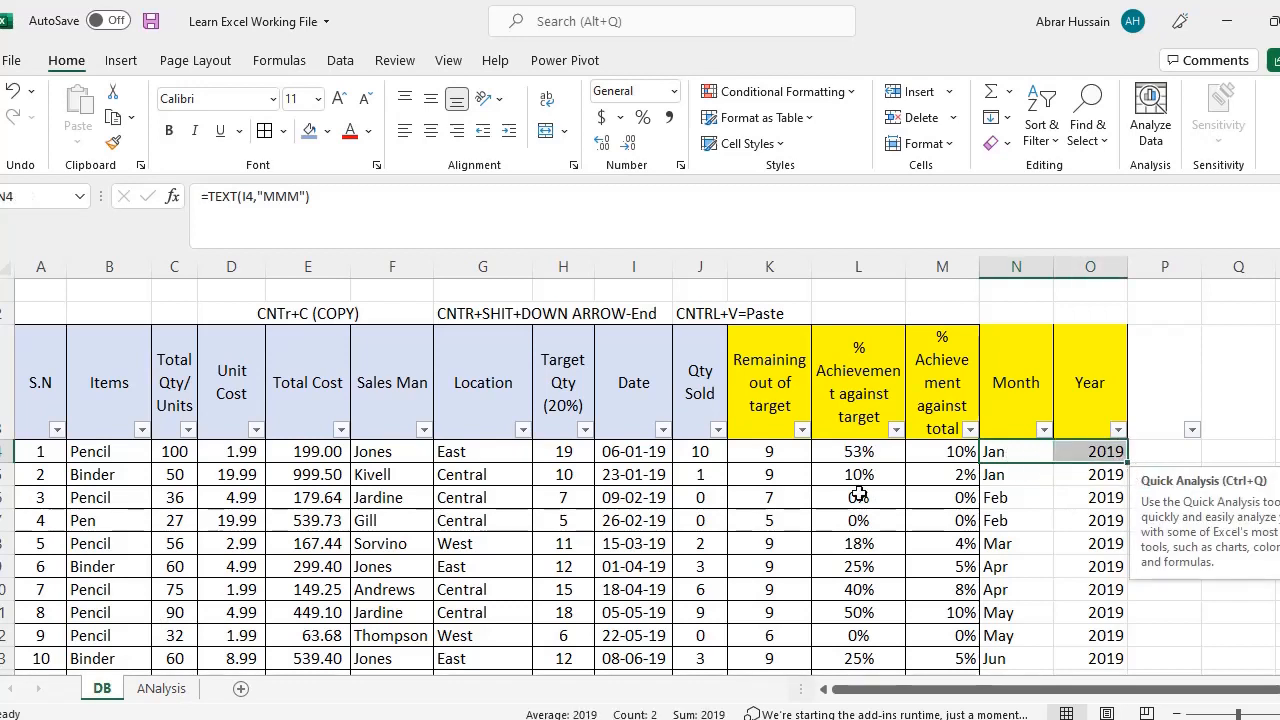
Step: Return to the ANalysis sheet and examine the arguments of the Jan Target Qty SUMIFS formula in E47 and the month labels
click(158, 690)
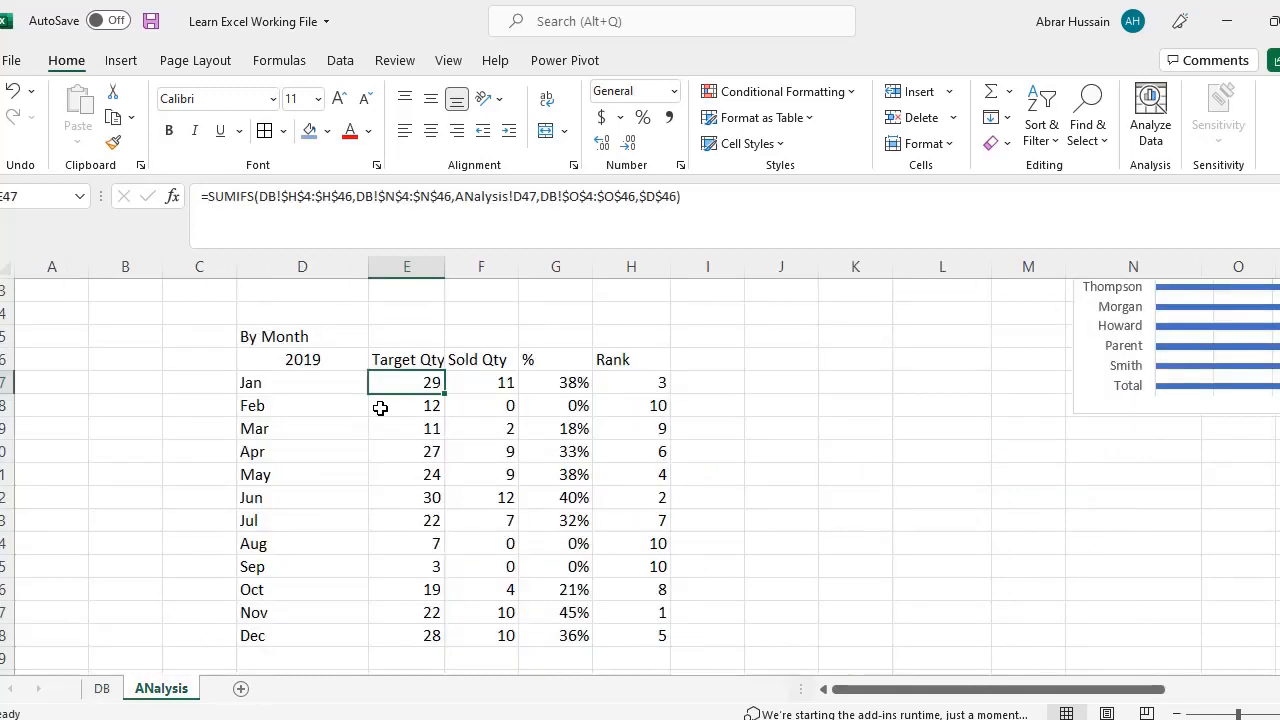
double_click(423, 382)
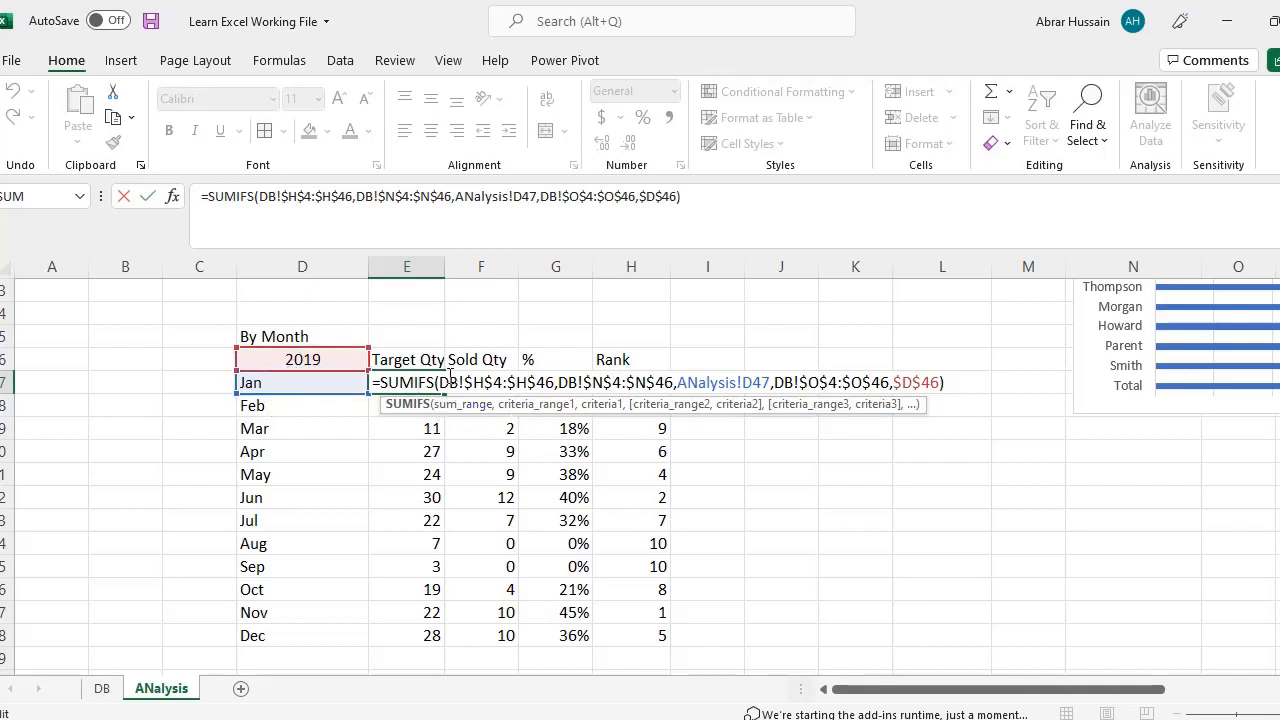
drag(440, 382, 953, 381)
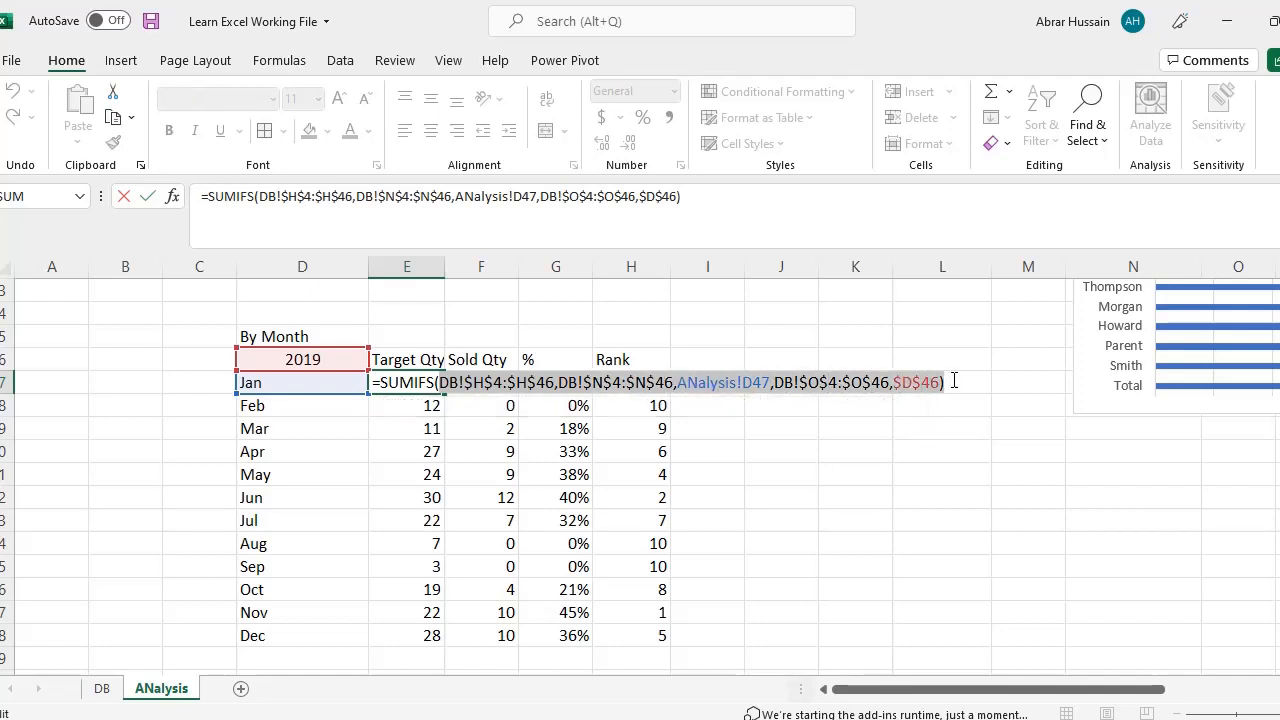
key(Escape)
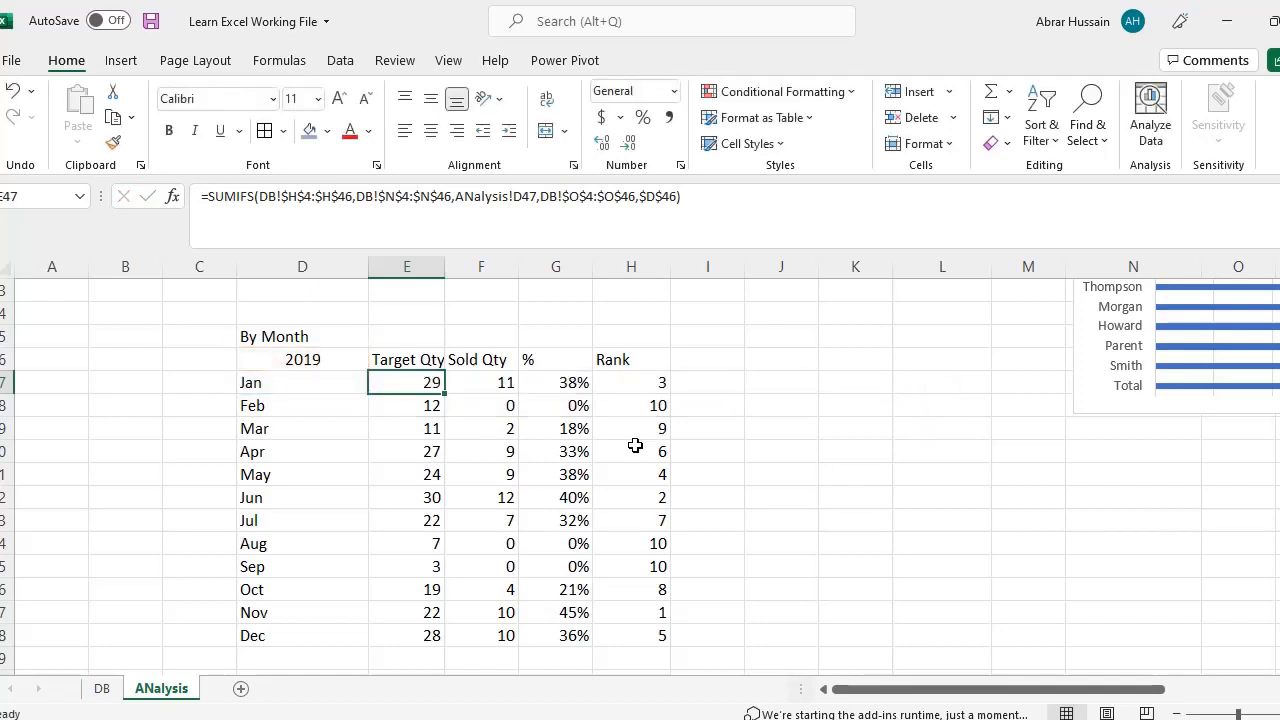
drag(266, 383, 262, 566)
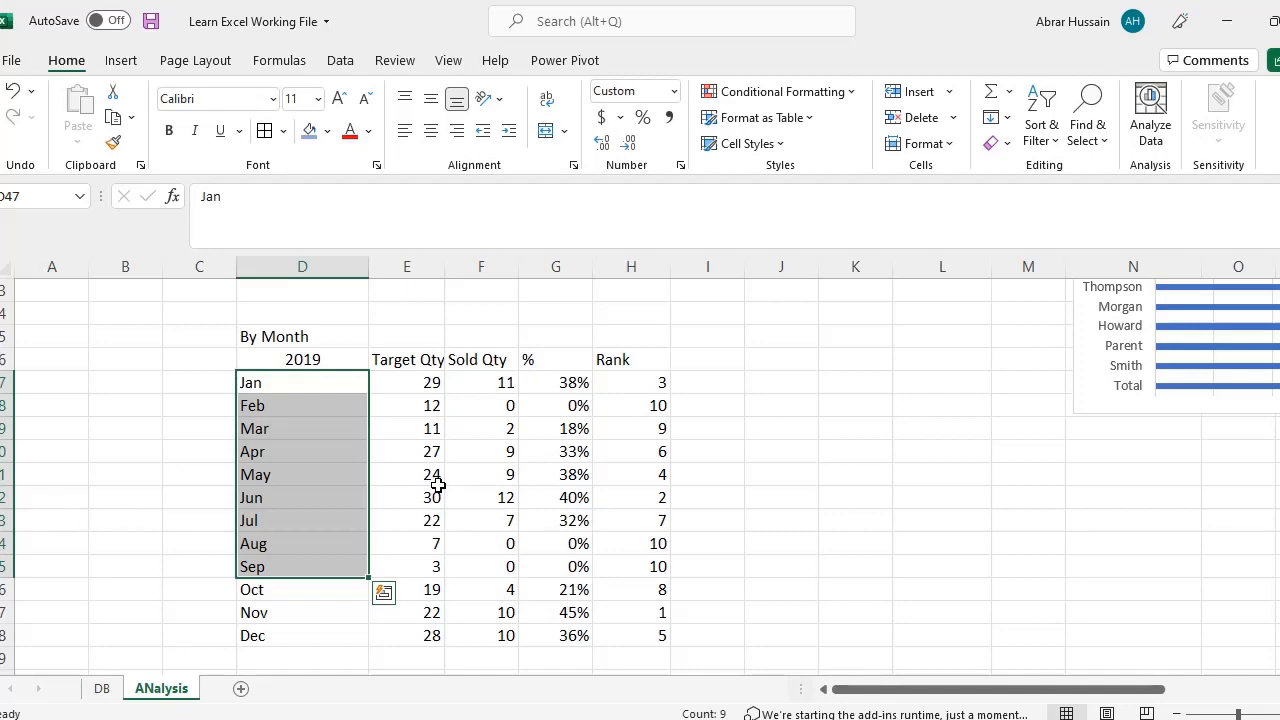
Step: Review the Analysis by Items and Analysis by Salesman tables, highlighting their headers and main figures
scroll(432, 486, up, 14)
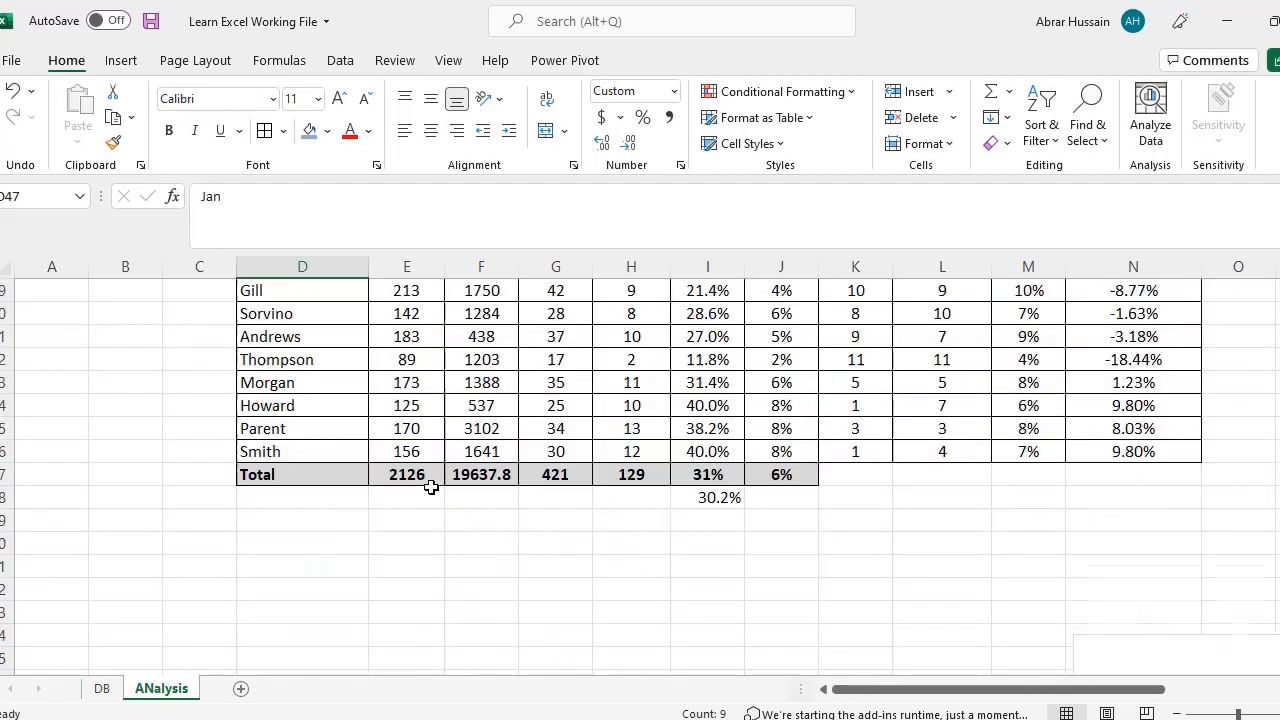
click(365, 400)
drag(367, 400, 837, 554)
click(317, 386)
drag(306, 355, 831, 557)
scroll(365, 509, down, 2)
scroll(365, 509, down, 2)
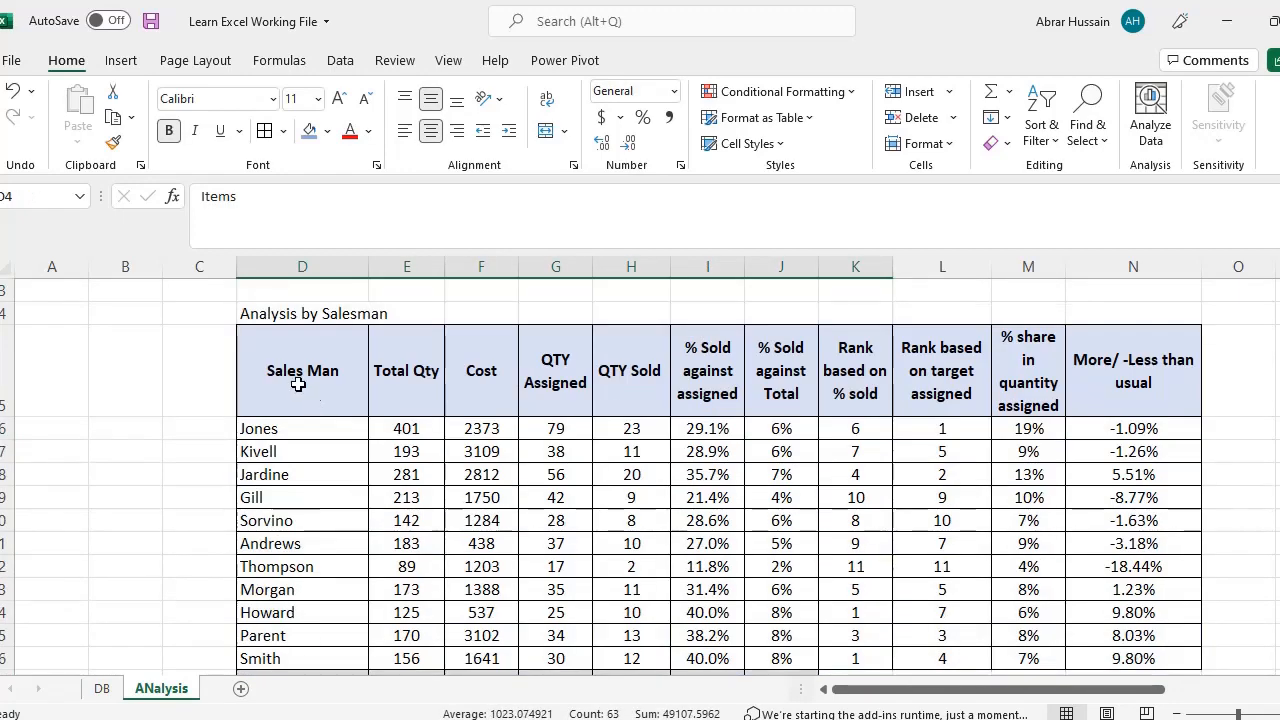
drag(297, 380, 697, 562)
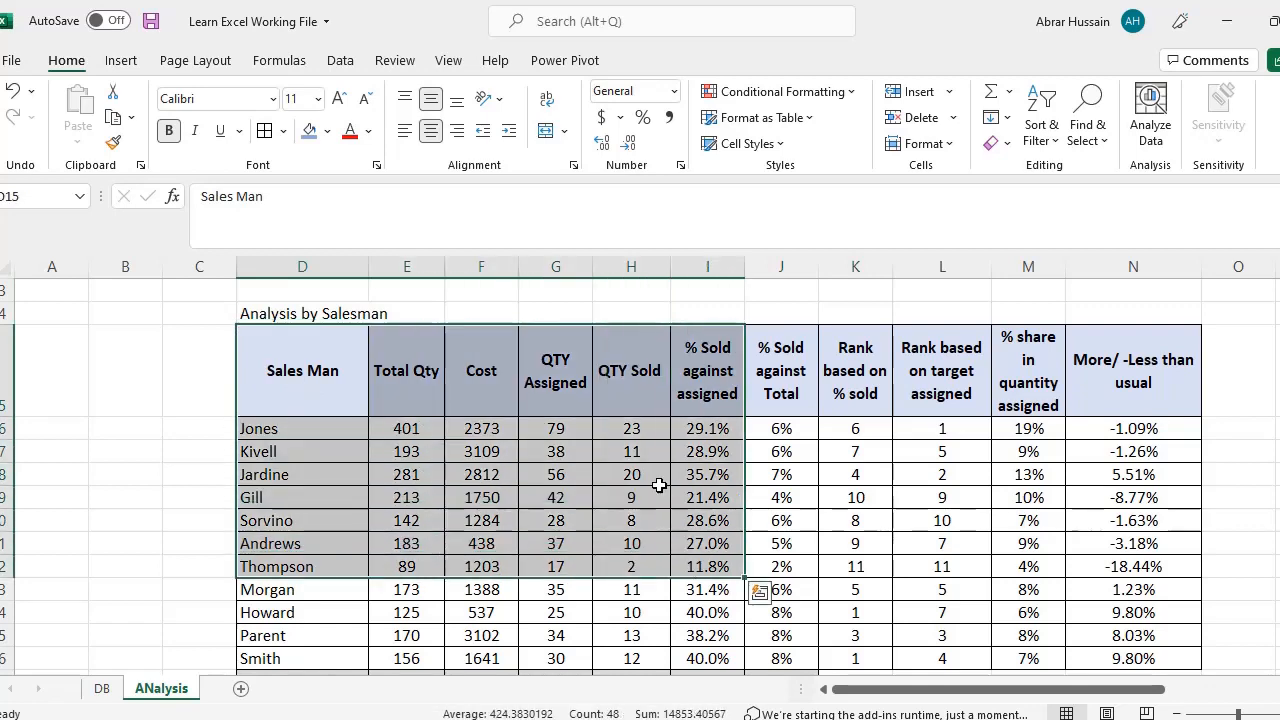
scroll(654, 486, up, 4)
drag(277, 363, 808, 563)
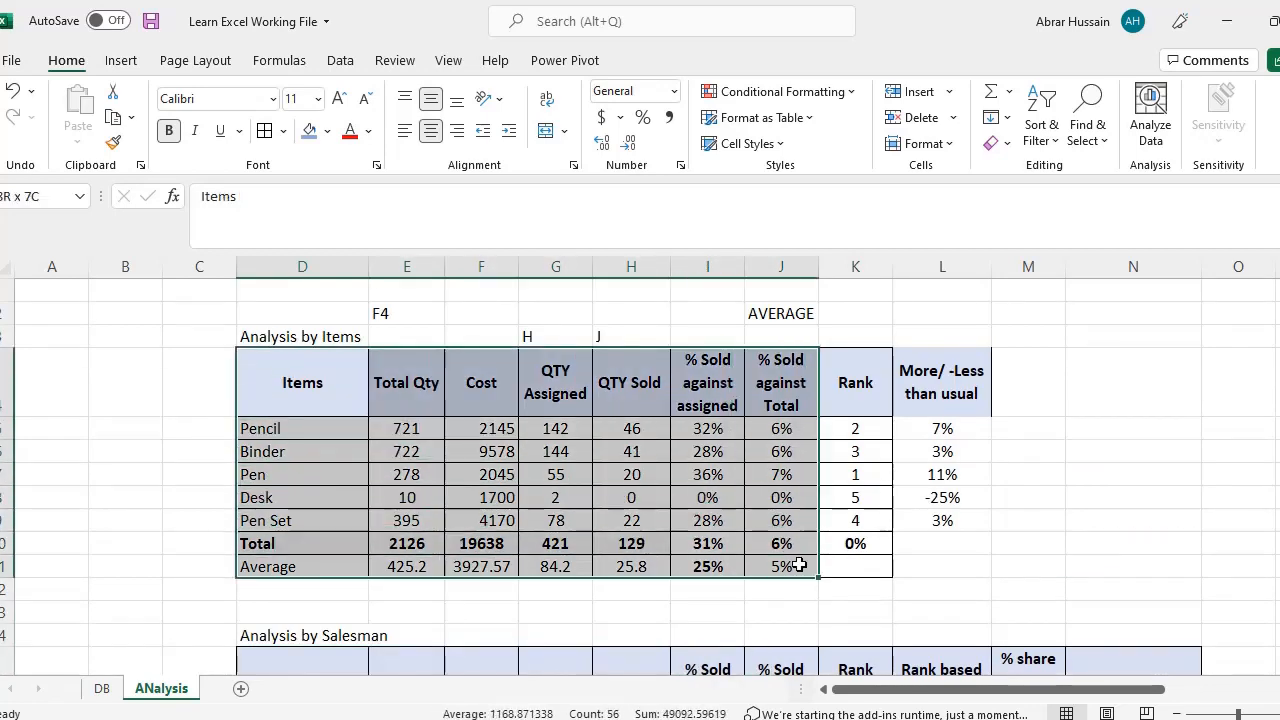
scroll(380, 420, down, 4)
drag(297, 437, 735, 590)
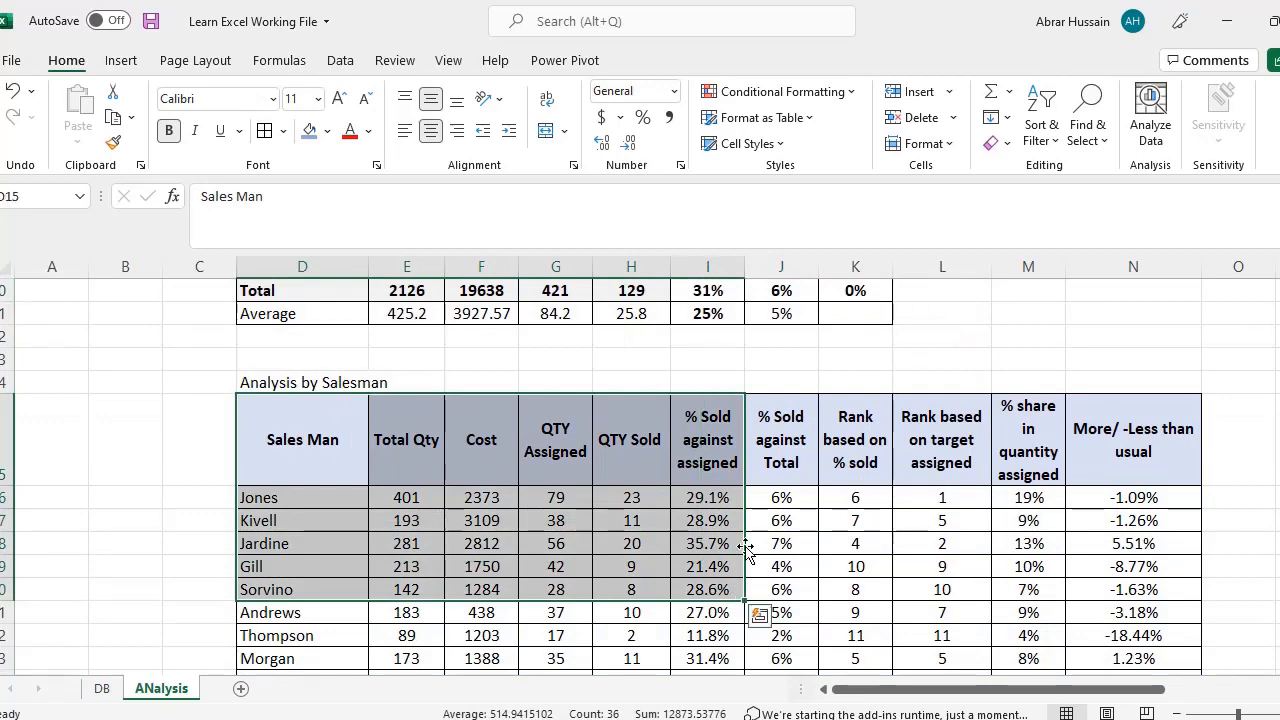
scroll(745, 543, down, 1)
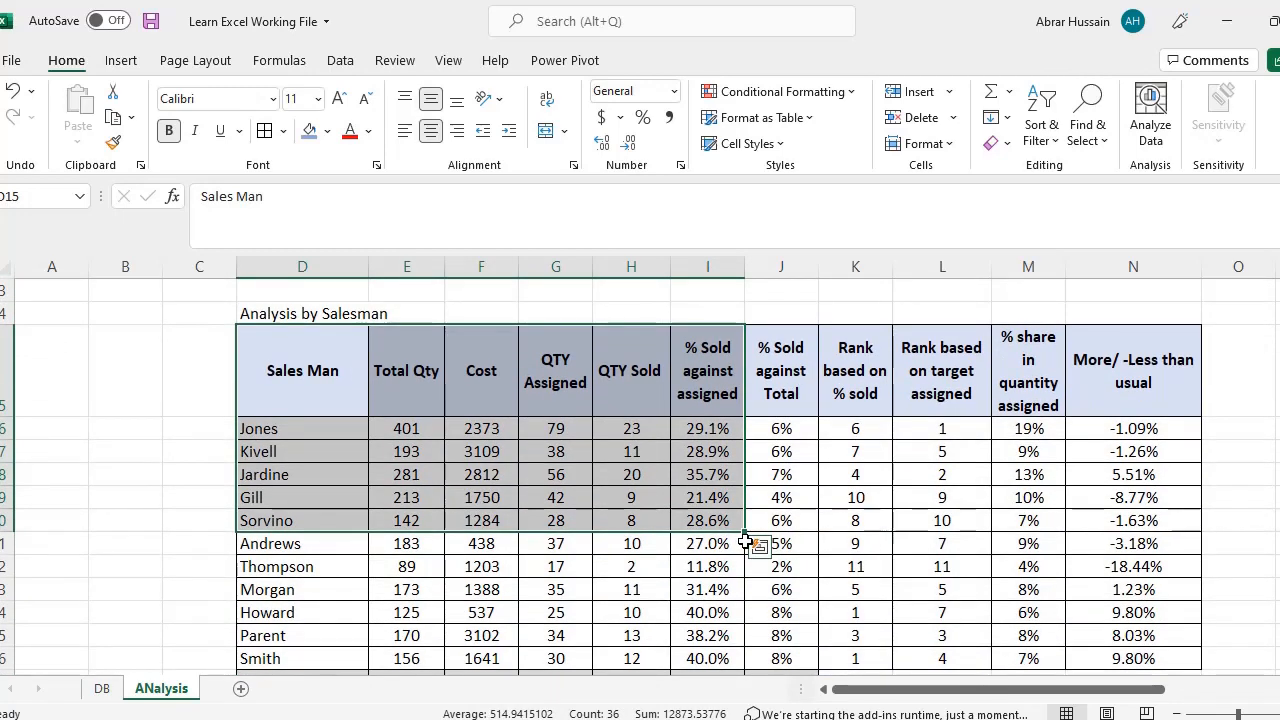
scroll(745, 543, down, 5)
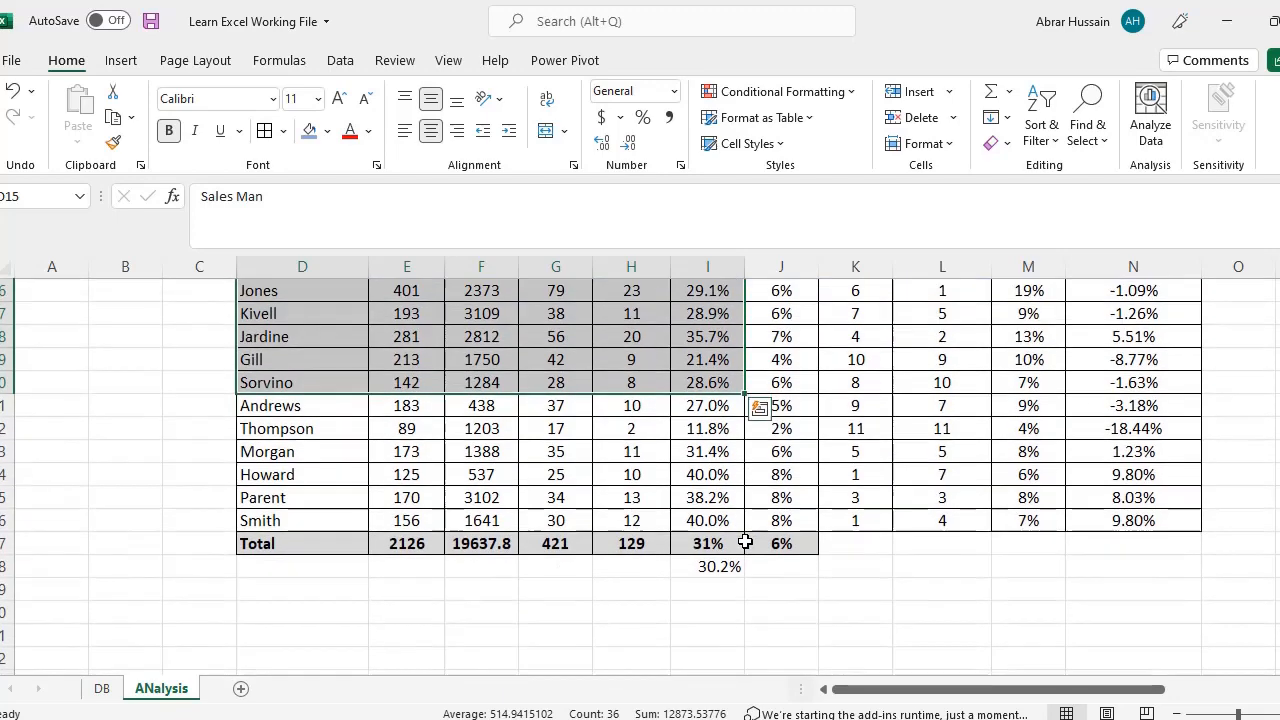
Step: Copy the date-range criteria text from E61, above the Start date and End date table
scroll(458, 525, down, 10)
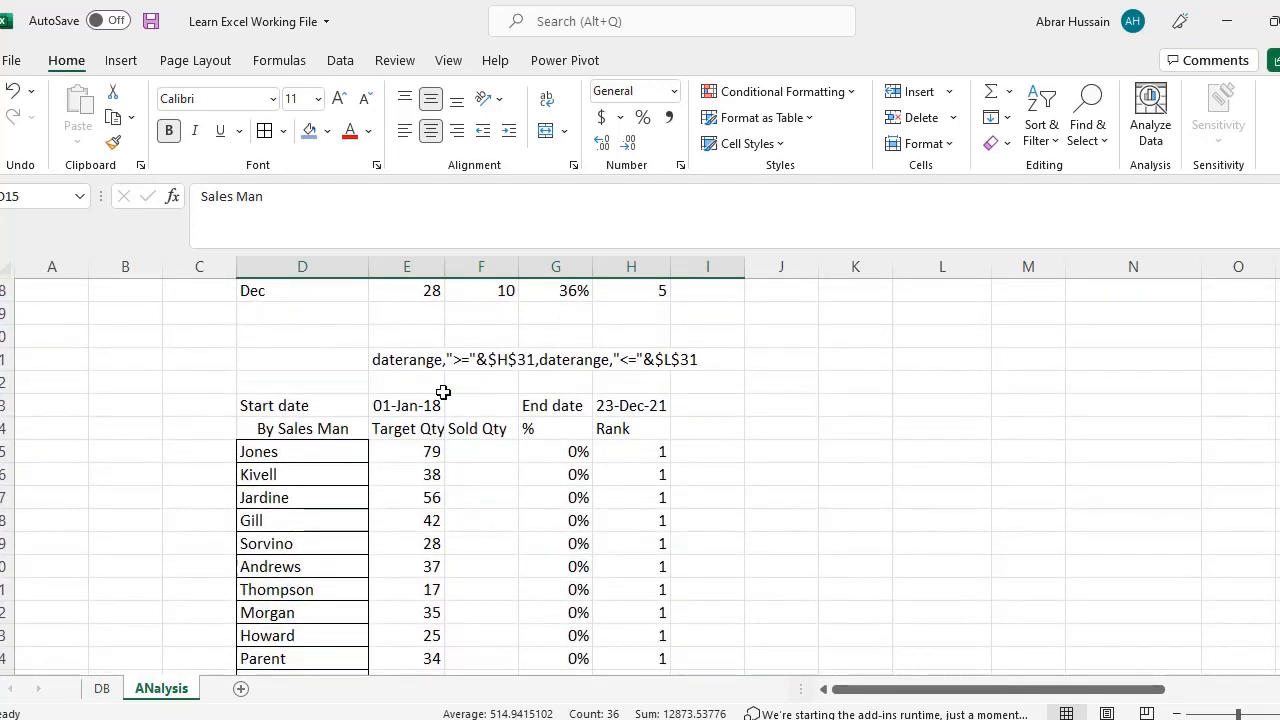
click(398, 358)
key(F2)
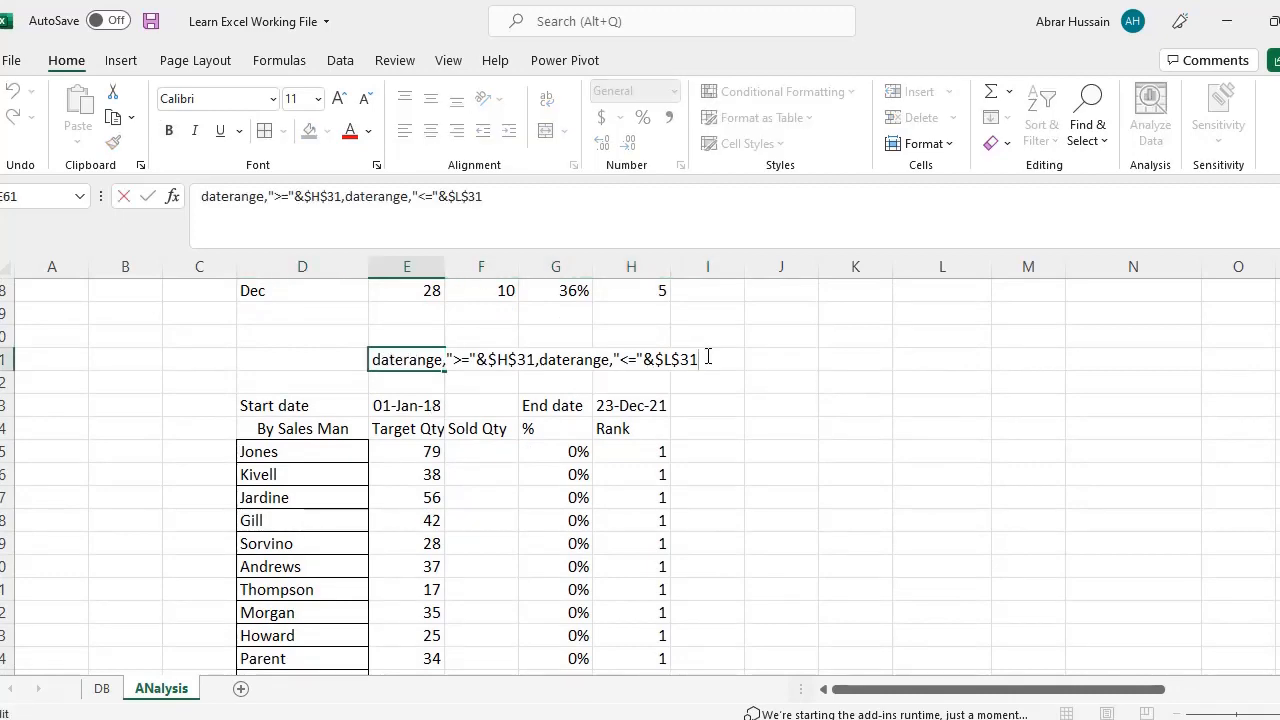
key(shift+Home)
key(ctrl+c)
click(495, 401)
Step: Switch to the Session 4 Detail Working document in Word and paste the criteria below the recap bullet, headed "Start Date and End date"
key(alt+Tab)
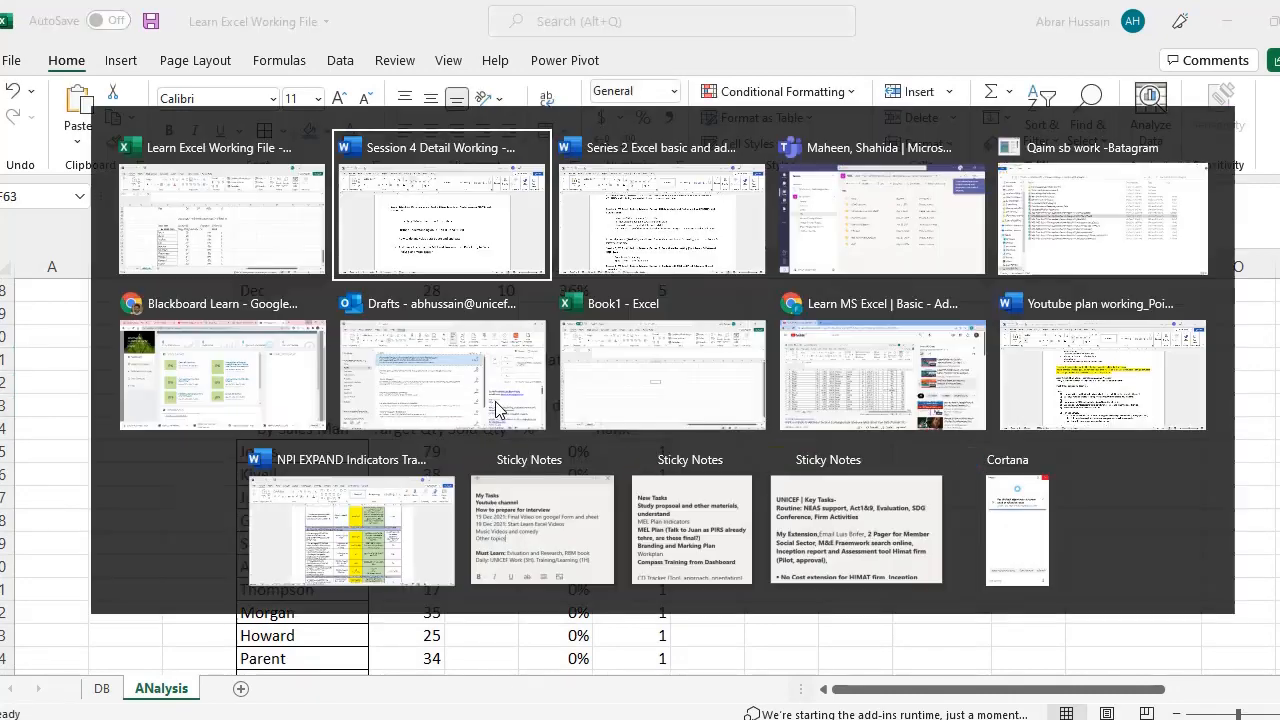
key(Tab)
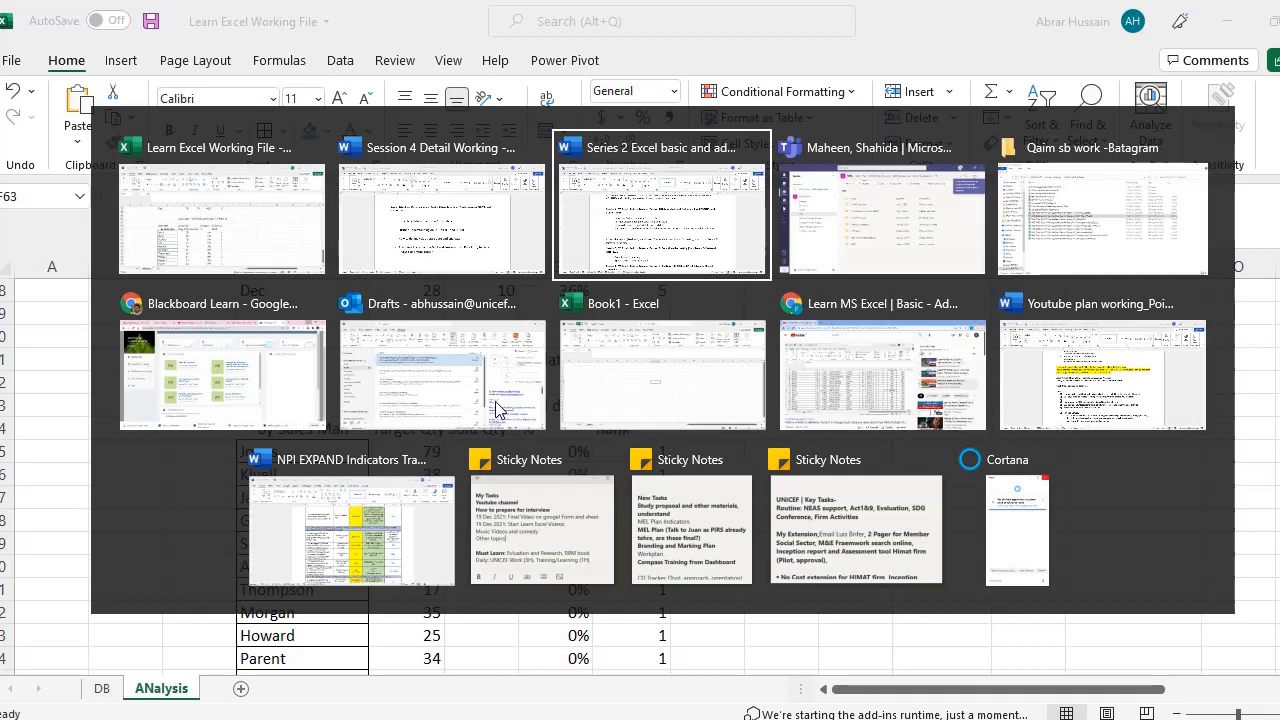
key(shift+Tab)
scroll(383, 538, down, 5)
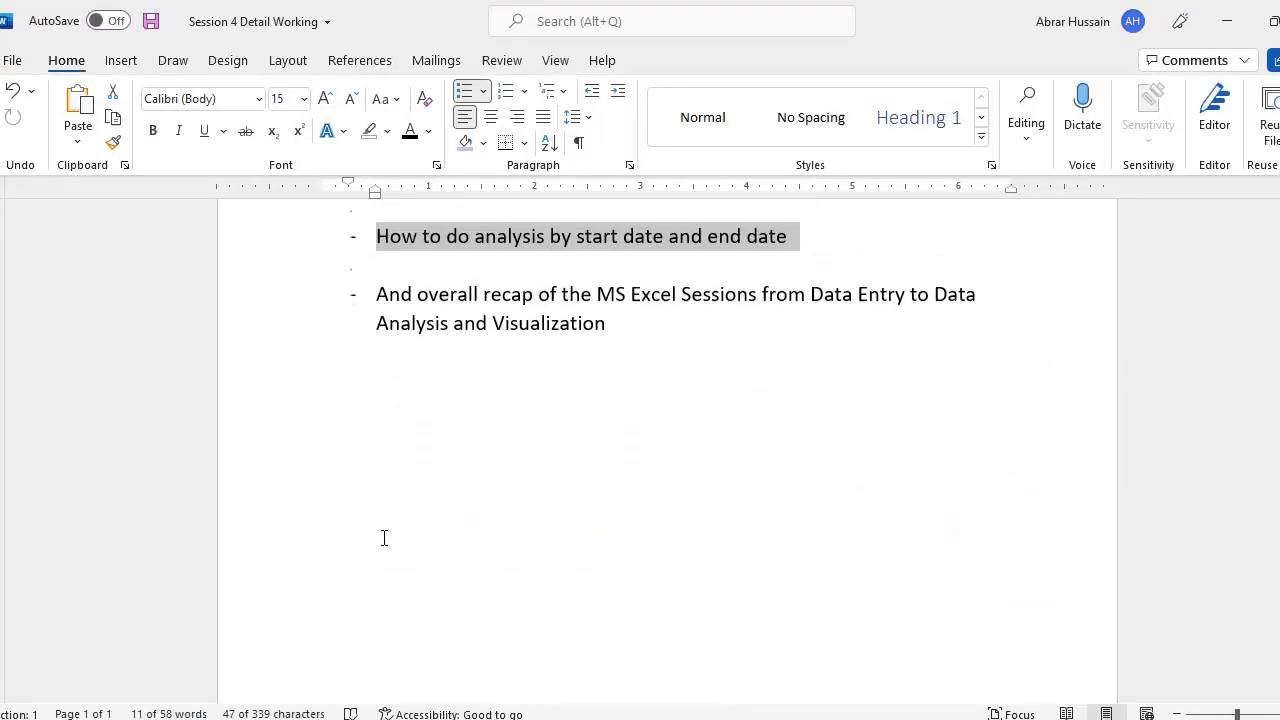
scroll(383, 538, down, 1)
click(895, 342)
key(ctrl+v)
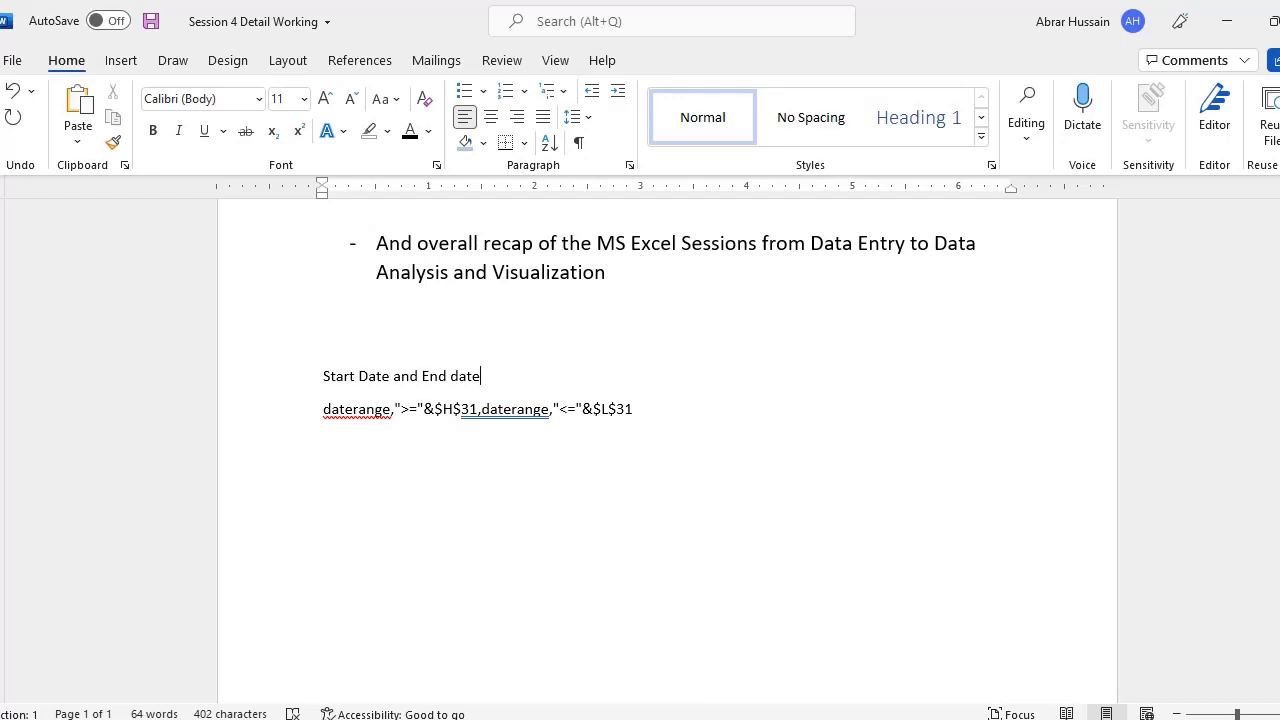
Step: Examine the start-date half of the criteria line part by part: daterange, the ">="& operator and the $H$31 reference
key(ctrl+shift+Right)
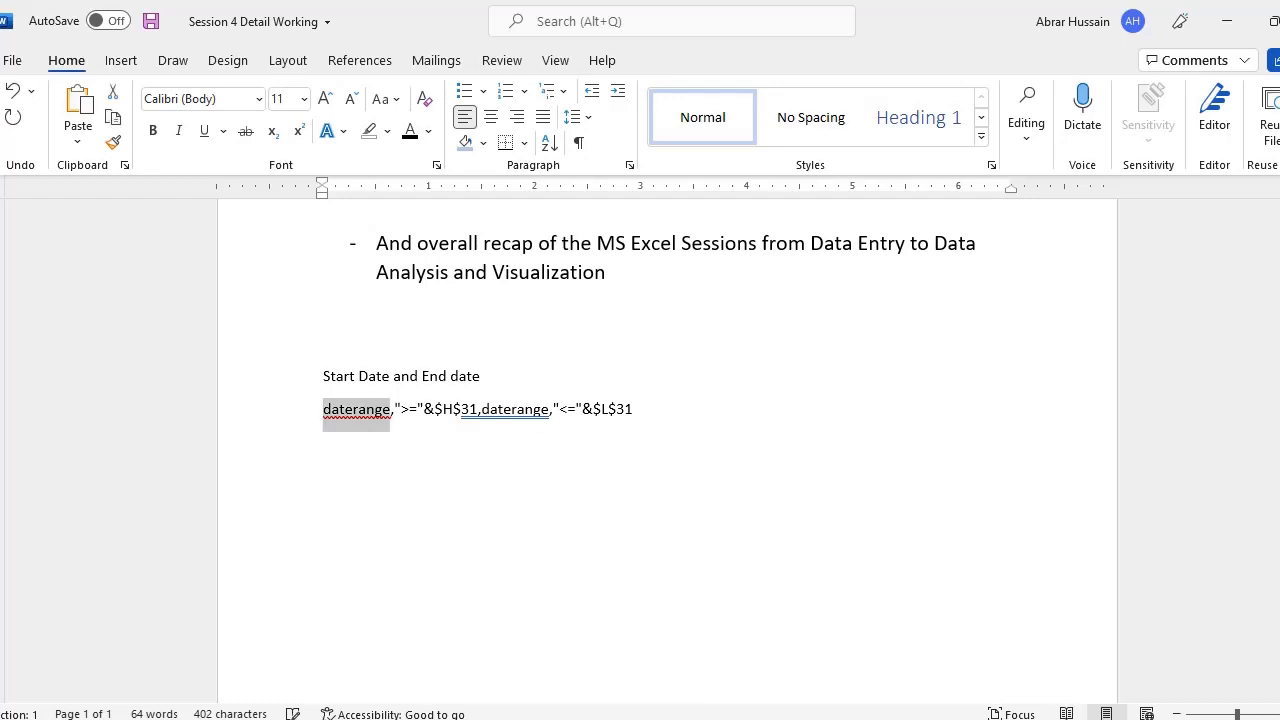
key(Right)
key(Right)
key(ctrl+shift+Right)
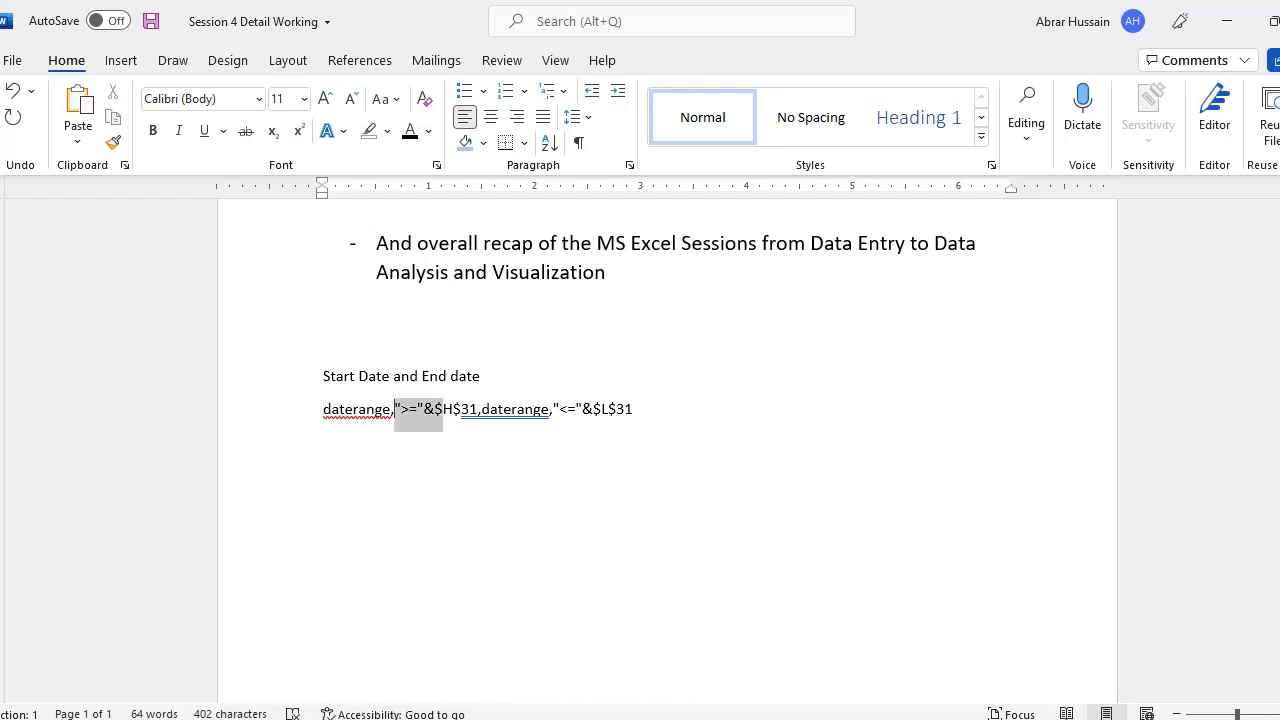
scroll(445, 442, up, 7)
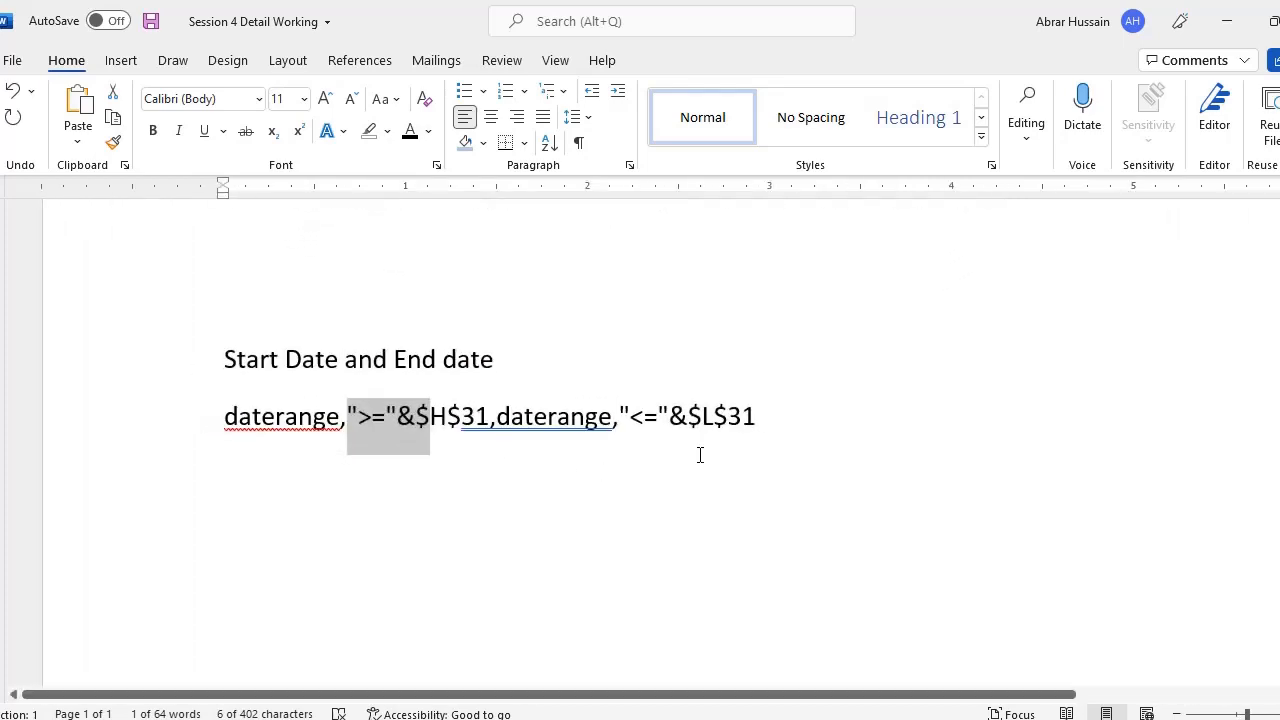
key(Left)
key(ctrl+shift+Right)
key(shift+Right)
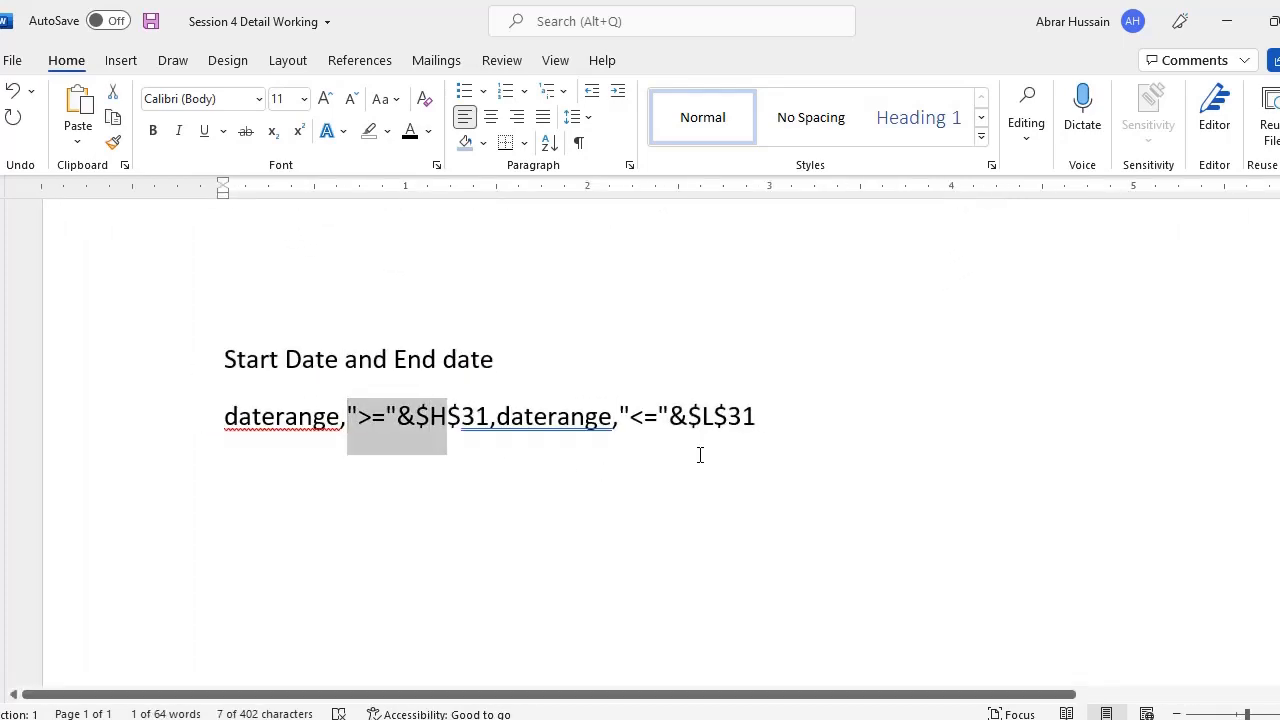
key(Right)
key(shift+Right)
key(shift+Right)
key(shift+Right)
key(shift+Right)
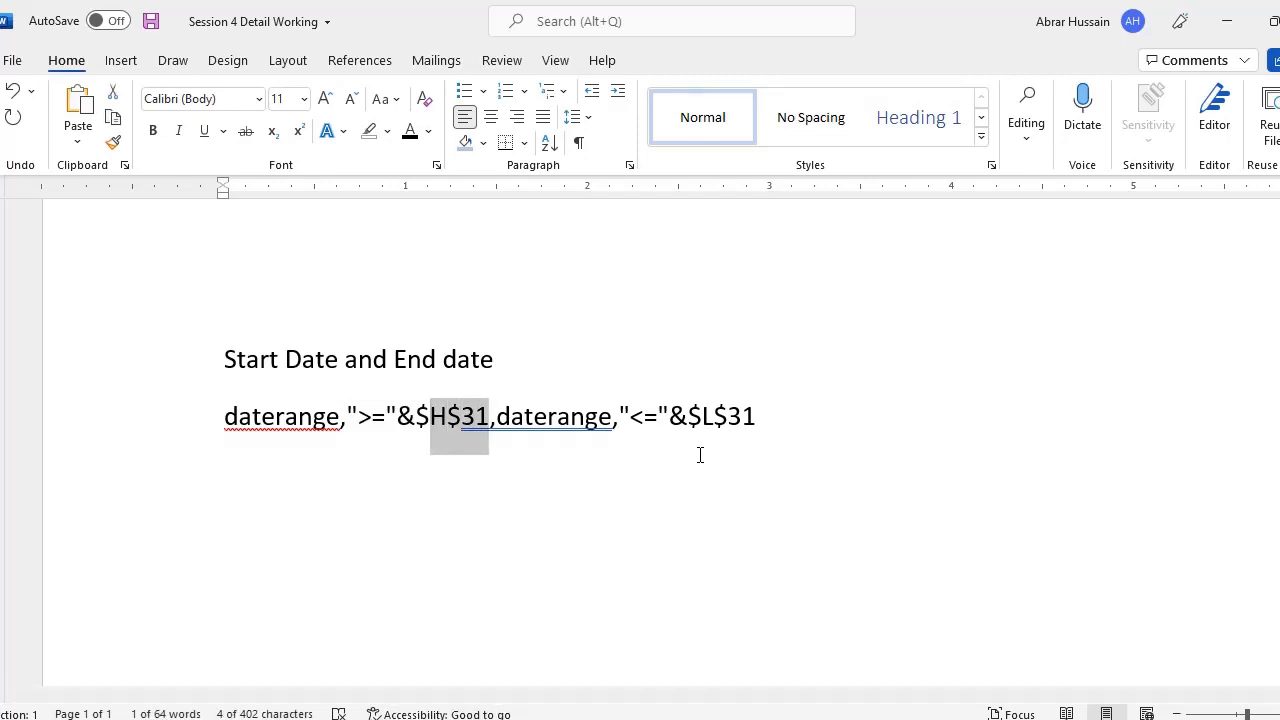
Step: Examine the end-date half of the criteria line, highlighting its &$L$31 reference
key(Right)
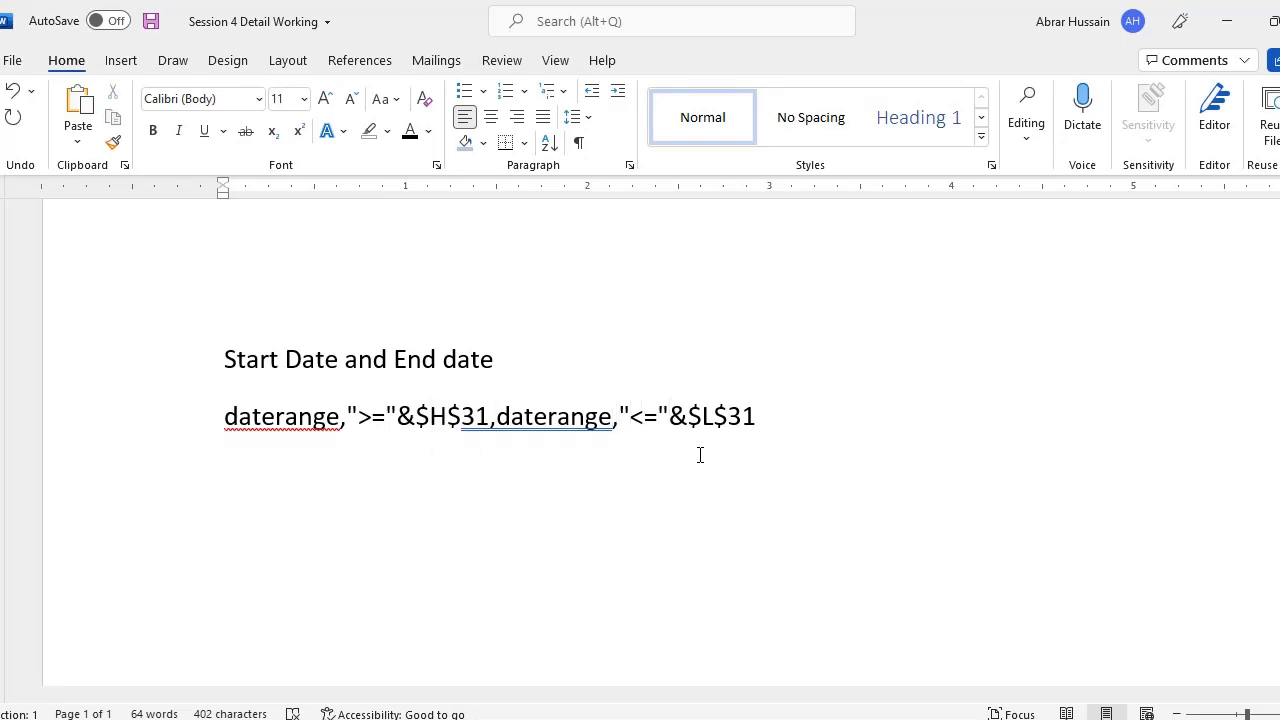
key(shift+Right)
key(shift+Right)
key(shift+Right)
key(shift+Right)
key(shift+Right)
key(shift+Right)
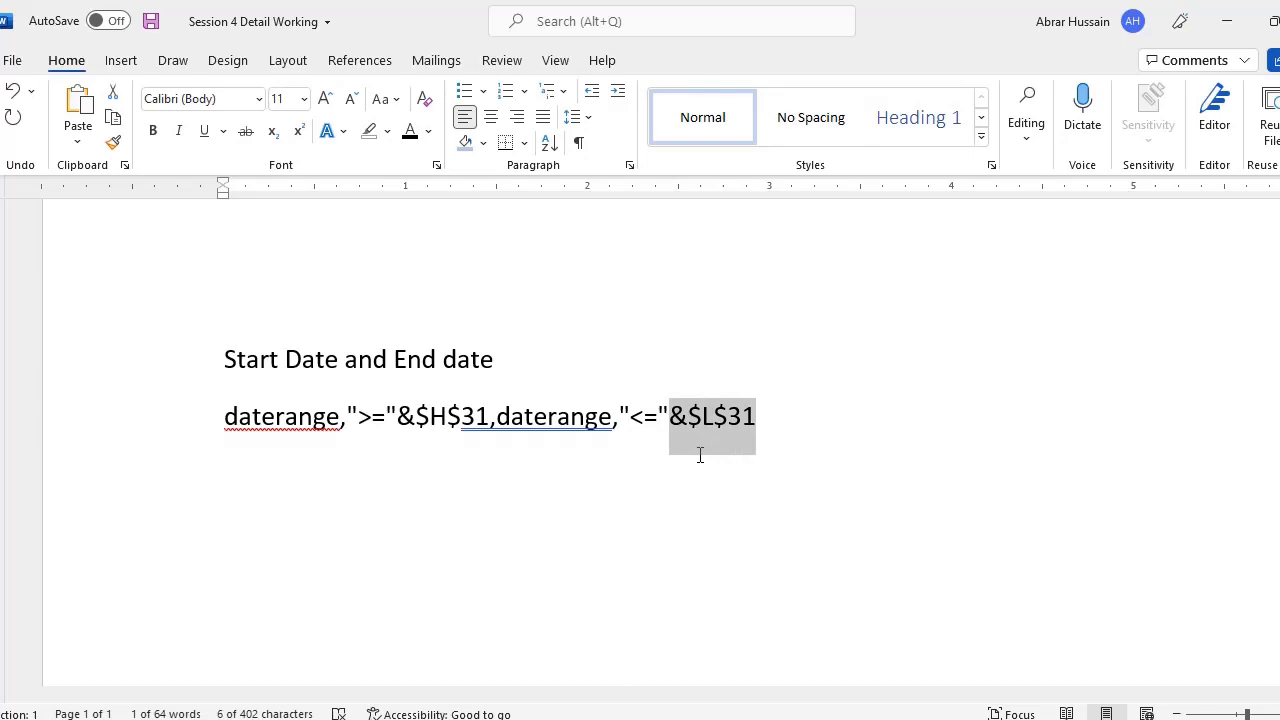
Step: Highlight the entire criteria line from its end back to the first daterange to review both date conditions together
key(Up)
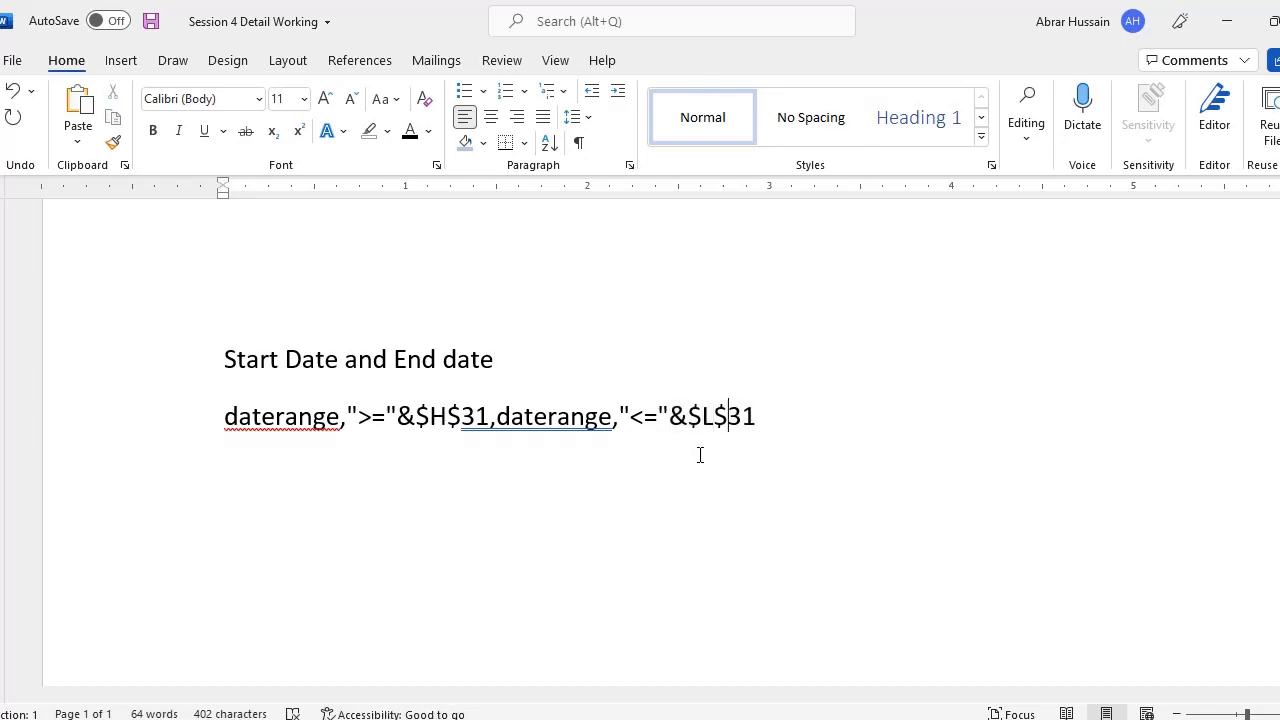
key(shift+Left)
key(shift+Left)
key(shift+Left)
key(shift+Left)
key(shift+Left)
key(shift+Left)
key(shift+Left)
key(shift+Left)
key(shift+Left)
key(shift+Left)
key(shift+Left)
key(shift+Left)
key(shift+Left)
key(shift+Left)
key(shift+Left)
key(shift+Left)
key(shift+Left)
key(shift+Left)
key(shift+Left)
key(shift+Left)
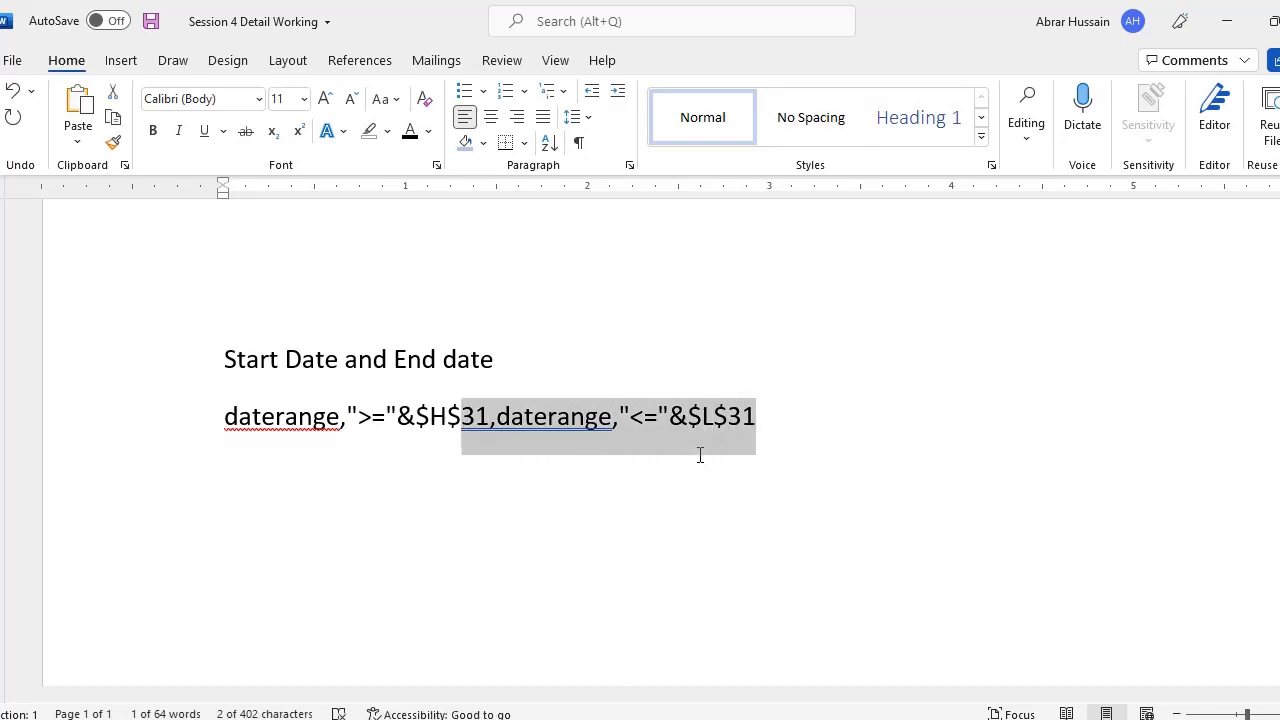
key(shift+Left)
key(shift+Left)
key(shift+Left)
key(shift+Left)
key(shift+Left)
key(shift+Left)
key(shift+Left)
key(shift+Left)
key(shift+Left)
key(shift+Left)
key(shift+Left)
key(shift+Left)
key(shift+Left)
key(shift+Left)
key(shift+Left)
key(shift+Left)
key(shift+Left)
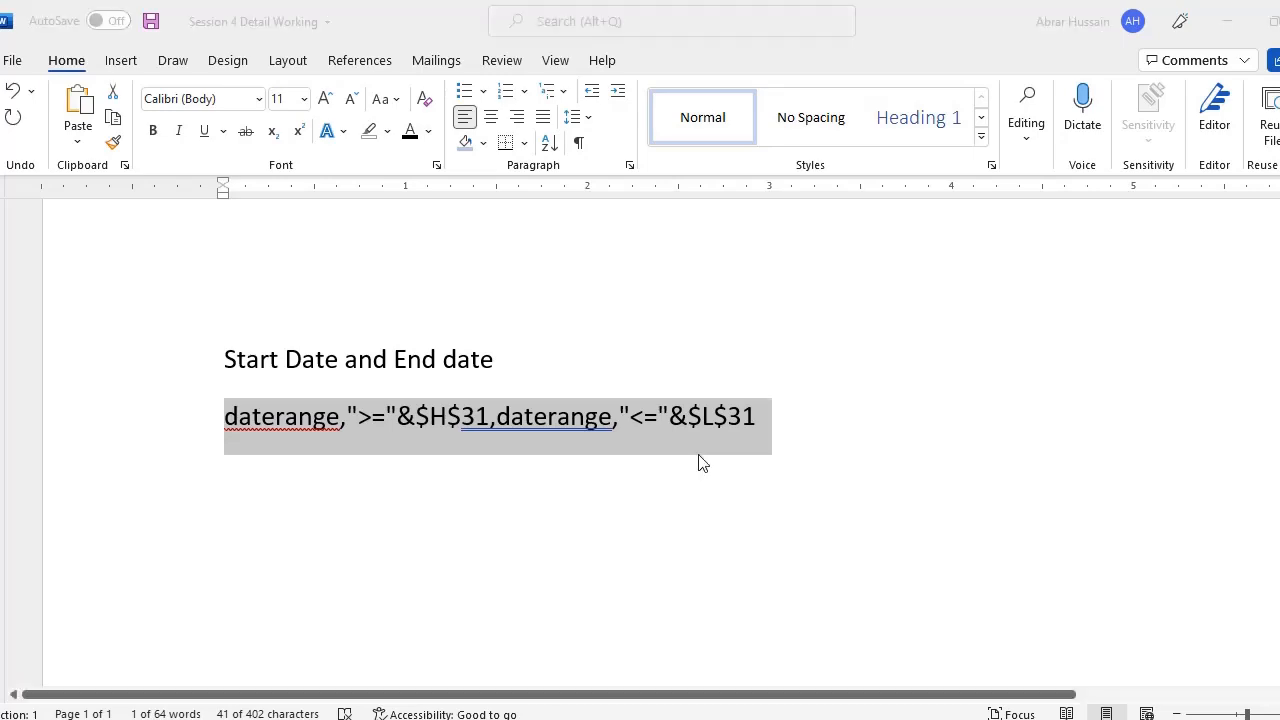
key(alt+Tab)
key(alt+Tab)
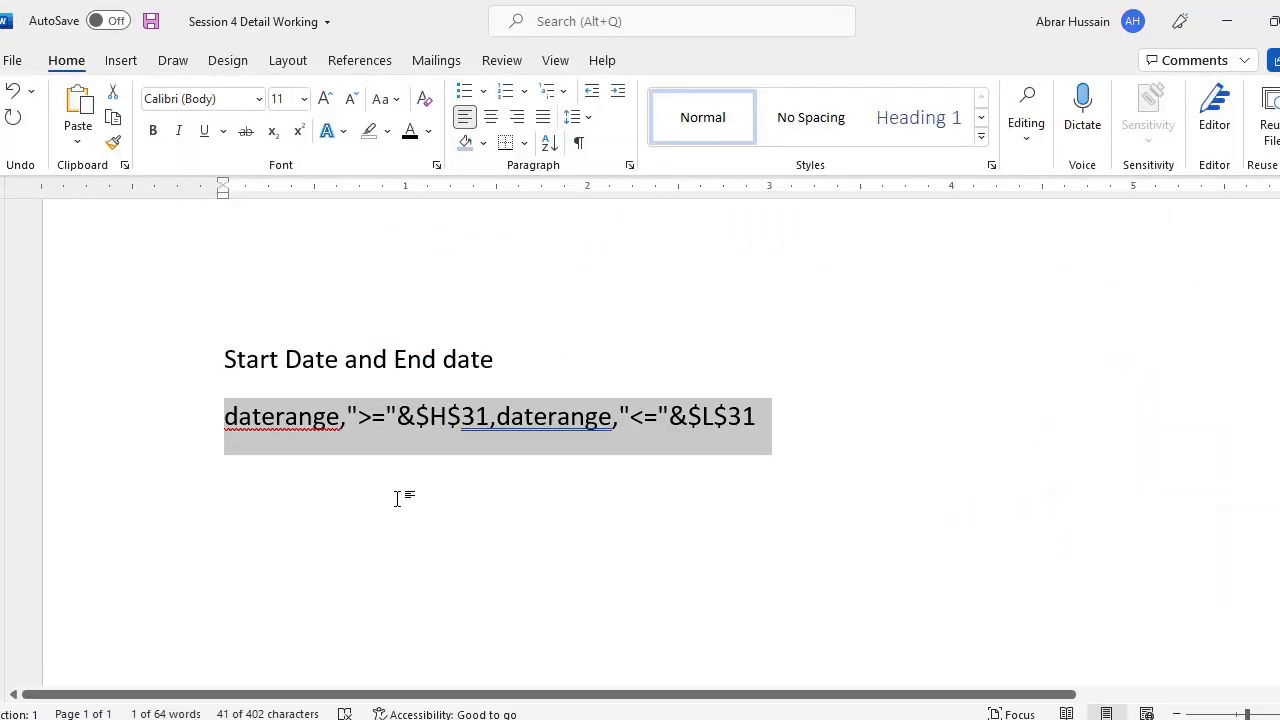
click(397, 416)
click(676, 249)
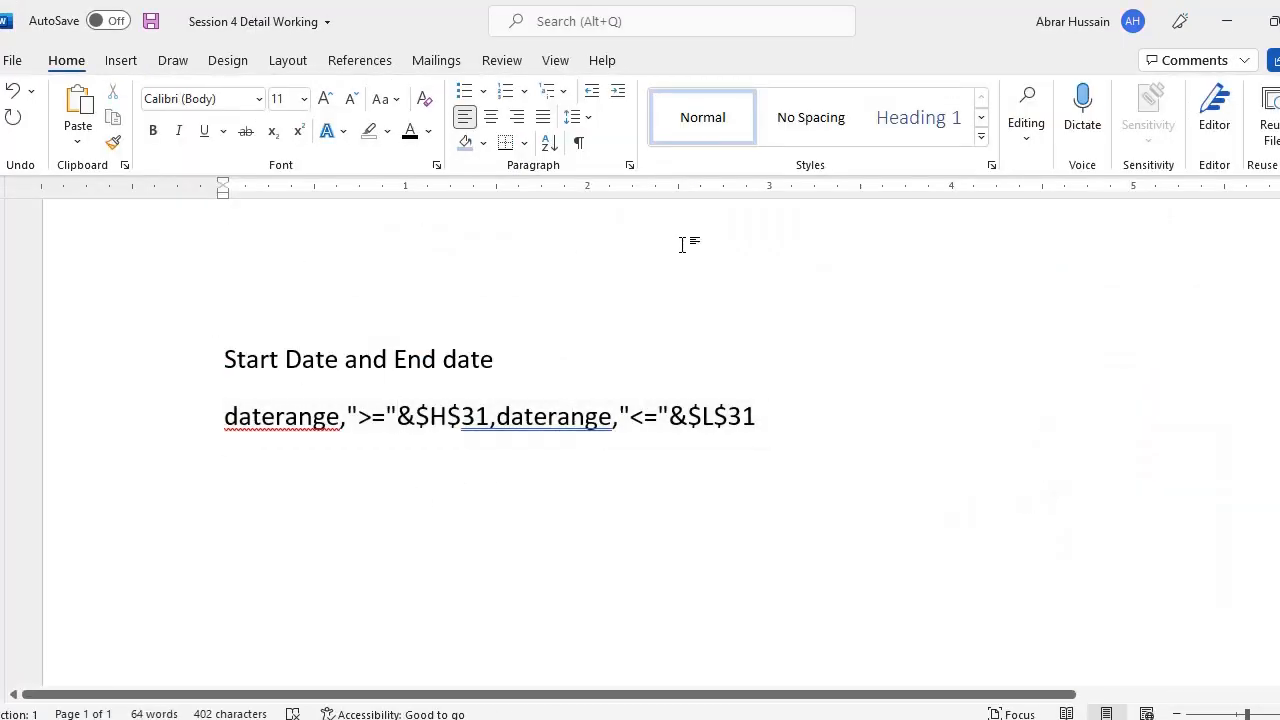
Step: Add a "COUNTIF/ SUMIFS" line above the Start Date and End date heading
text(COUNTIF/ )
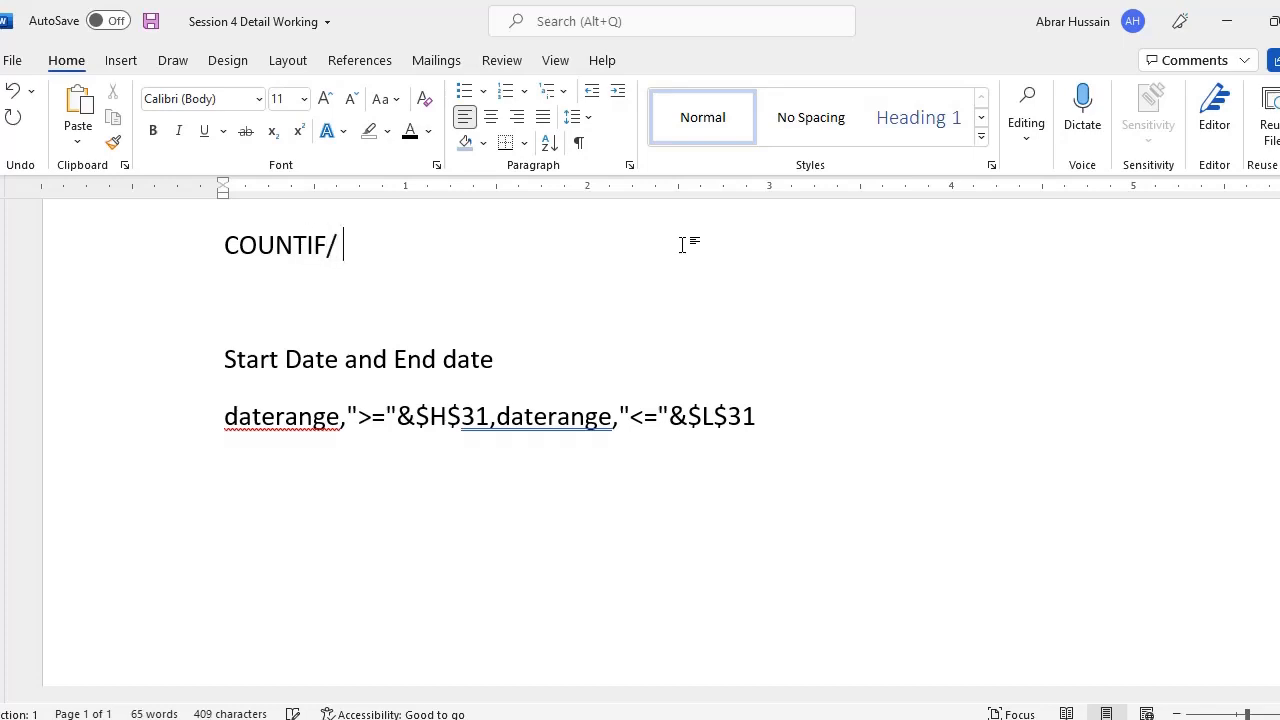
text(SUMIFS)
key(Return)
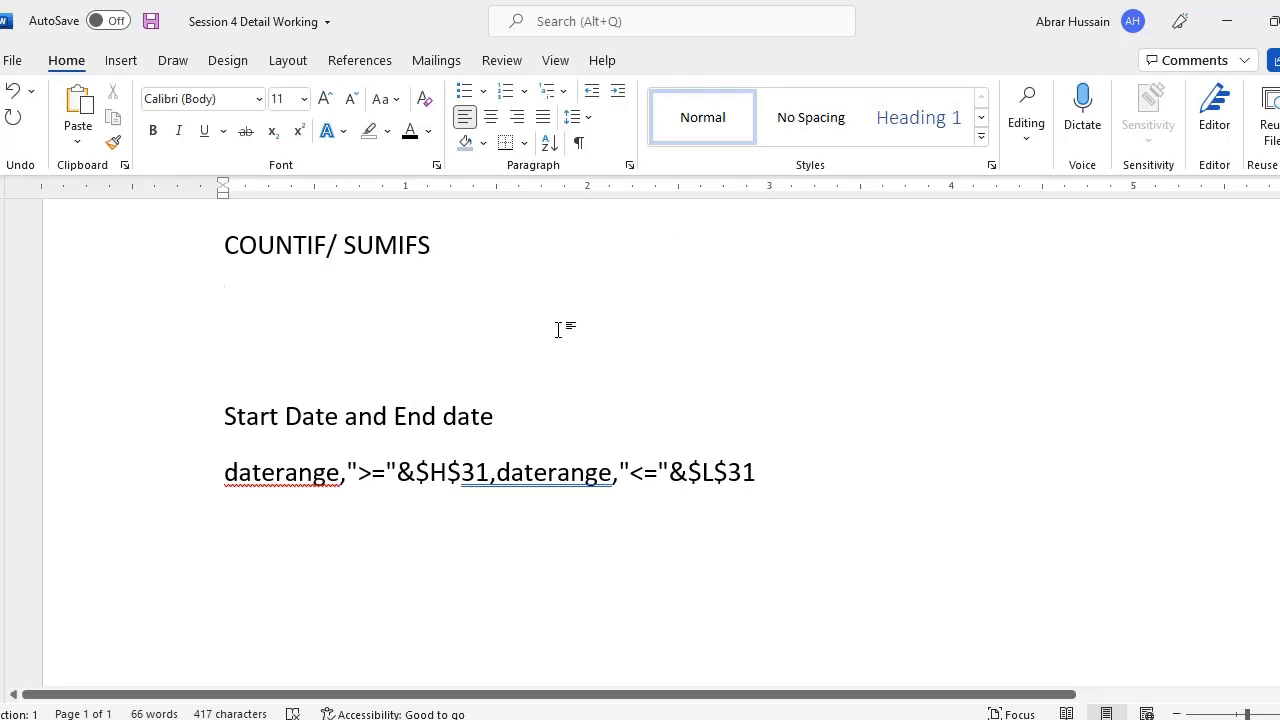
Step: Switch to Learn Excel Working File in Excel and examine the sum range and criteria range in the first salesman's Total Qty formula
key(alt+Tab)
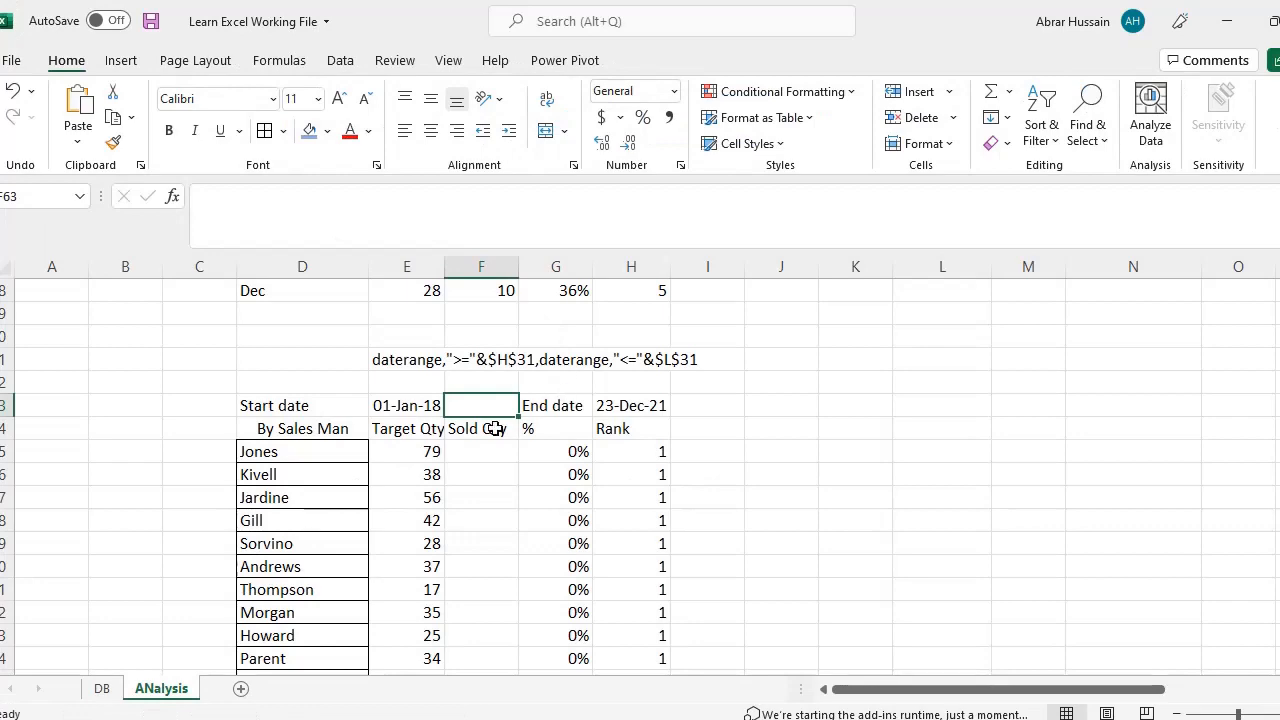
click(416, 454)
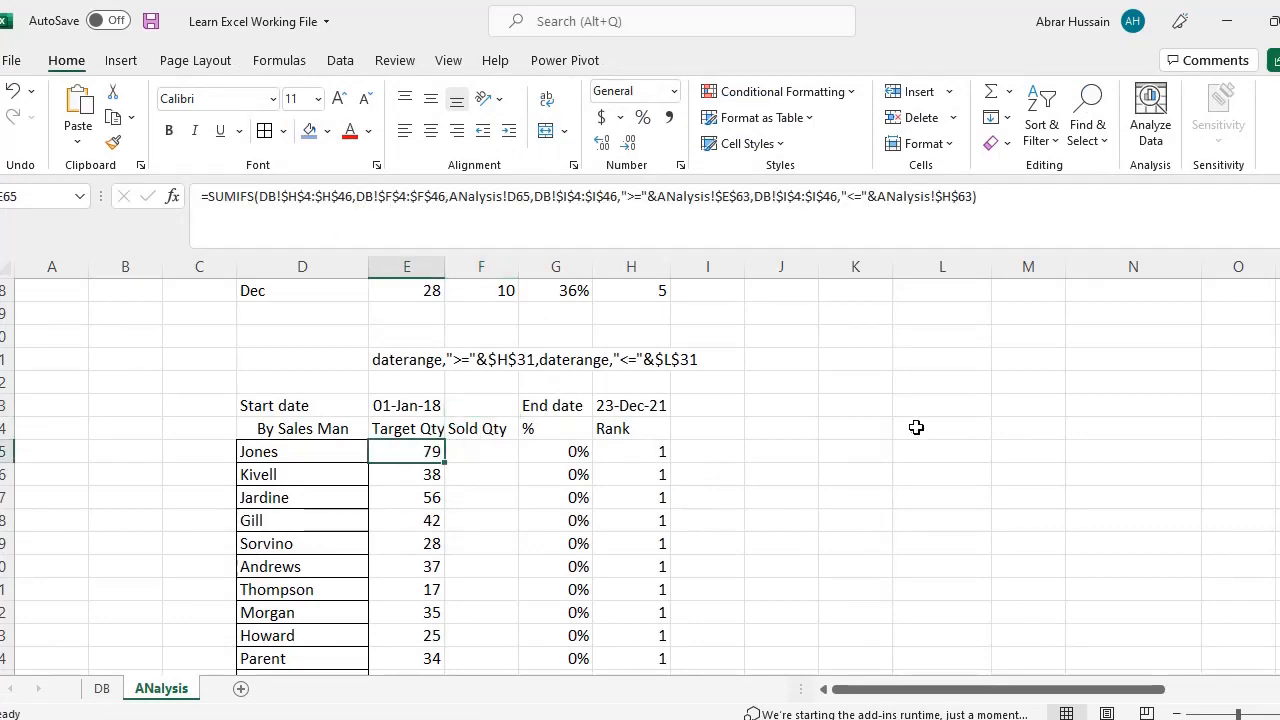
scroll(629, 443, up, 10)
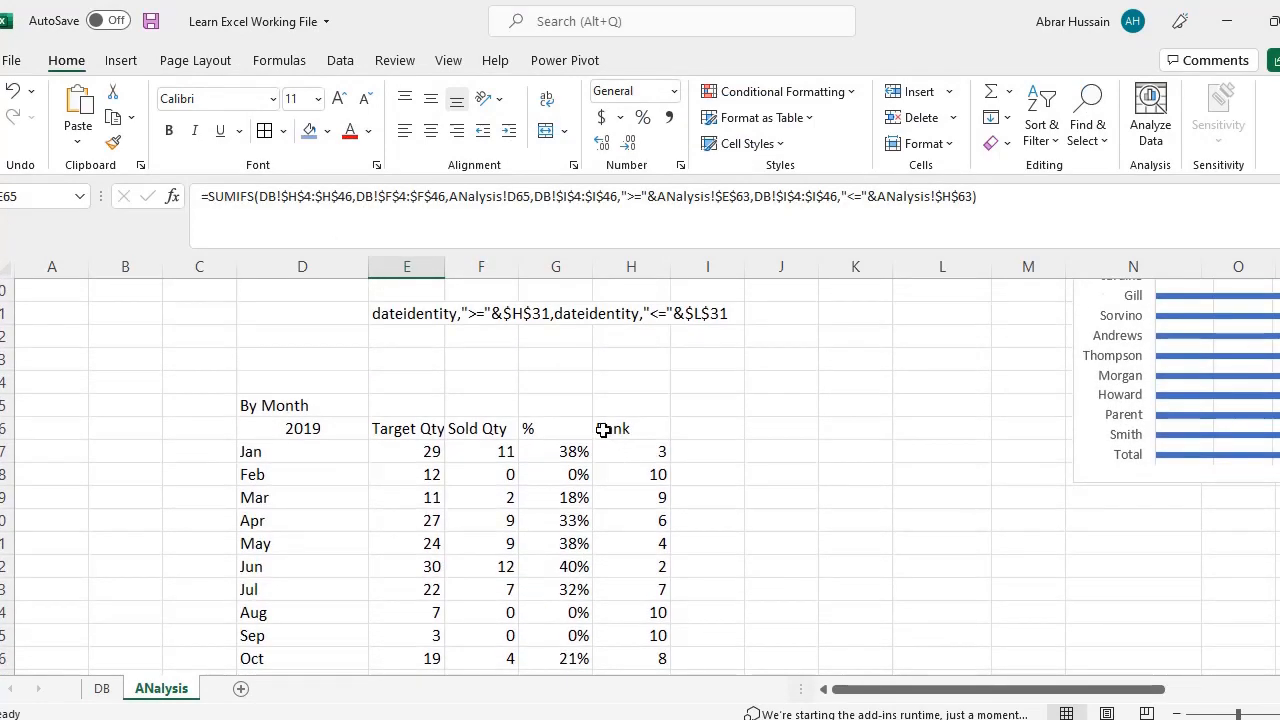
scroll(603, 428, up, 3)
click(420, 427)
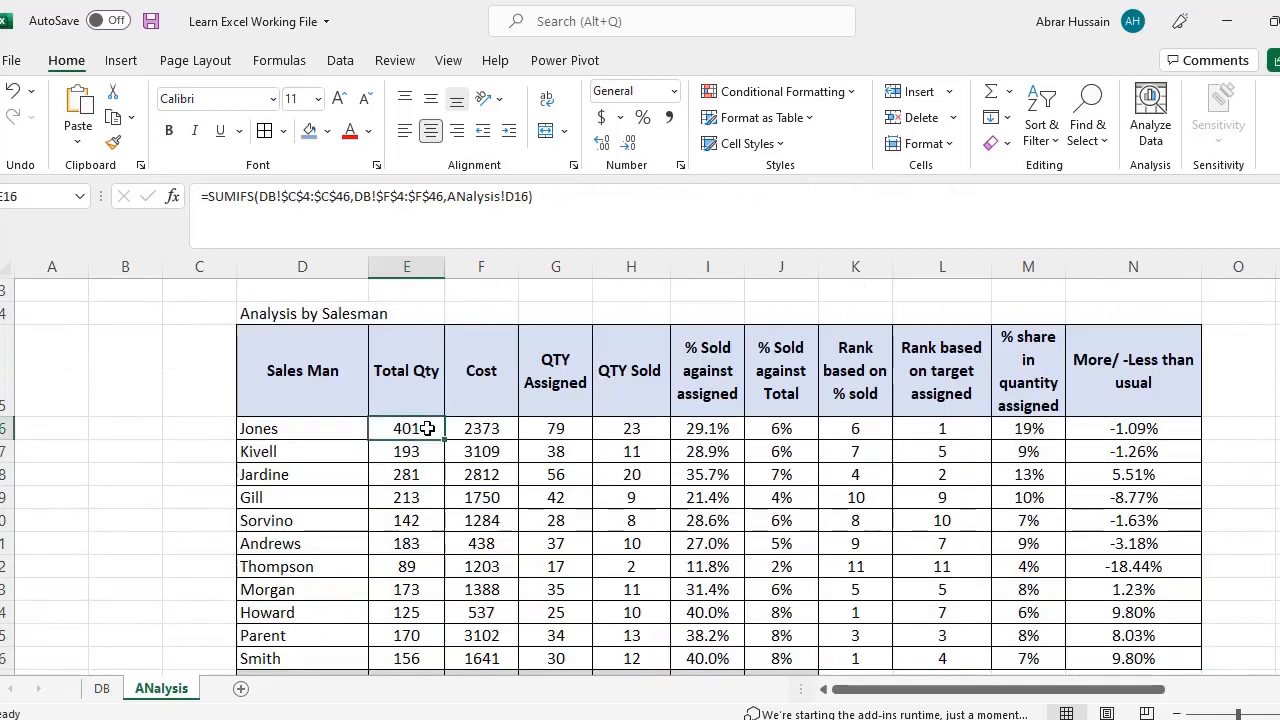
key(F2)
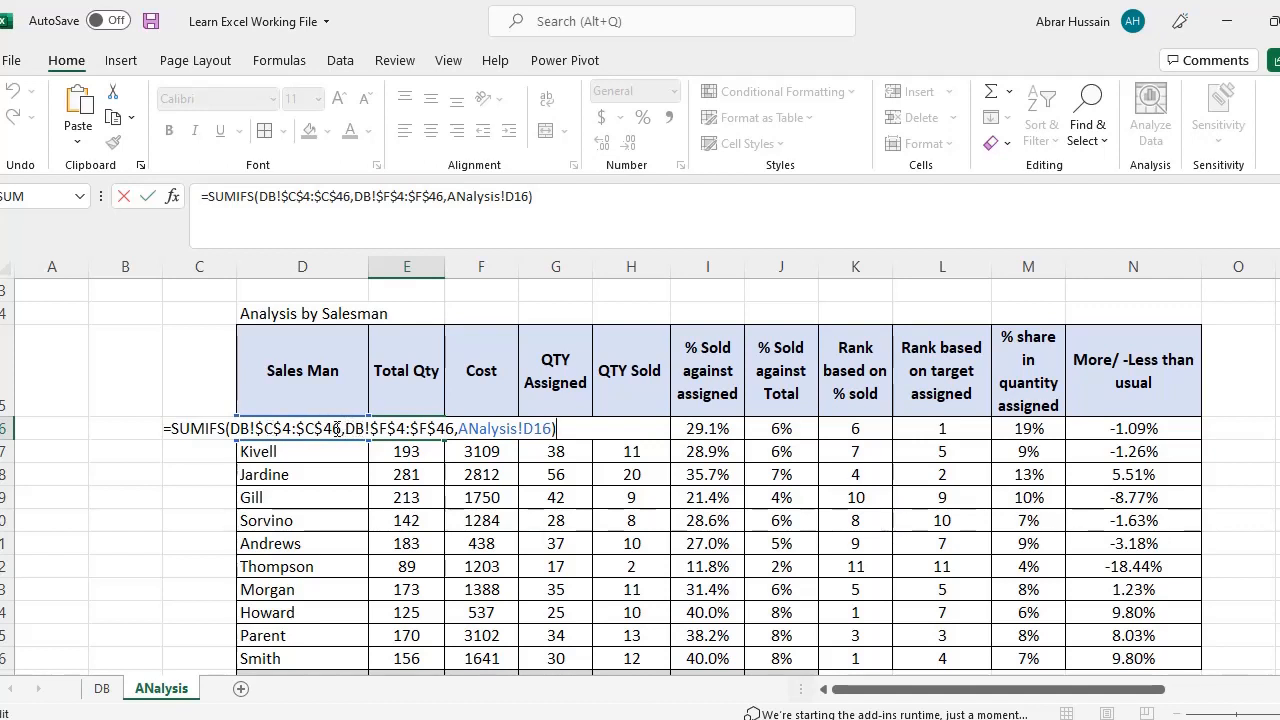
drag(341, 428, 234, 430)
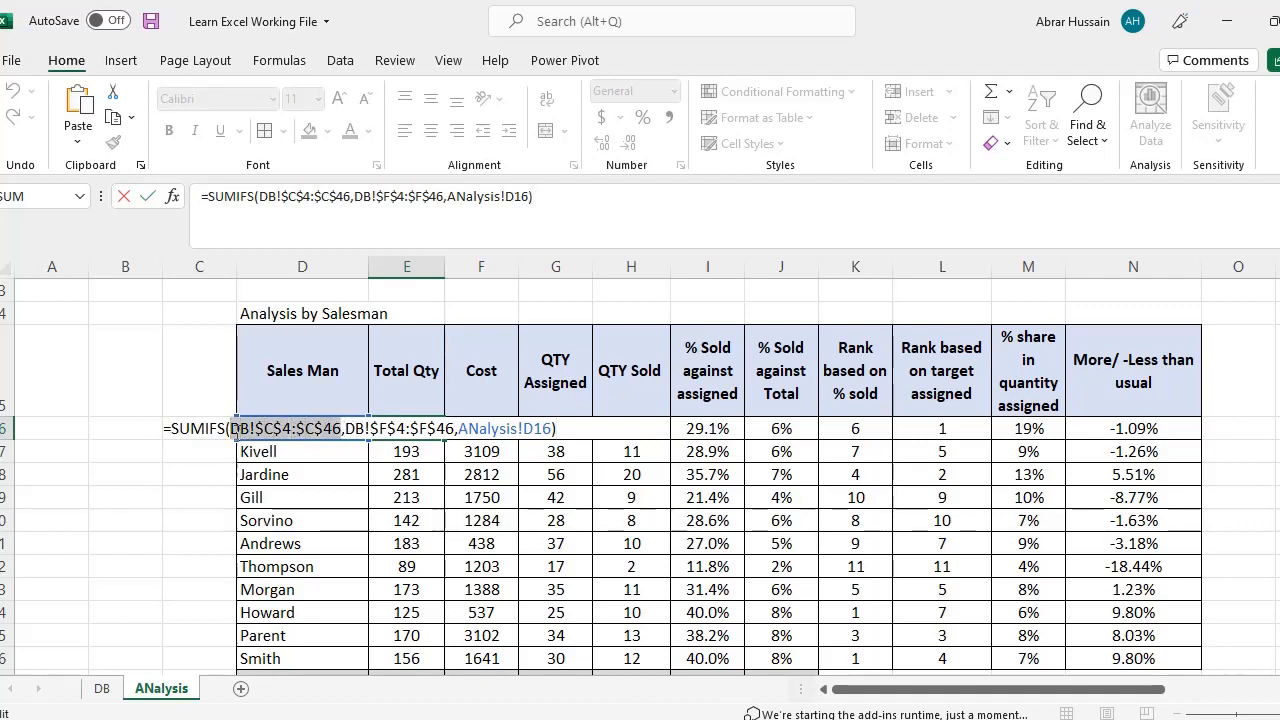
drag(378, 428, 469, 428)
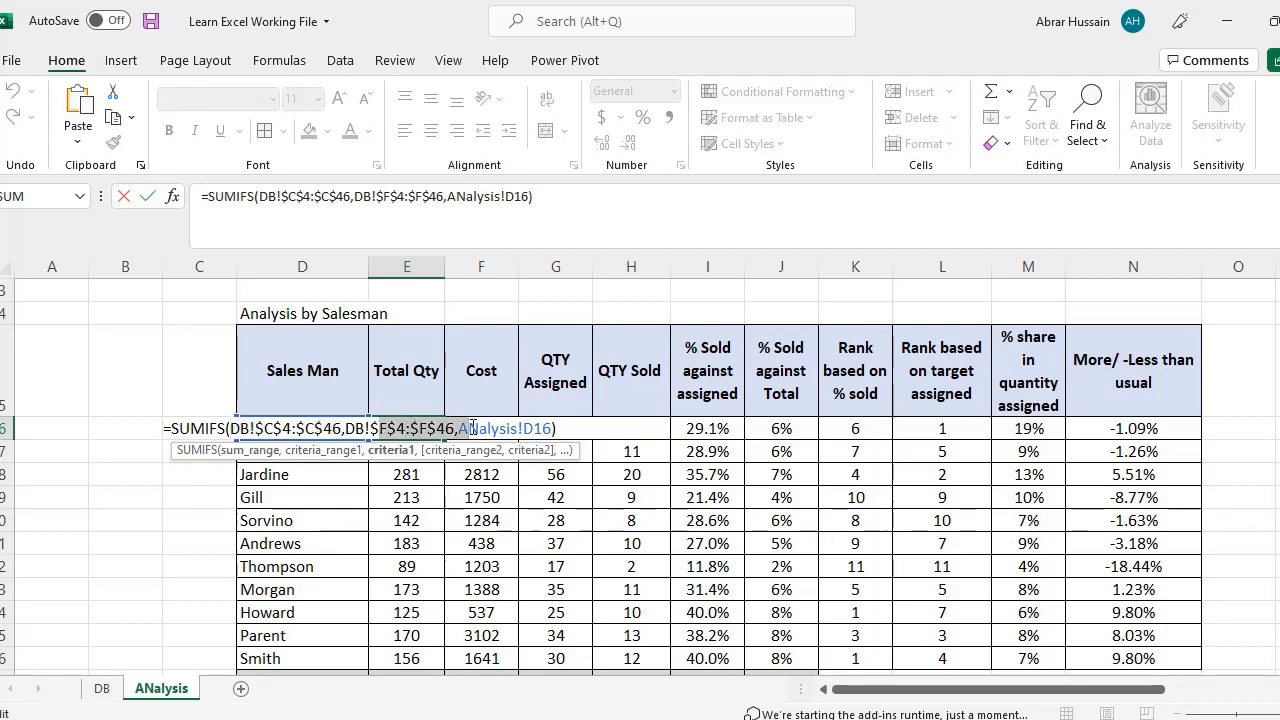
key(Escape)
Step: Look up the Total Qty/Units and Sales Man columns on the DB sheet that the SUMIFS formula refers to
click(103, 688)
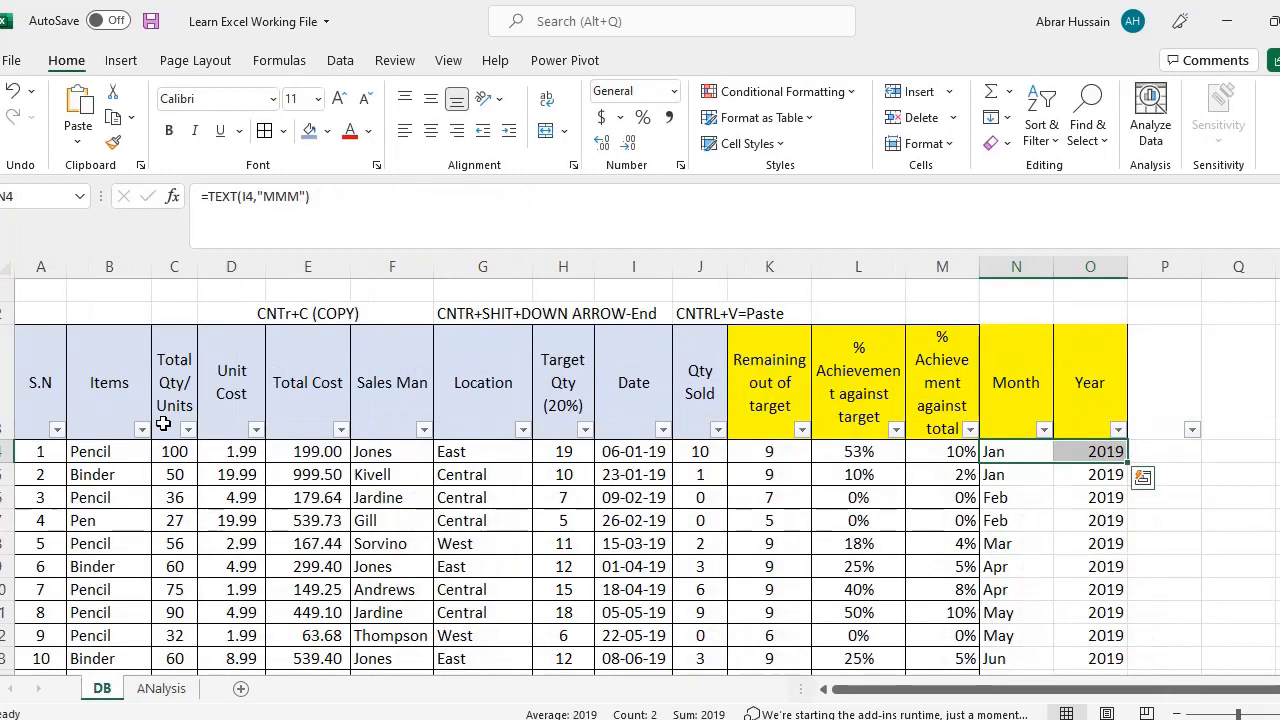
click(178, 402)
click(183, 455)
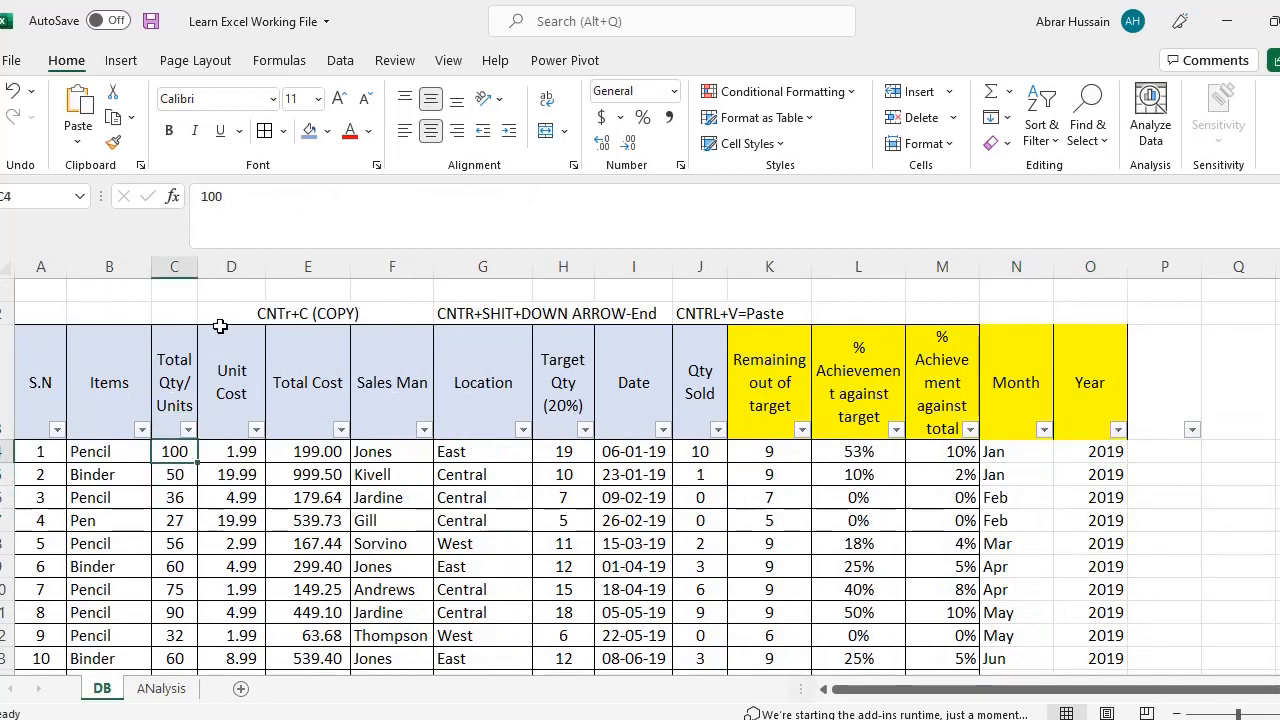
click(377, 446)
click(407, 405)
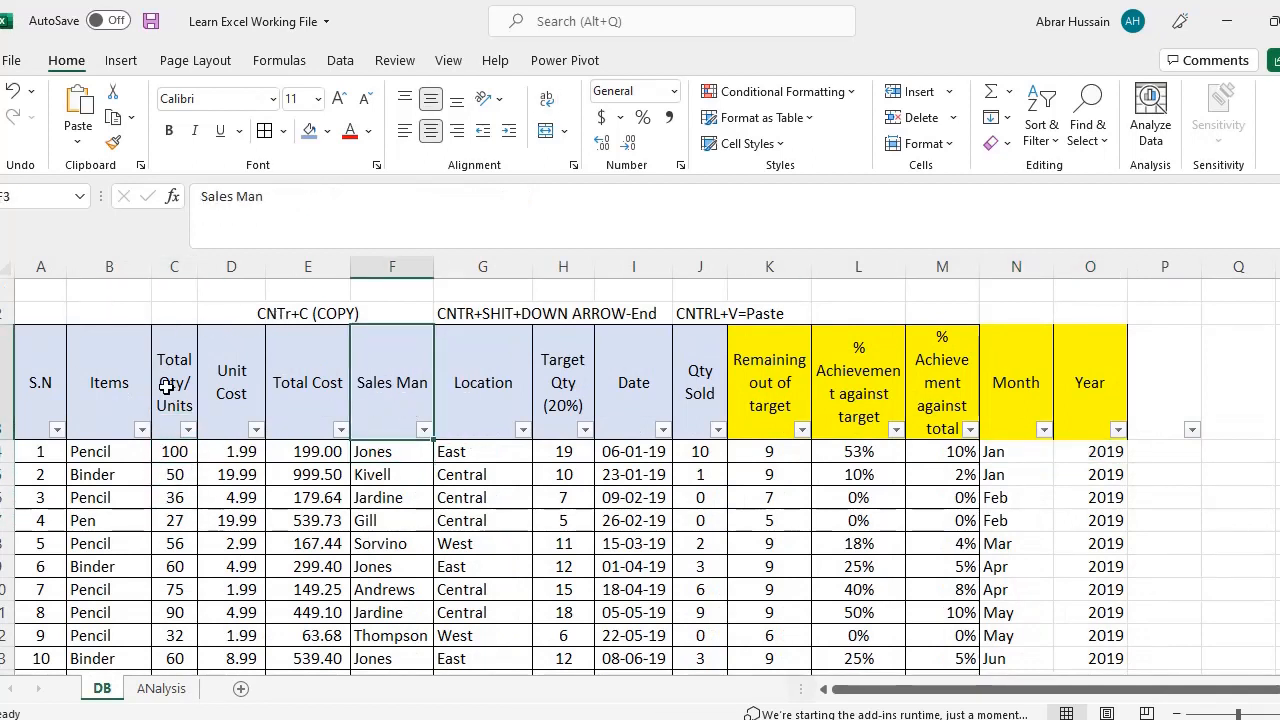
ctrl+click(170, 387)
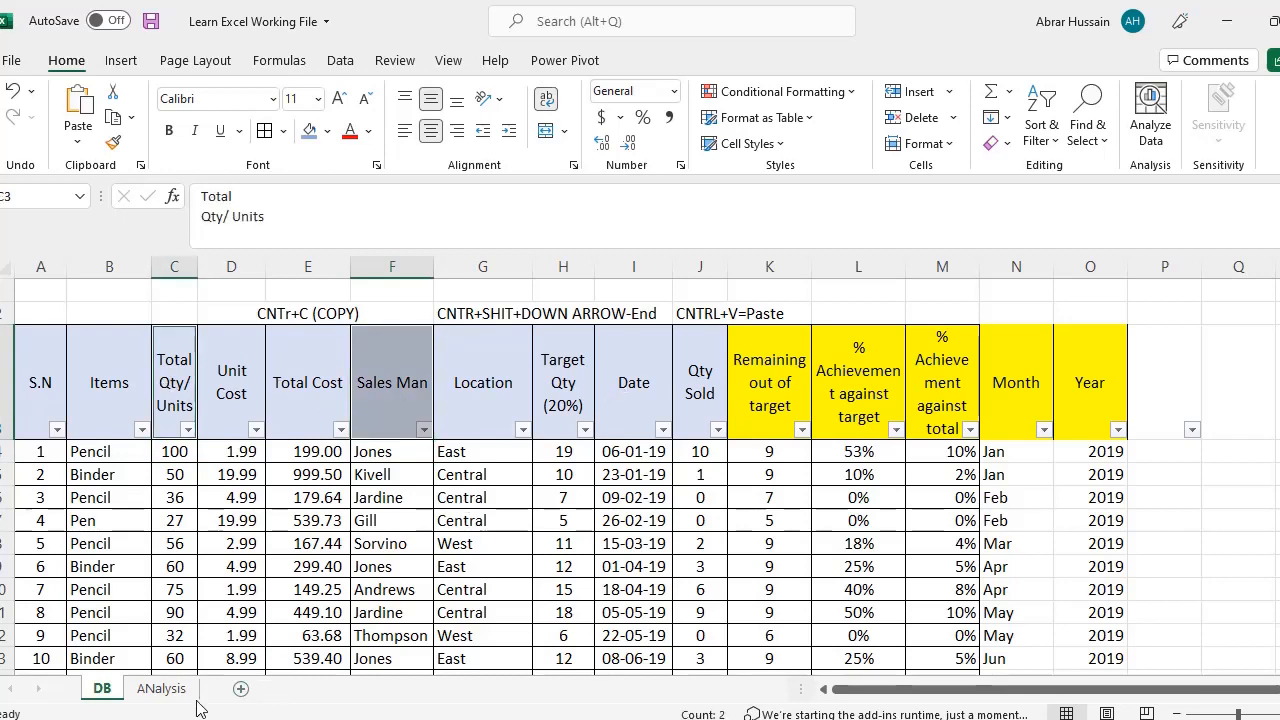
Step: Return to the ANalysis sheet and highlight all SUMIFS arguments of cell E16 for review, leaving the formula as it is
click(161, 688)
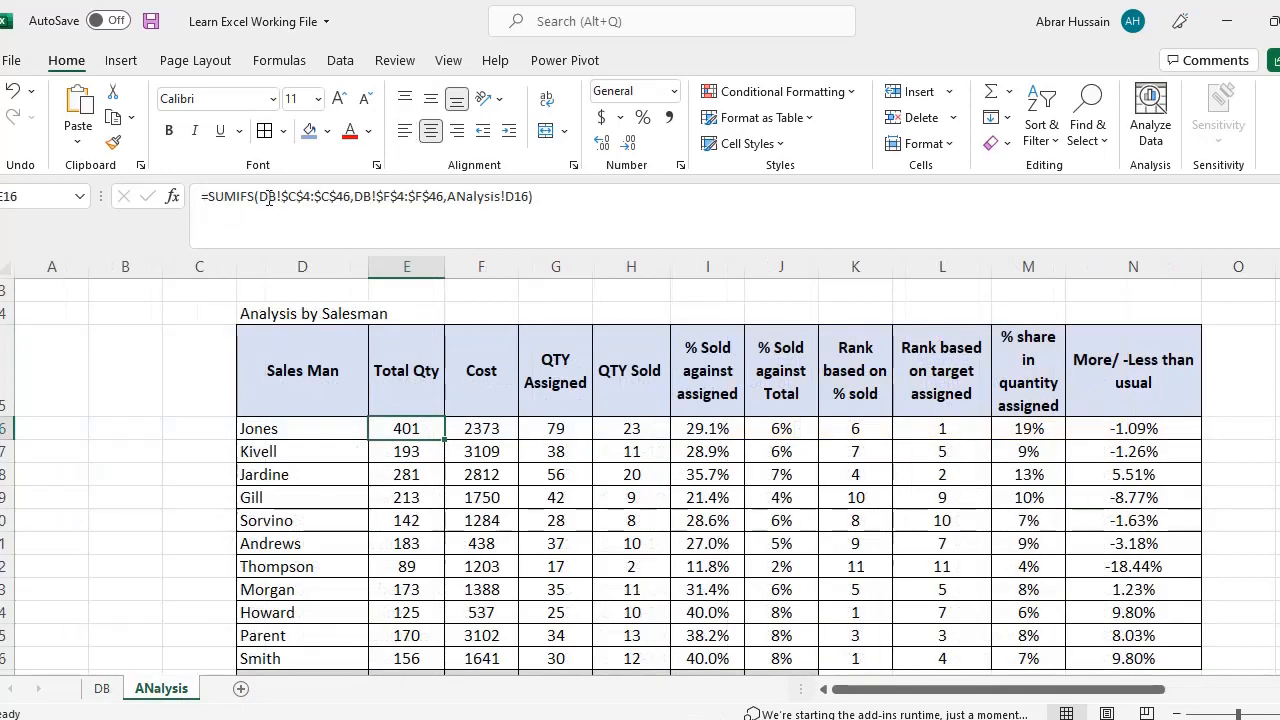
drag(258, 196, 527, 205)
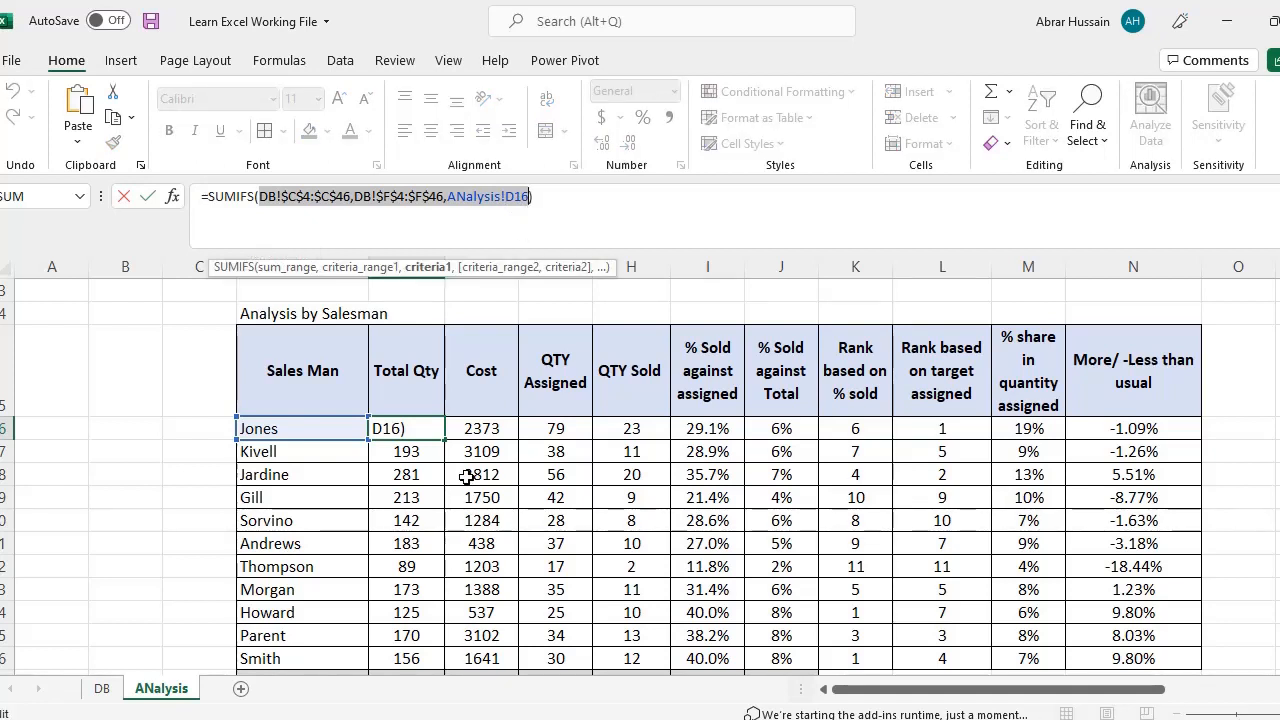
key(Escape)
Step: Copy the salesman analysis table from the Sales Man header through the Total row and paste it at D80
click(318, 368)
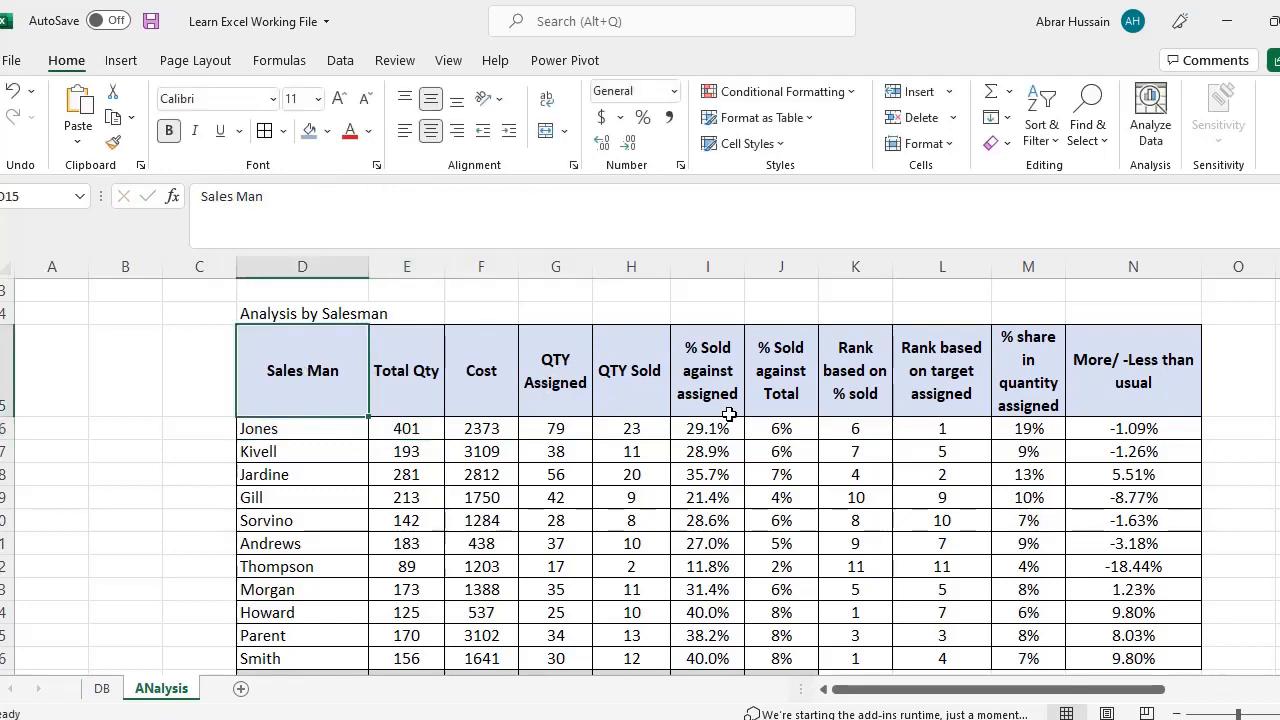
scroll(812, 414, down, 1)
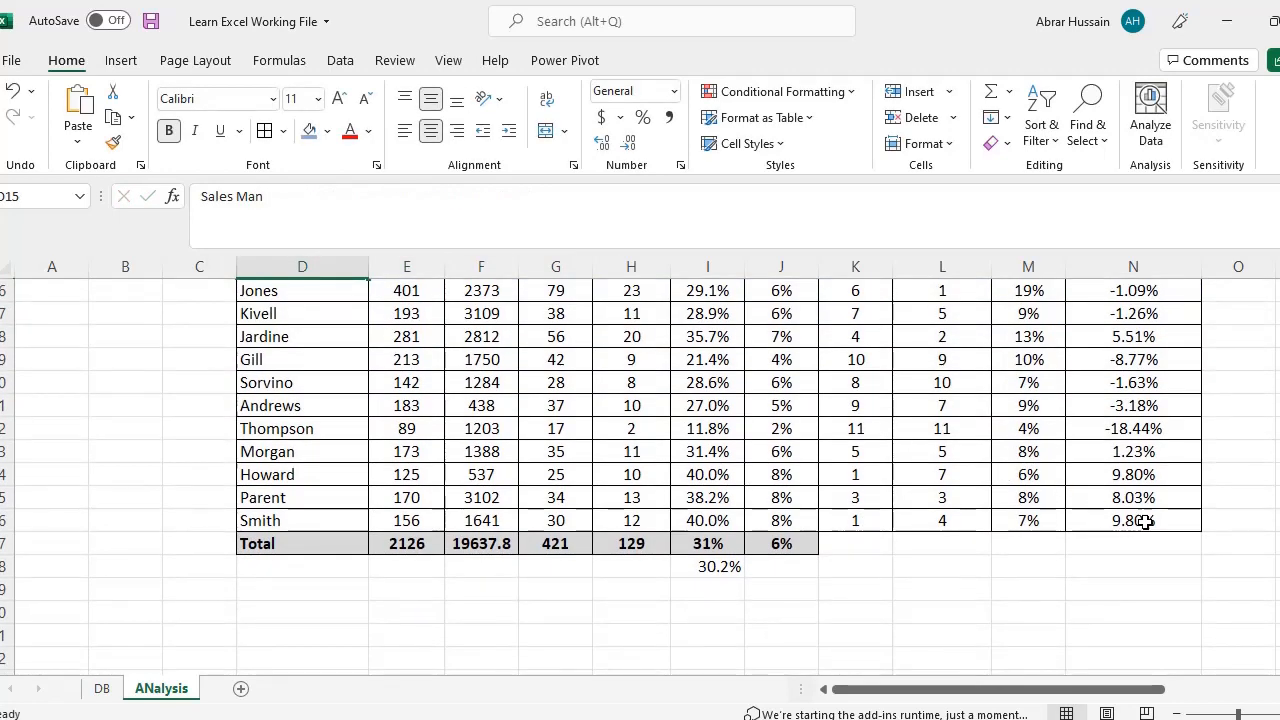
shift+click(1174, 535)
key(ctrl+c)
scroll(300, 440, down, 3)
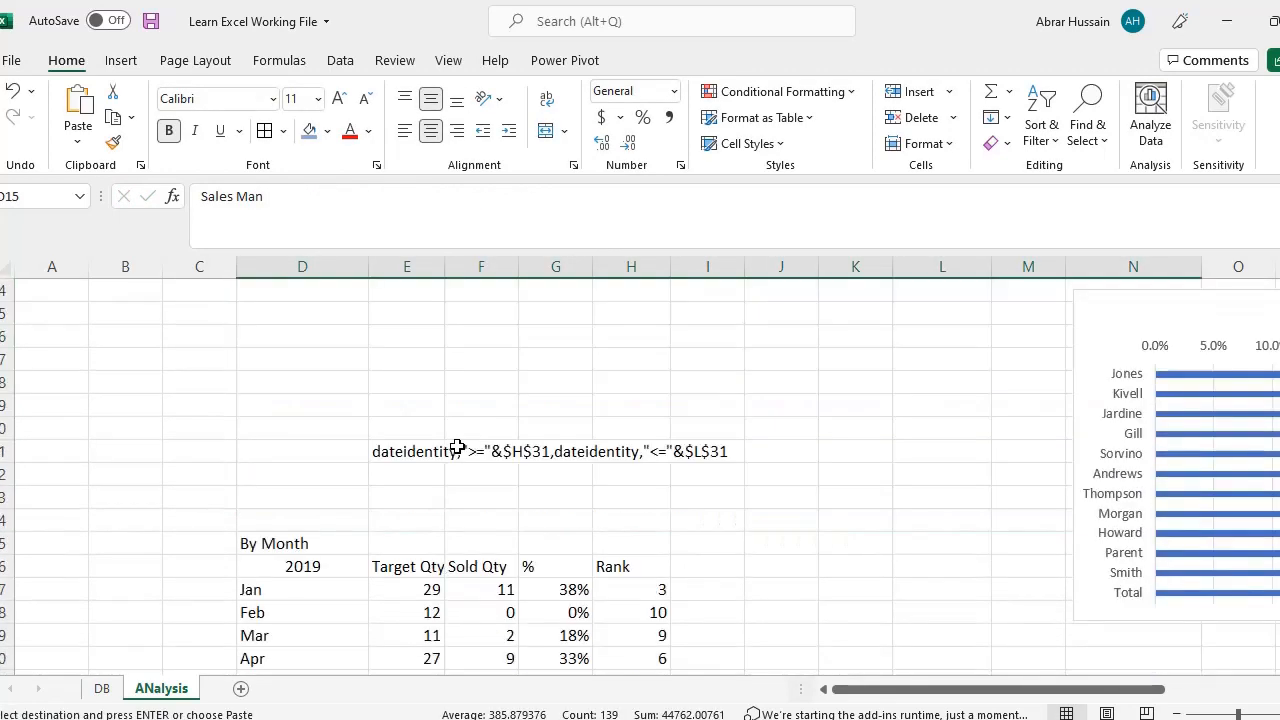
scroll(455, 447, down, 12)
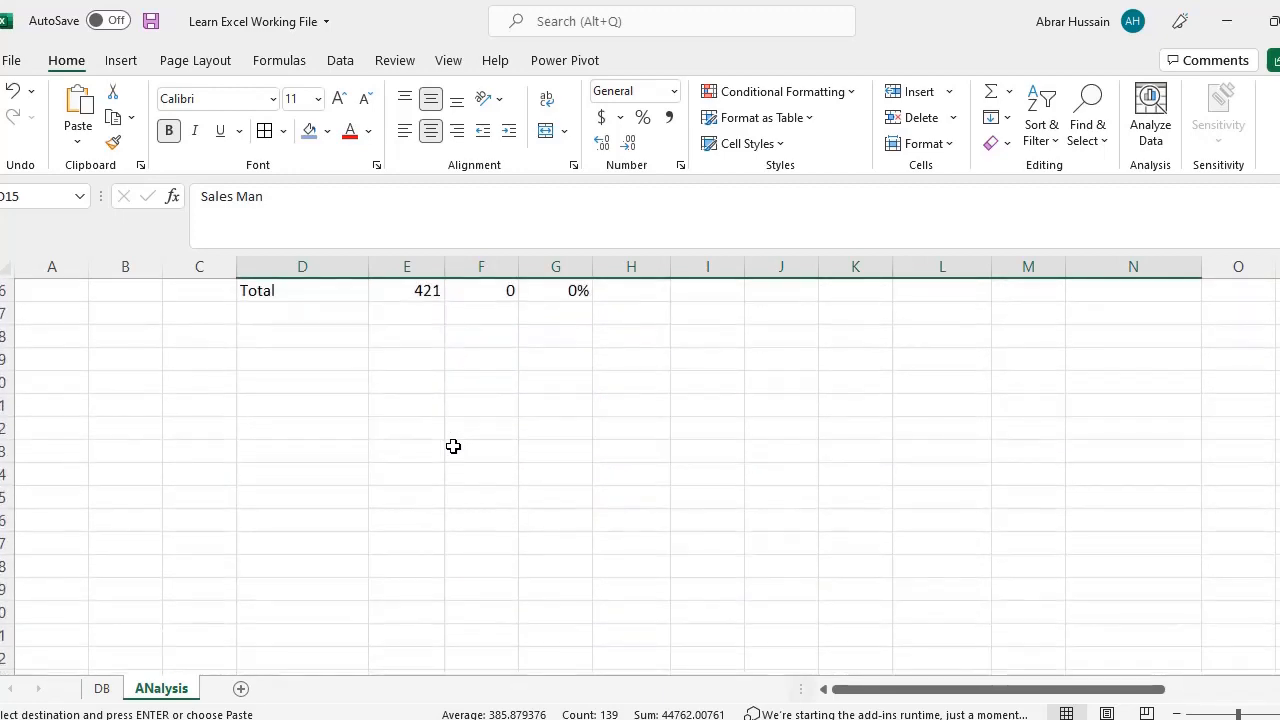
click(288, 380)
key(ctrl+v)
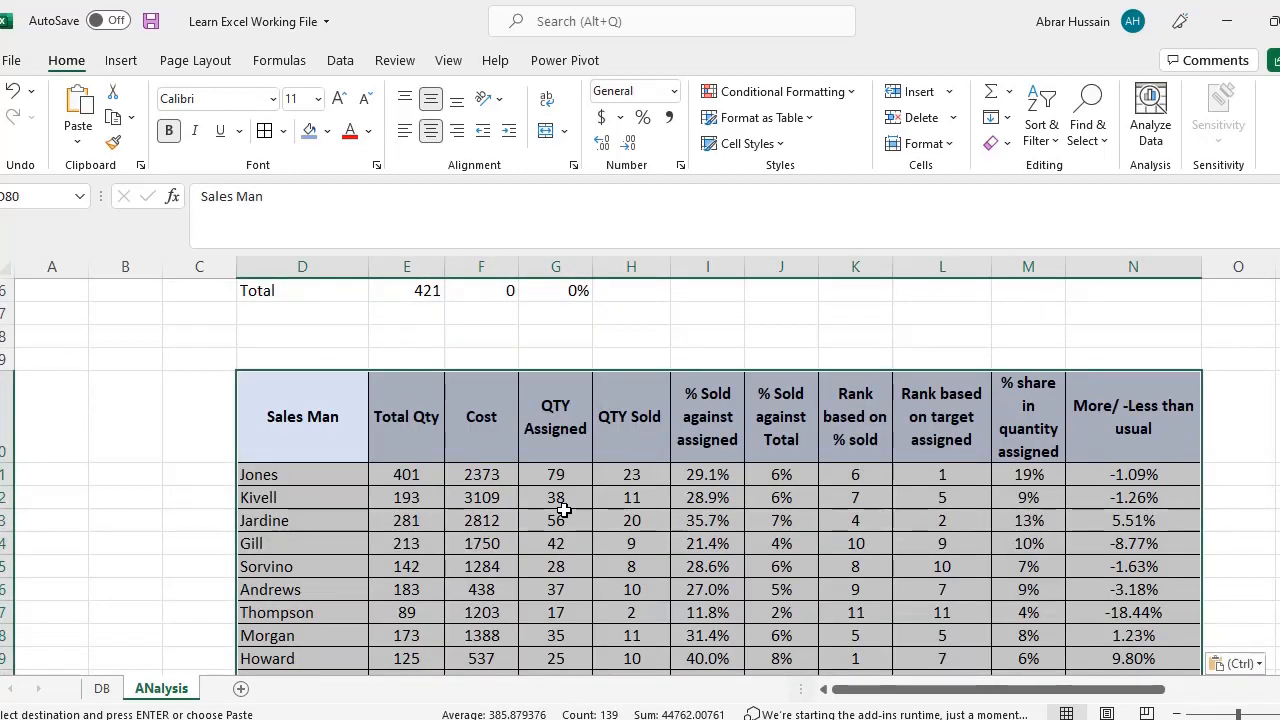
scroll(565, 510, down, 1)
scroll(563, 503, up, 1)
Step: Label cell D78 "Start Date" and cell G78 "End Date" above the copied salesman table
key(Up)
key(Up)
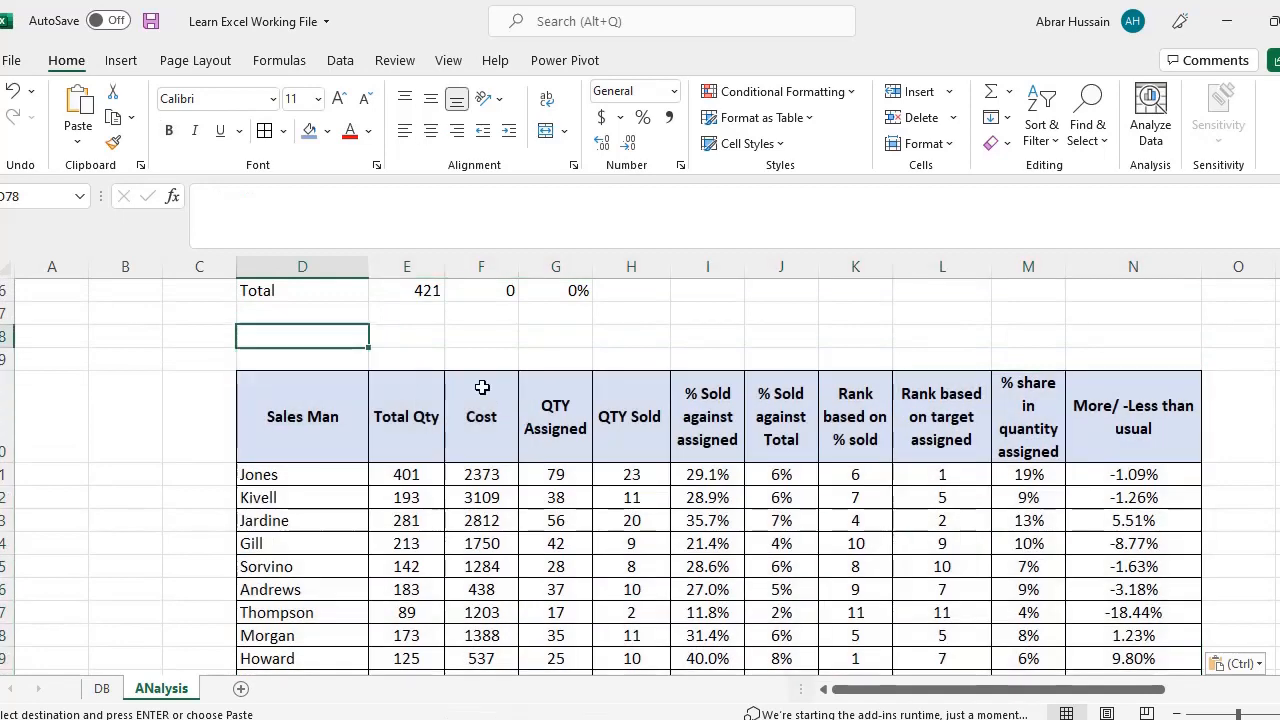
text(Start Da)
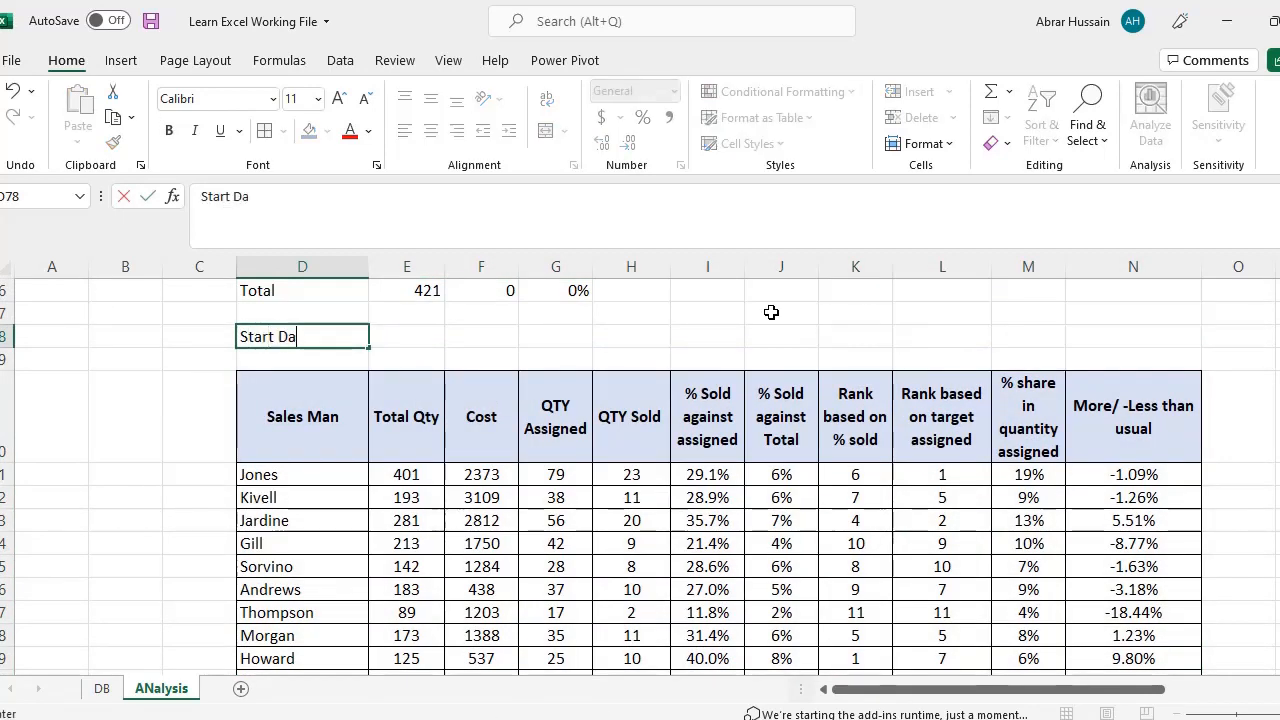
text(te)
key(Tab)
key(Tab)
key(Tab)
text(End )
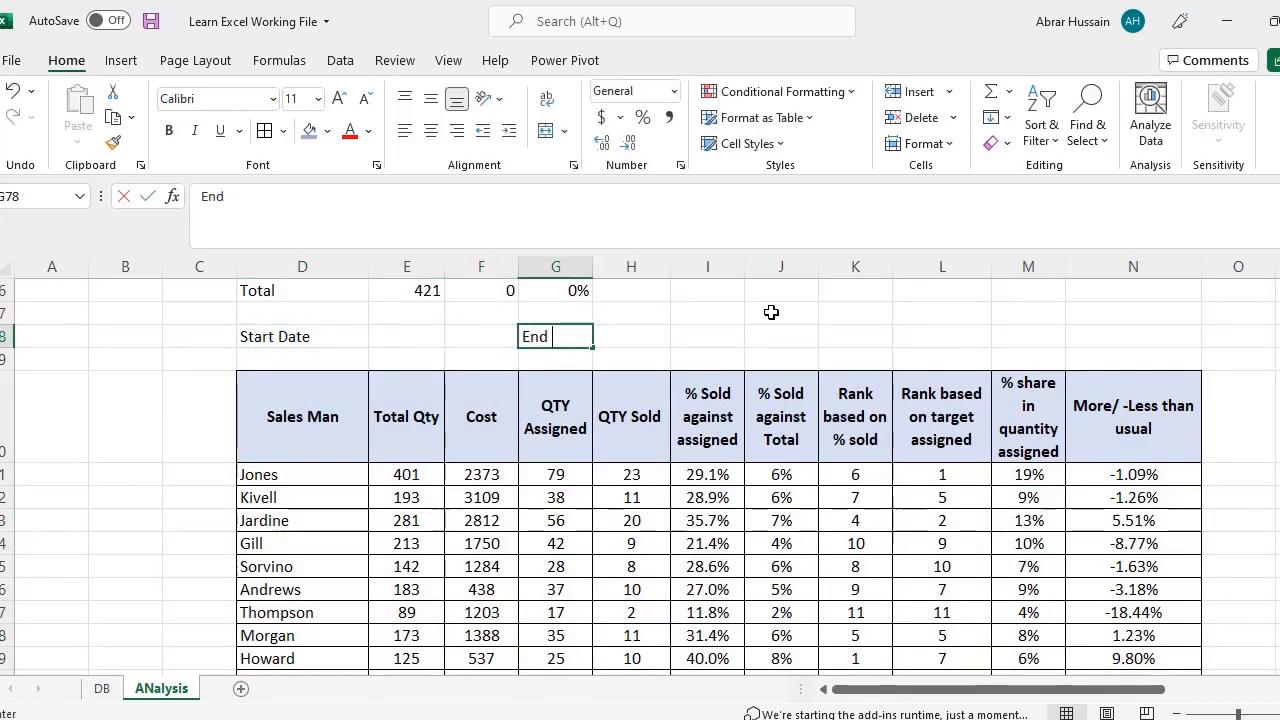
text(Date)
key(Tab)
key(shift+Tab)
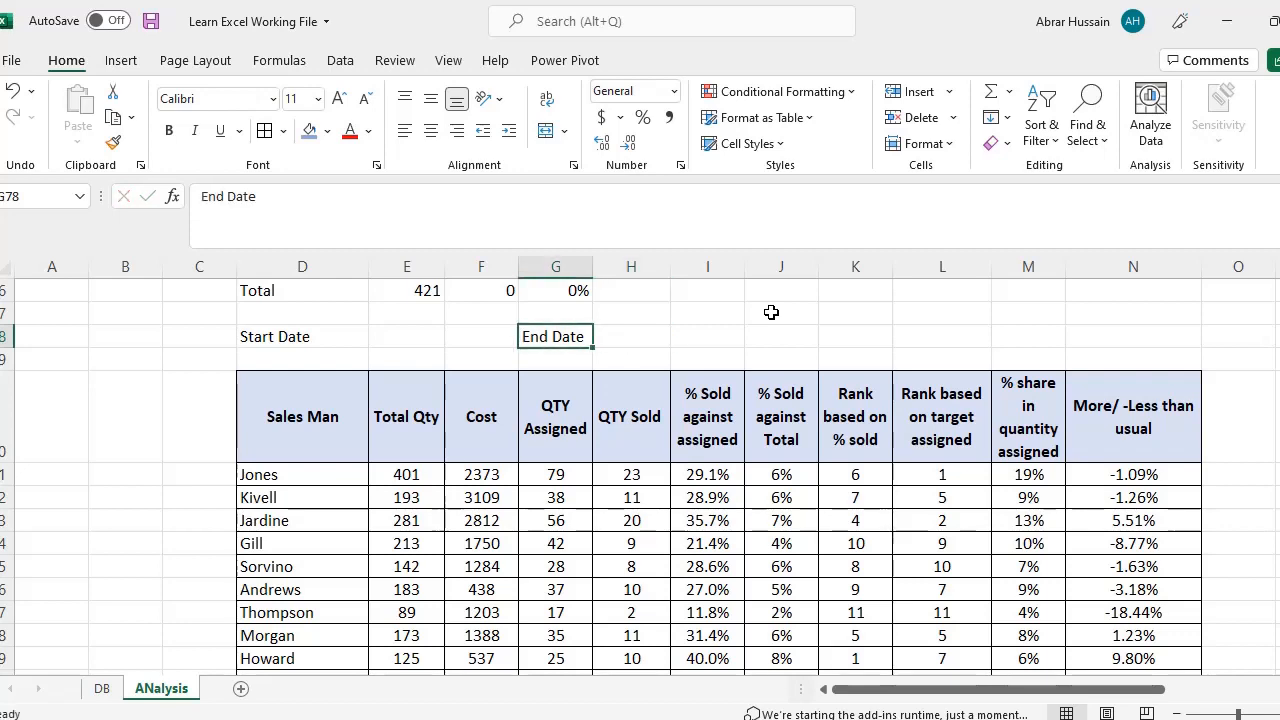
Step: Examine the Date column on the DB sheet, checking its header and entries and highlighting the whole column
click(101, 688)
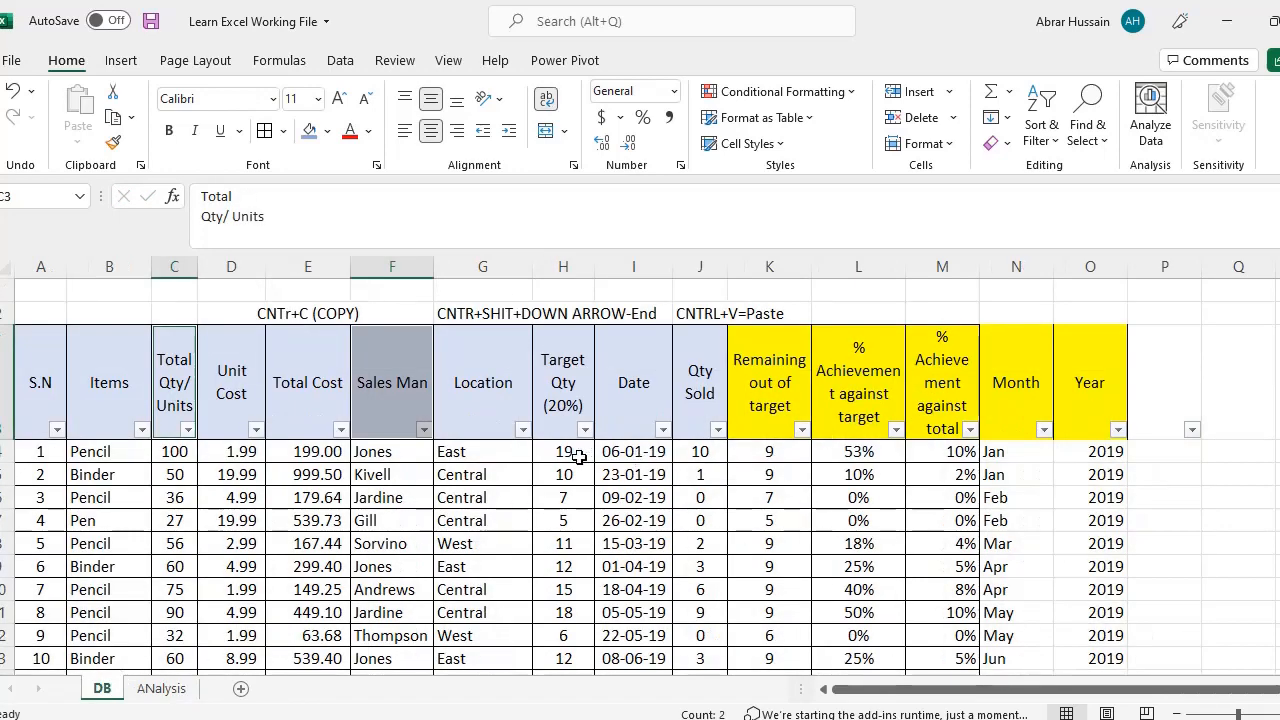
click(648, 386)
click(654, 477)
click(656, 450)
click(622, 374)
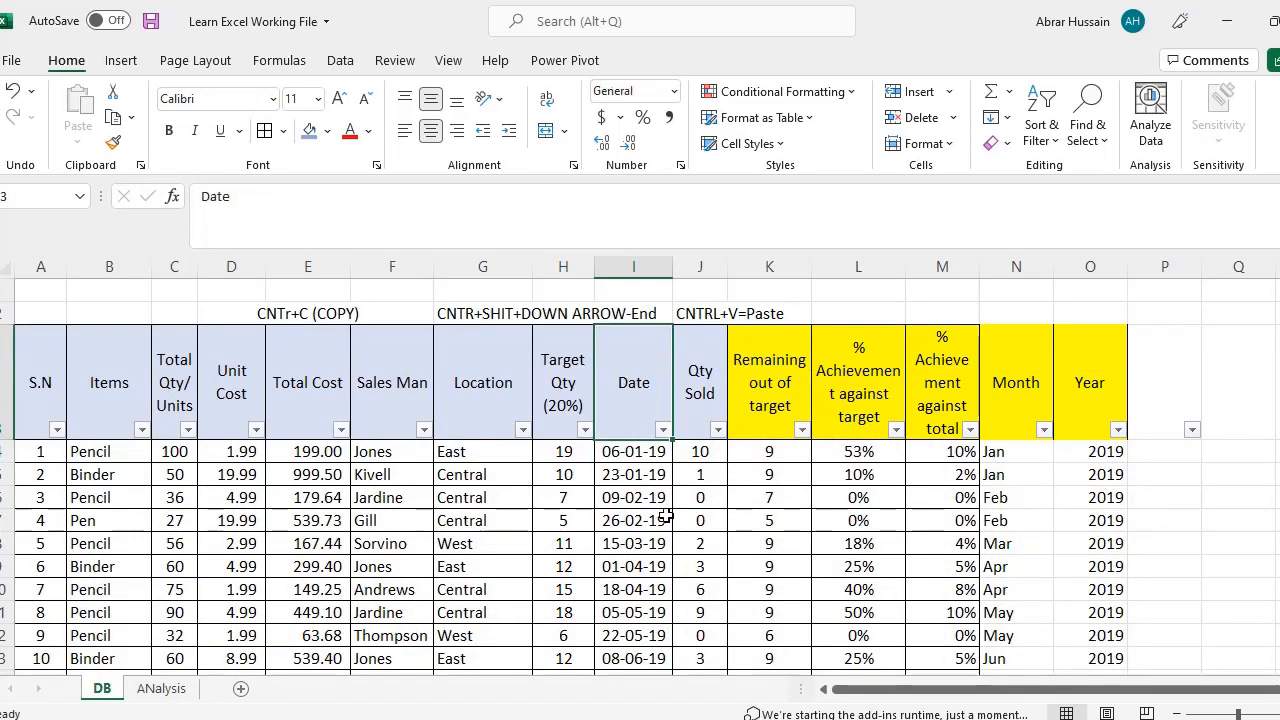
click(664, 518)
click(622, 356)
click(633, 268)
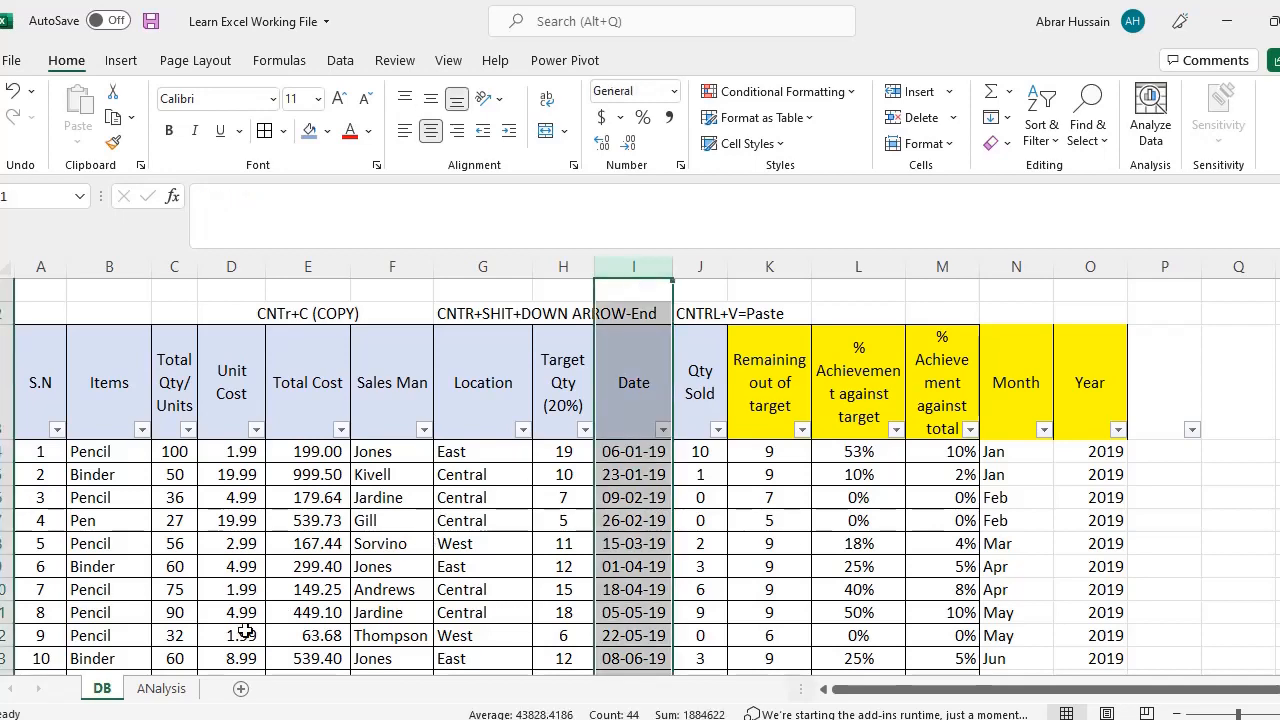
Step: Return to the ANalysis sheet and enter "I" in cell C78 beside the Start Date label
click(160, 688)
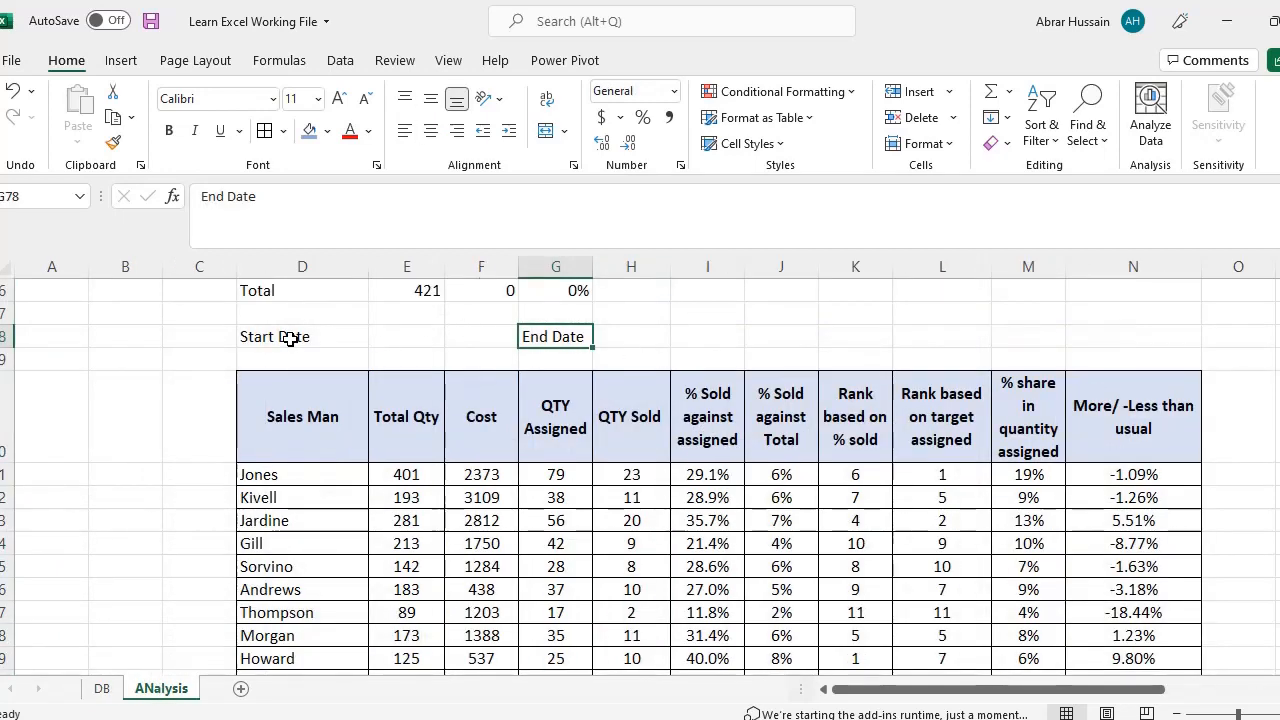
click(212, 338)
click(277, 339)
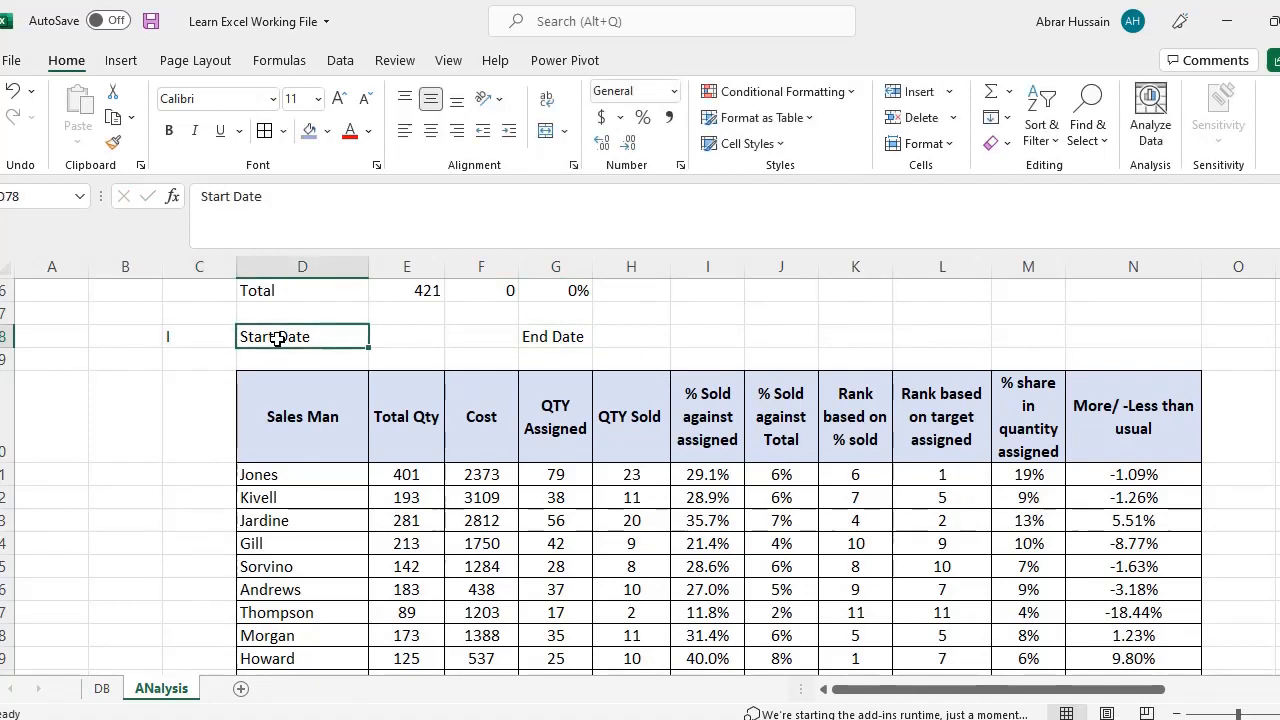
key(Escape)
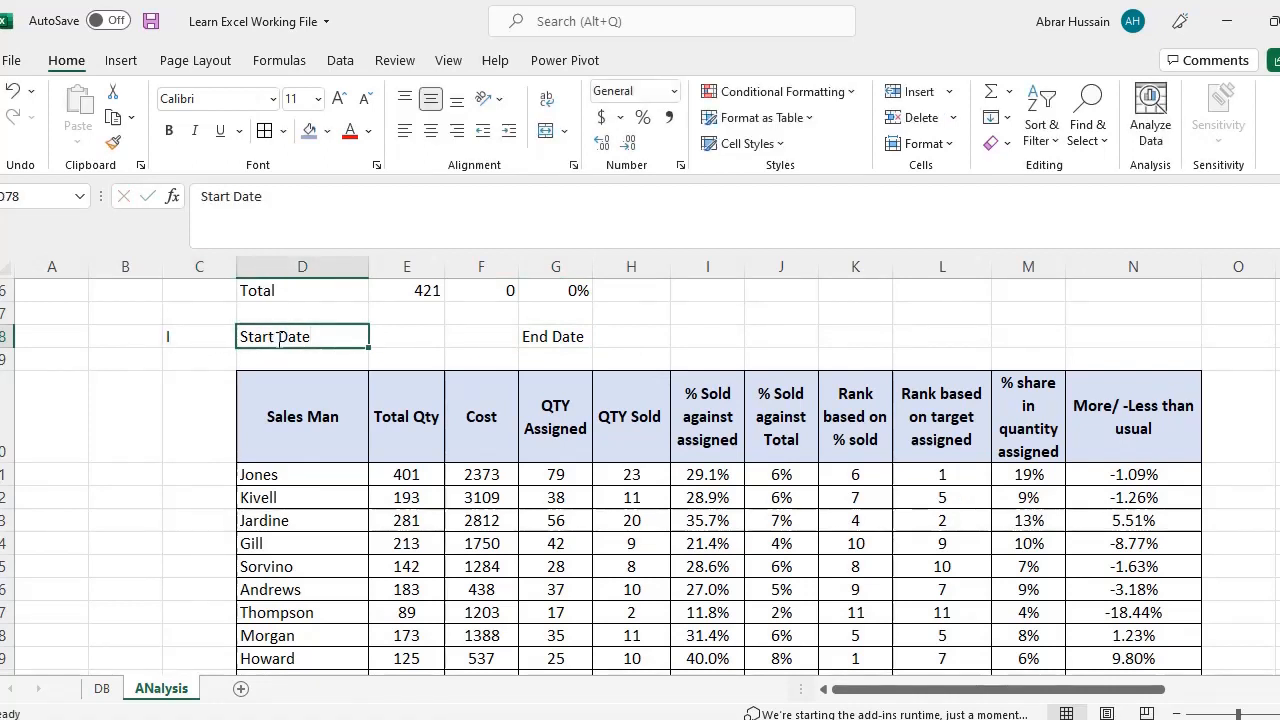
Step: Merge and center E78:F78 for the start date and H78:I78 for the end date
drag(424, 341, 476, 338)
click(547, 132)
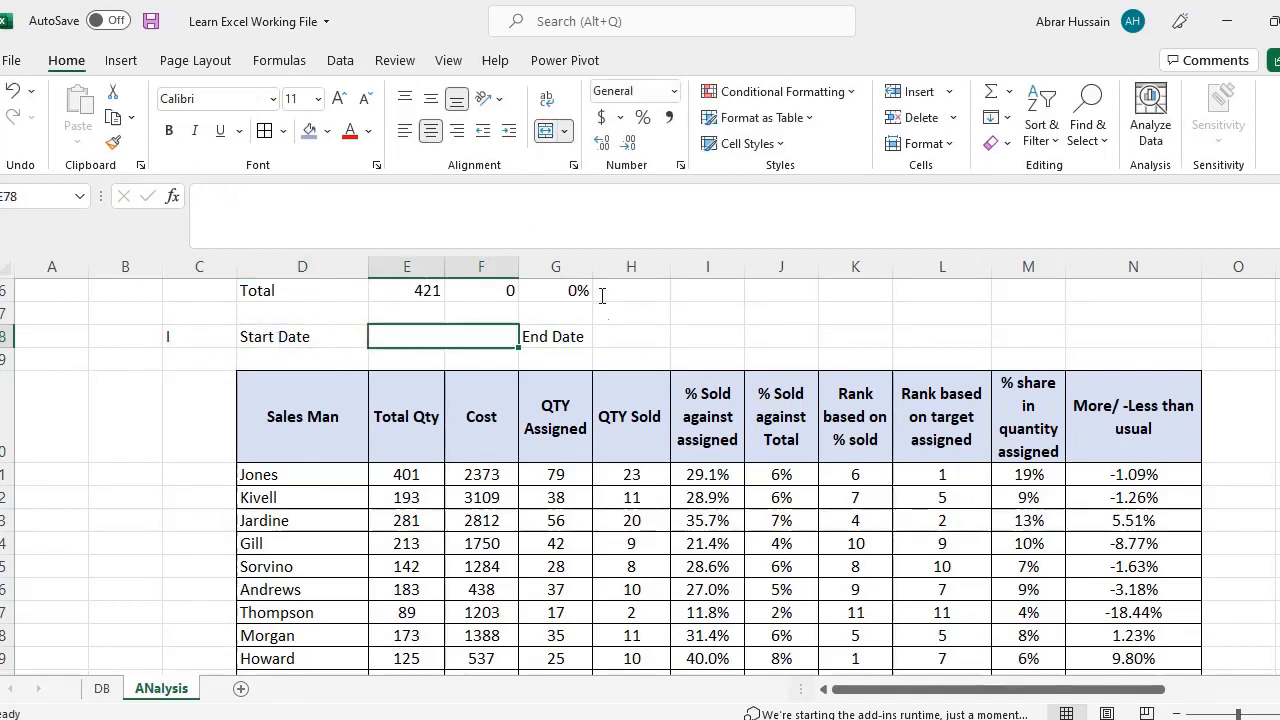
click(549, 335)
drag(622, 332, 692, 331)
click(547, 132)
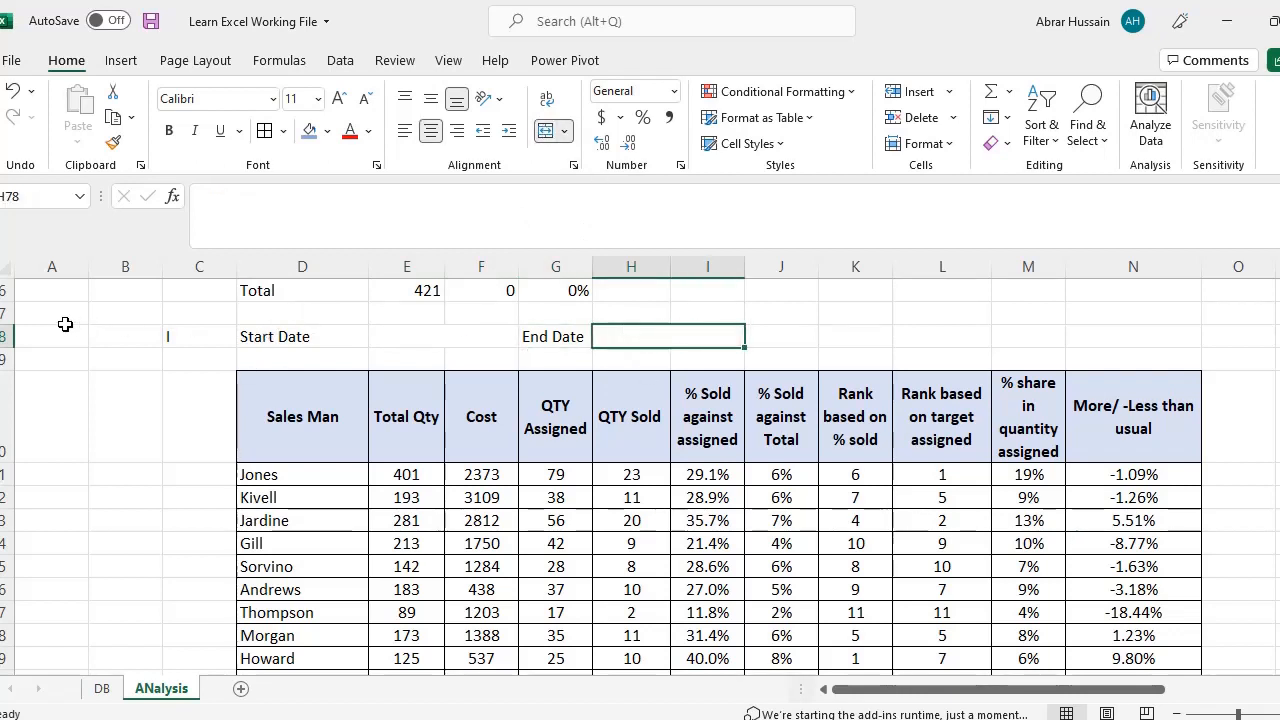
Step: Insert two blank rows above the Start Date and End Date row
click(4, 314)
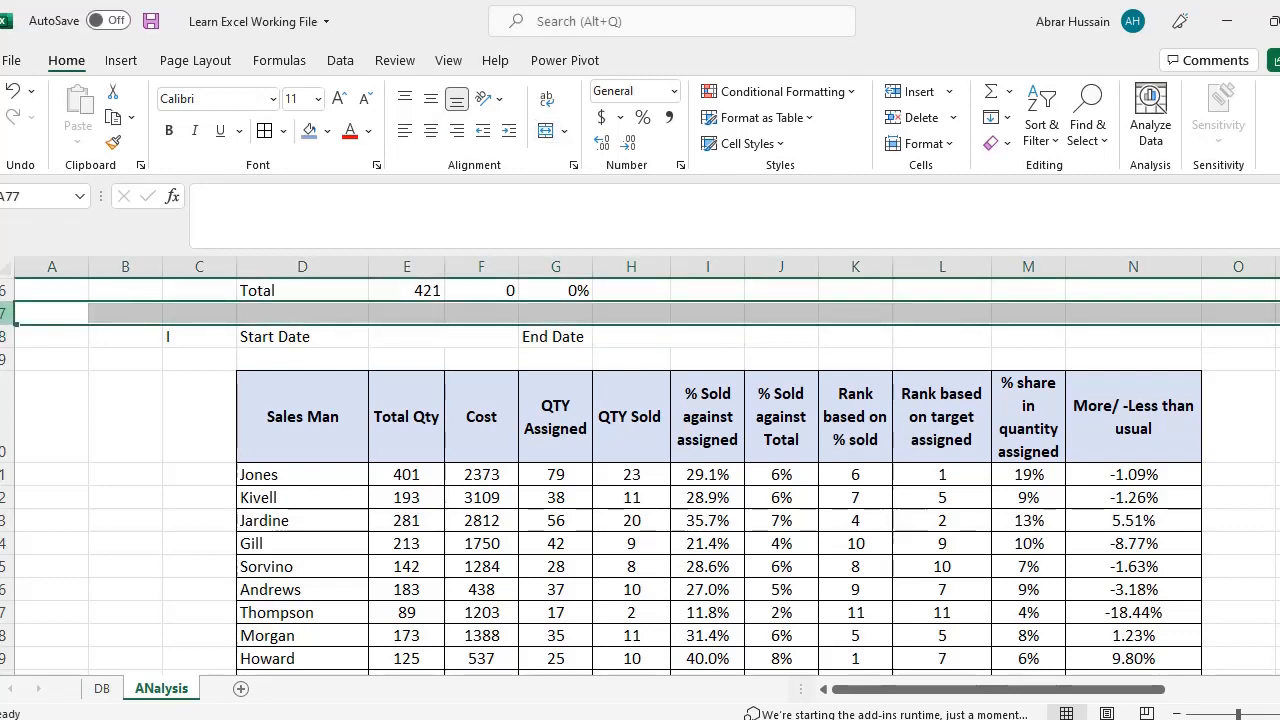
drag(4, 314, 4, 338)
right_click(5, 326)
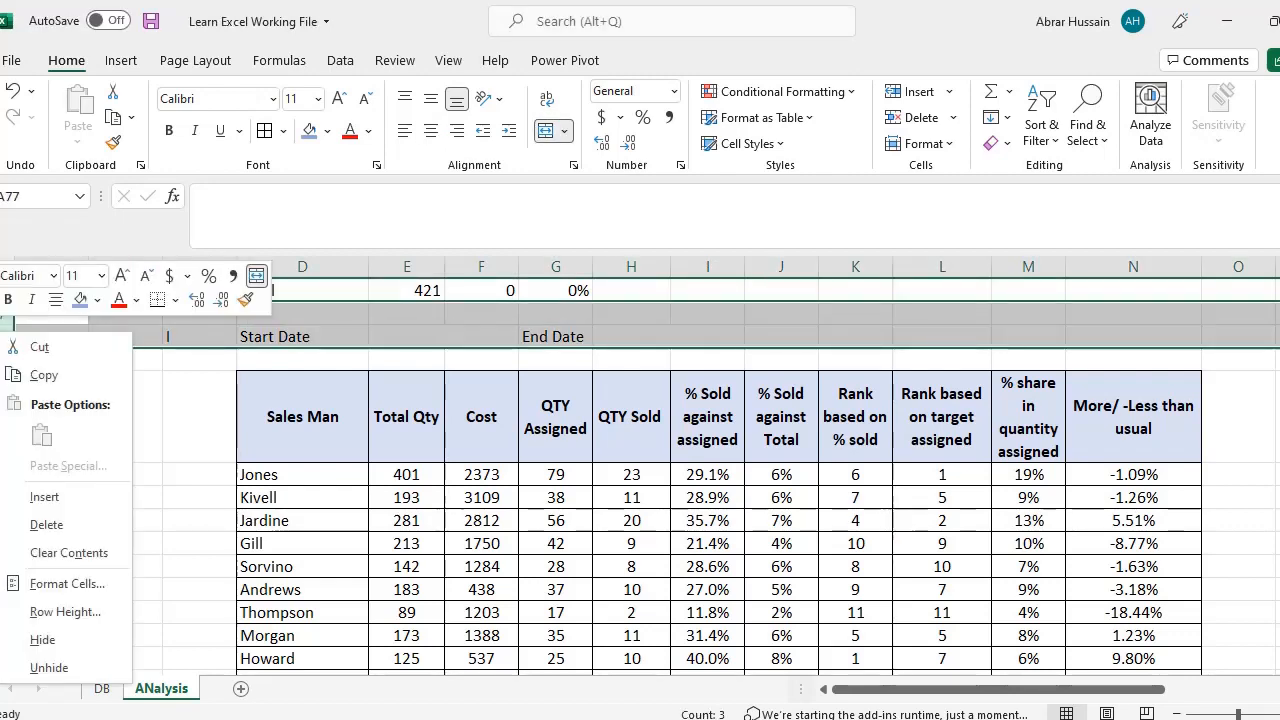
click(70, 499)
click(338, 363)
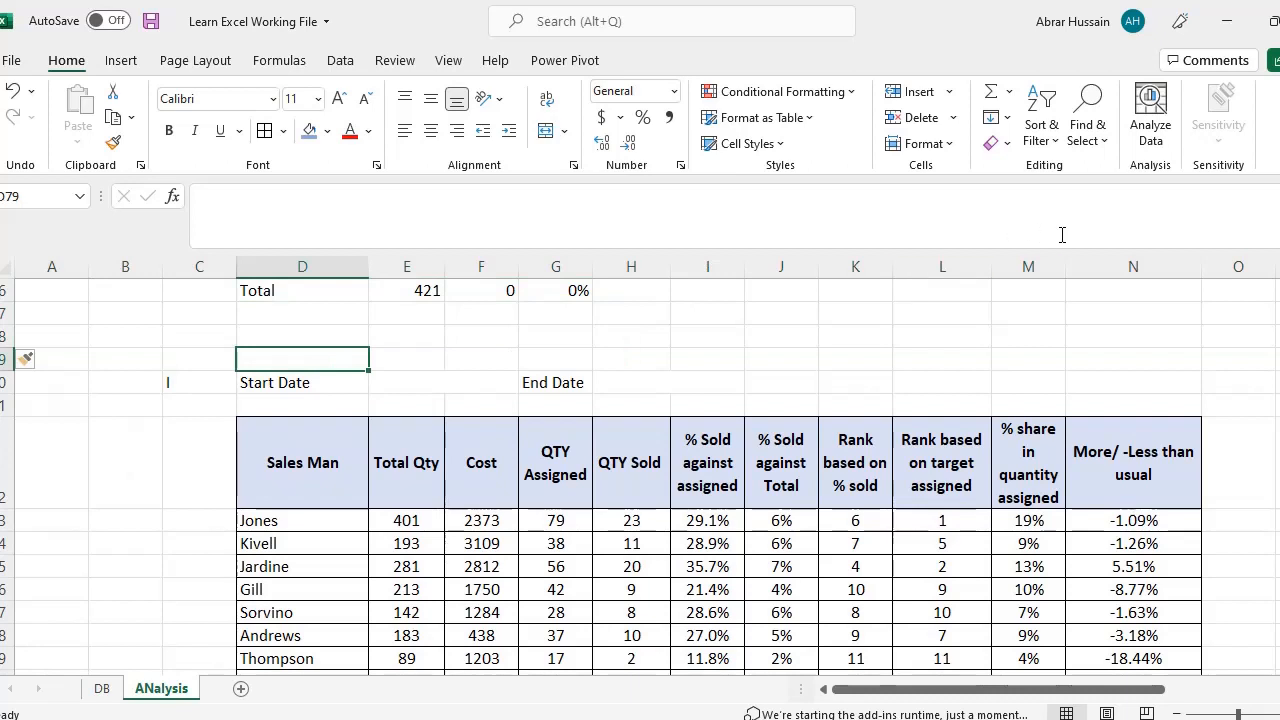
Step: Merge and center D79:N79 above the date row, spanning the full width of the salesman table
key(shift+Right)
key(shift+Right)
key(shift+Right)
key(shift+Right)
key(shift+Right)
key(shift+Right)
key(shift+Right)
key(shift+Right)
key(shift+Right)
key(shift+Right)
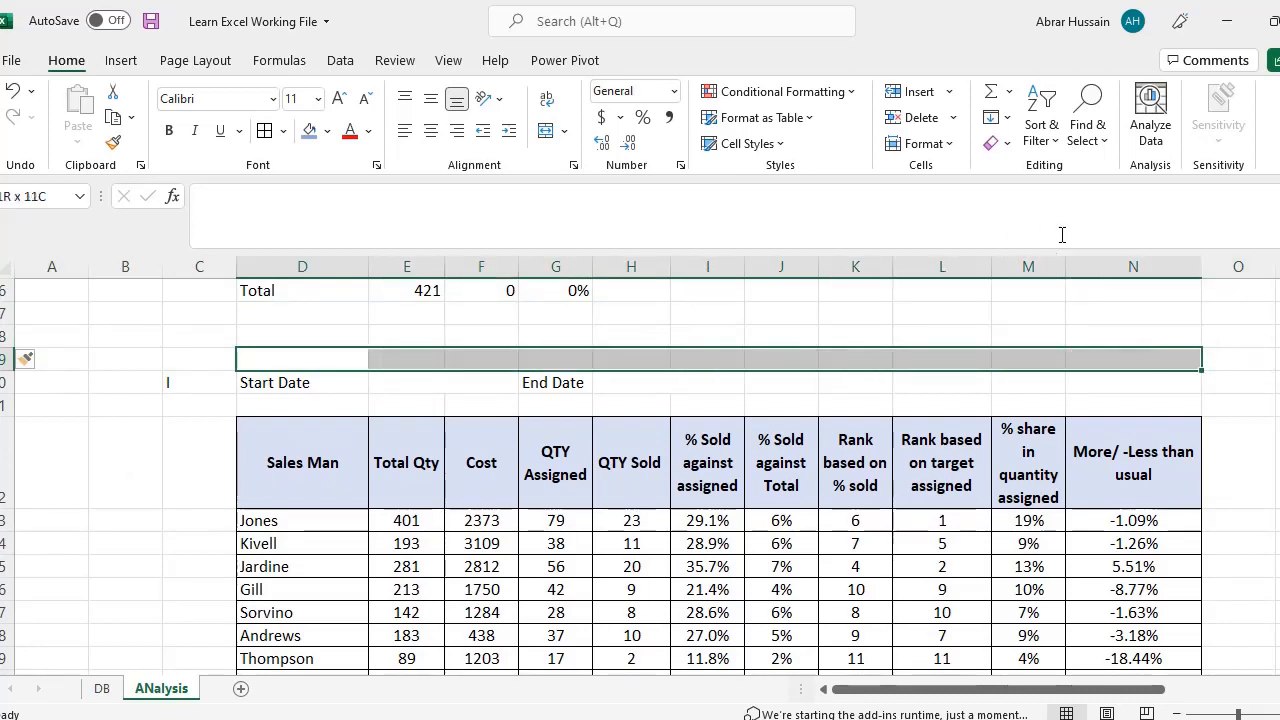
click(545, 131)
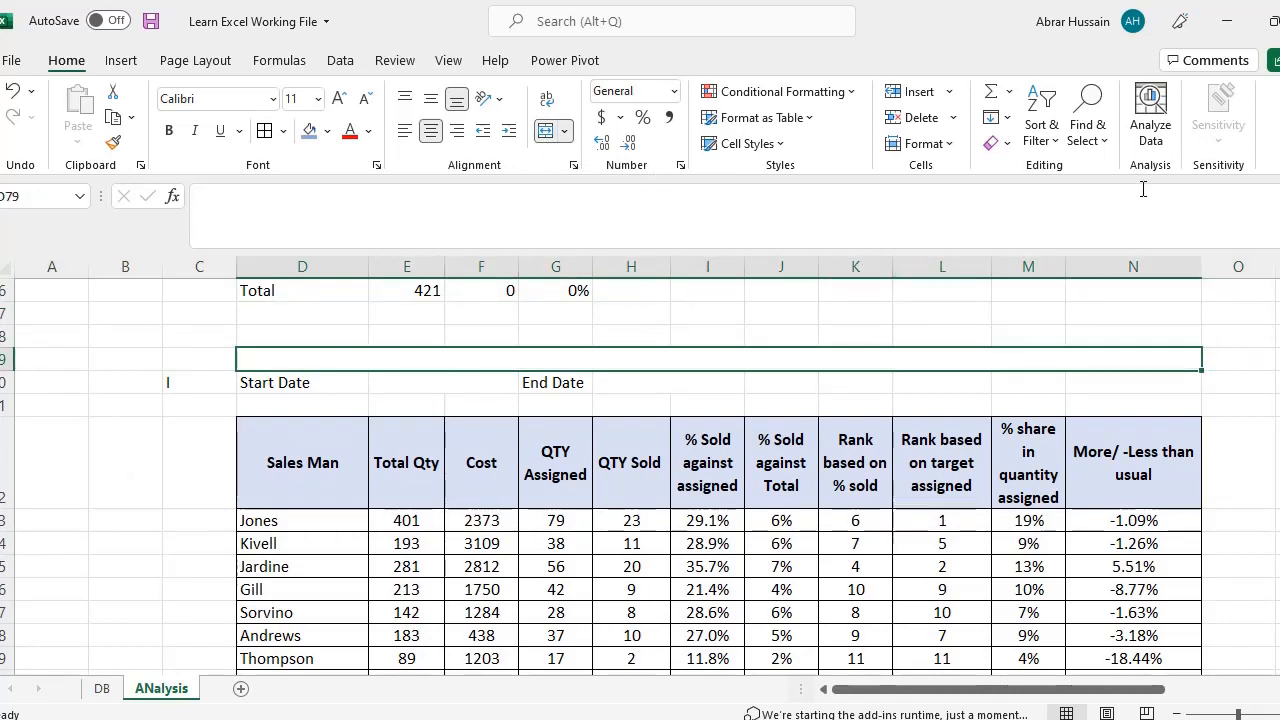
Step: Enter the title "Analyse data by Setart and End date" in the merged row 79 cell
text(Analyse data b)
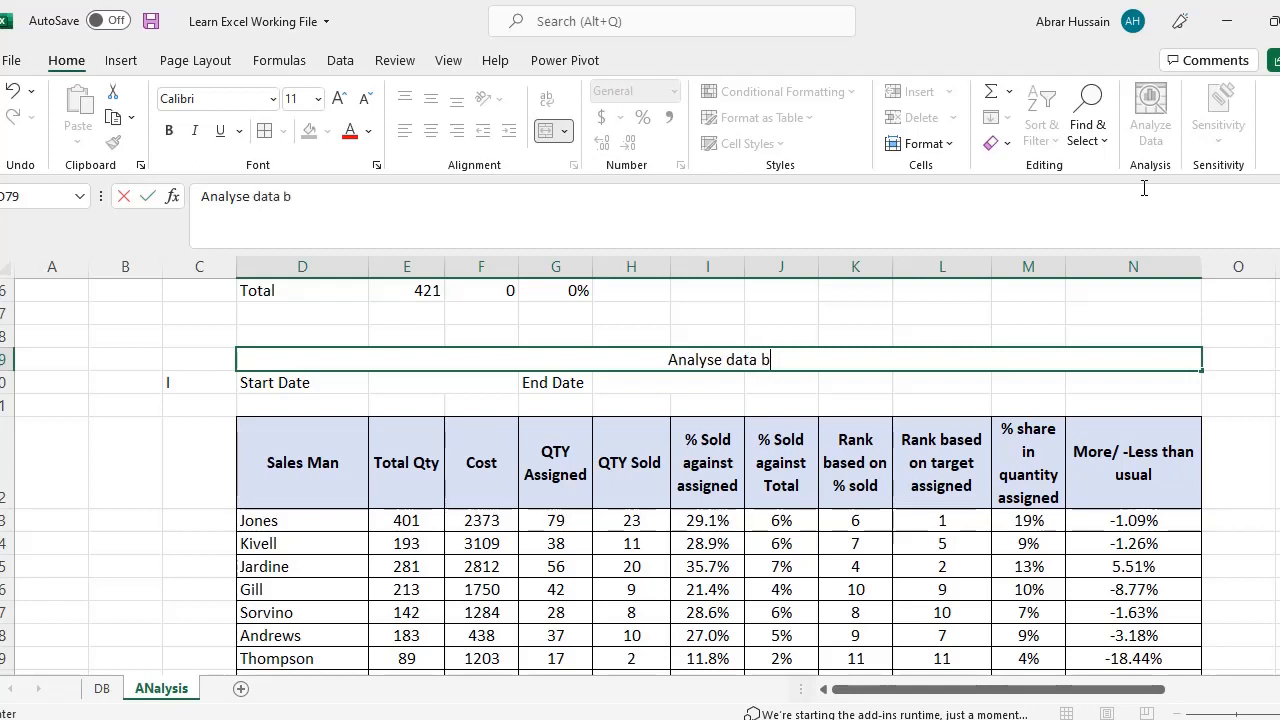
text(y Setart)
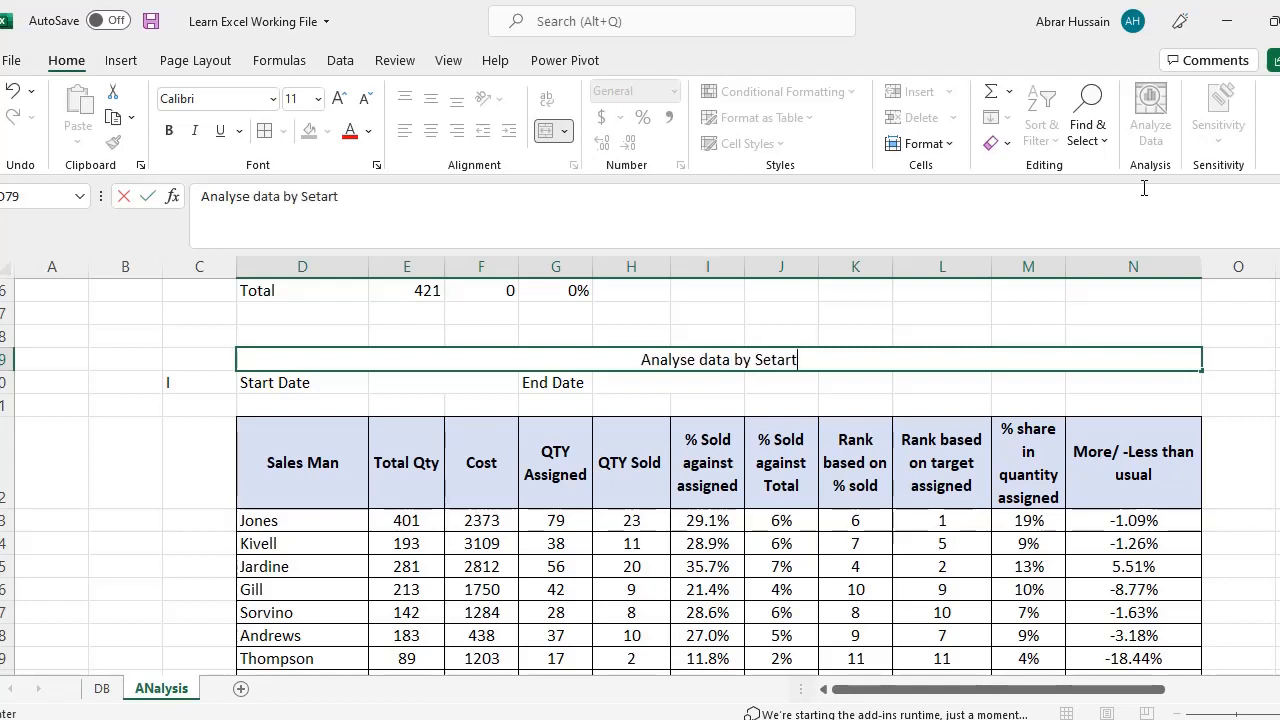
text( and En date)
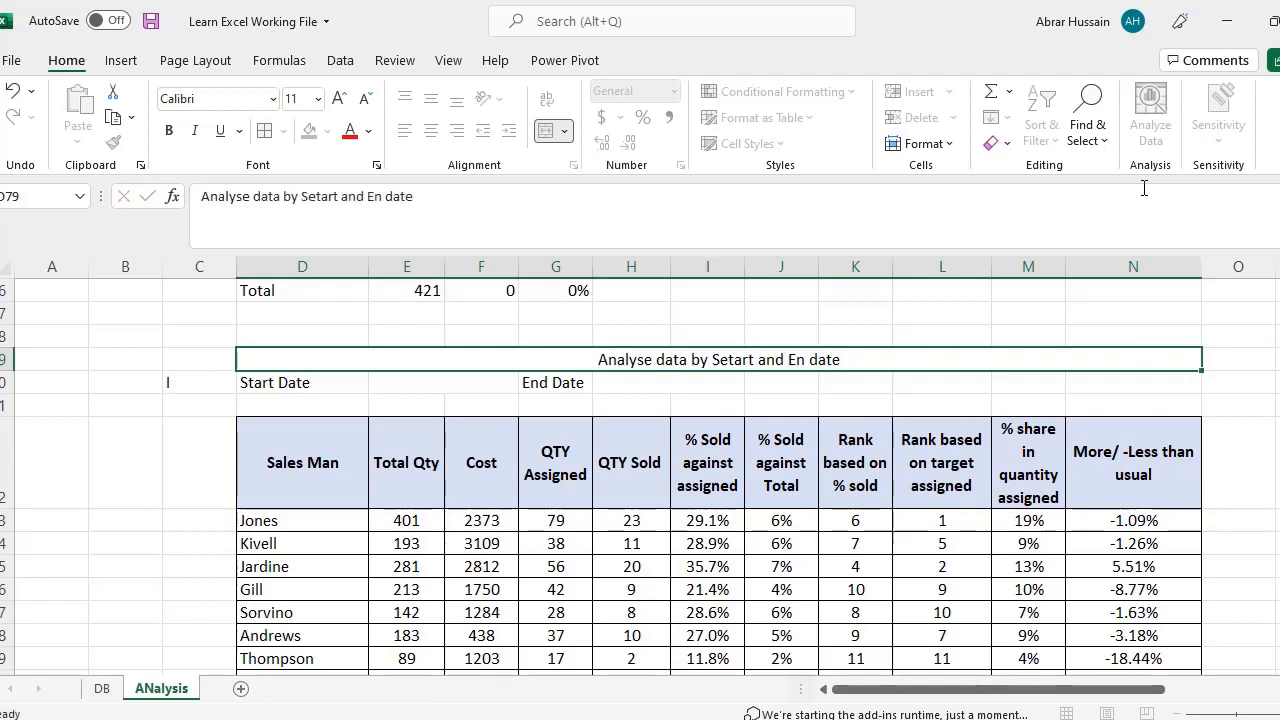
key(Return)
key(Up)
key(F2)
key(Left)
key(Left)
key(Left)
key(Left)
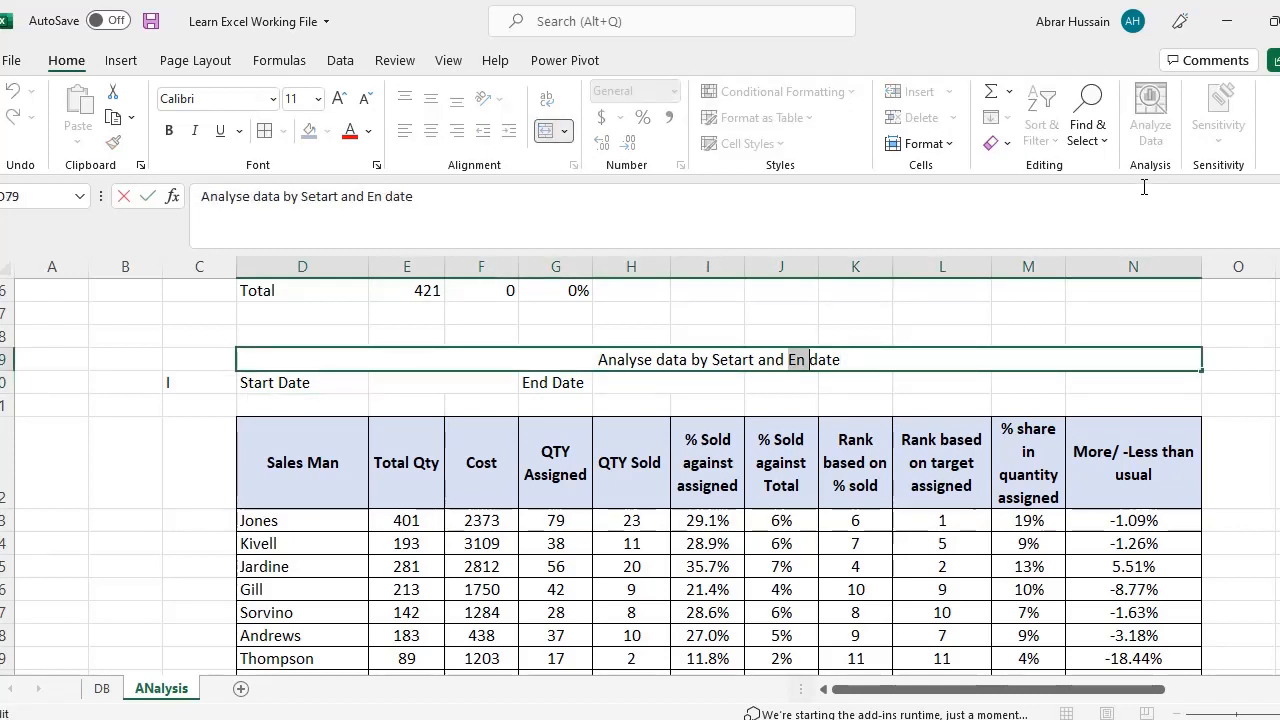
key(BackSpace)
text(d)
key(Return)
Step: Enter 1 jan 2019 as the start date in the merged cell E80
key(Down)
key(Down)
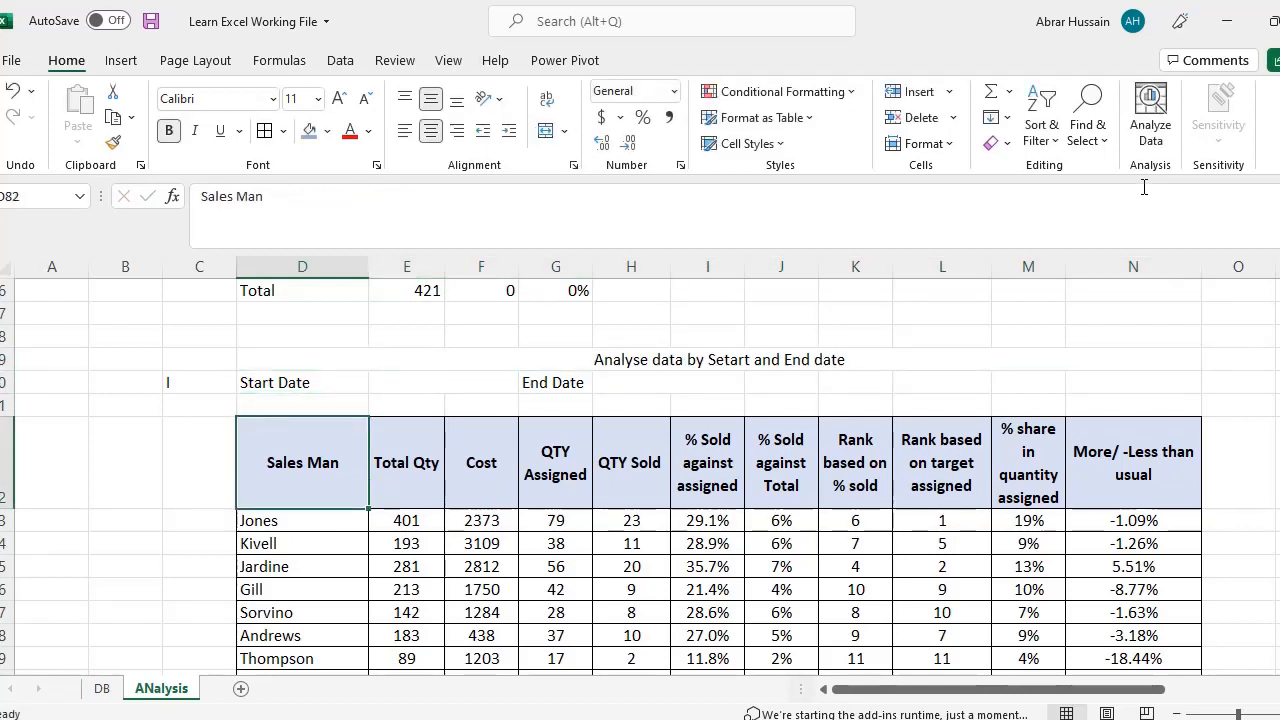
key(Up)
key(Up)
key(Right)
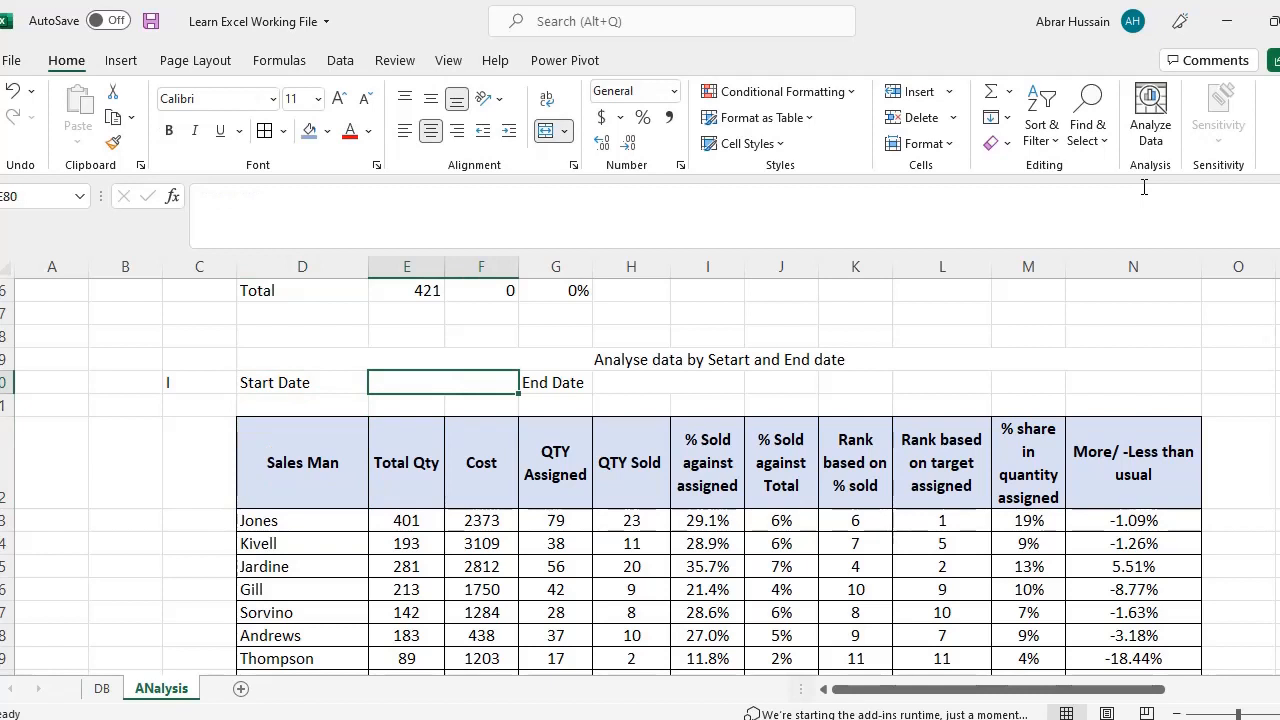
text(1 j)
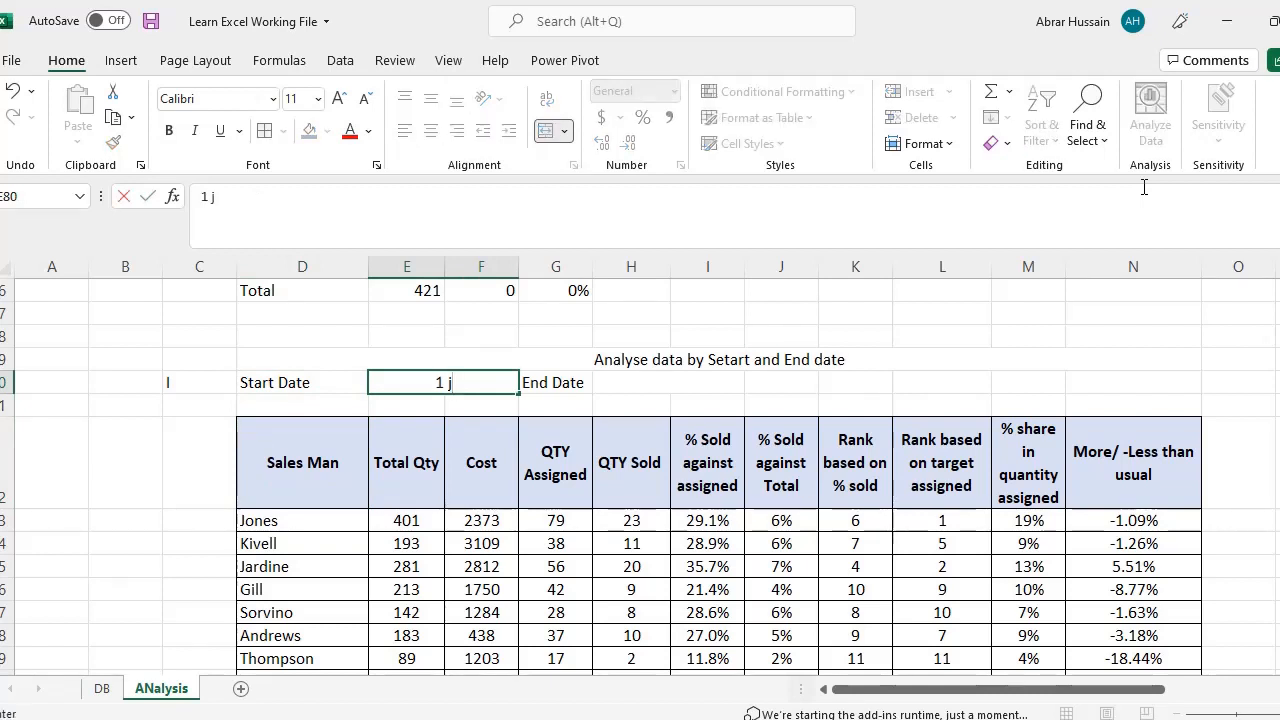
text(an 2019)
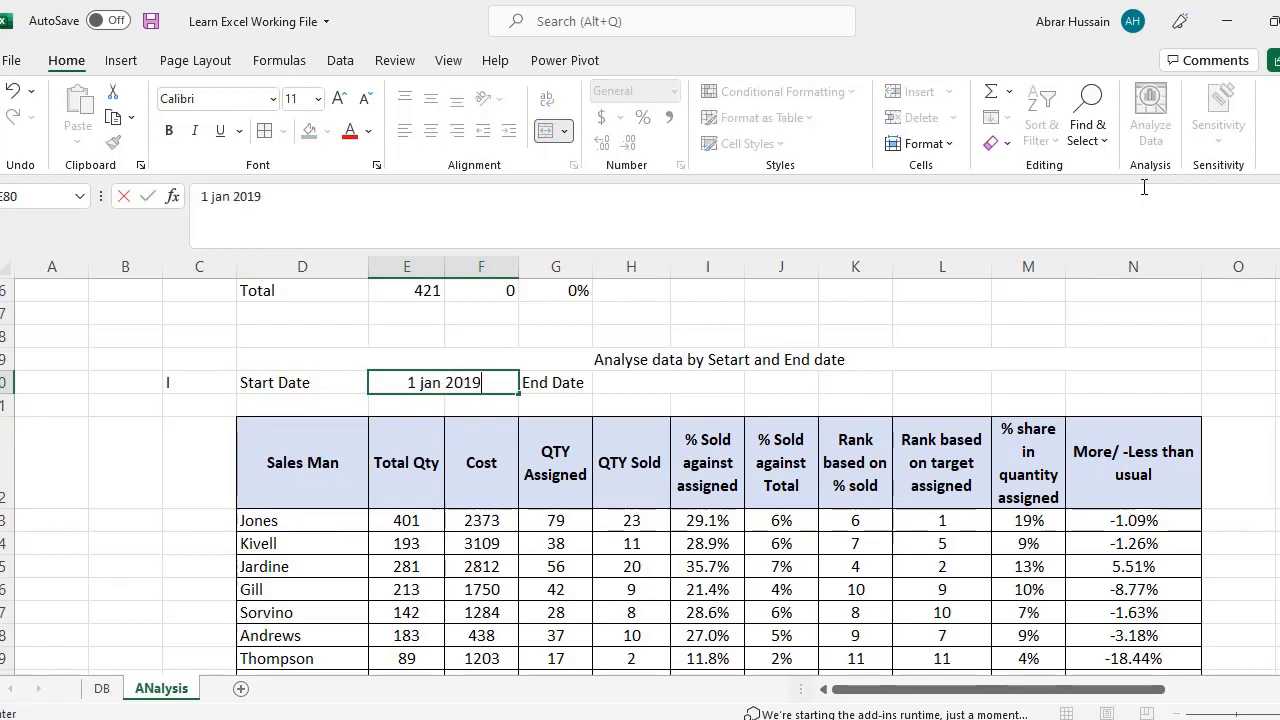
key(Return)
key(Up)
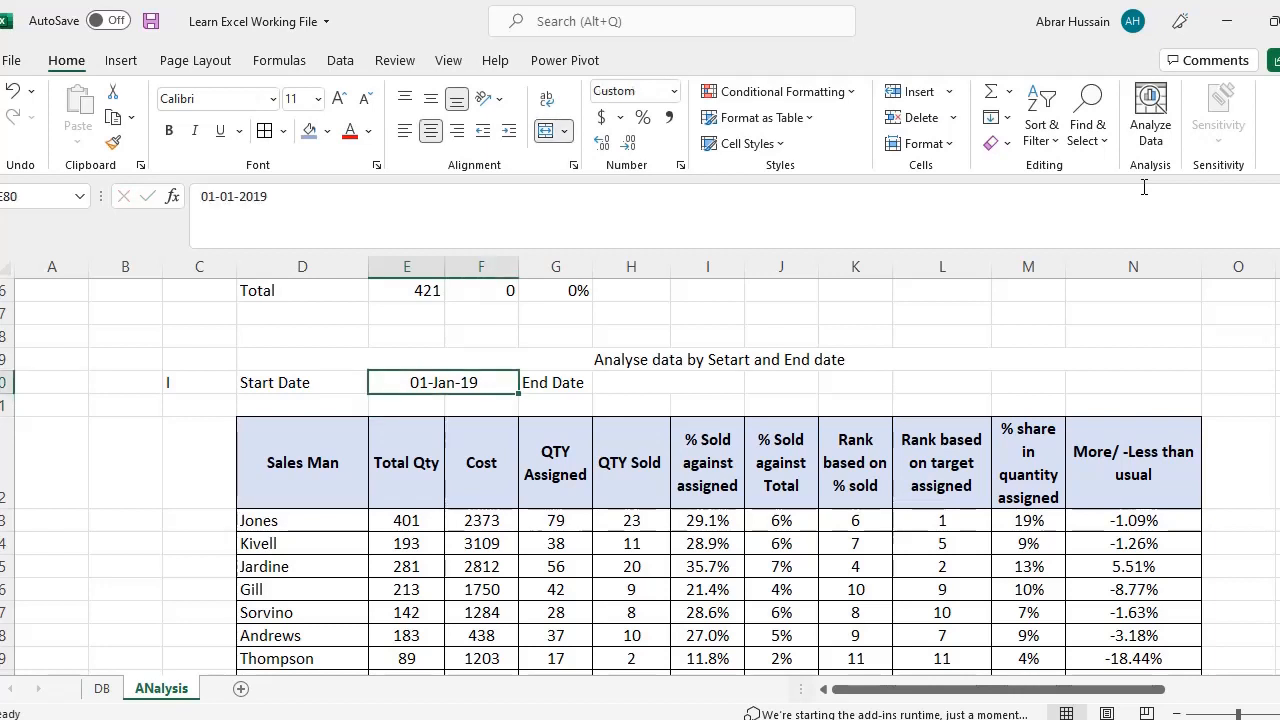
Step: Enter 23 dec 2021 as the end date in the merged cell H80
key(Right)
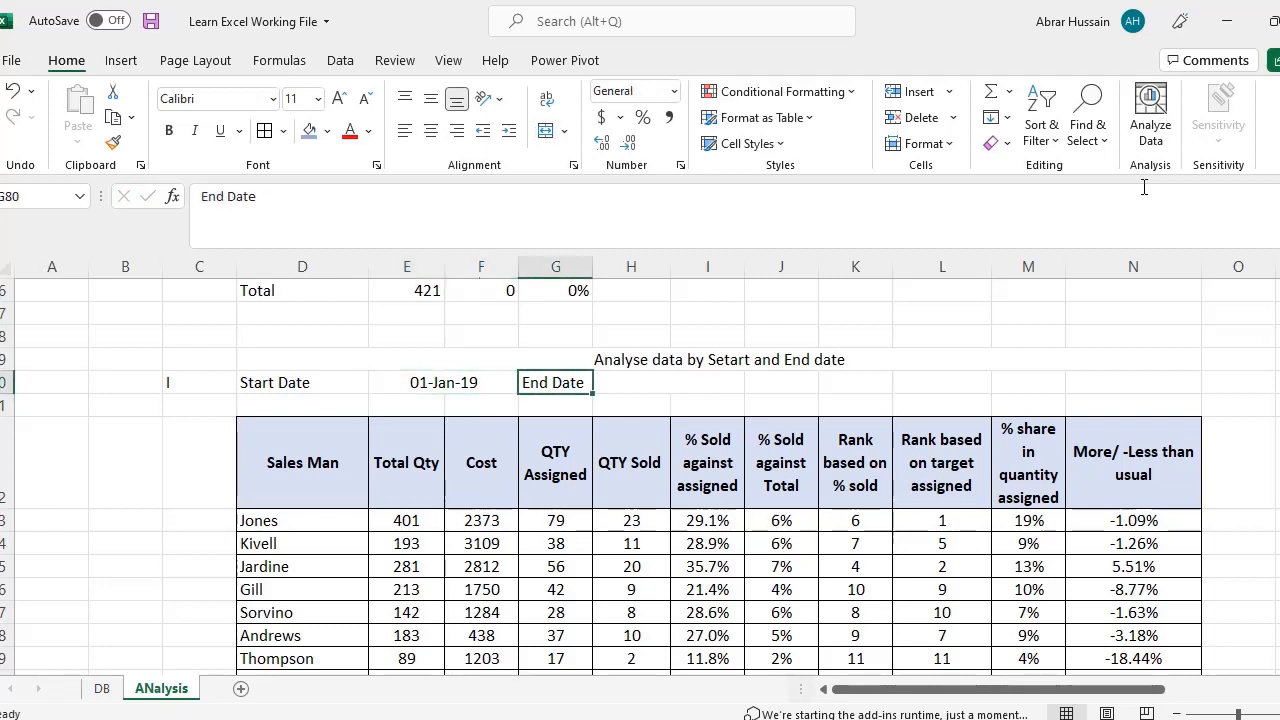
key(Right)
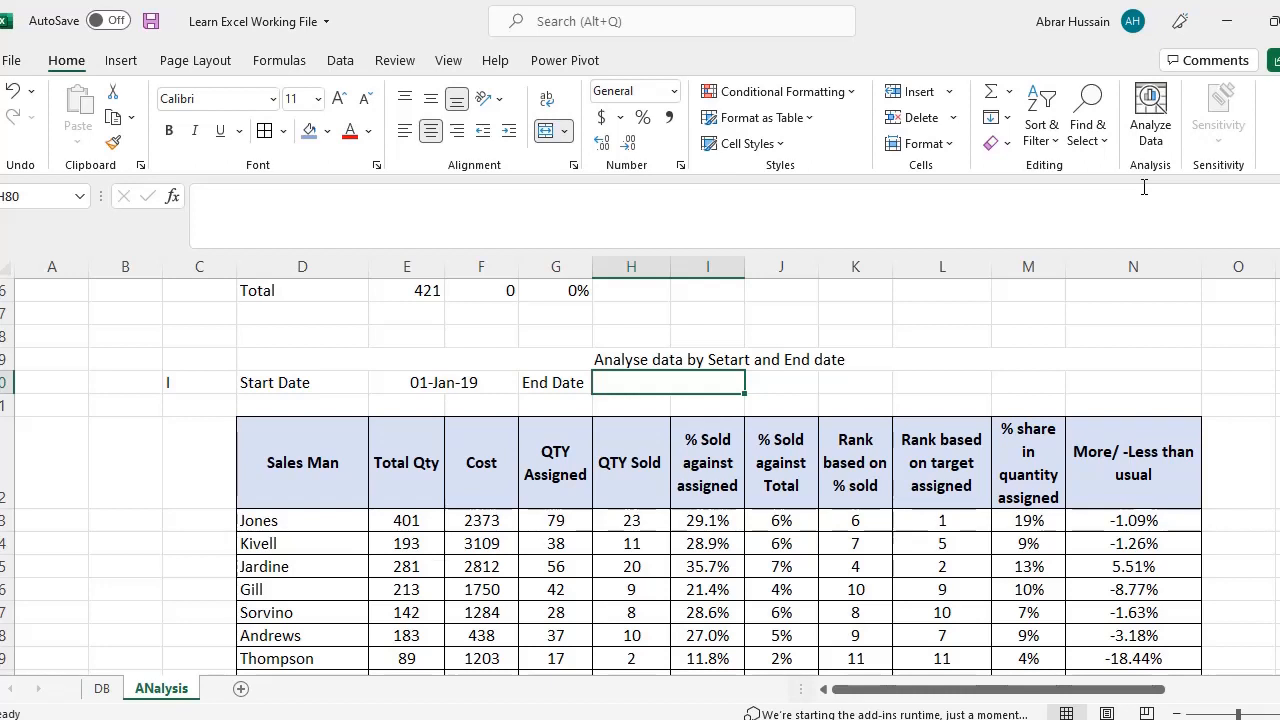
text(23 dec )
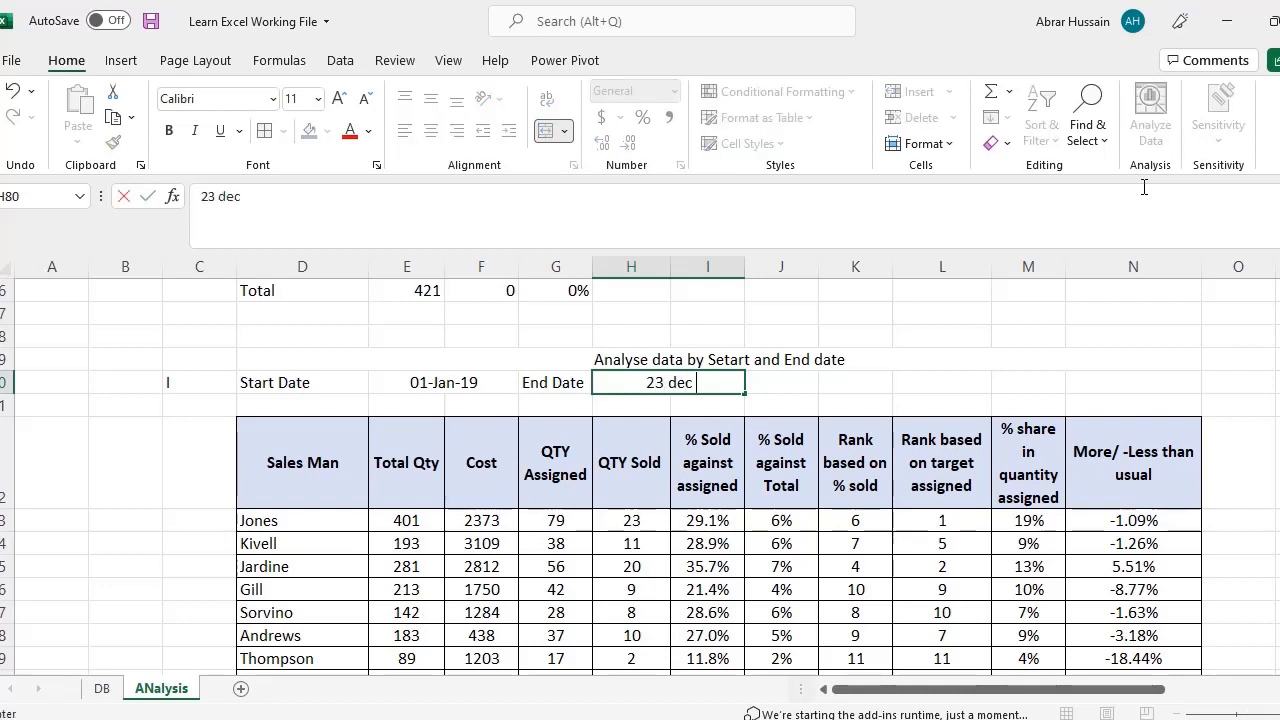
text(2021)
key(Return)
key(Up)
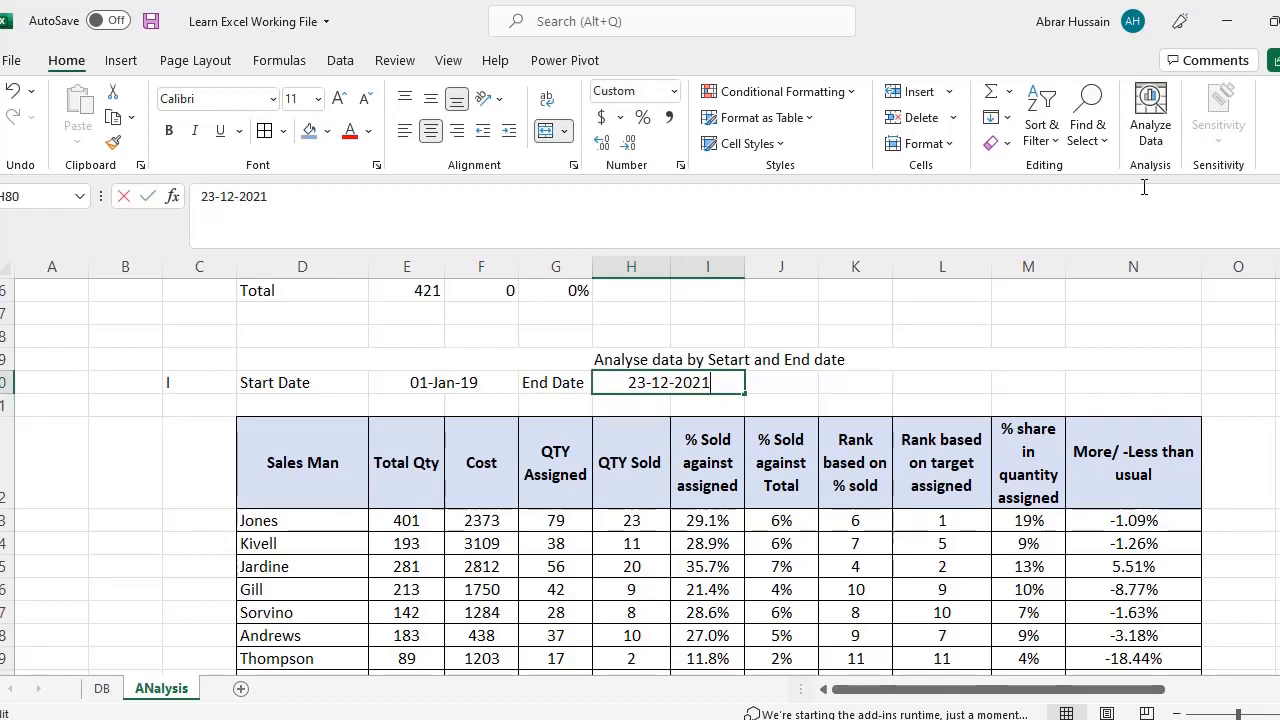
Step: Format the row 79 title with a blue fill, bold text and font size 14
key(Up)
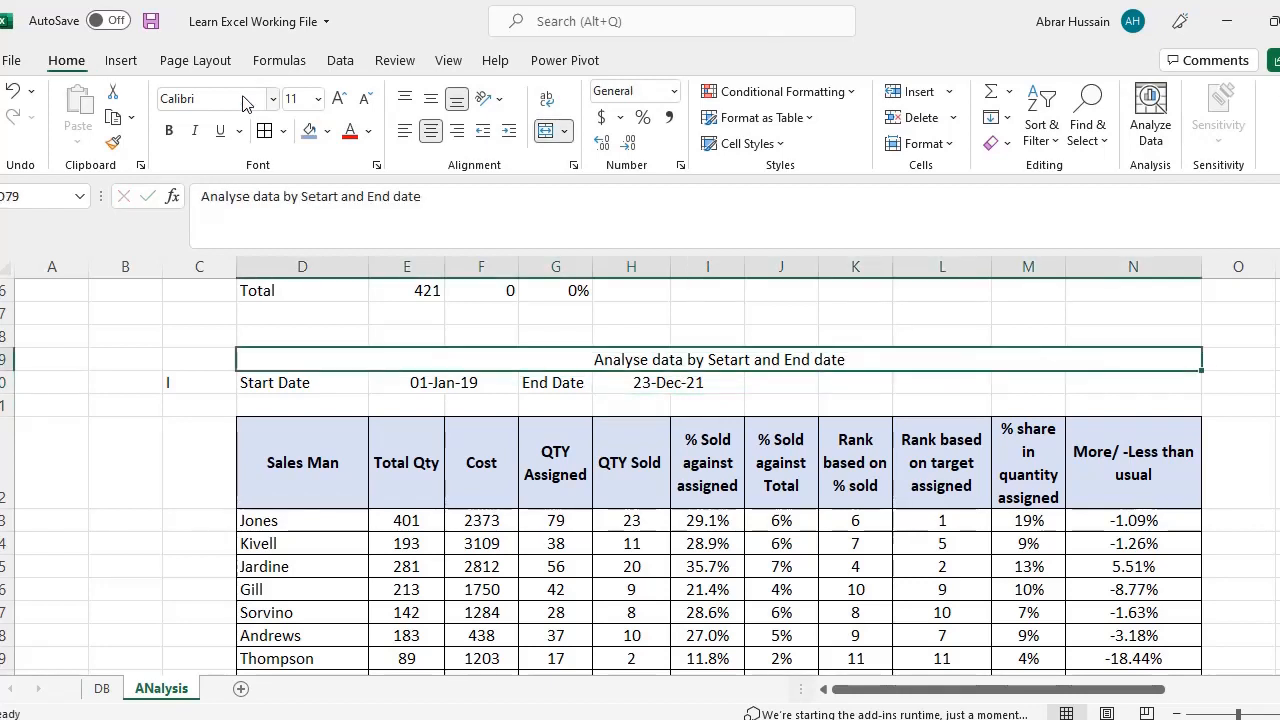
click(309, 131)
click(169, 131)
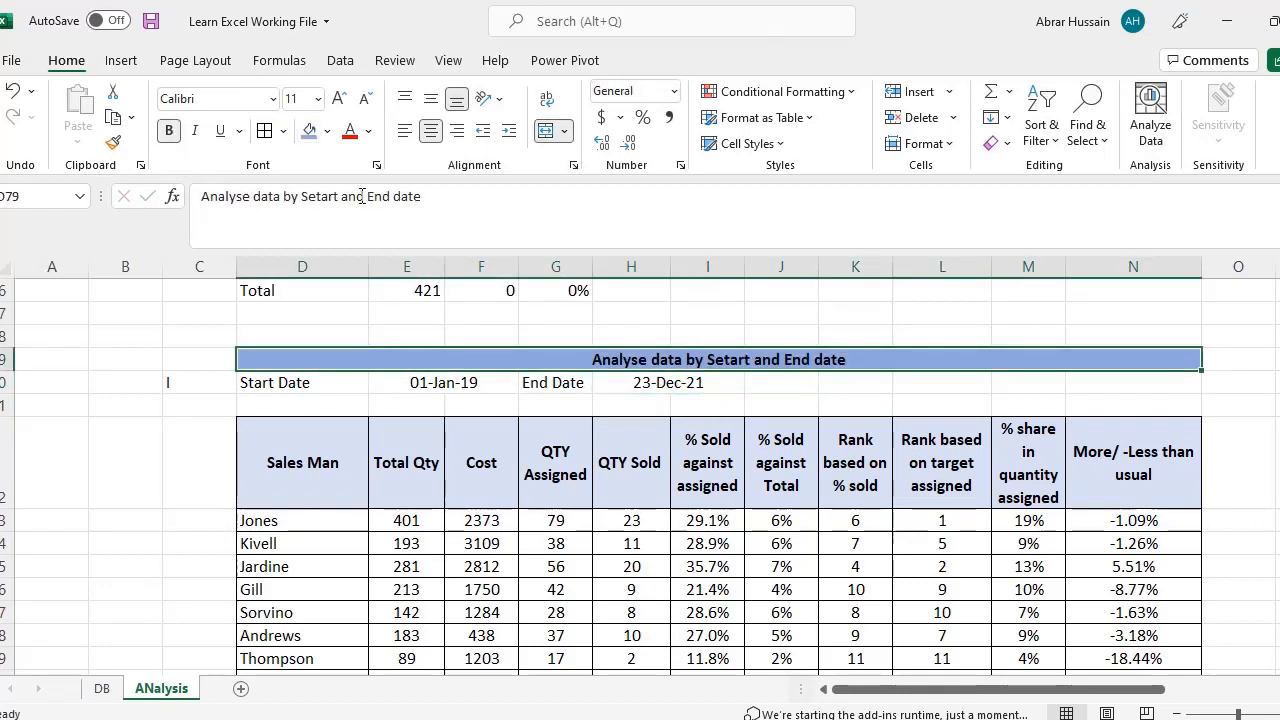
click(340, 100)
click(340, 100)
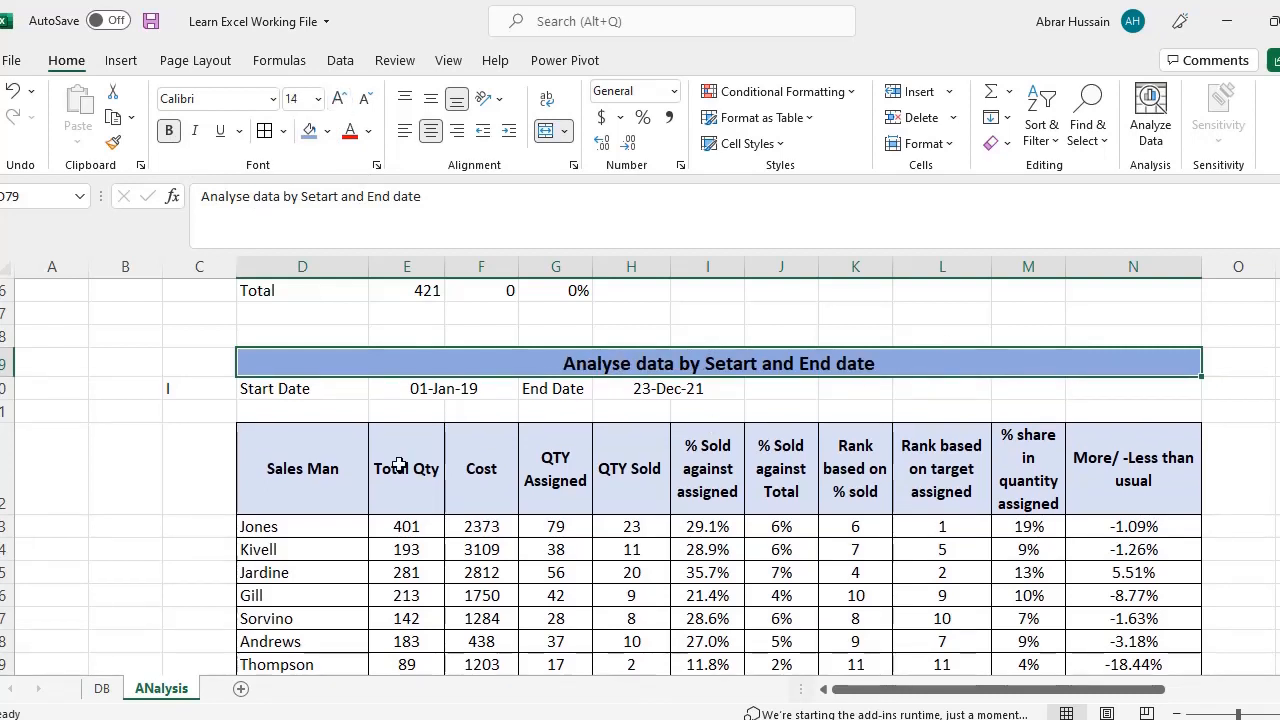
Step: Copy the merged end date cell H80 to M80:N80 at the end of the row
click(488, 392)
click(555, 390)
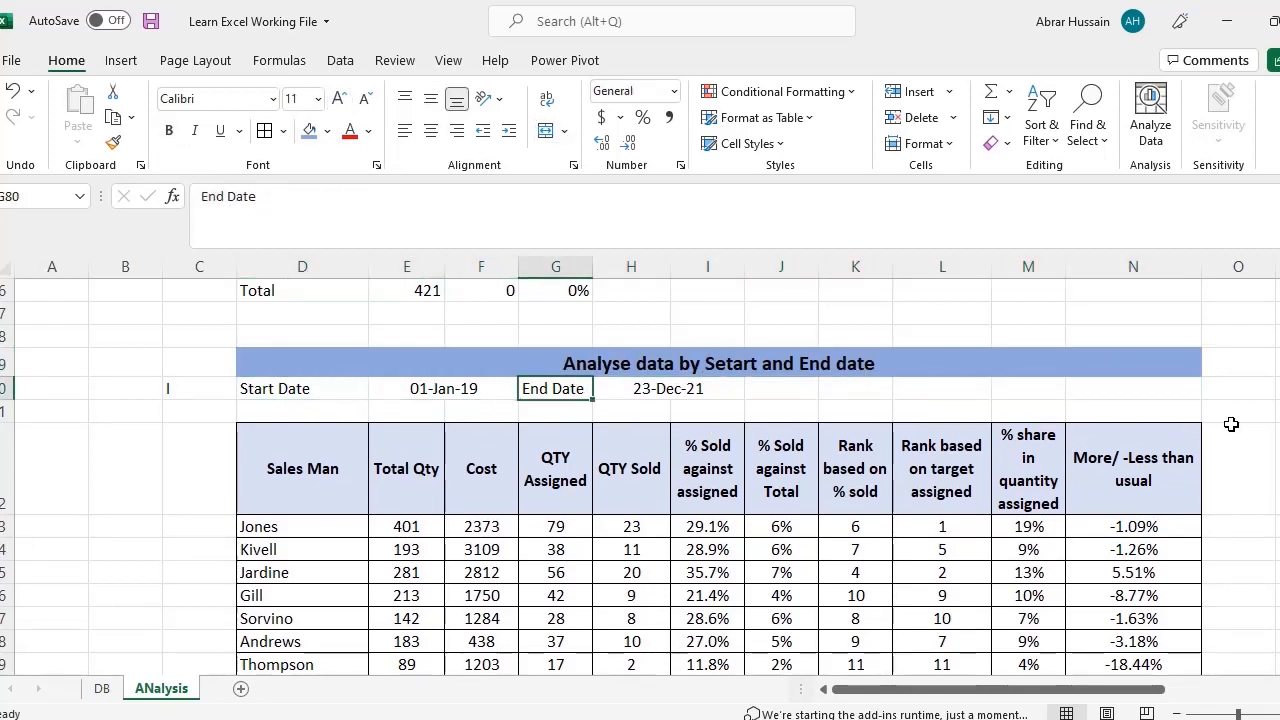
key(Right)
key(ctrl+c)
key(Right)
key(Right)
key(Right)
key(Right)
key(ctrl+v)
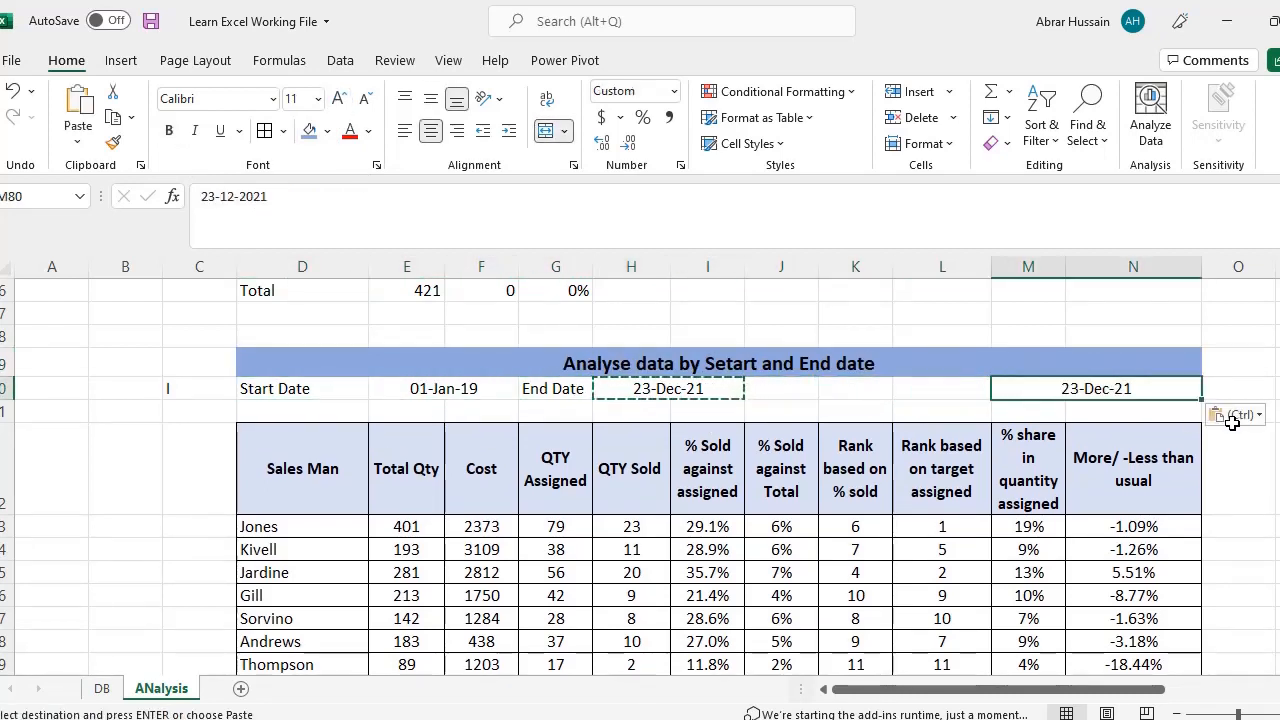
Step: Move the End Date label from G80 to L80, beside the copied date
key(Left)
key(Left)
key(Left)
key(Left)
key(Left)
key(ctrl+x)
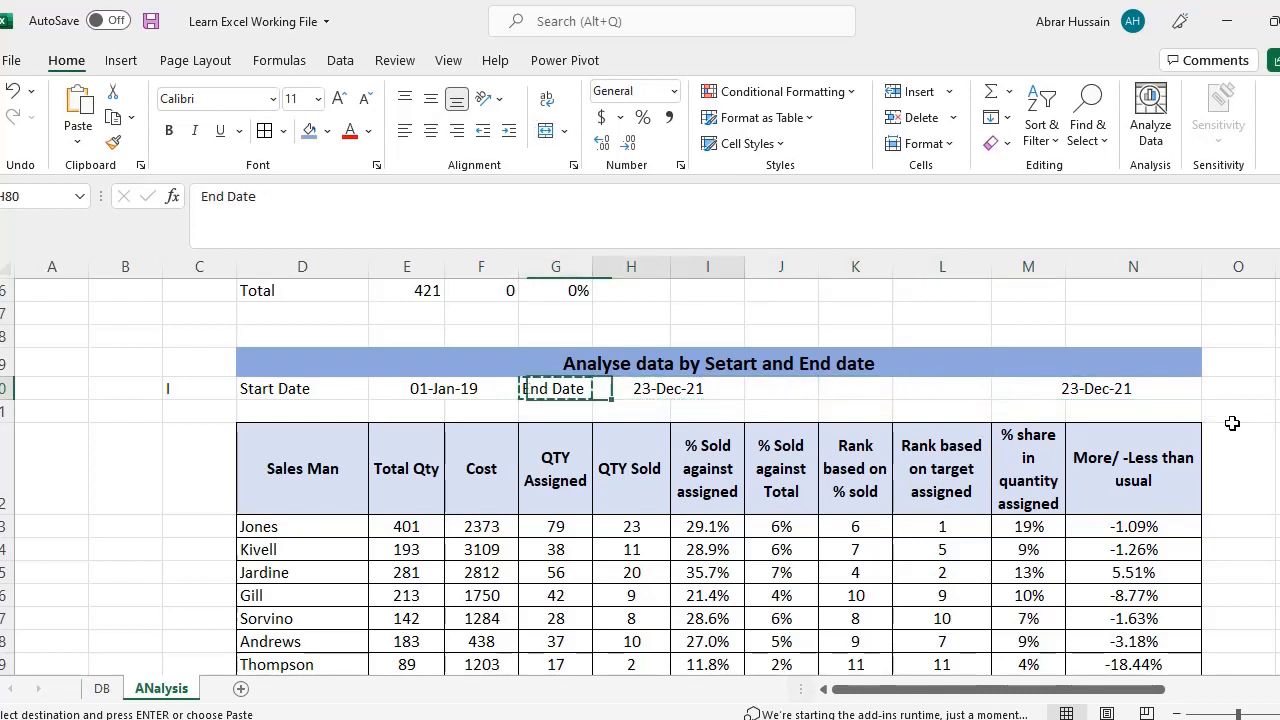
key(Right)
key(Right)
key(Right)
key(Right)
key(Right)
key(ctrl+v)
Step: Clear the original end date from the merged cell H80
key(Left)
key(Left)
key(Left)
key(Left)
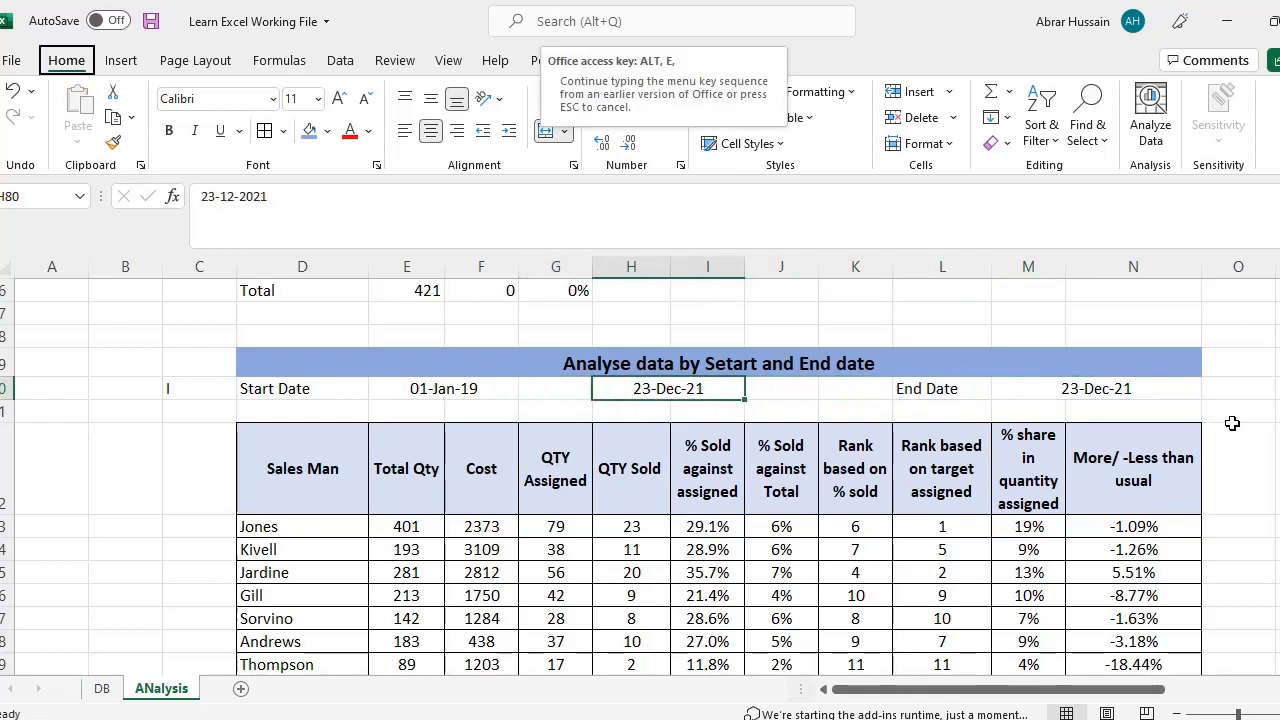
key(Delete)
Step: Fill the Start Date and End Date row, D80:N80, with a light orange colour
key(Left)
key(Left)
key(Left)
key(Left)
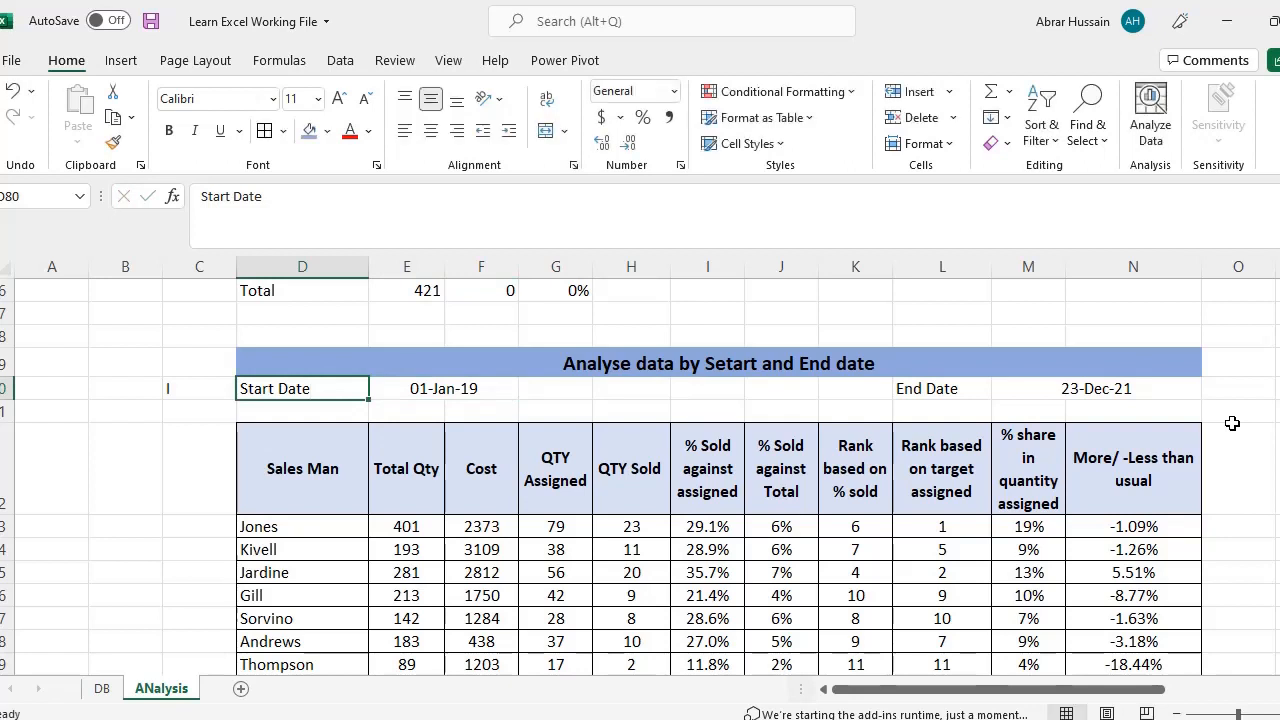
key(shift+Right)
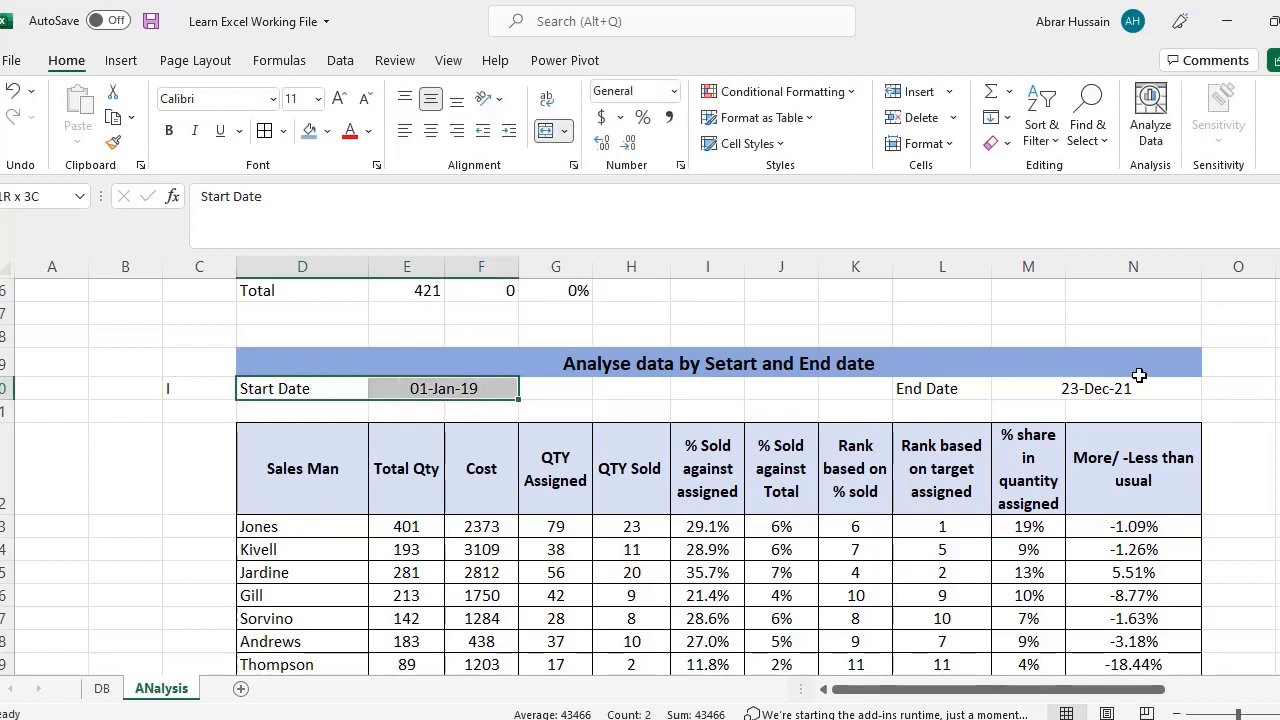
key(shift+Right)
key(shift+Right)
key(shift+Right)
key(shift+Right)
key(shift+Right)
key(shift+Right)
key(shift+Right)
key(shift+Right)
click(327, 132)
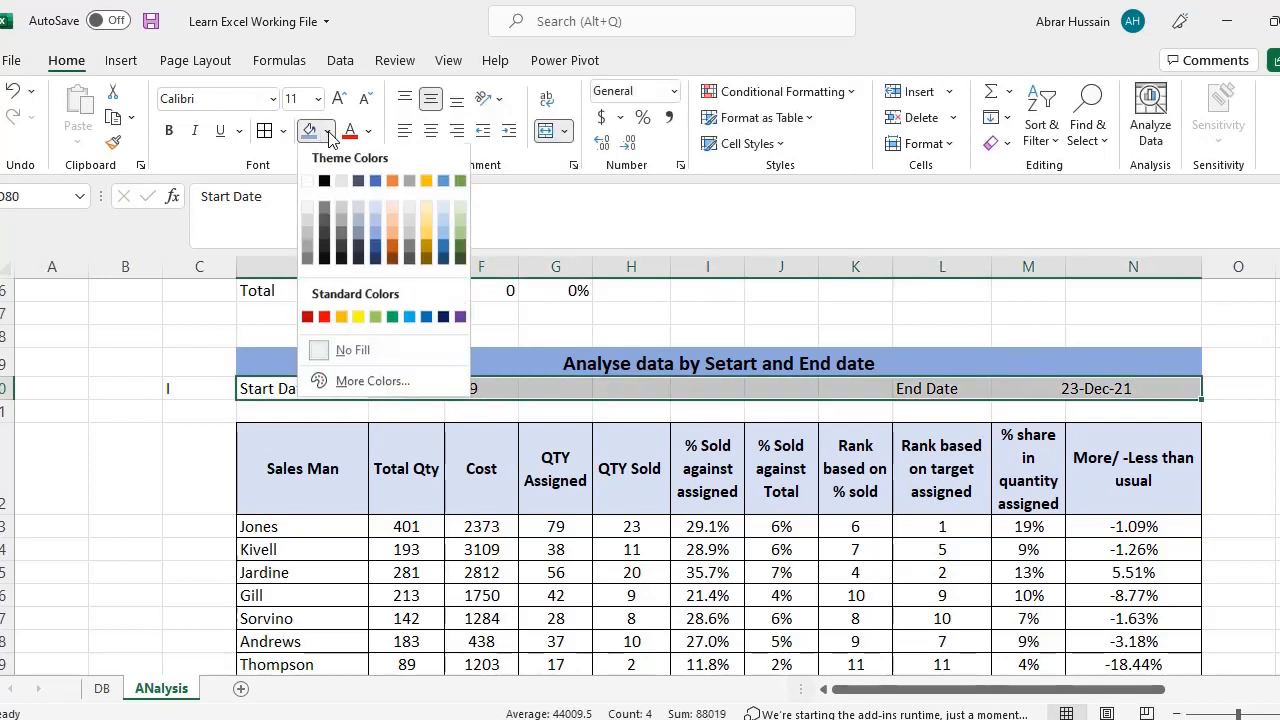
click(390, 212)
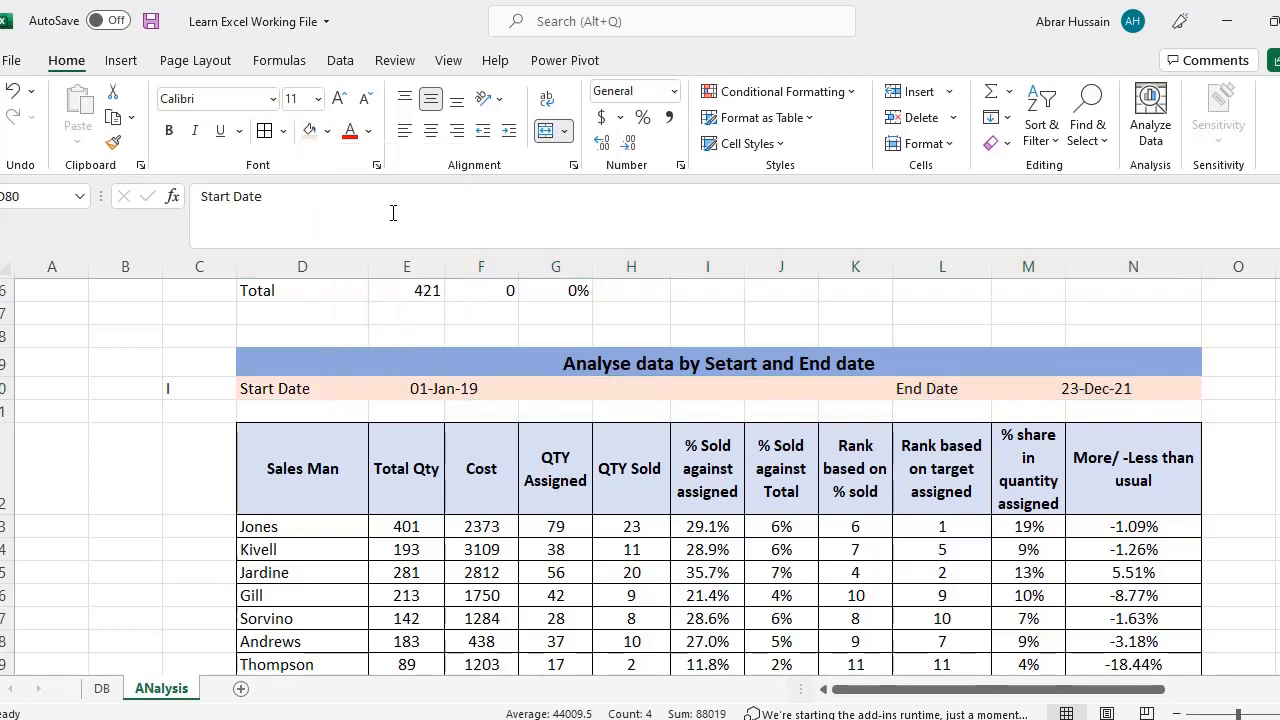
Step: Make the start date in E80 and the end date in M80 bold
click(488, 452)
click(586, 388)
click(462, 390)
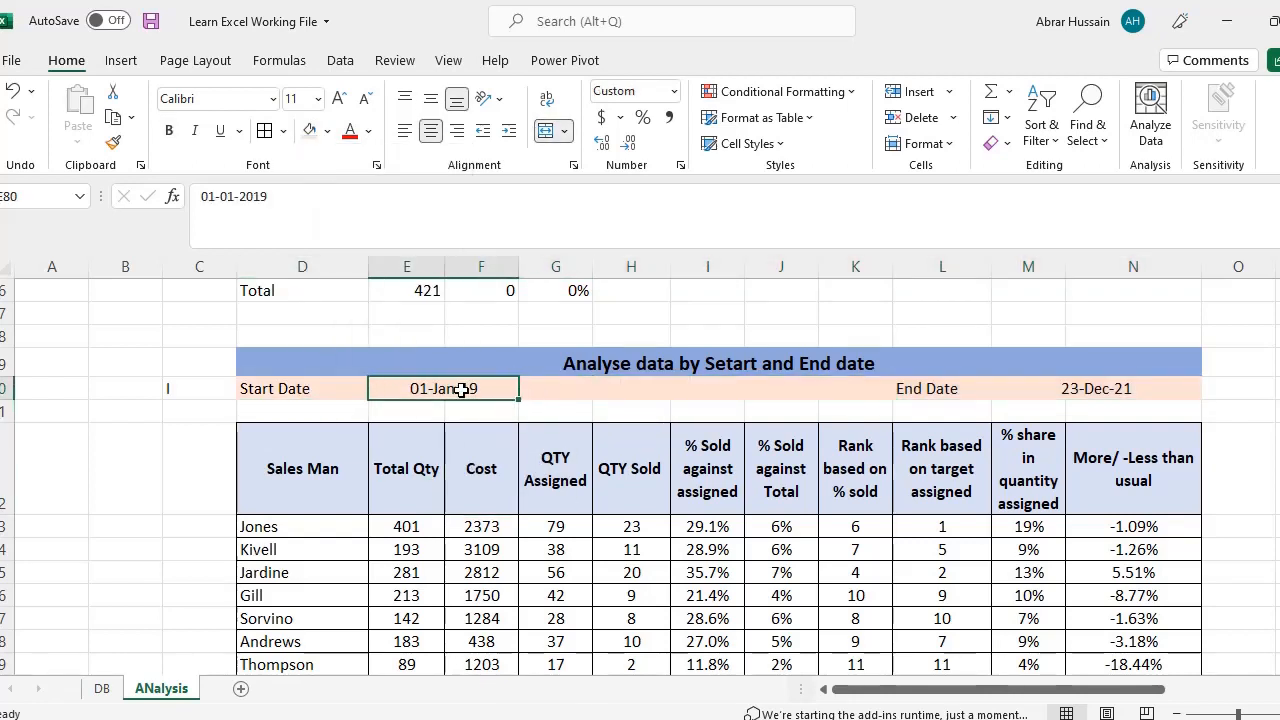
key(ctrl+b)
click(1072, 392)
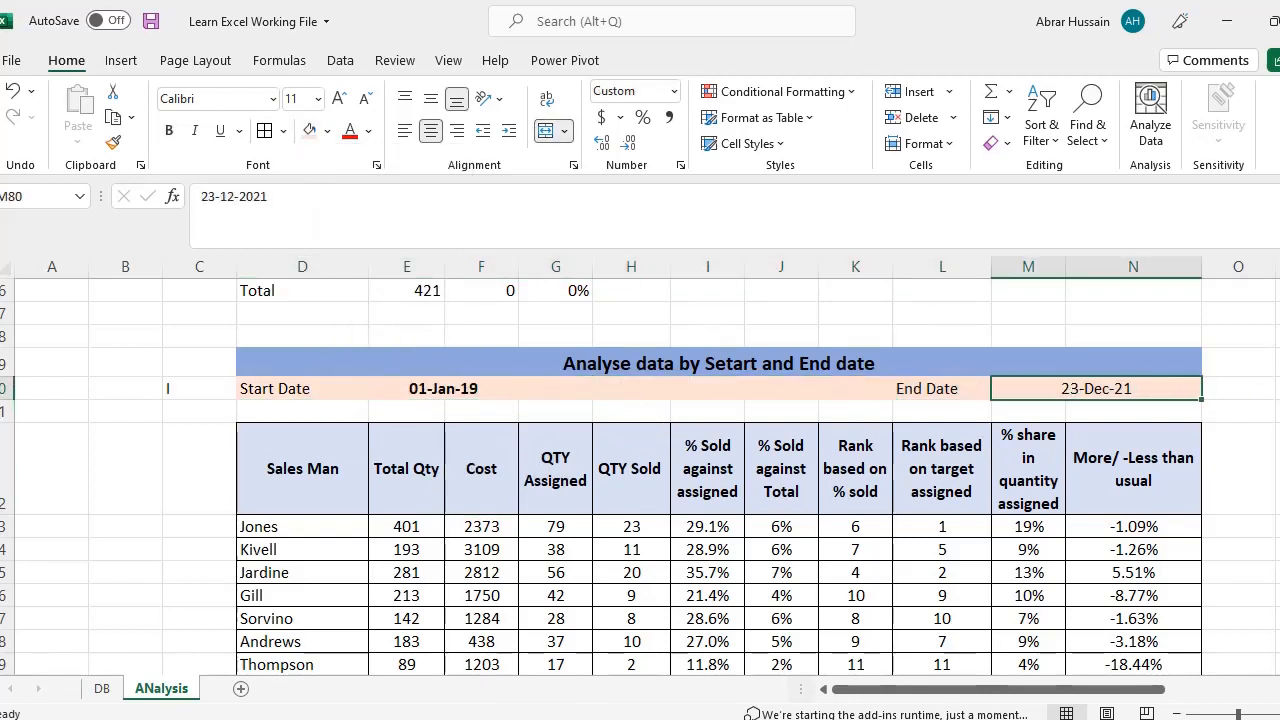
key(ctrl+b)
key(ctrl+a)
click(414, 525)
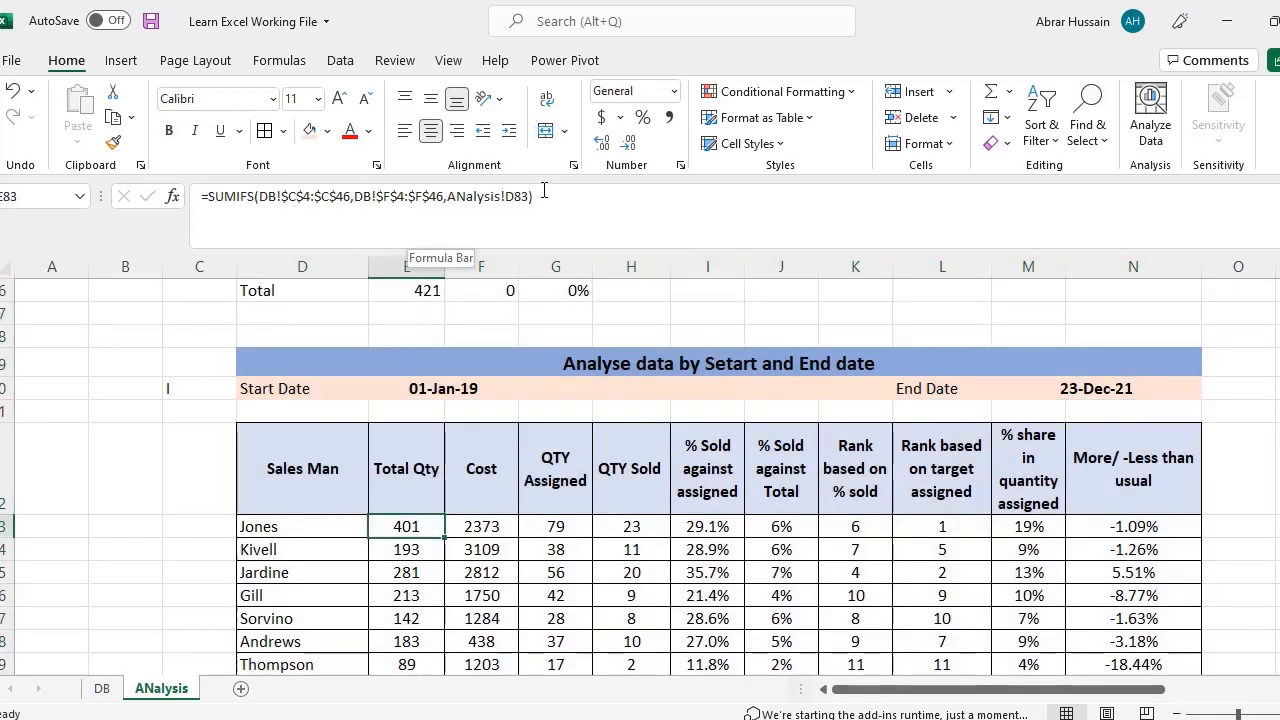
click(527, 199)
text(,)
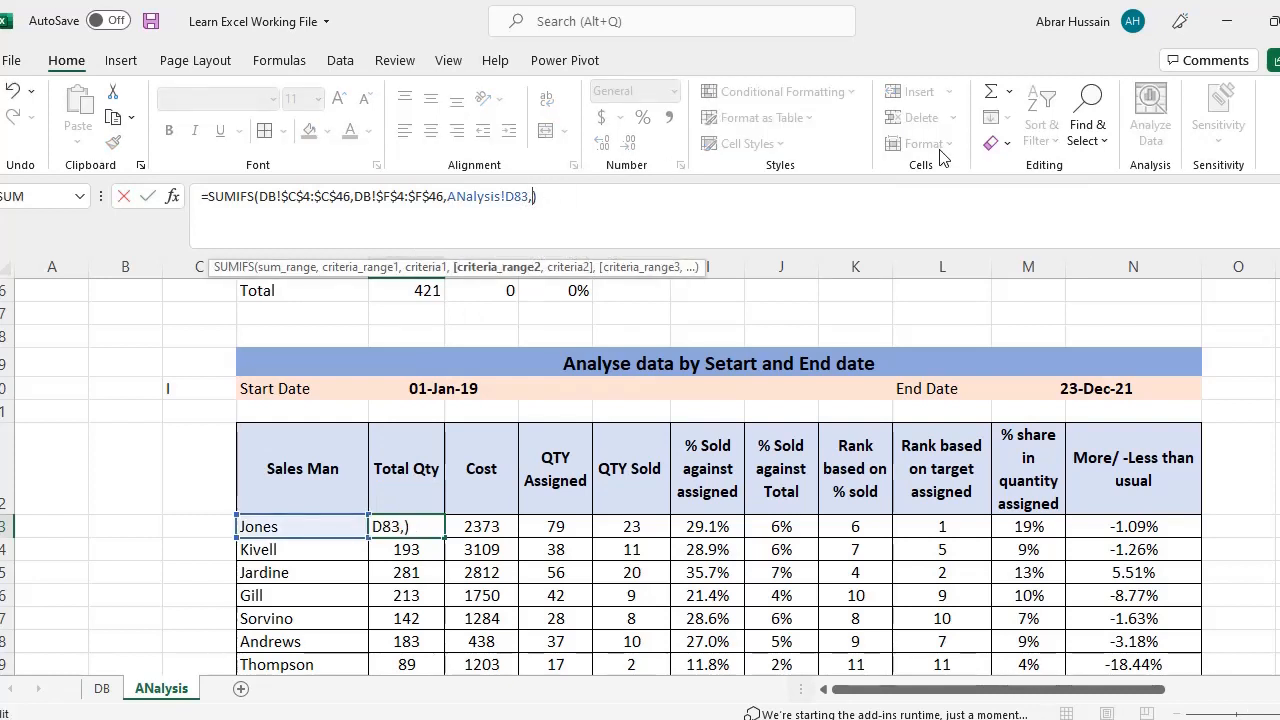
key(Escape)
scroll(486, 529, down, 1)
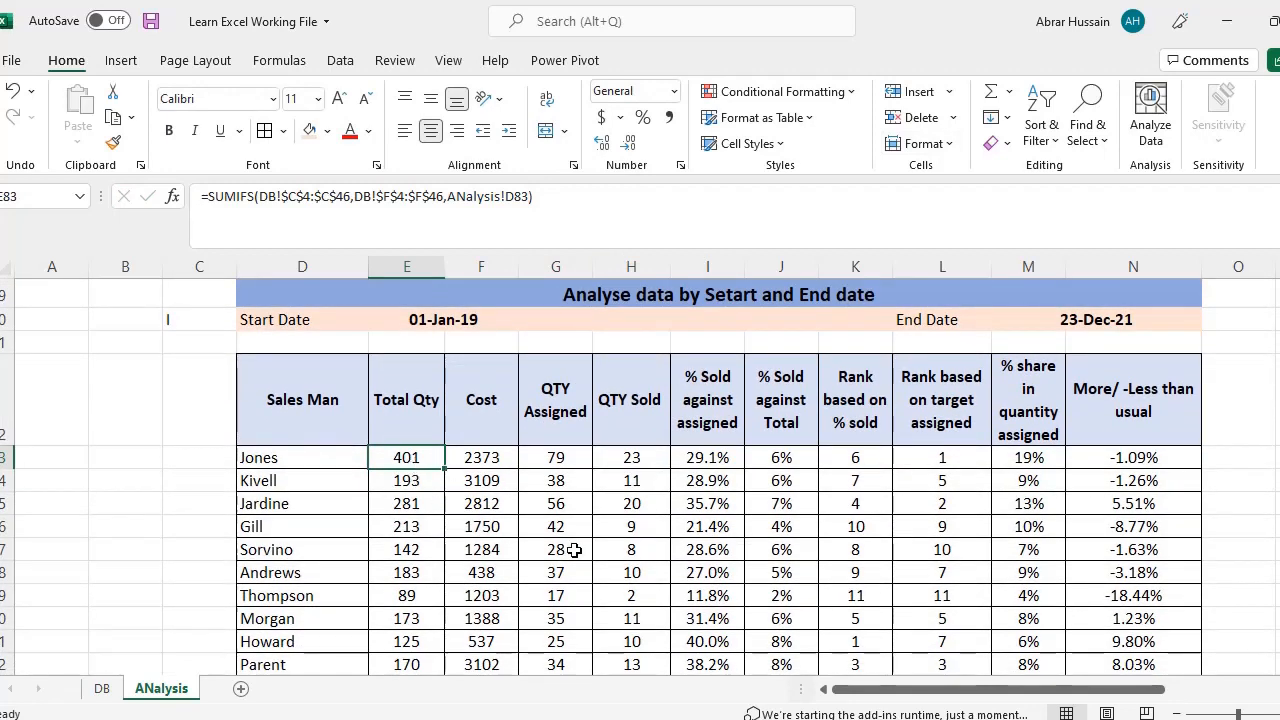
key(F2)
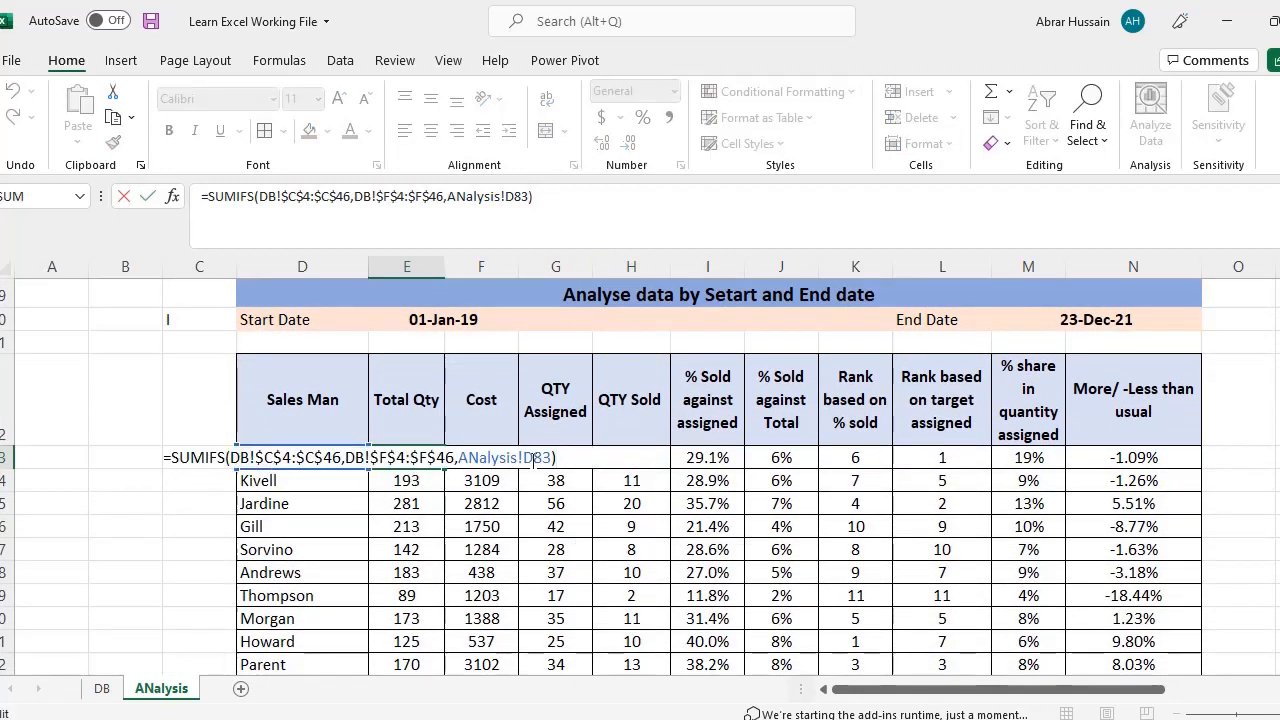
key(Escape)
click(459, 196)
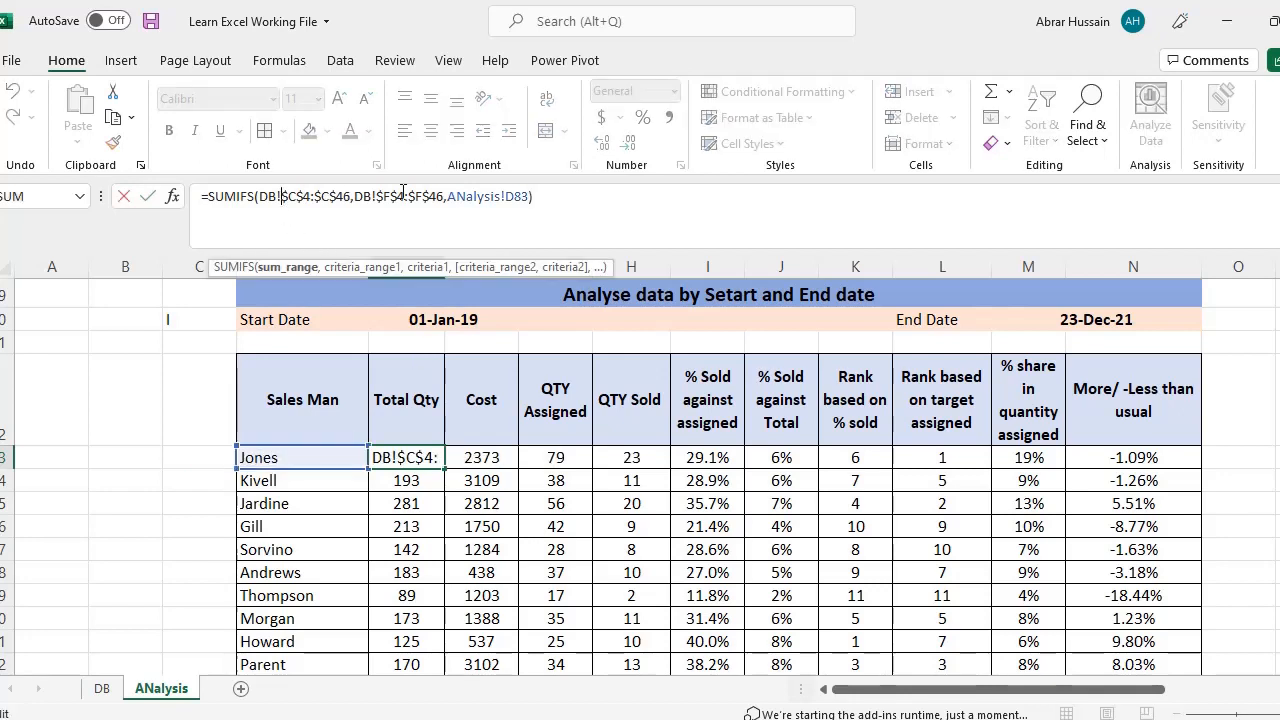
click(528, 196)
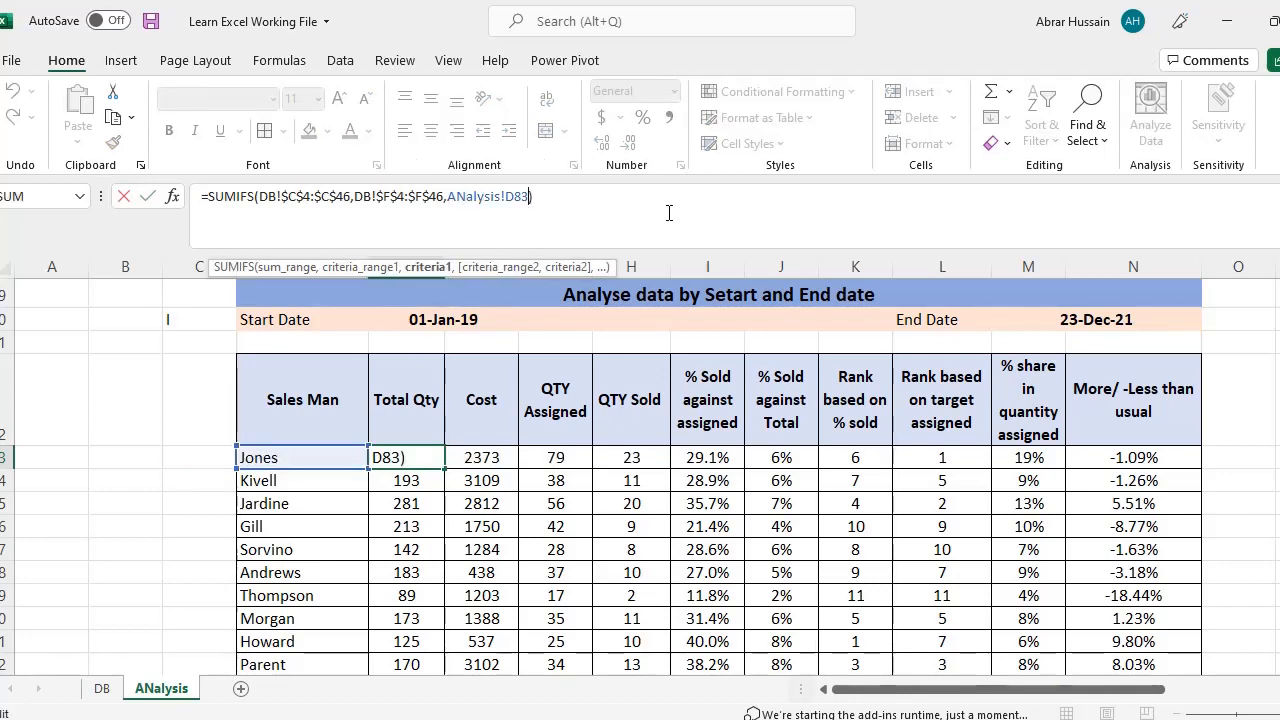
text(,\)
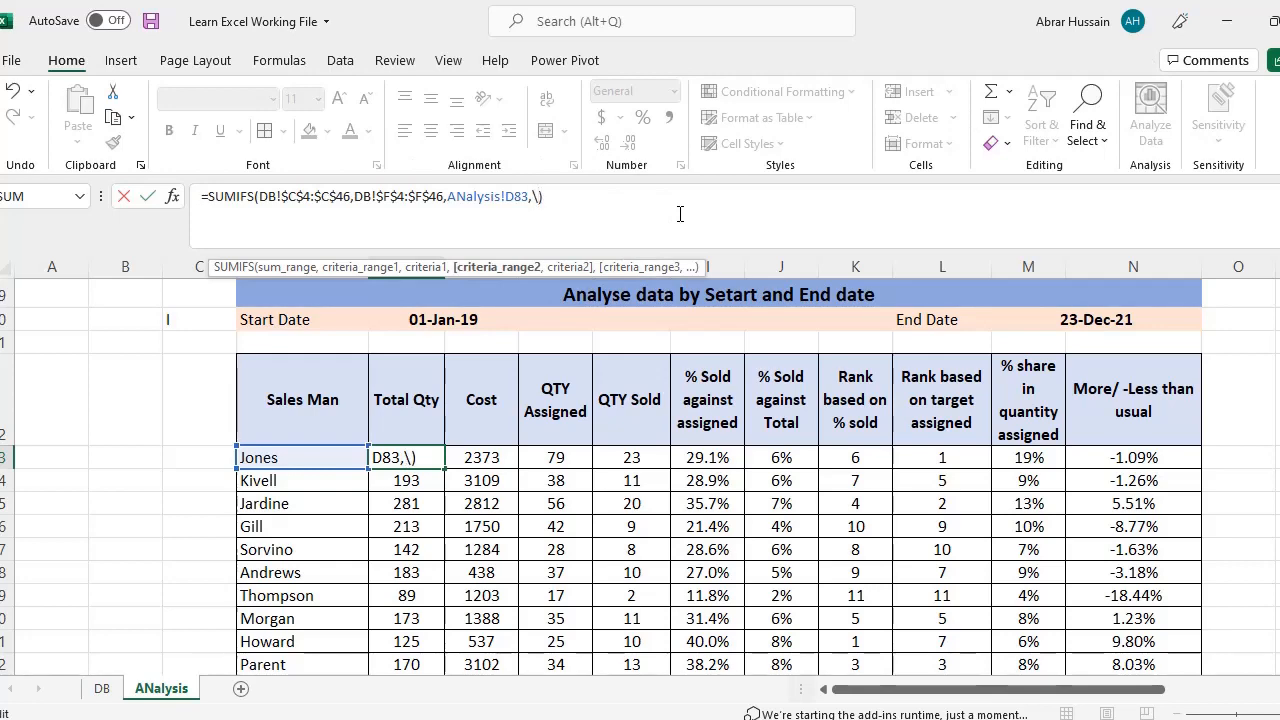
key(Home)
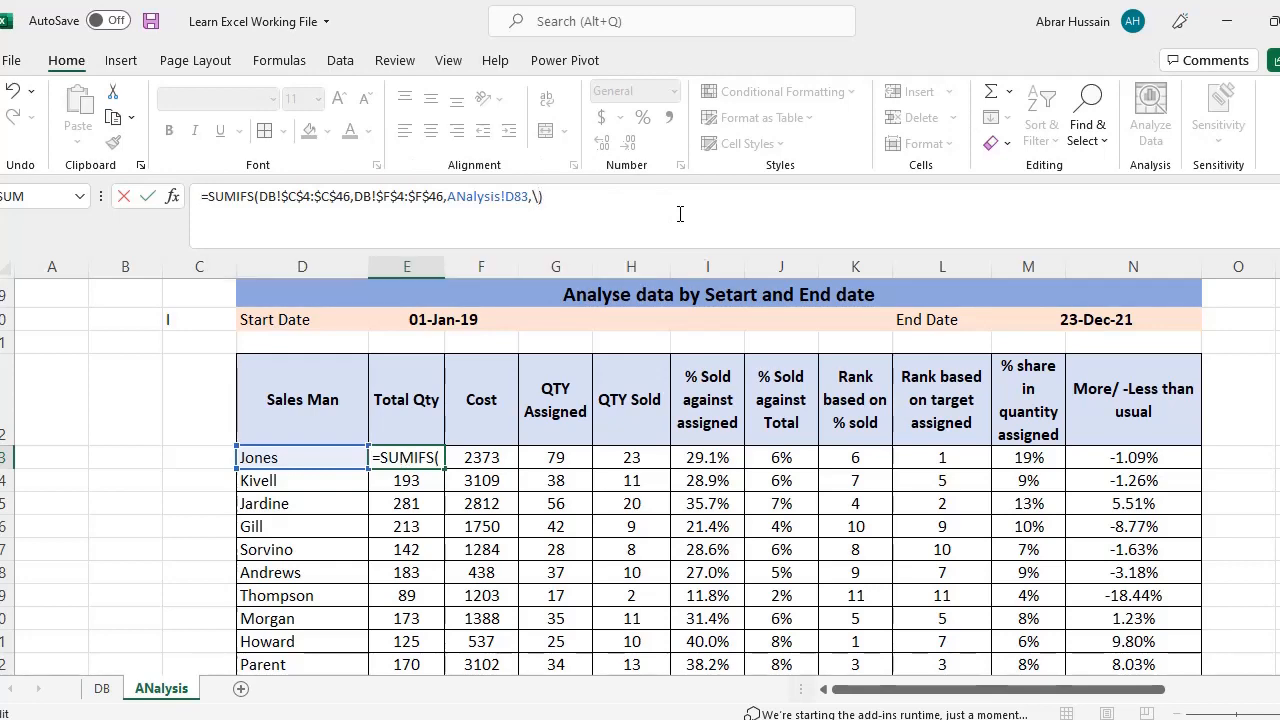
key(Escape)
scroll(512, 441, up, 2)
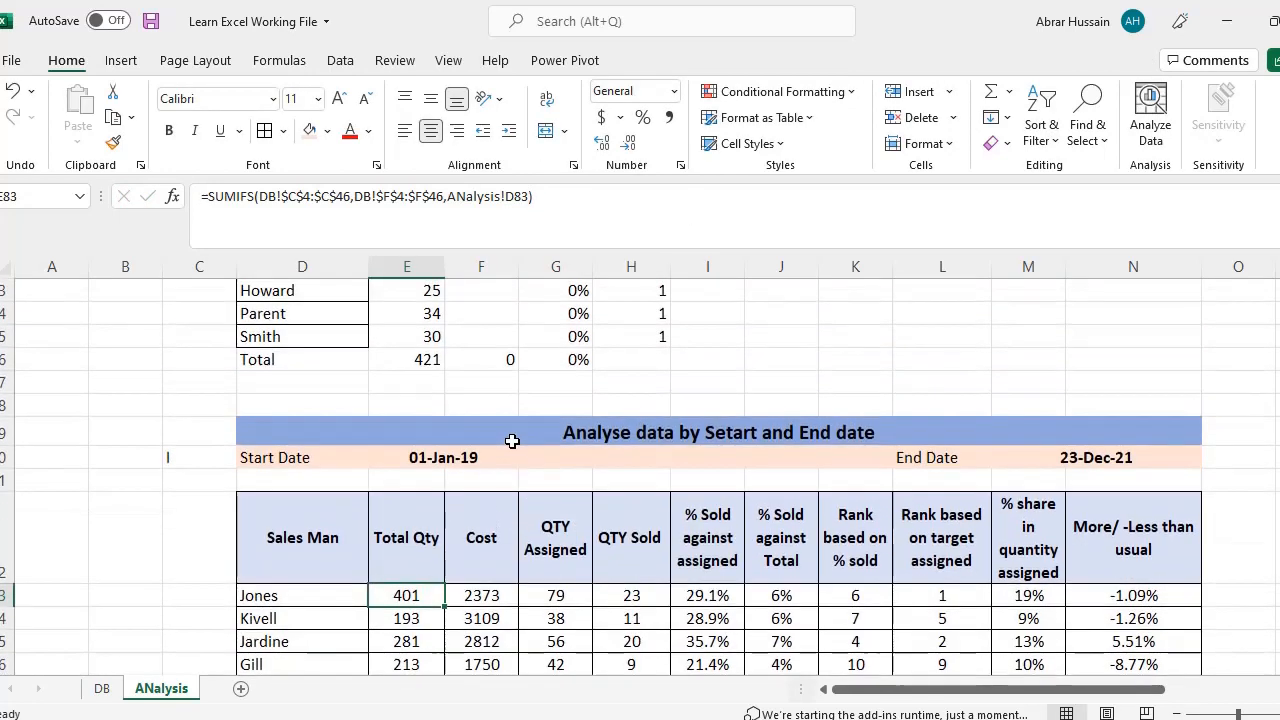
scroll(512, 441, down, 2)
Step: Switch to the Word document and copy the criteria text daterange,">="&$H$31,daterange,"<="&$L$31
key(alt+Tab)
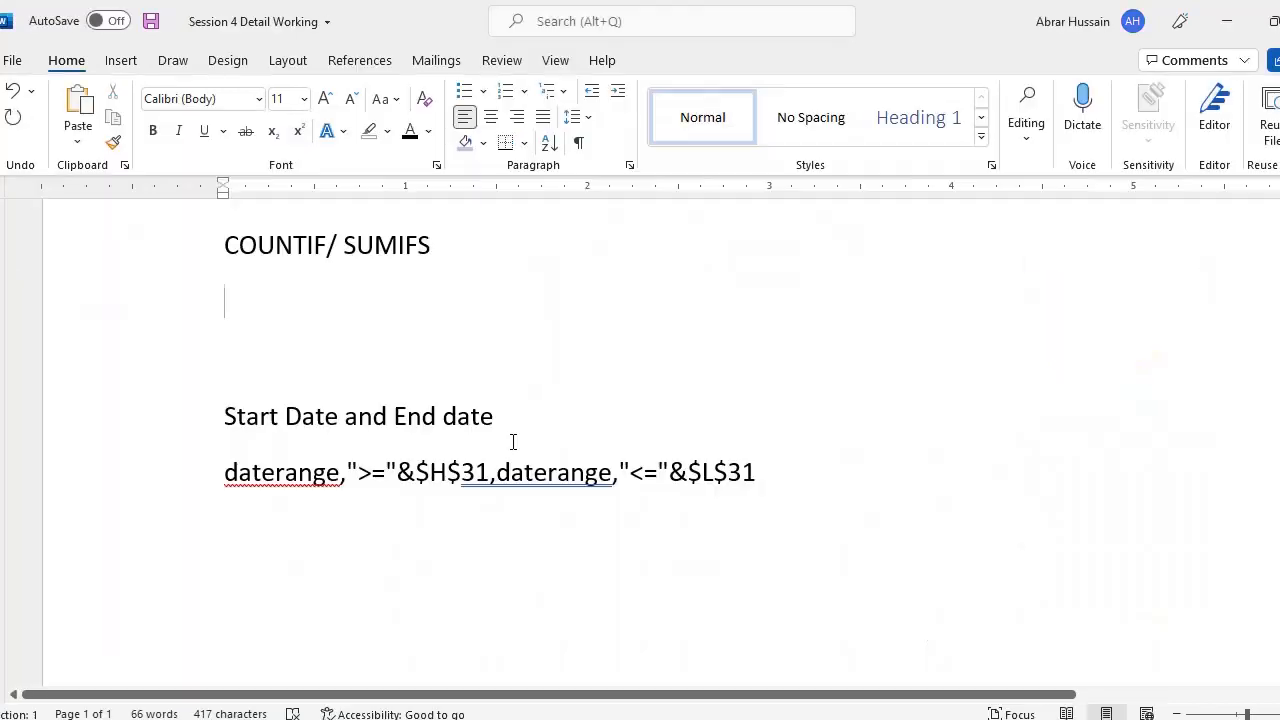
click(219, 474)
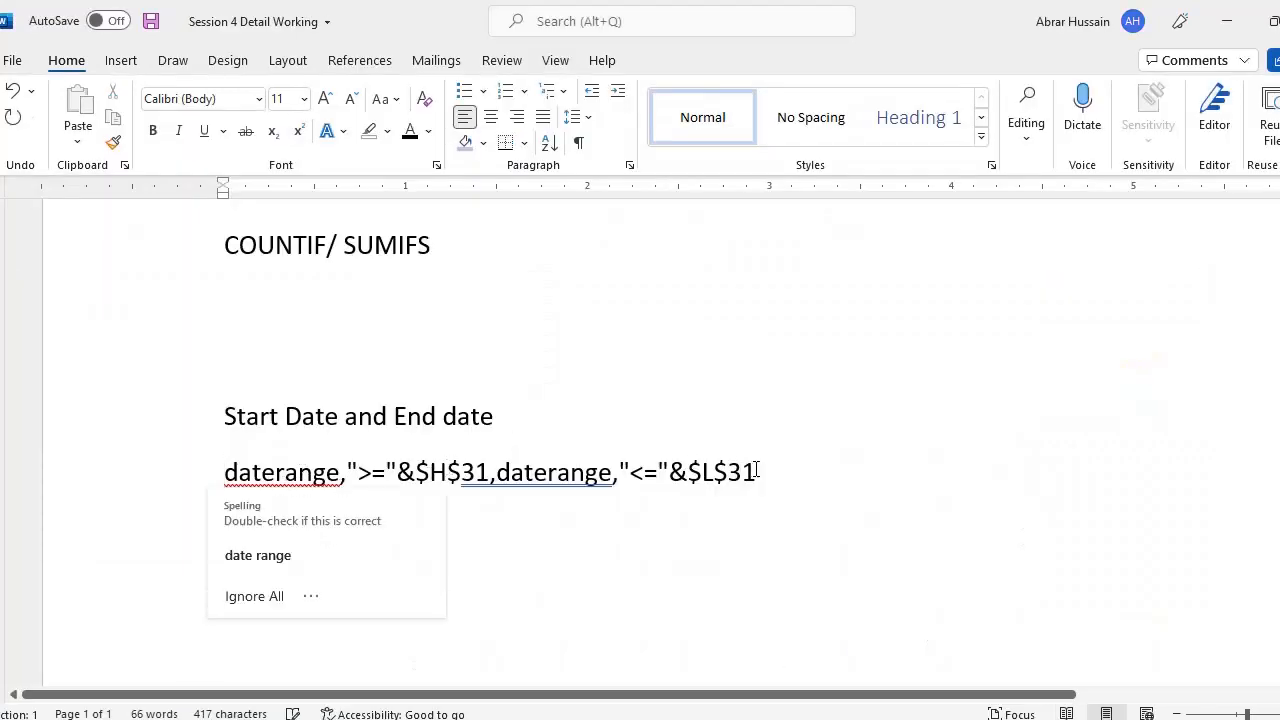
shift+click(760, 468)
key(ctrl+c)
Step: Switch back to Excel and insert the copied date criteria after ANalysis!D83 in the SUMIFS formula of E83, separated by a comma
key(alt+Tab)
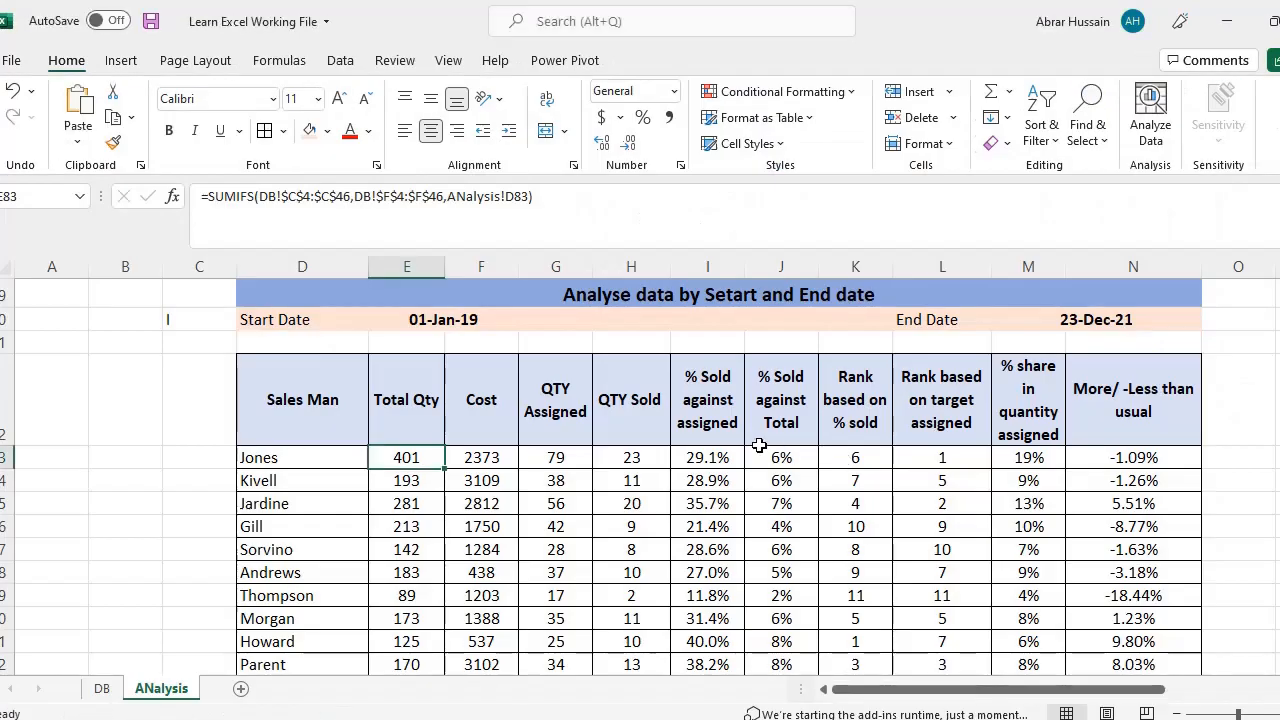
click(532, 196)
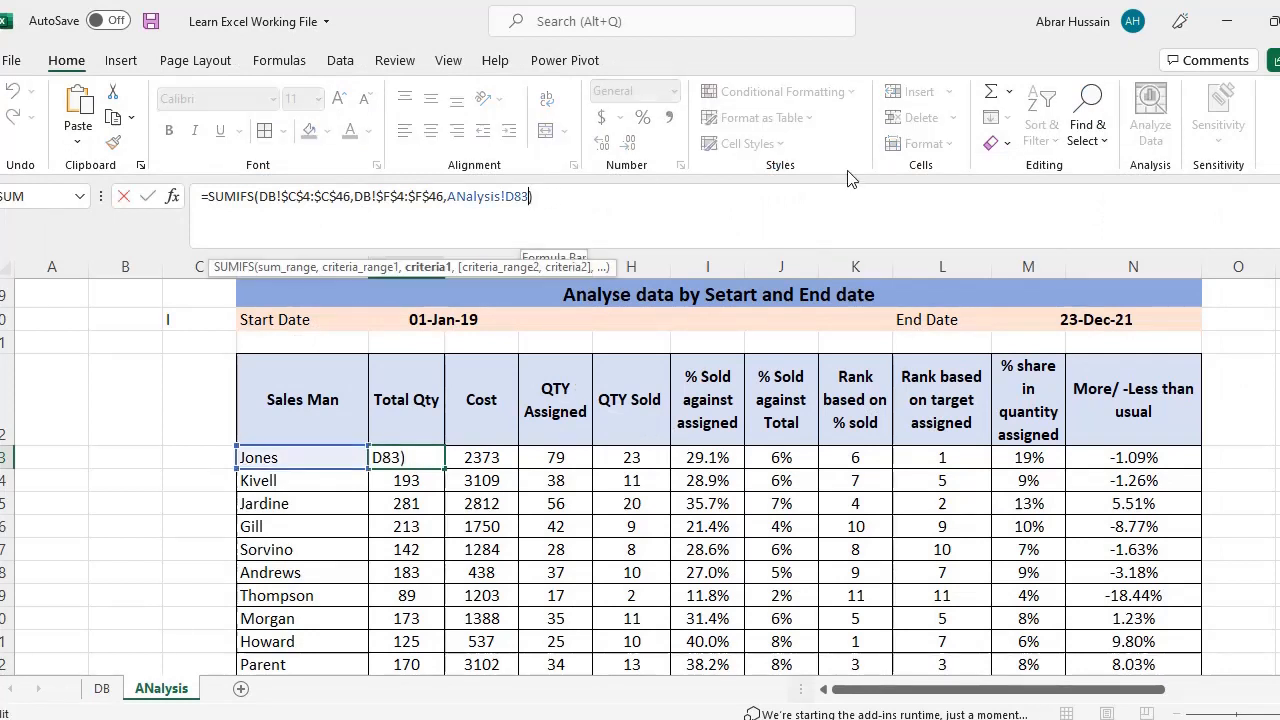
text(,)
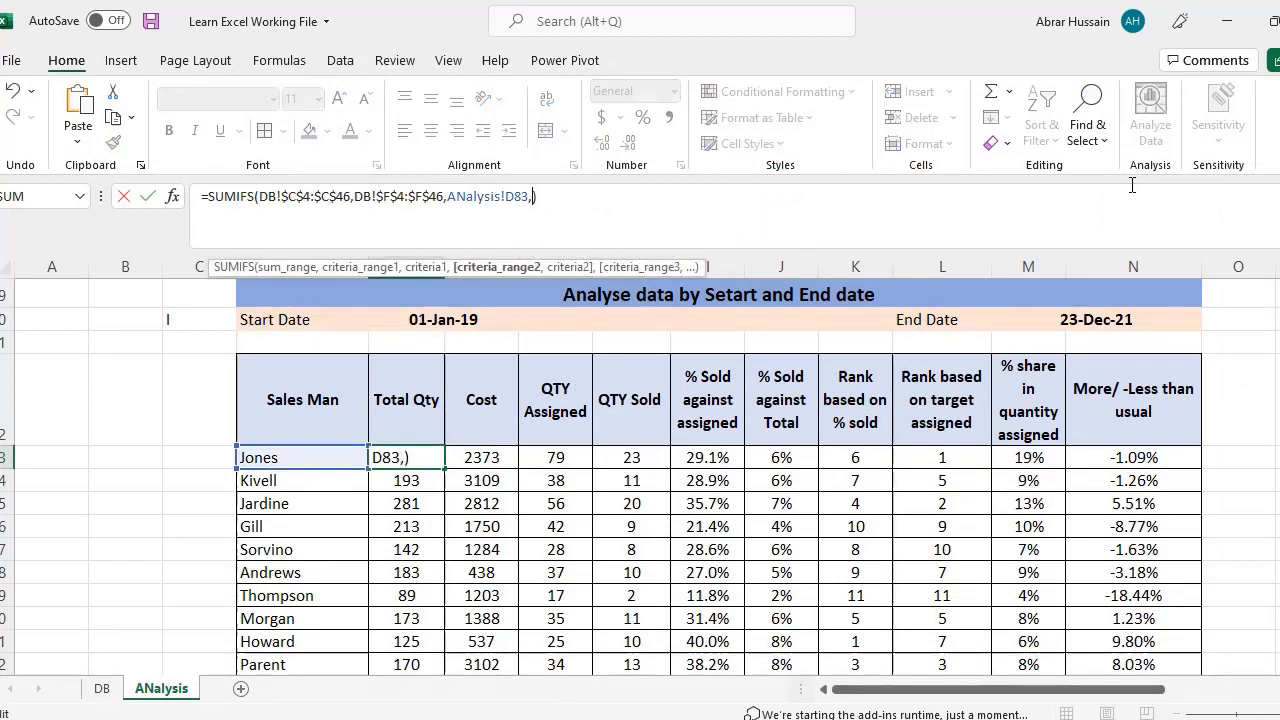
key(ctrl+v)
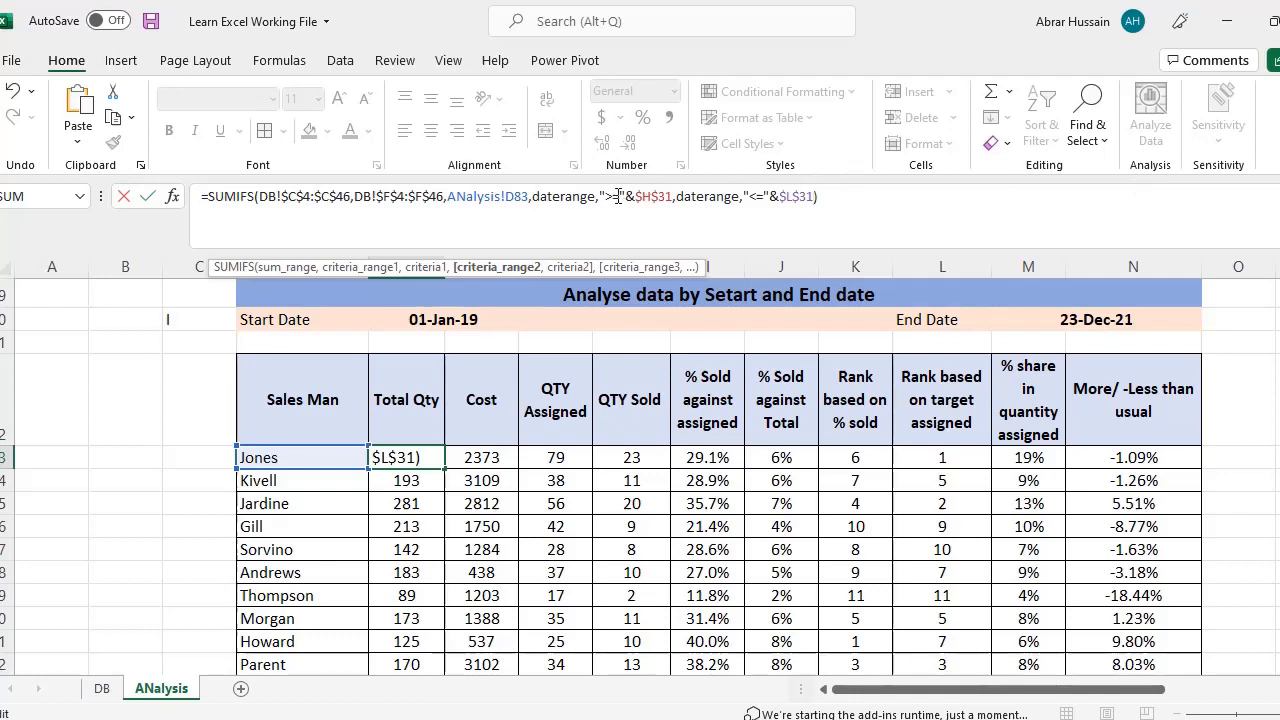
Step: Replace the first daterange placeholder in the formula with the date column I4:I46 on the DB sheet
drag(597, 196, 532, 196)
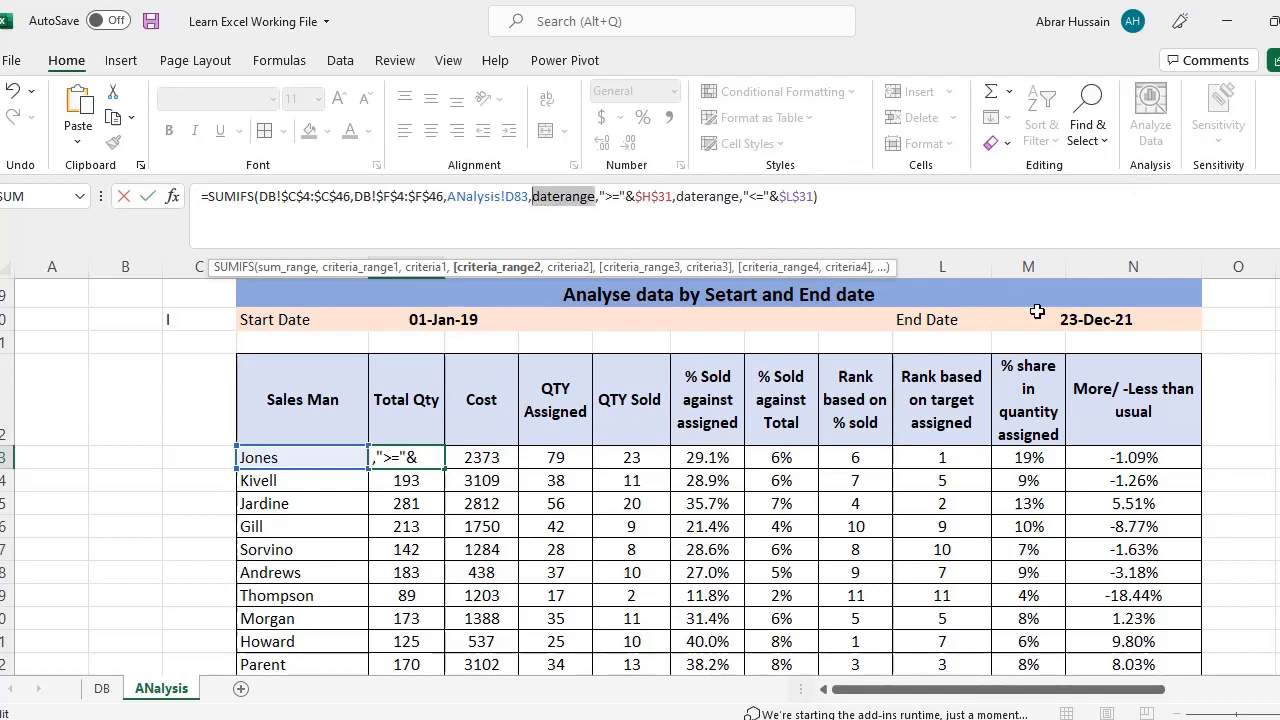
key(Delete)
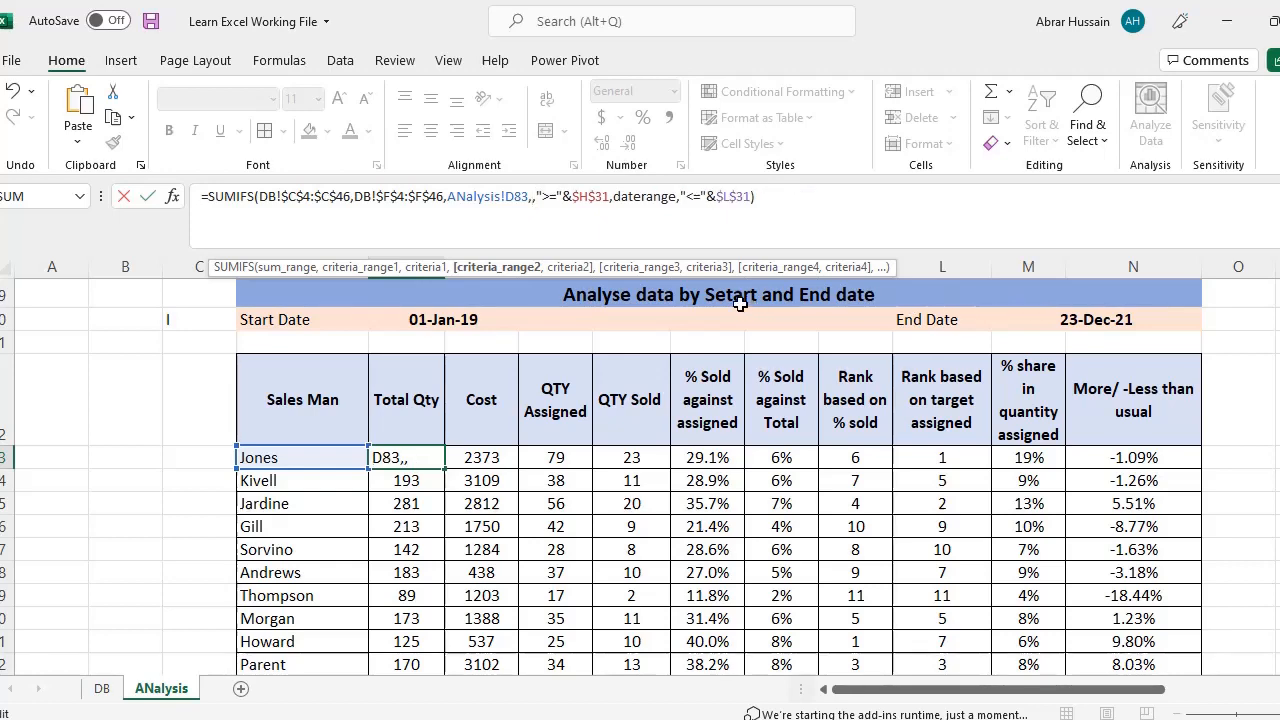
click(101, 689)
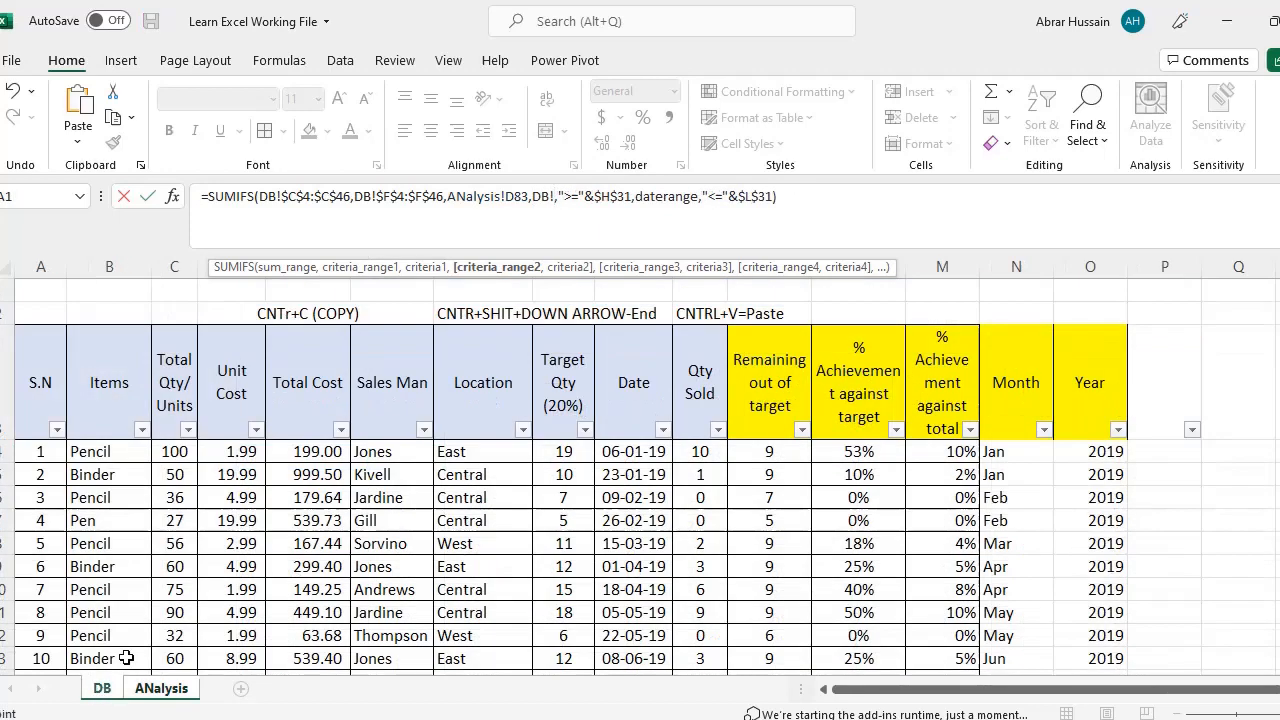
click(640, 455)
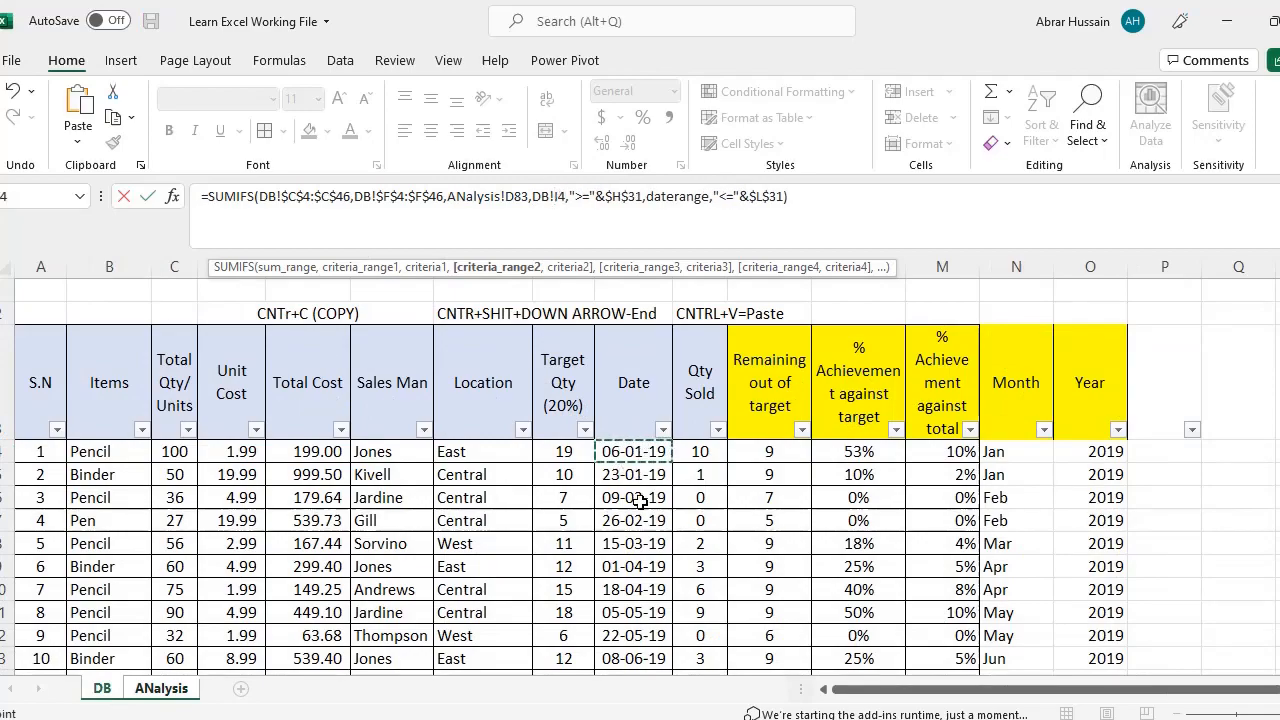
scroll(640, 491, down, 10)
scroll(640, 505, down, 1)
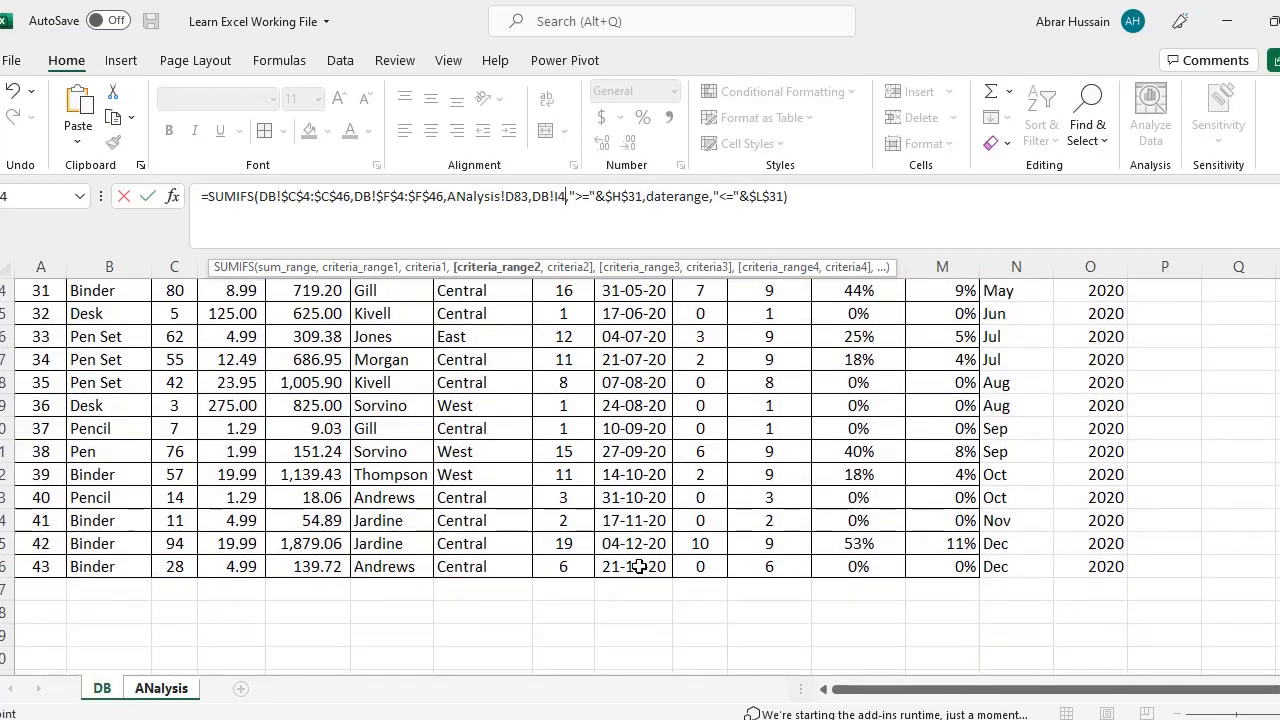
shift+click(648, 566)
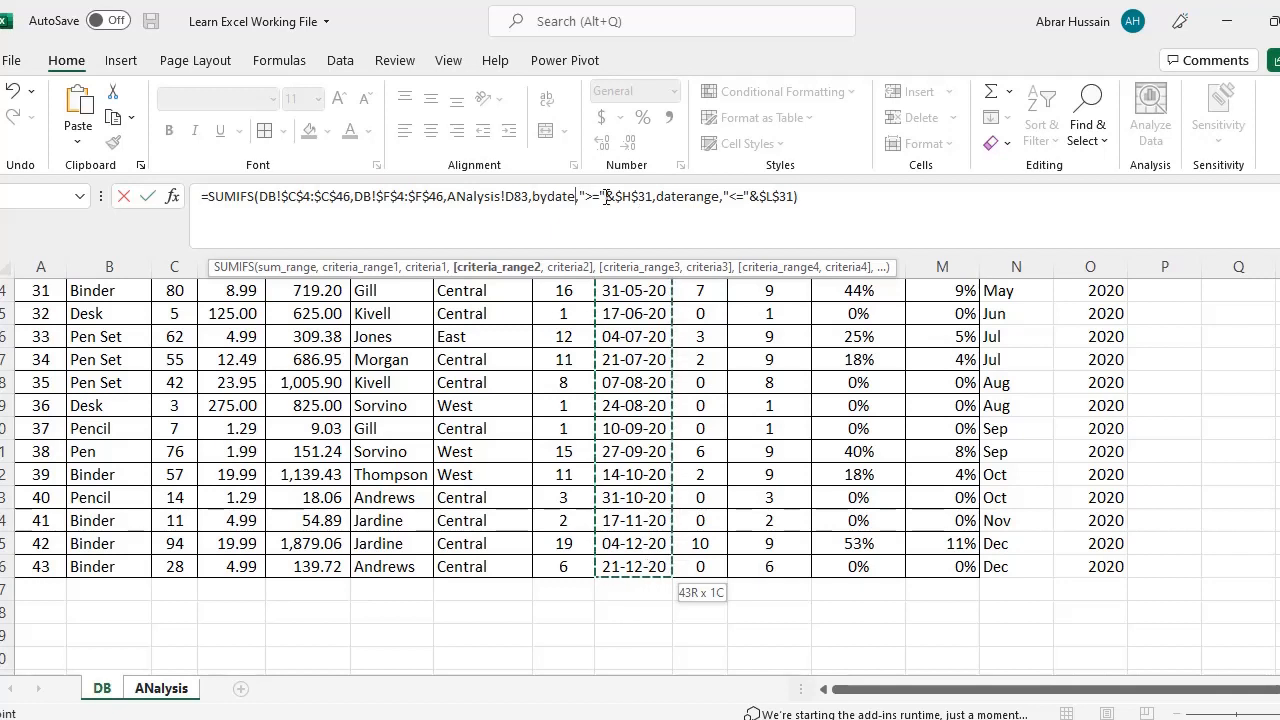
Step: Replace $H$31 in the ">=" criterion with an absolute reference to the start date, ANalysis!$E$80
drag(580, 197, 615, 196)
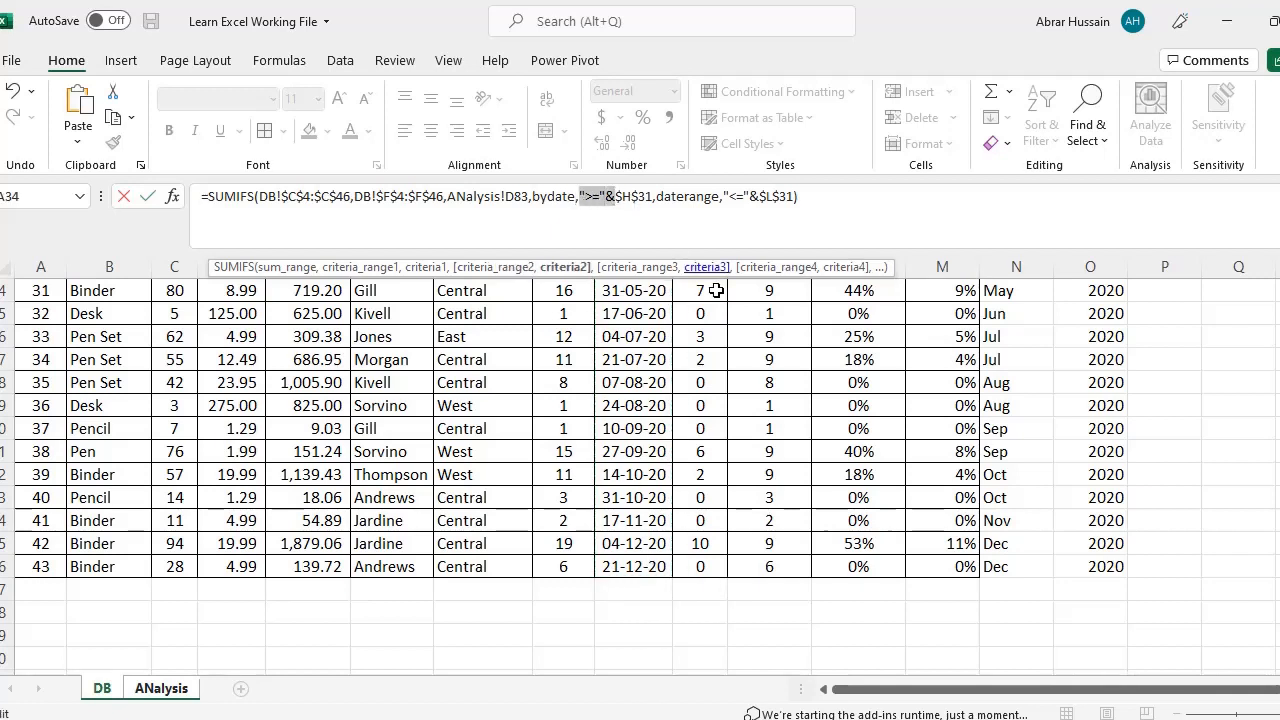
click(609, 196)
drag(633, 197, 653, 197)
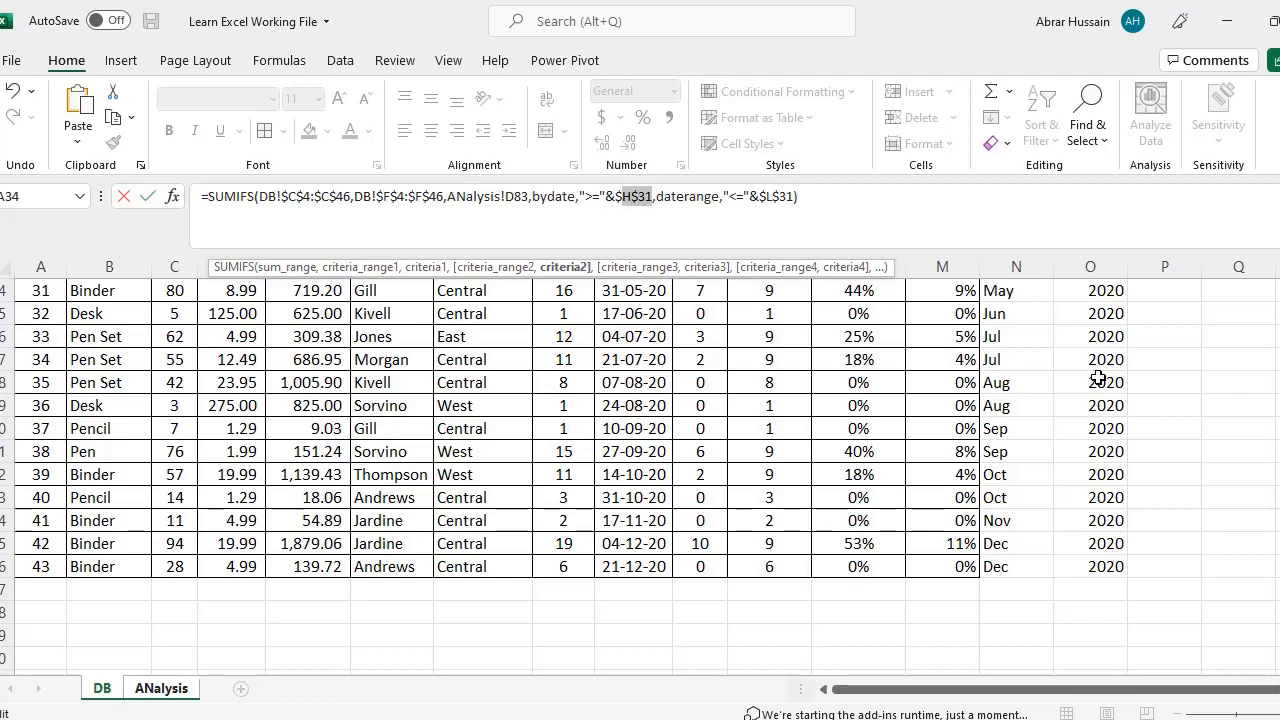
key(Delete)
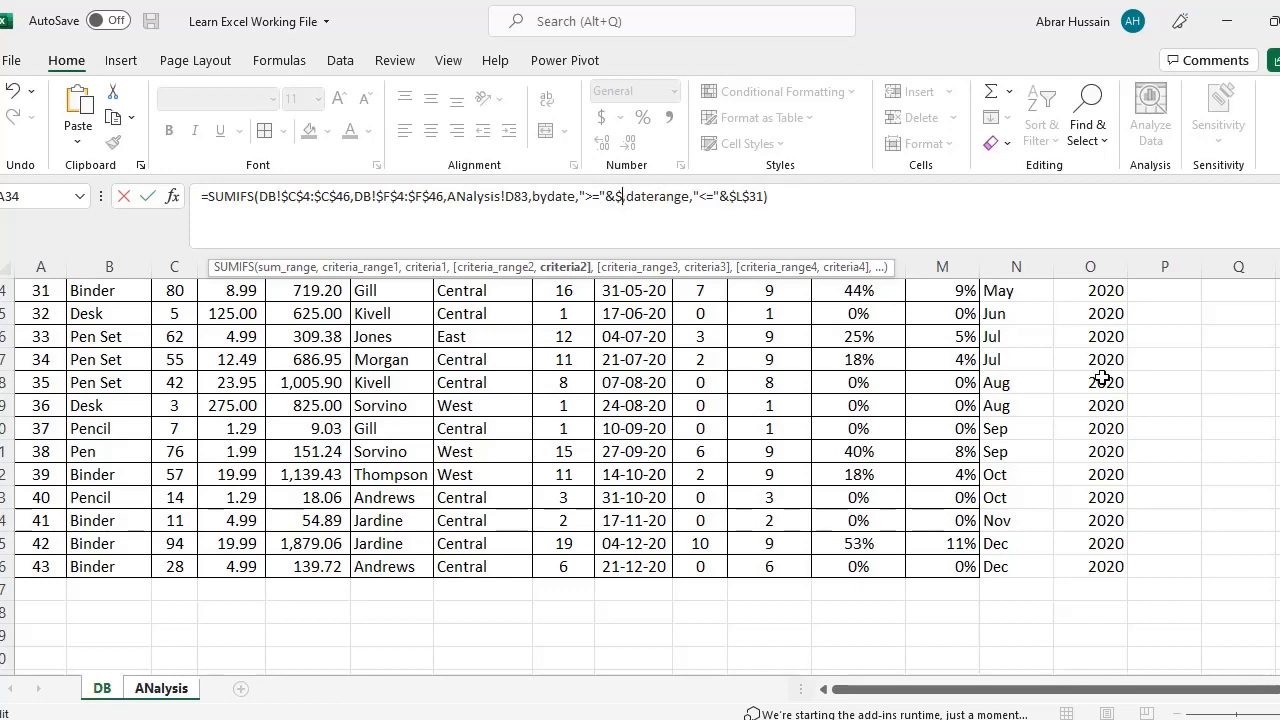
click(163, 690)
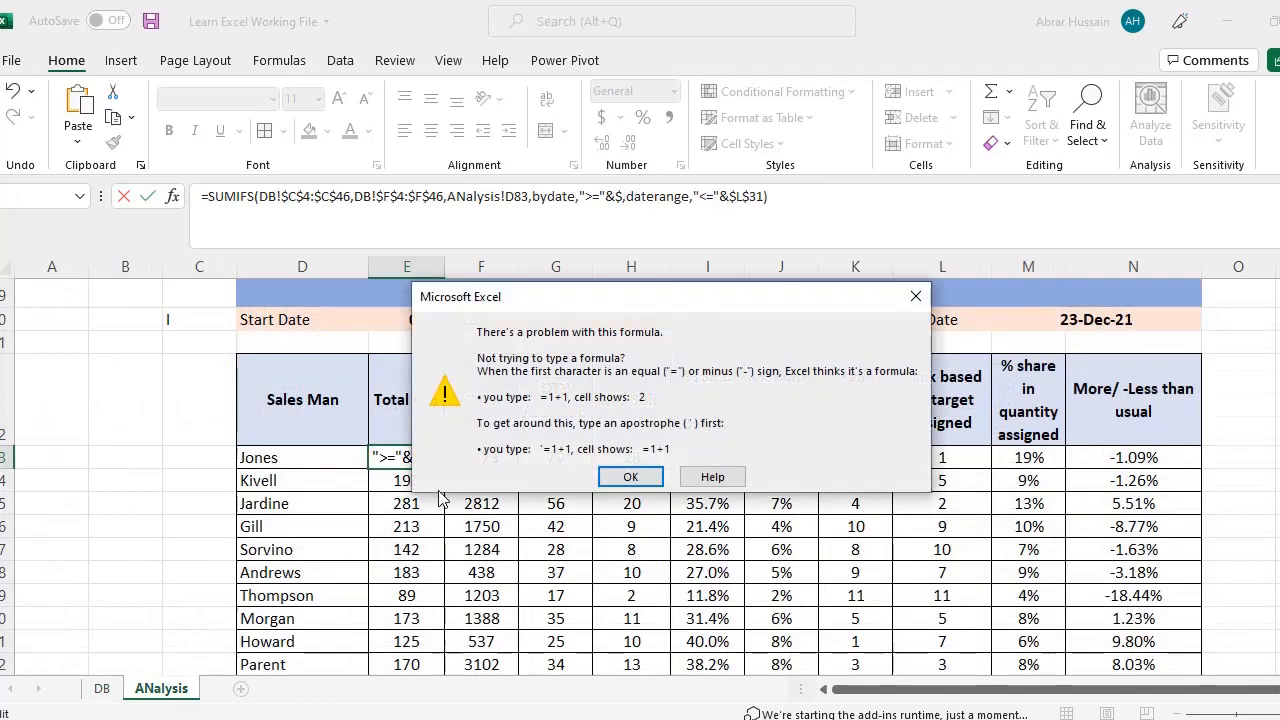
click(631, 478)
click(452, 315)
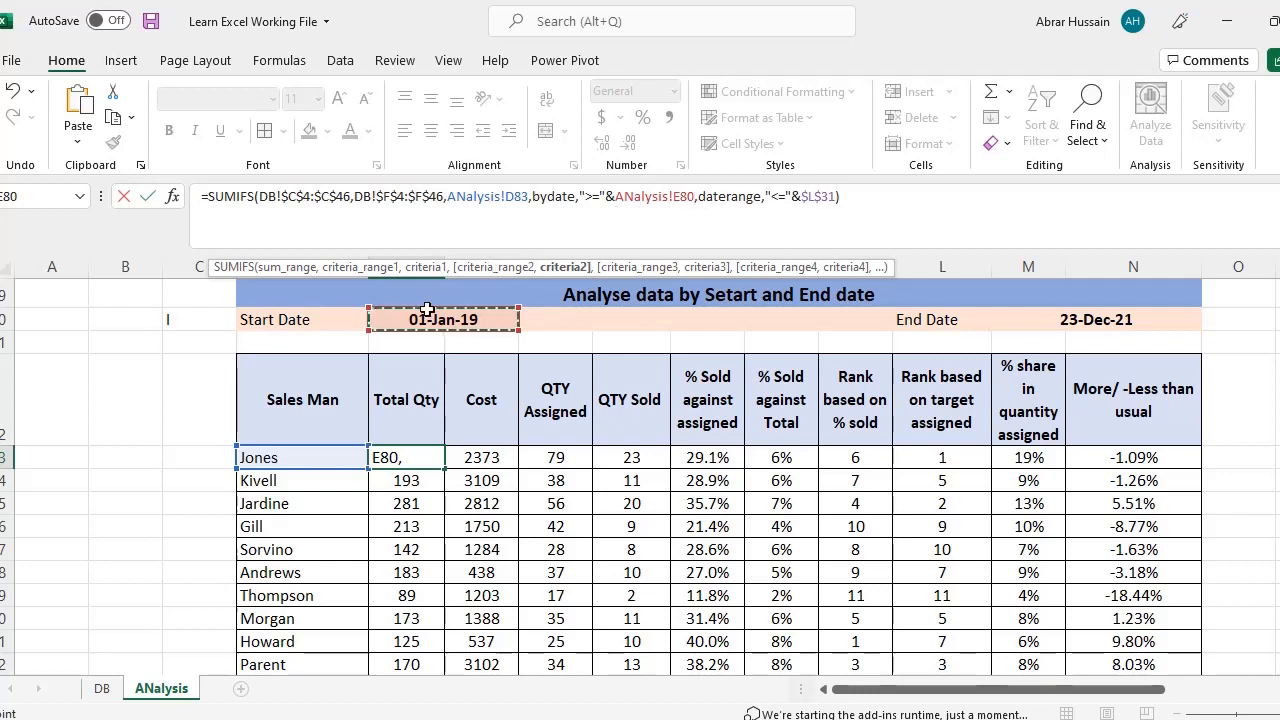
click(686, 193)
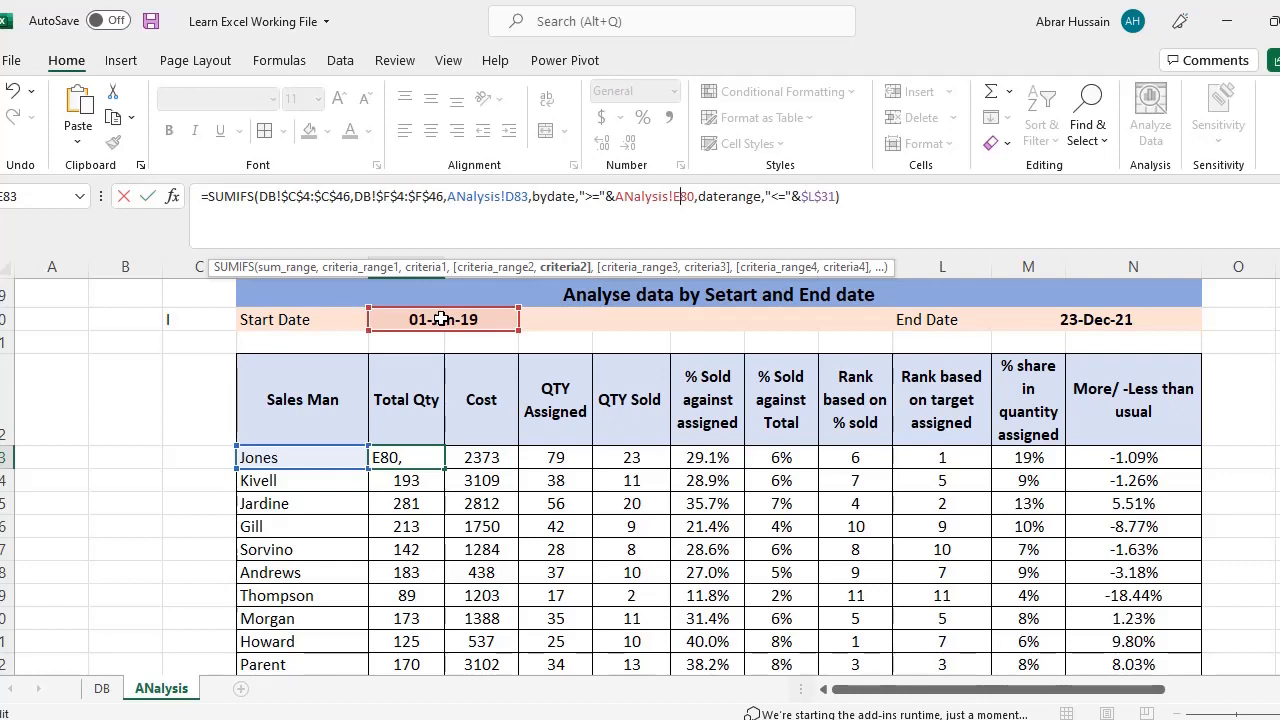
key(F4)
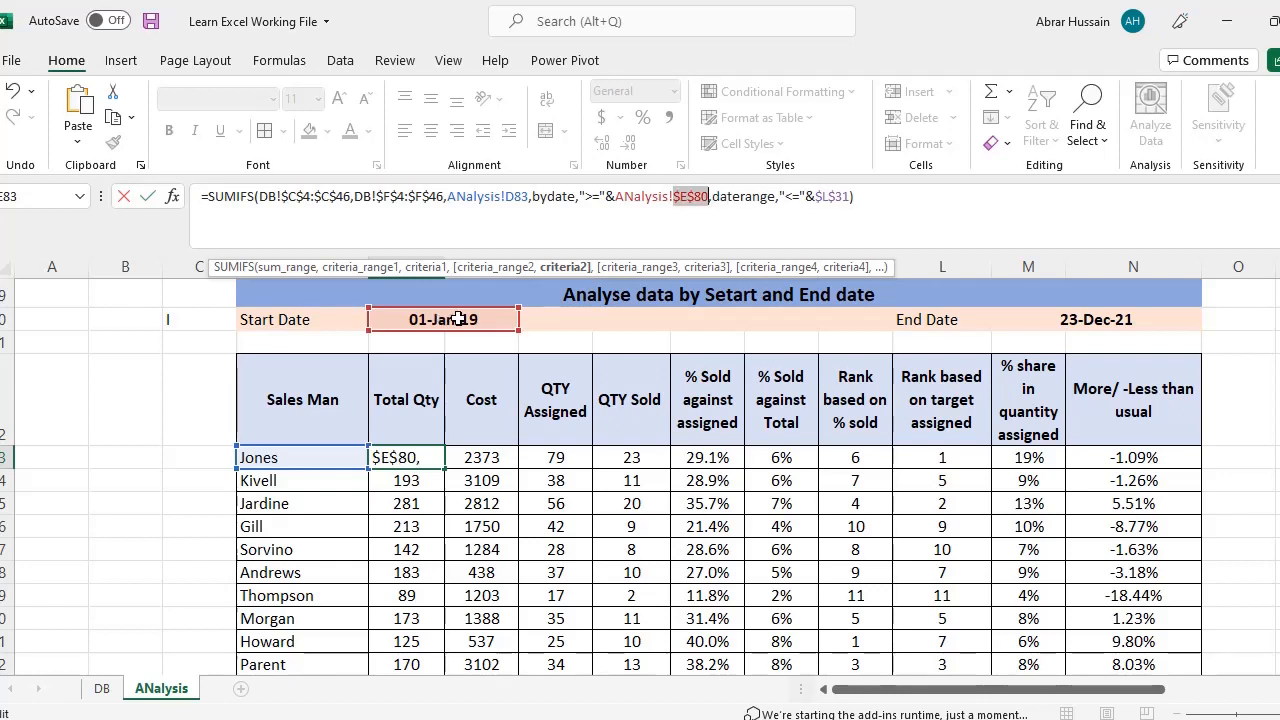
Step: Remove the second daterange placeholder and replace $L$31 in the "<=" criterion with the end date reference ANalysis!M80
drag(712, 199, 777, 203)
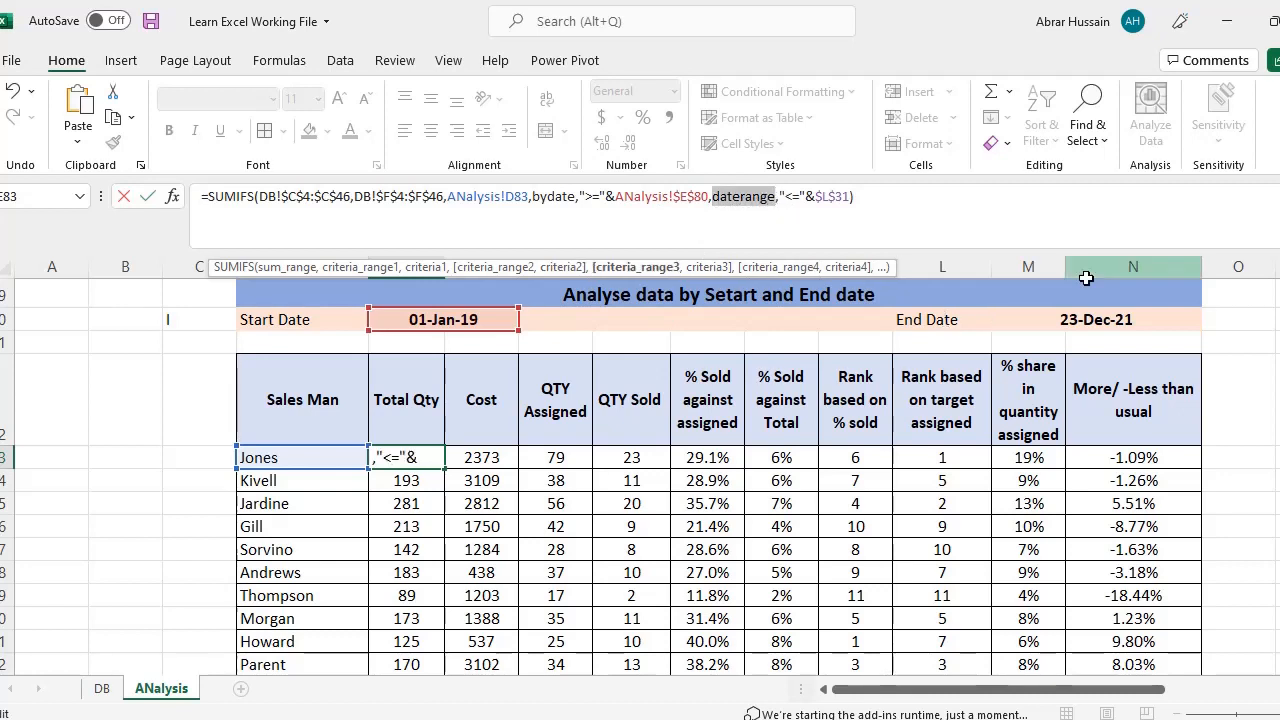
key(Delete)
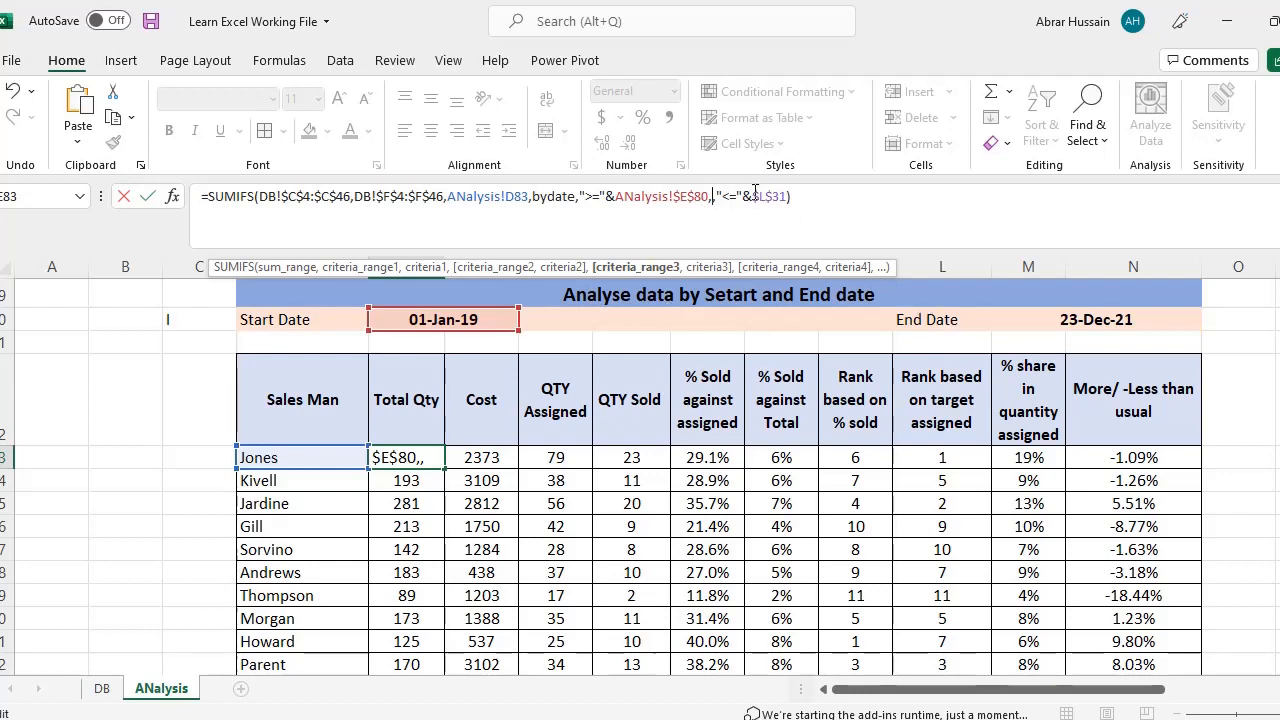
drag(755, 194, 780, 194)
text())
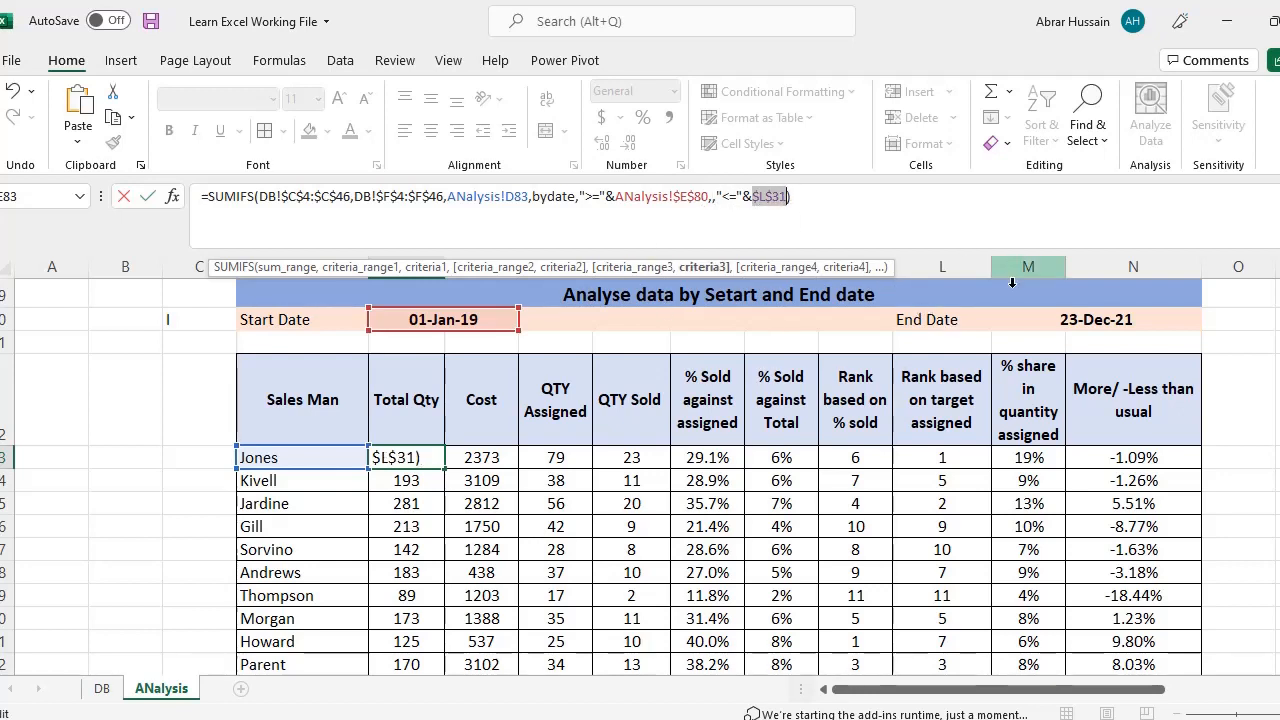
key(BackSpace)
click(1087, 321)
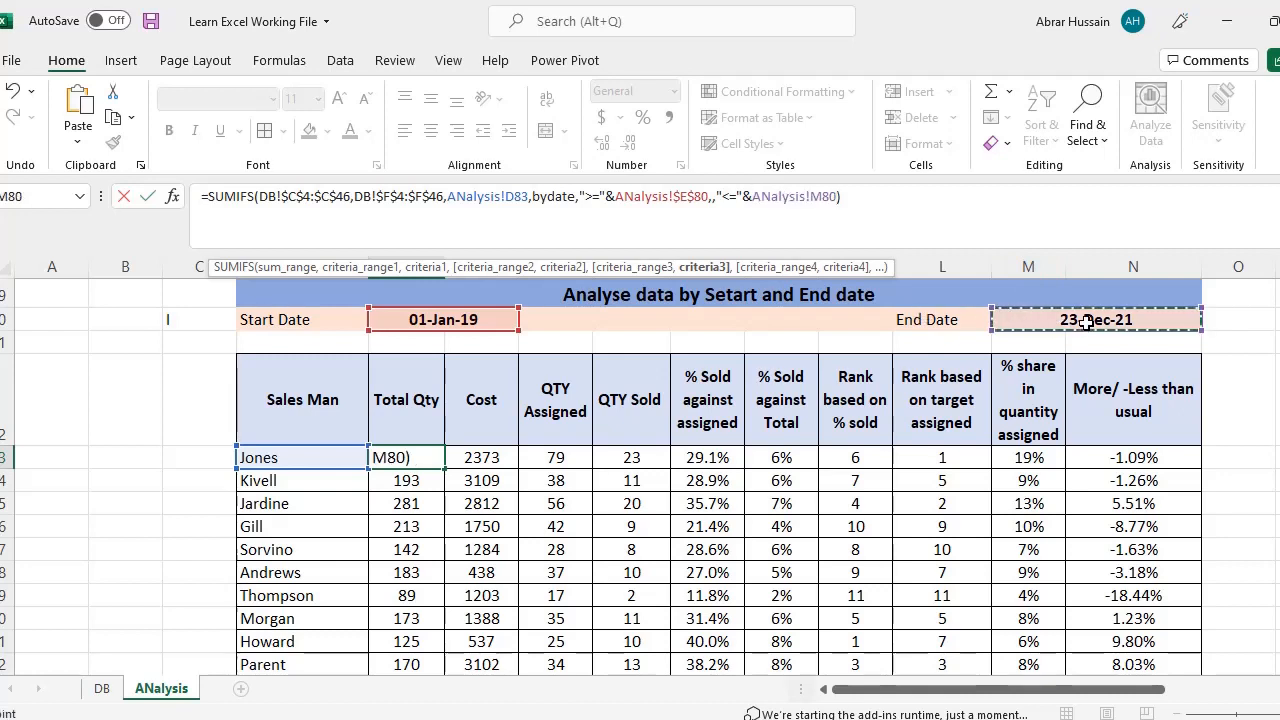
Step: Set the formula's third criteria range to the DB sheet's date column I4:I46 and commit the formula in E83
click(714, 197)
text(,)
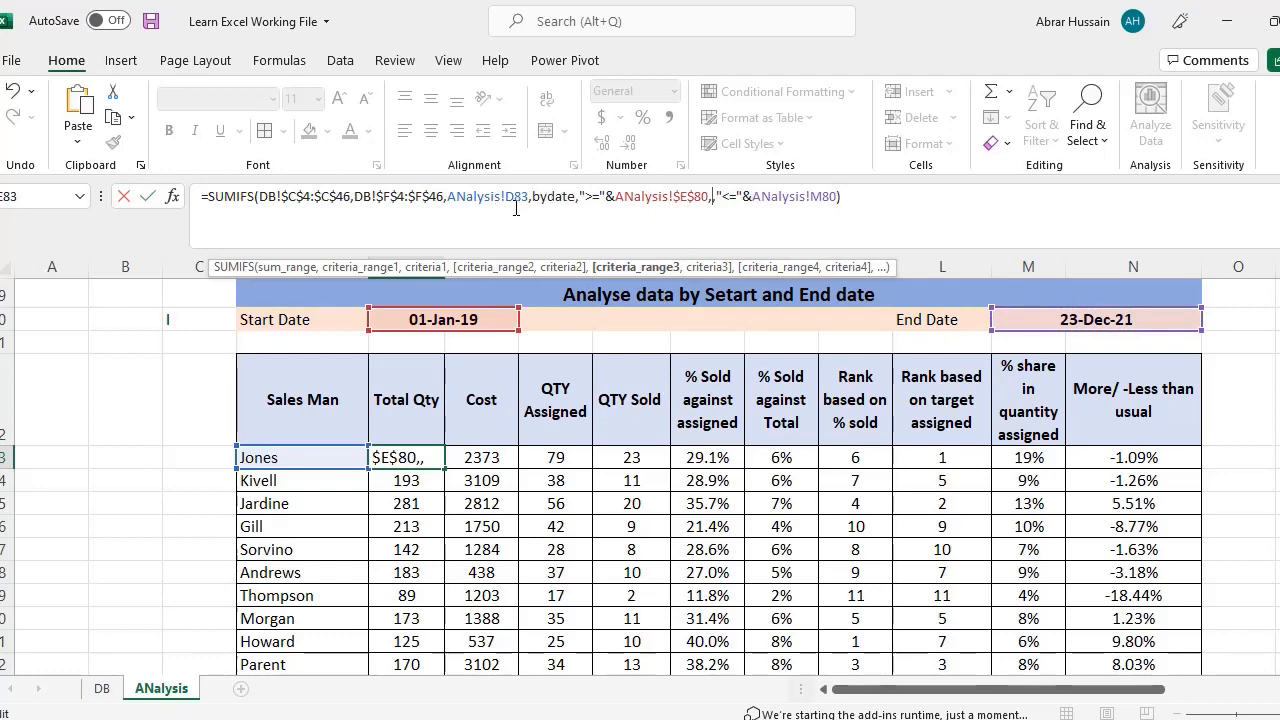
click(101, 688)
scroll(625, 402, up, 6)
scroll(625, 402, up, 5)
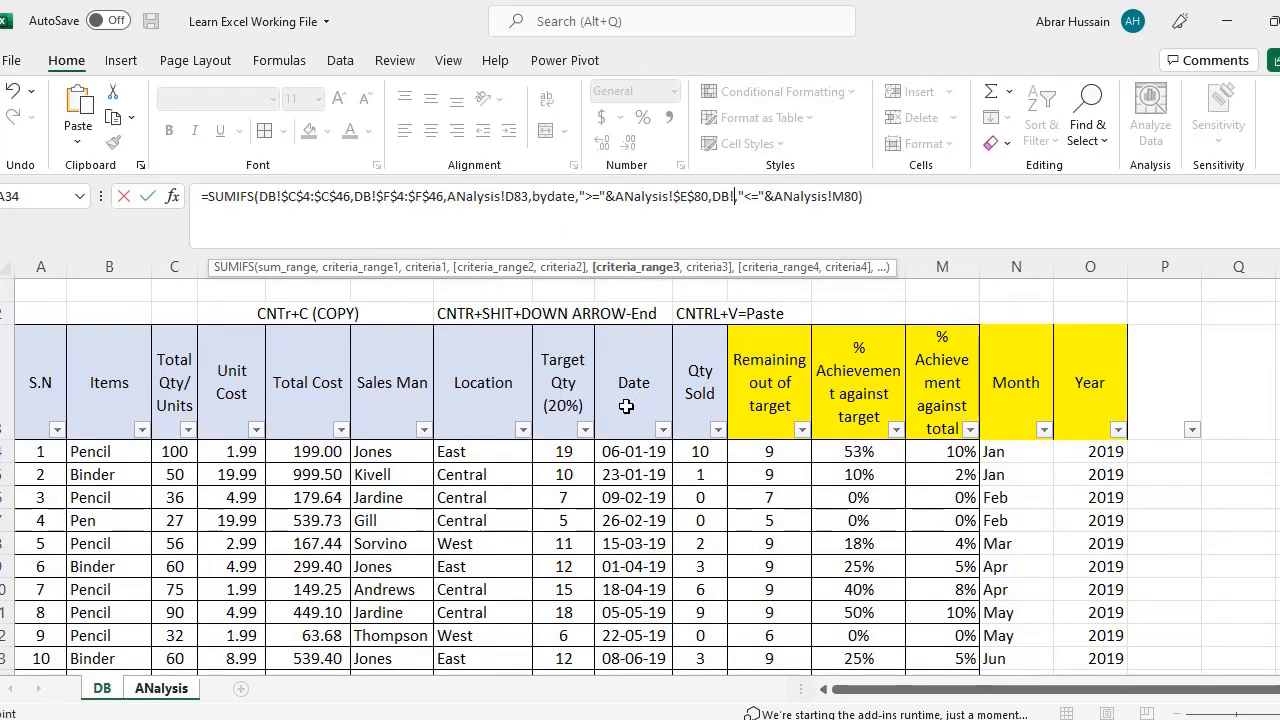
click(622, 458)
scroll(712, 549, down, 7)
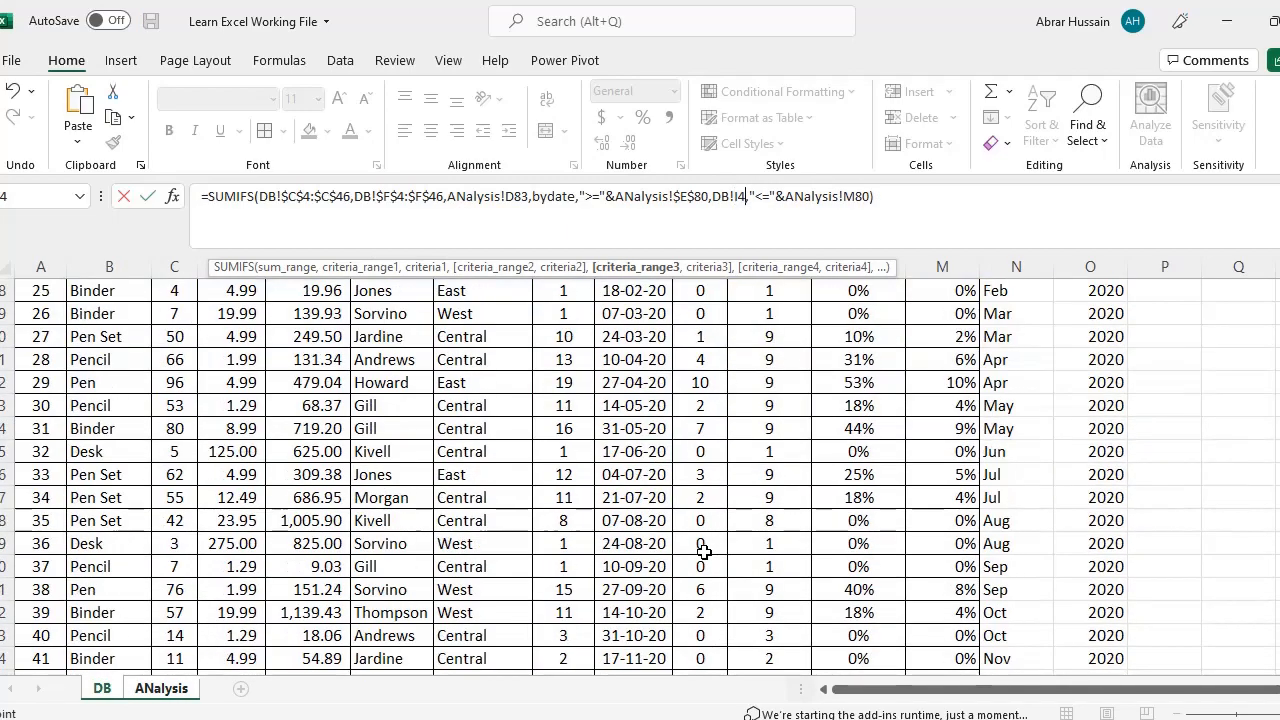
shift+click(648, 494)
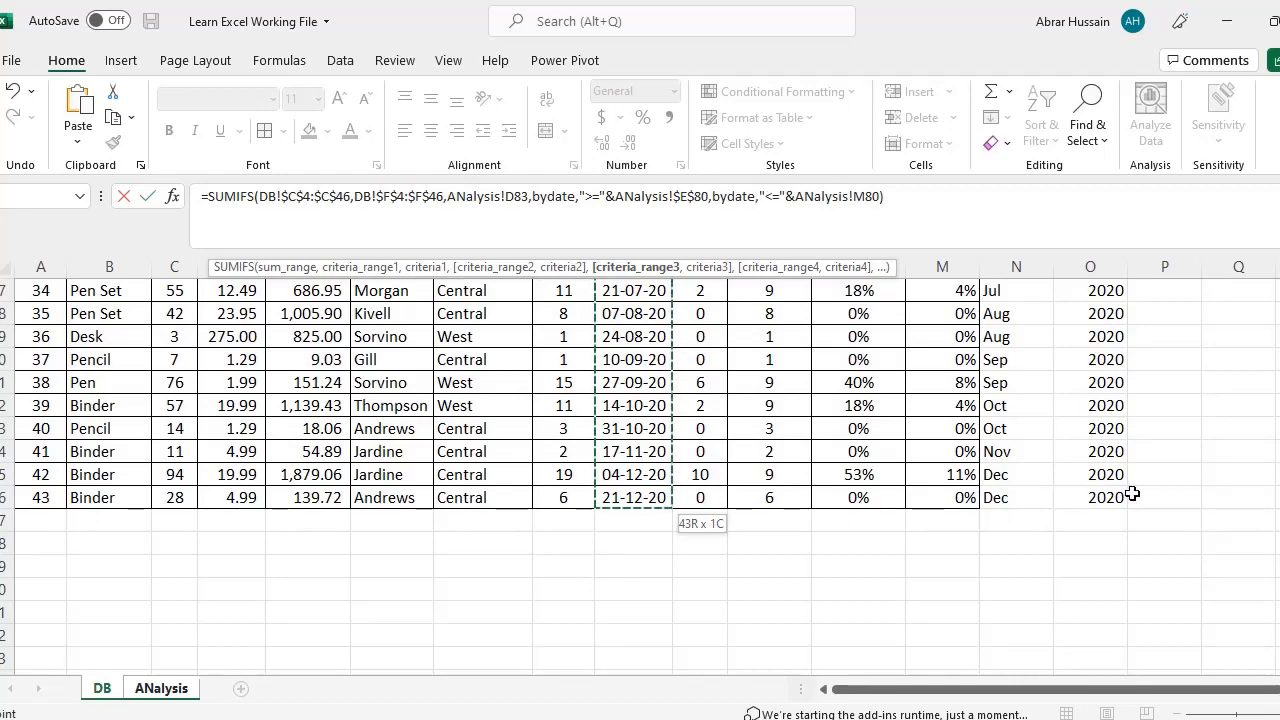
key(Return)
Step: Inspect the cell references used by the SUMIFS formula in E83
key(Up)
key(F2)
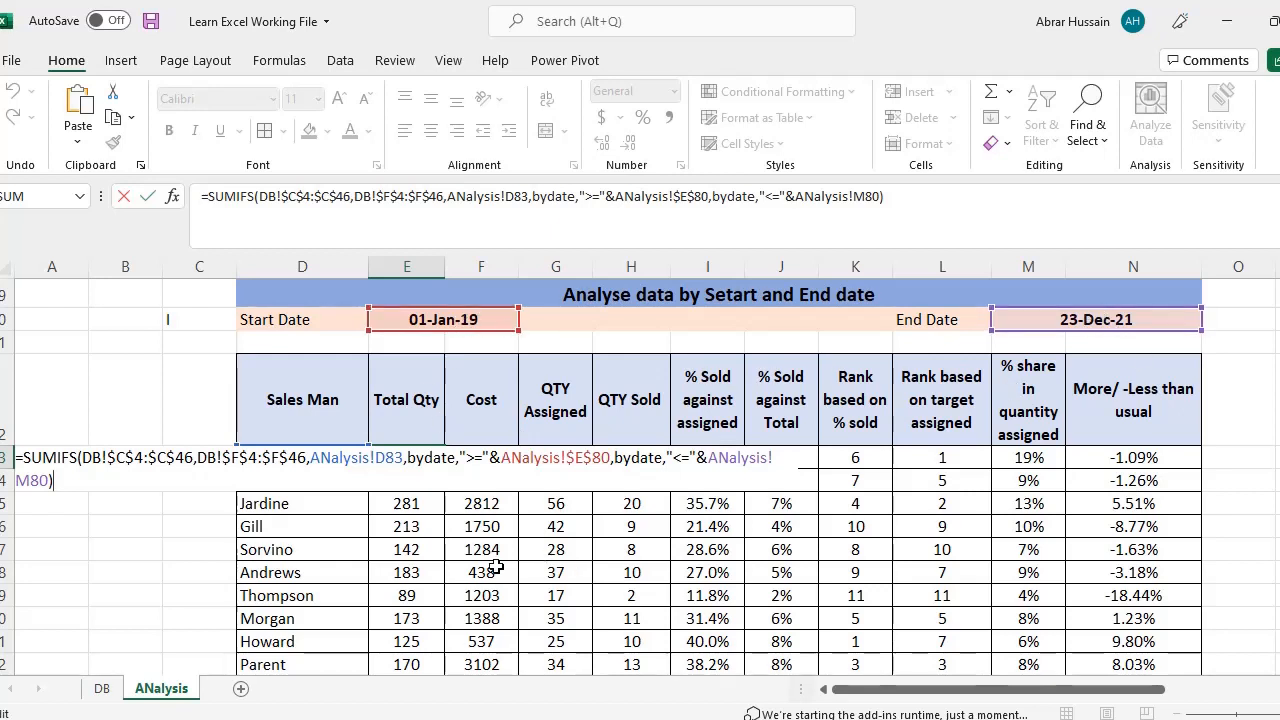
key(Escape)
Step: Copy the date-filtered SUMIFS formula in E83 to the Total Qty cells of all salesmen, down to E93
click(298, 464)
click(404, 462)
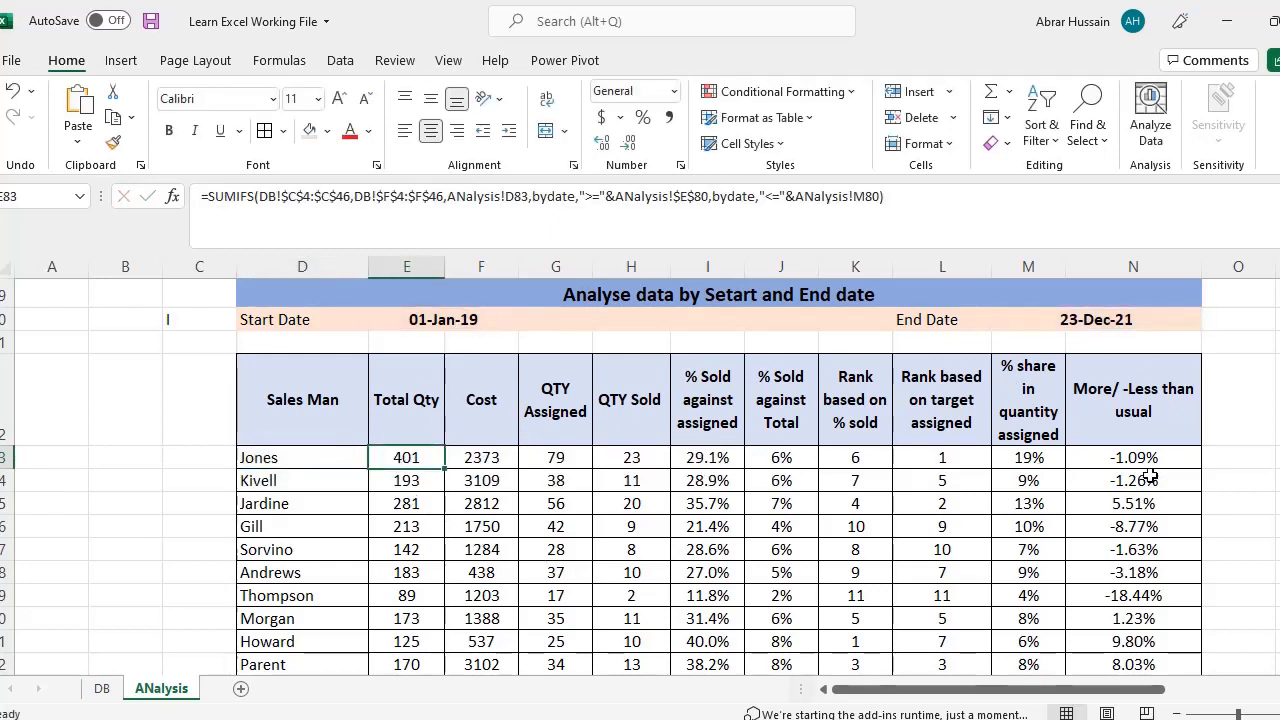
key(ctrl+c)
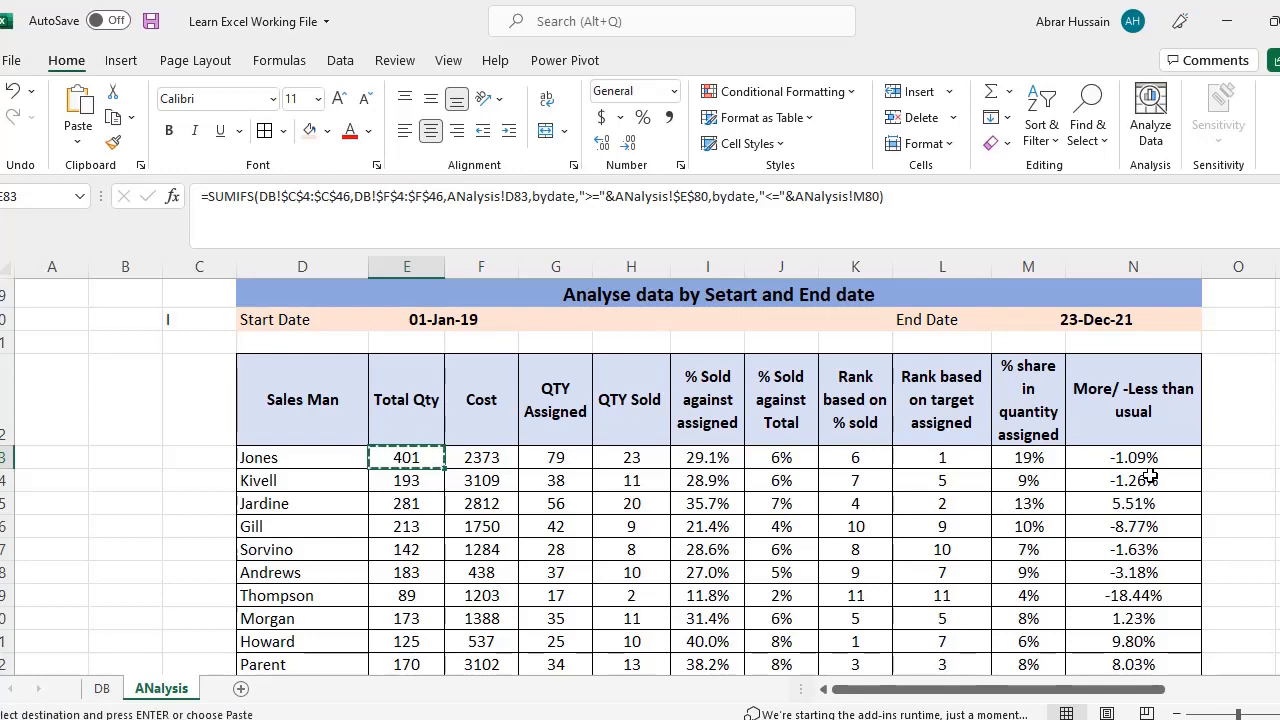
key(shift+Down)
key(shift+Down)
key(shift+Down)
key(shift+Down)
key(shift+Down)
key(shift+Down)
key(shift+Down)
key(shift+Down)
key(shift+Down)
key(shift+Down)
key(ctrl+v)
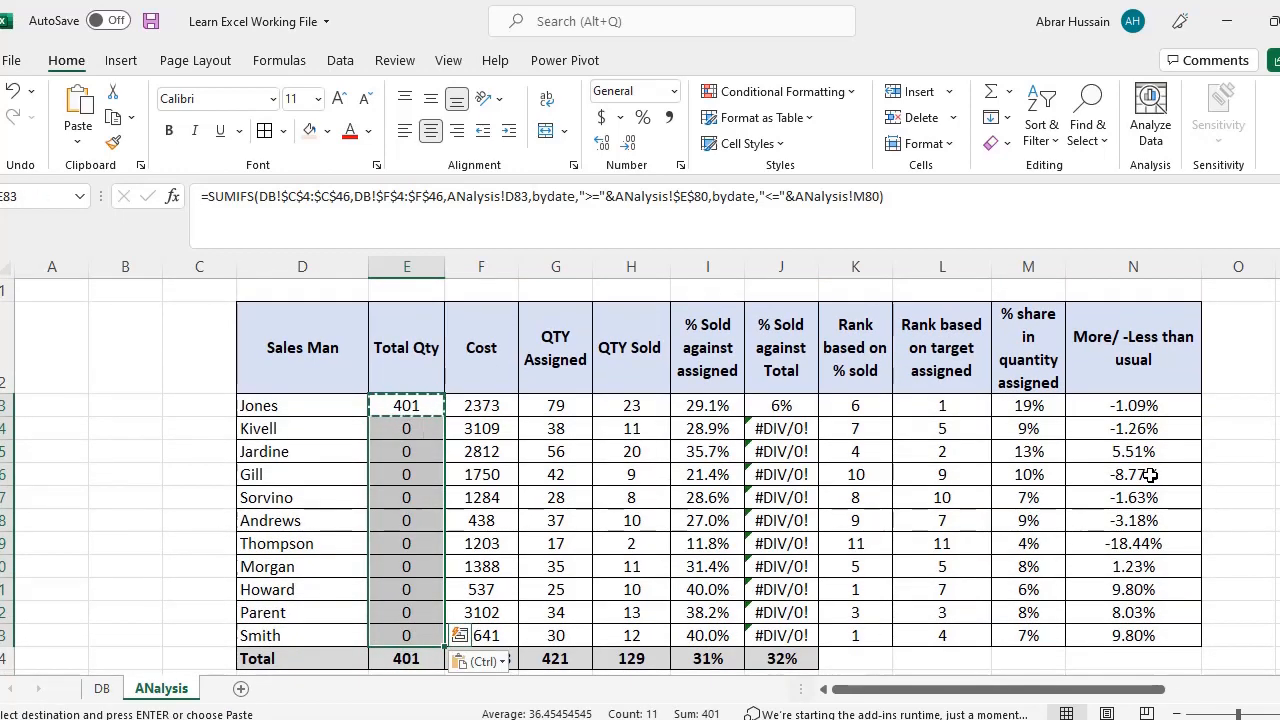
Step: Examine the cell references of the SUMIFS formulas in the Total Qty column, row by row from E83
key(Up)
key(Down)
key(F2)
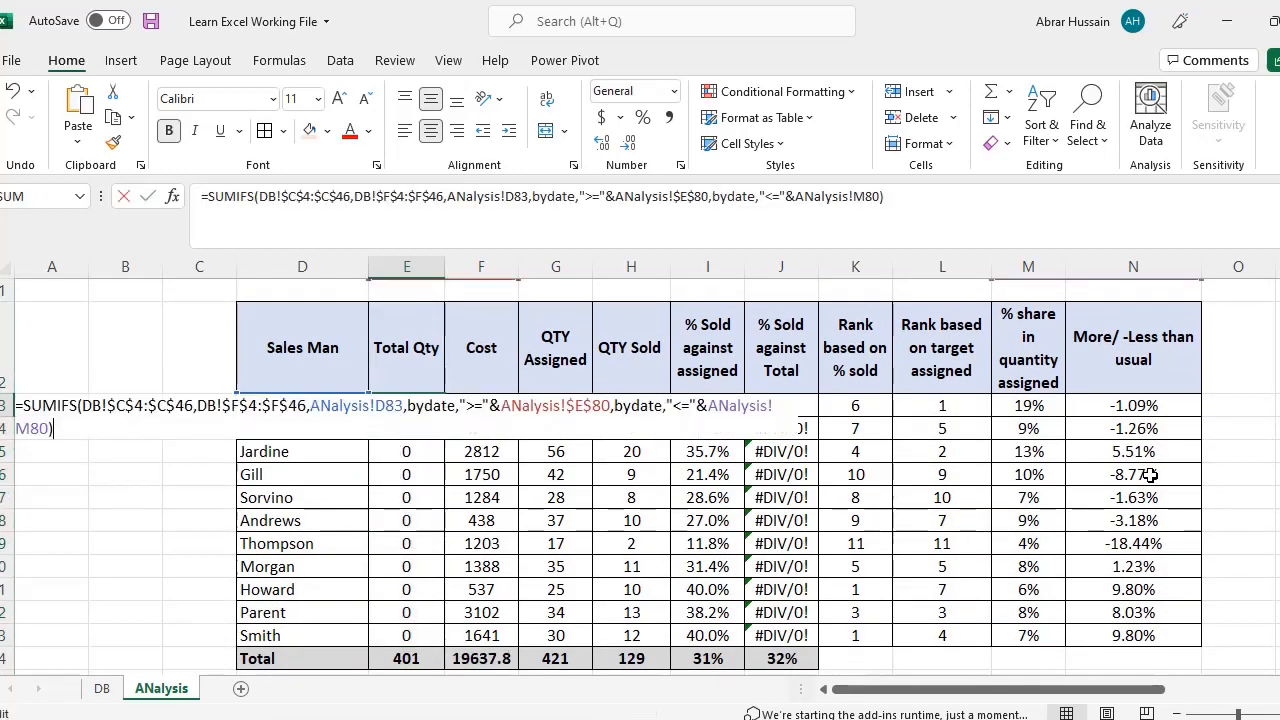
key(Return)
key(F2)
key(Return)
key(F2)
key(Return)
key(F2)
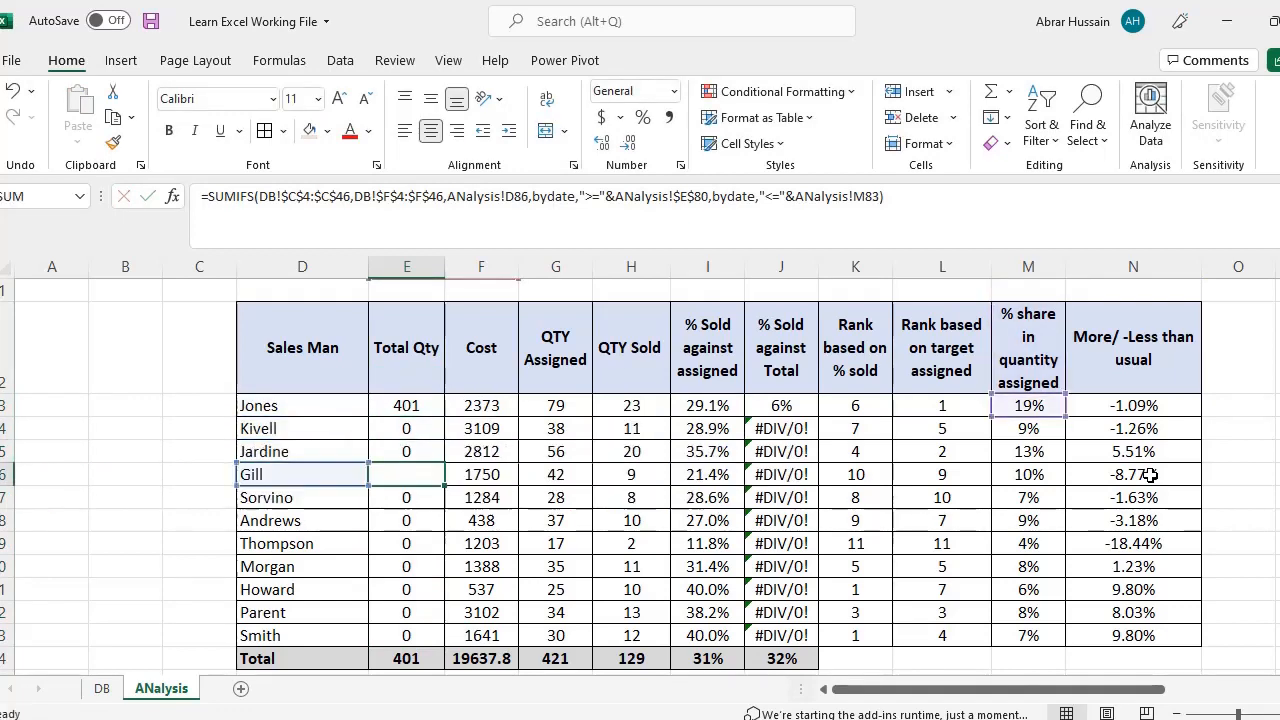
key(Return)
key(F2)
key(Return)
key(F2)
key(Return)
key(F2)
key(Return)
key(F2)
key(Return)
key(F2)
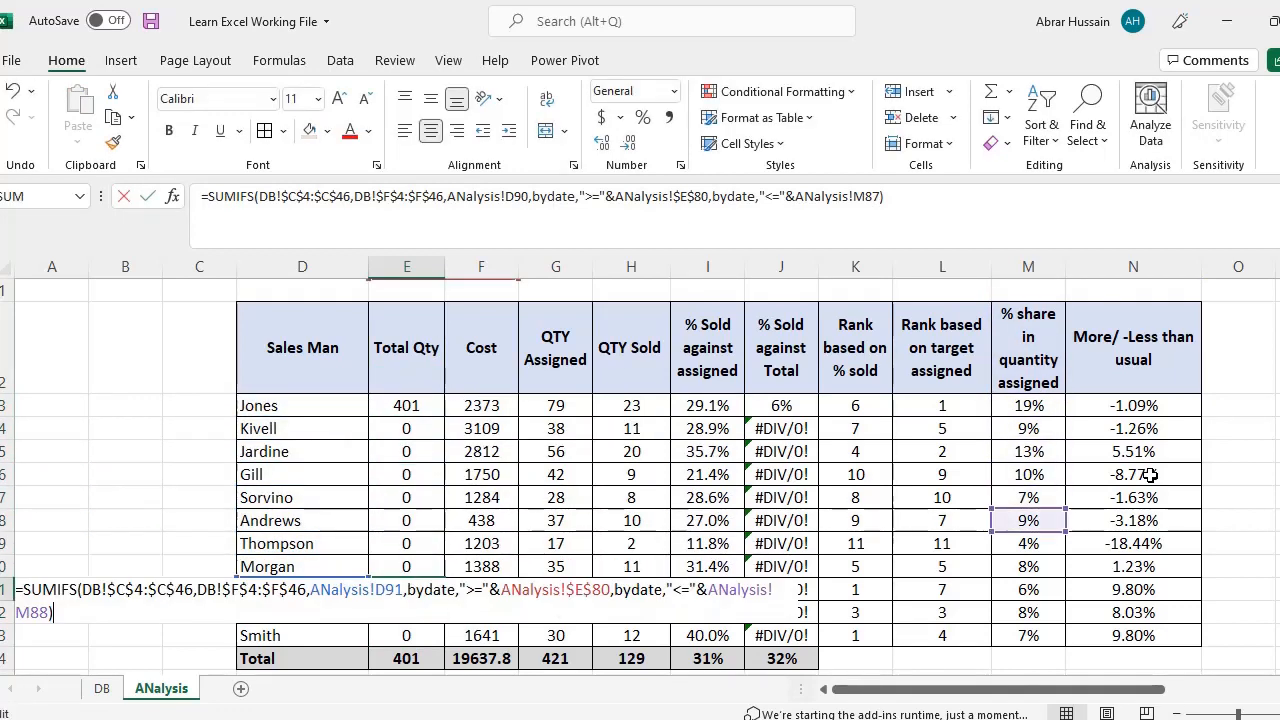
key(Return)
key(F2)
key(Return)
Step: Return to E83 and examine the bydate criteria ranges and the start and end date references in its SUMIFS formula
key(Up)
key(Up)
key(Up)
key(Up)
key(Up)
key(Up)
key(Up)
key(Up)
key(Up)
key(Up)
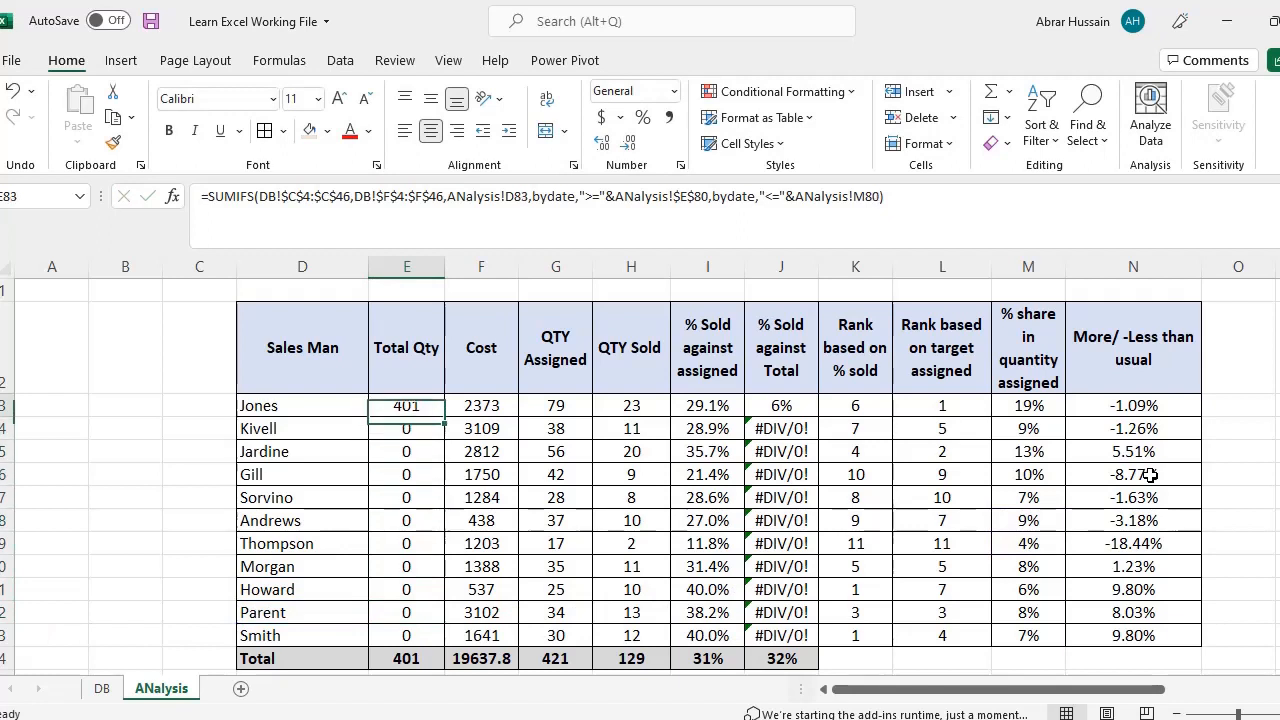
key(F2)
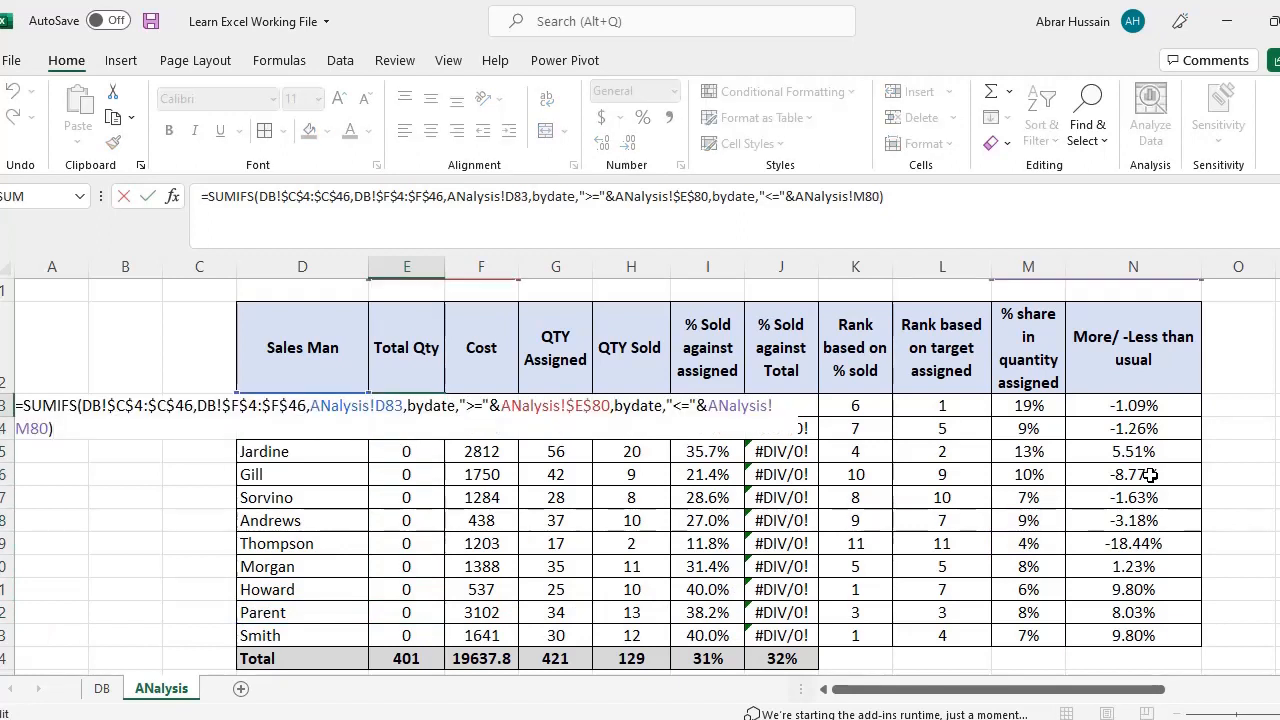
key(Left)
key(Left)
key(Left)
key(Left)
key(Left)
key(Left)
key(Left)
key(Left)
key(Left)
key(Left)
key(Left)
key(Left)
key(Left)
key(Left)
key(Left)
key(Left)
key(Left)
key(Left)
key(Left)
key(Left)
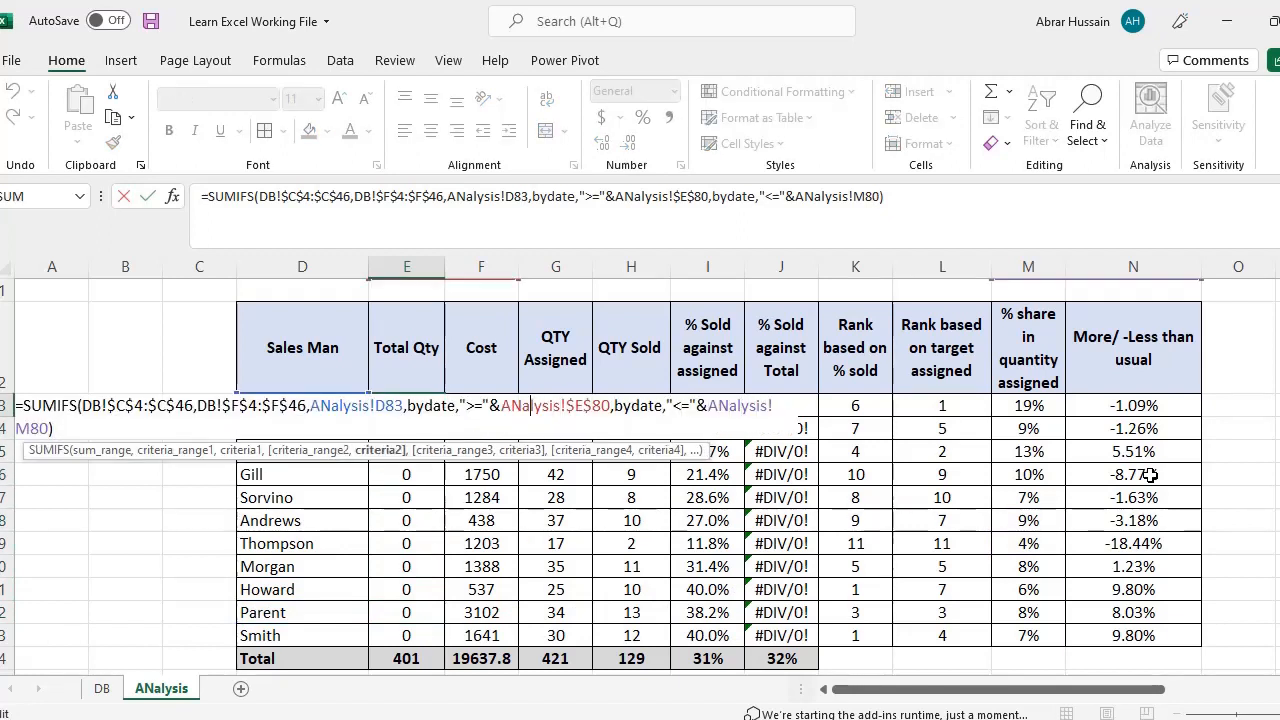
key(Left)
key(Left)
key(Left)
key(Left)
key(Left)
key(Left)
key(Left)
key(Left)
key(Left)
key(Left)
key(Left)
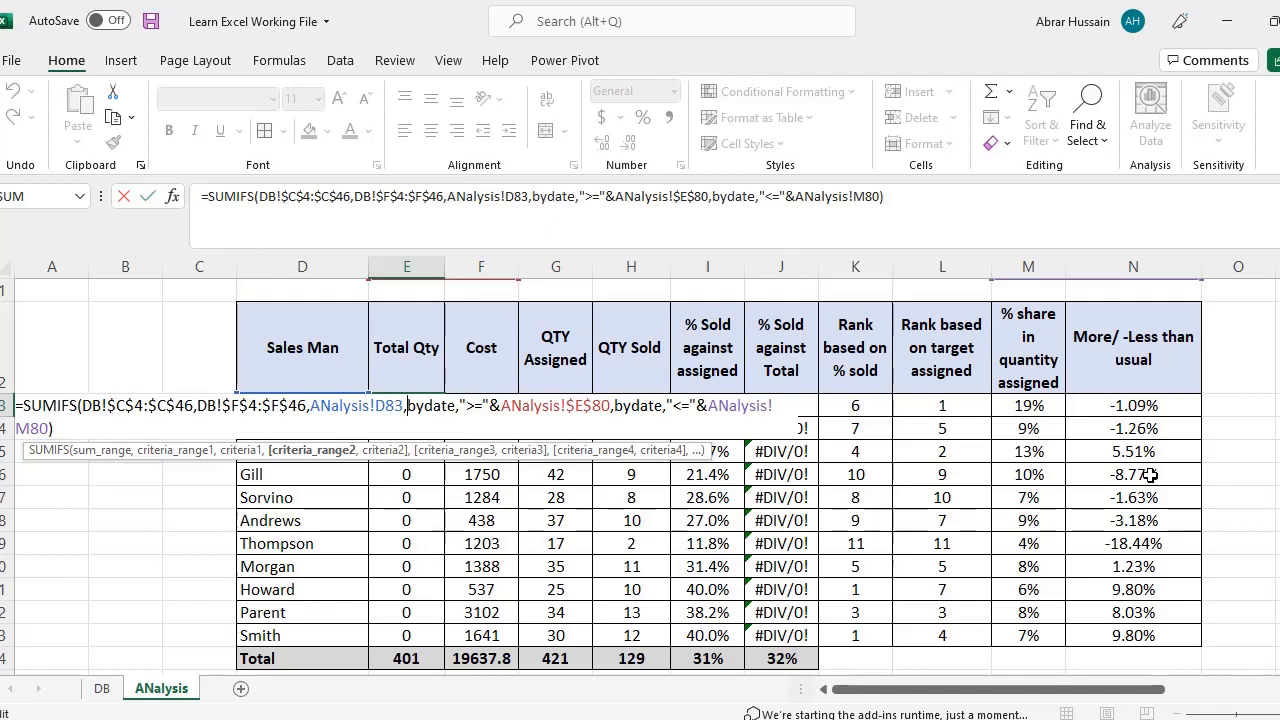
key(ctrl+Return)
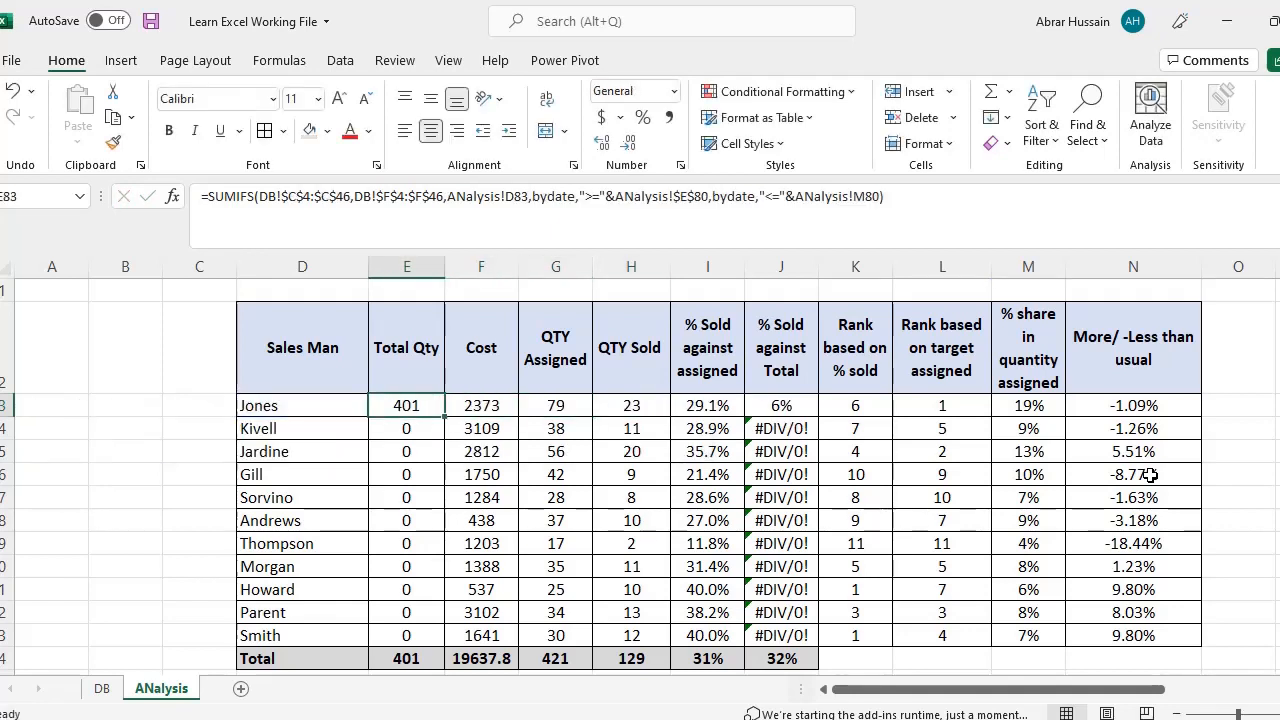
key(F2)
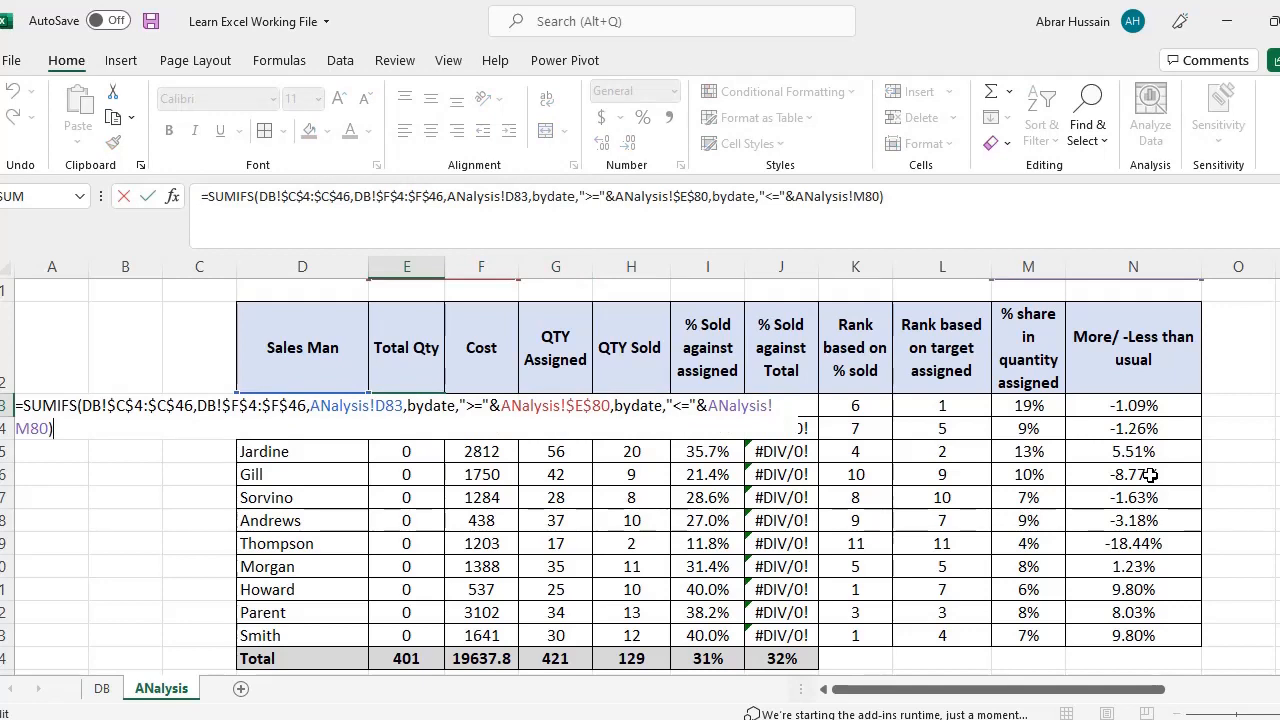
key(Escape)
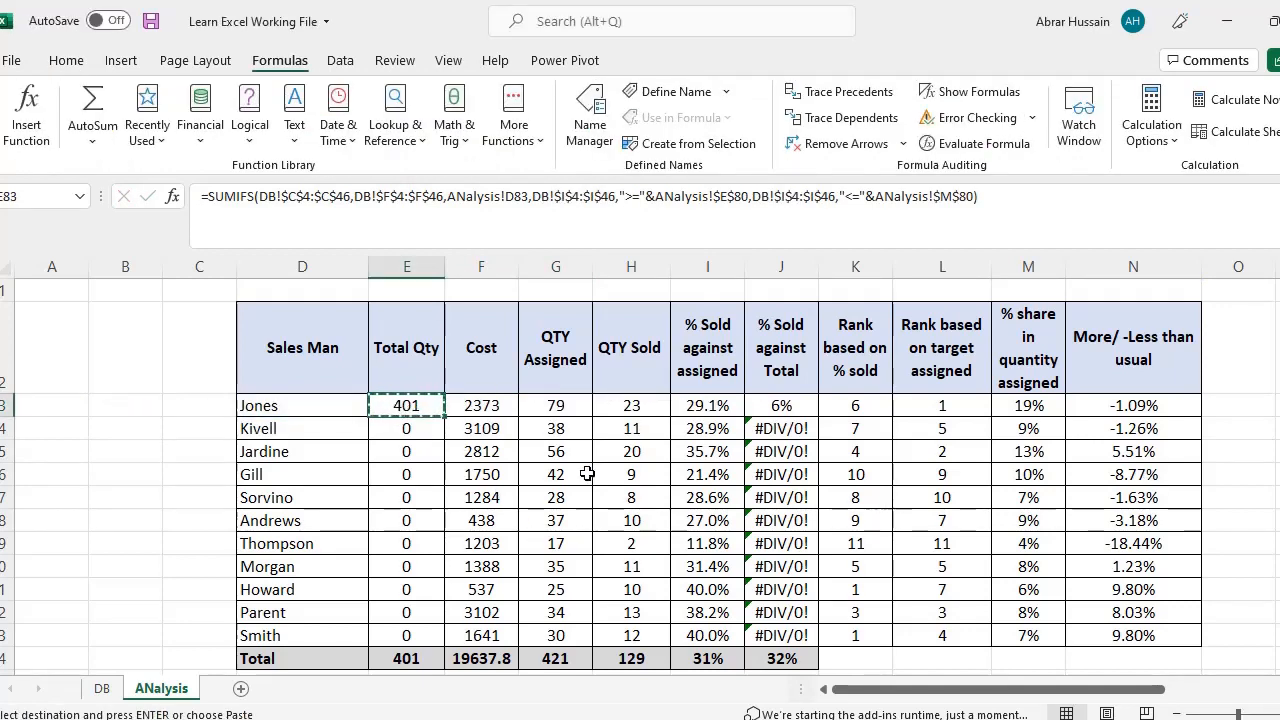
Step: Check the start date in E80, the end date in M80 and the references in E83's SUMIFS formula
scroll(588, 476, up, 1)
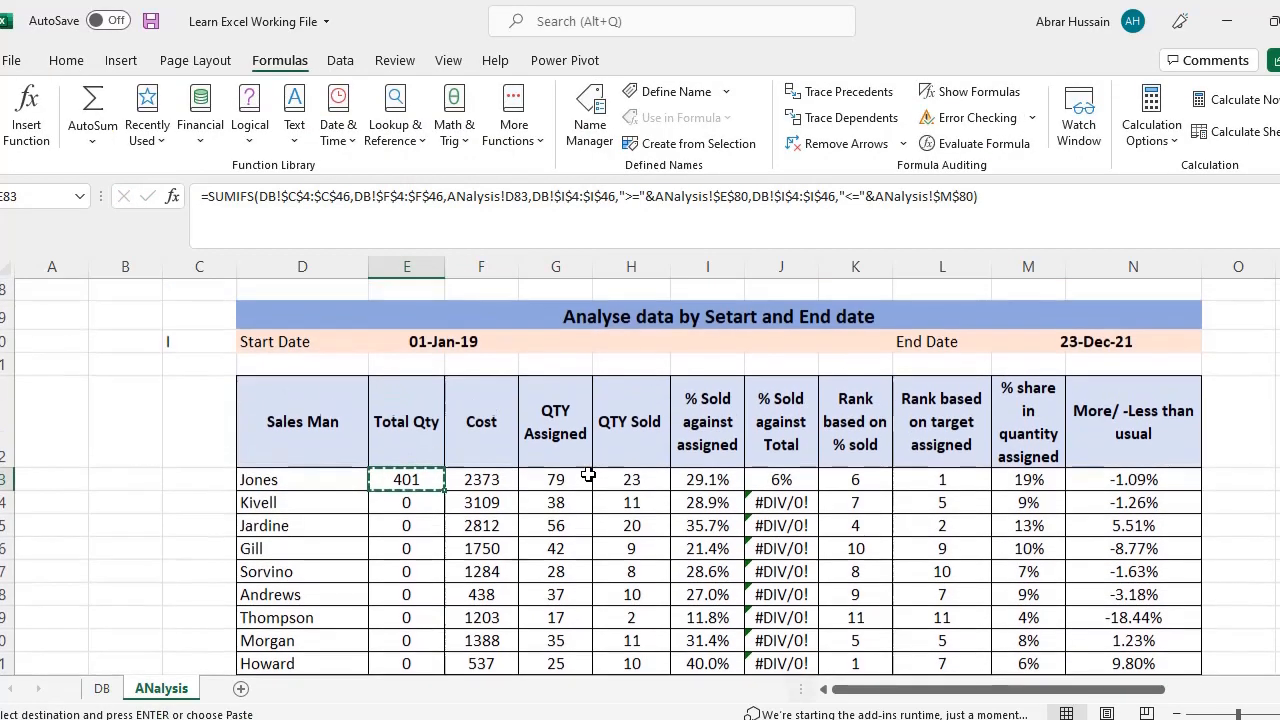
click(430, 345)
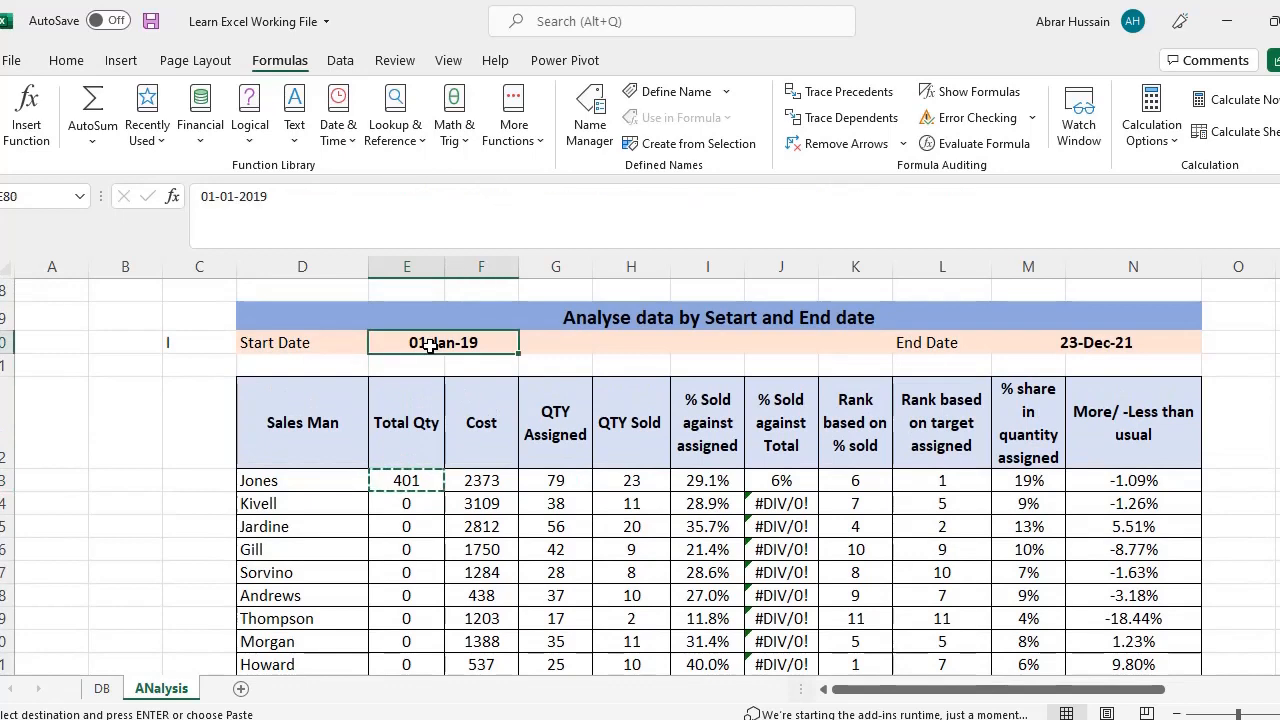
click(1090, 340)
click(410, 481)
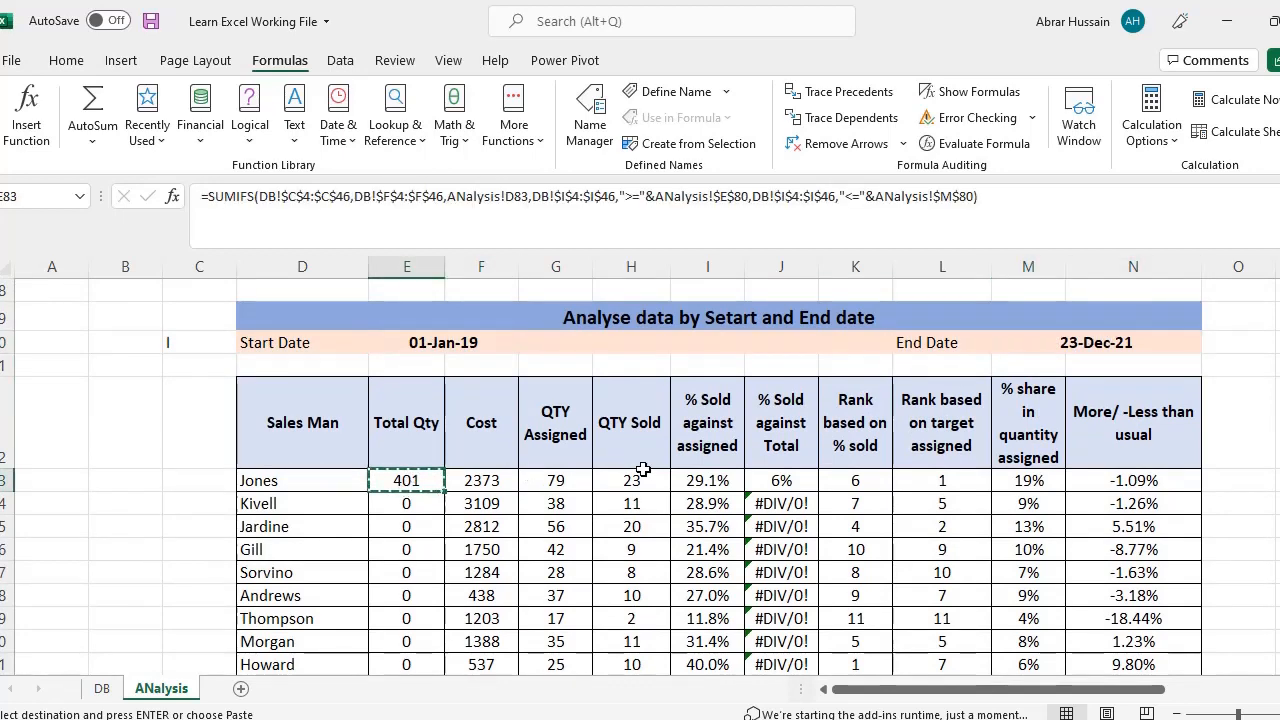
key(F2)
key(Escape)
key(F2)
key(Escape)
click(290, 487)
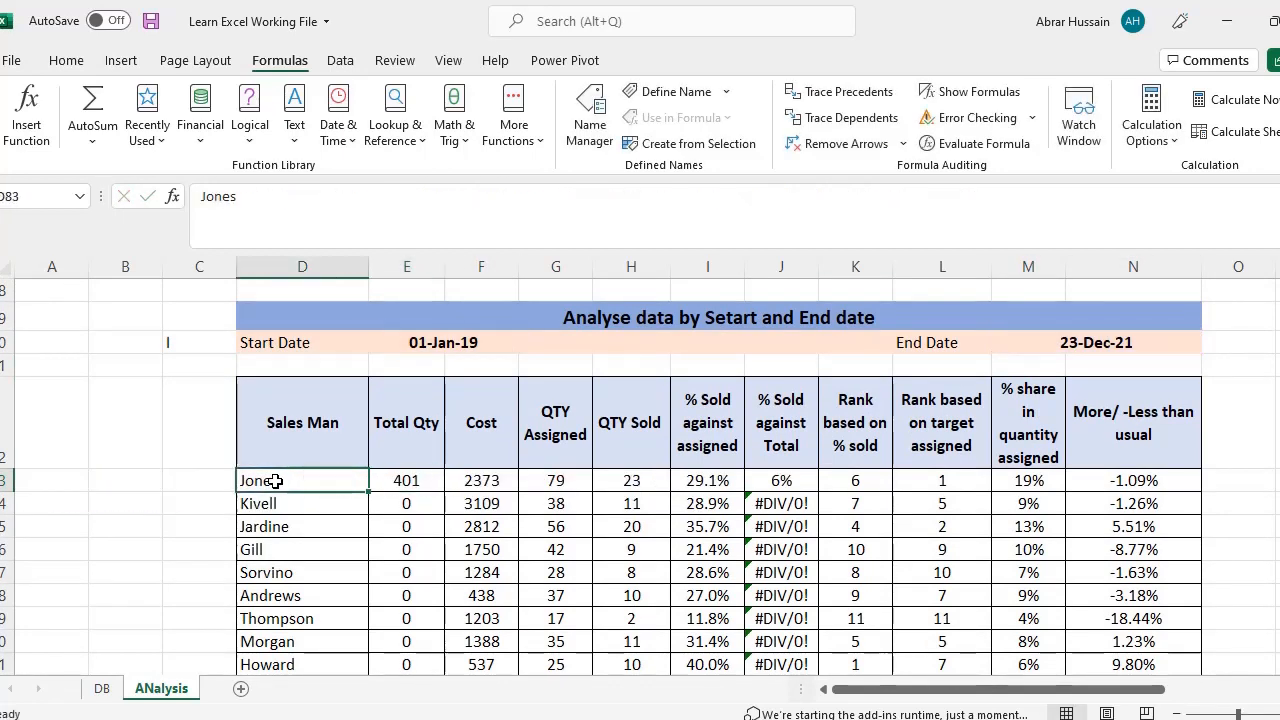
Step: Fill E84:E93 with E83's SUMIFS formula that uses DB!$I$4:$I$46 and the absolute dates $E$80 and $M$80
click(402, 485)
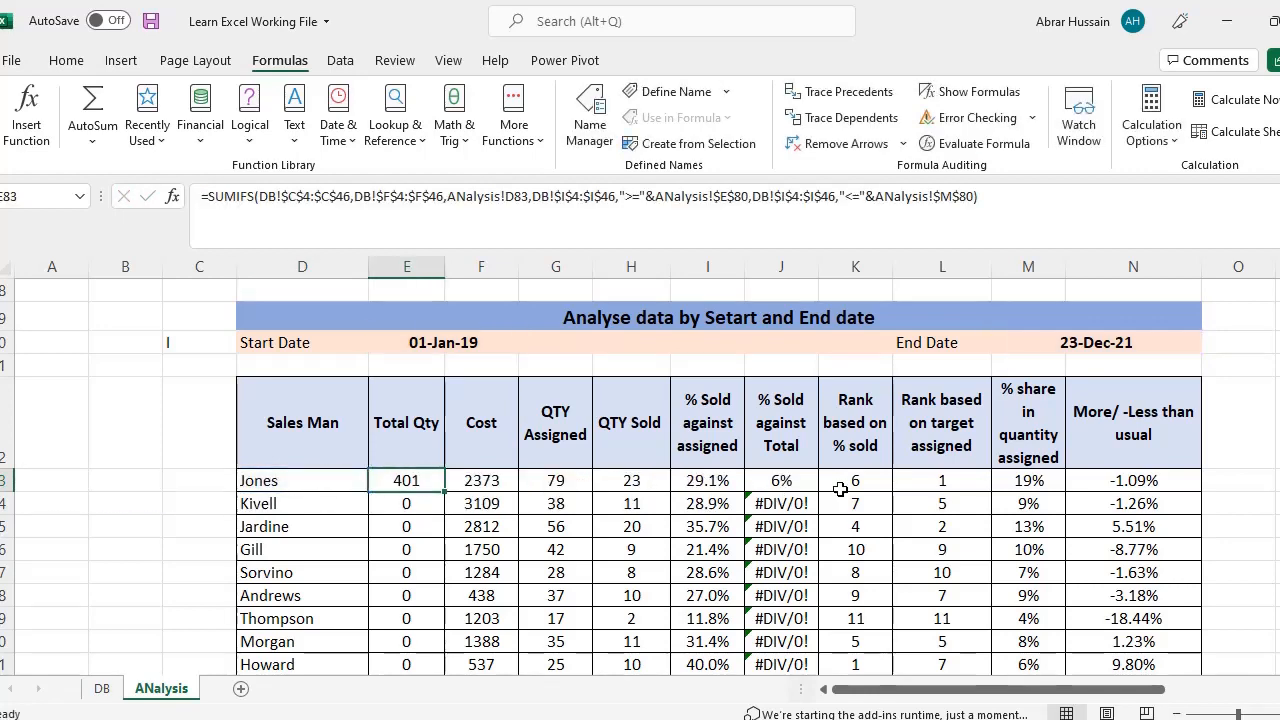
key(ctrl+c)
key(shift+Down)
key(shift+Down)
key(shift+Down)
key(shift+Down)
key(shift+Down)
key(shift+Down)
key(shift+Down)
key(shift+Down)
key(shift+Down)
key(shift+Down)
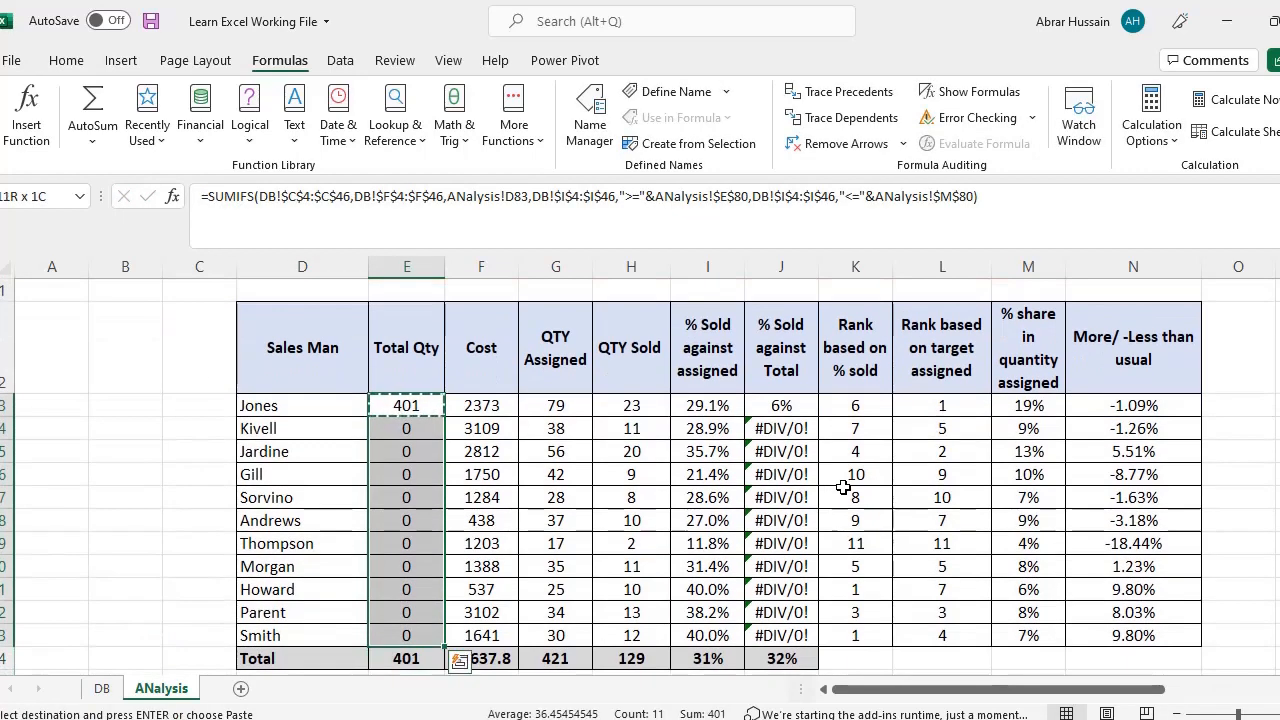
key(ctrl+v)
Step: Compare the Total Qty sum in E94 with the totals of the item and salesman analyses higher up the sheet
key(ctrl+Down)
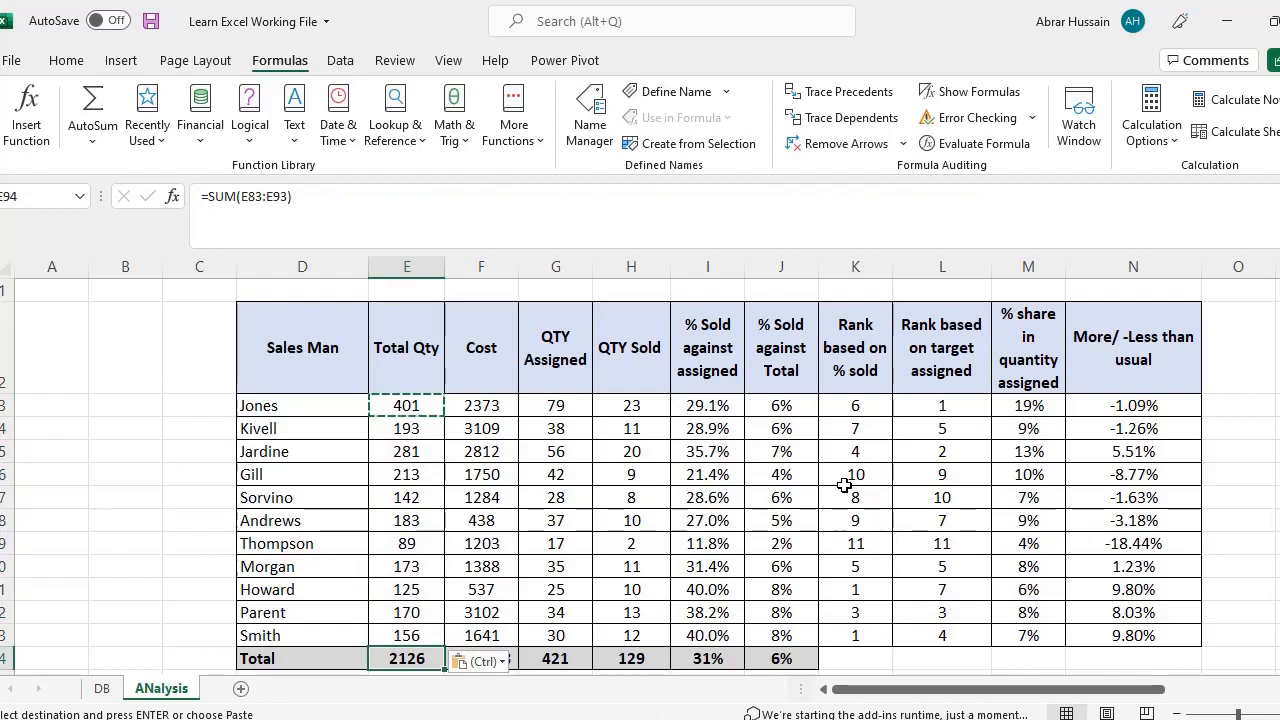
scroll(405, 609, down, 2)
scroll(415, 537, up, 15)
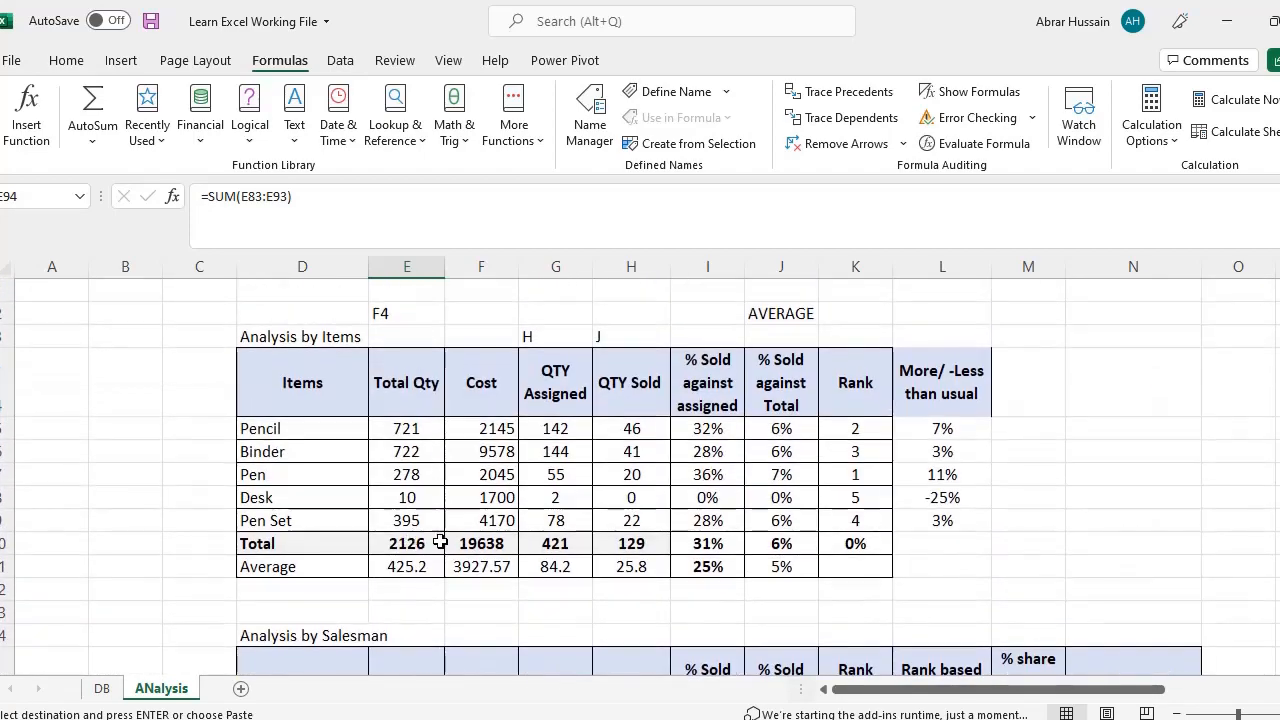
scroll(415, 540, down, 10)
click(400, 384)
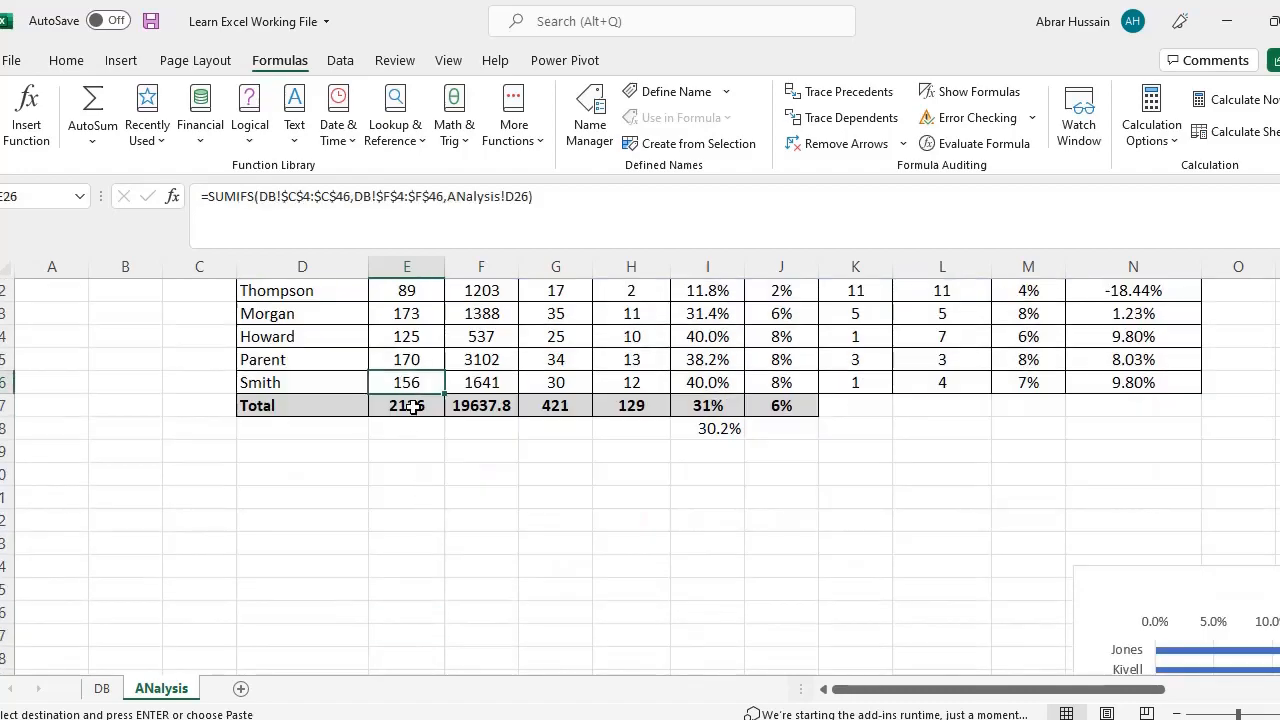
click(414, 407)
scroll(442, 560, down, 13)
scroll(454, 576, down, 9)
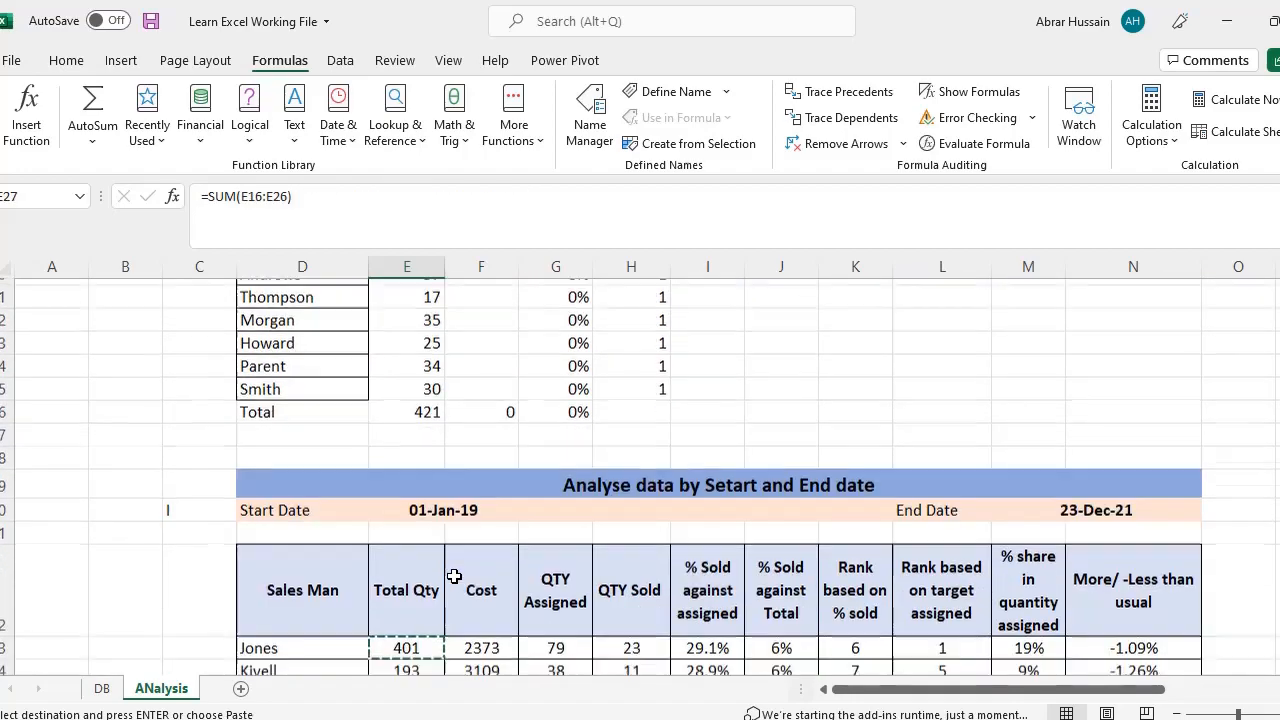
scroll(454, 576, up, 5)
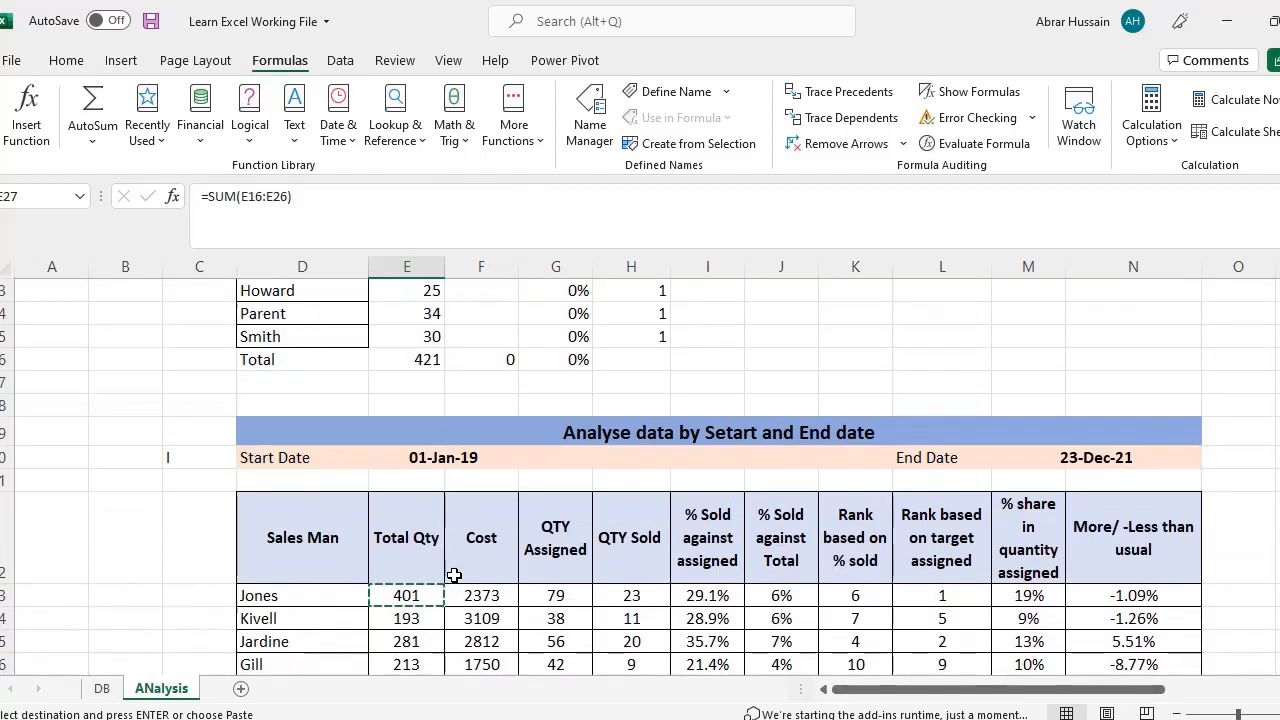
Step: Set the end date in M80 to 31 jan 2019
click(431, 458)
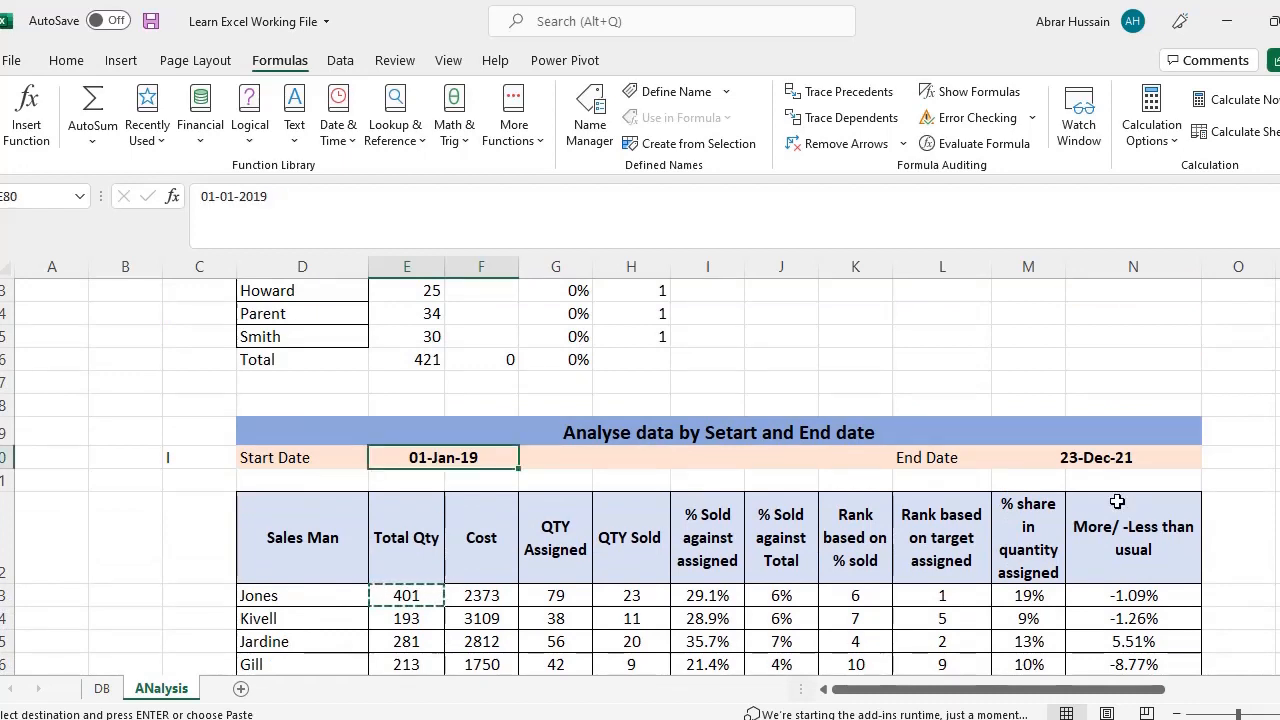
key(Escape)
key(Right)
key(Right)
key(Right)
key(Right)
key(Right)
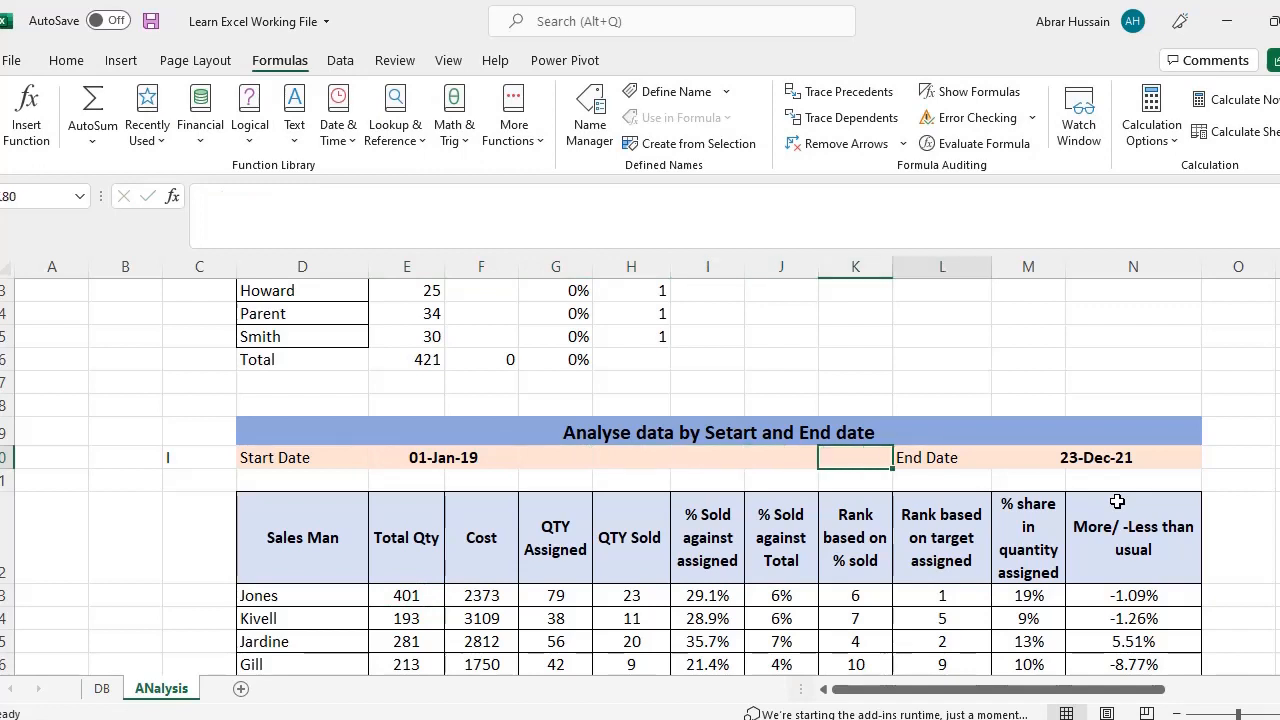
key(Right)
key(Right)
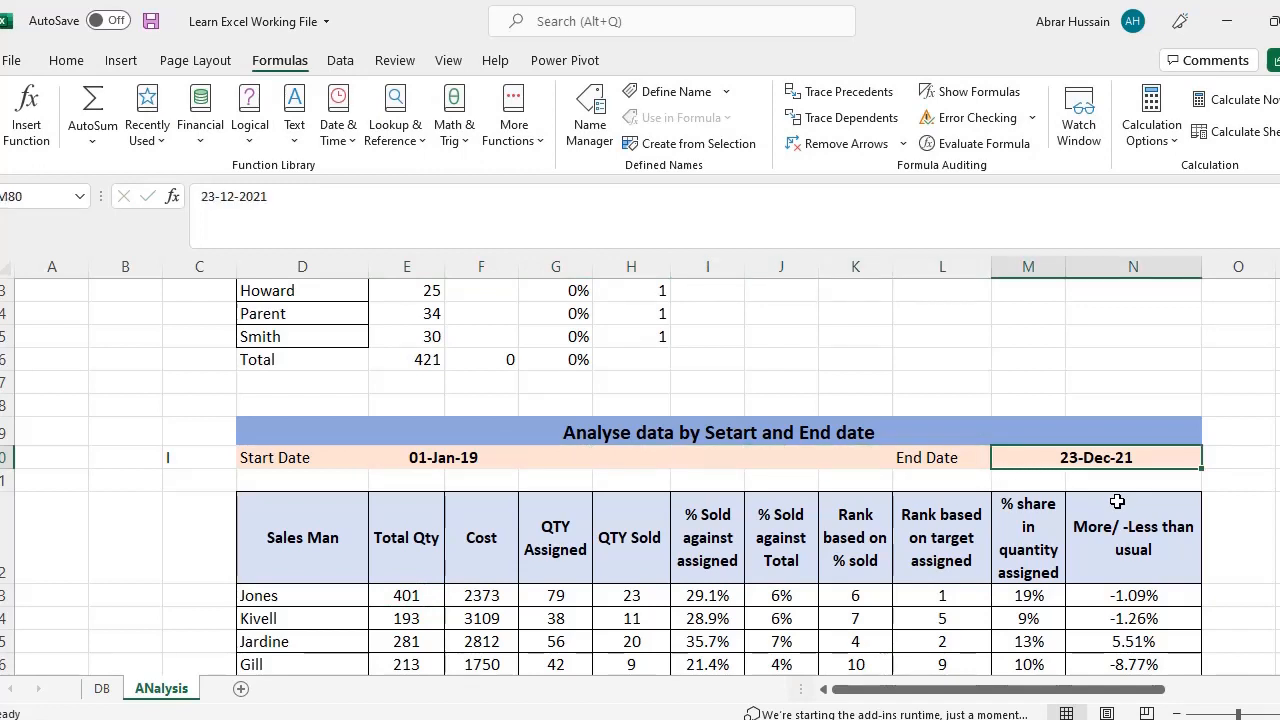
text(31 jan 2019)
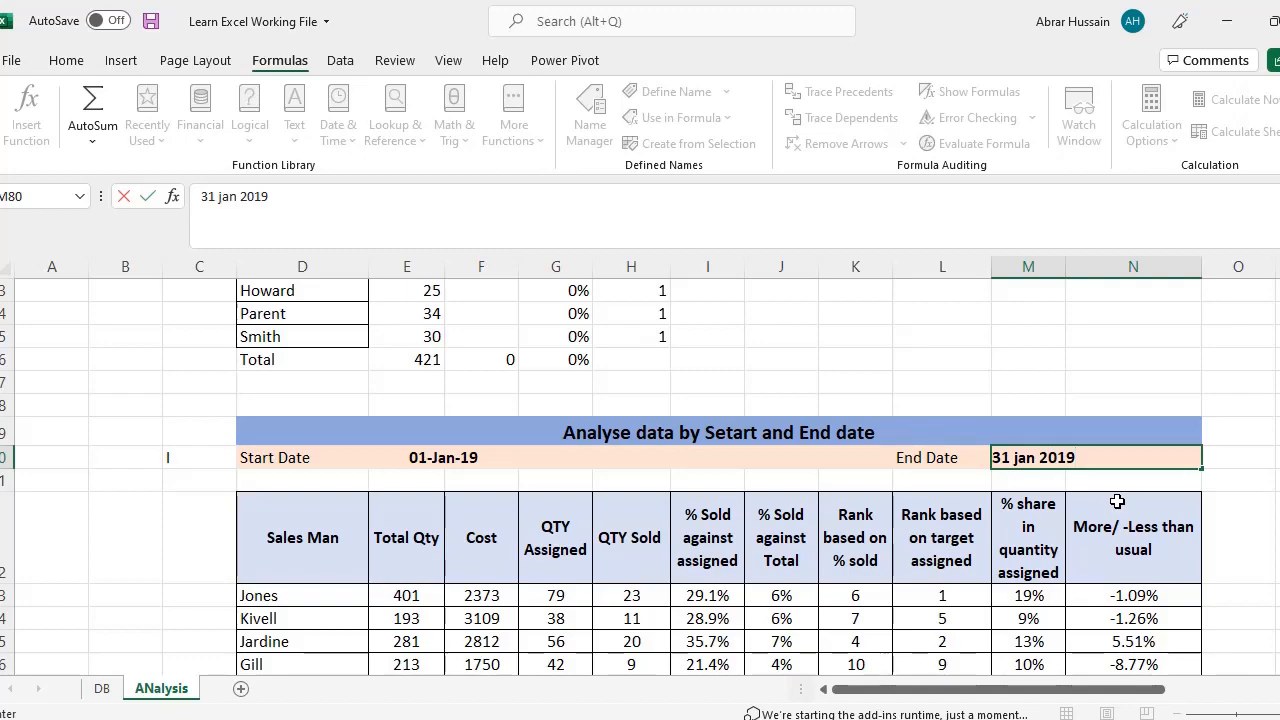
key(Return)
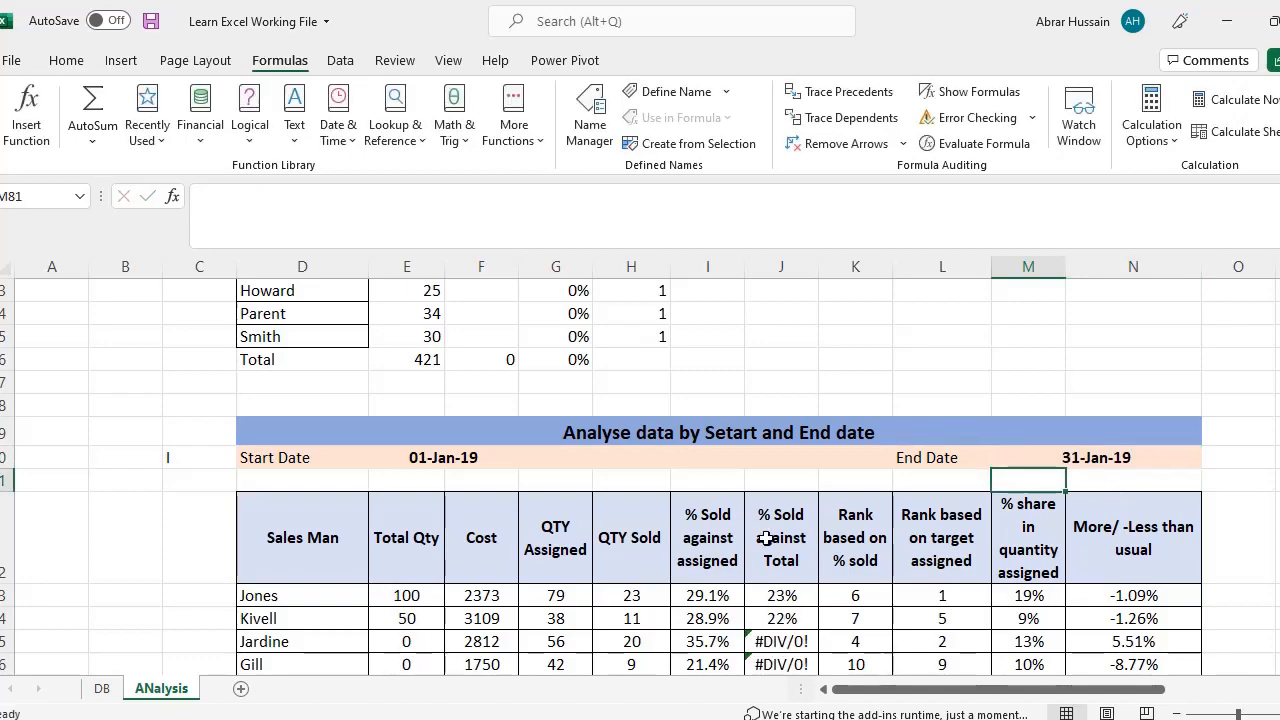
Step: Check the date-filtered Total Qty sum in E94 against the two date cells and the first two salesmen's quantities
scroll(478, 553, down, 5)
click(412, 506)
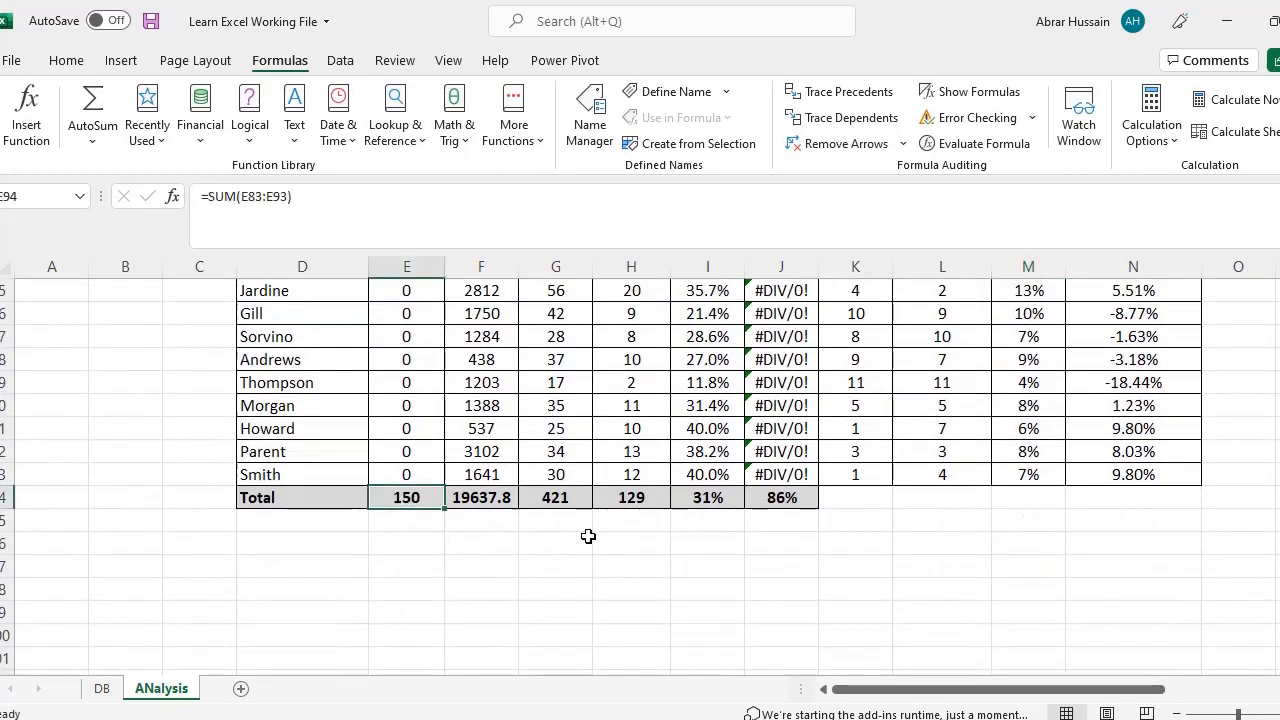
scroll(586, 534, up, 2)
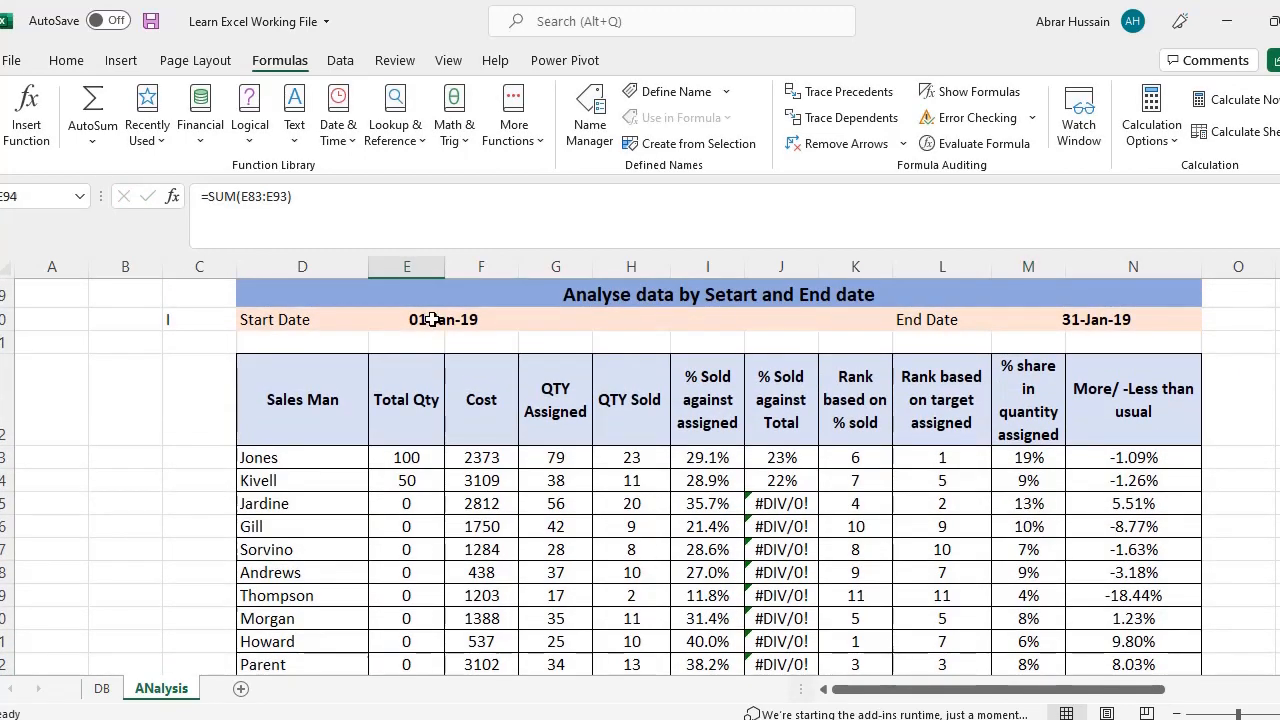
click(430, 319)
ctrl+click(1104, 319)
click(430, 457)
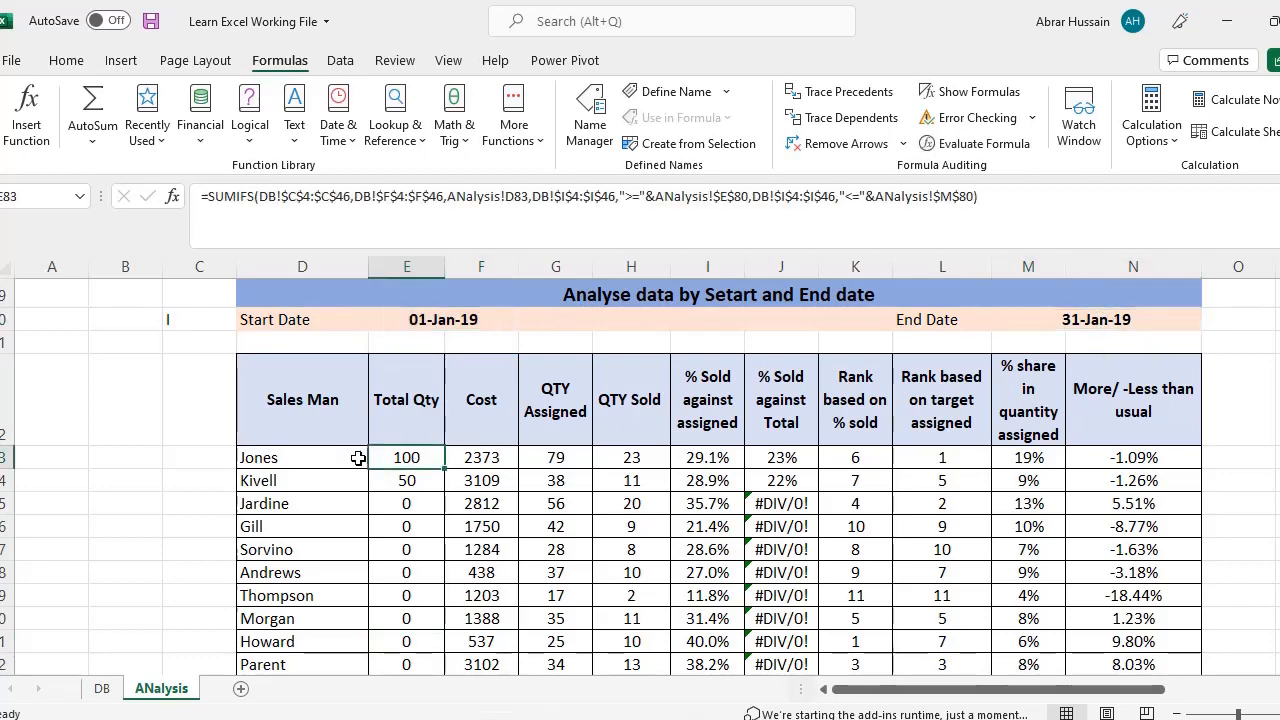
drag(282, 455, 410, 482)
scroll(426, 534, down, 3)
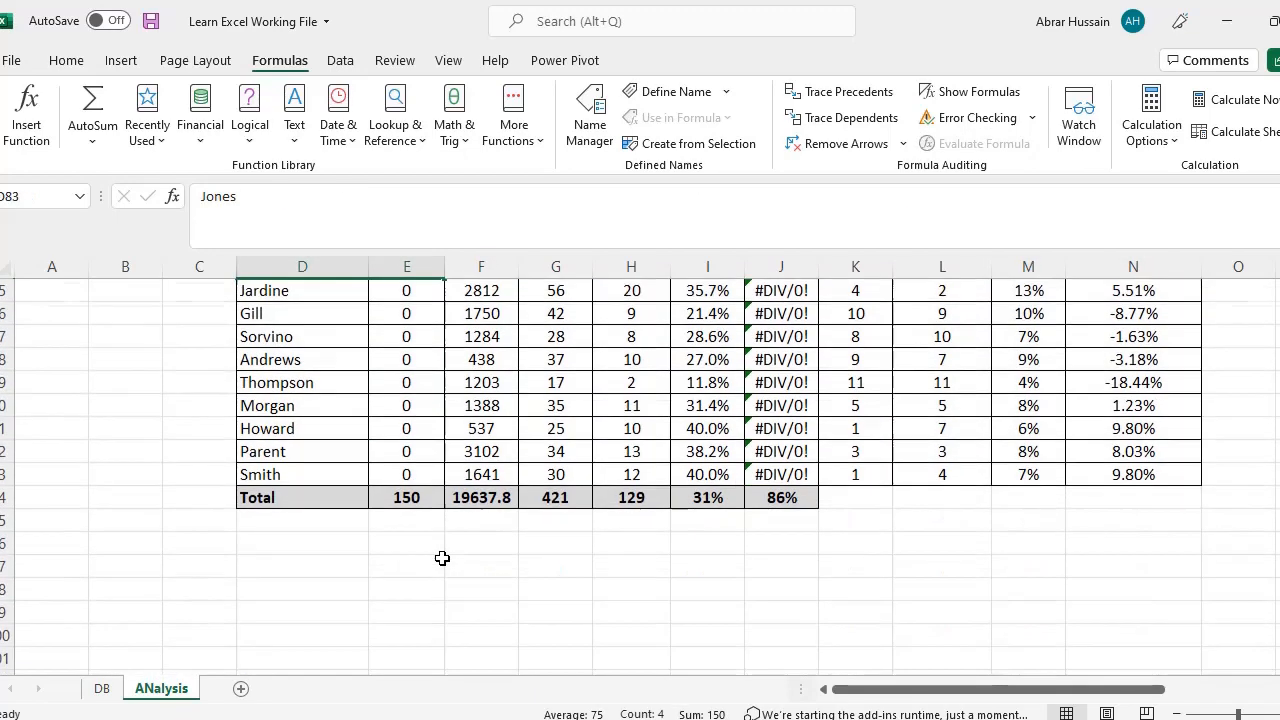
scroll(442, 558, up, 2)
Step: Review the formulas across the first salesman's row, from Total Qty in E83 to More/-Less than usual in N83
click(405, 458)
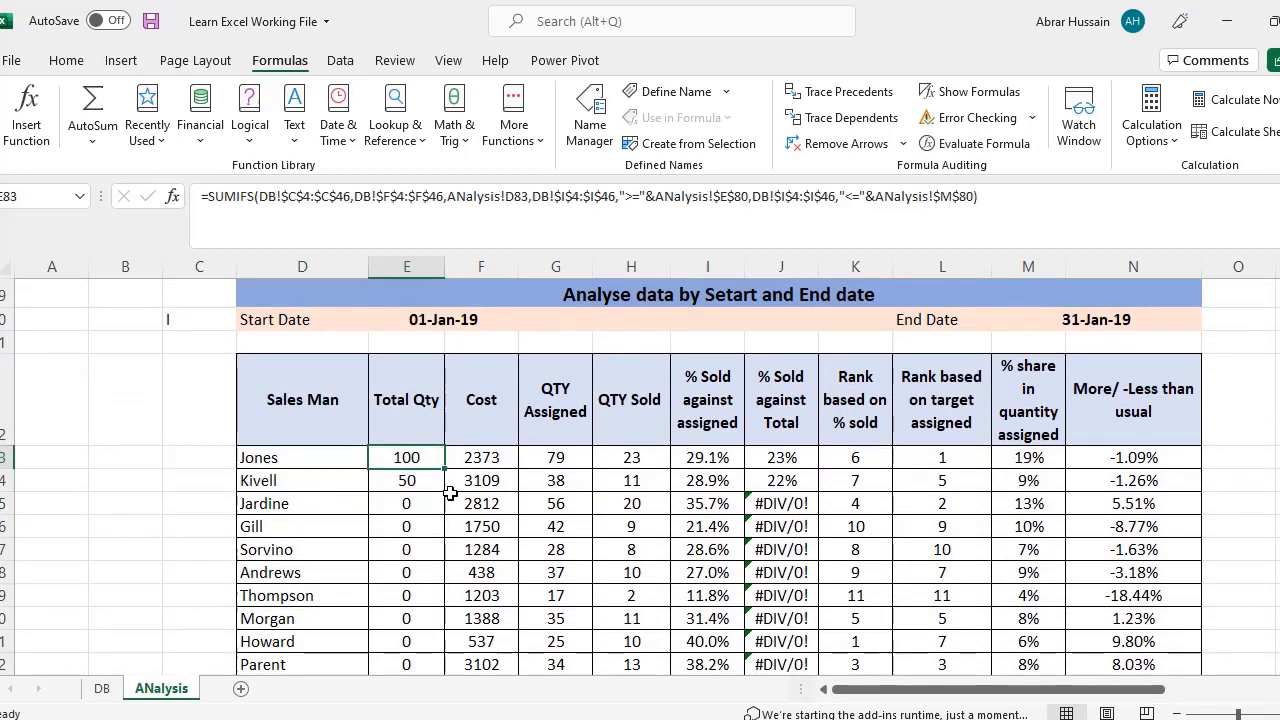
click(481, 457)
click(554, 457)
click(630, 457)
click(700, 457)
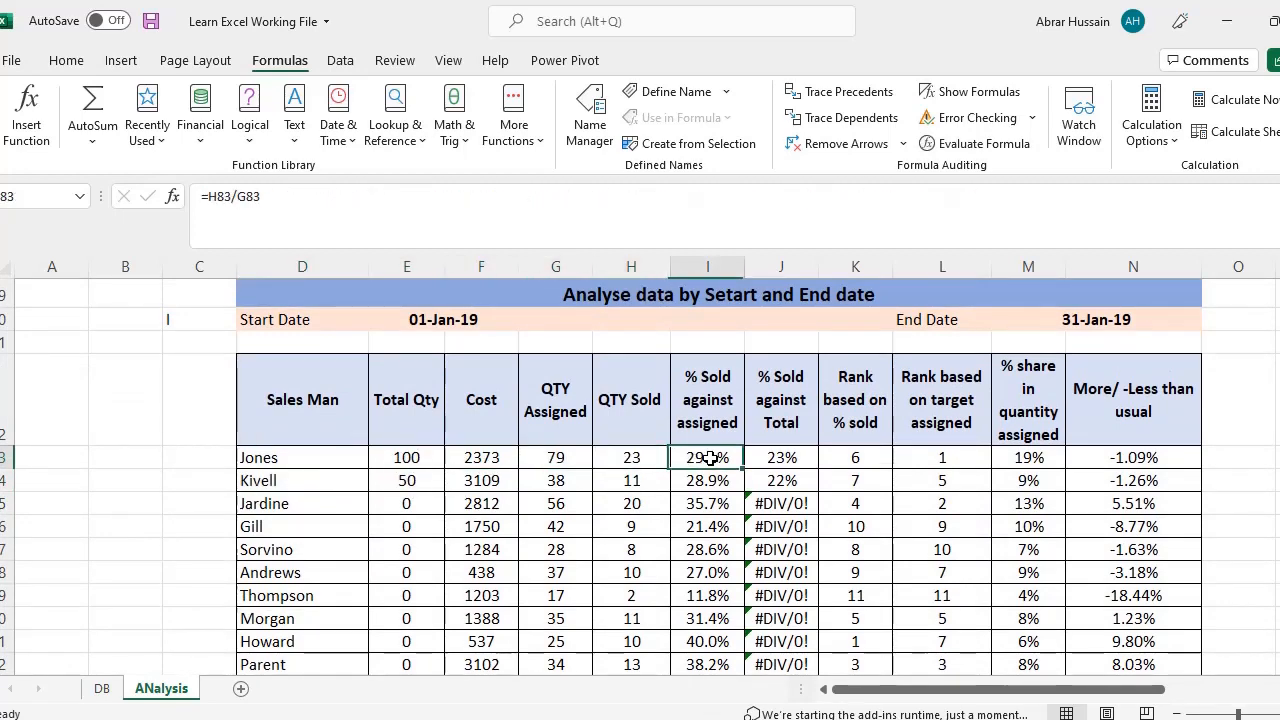
click(781, 457)
click(851, 460)
click(960, 457)
click(1028, 457)
click(1070, 452)
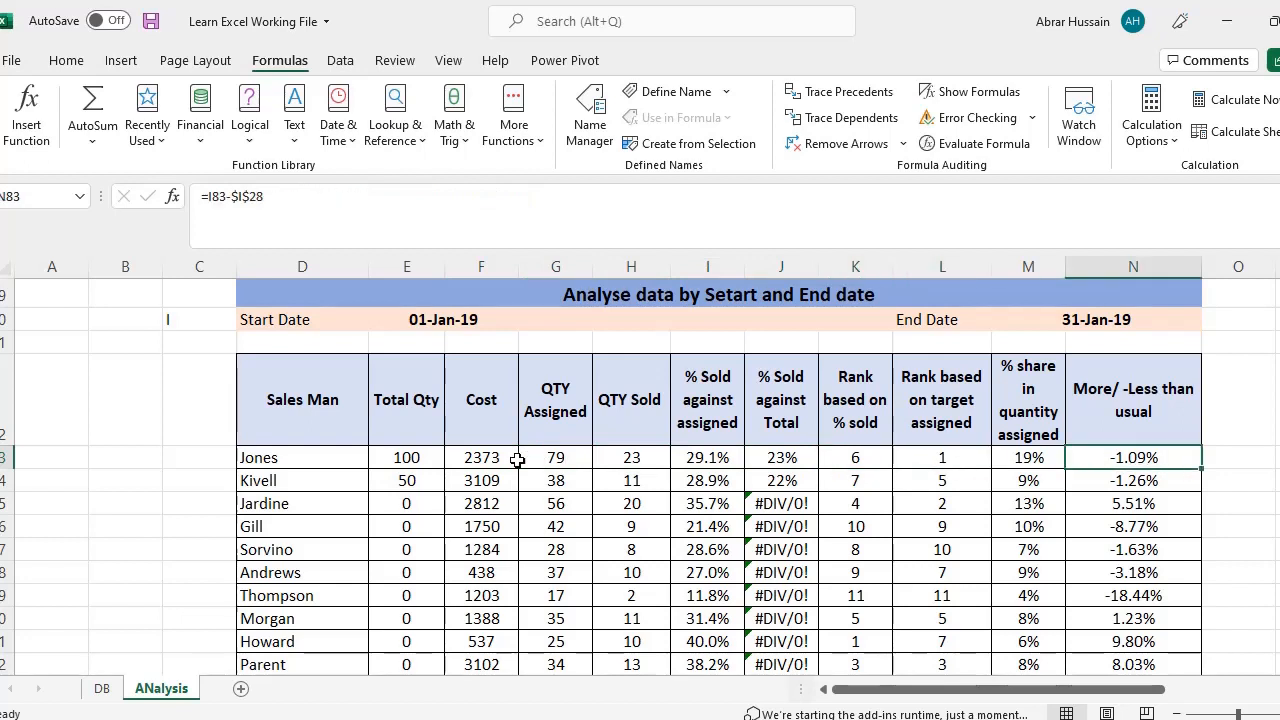
Step: Compare the Total Qty formula in E83 with the Cost formula in F83 for missing date criteria
click(436, 450)
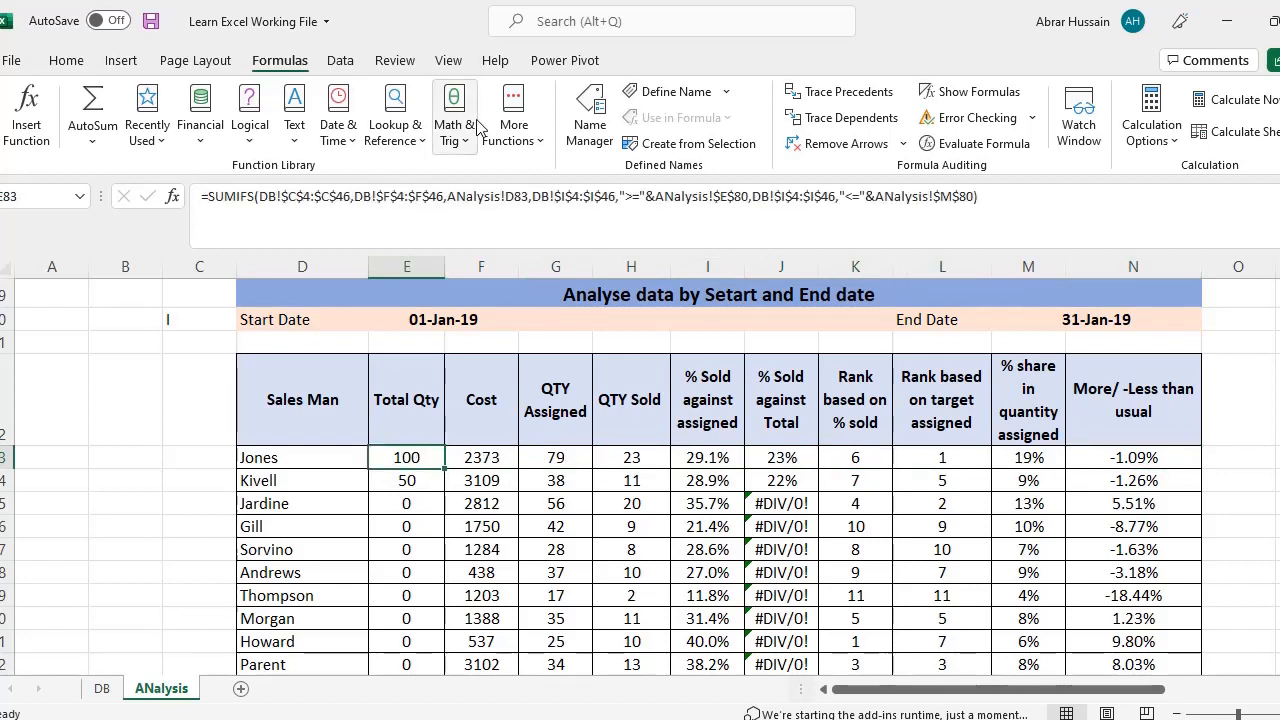
click(482, 457)
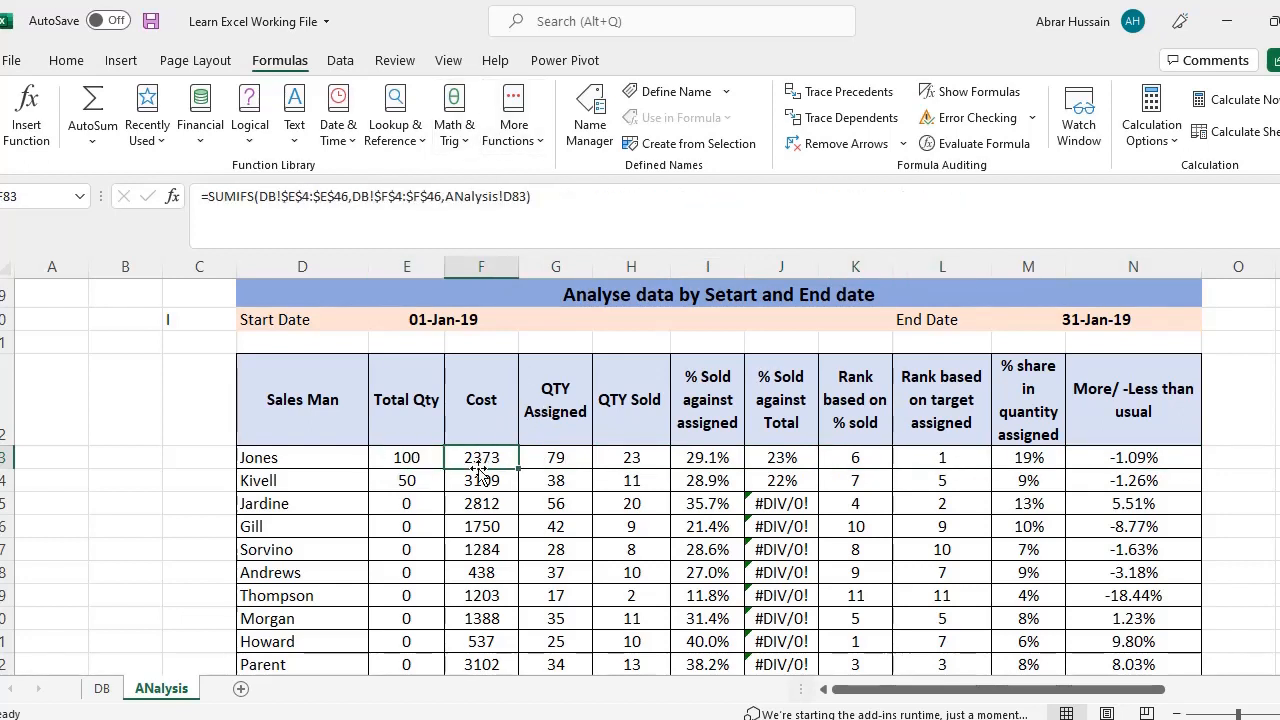
click(467, 208)
key(Escape)
click(420, 452)
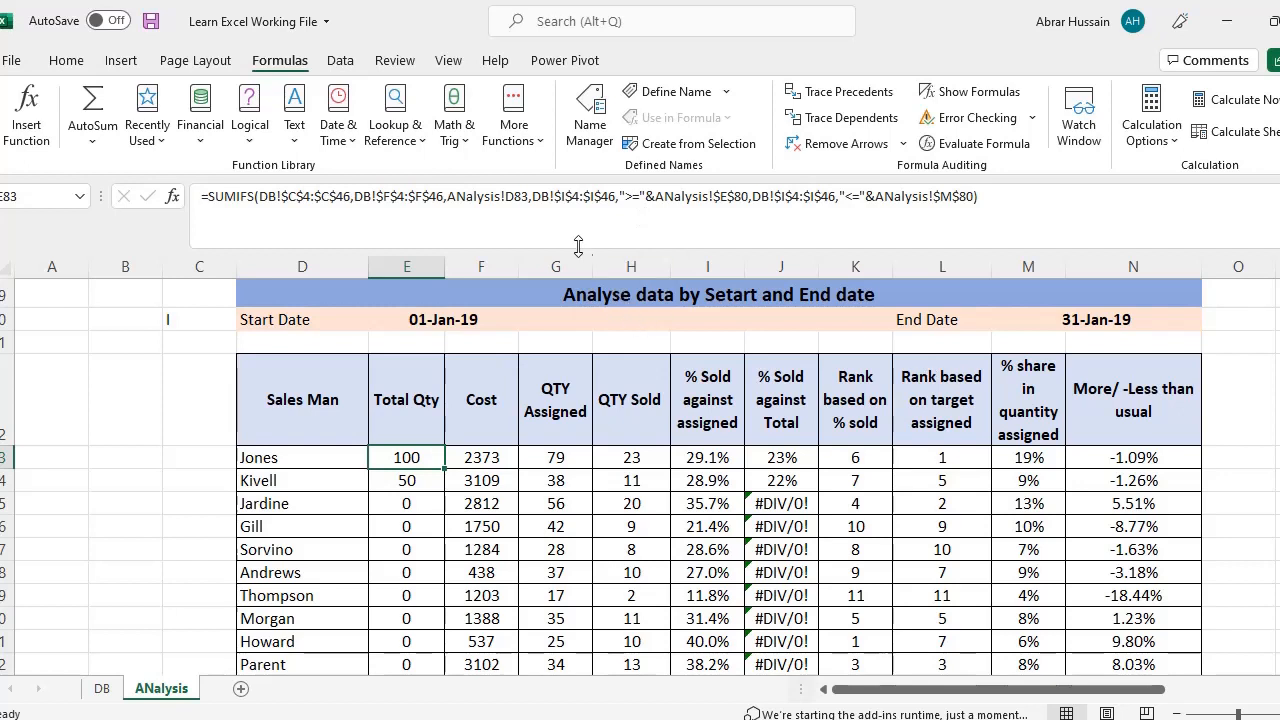
Step: Check E83's date criteria range DB!$I$4:$I$46 against the Date column on the DB sheet
drag(533, 196, 601, 196)
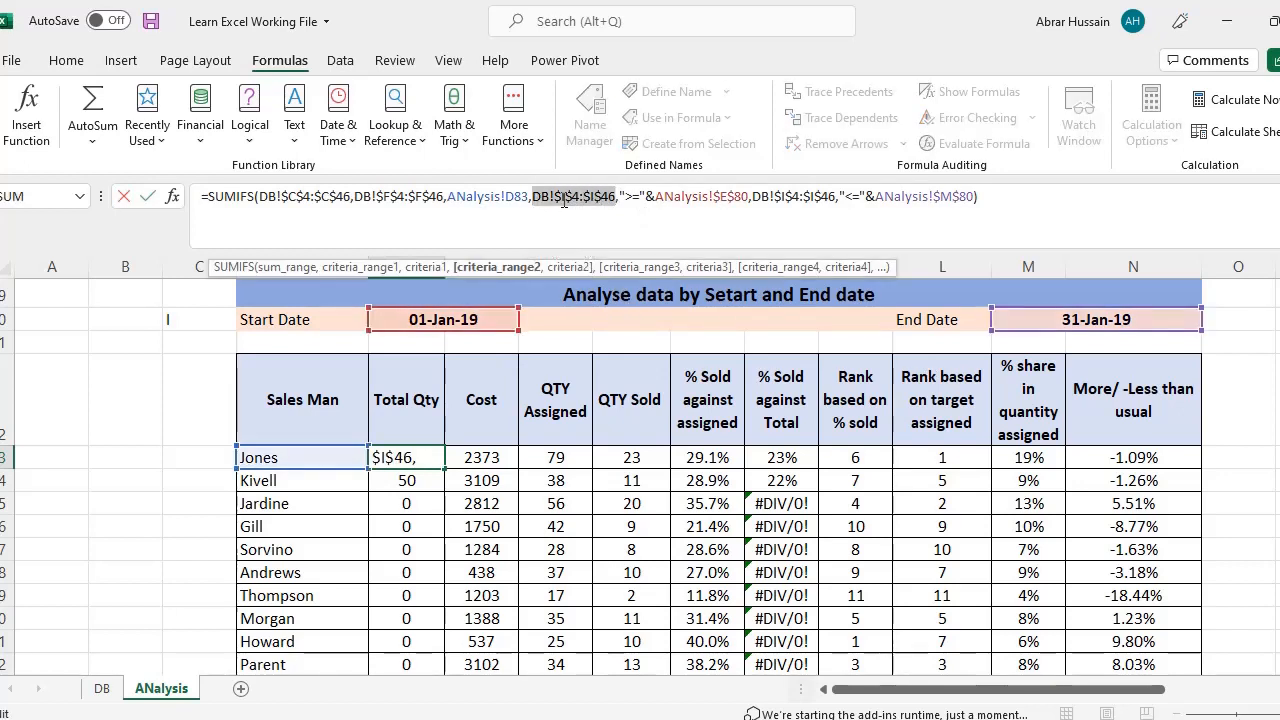
click(561, 200)
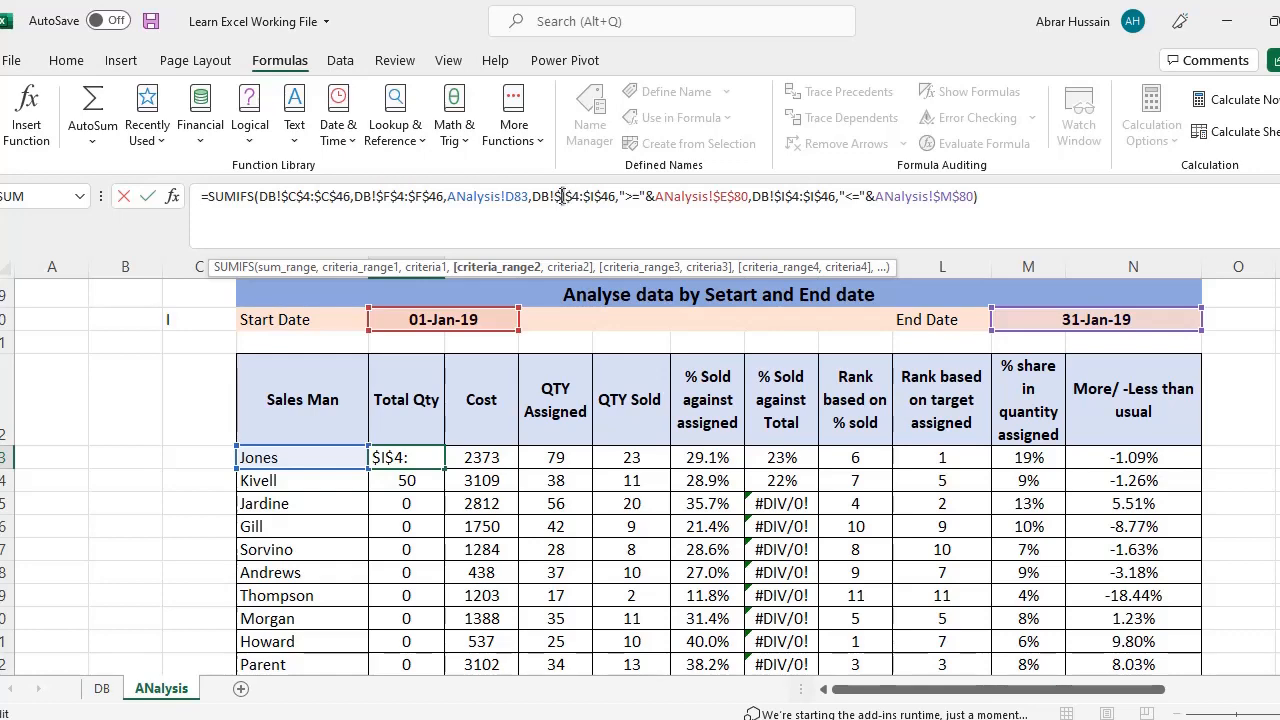
key(Escape)
click(101, 688)
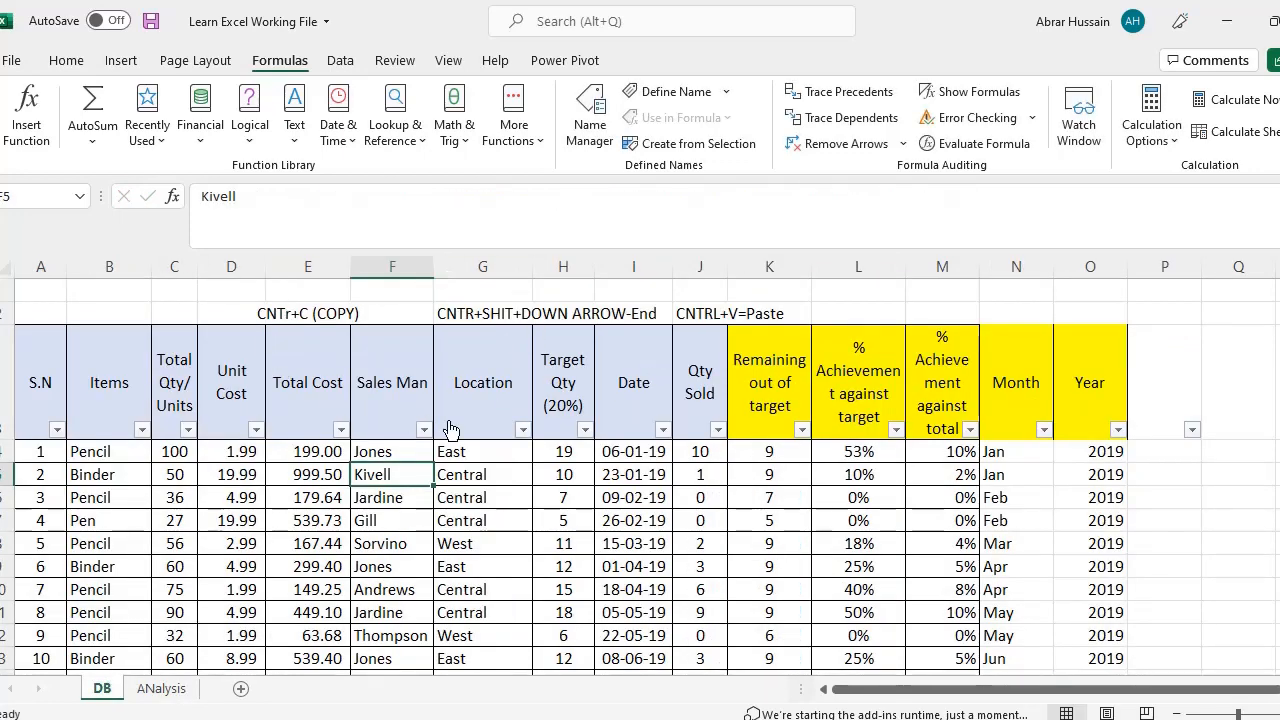
click(636, 266)
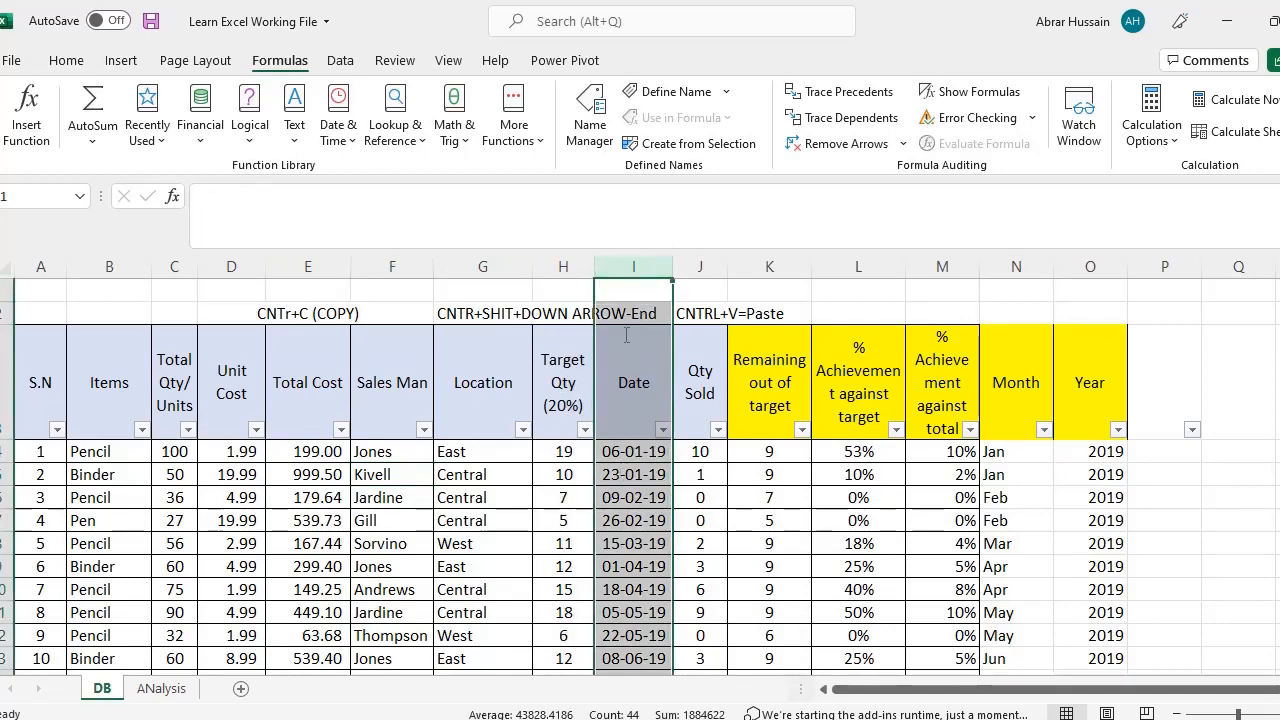
click(163, 688)
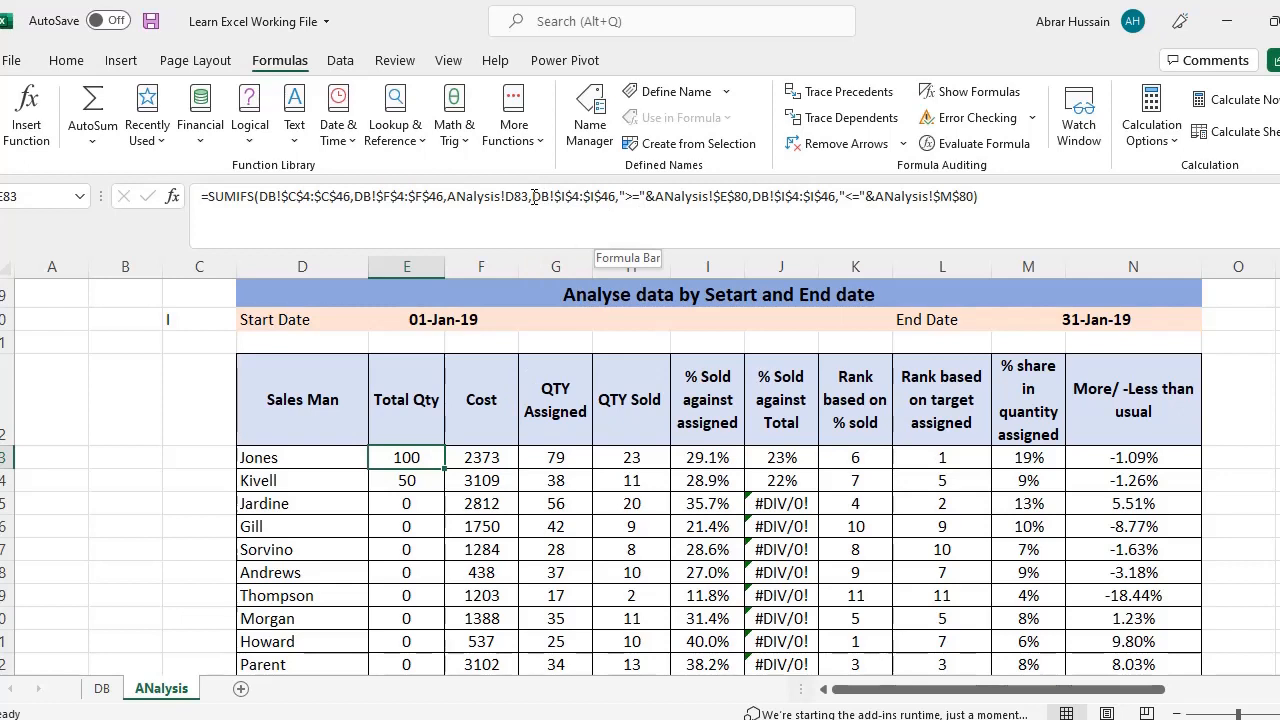
Step: Copy the two date criteria, from DB!$I$4:$I$46,">=" through ANalysis!$M$80, out of E83's SUMIFS formula
drag(533, 196, 980, 197)
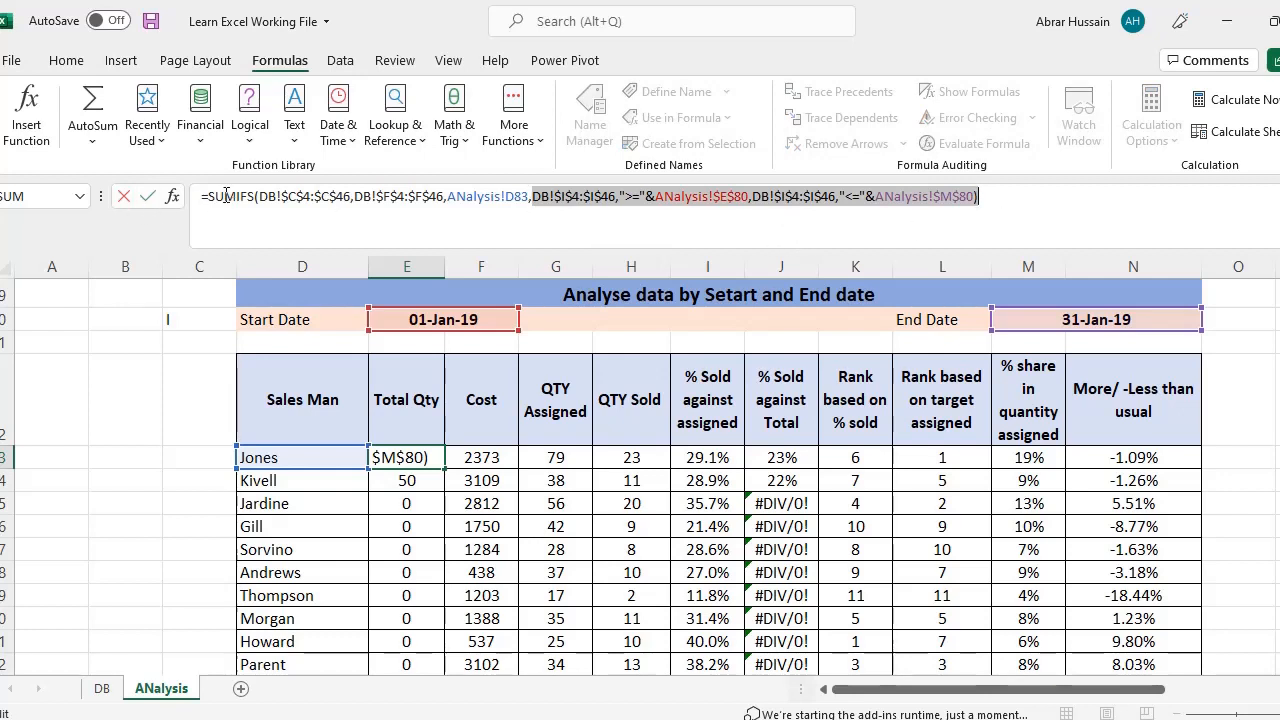
click(533, 197)
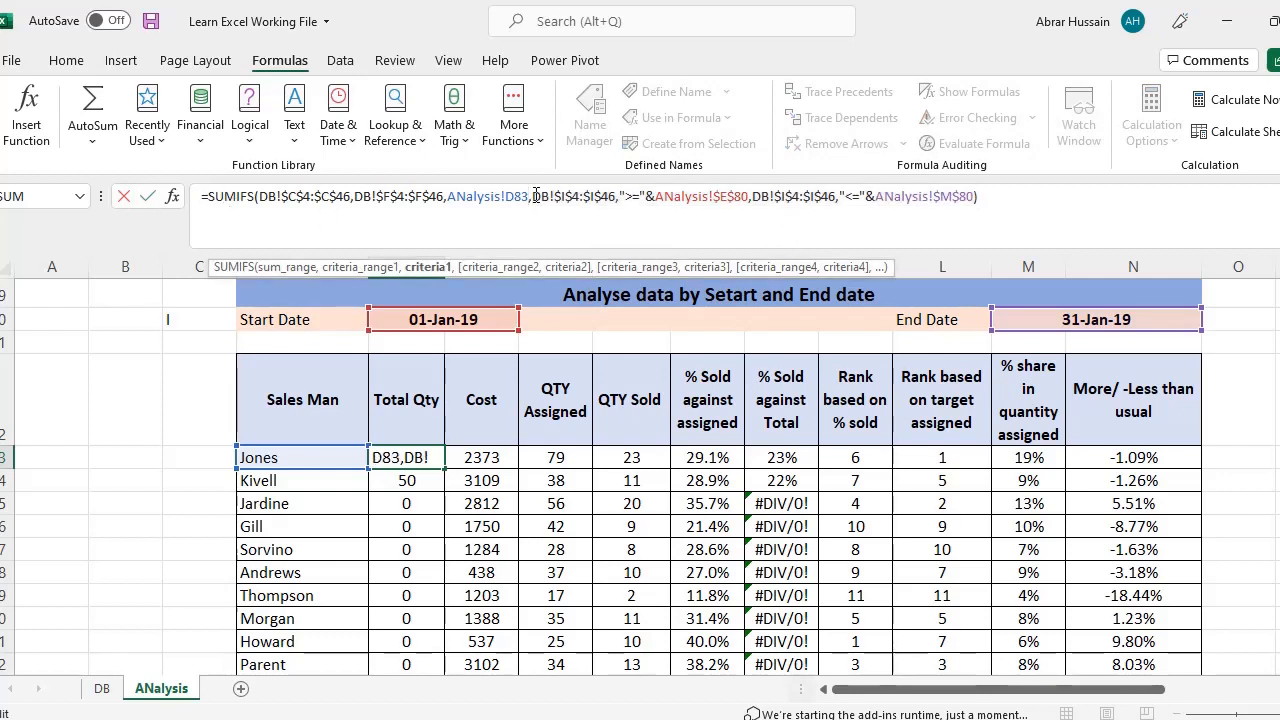
drag(536, 196, 1078, 188)
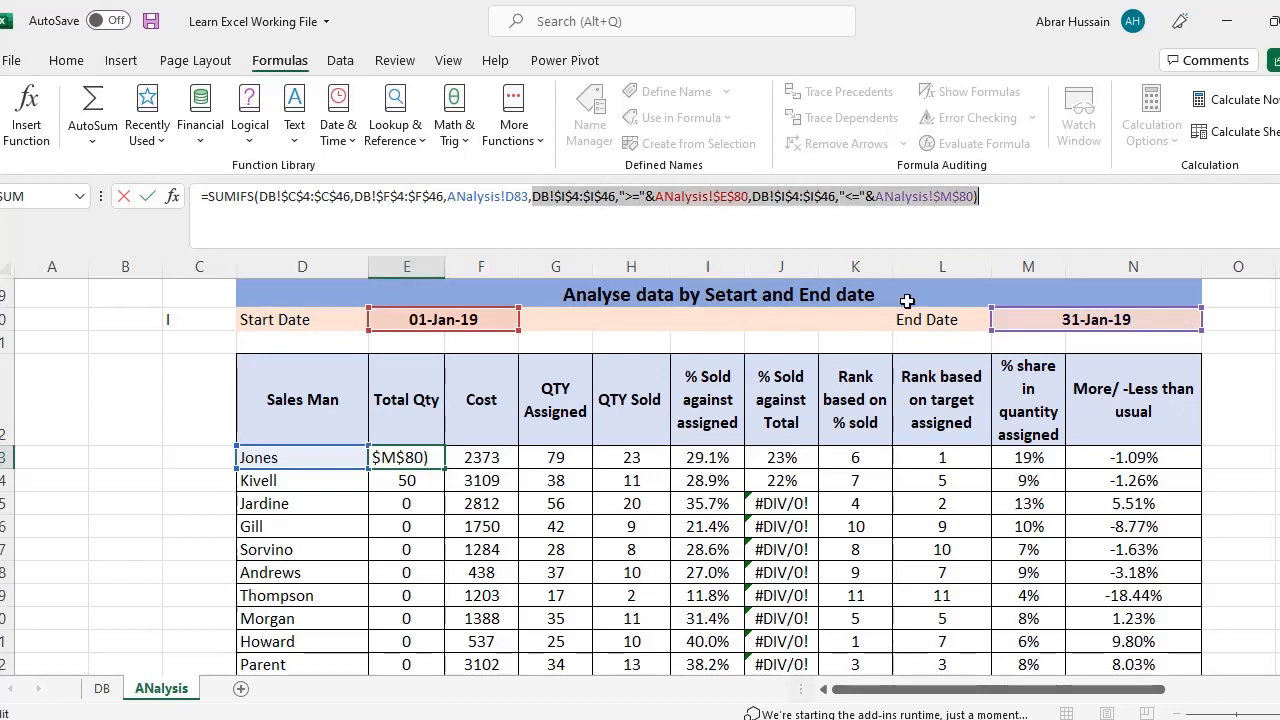
key(Escape)
double_click(404, 464)
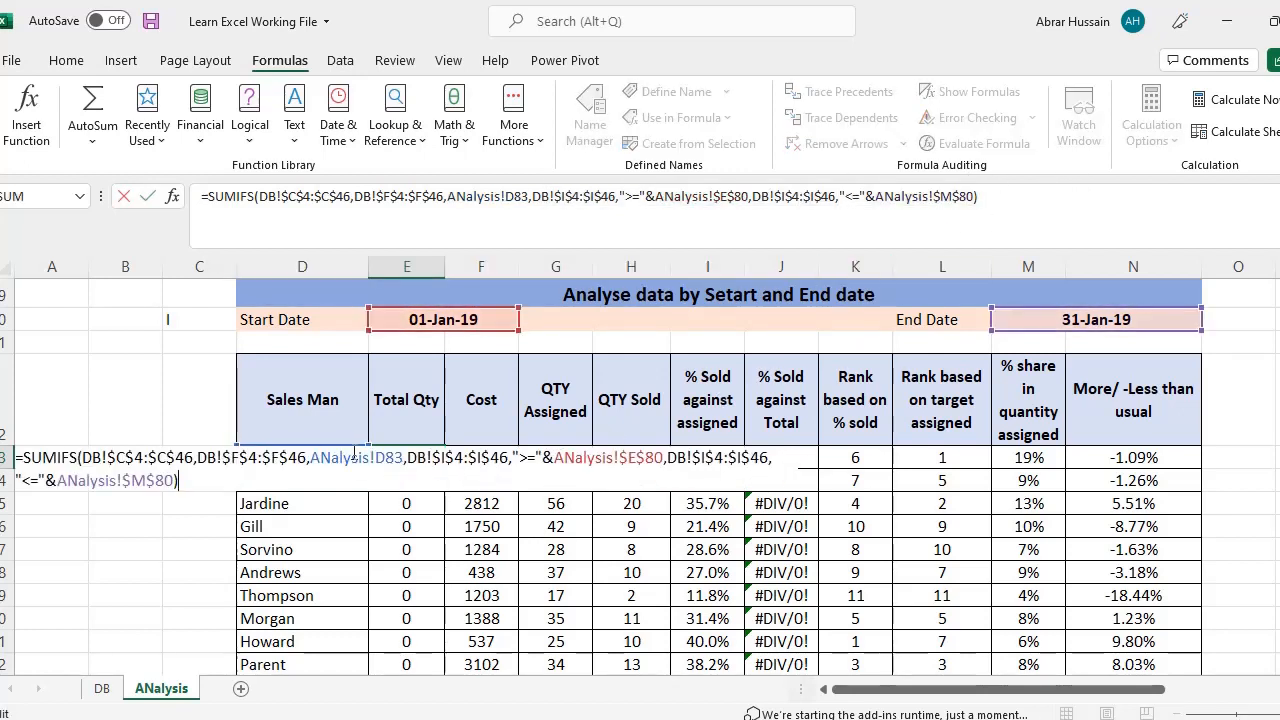
drag(410, 457, 548, 503)
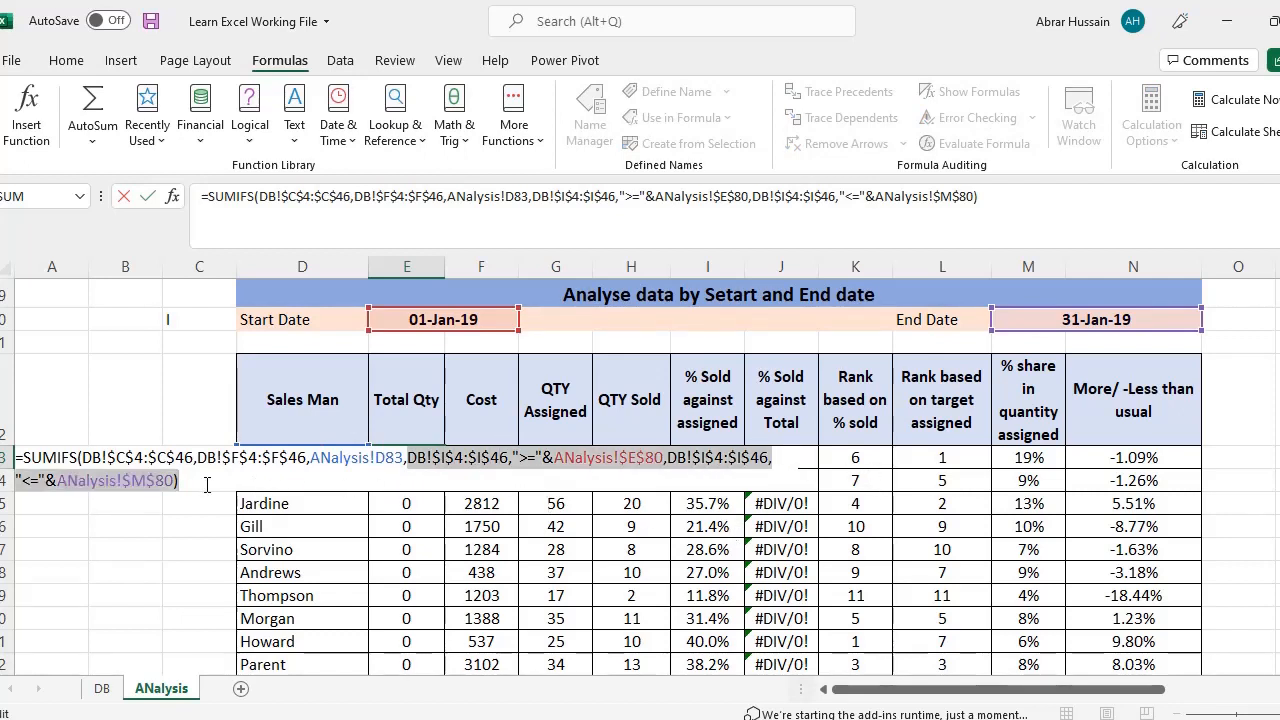
drag(175, 485, 182, 488)
key(ctrl+c)
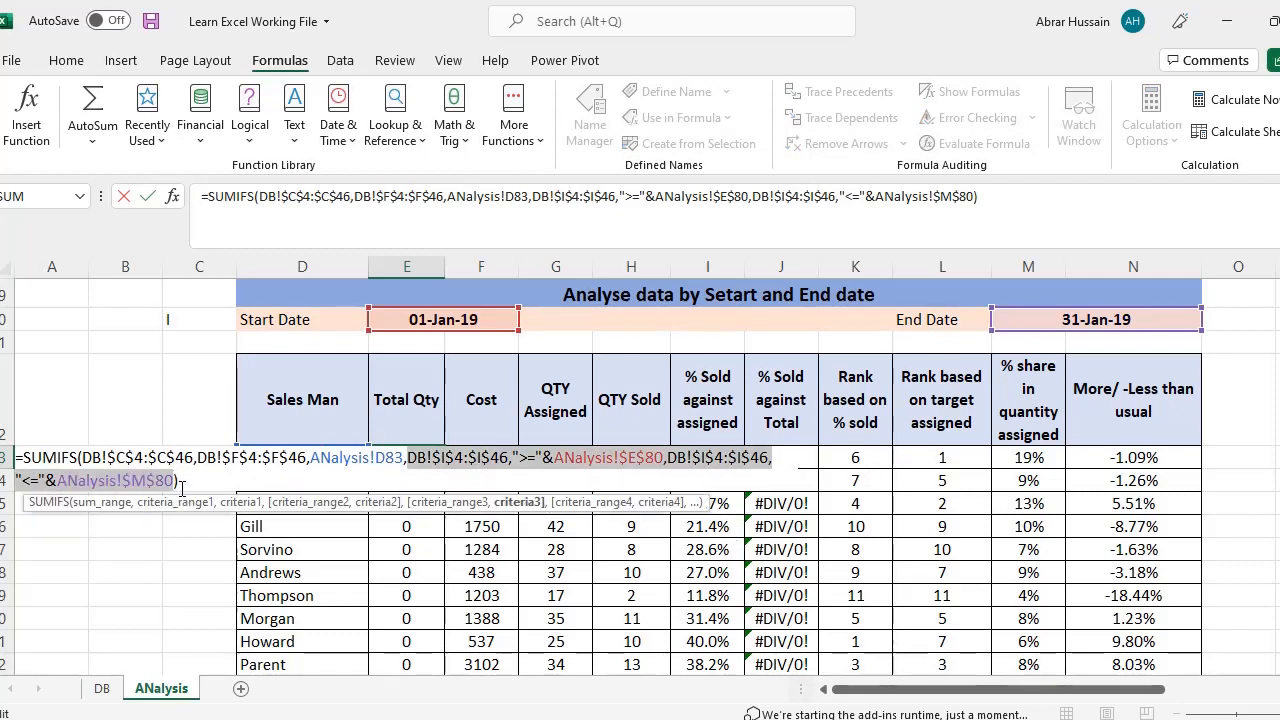
key(Escape)
click(472, 450)
key(F2)
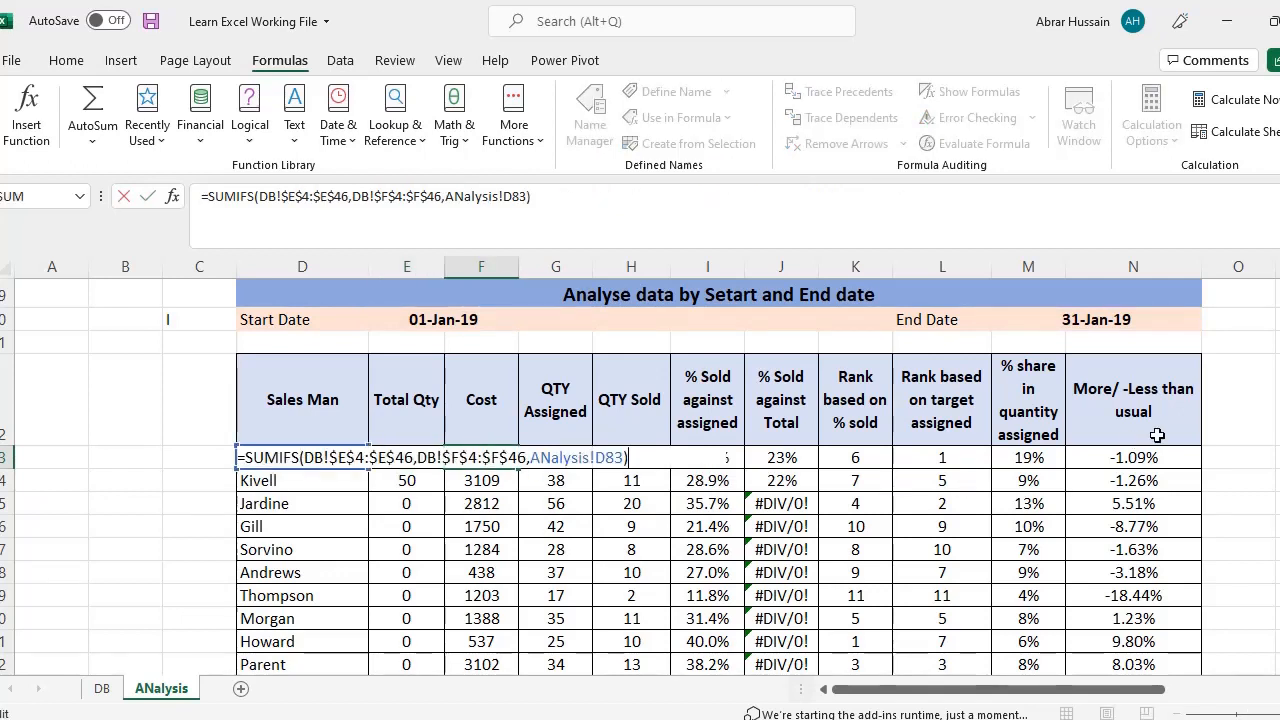
key(BackSpace)
key(ctrl+v)
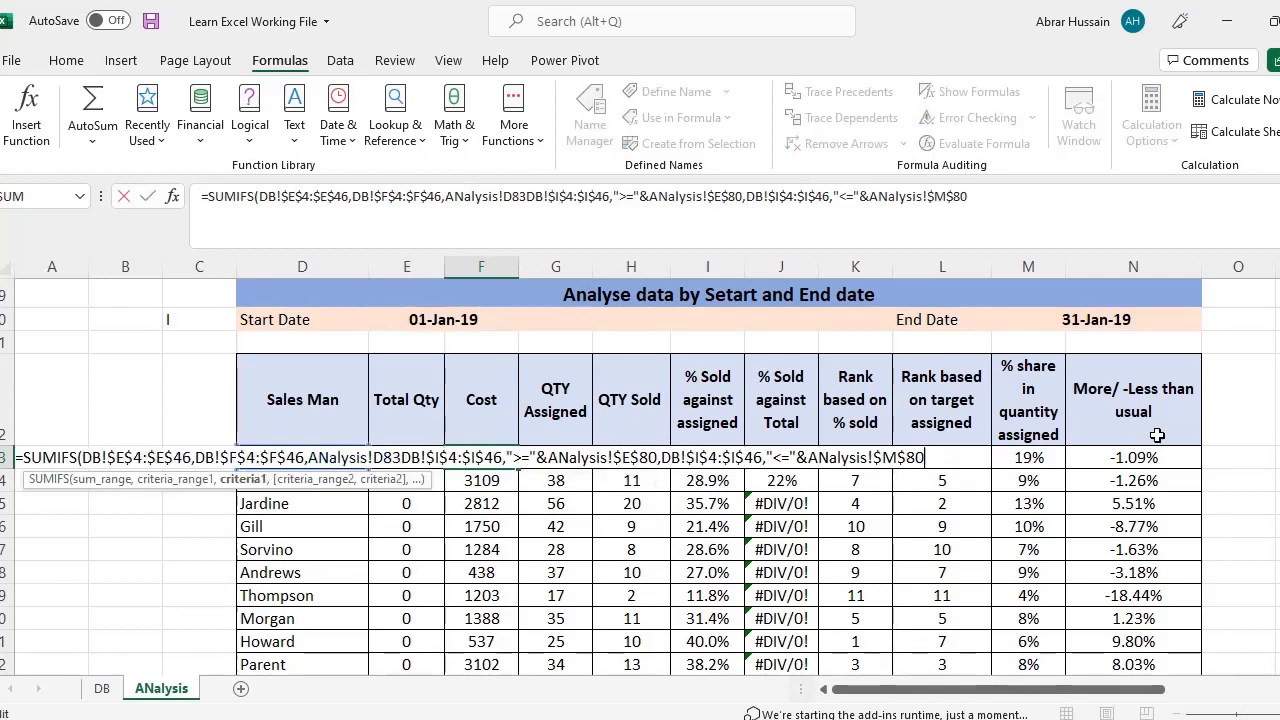
text())
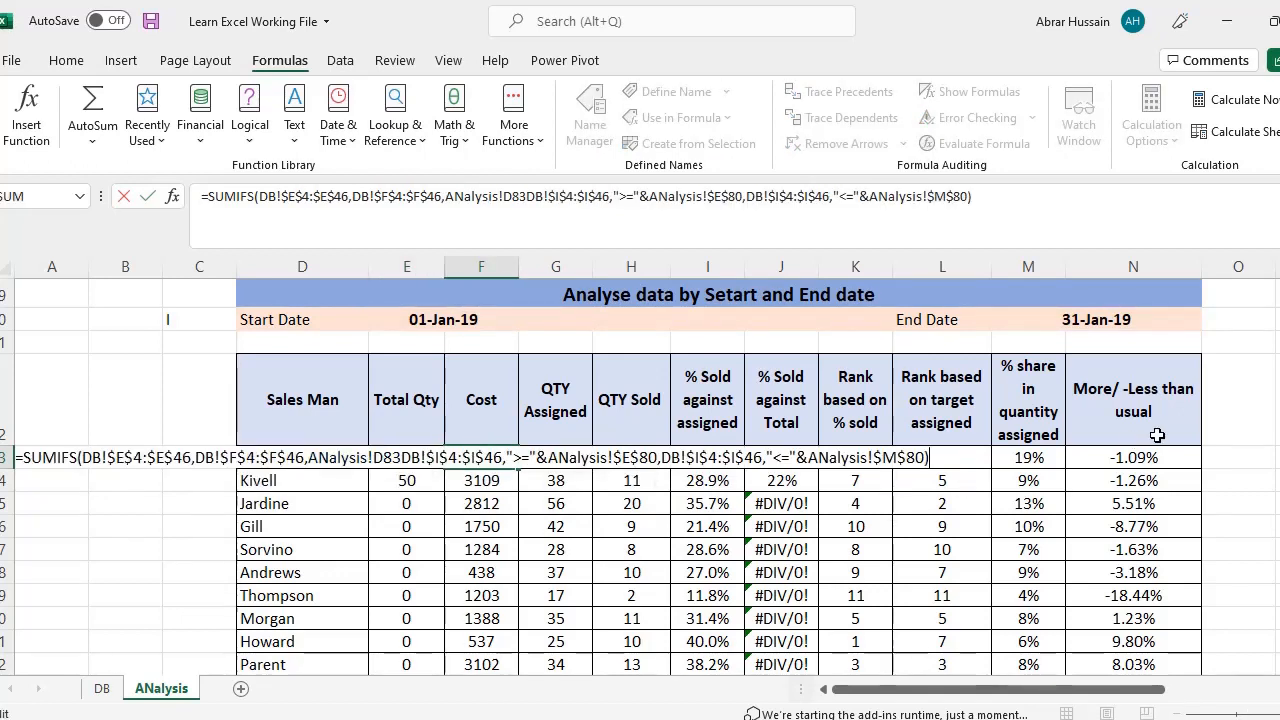
key(Return)
key(Escape)
key(Escape)
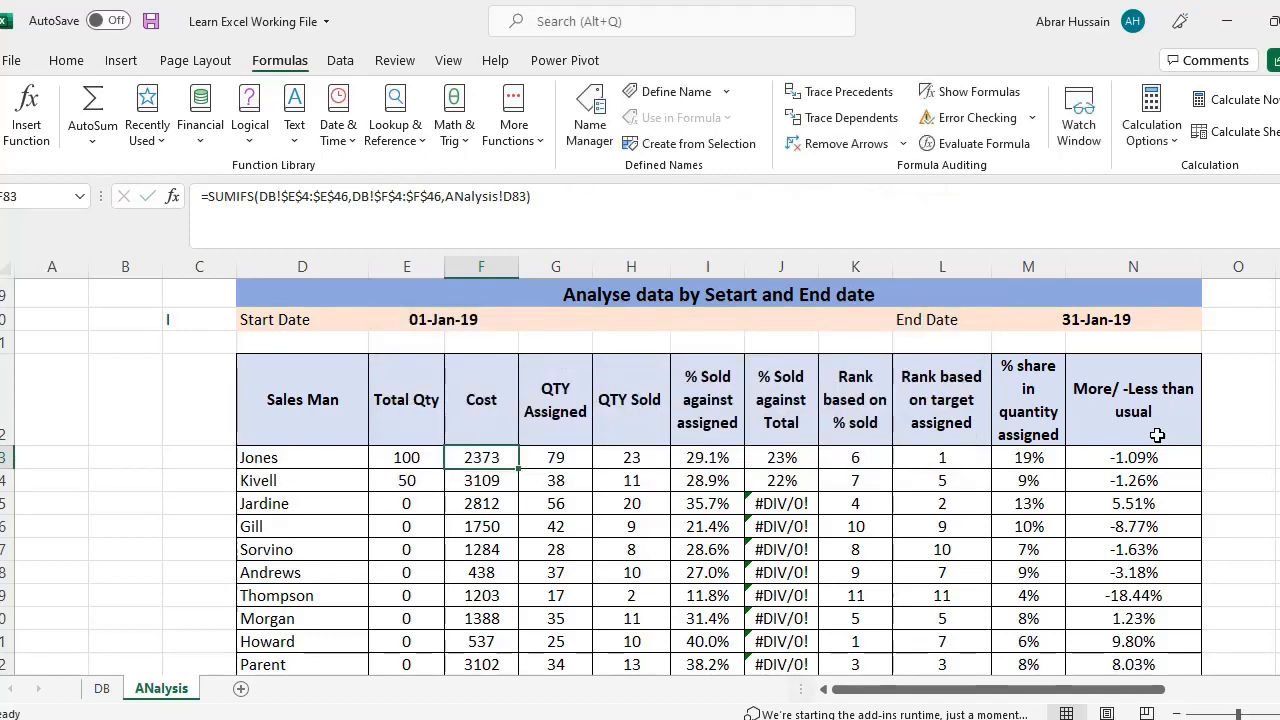
Step: Extend F83's Cost SUMIFS after ANalysis!D83 with ,DB!$I$4:$I$46,">="&ANalysis!$E$80,DB!$I$4:$I$46,"<="&ANalysis!$M$80
key(F2)
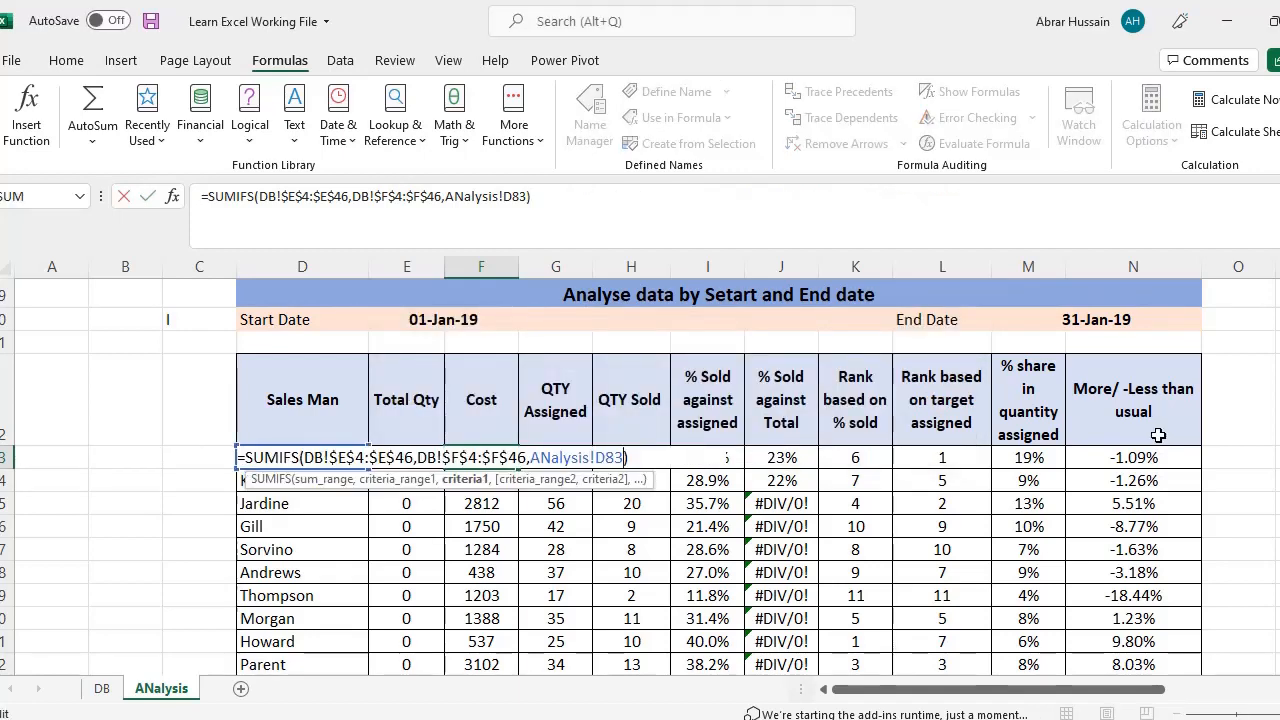
text(,DB!$I$4:$I$46,">="&ANalysis!$E$80,DB!$I$4:$I$46,"<="&ANalysis!$M$80)
key(Escape)
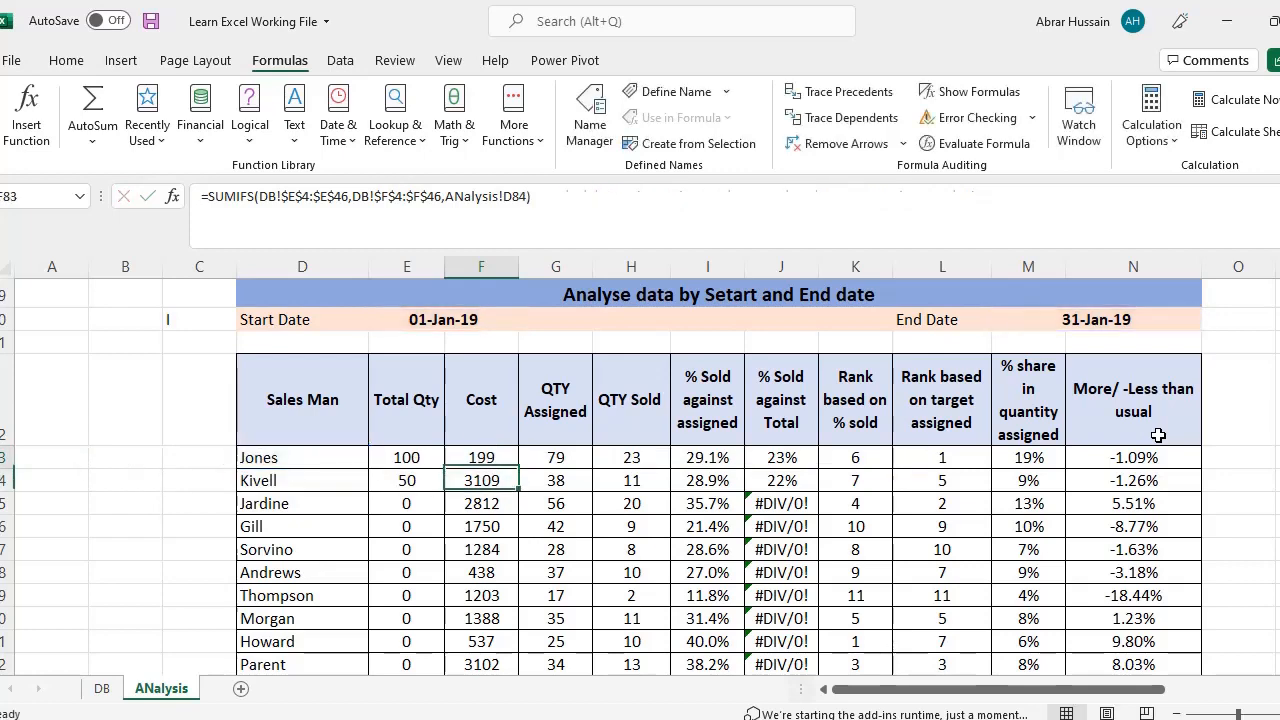
Step: Add the same start and end date criteria to the QTY Assigned formula in G83 and the QTY Sold formula in H83
key(Right)
key(F2)
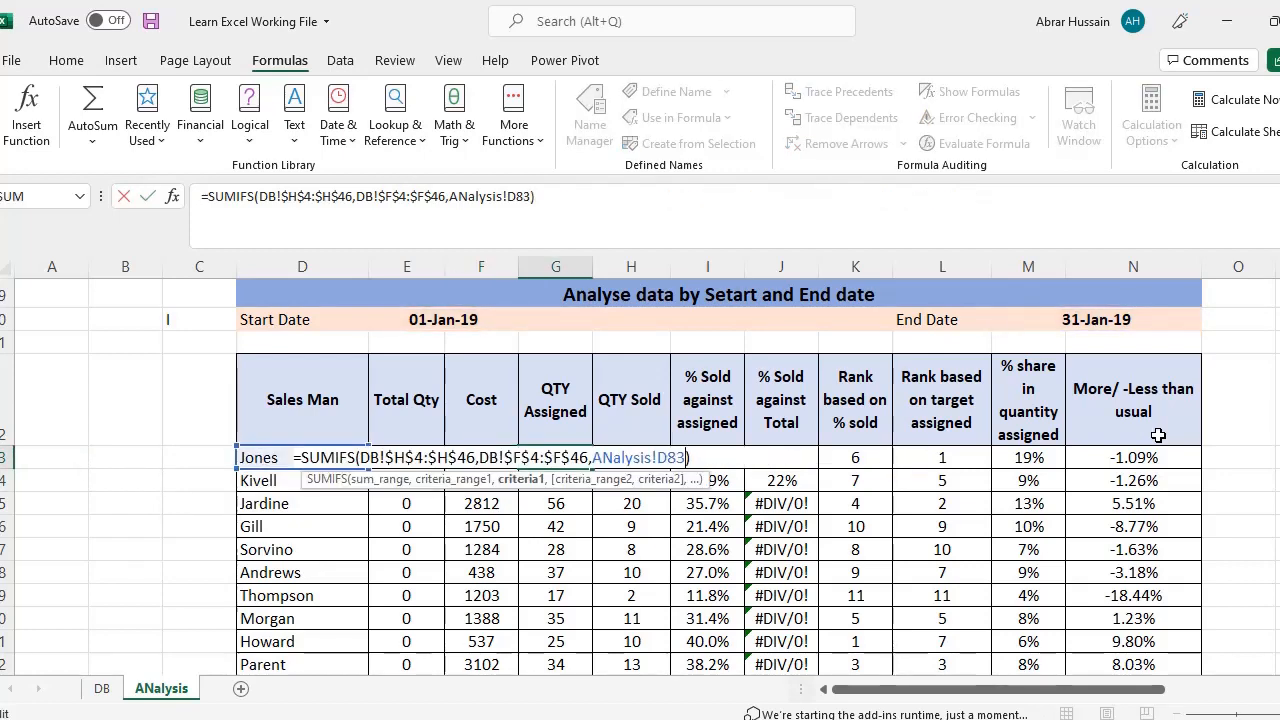
key(ctrl+v)
key(Escape)
key(Right)
key(F2)
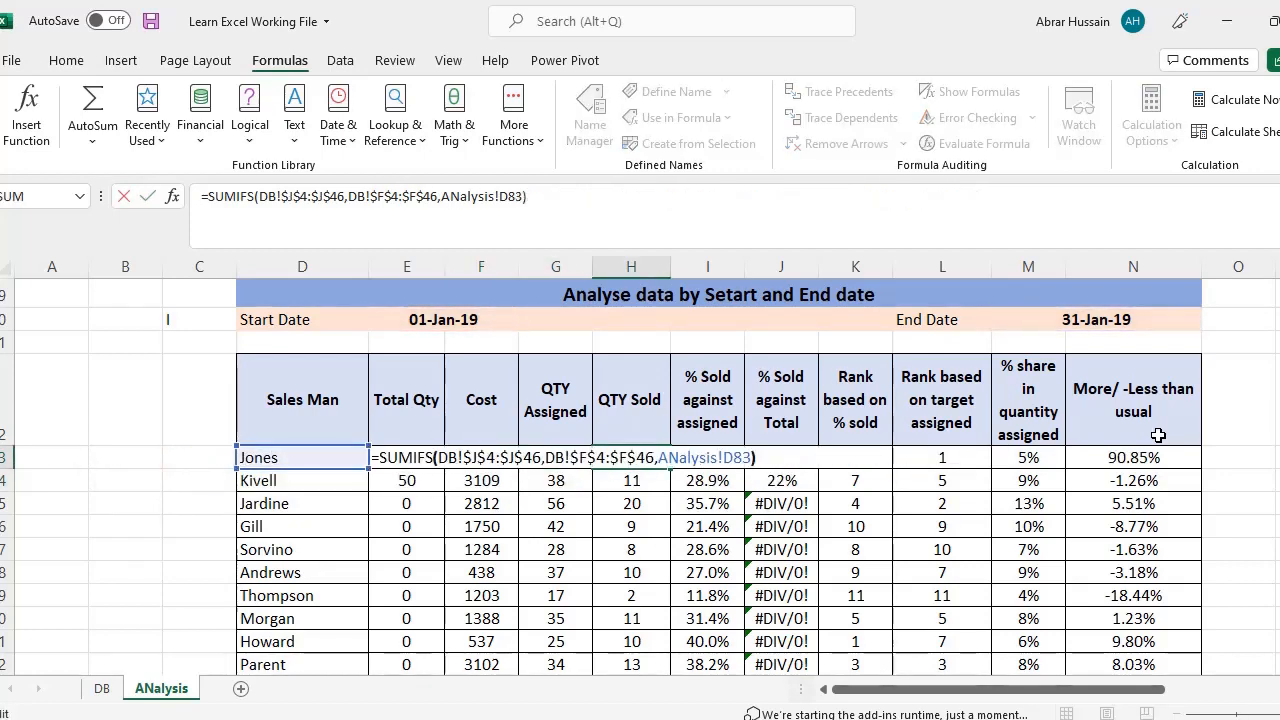
text(,DB!$F$4:$F$46,">="&ANalysis!$E$80,DB!$F$4:$F$46,"<="&ANalysis!$M$80)
key(Return)
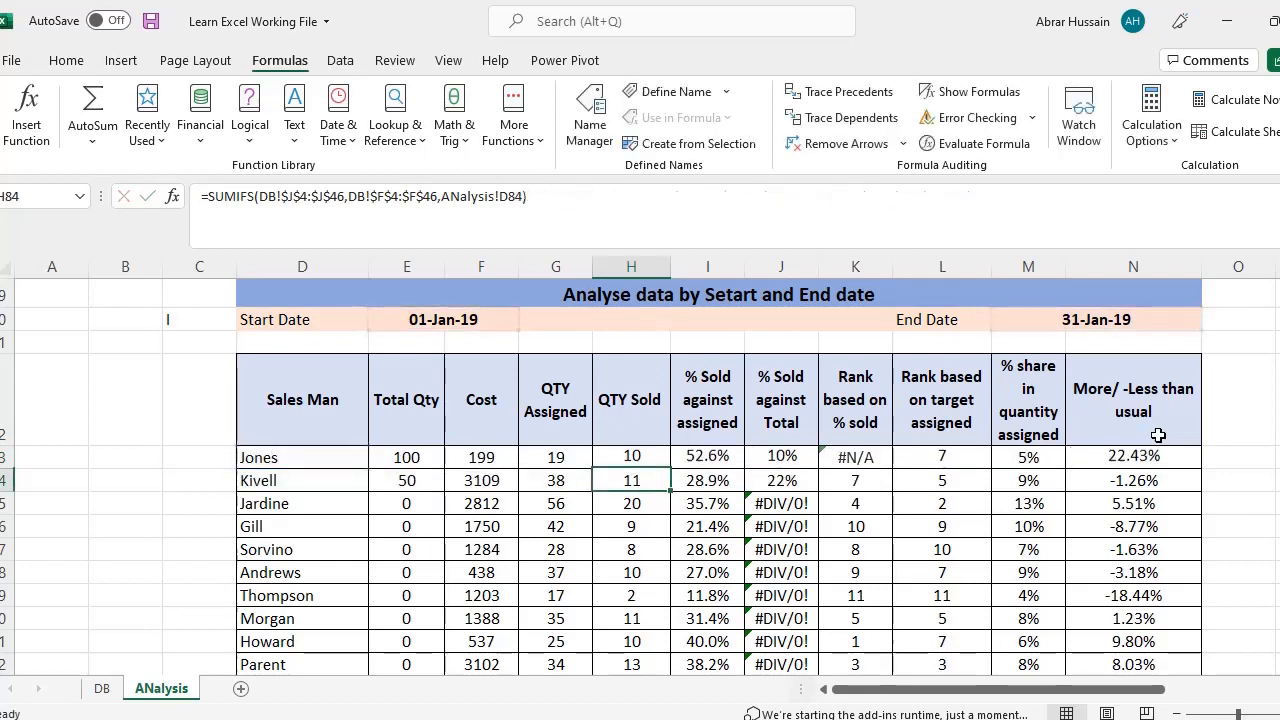
Step: Review the row 83 formulas between Total Qty and Rank based on % sold, including the ratios in I83 and J83
key(Up)
key(Right)
key(Right)
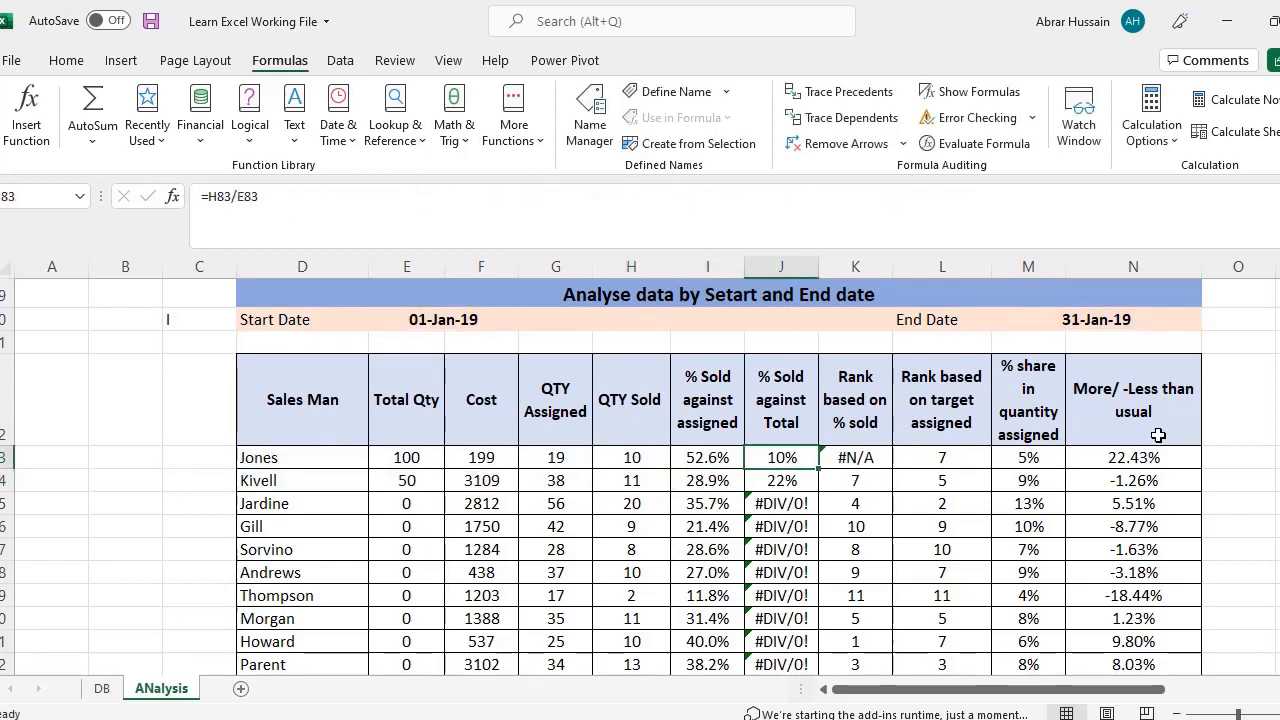
key(Right)
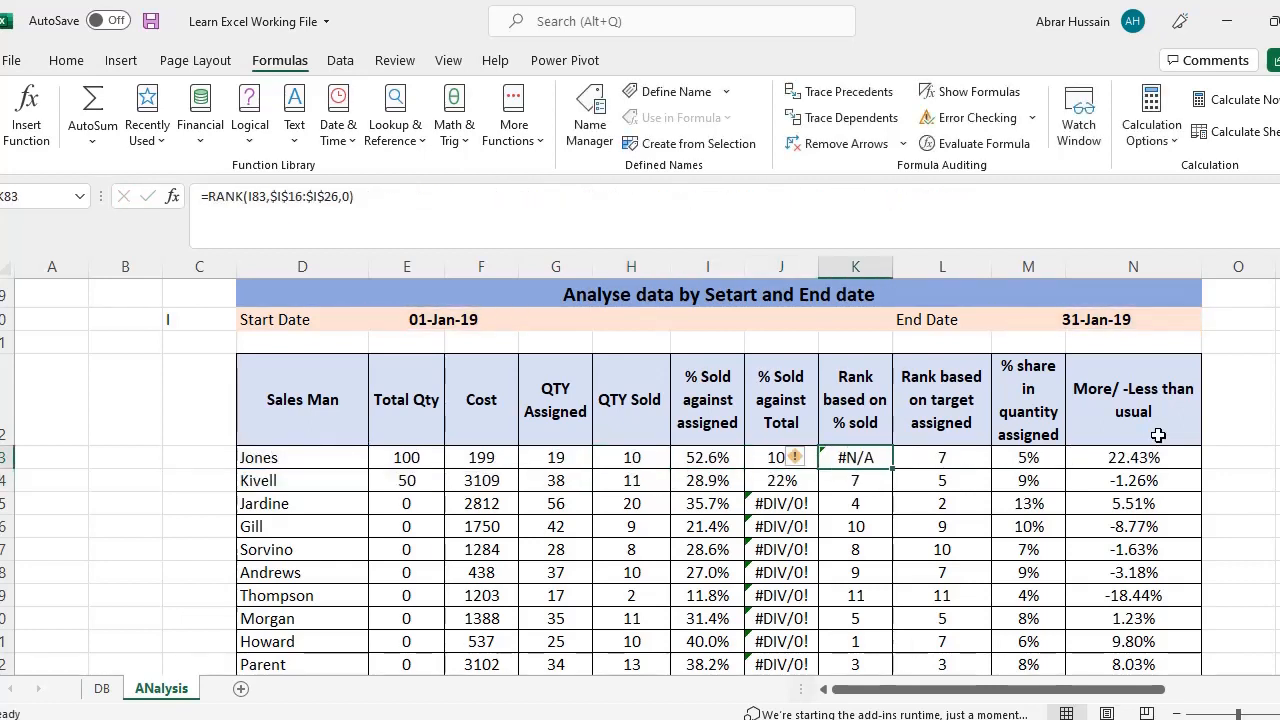
key(Left)
key(Left)
key(Left)
key(Left)
key(Left)
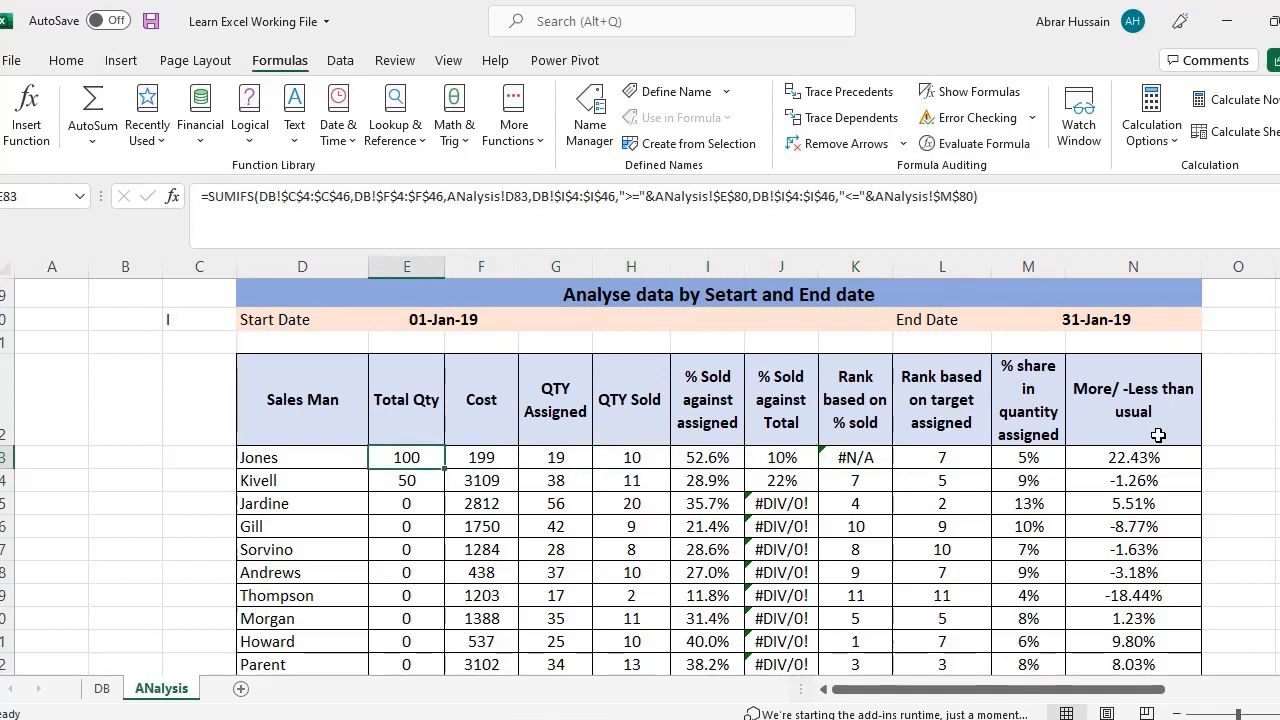
key(shift+Right)
key(shift+Right)
key(shift+Right)
key(Right)
key(Right)
key(Right)
key(Right)
key(Right)
key(Right)
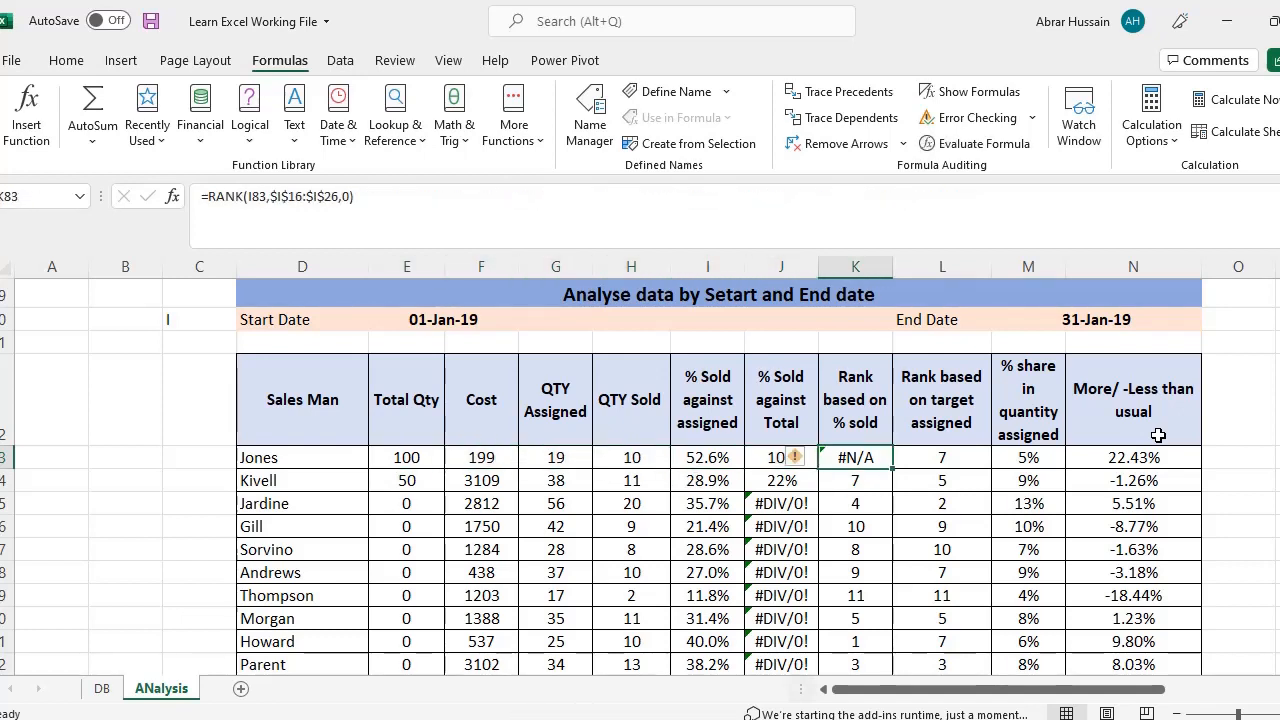
Step: Examine the cell references in the rank, % share and More/-Less than usual formulas in K83:N83
key(F2)
key(Escape)
key(Right)
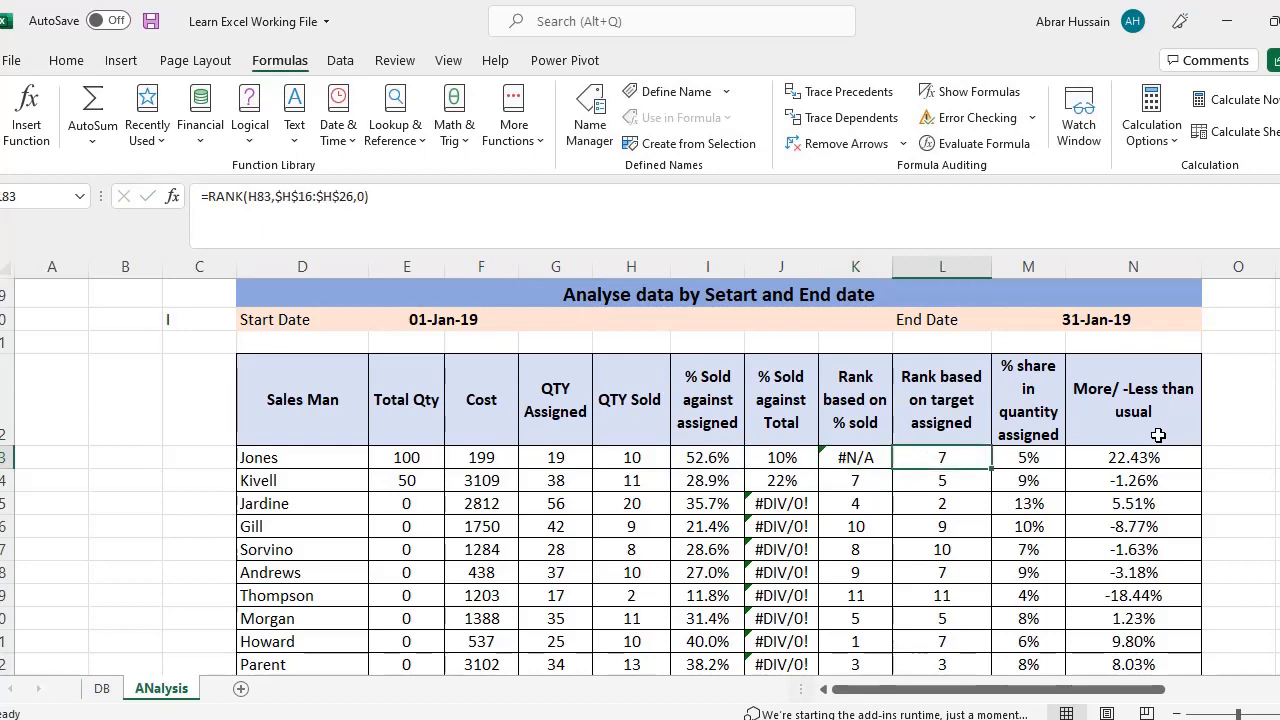
key(F2)
key(Escape)
key(Right)
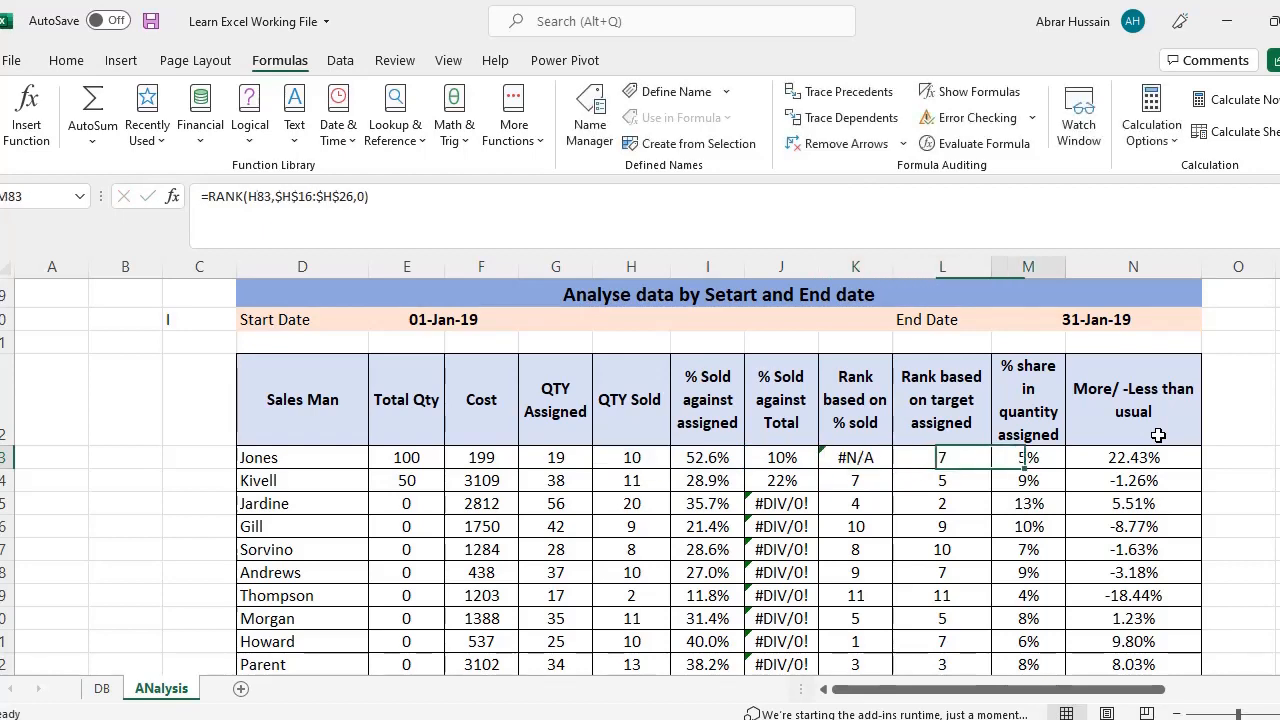
key(F2)
key(Escape)
key(Right)
key(F2)
key(Escape)
Step: Copy the date-filtered SUMIFS formulas in E83:H83 down through row 93 for every salesman
key(Left)
key(Left)
key(Left)
key(Left)
key(Left)
key(Left)
key(Left)
key(Left)
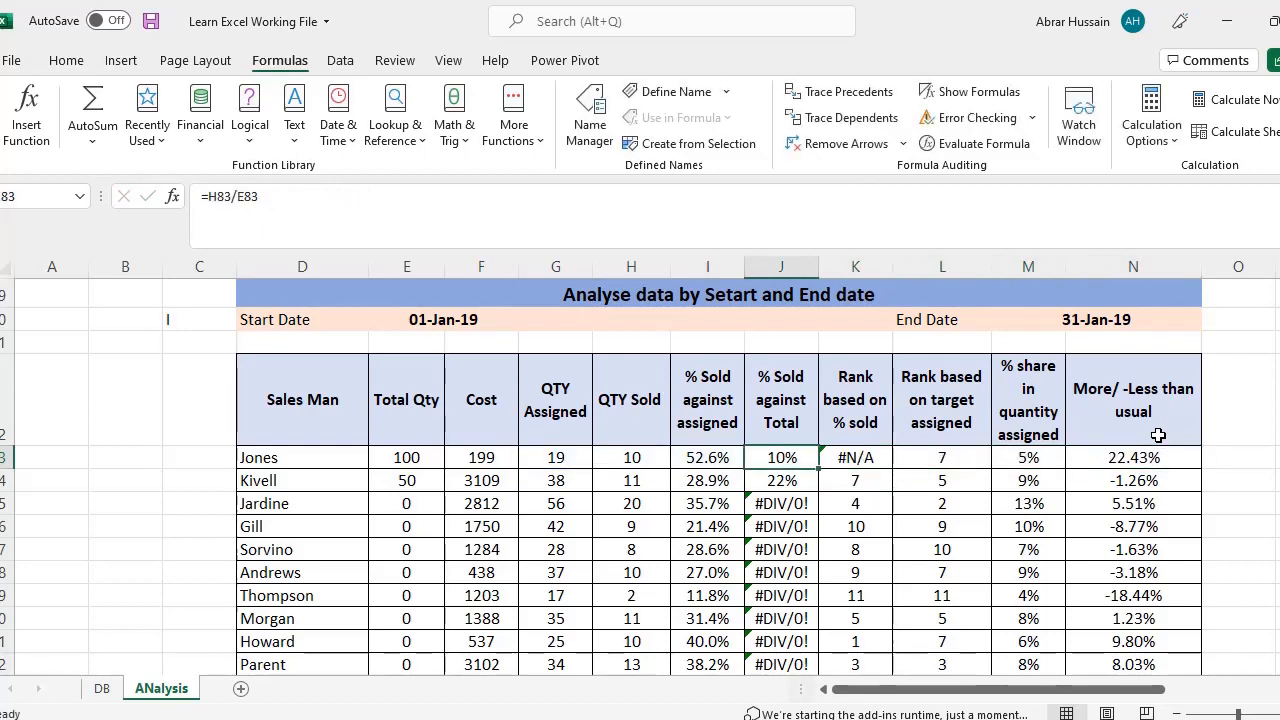
key(shift+Right)
key(shift+Right)
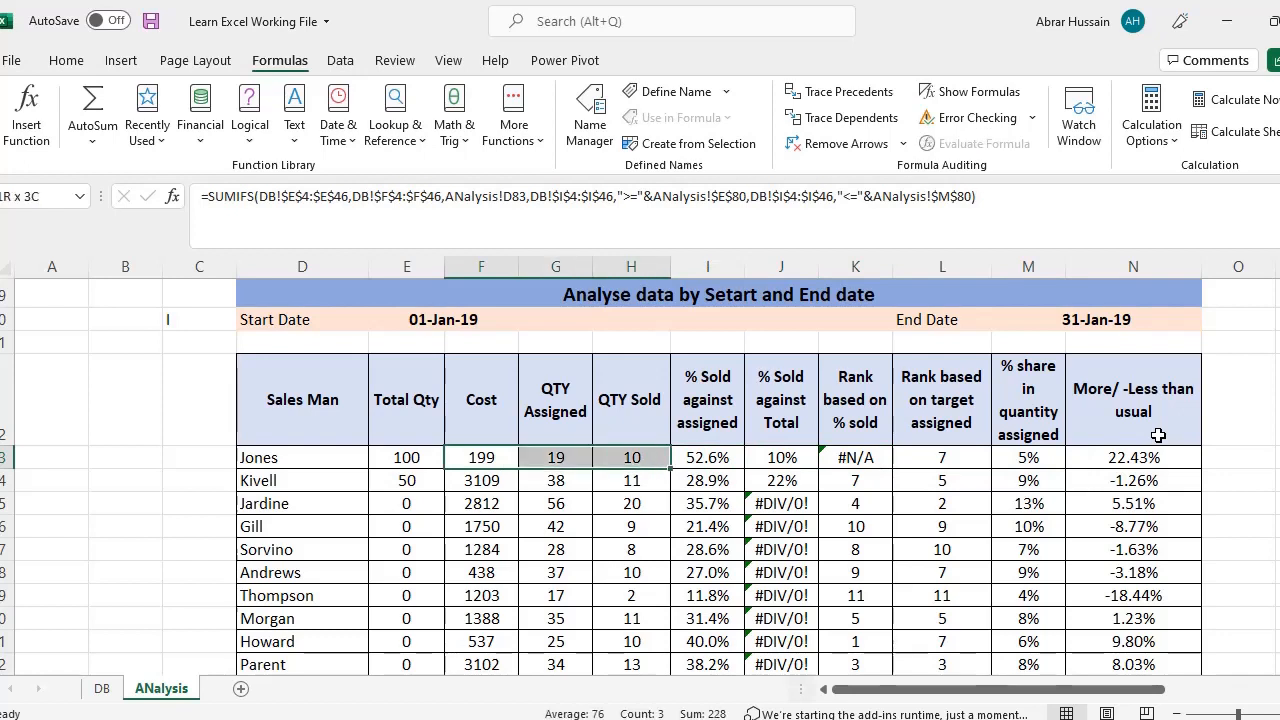
key(ctrl+c)
key(Left)
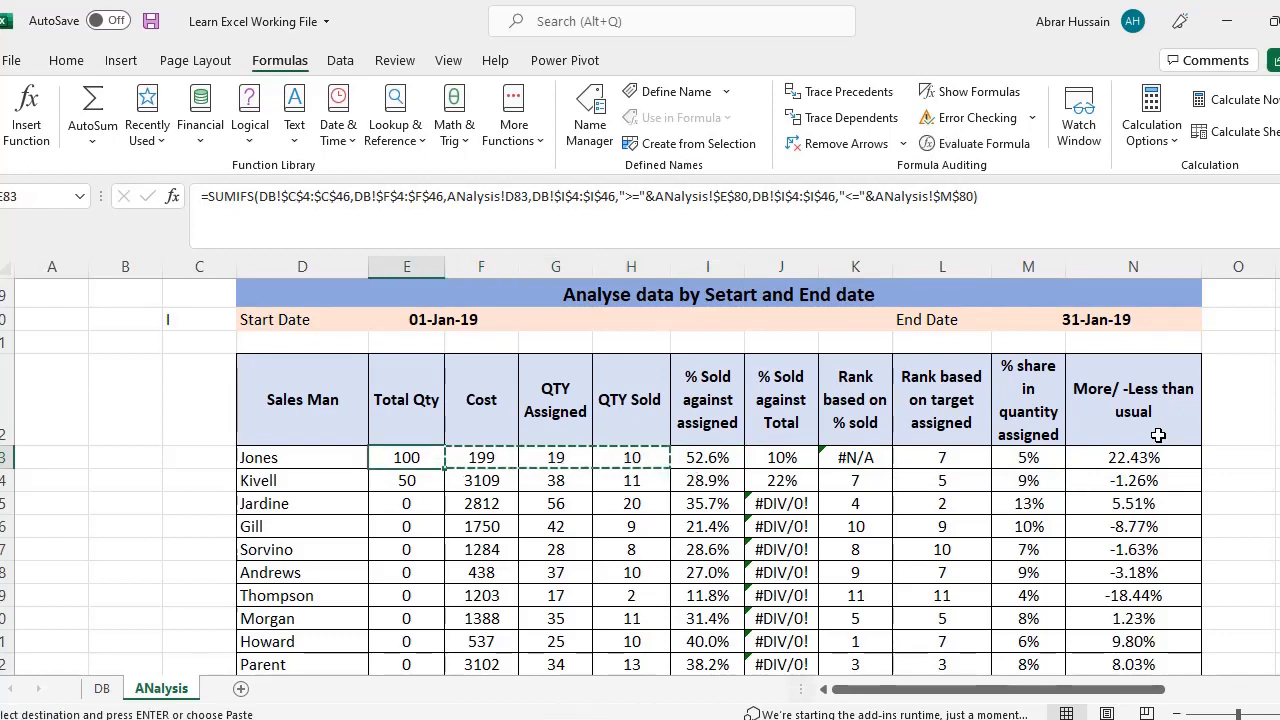
key(shift+Right)
key(shift+Right)
key(shift+Right)
key(ctrl+c)
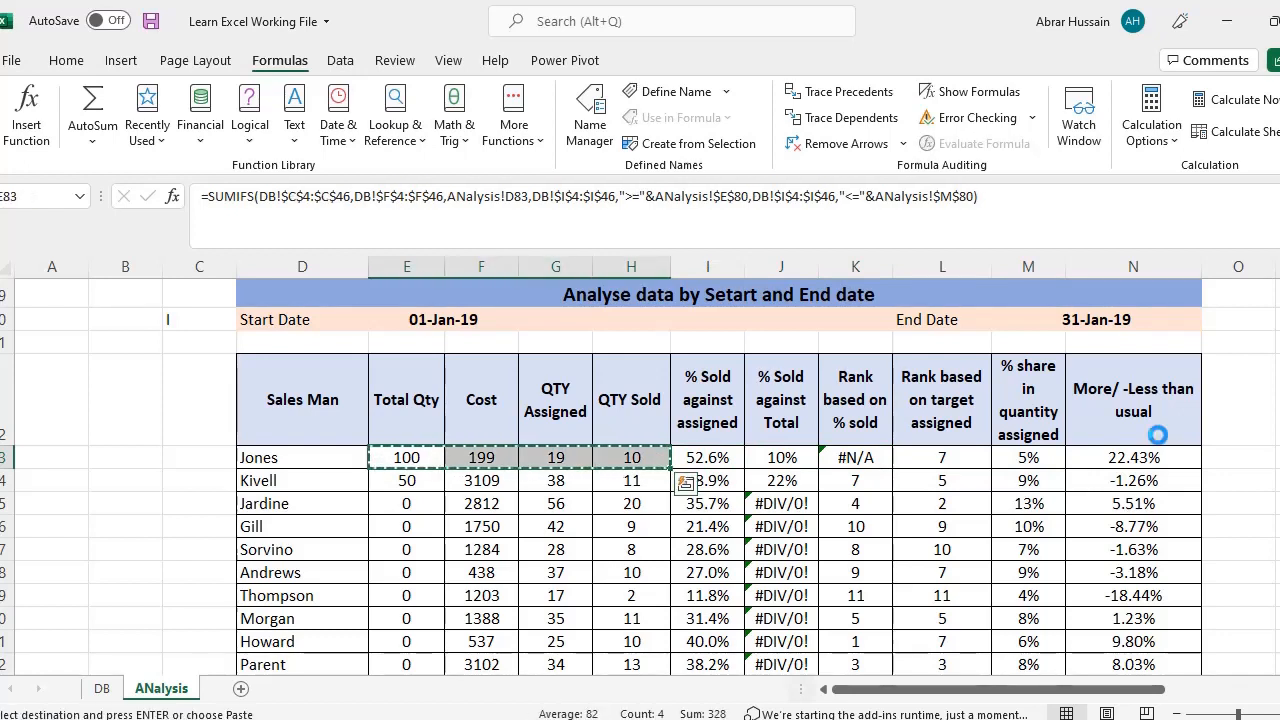
key(shift+Down)
key(shift+Down)
key(shift+Down)
key(shift+Down)
key(shift+Down)
key(shift+Down)
key(shift+Down)
key(shift+Down)
key(shift+Down)
key(shift+Down)
key(ctrl+v)
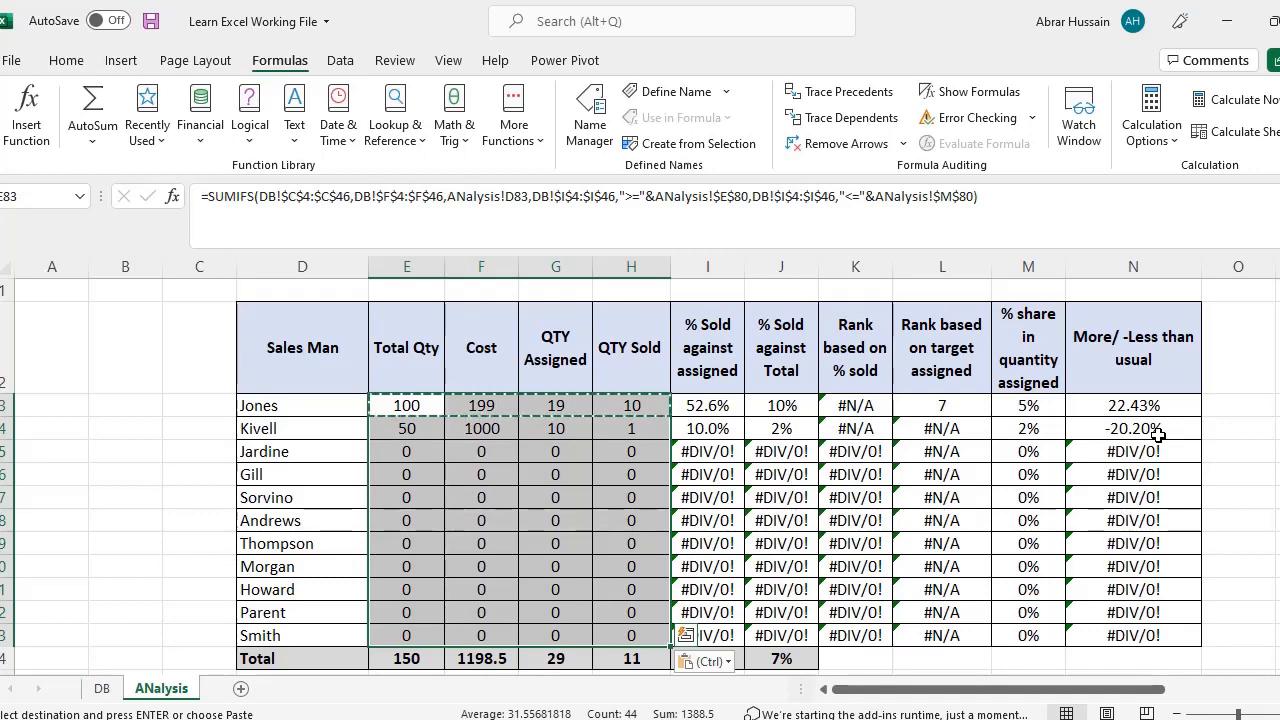
Step: Examine the date analysis table's column headings and the row 85 formulas for QTY Assigned and % Sold against assigned
scroll(880, 360, up, 1)
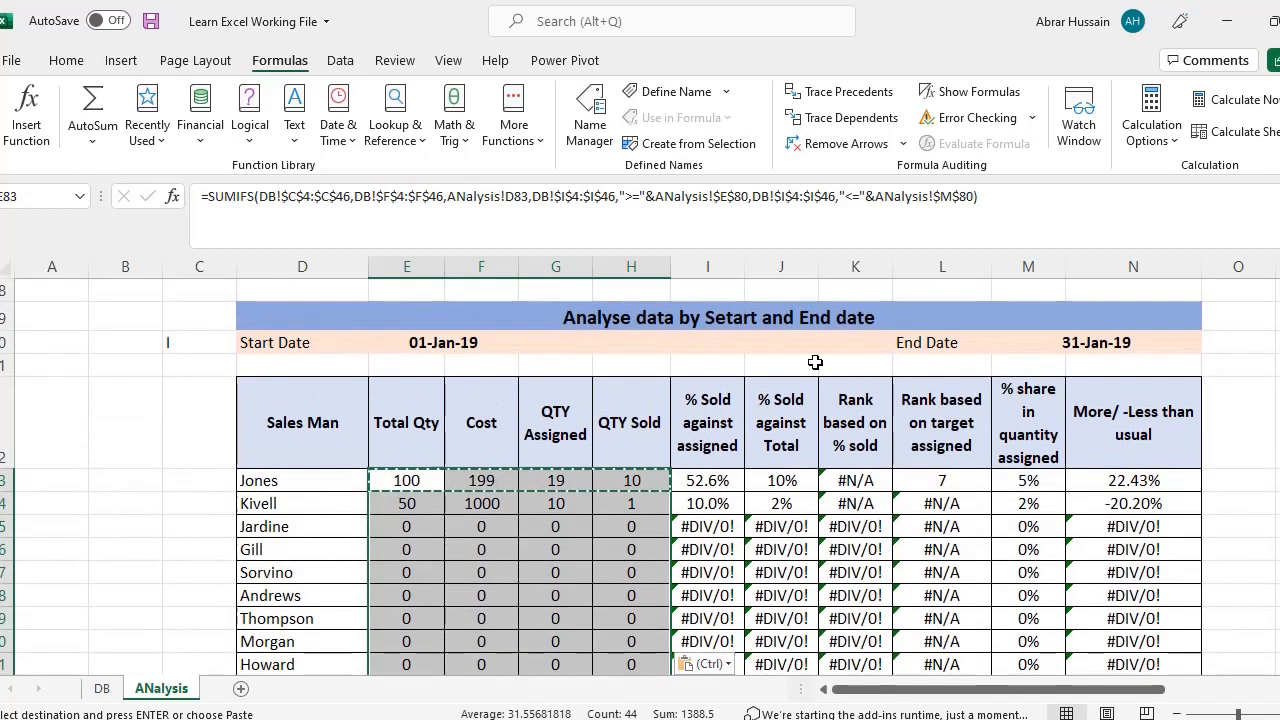
click(475, 326)
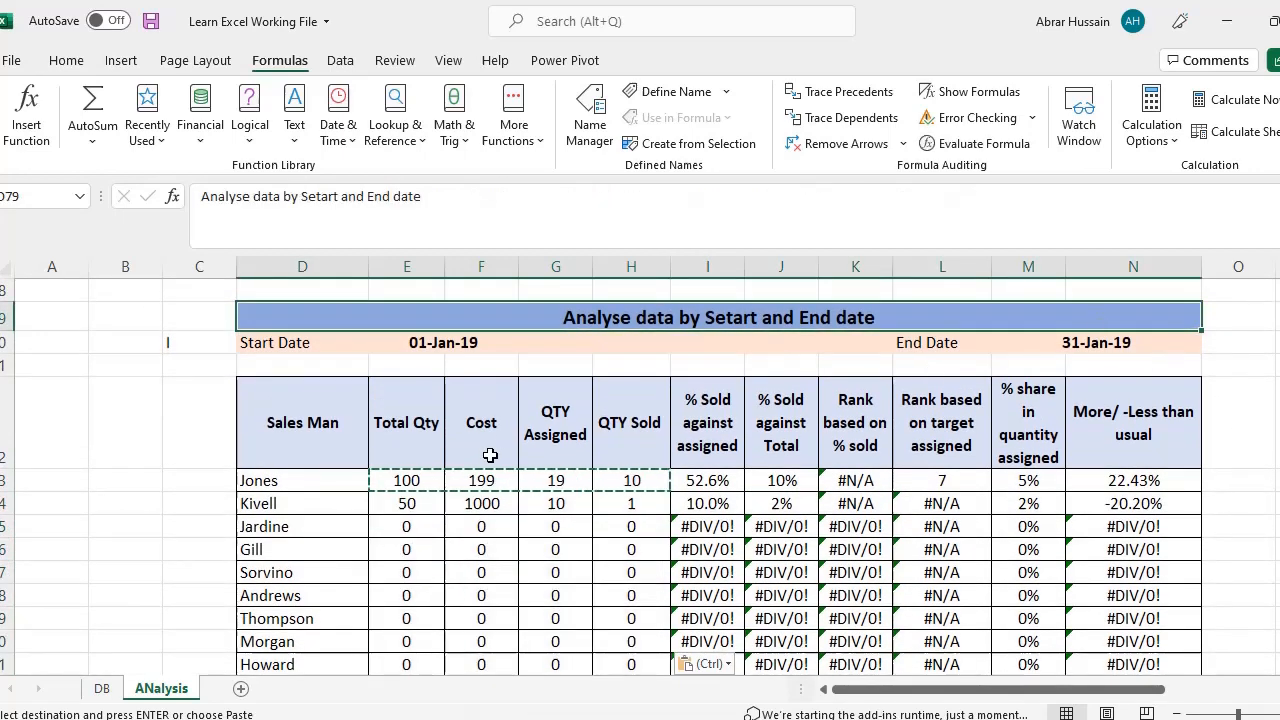
click(399, 426)
click(479, 444)
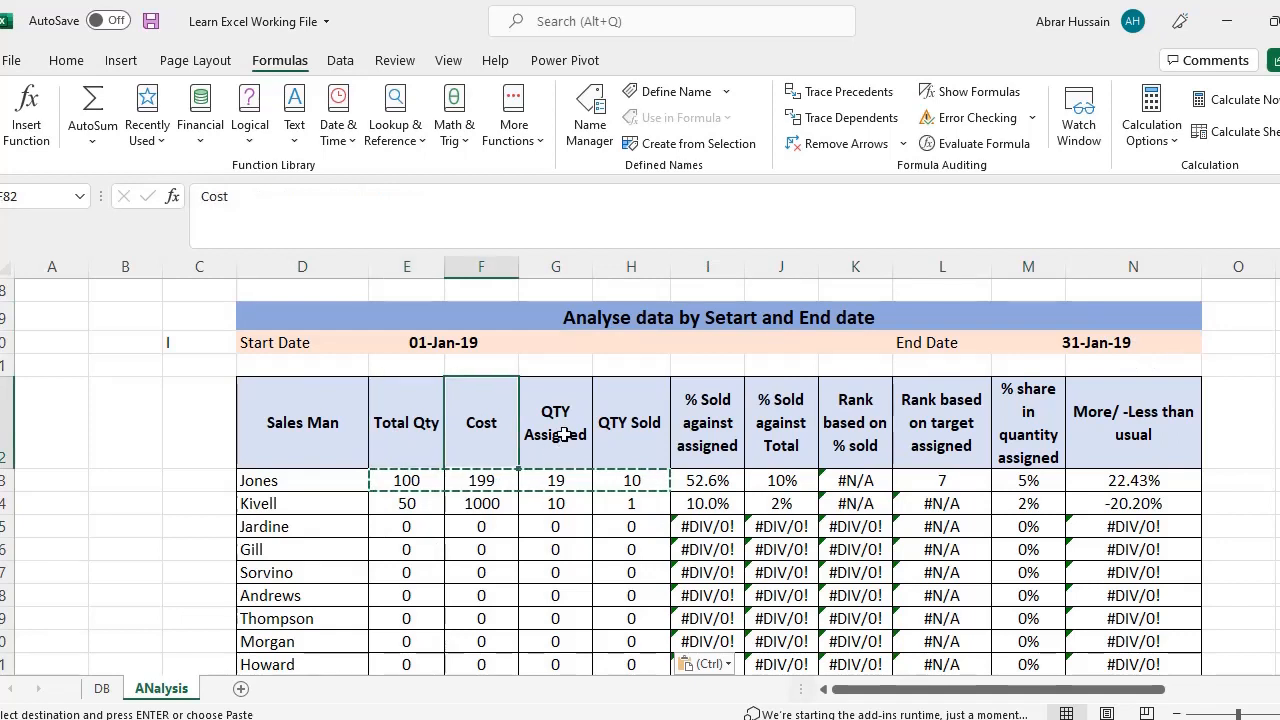
click(585, 460)
click(637, 416)
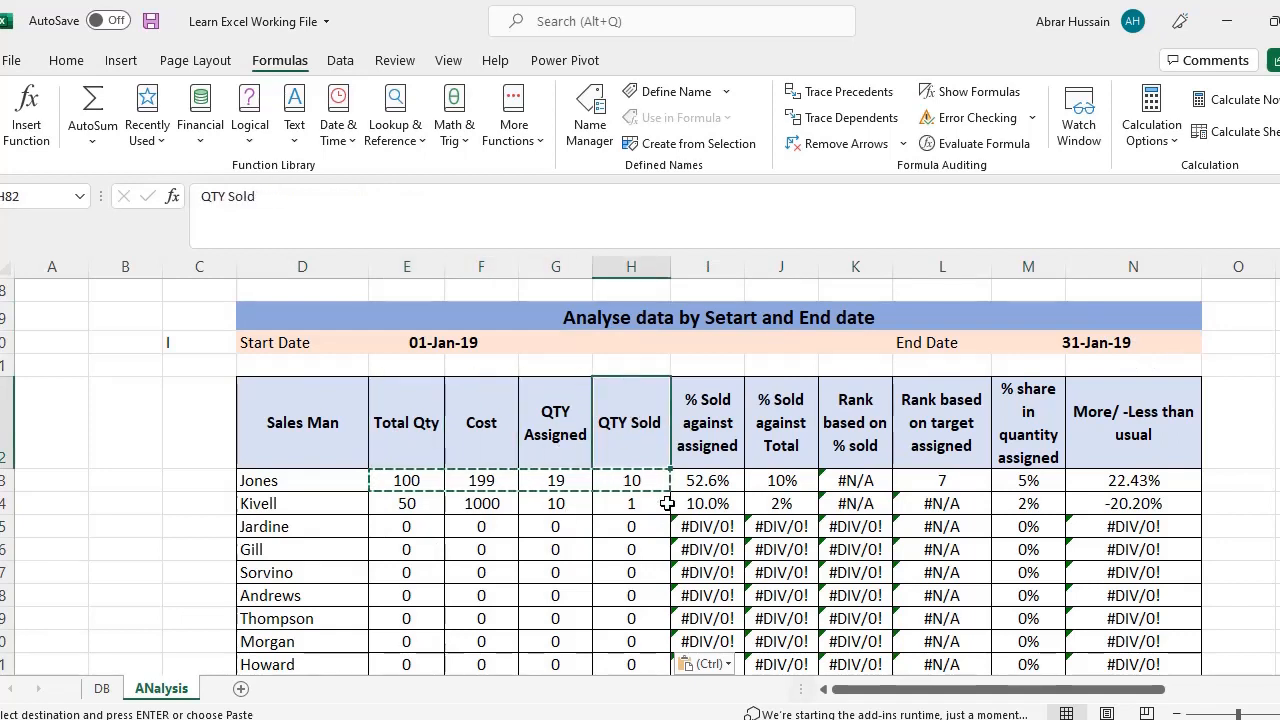
click(712, 403)
click(712, 526)
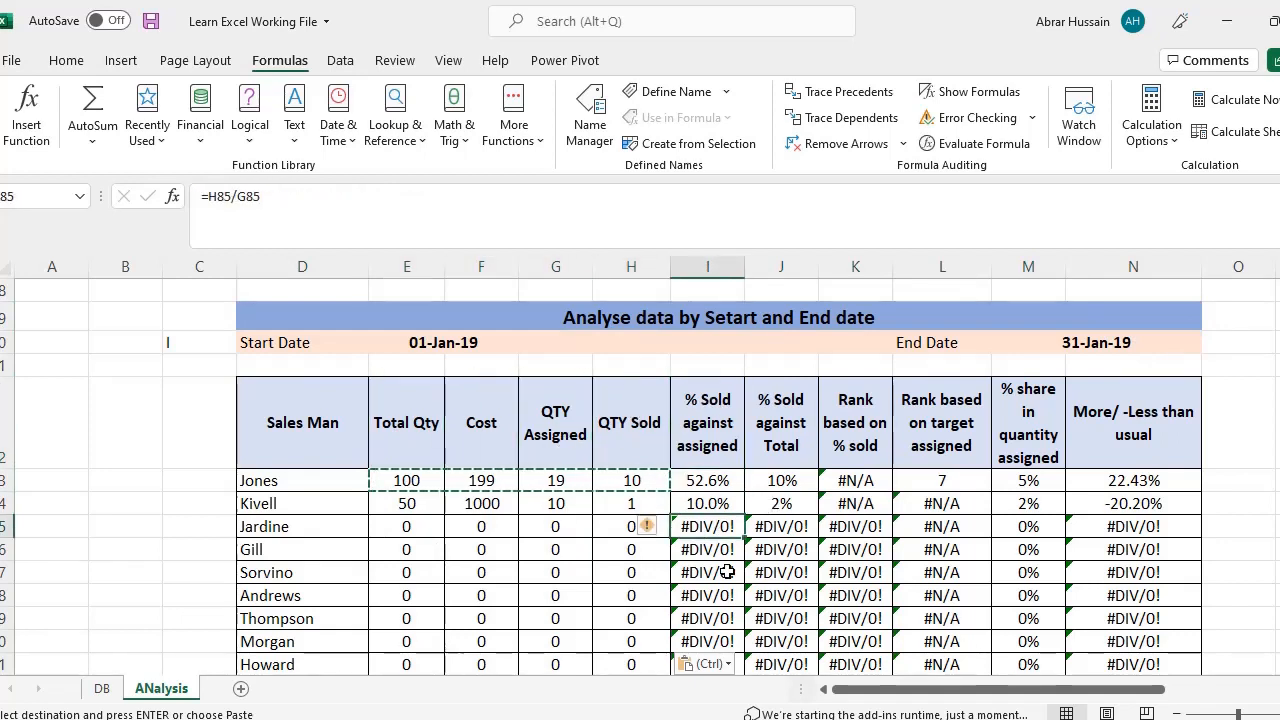
scroll(750, 555, down, 1)
key(ctrl+v)
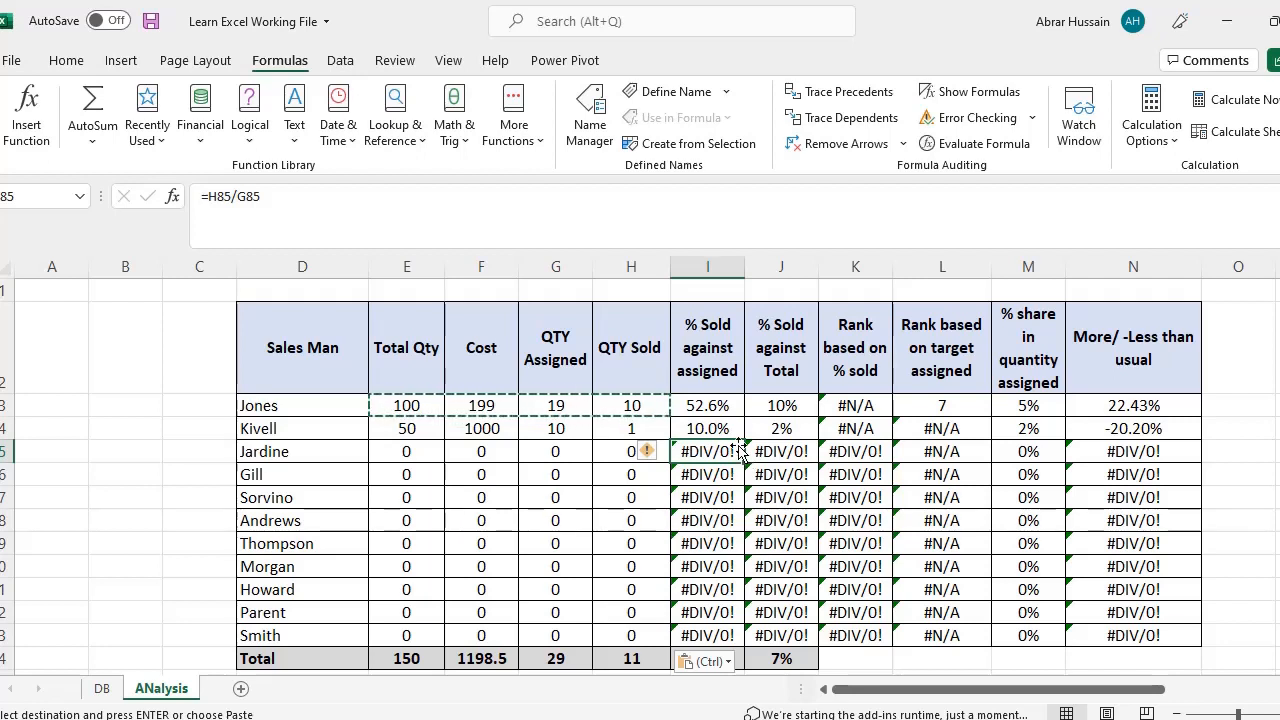
key(Left)
key(Left)
key(Left)
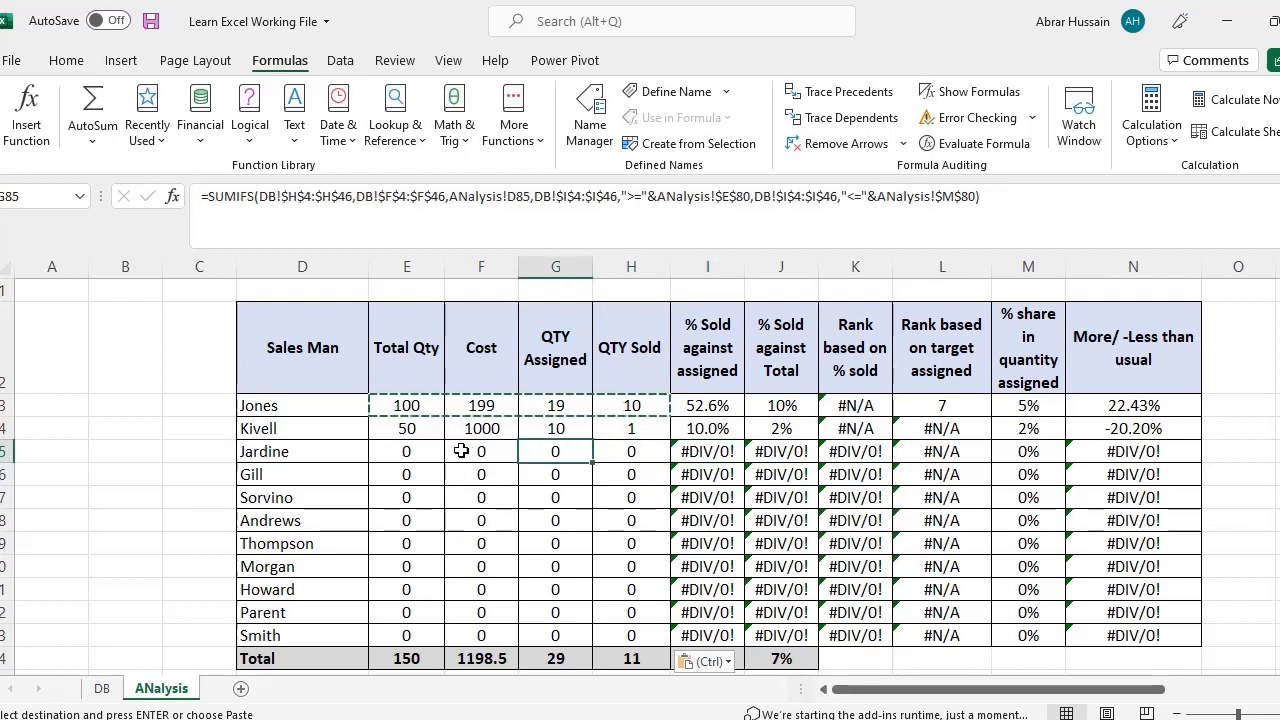
click(694, 451)
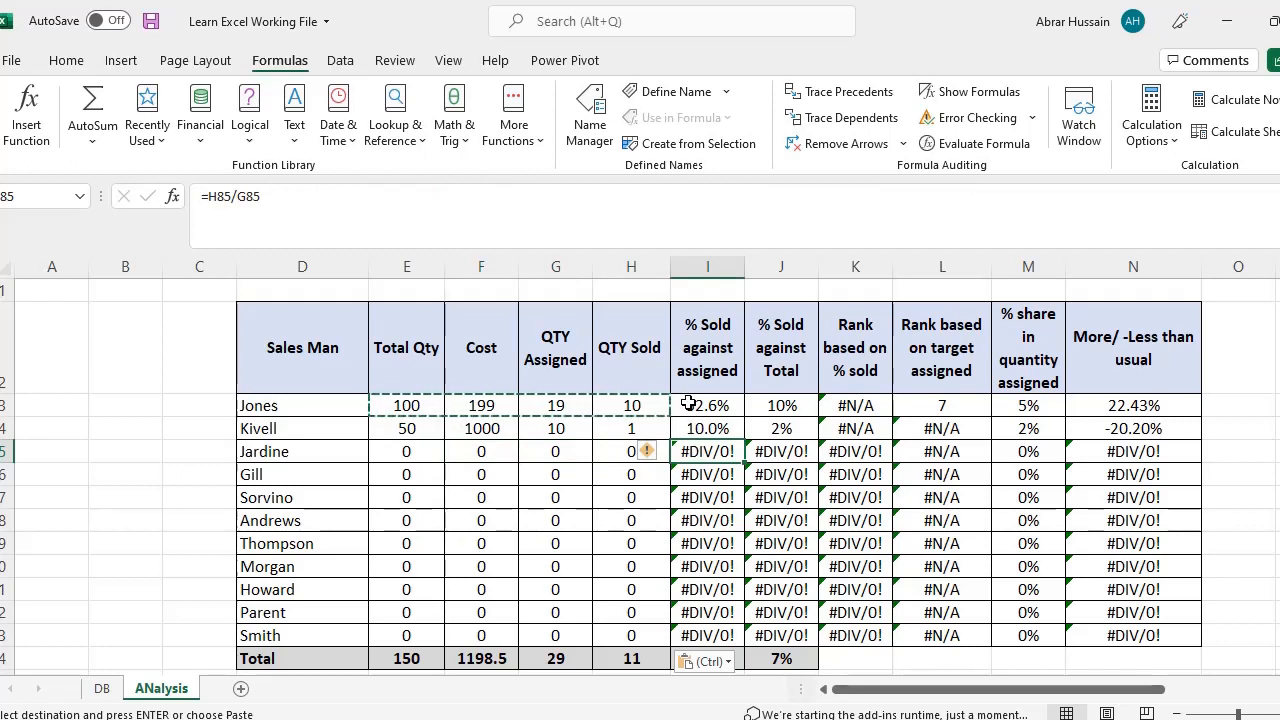
Step: Wrap the % Sold against assigned ratio H83/G83 in I83 with an IFERROR function, opening it as =IFERROR((H83/G83
click(694, 405)
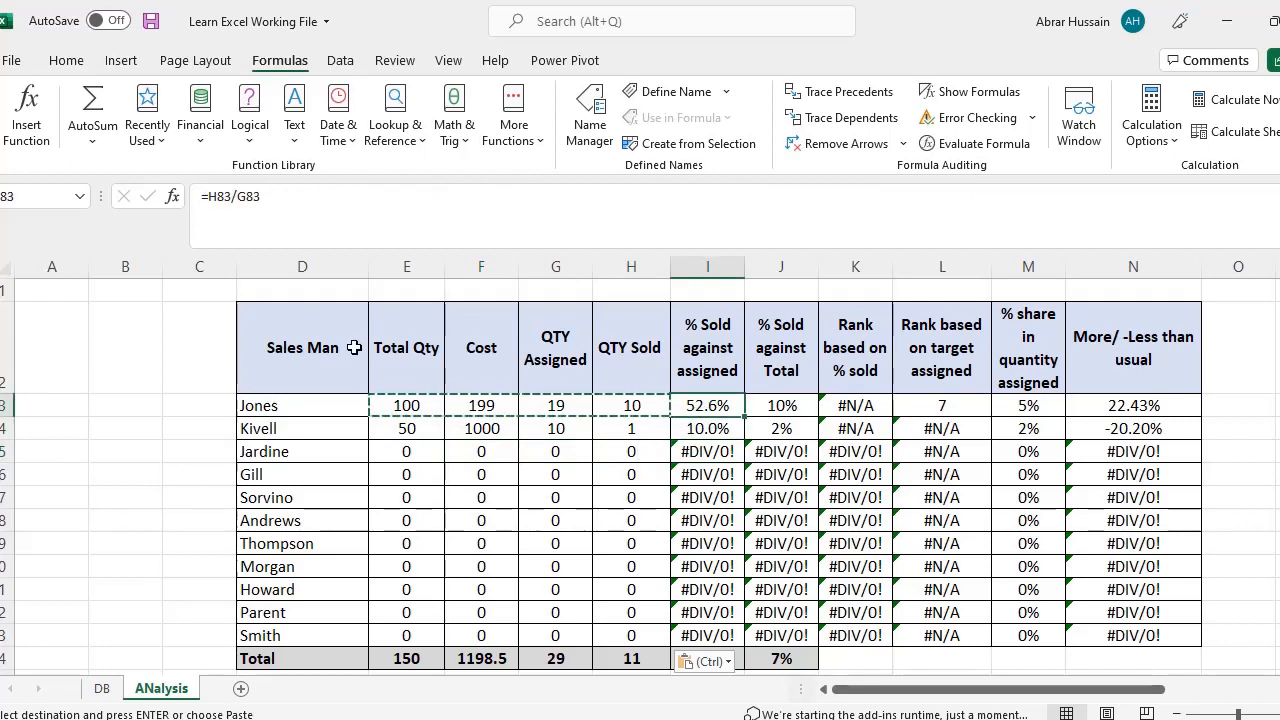
click(209, 192)
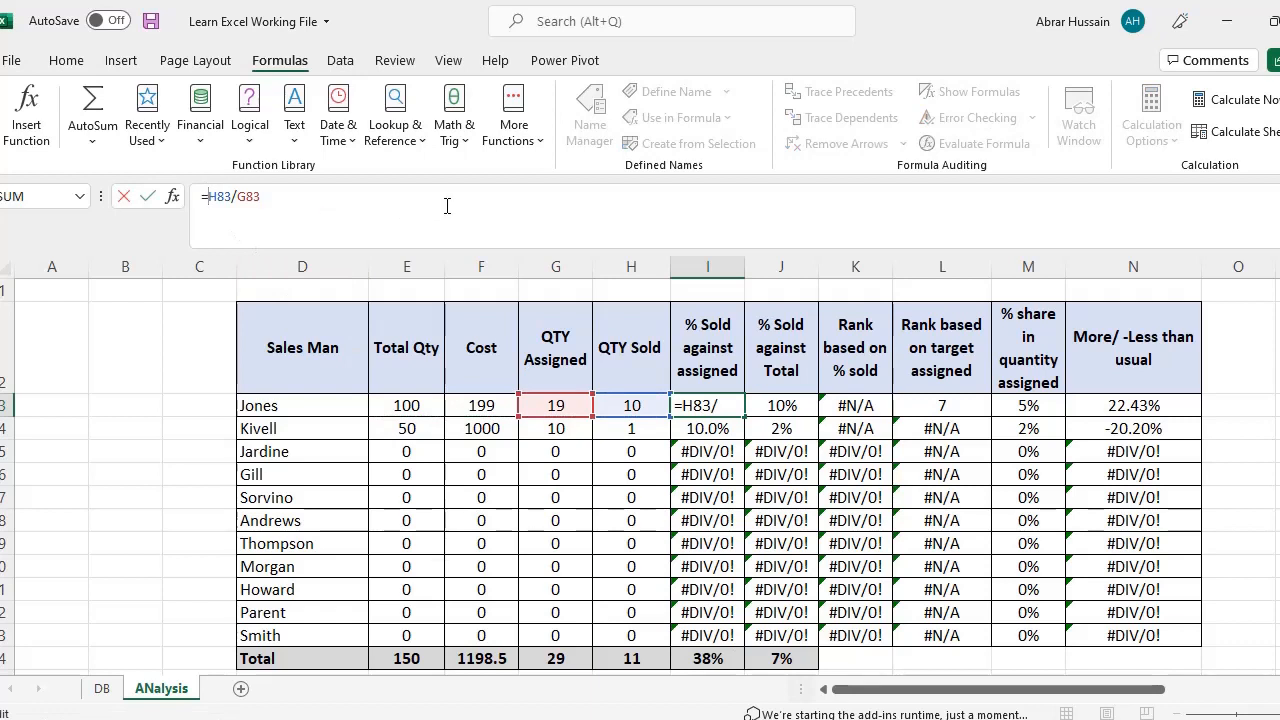
text(IFER)
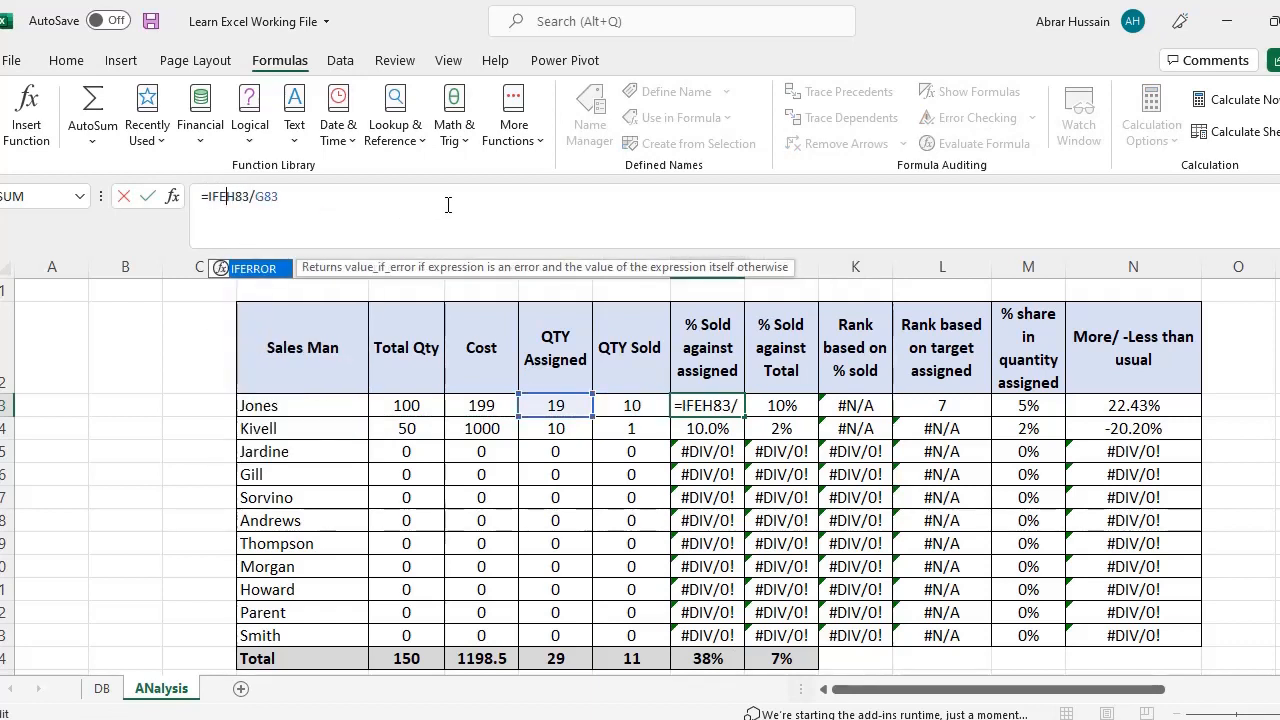
text(ROR(()
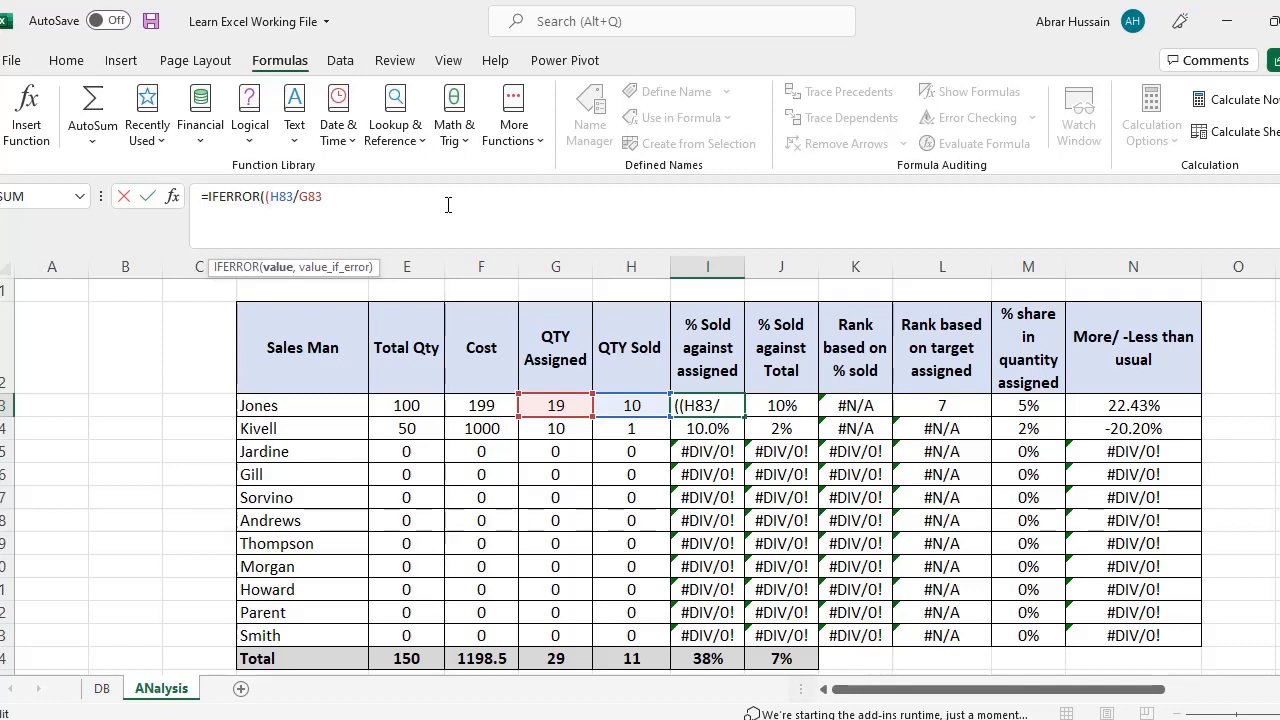
Step: Complete the % Sold against assigned formula in I83 as =IFERROR((H83/G83),0)
click(448, 204)
text(),)
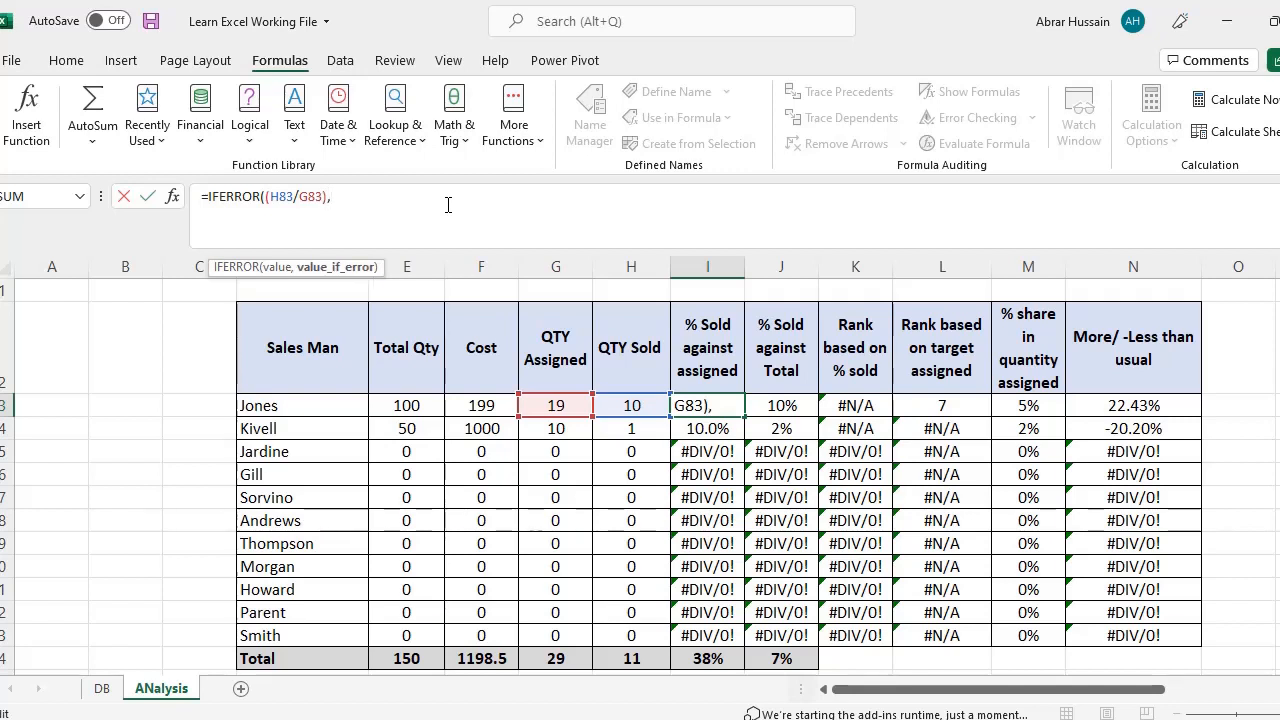
text(0))
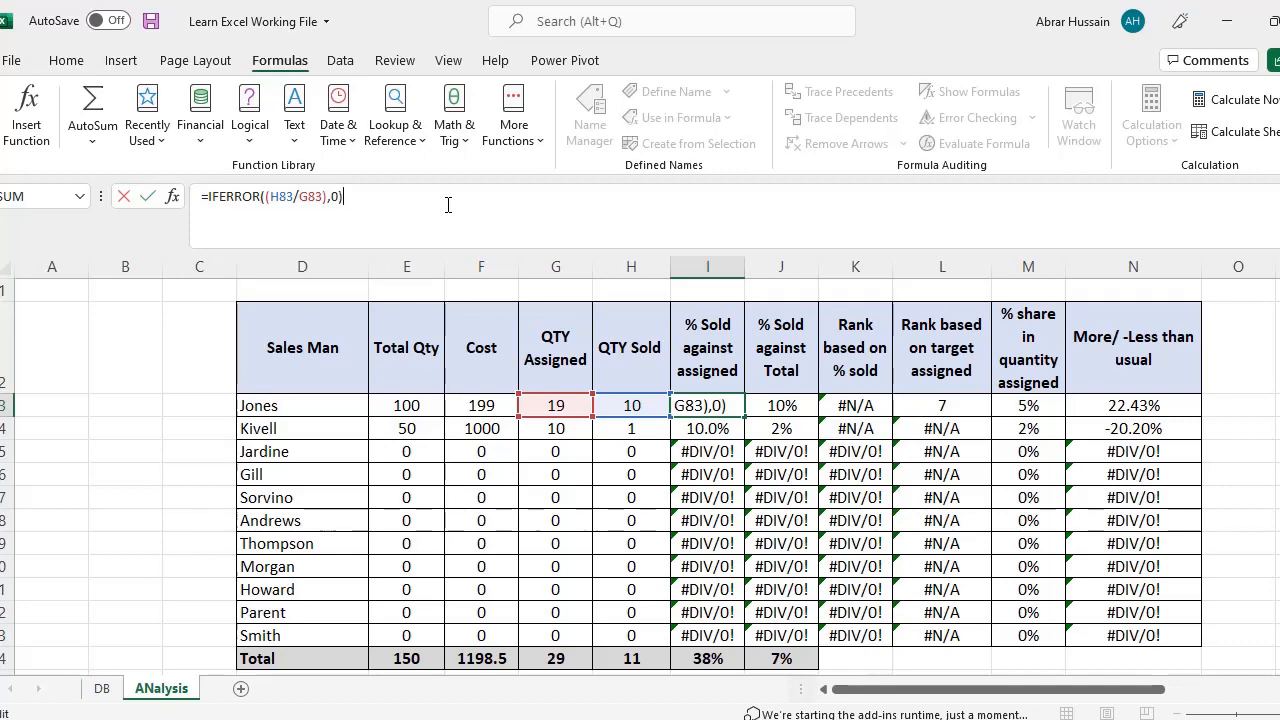
key(Return)
Step: Copy the IFERROR formula from I83 down the % Sold against assigned column to the last salesman row, above the total
key(Up)
key(ctrl+c)
key(Down)
key(ctrl+shift+Down)
key(shift+Up)
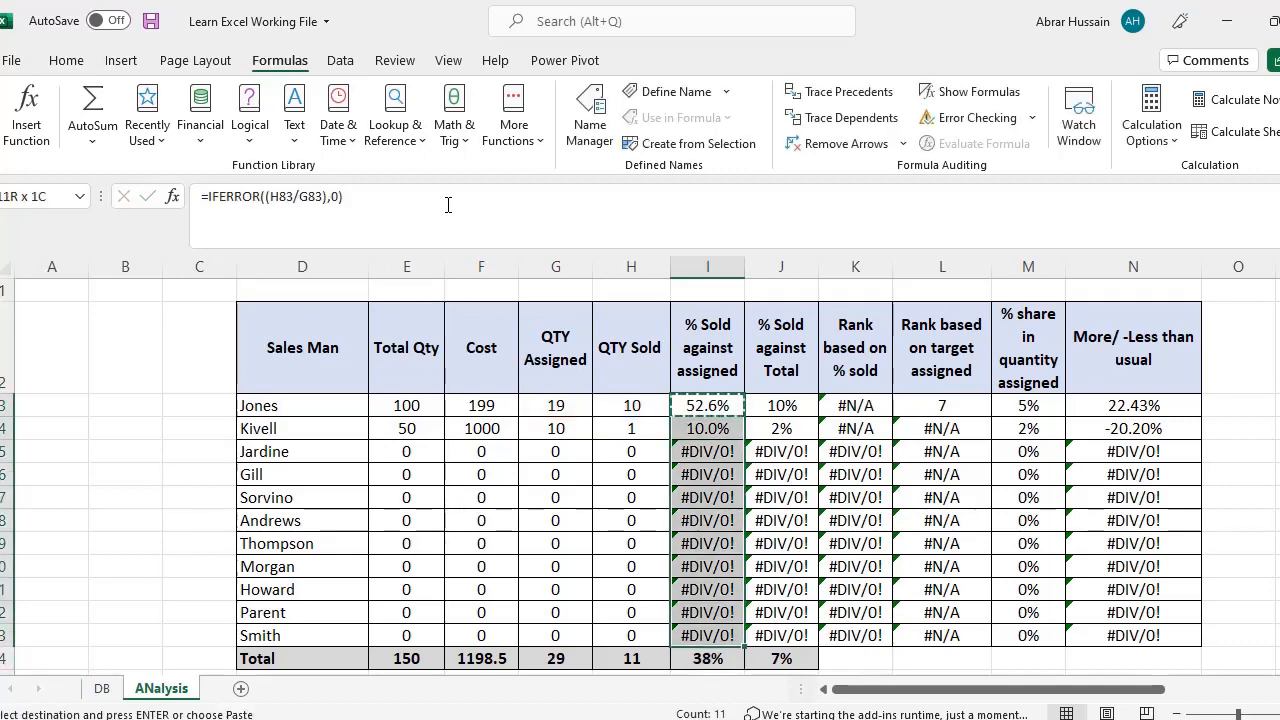
key(ctrl+v)
Step: Check the copied IFERROR formula and its results along the % Sold against assigned column
key(Down)
key(Down)
key(Down)
key(Down)
key(Down)
key(Down)
key(Down)
key(Down)
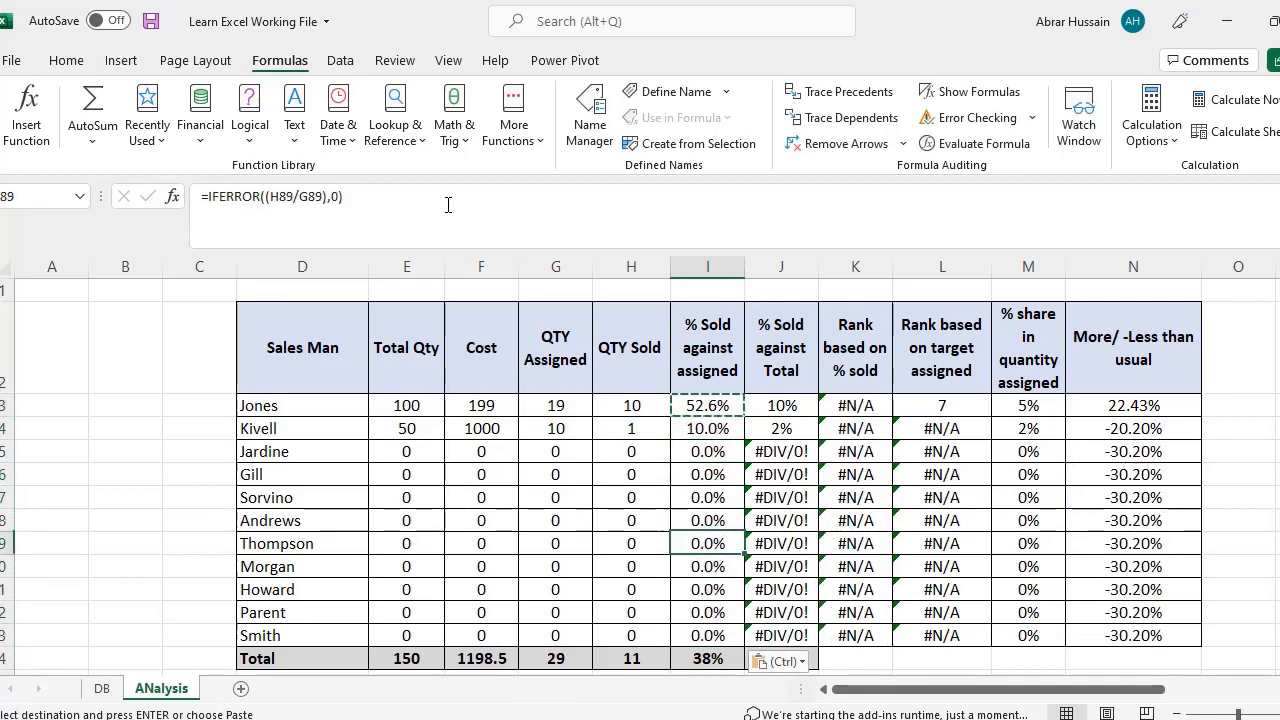
key(Up)
key(Up)
key(Up)
key(Up)
key(Up)
key(Up)
key(Up)
key(Up)
key(Up)
key(Up)
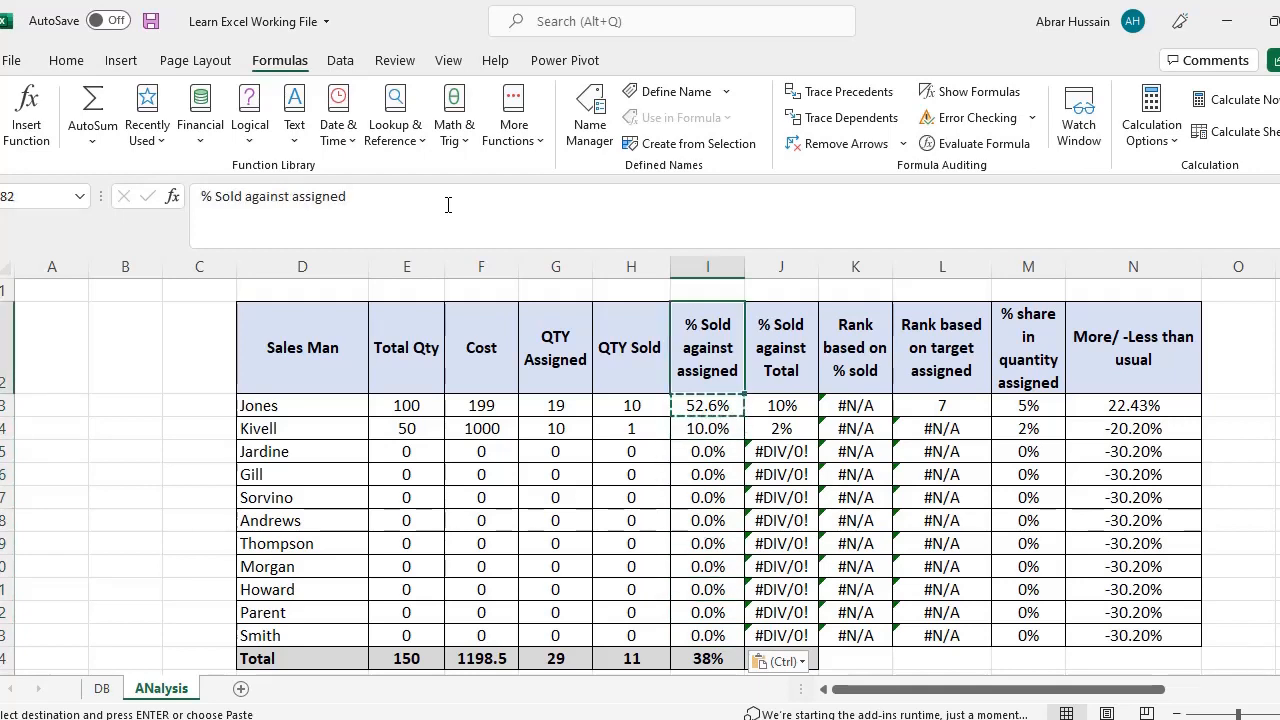
key(Down)
Step: Set the End Date of the date-based analysis table to 31-03-2019
scroll(480, 417, up, 2)
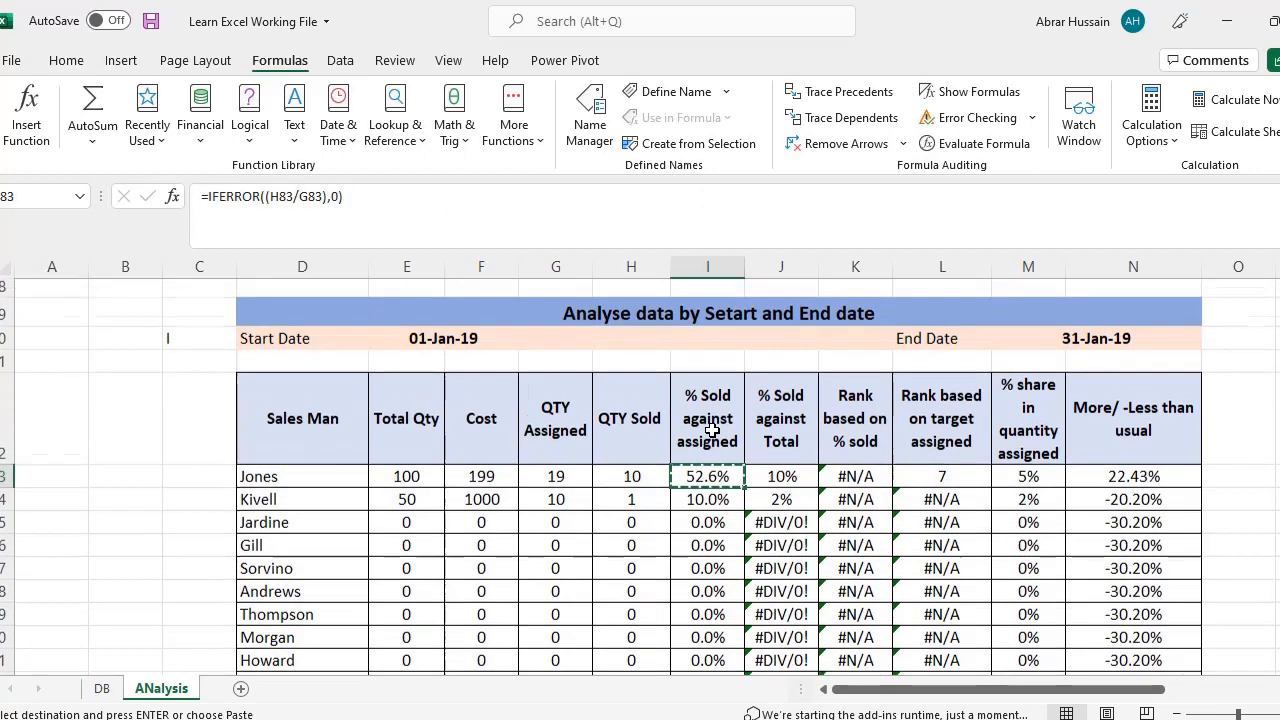
click(452, 413)
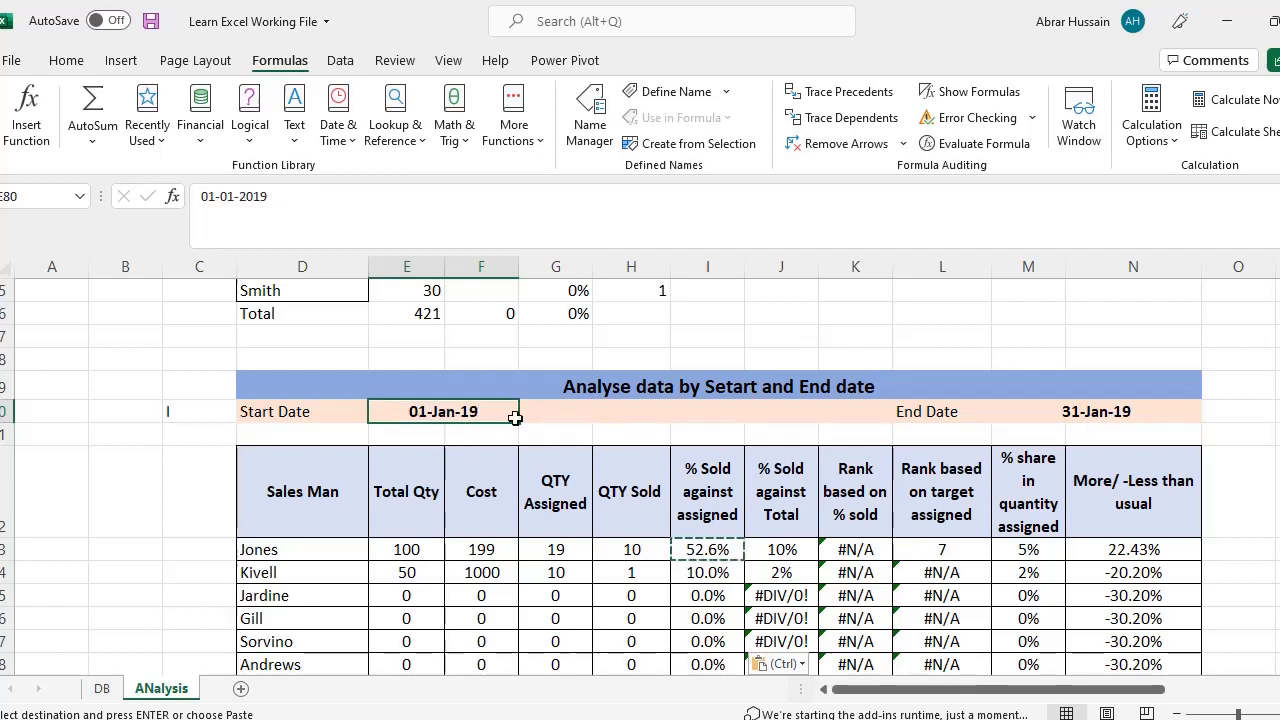
click(1060, 412)
key(F2)
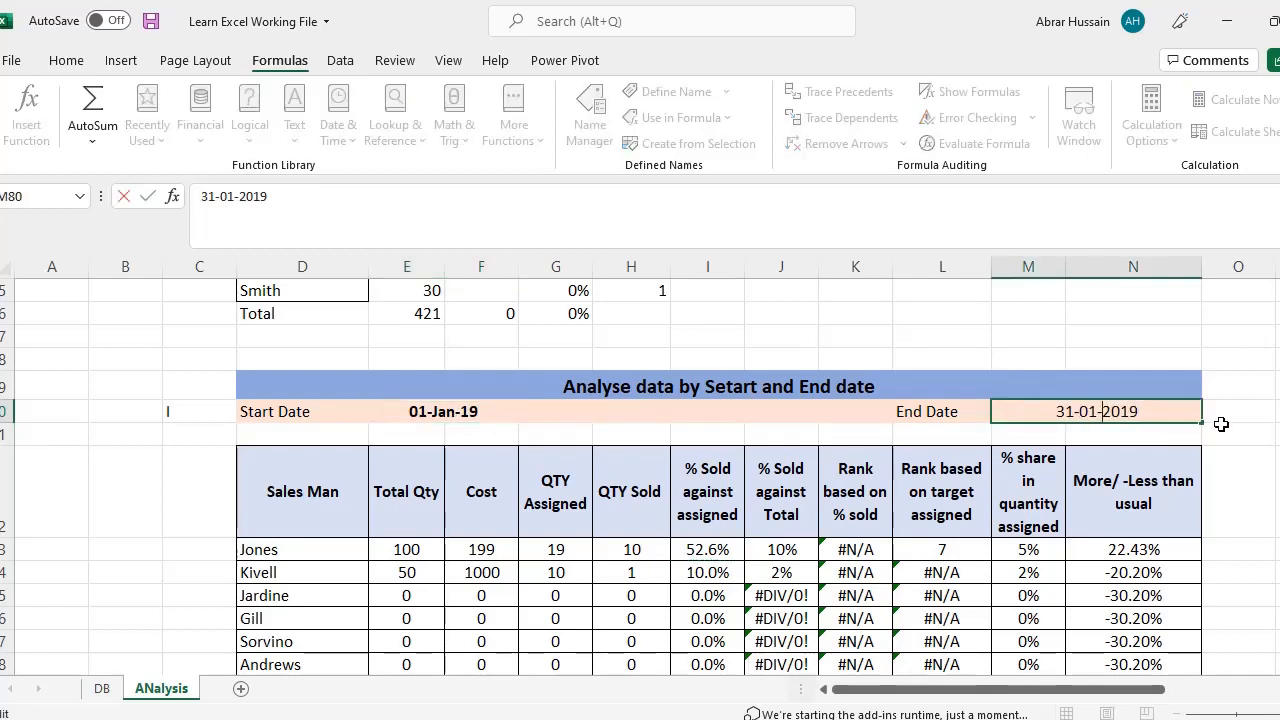
key(BackSpace)
text(3)
key(Return)
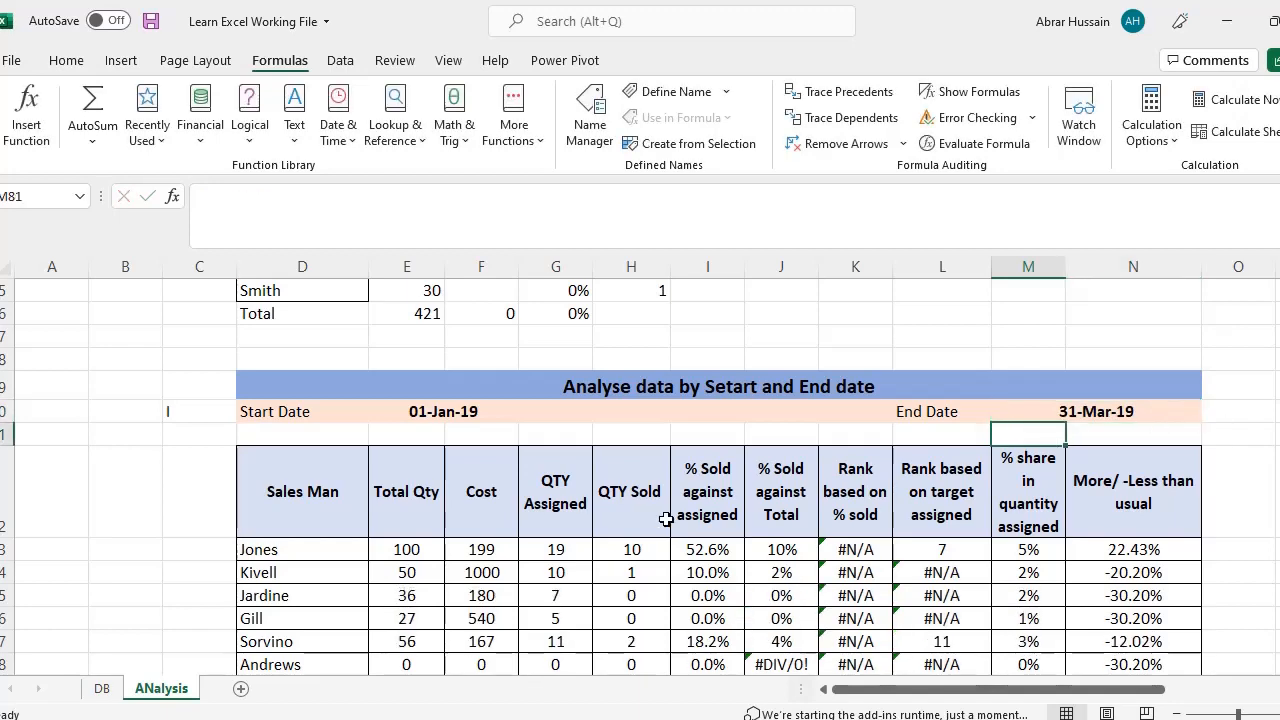
Step: Review the recalculated table and set the End Date to 31-12-2019
scroll(463, 540, down, 2)
scroll(466, 530, down, 1)
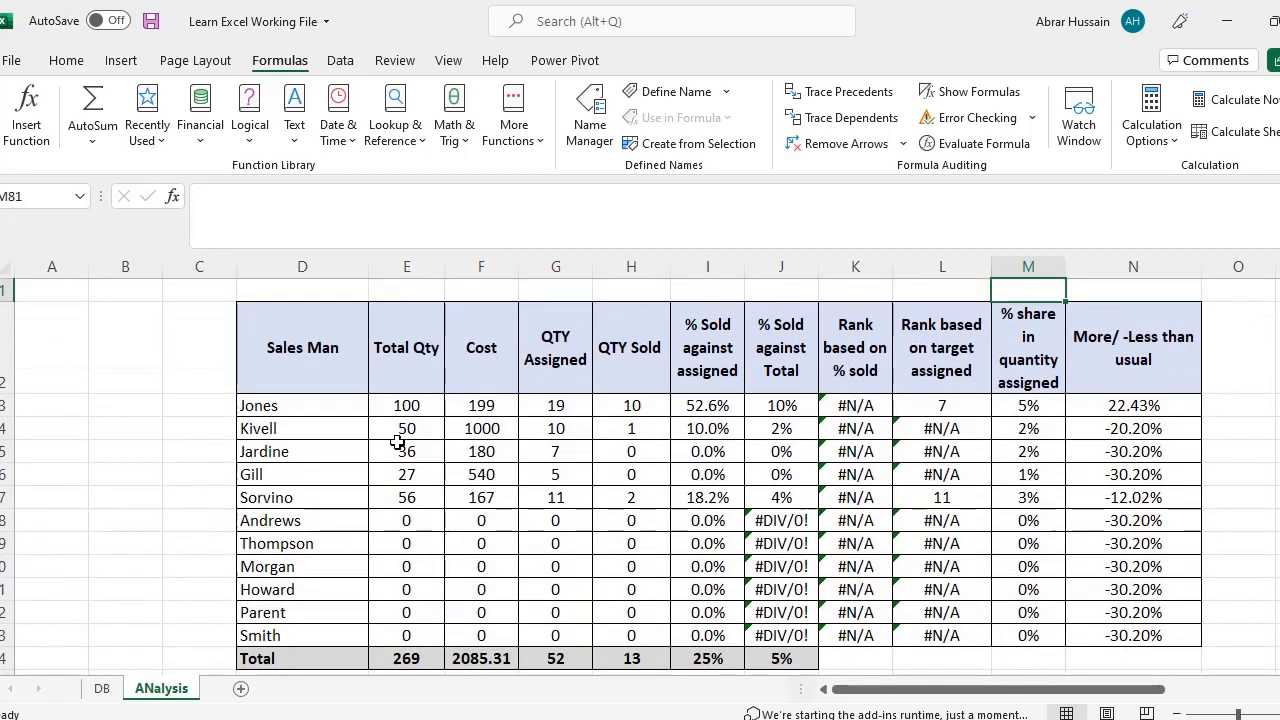
scroll(448, 571, up, 1)
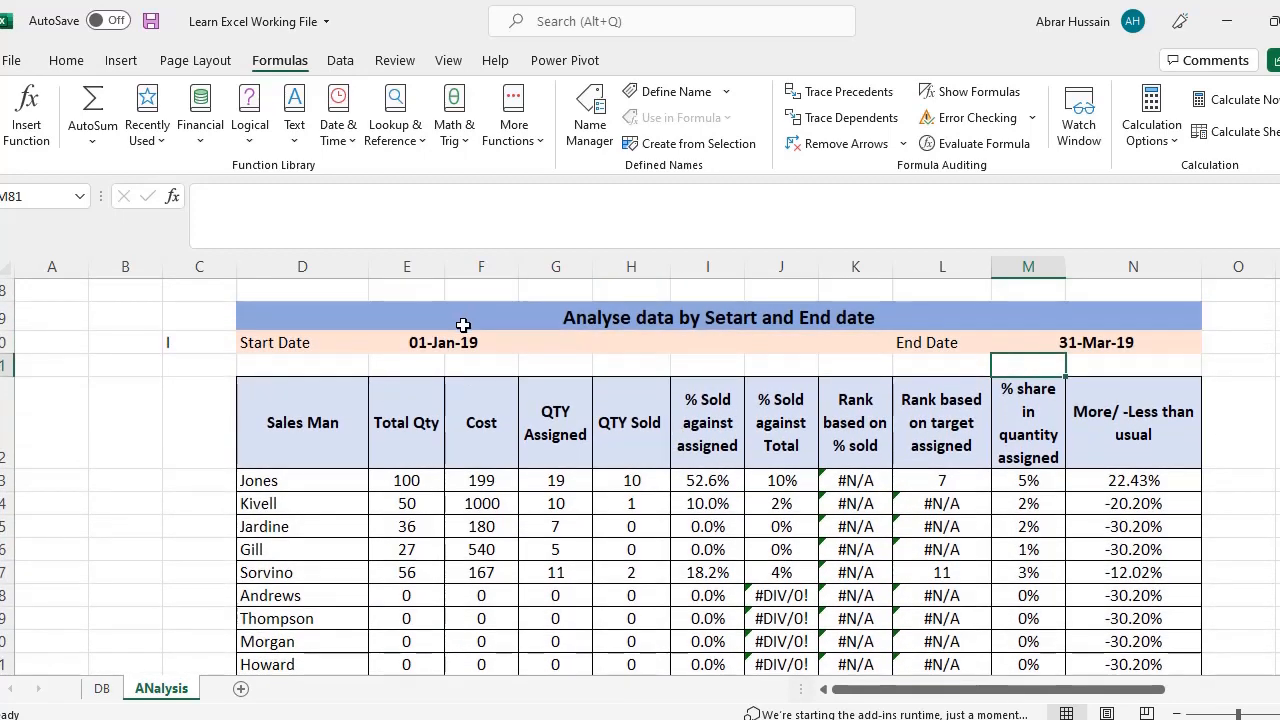
click(1085, 343)
key(F2)
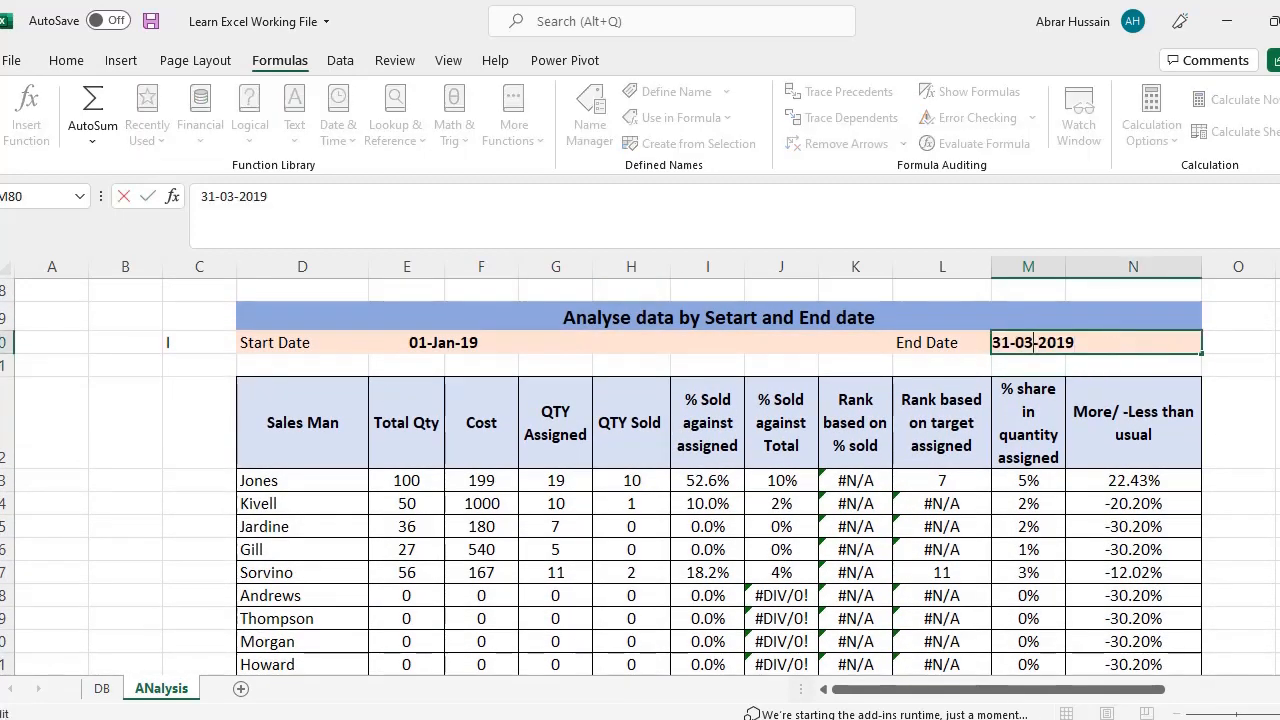
key(BackSpace)
key(BackSpace)
text(12)
key(Return)
scroll(610, 480, down, 2)
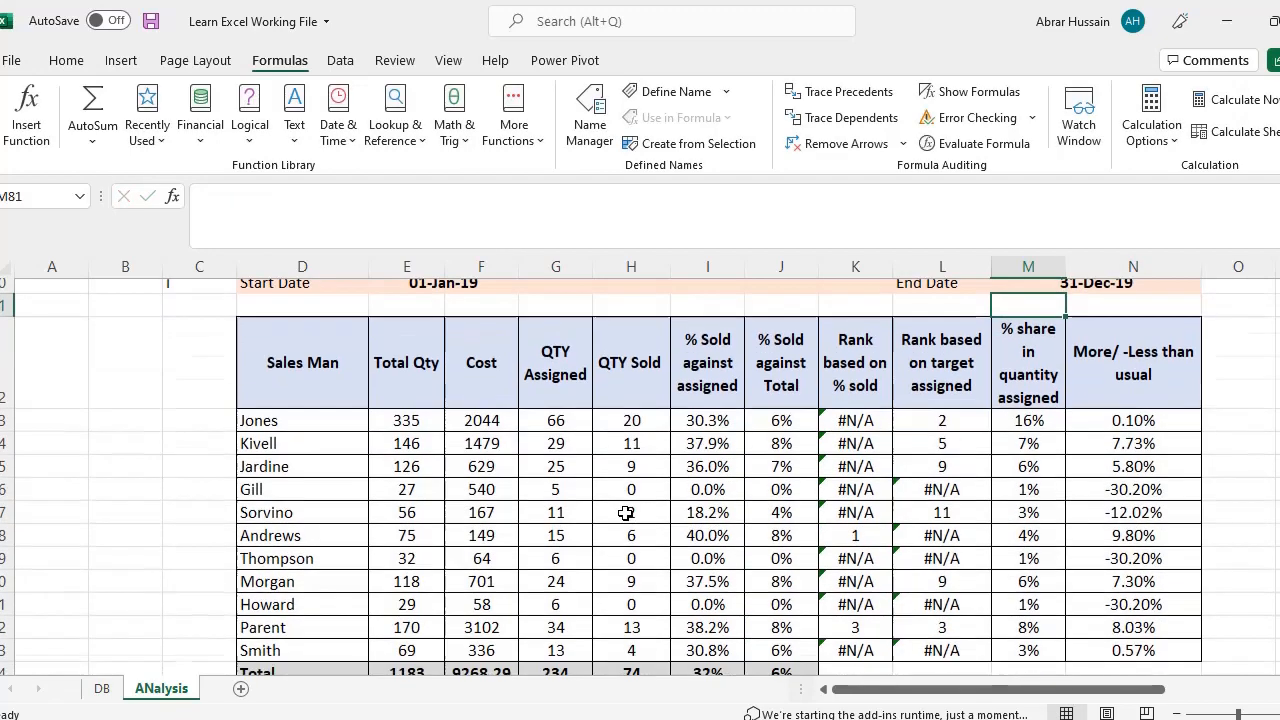
Step: Examine the Start Date and End Date cells and the quantity and % Sold against assigned results for that period
scroll(659, 544, up, 2)
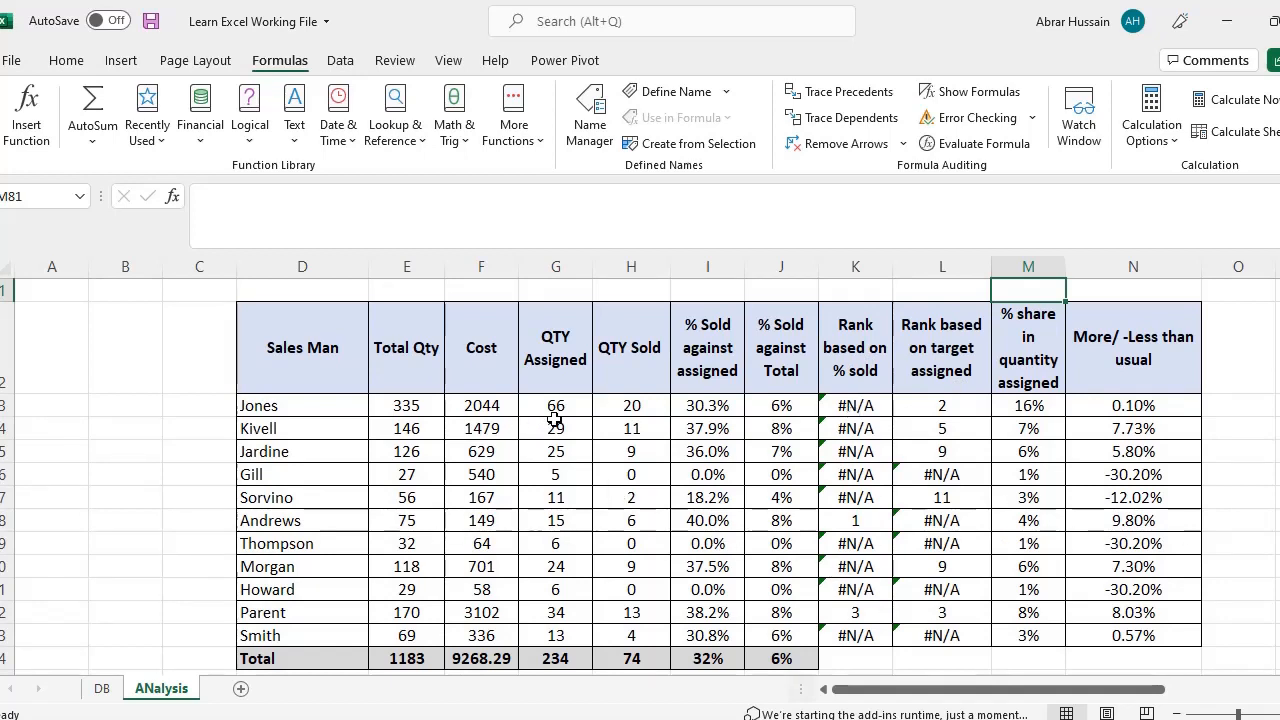
click(397, 405)
scroll(397, 405, up, 1)
click(466, 345)
click(1100, 337)
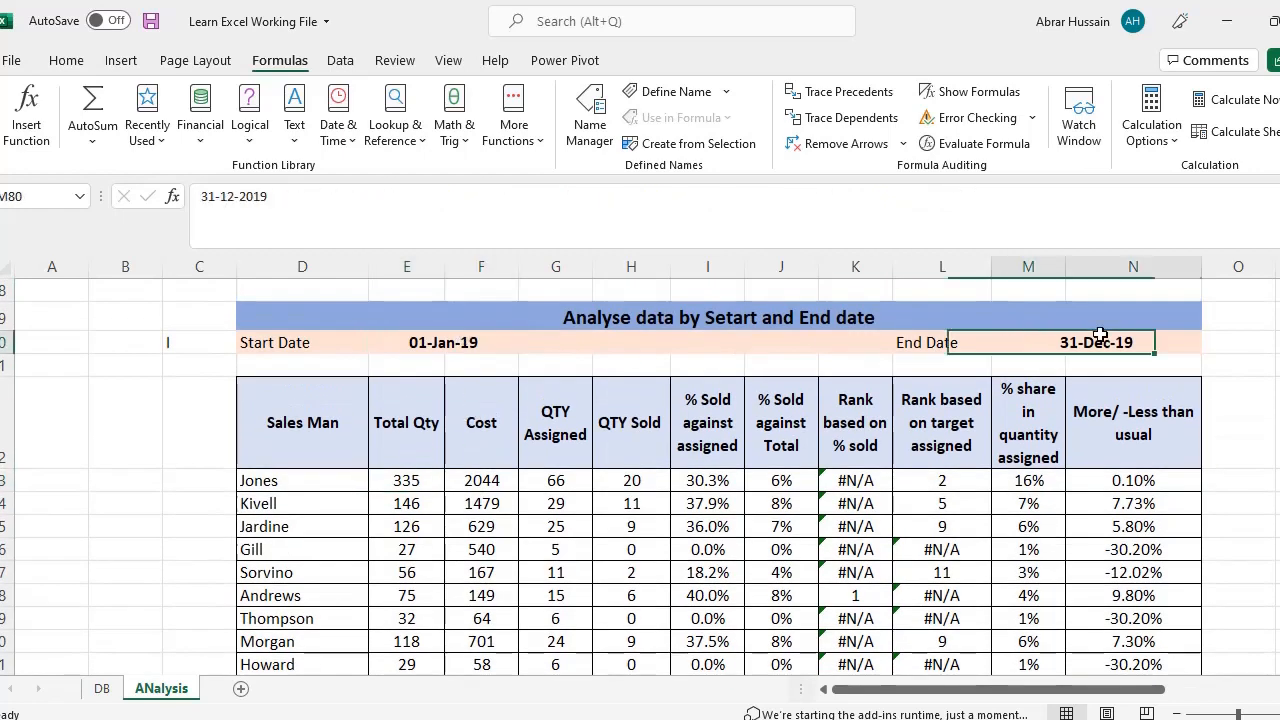
click(578, 482)
click(707, 480)
scroll(835, 543, down, 1)
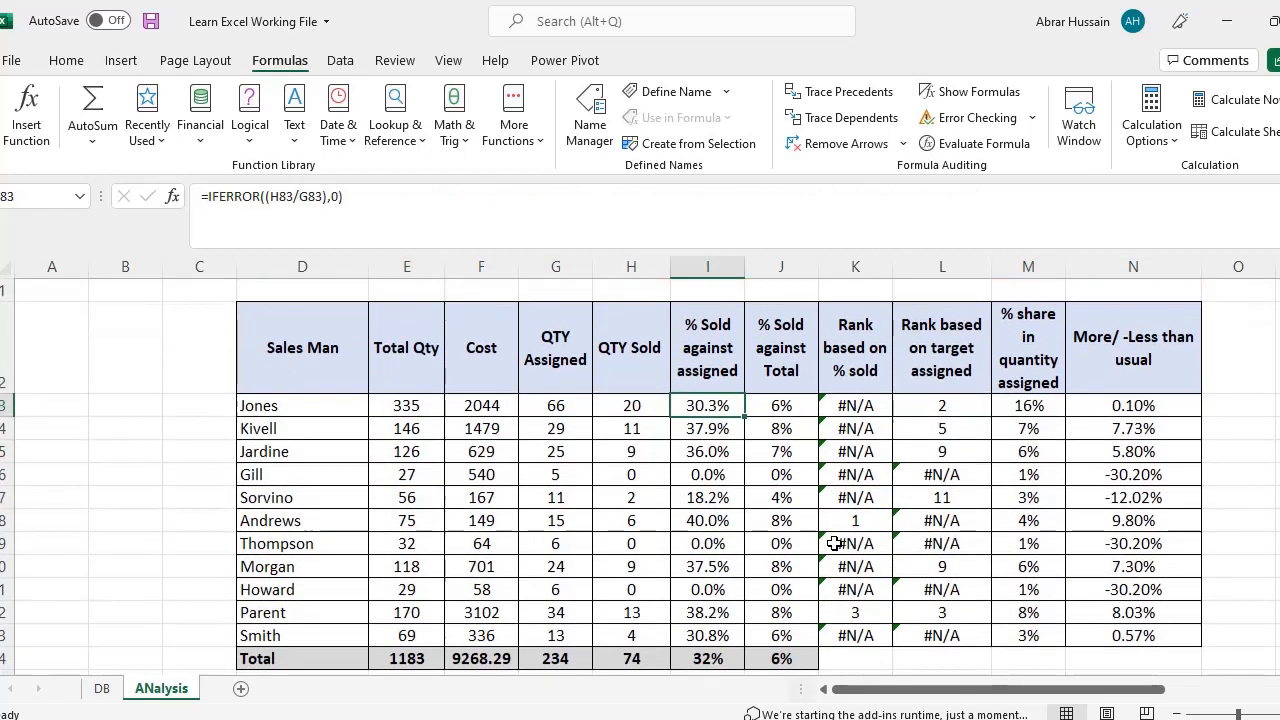
Step: Set the End Date to 31-12-2021 and review the recalculated table
scroll(835, 543, up, 2)
click(416, 416)
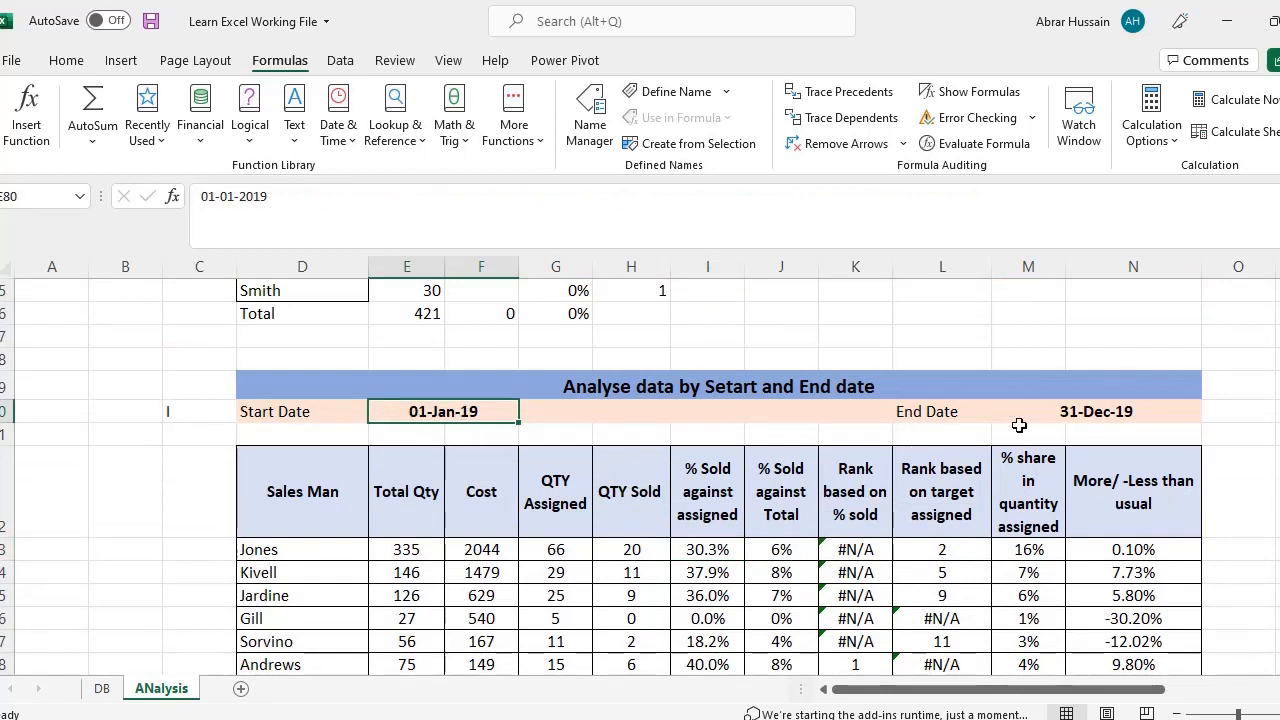
click(1074, 411)
key(F2)
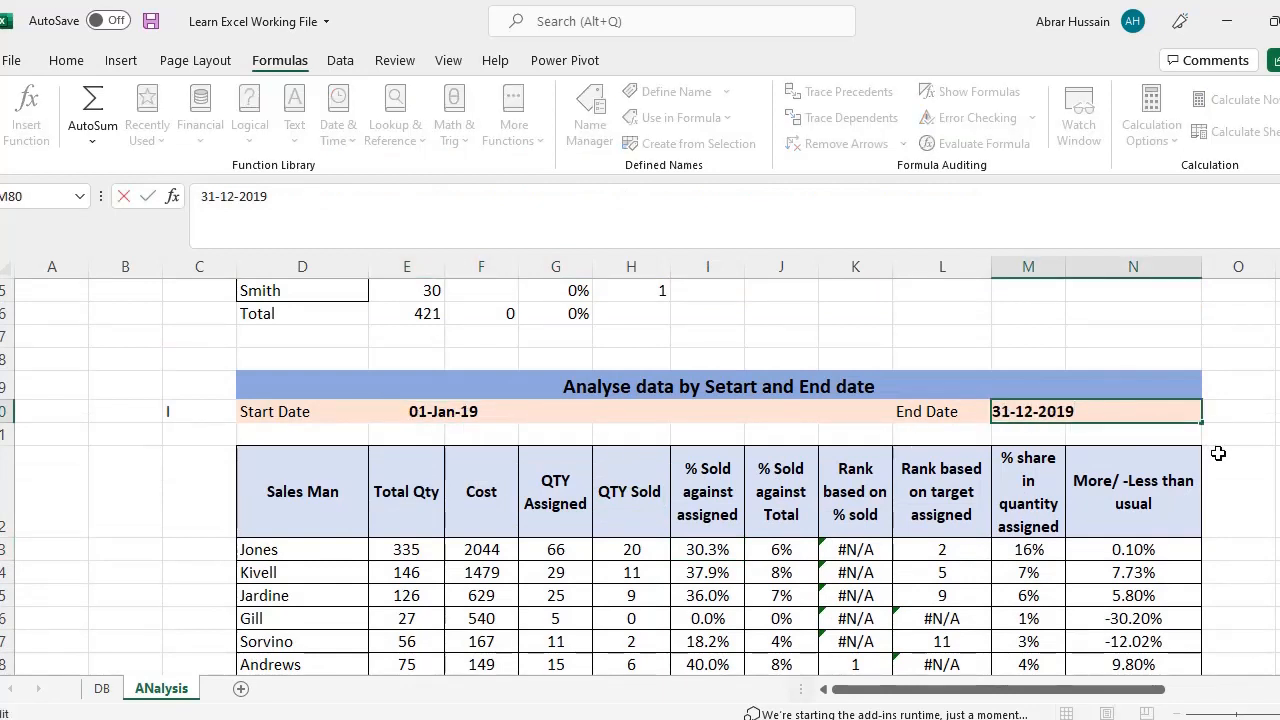
key(Return)
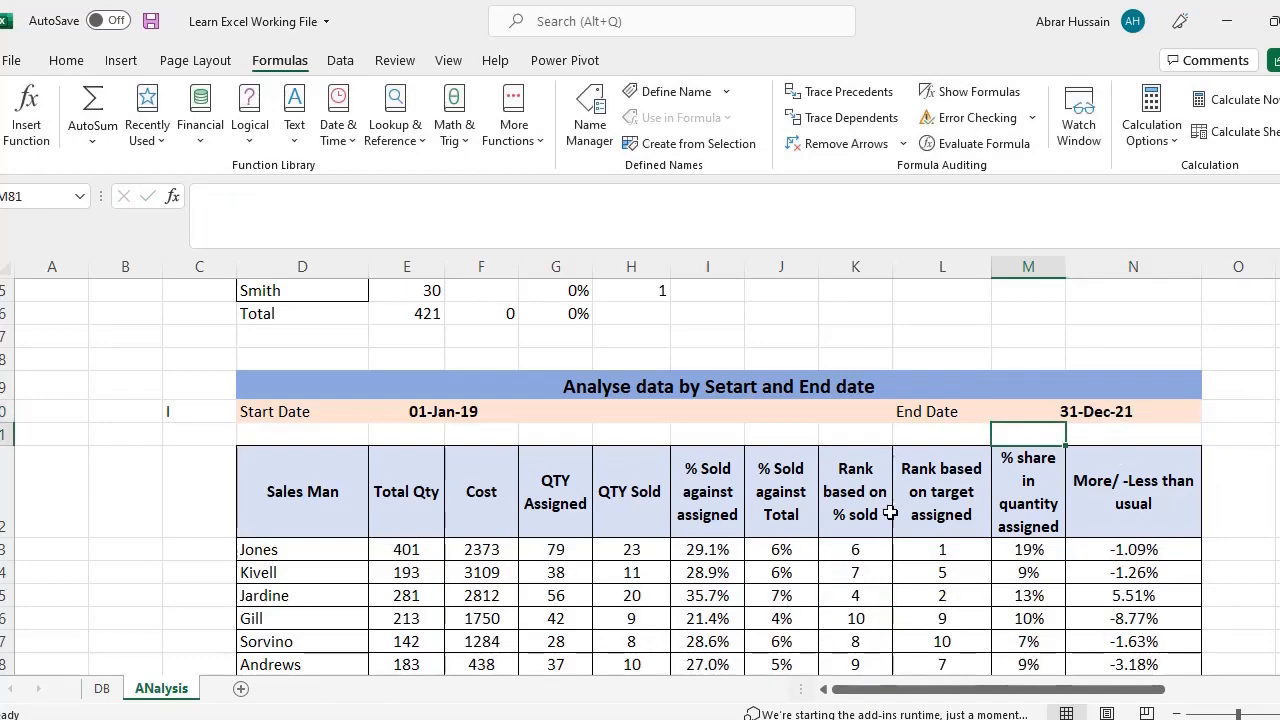
scroll(855, 540, down, 6)
scroll(855, 545, up, 1)
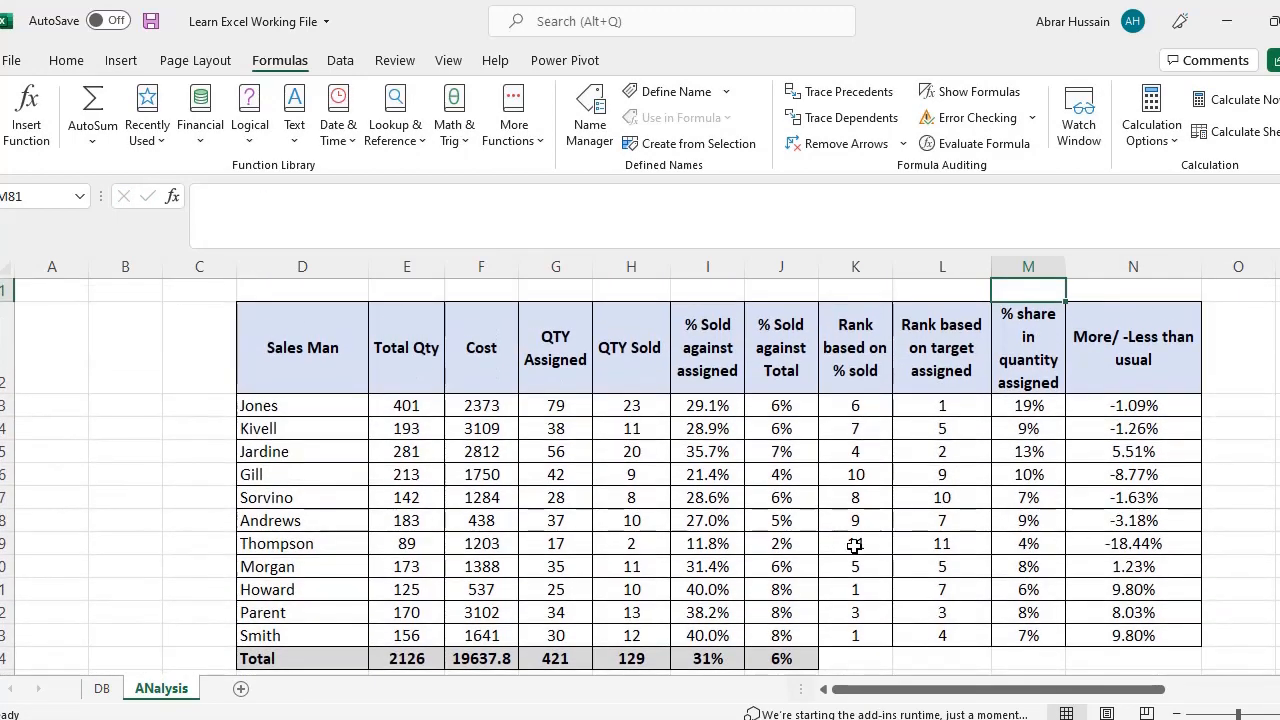
scroll(849, 541, up, 1)
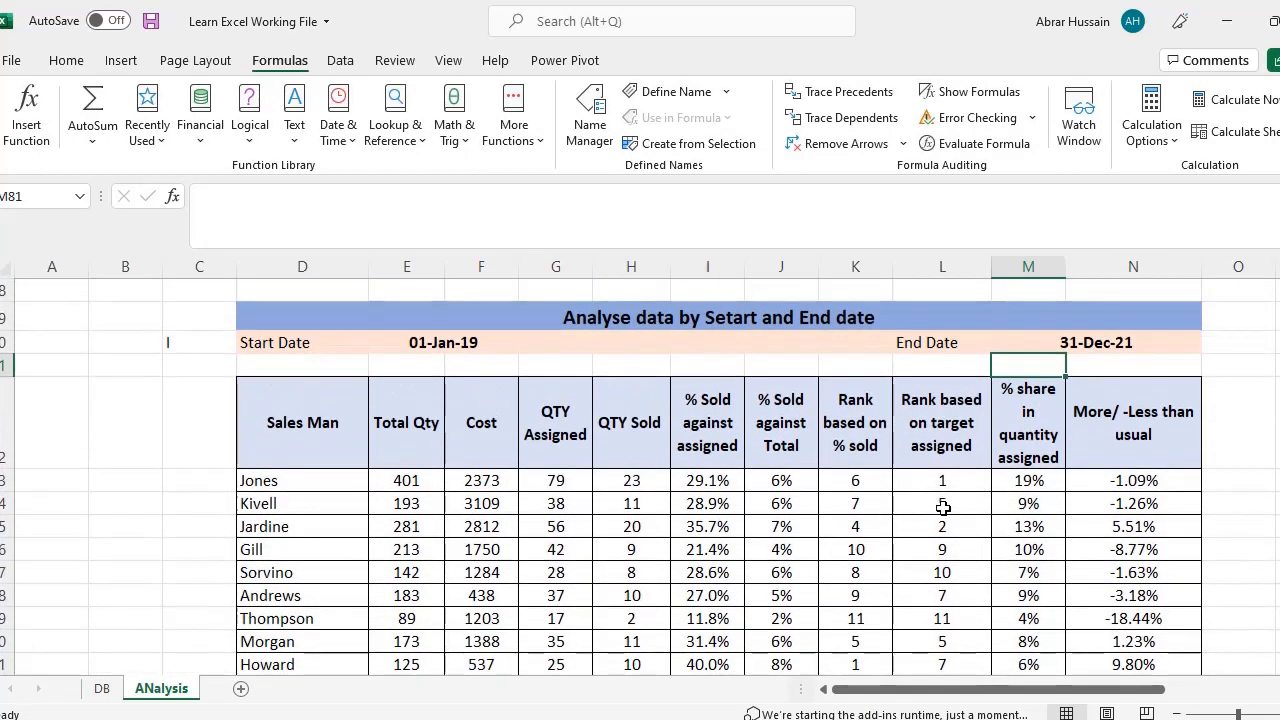
Step: Temporarily undo the End Date change to inspect the RANK formula in K83, and restore the date to 31-12-2021
key(ctrl+z)
scroll(680, 496, down, 1)
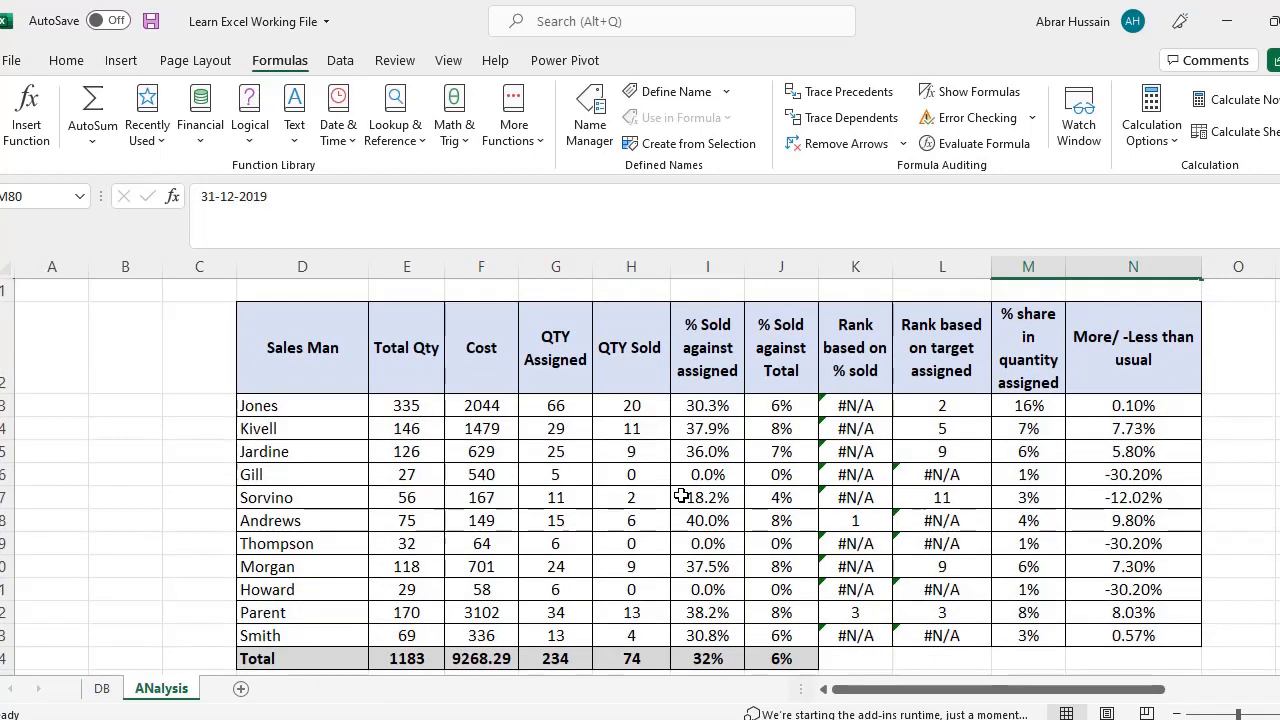
double_click(851, 408)
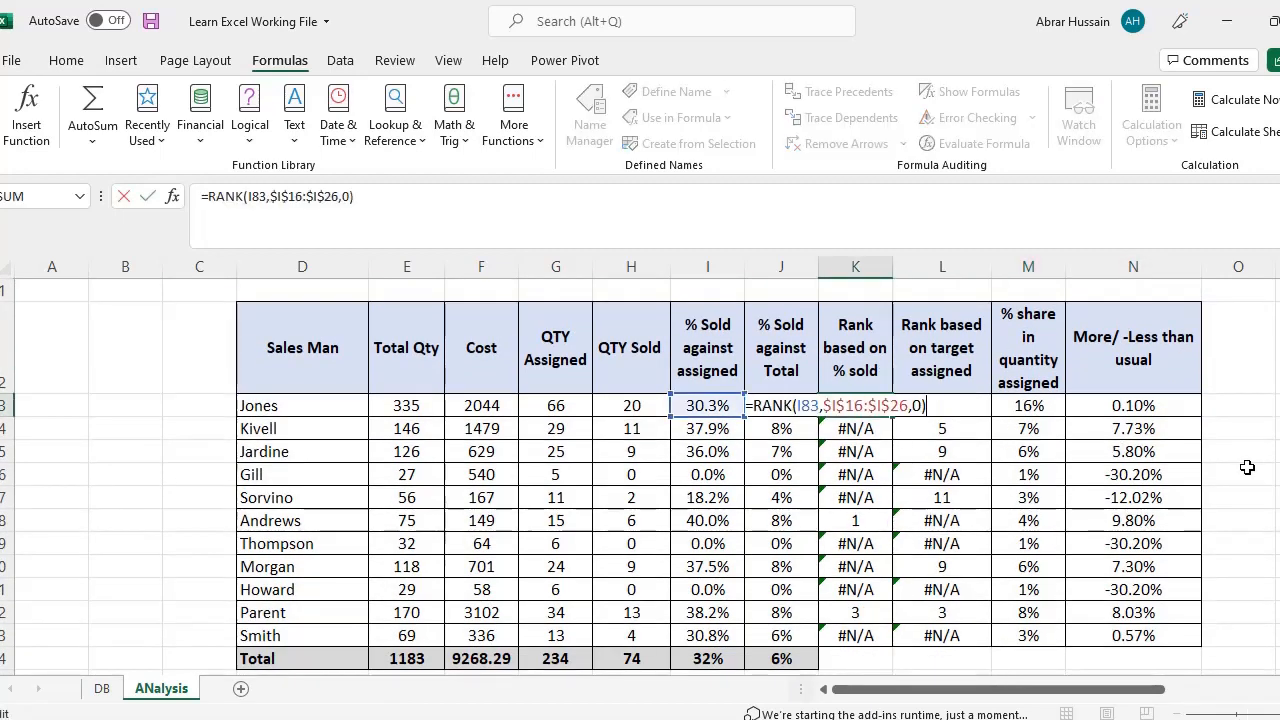
key(Escape)
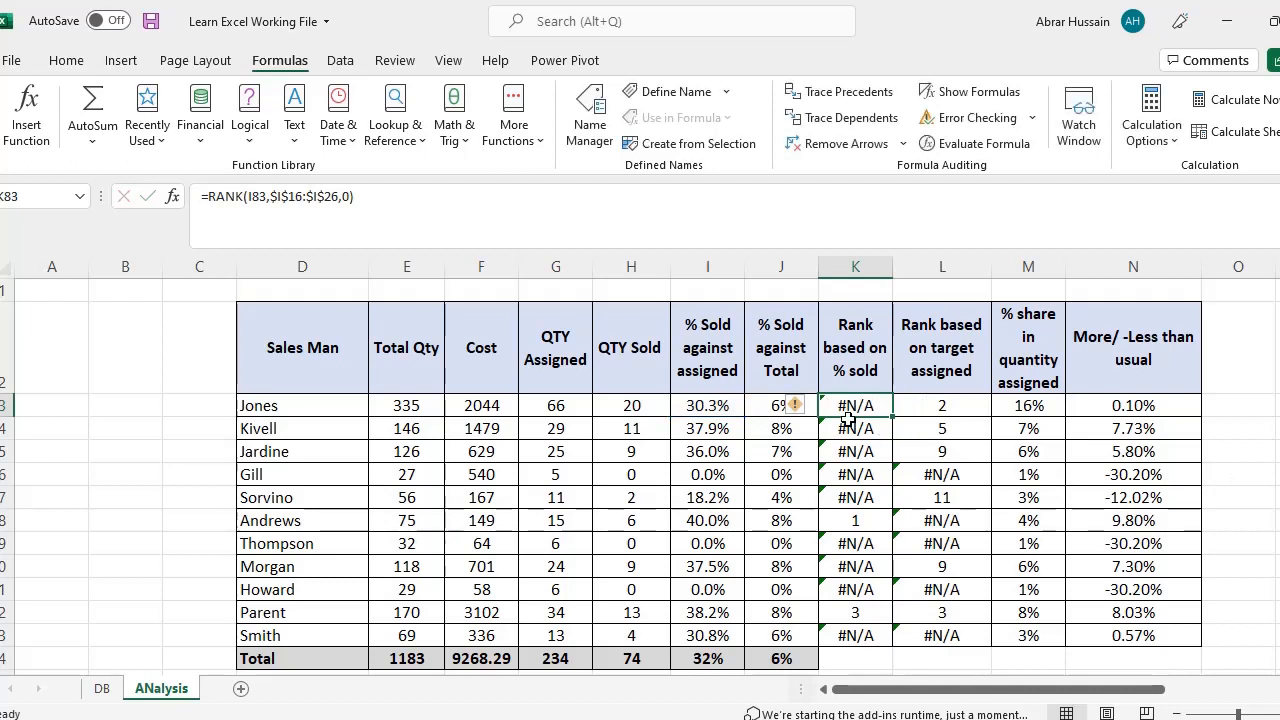
click(767, 359)
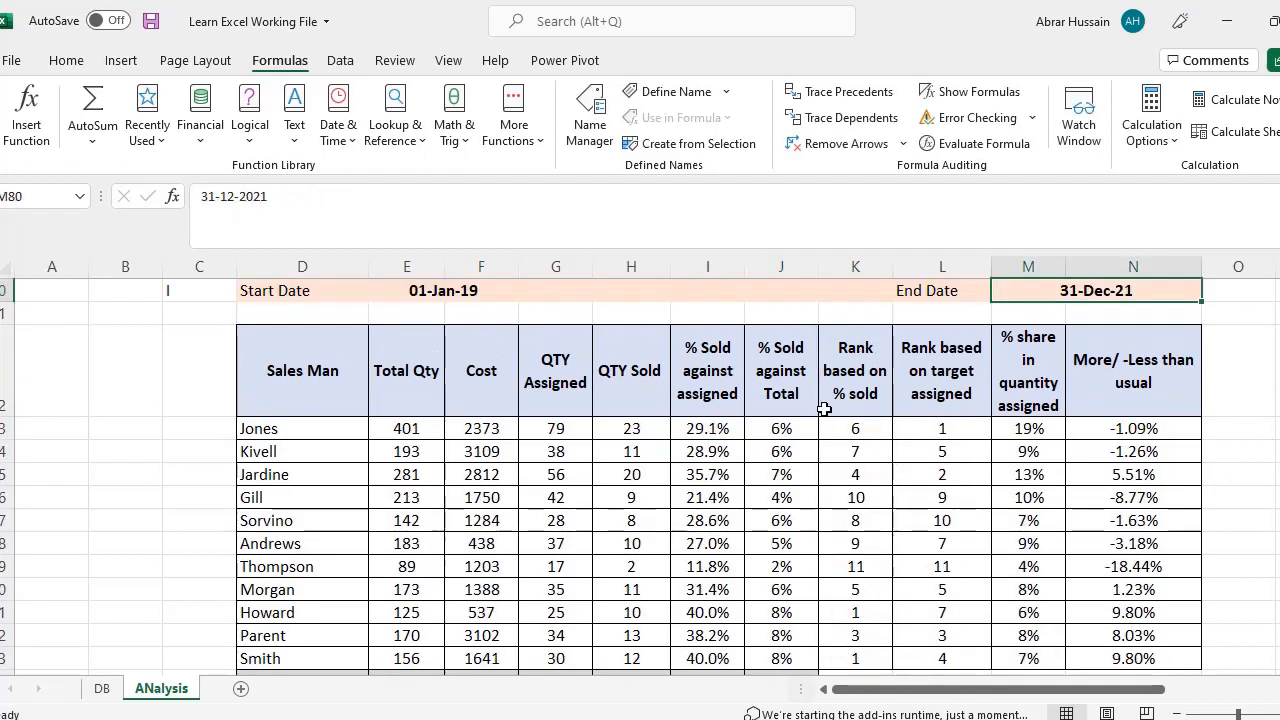
Step: Examine the % Sold against Total and Rank based on % sold columns, including the reference range of K83's RANK formula
click(855, 388)
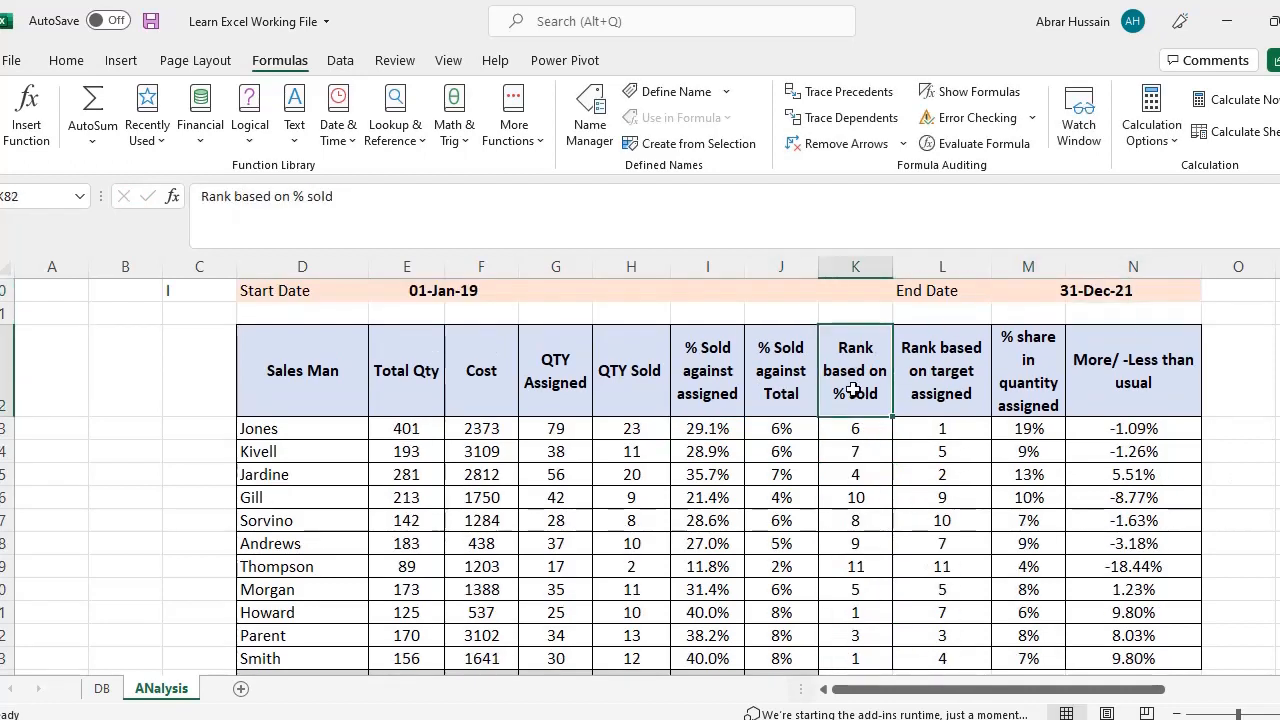
click(773, 370)
double_click(778, 428)
click(768, 356)
click(865, 397)
double_click(855, 428)
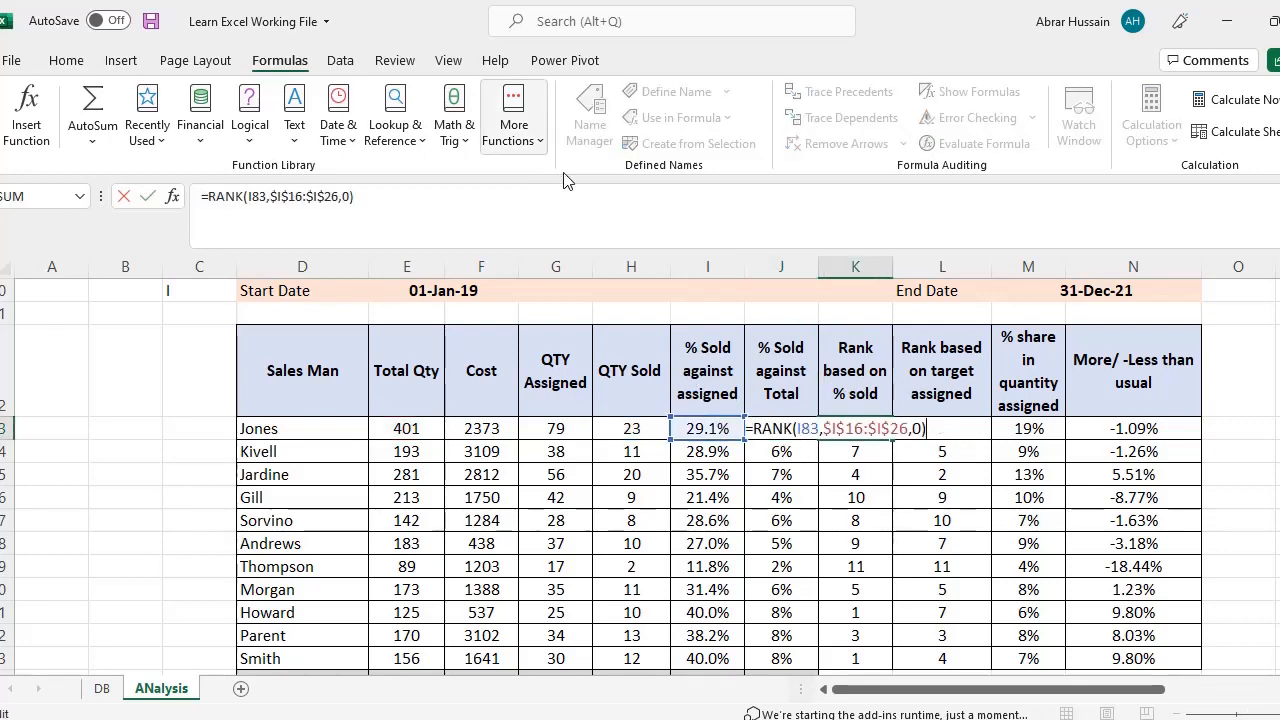
scroll(671, 349, up, 2)
scroll(712, 375, down, 2)
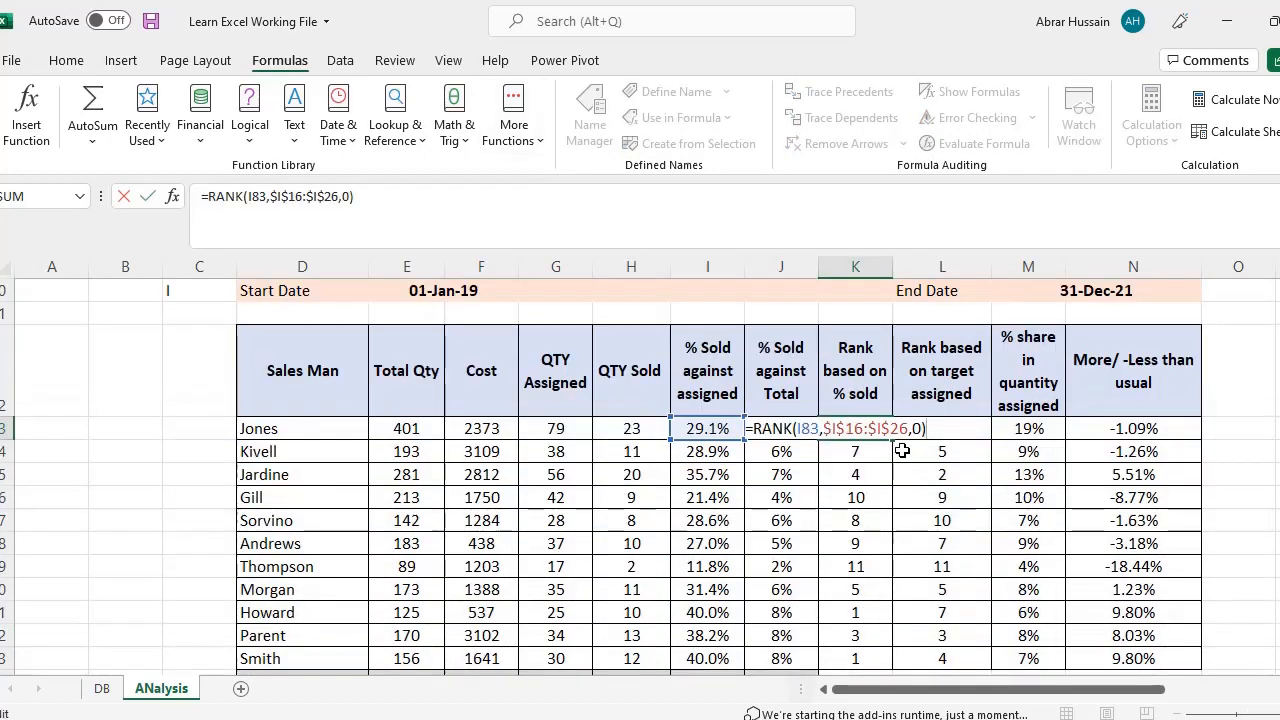
key(Escape)
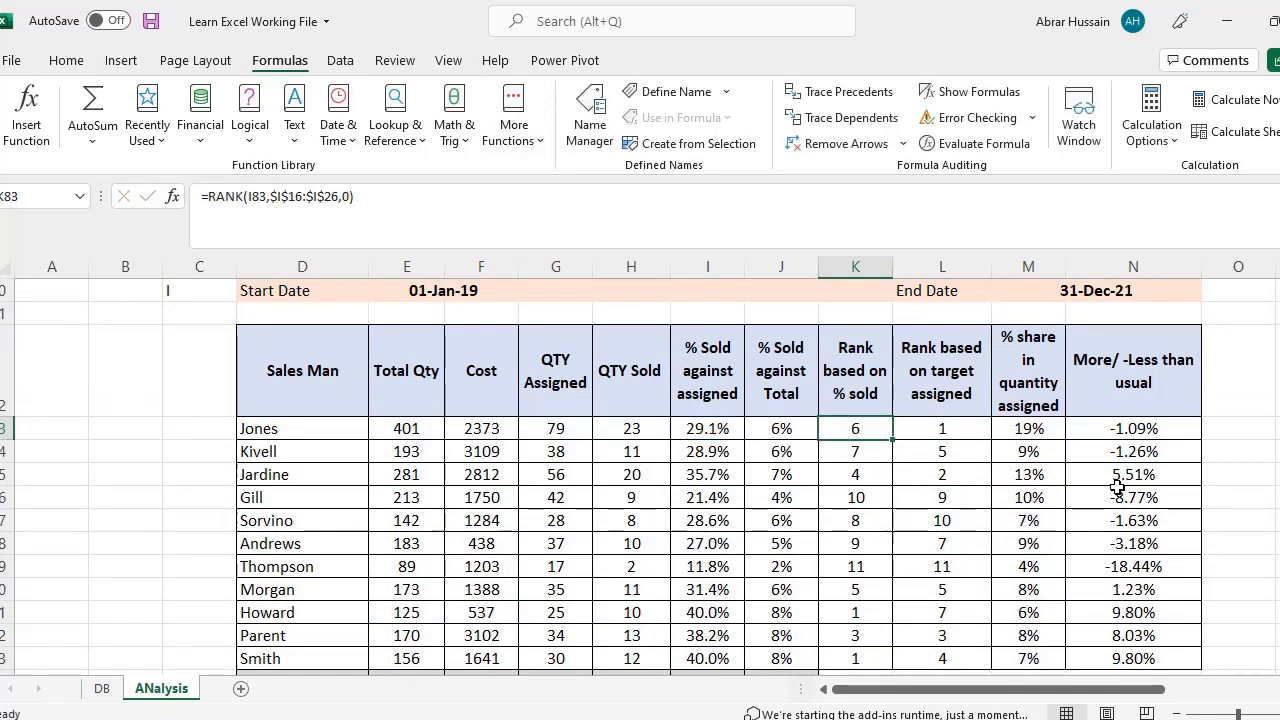
text(=)
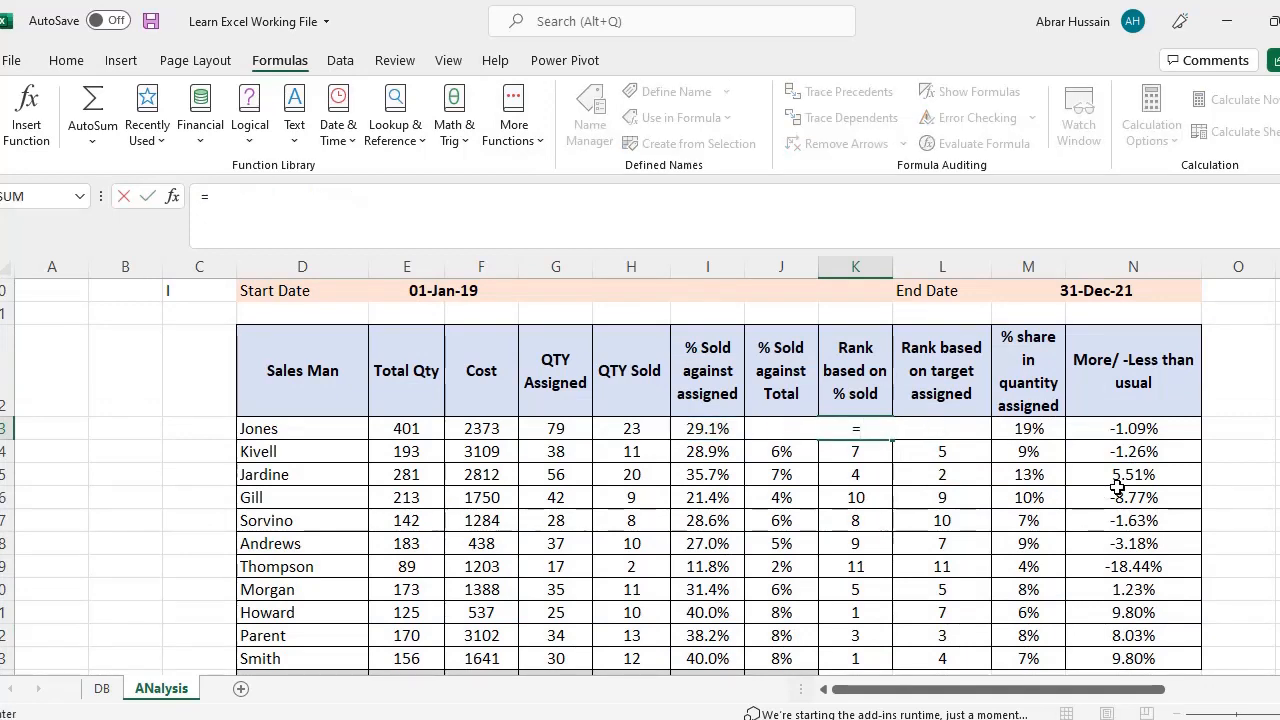
key(Escape)
key(Up)
key(Down)
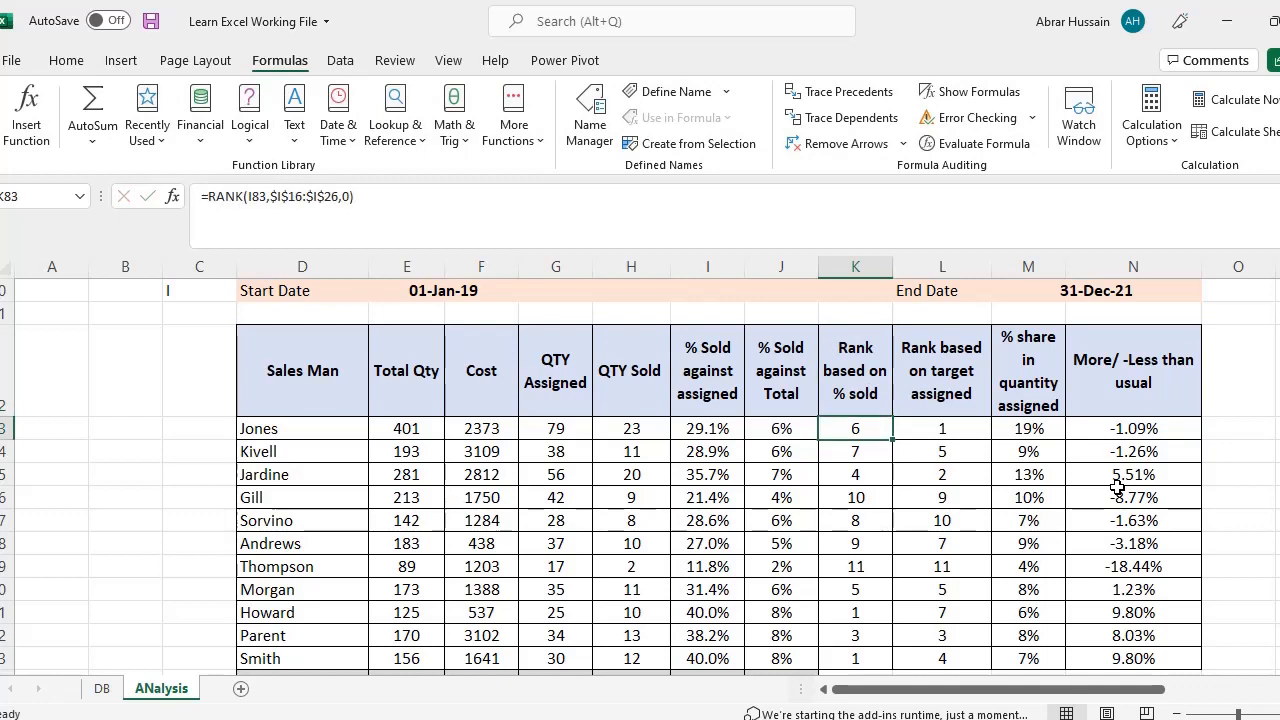
Step: Rewrite the formula in K83 as =RANK(I83,I83:I93,0) to rank within this table's % Sold against assigned values
text(=RANK)
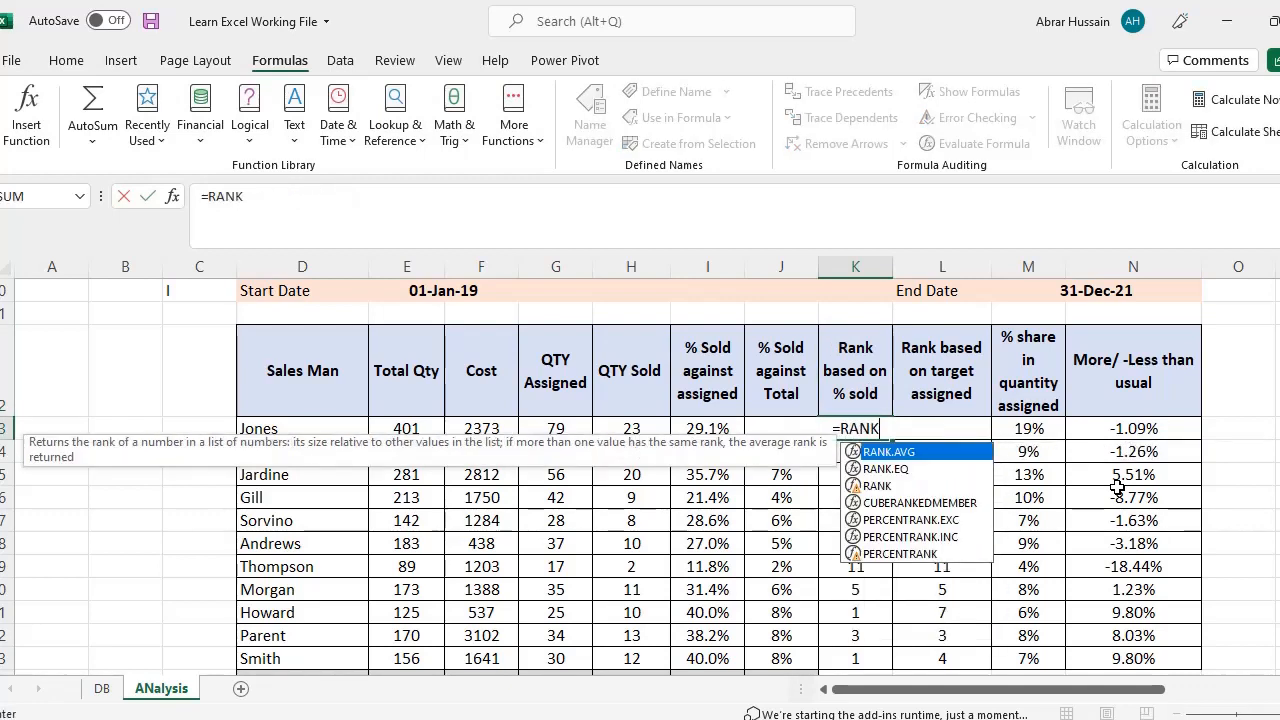
text(()
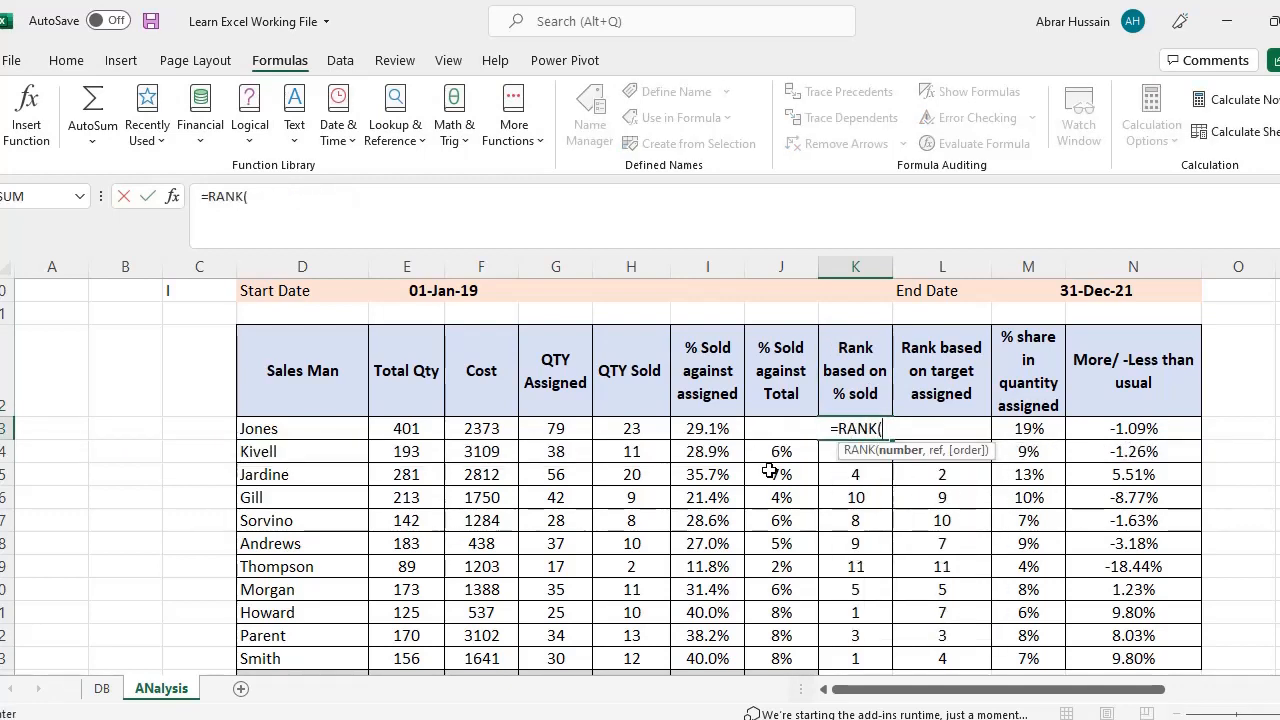
click(707, 432)
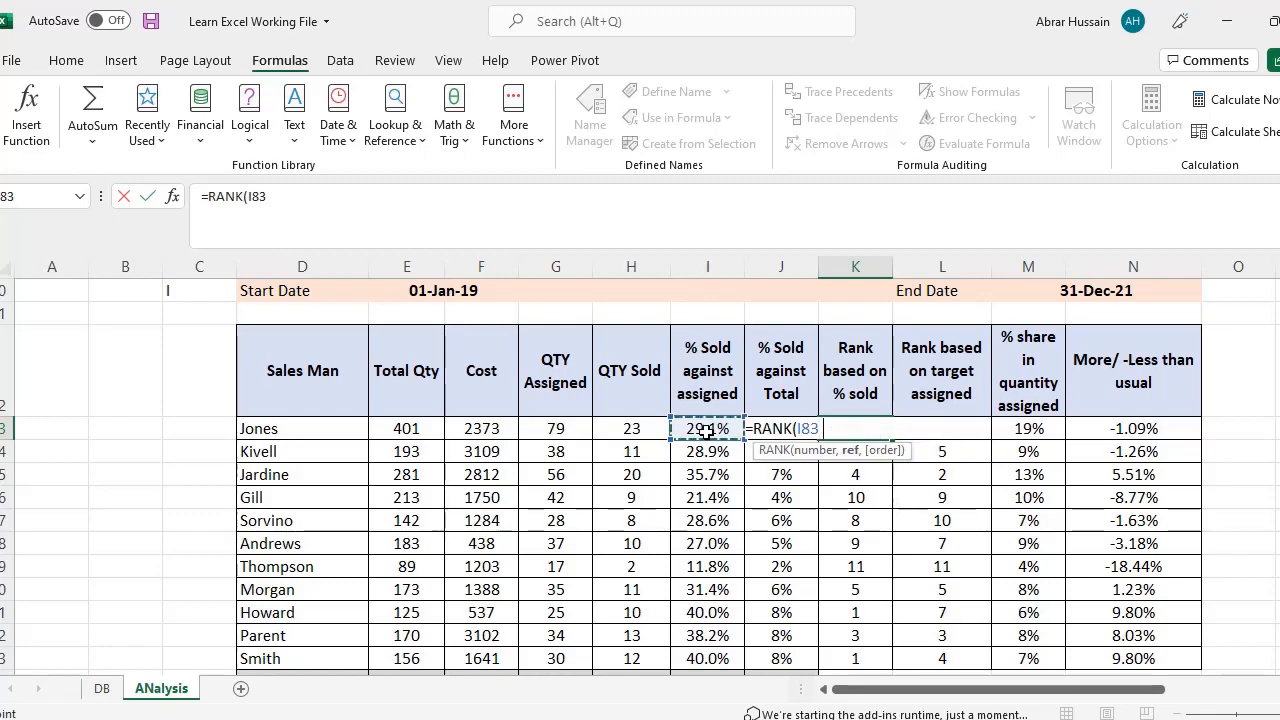
text(,)
click(707, 432)
scroll(683, 520, down, 2)
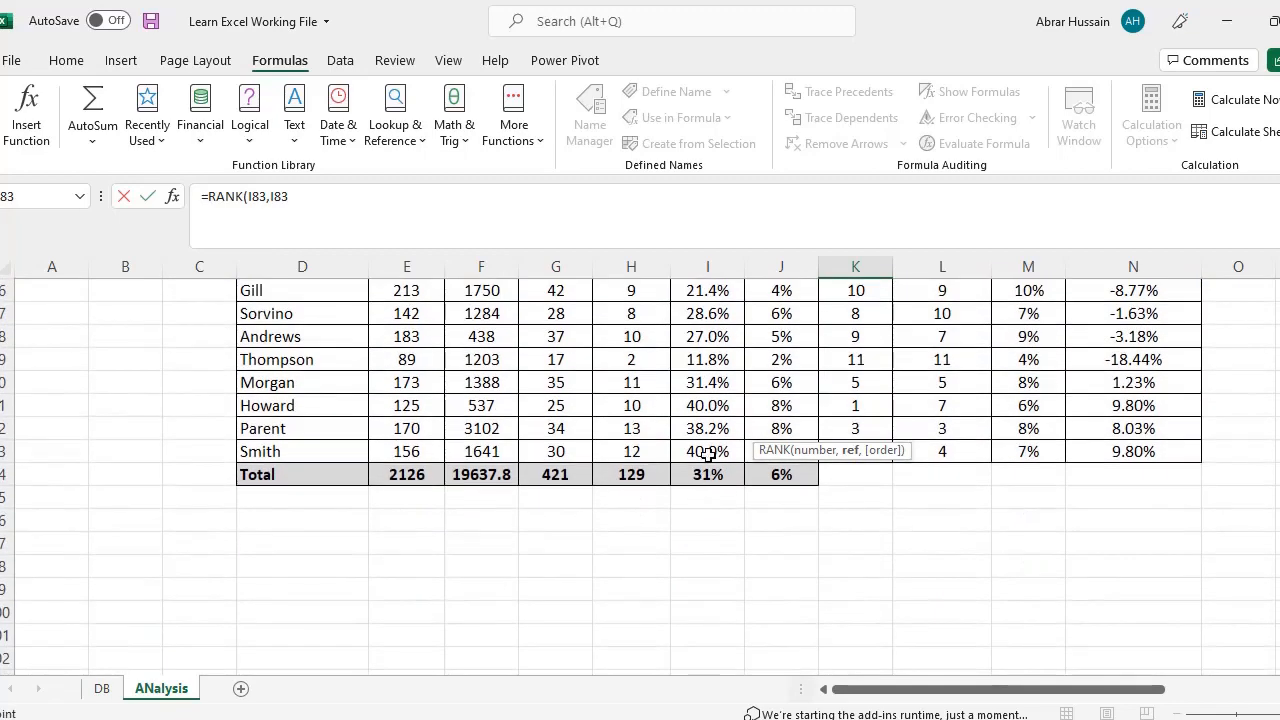
shift+click(705, 451)
scroll(770, 440, up, 2)
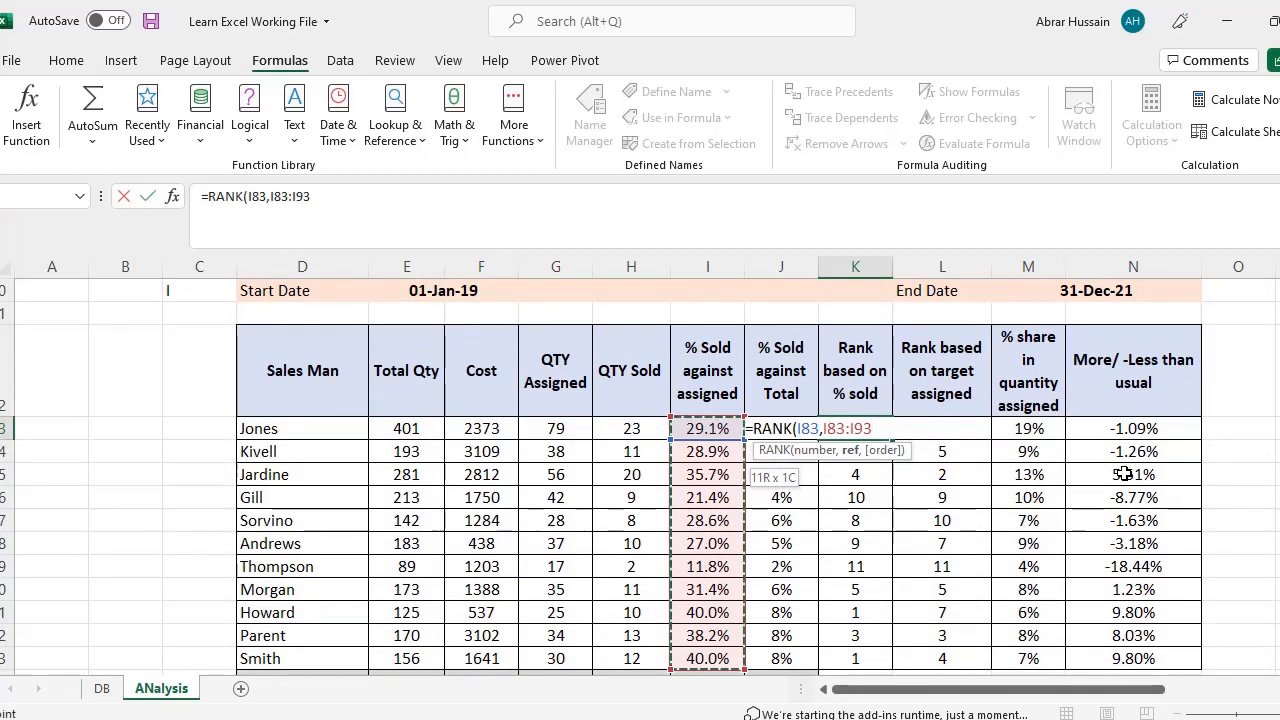
text(,)
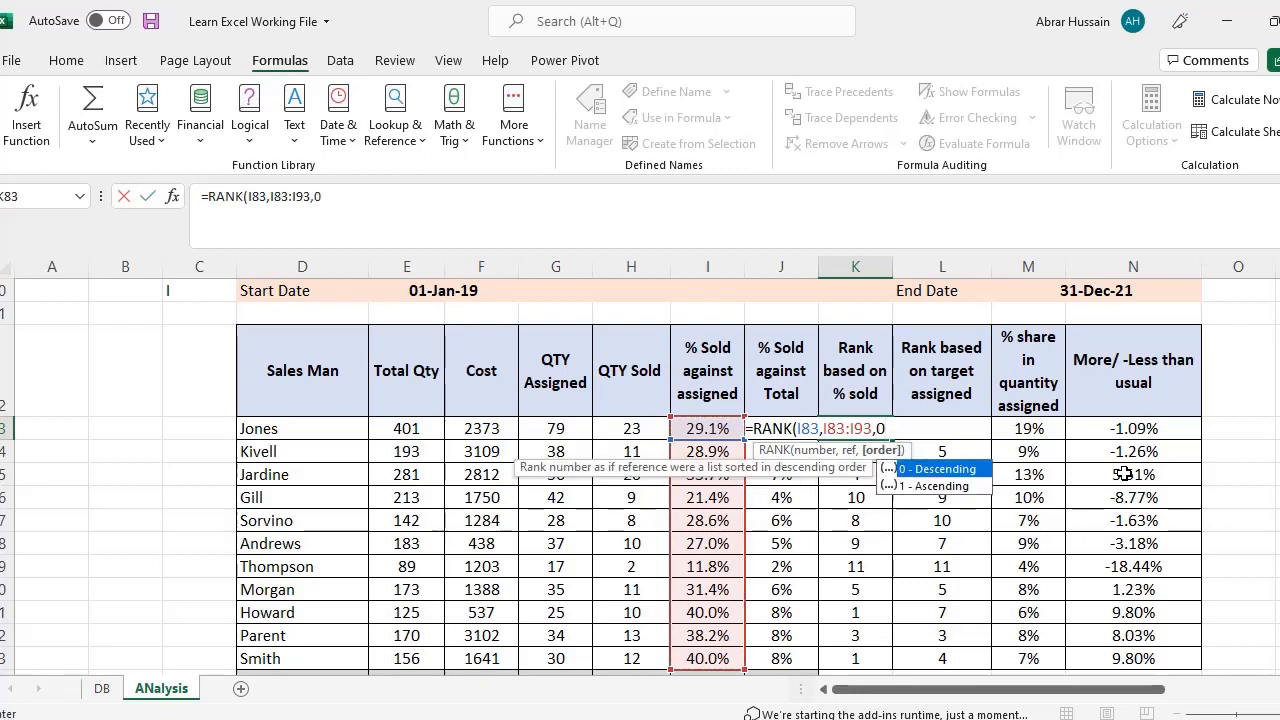
text(0))
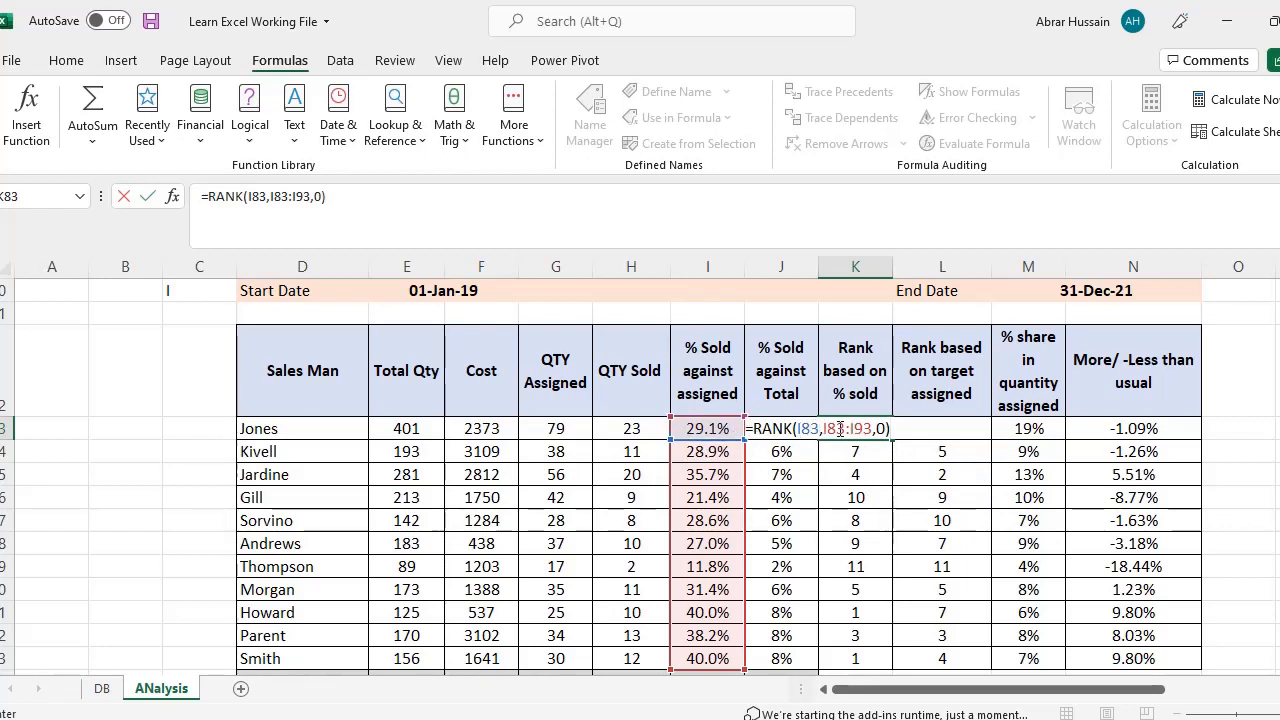
Step: Make the ranking range in K83's formula absolute as $I$83:$I$93 and commit the formula
drag(822, 428, 872, 428)
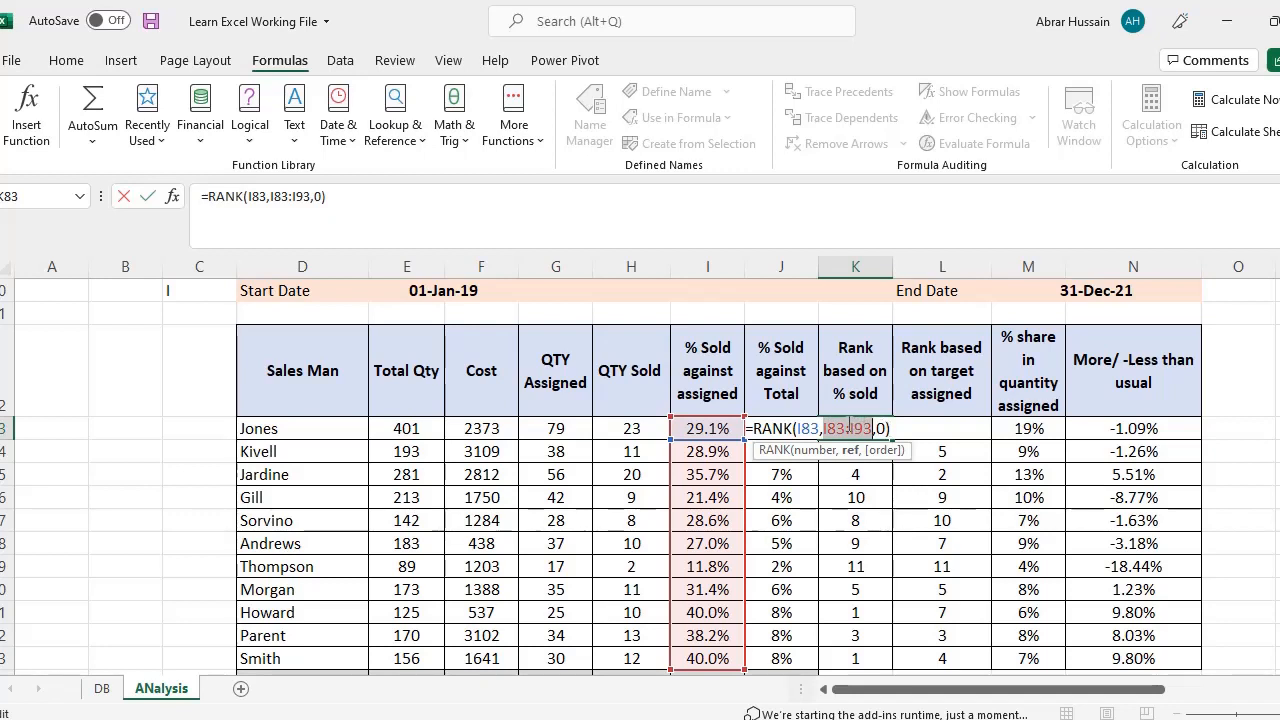
key(F4)
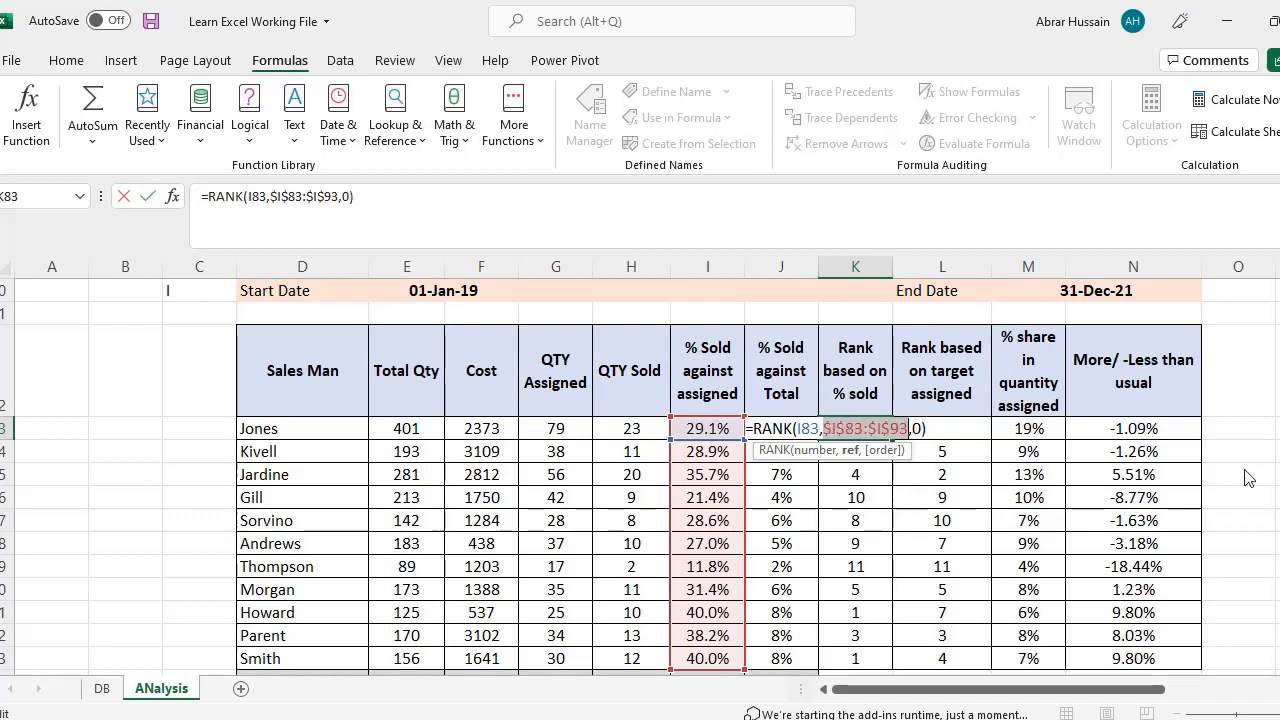
key(Left)
key(Left)
key(Left)
key(Left)
key(Left)
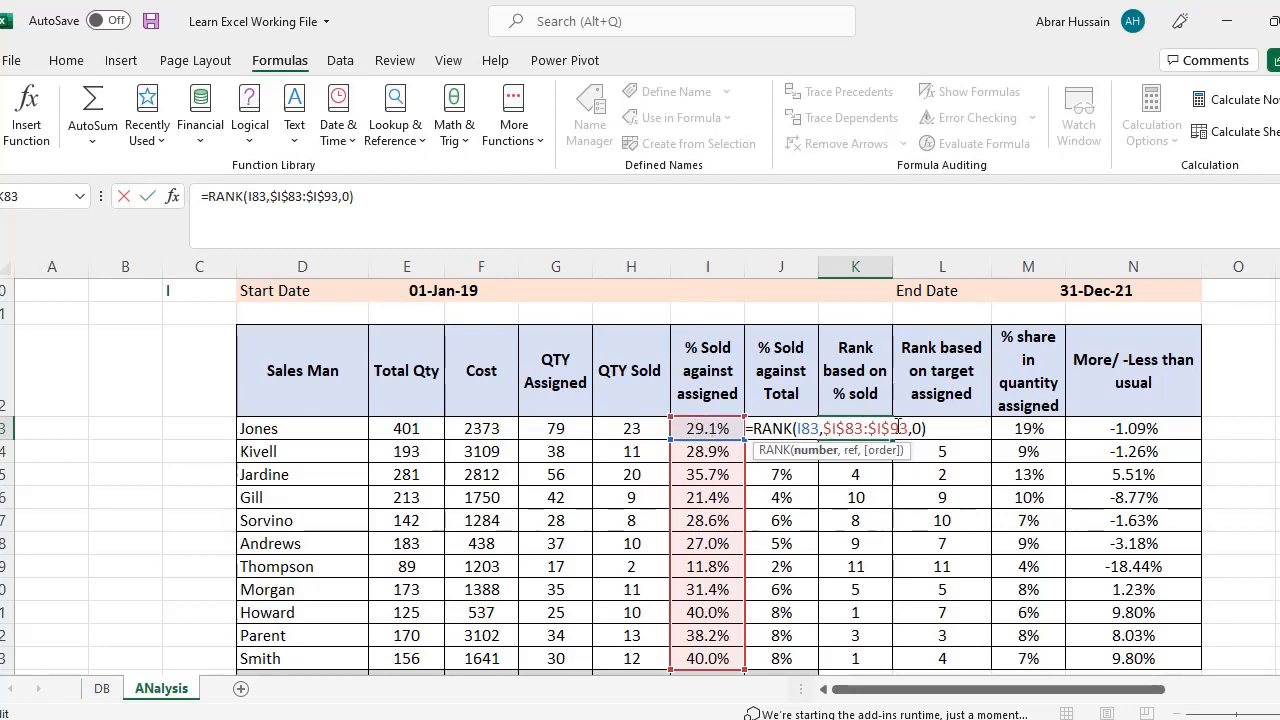
key(ctrl+Return)
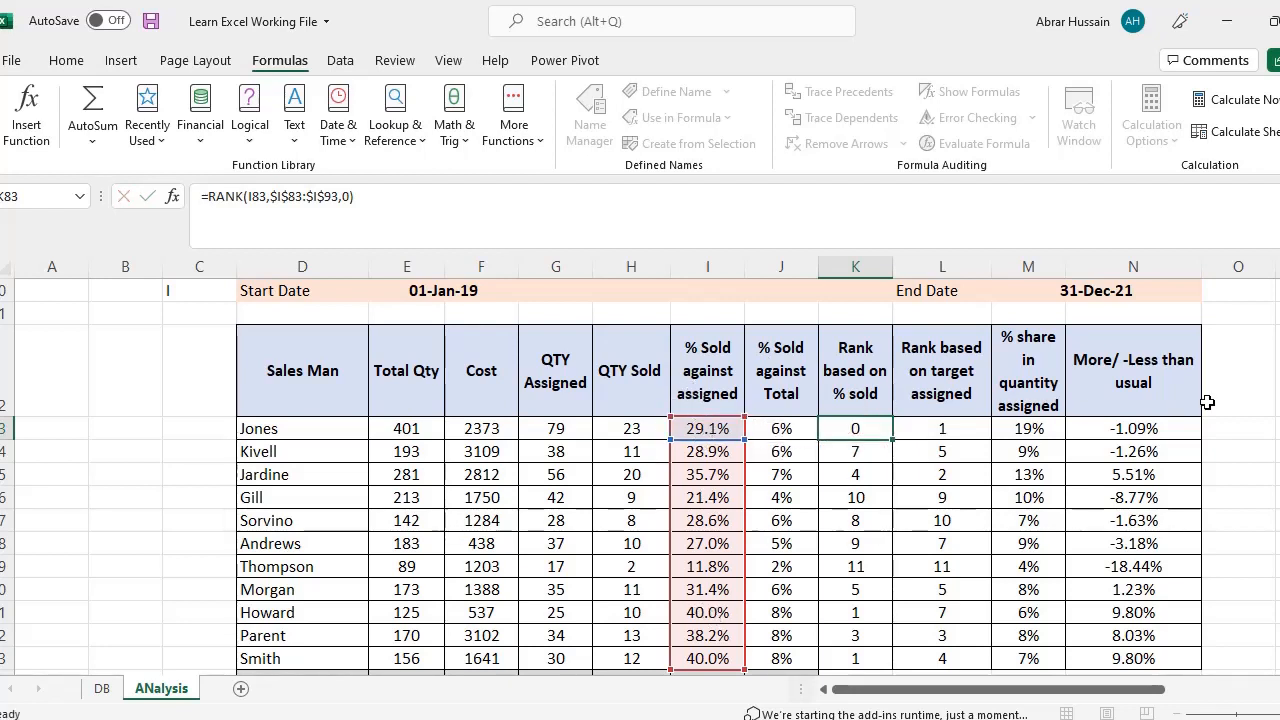
Step: Copy K83's RANK formula down the Rank based on % sold column
key(ctrl+c)
key(ctrl+shift+Down)
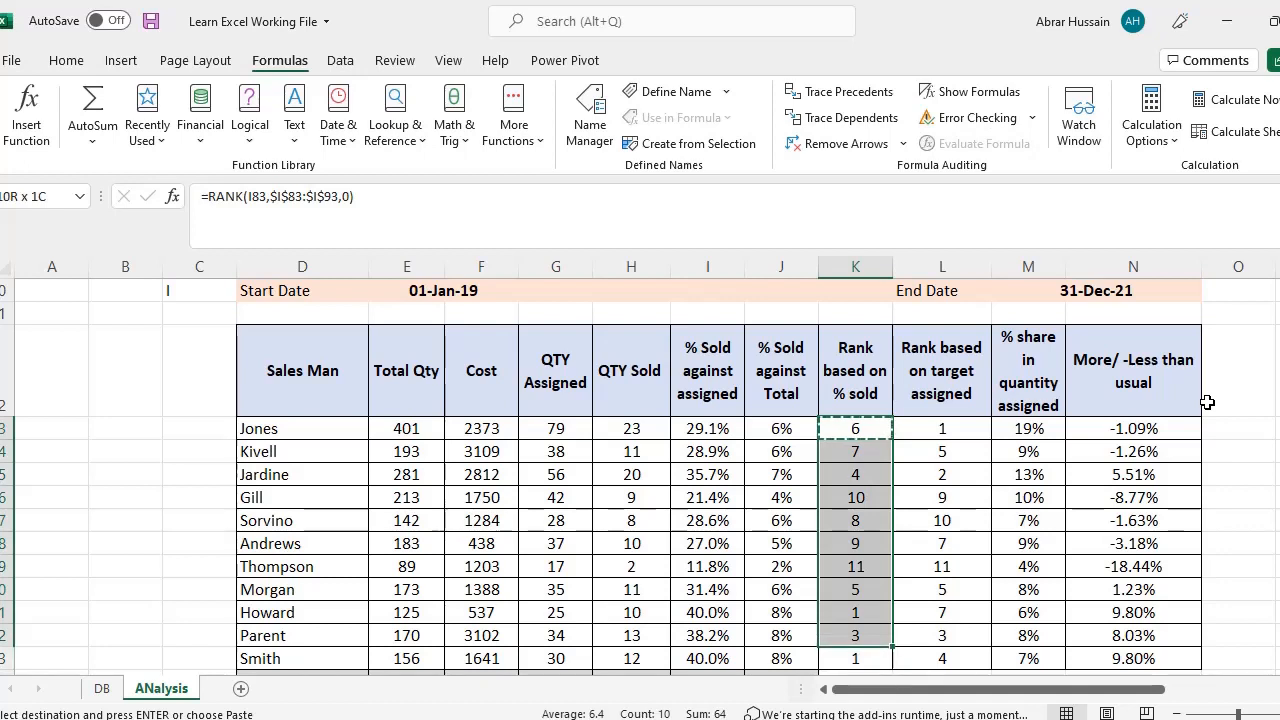
key(ctrl+v)
key(Down)
key(F2)
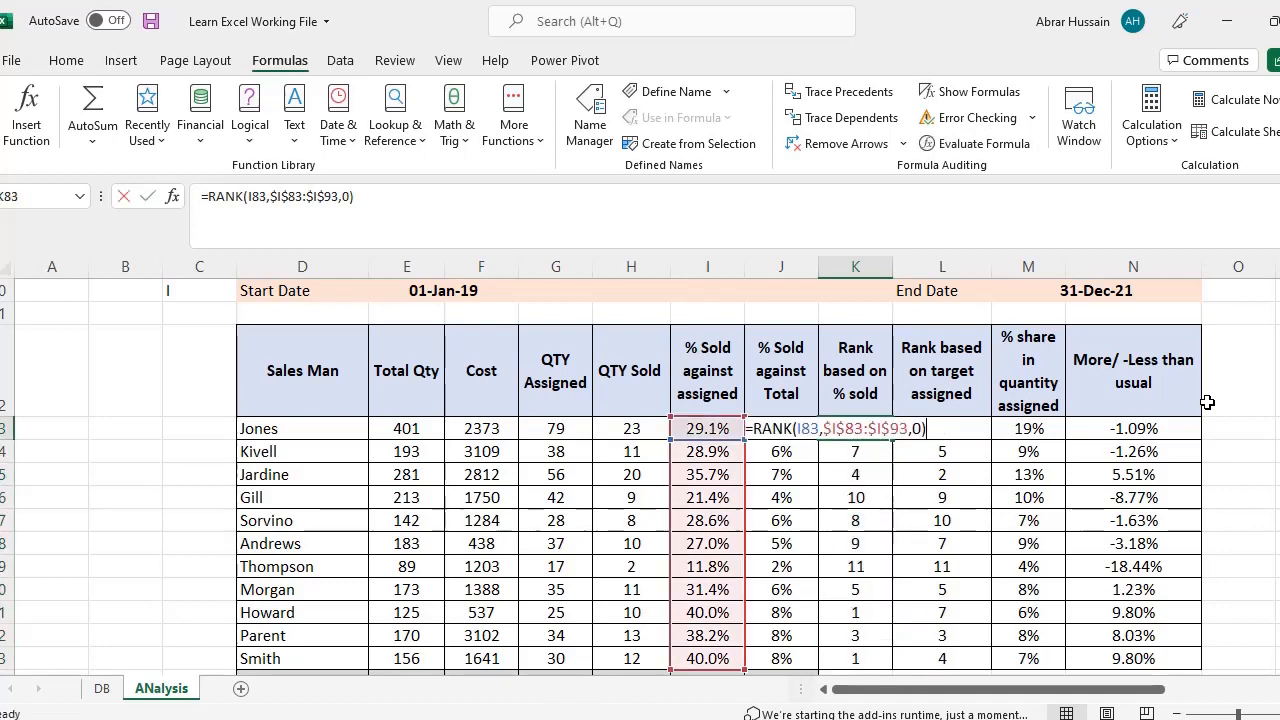
key(Escape)
Step: Check the copied RANK formulas below K83 and the End Date cell above the table
key(Down)
key(Down)
key(Down)
key(Up)
key(Up)
key(Up)
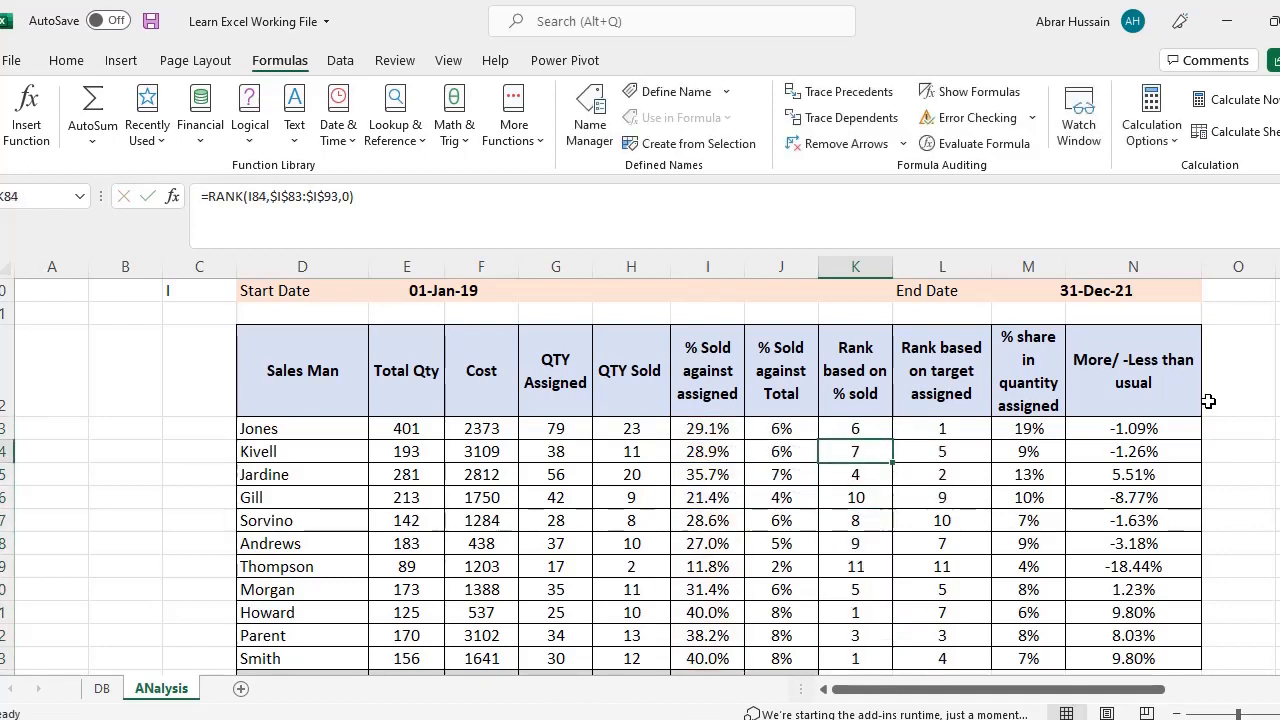
key(Up)
key(Up)
key(Up)
key(Up)
key(Right)
key(Right)
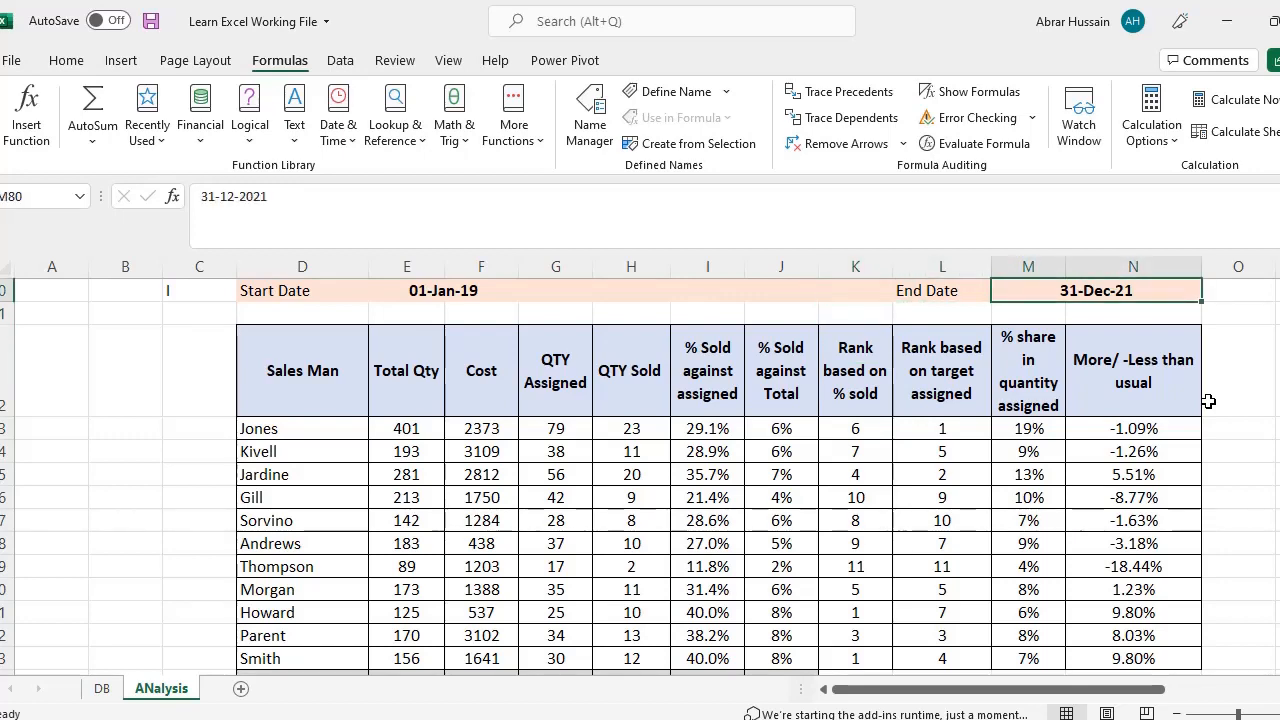
Step: Clear the Rank based on target assigned and % share in quantity assigned columns from the date-based table
click(945, 388)
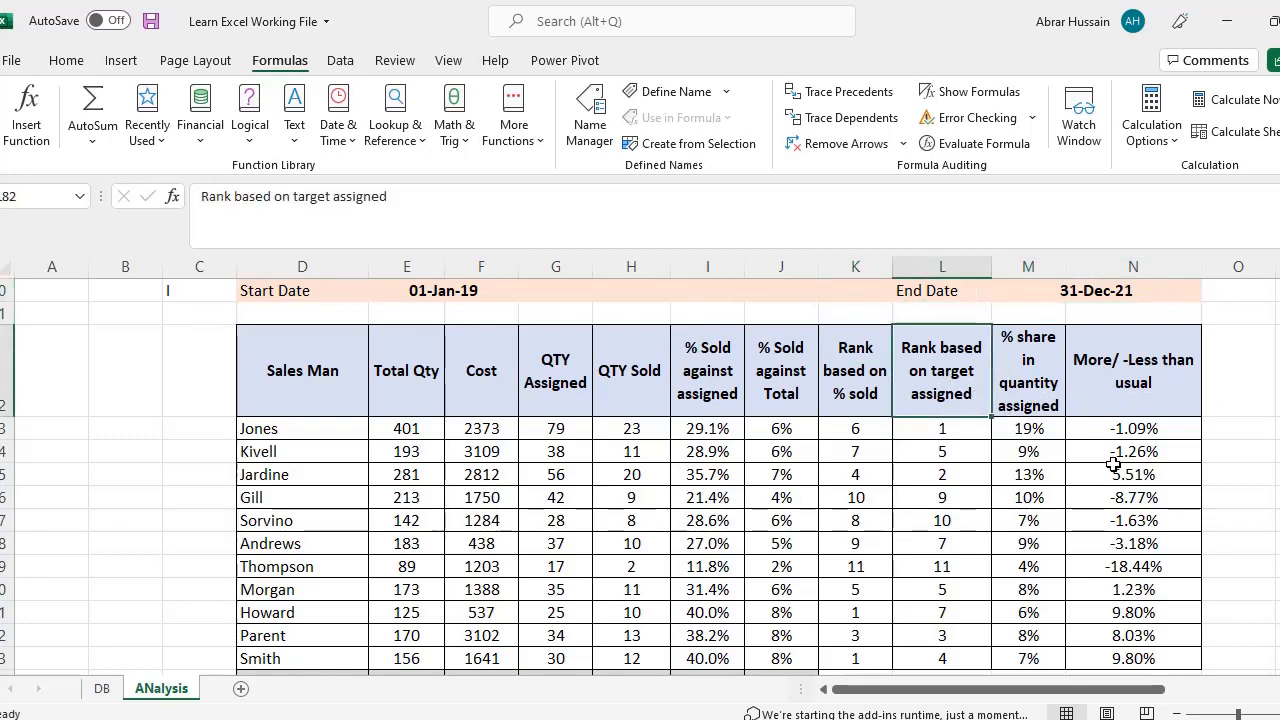
scroll(1113, 463, down, 2)
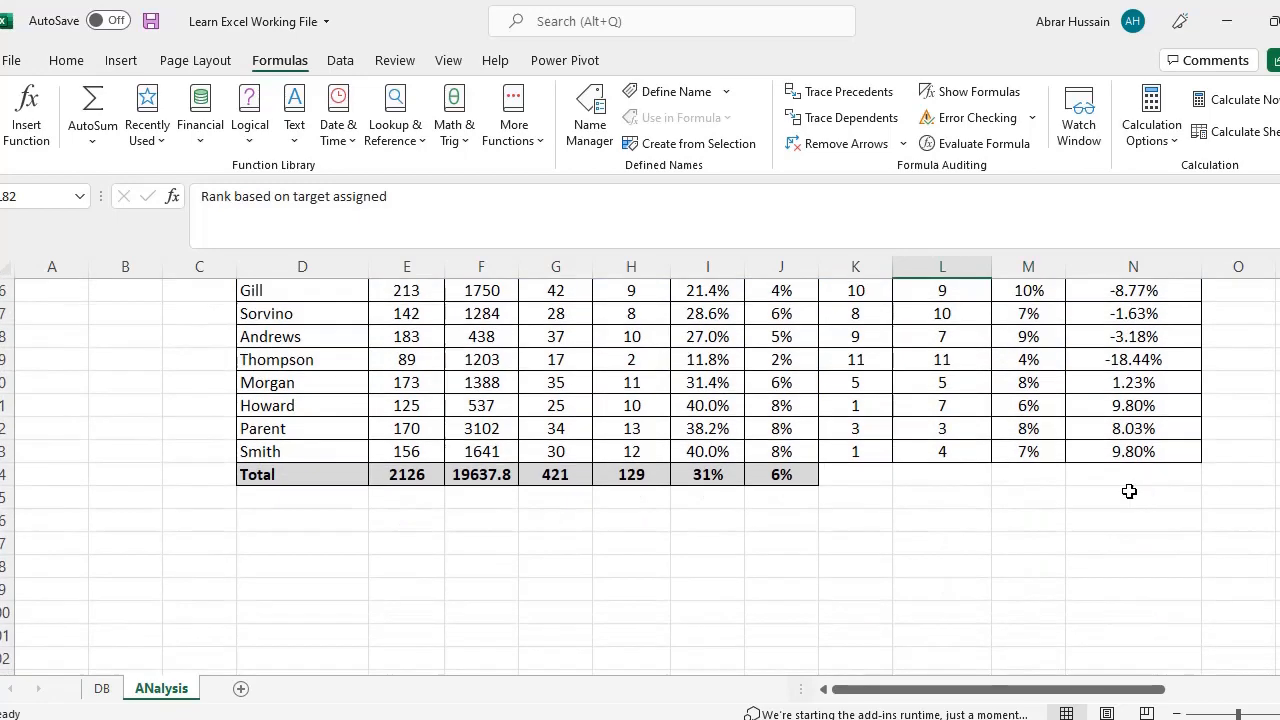
shift+click(1028, 460)
key(Delete)
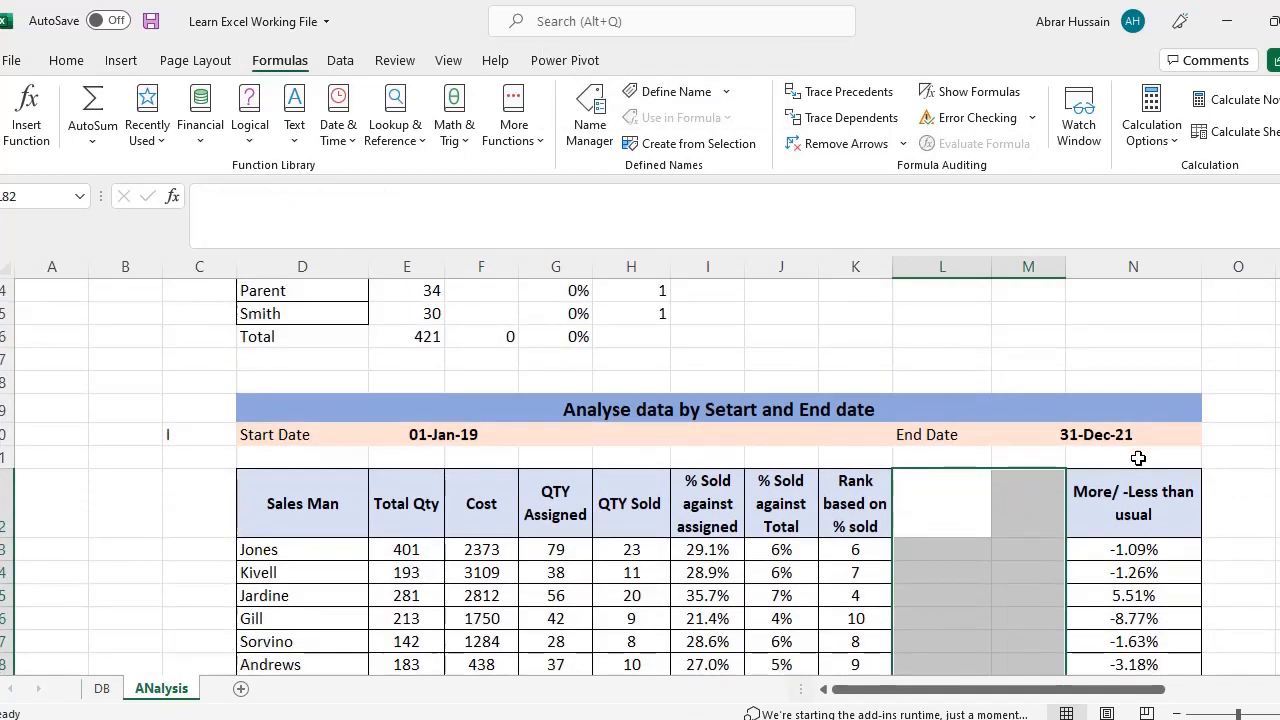
Step: Move the More/ -Less than usual column into column L, directly beside Rank based on % sold
drag(1120, 495, 1162, 521)
key(ctrl+x)
key(Left)
key(Left)
key(ctrl+v)
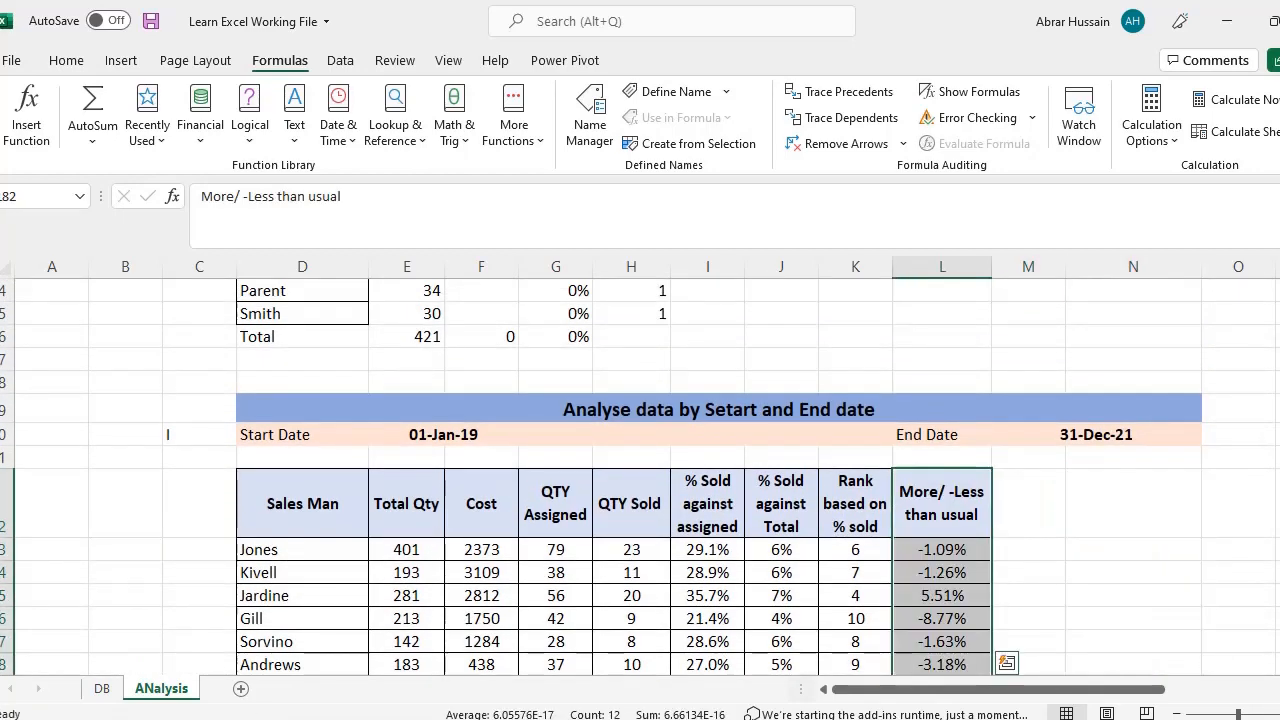
Step: Review the Start Date and End Date cells and the By Sales Man table above
click(444, 434)
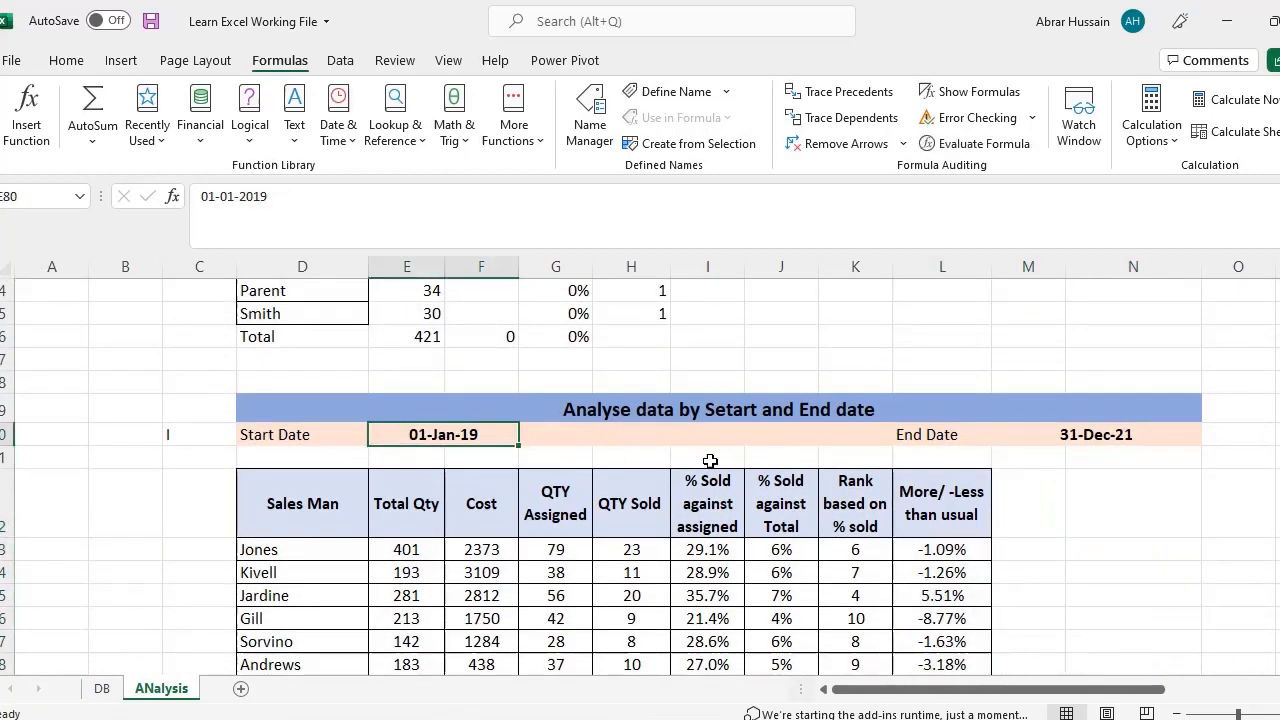
click(1080, 434)
click(469, 434)
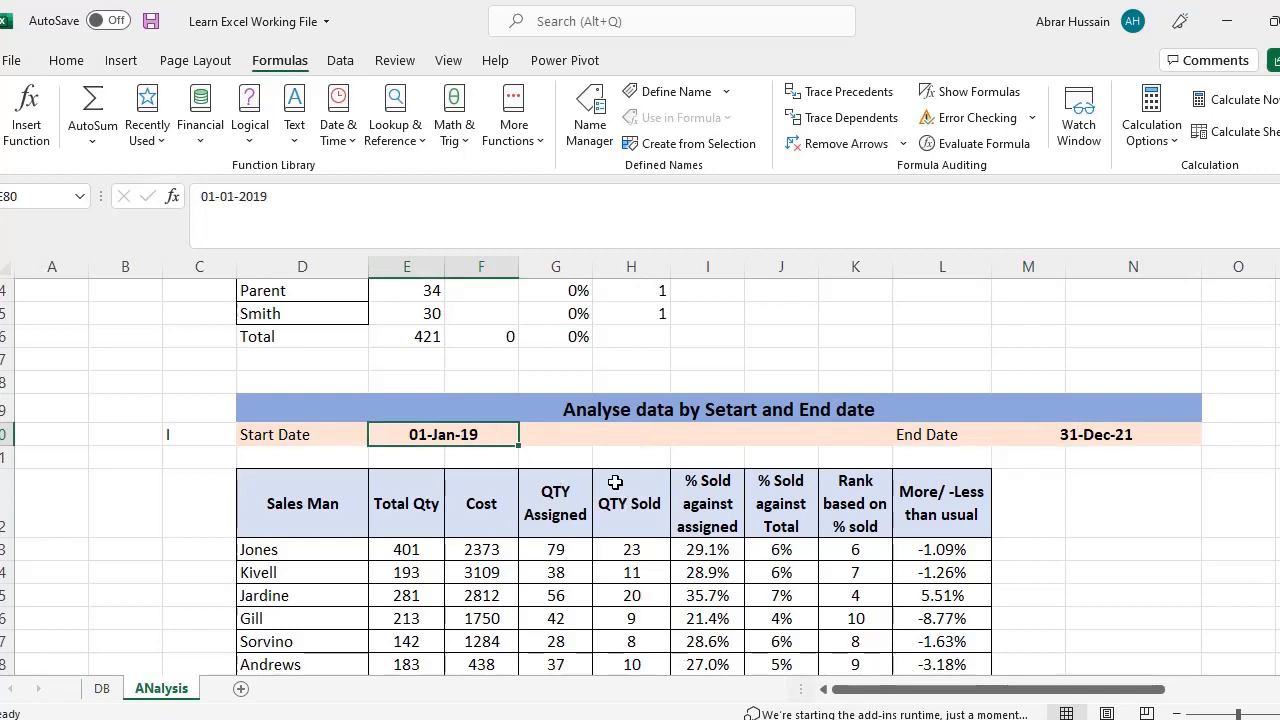
scroll(492, 368, up, 4)
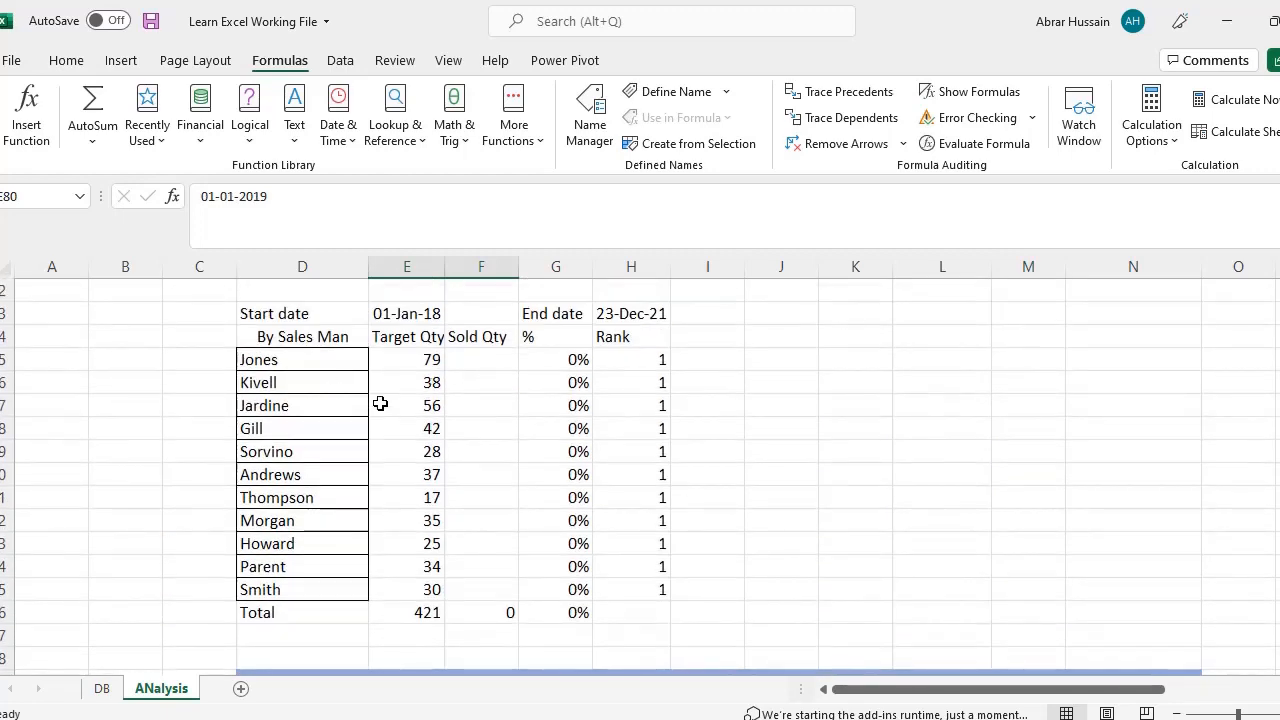
scroll(511, 458, down, 5)
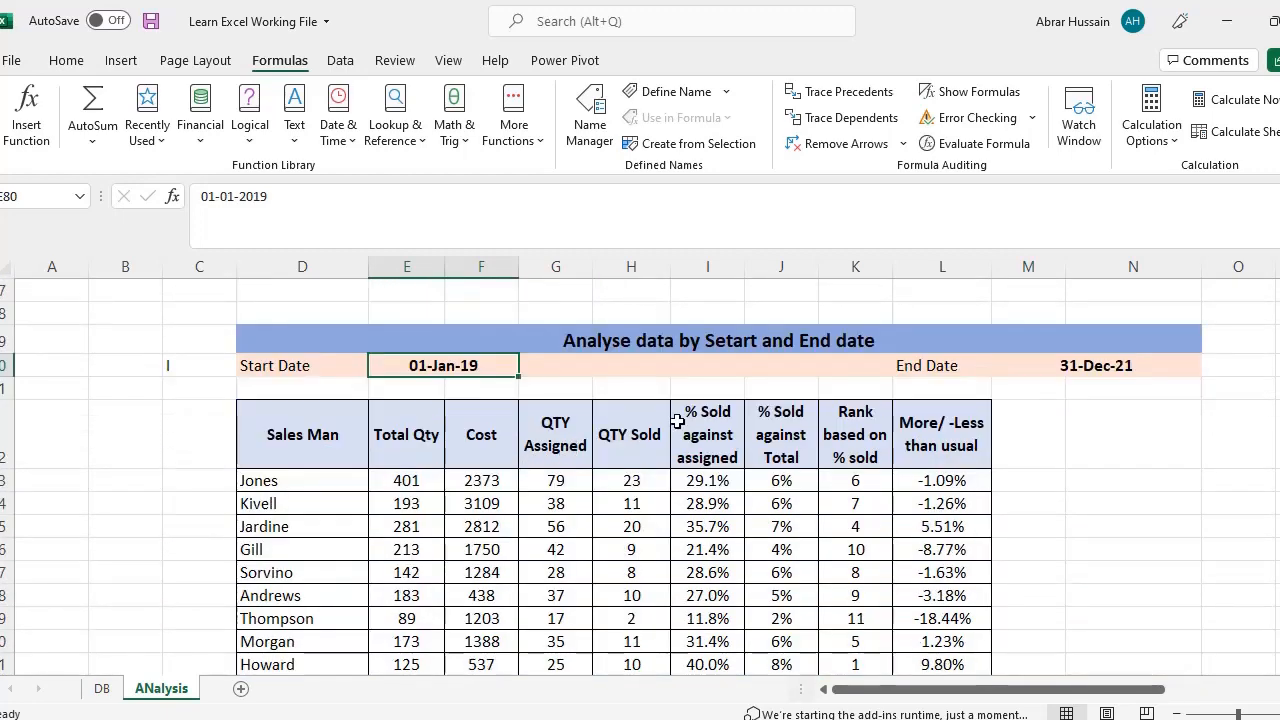
Step: Inspect the More/ -Less than usual formula in L83 and the cells it references
click(925, 428)
scroll(1134, 497, down, 1)
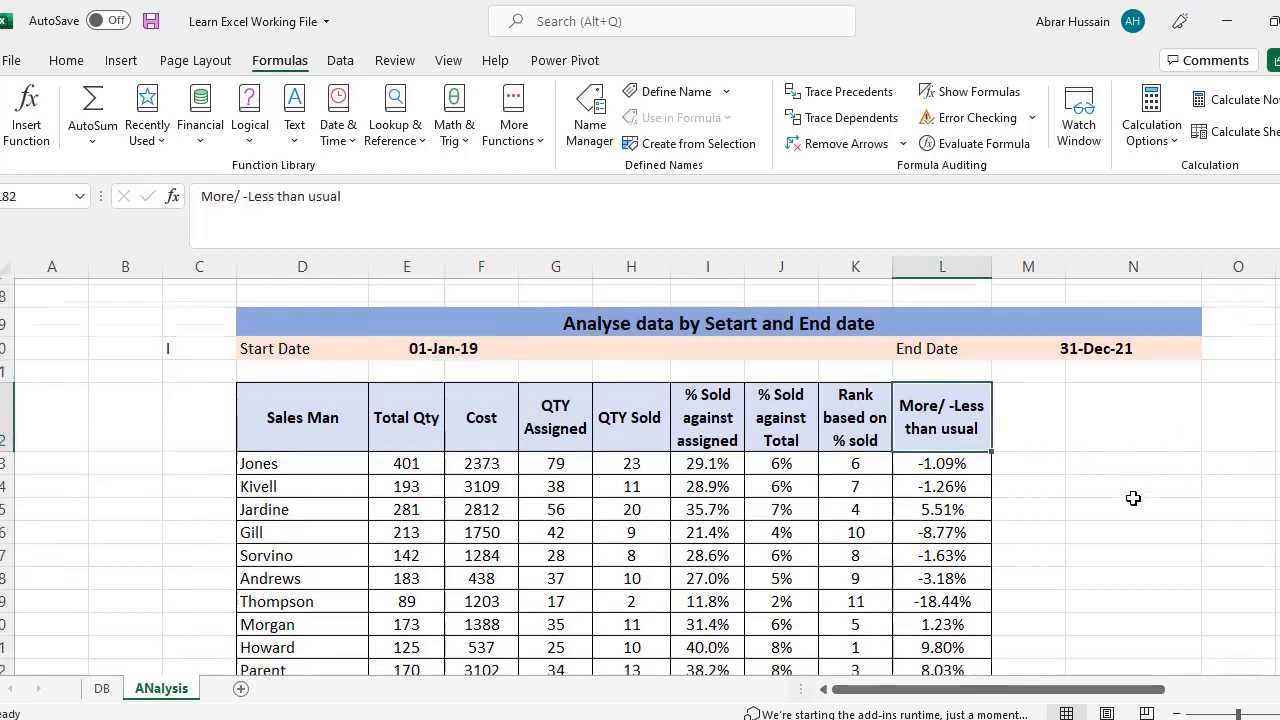
click(985, 406)
double_click(987, 407)
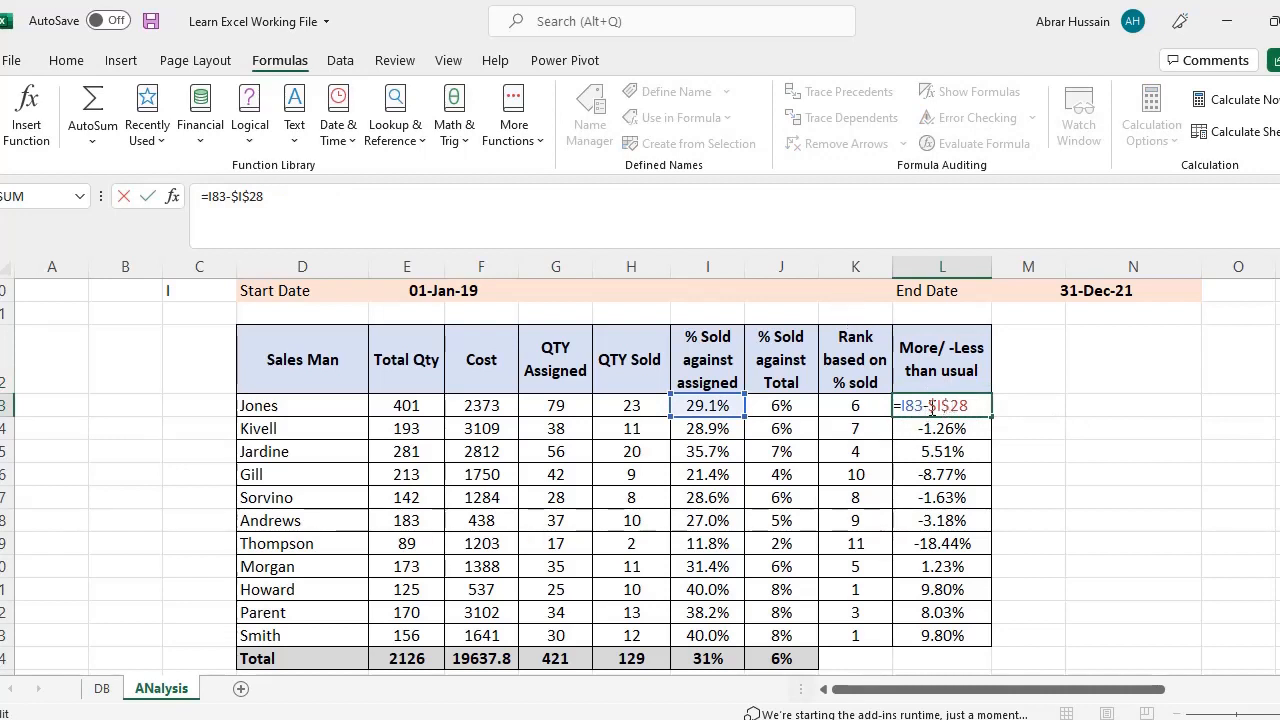
key(Escape)
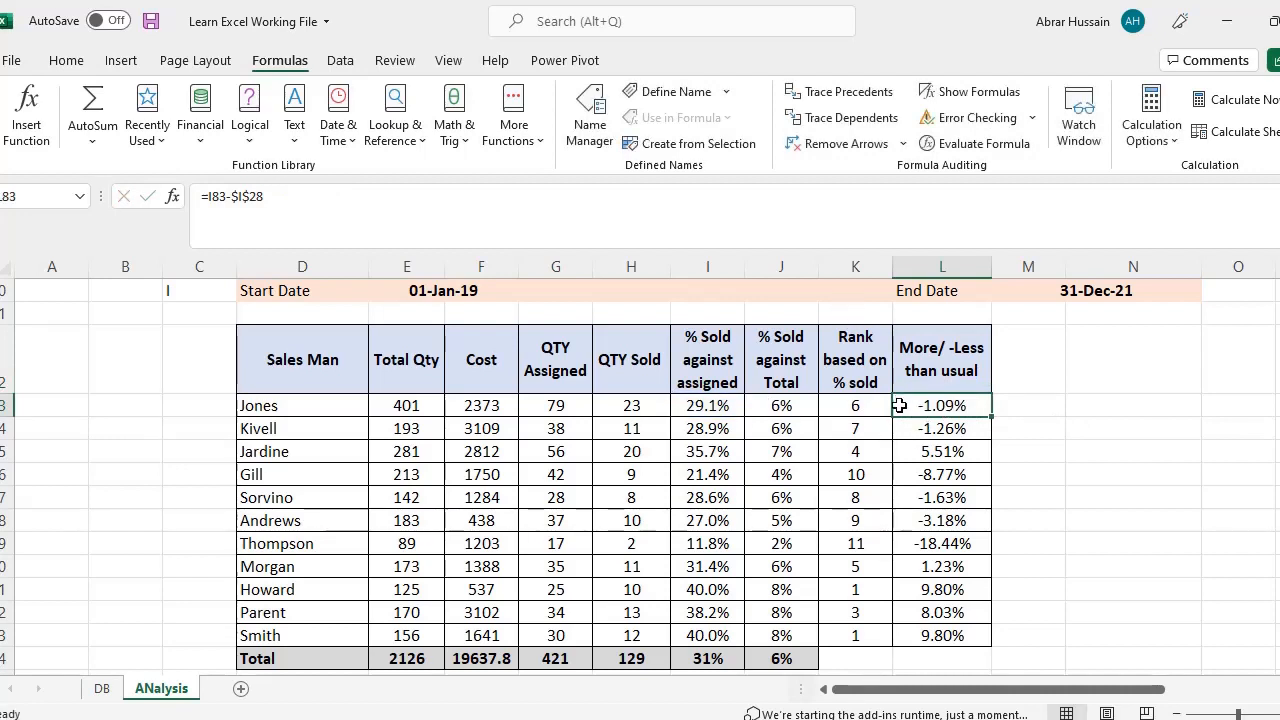
click(695, 412)
double_click(946, 410)
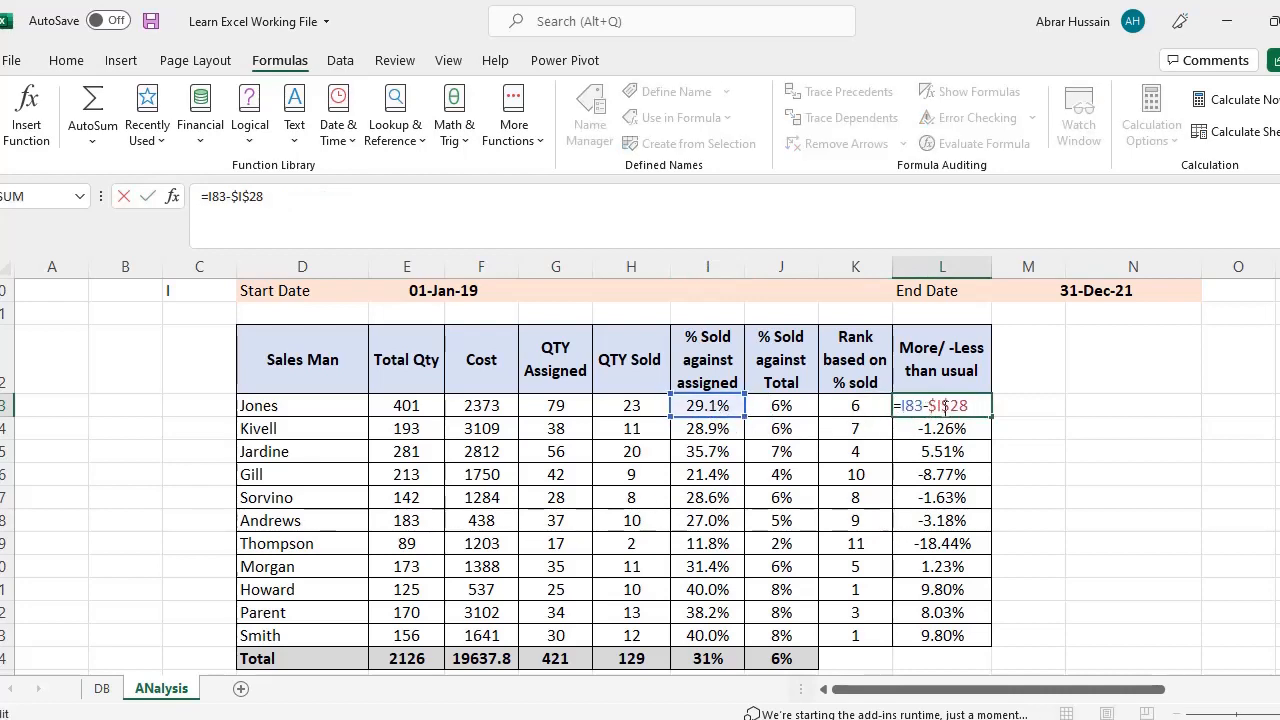
key(Escape)
scroll(730, 534, down, 1)
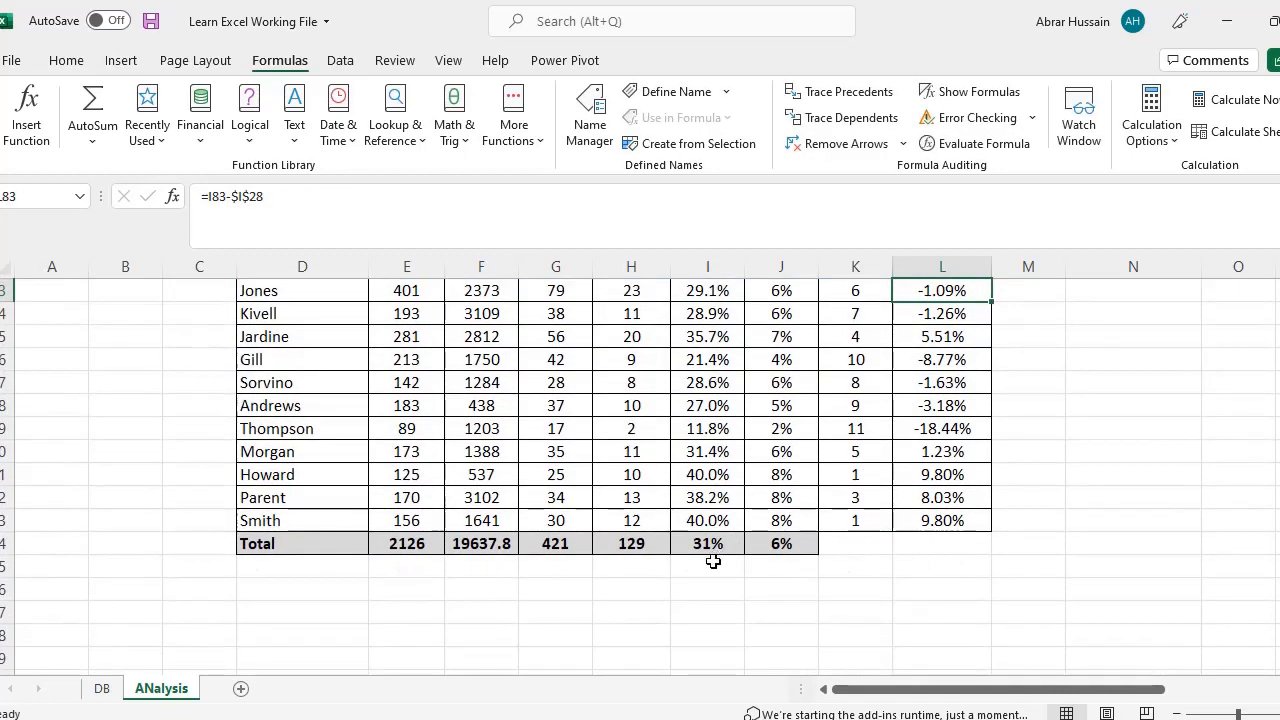
Step: Enter =AVERAGE(I83:I93) in I95, below the % Sold against assigned total, and check its range
click(710, 565)
text(=Average()
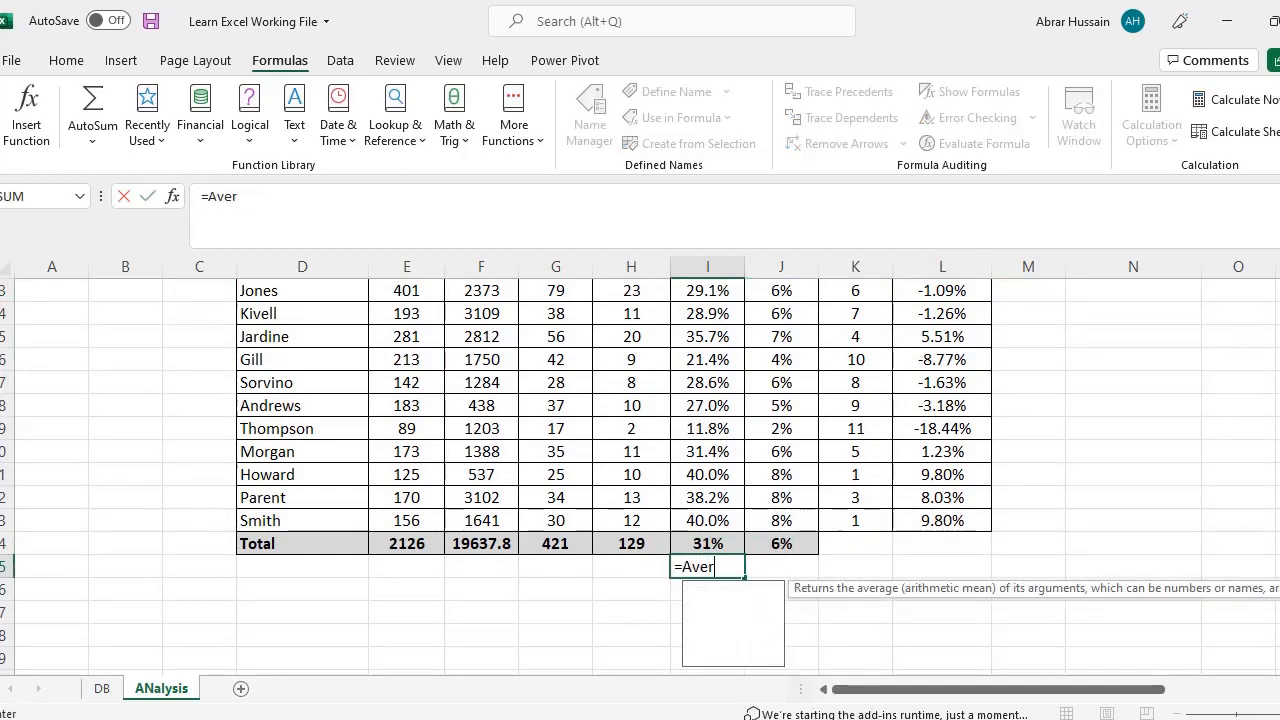
key(Up)
key(Up)
key(Up)
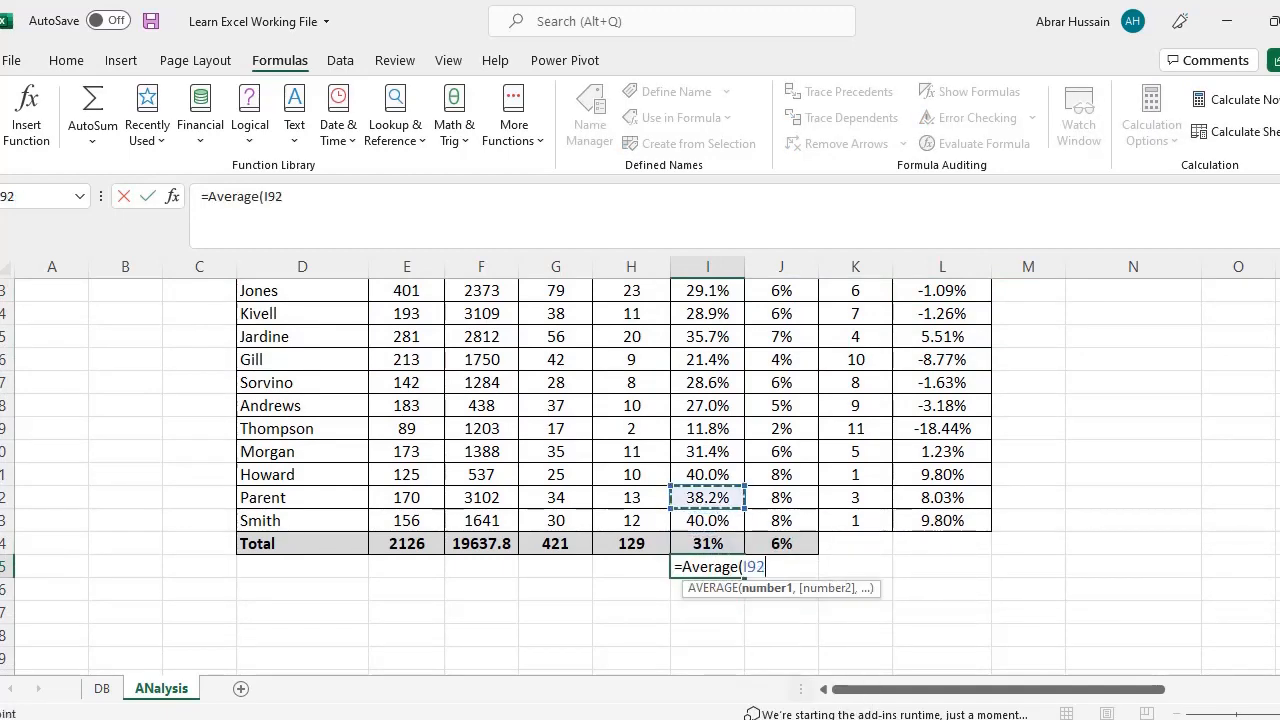
key(Down)
key(shift+Up)
key(shift+Up)
key(shift+Up)
key(shift+Up)
key(shift+Up)
key(shift+Up)
key(shift+Up)
key(shift+Up)
key(shift+Up)
key(shift+Up)
text())
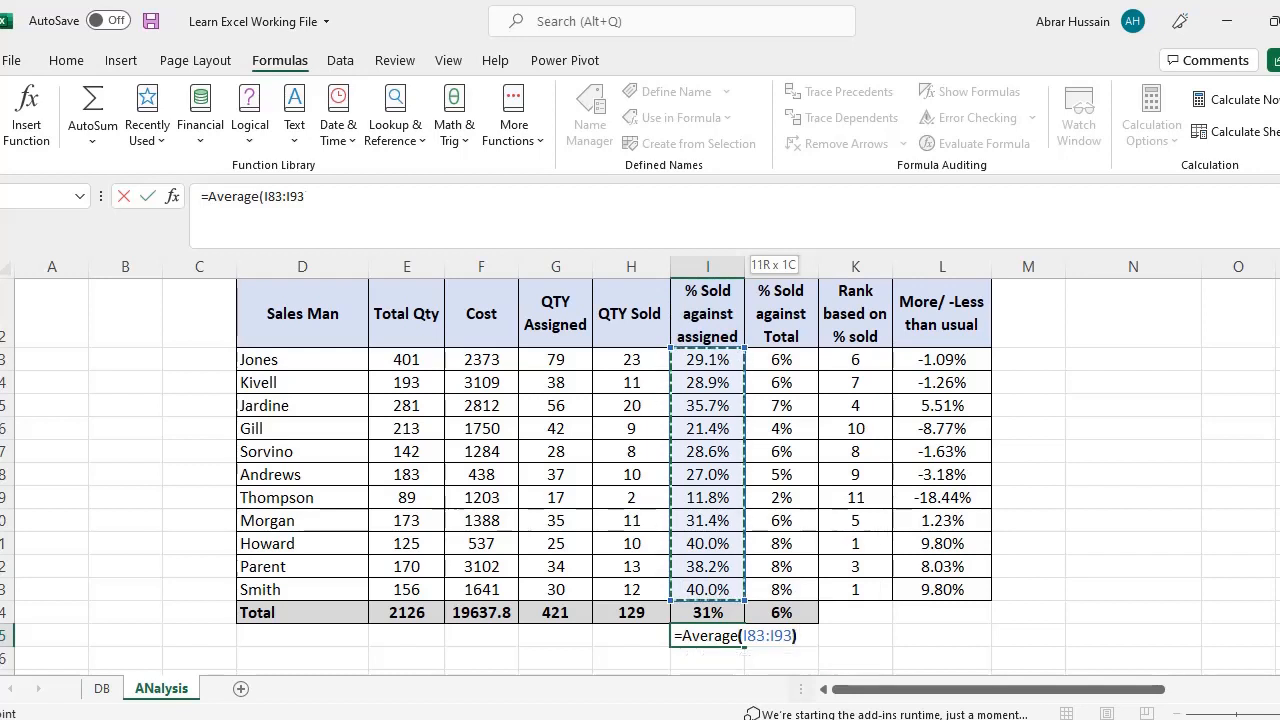
key(Return)
key(Up)
key(F2)
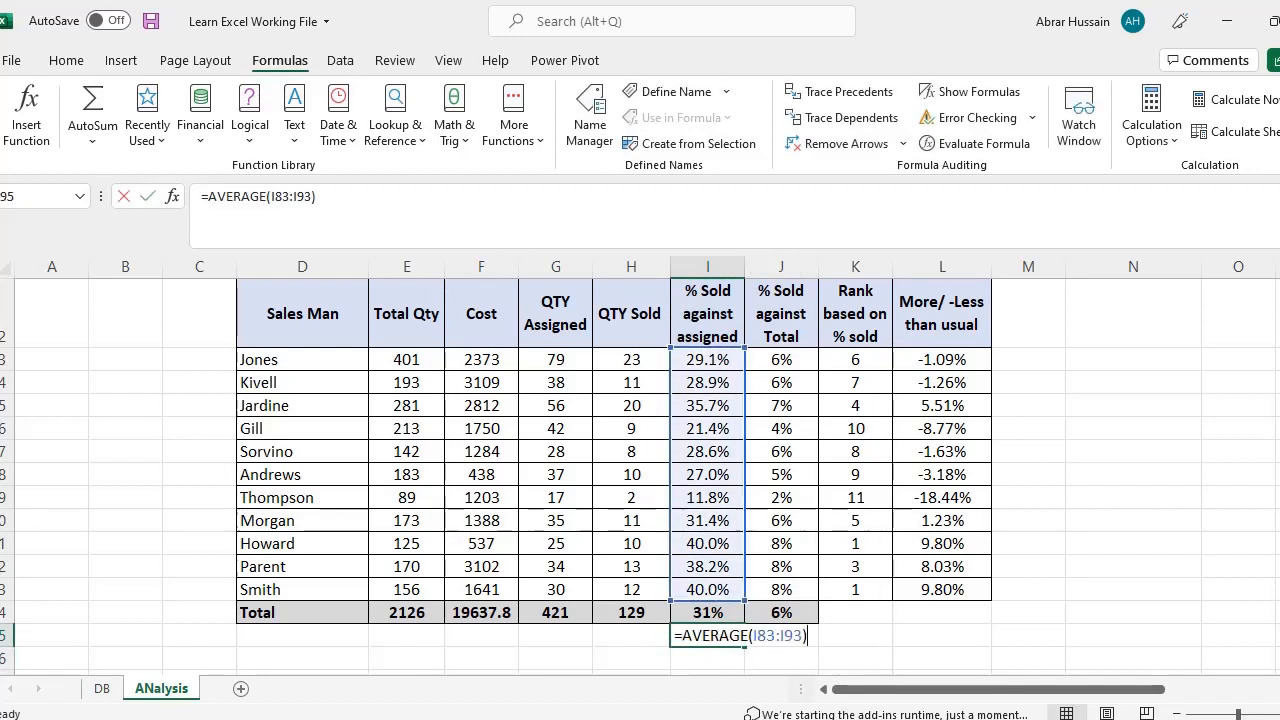
key(Escape)
Step: Change the More/ -Less than usual formula in L83 to =I83-$I$95
click(948, 359)
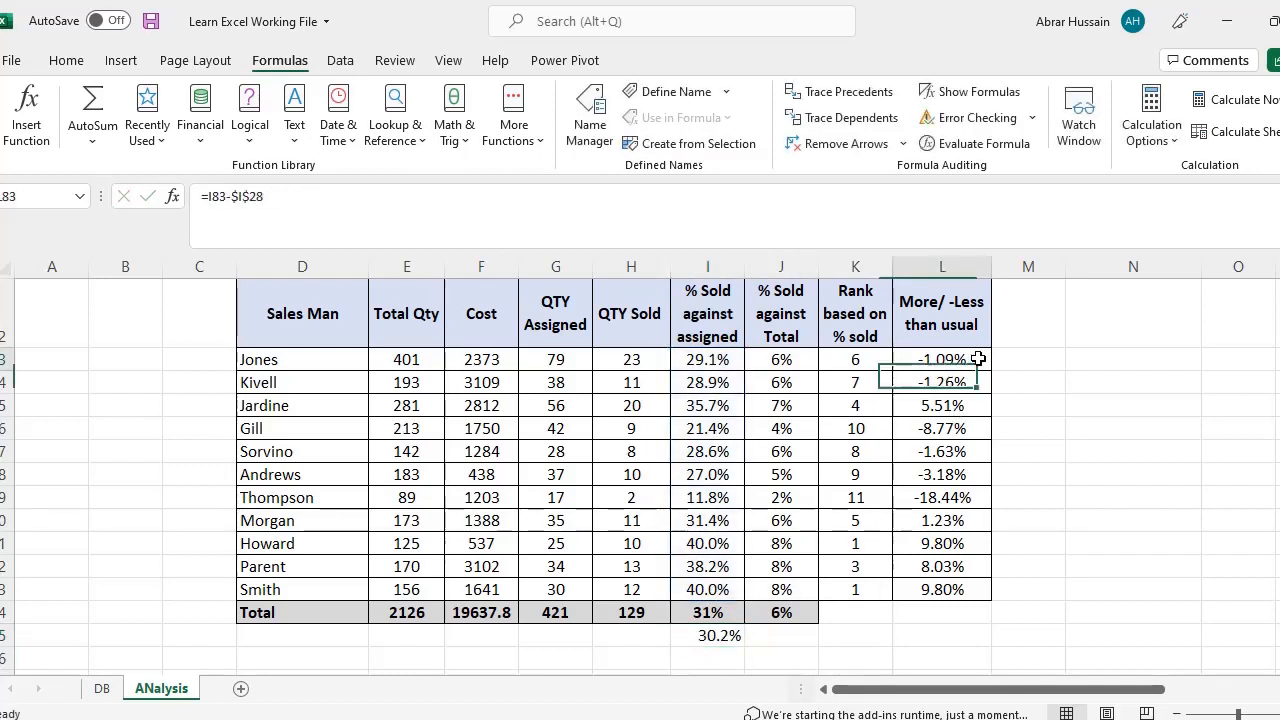
key(F2)
key(BackSpace)
key(BackSpace)
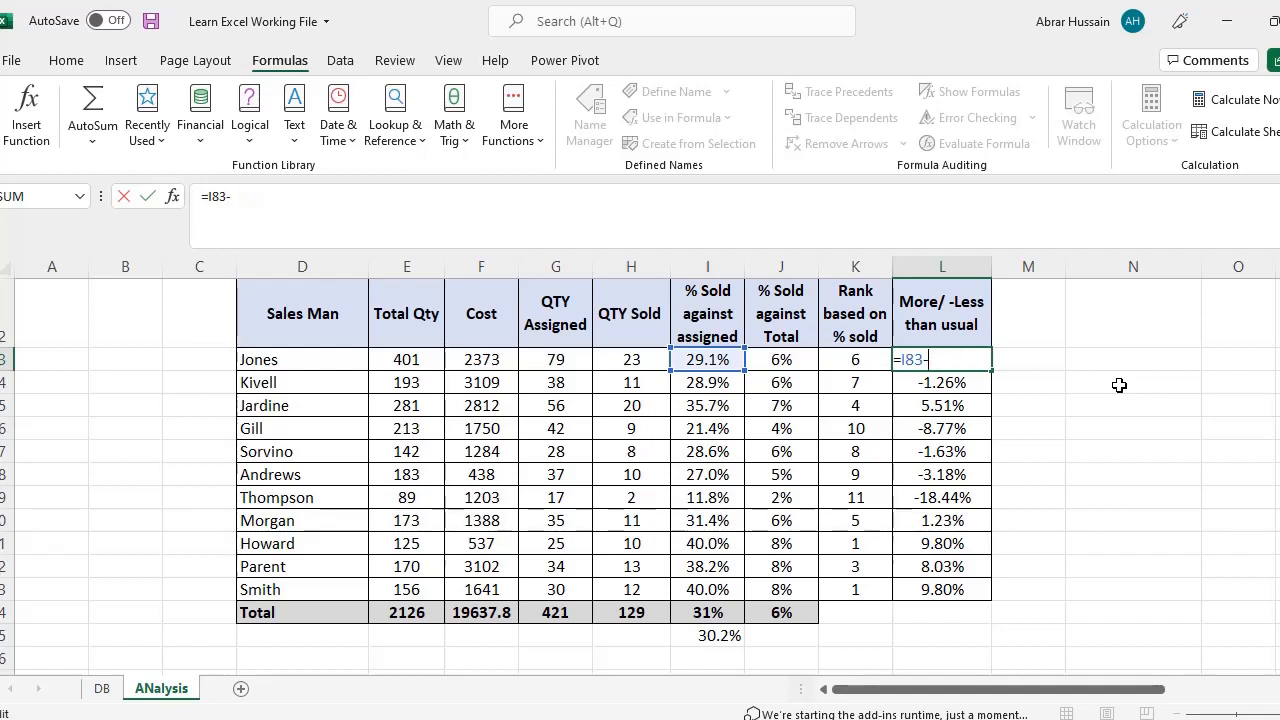
click(708, 636)
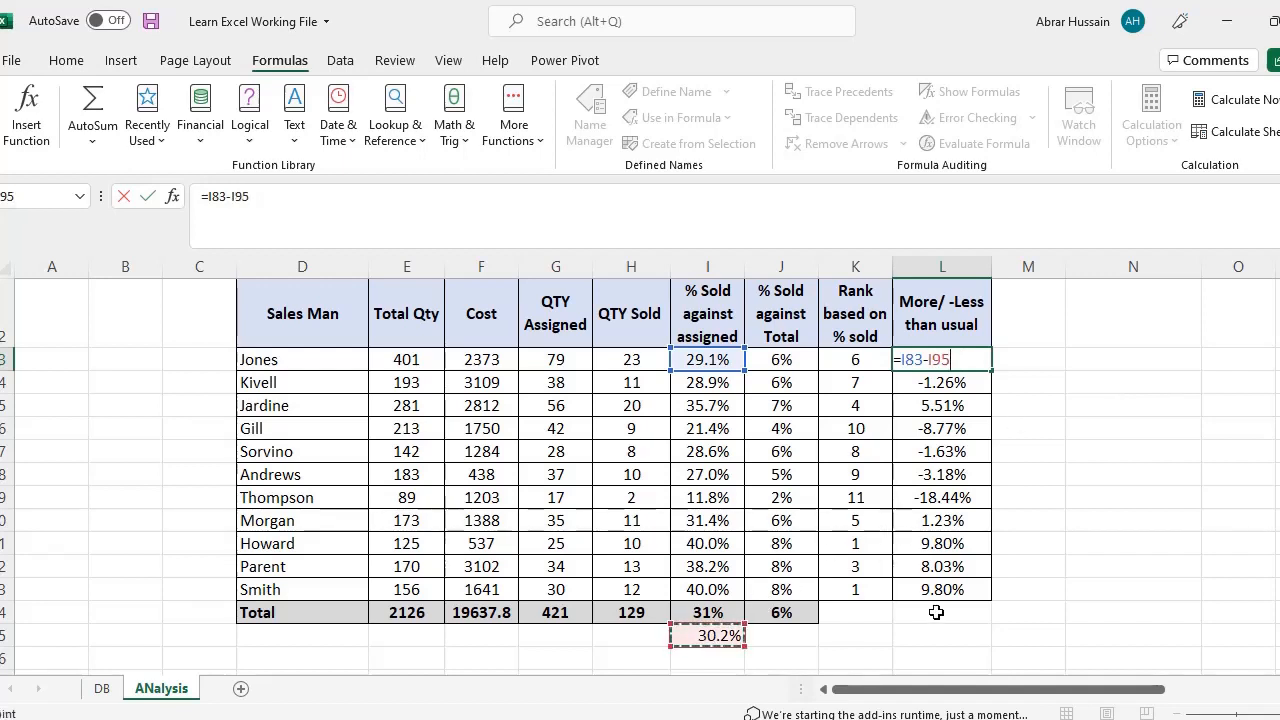
key(F4)
key(Return)
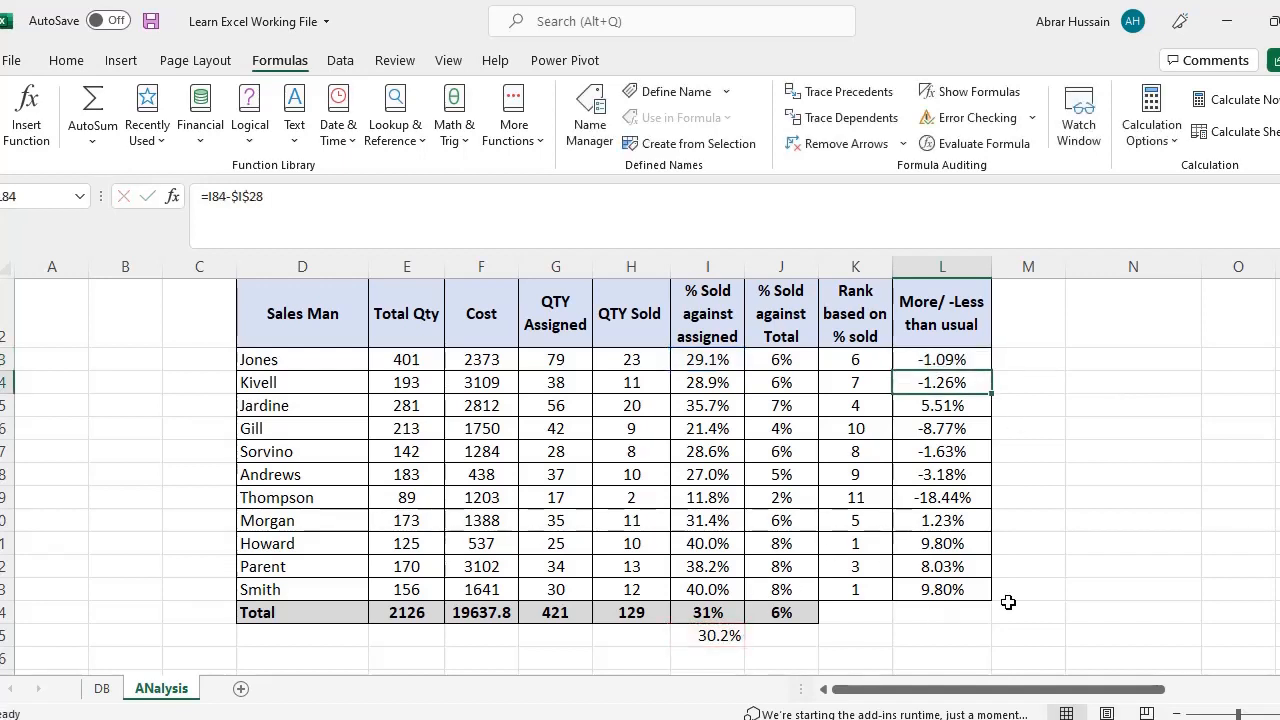
Step: Copy the L83 formula down the More/ -Less than usual column to the last salesman row
key(Up)
key(ctrl+c)
key(ctrl+shift+Down)
key(ctrl+v)
key(Up)
key(Down)
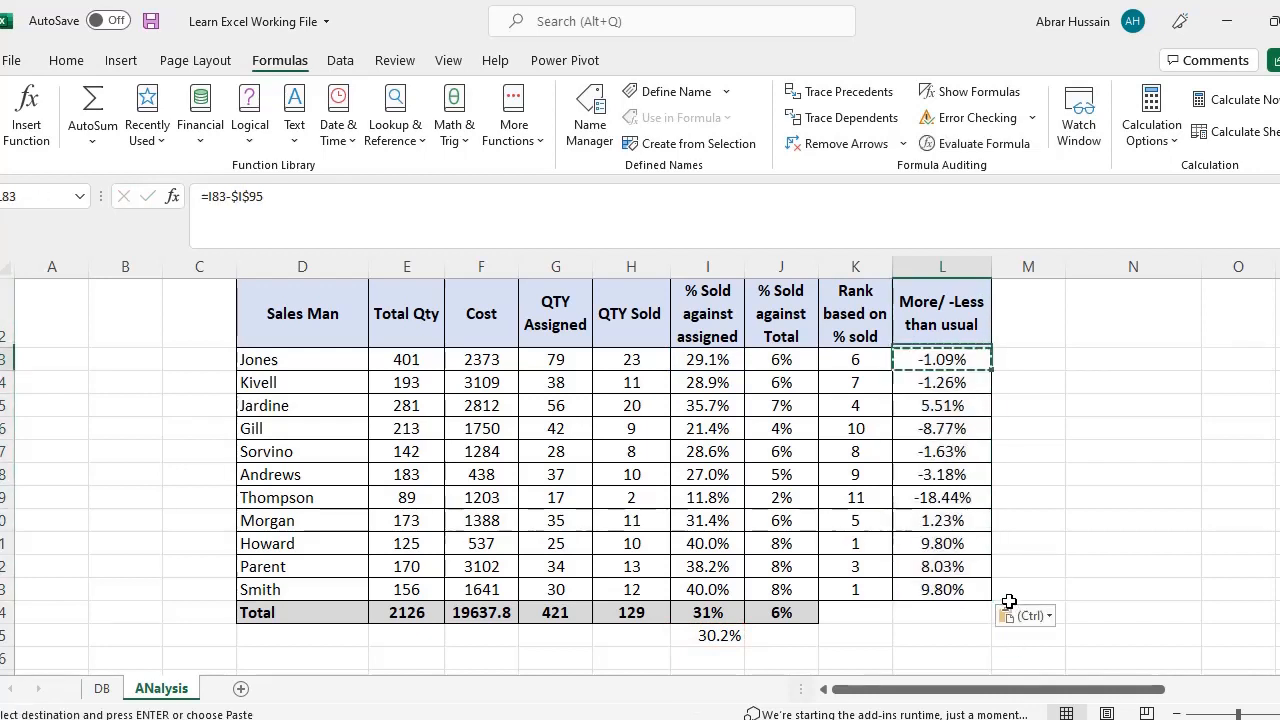
Step: Review the formulas across row 83 of the date-based table, from Total Qty to More/ -Less than usual
key(Left)
key(Left)
key(Left)
key(Left)
key(Left)
key(Left)
key(Left)
key(Left)
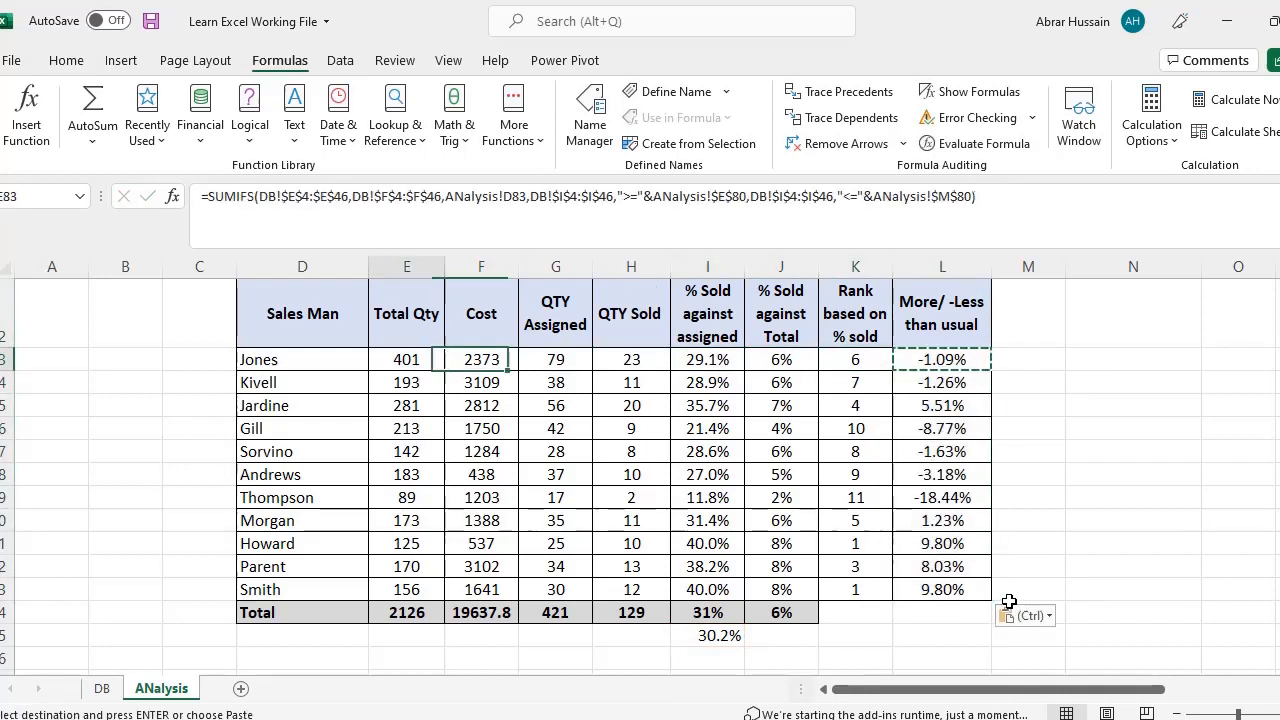
key(Right)
key(Right)
key(Right)
key(Right)
key(Right)
key(Right)
key(Right)
key(Right)
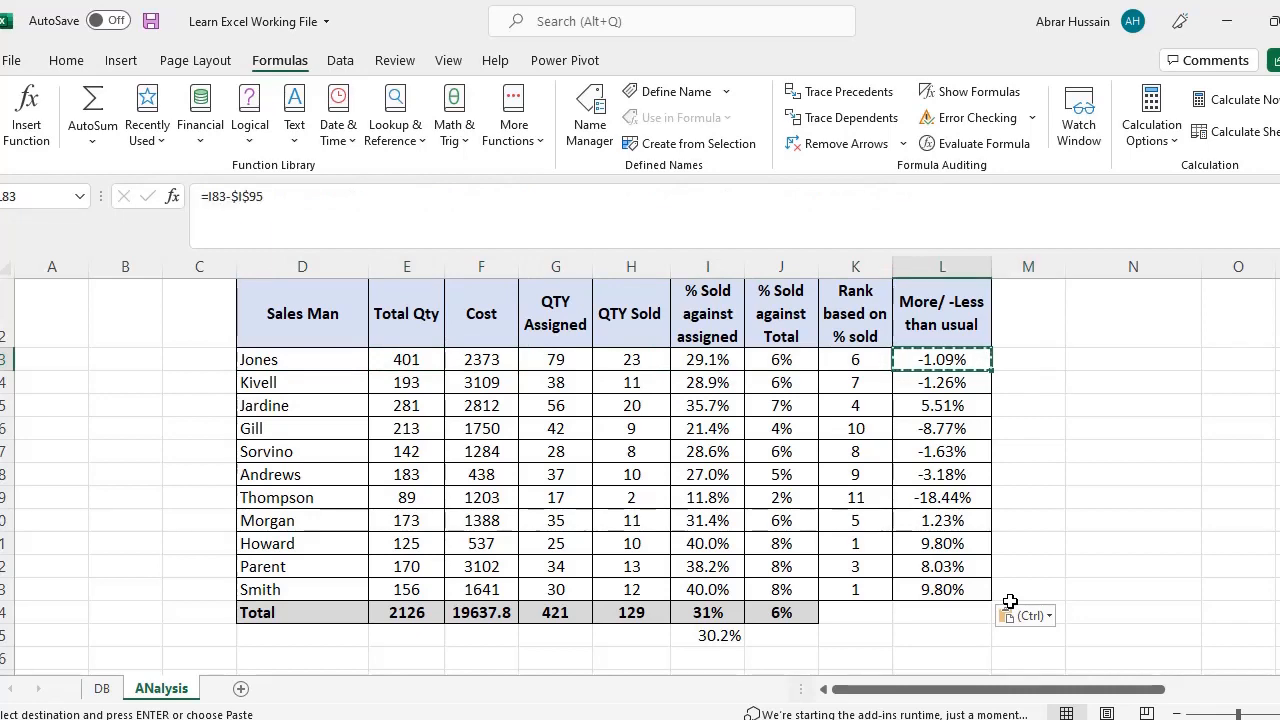
Step: Set the End Date in M80 to 31-12-2019
scroll(995, 585, up, 2)
click(1014, 386)
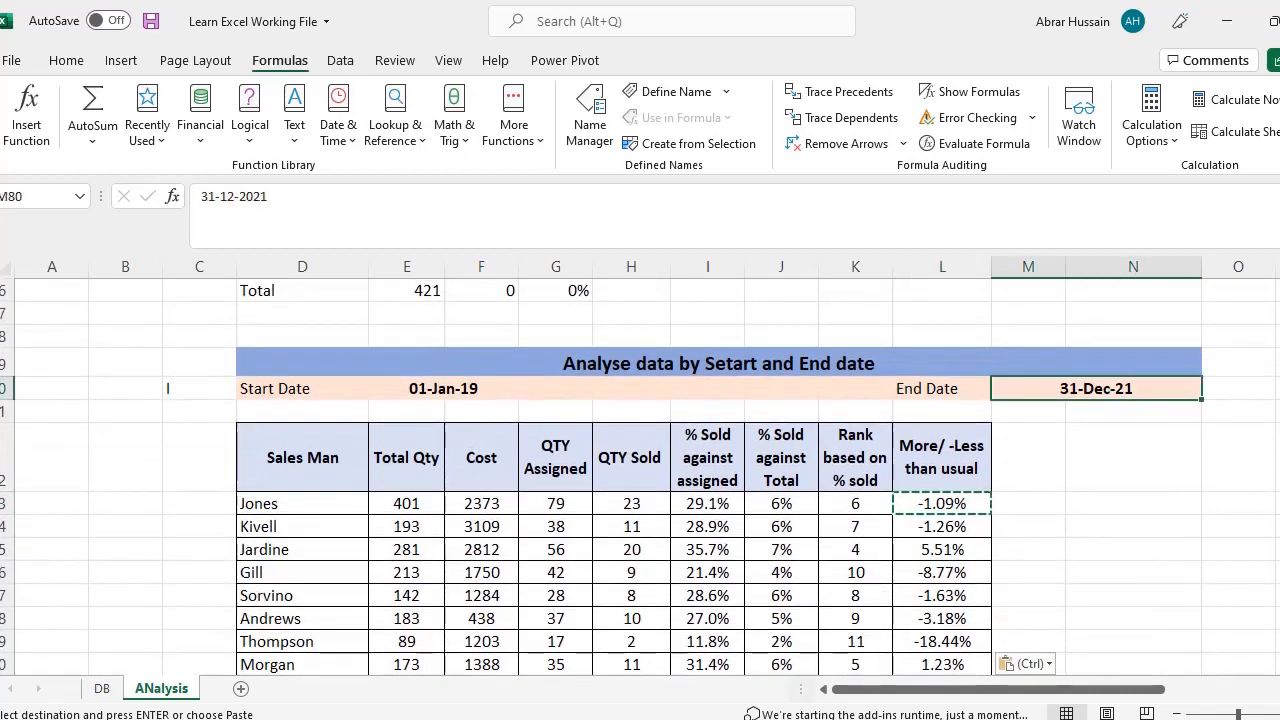
key(F2)
key(BackSpace)
key(BackSpace)
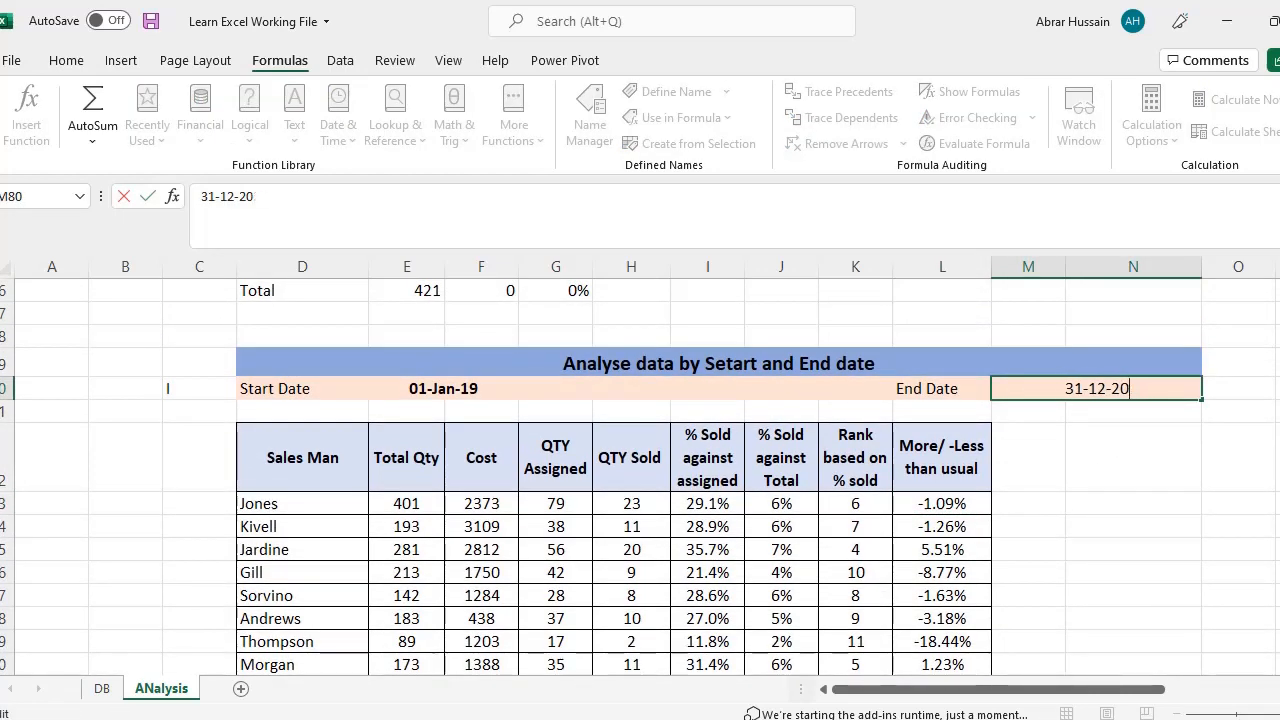
text(19)
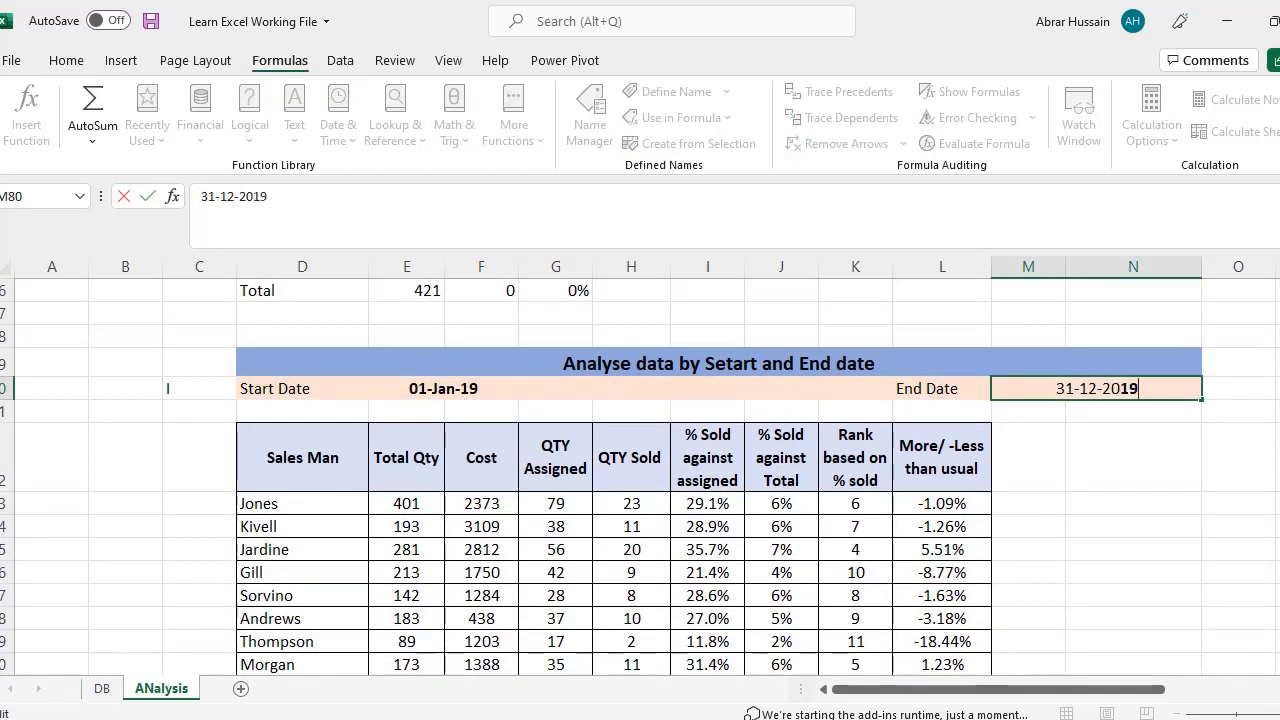
key(Return)
Step: Check the date row above the table between the Start Date and End Date cells
key(Up)
key(Left)
key(Left)
key(Left)
key(Left)
key(Left)
key(Left)
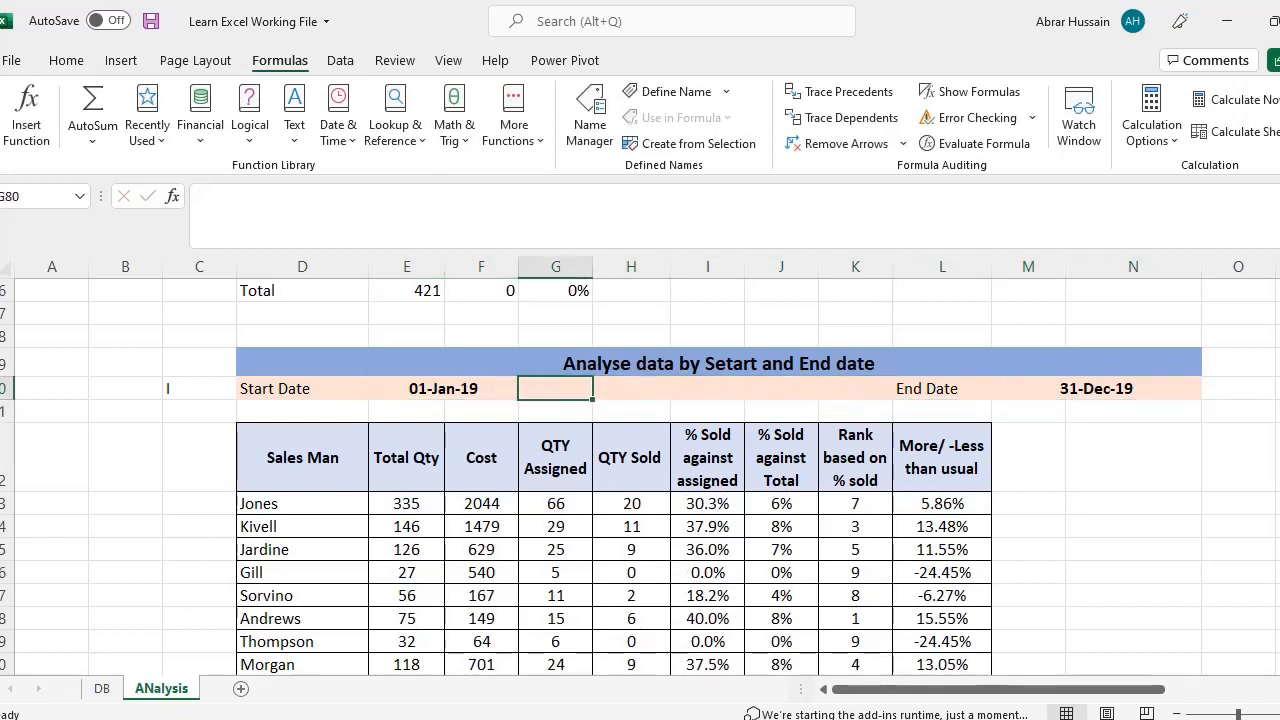
key(Right)
key(Right)
key(Right)
key(Right)
key(Right)
key(Right)
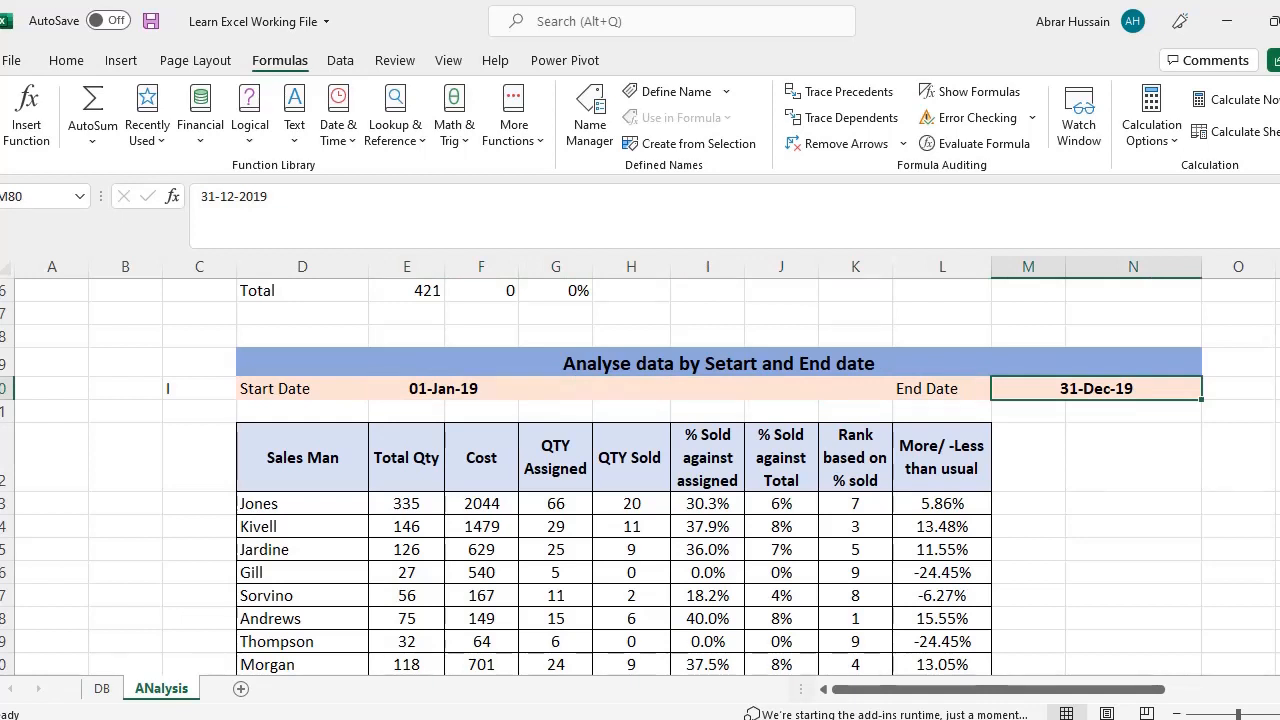
Step: Examine the first salesman's More/ -Less than usual value and the rest of the table against the chosen start and end dates
click(257, 510)
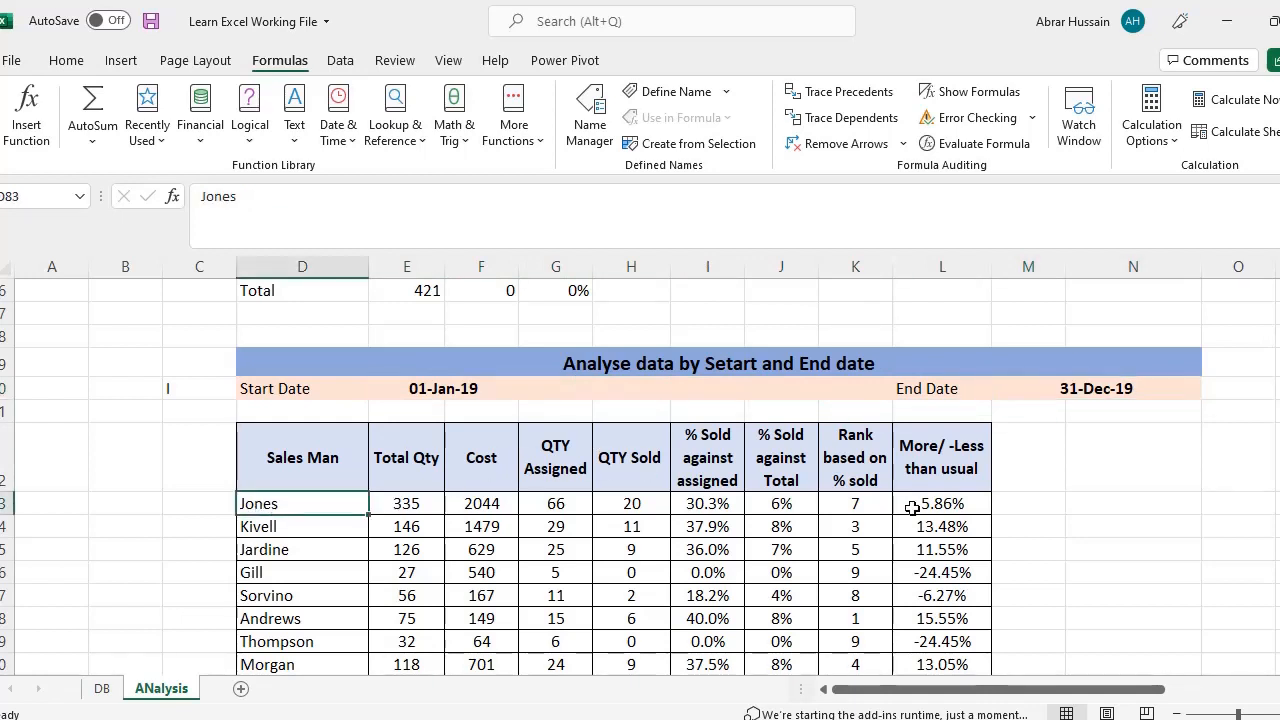
click(946, 510)
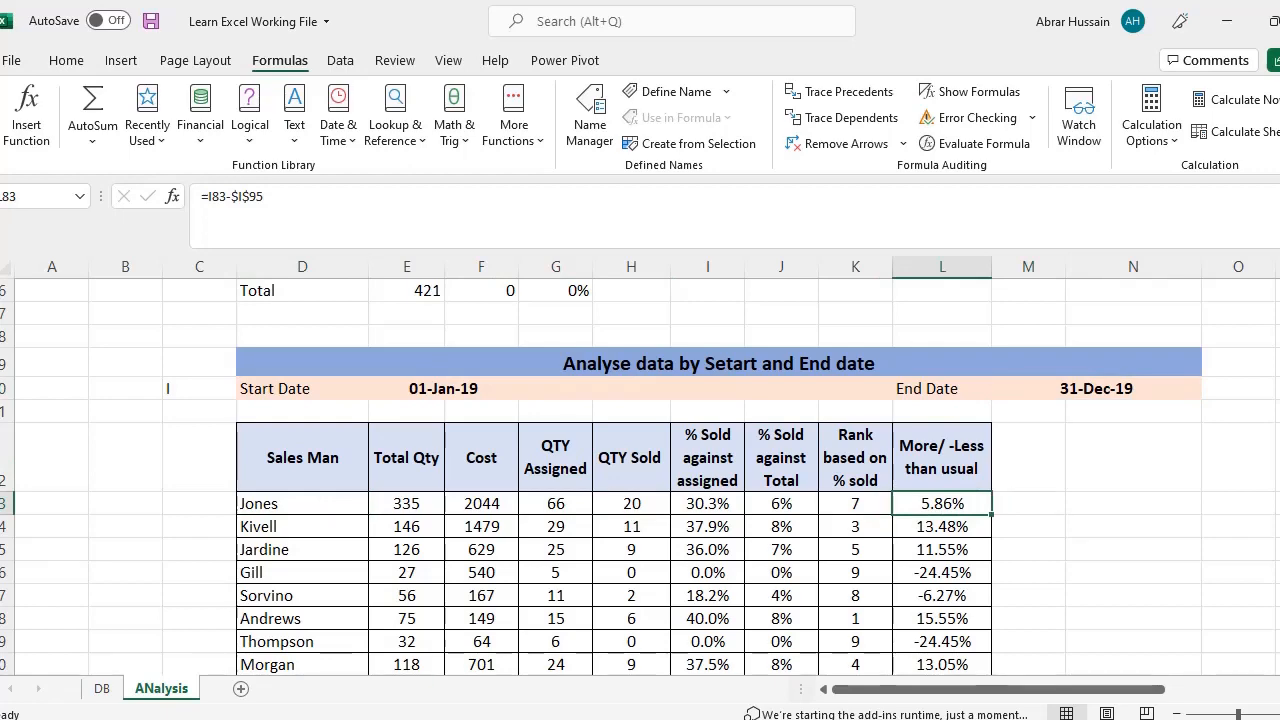
click(435, 388)
ctrl+click(1080, 388)
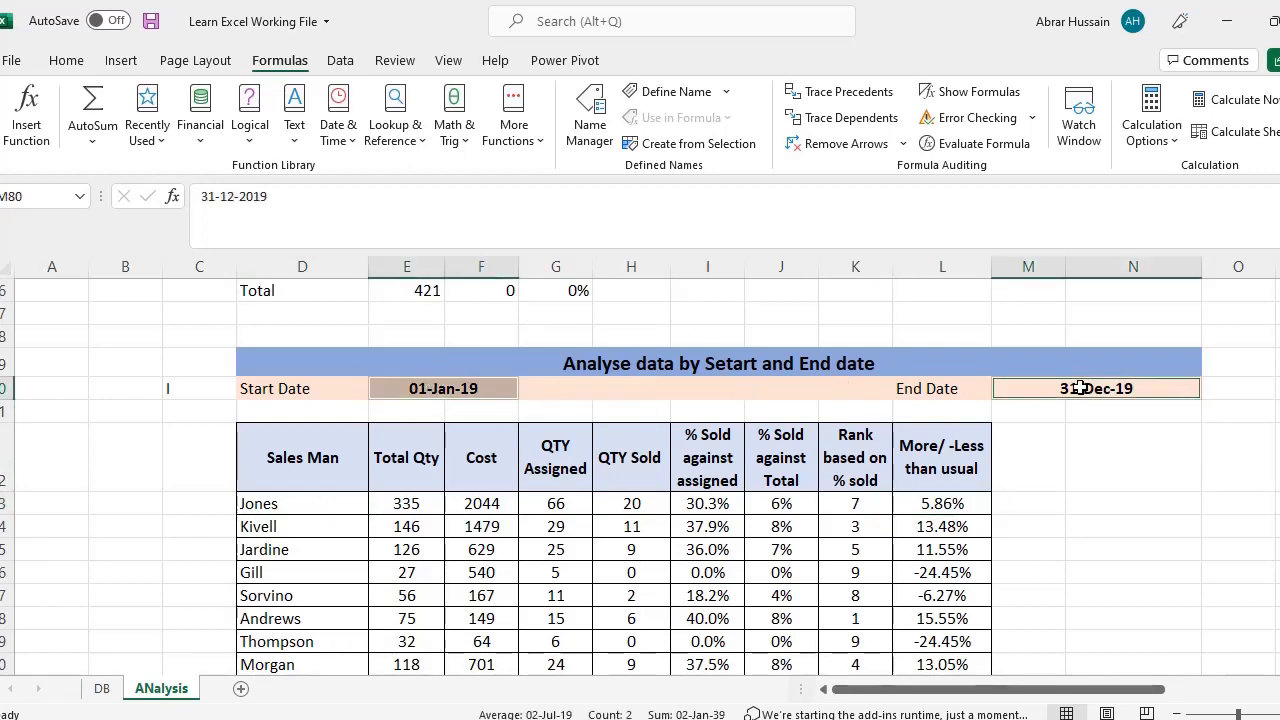
click(930, 504)
scroll(1023, 553, down, 1)
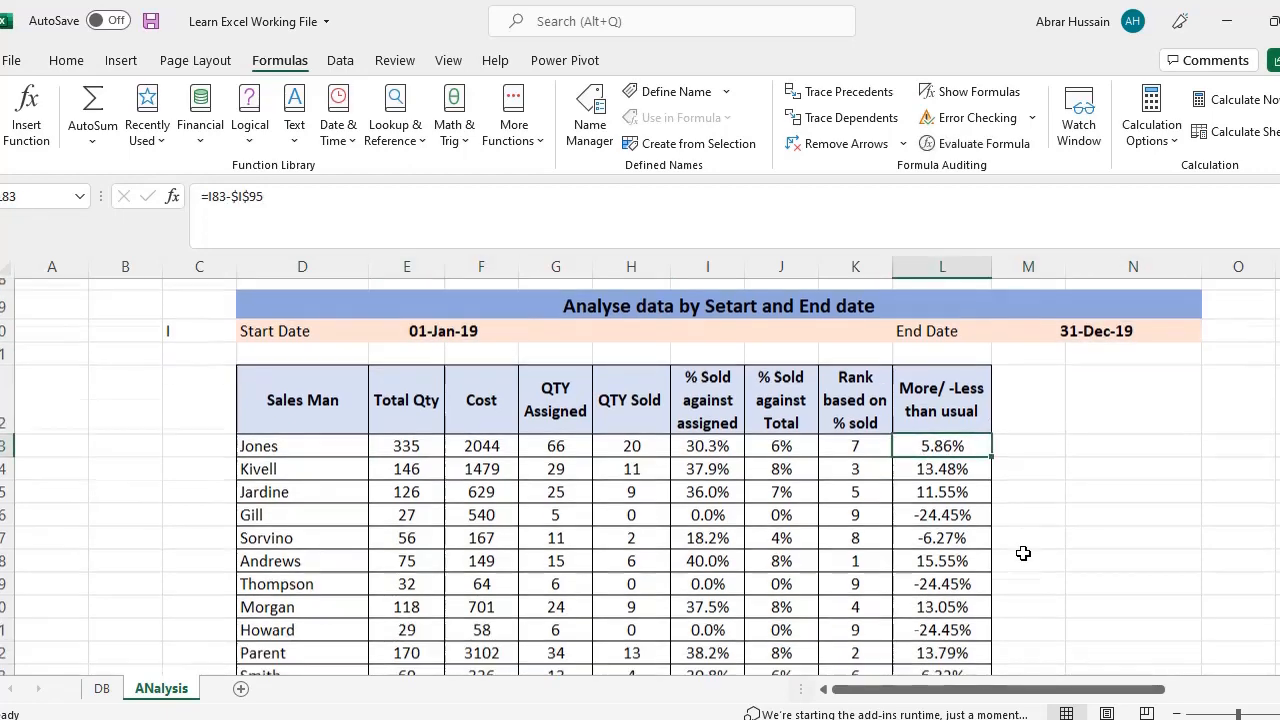
scroll(1023, 553, down, 1)
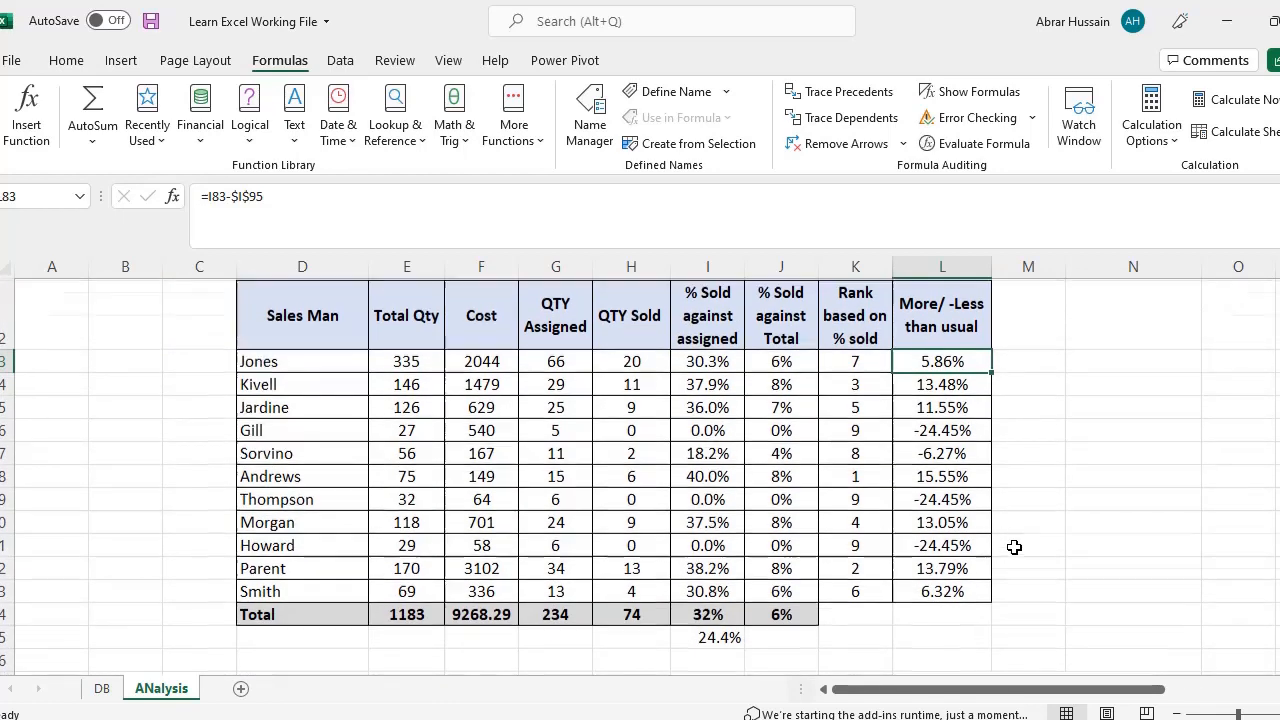
scroll(1014, 547, up, 1)
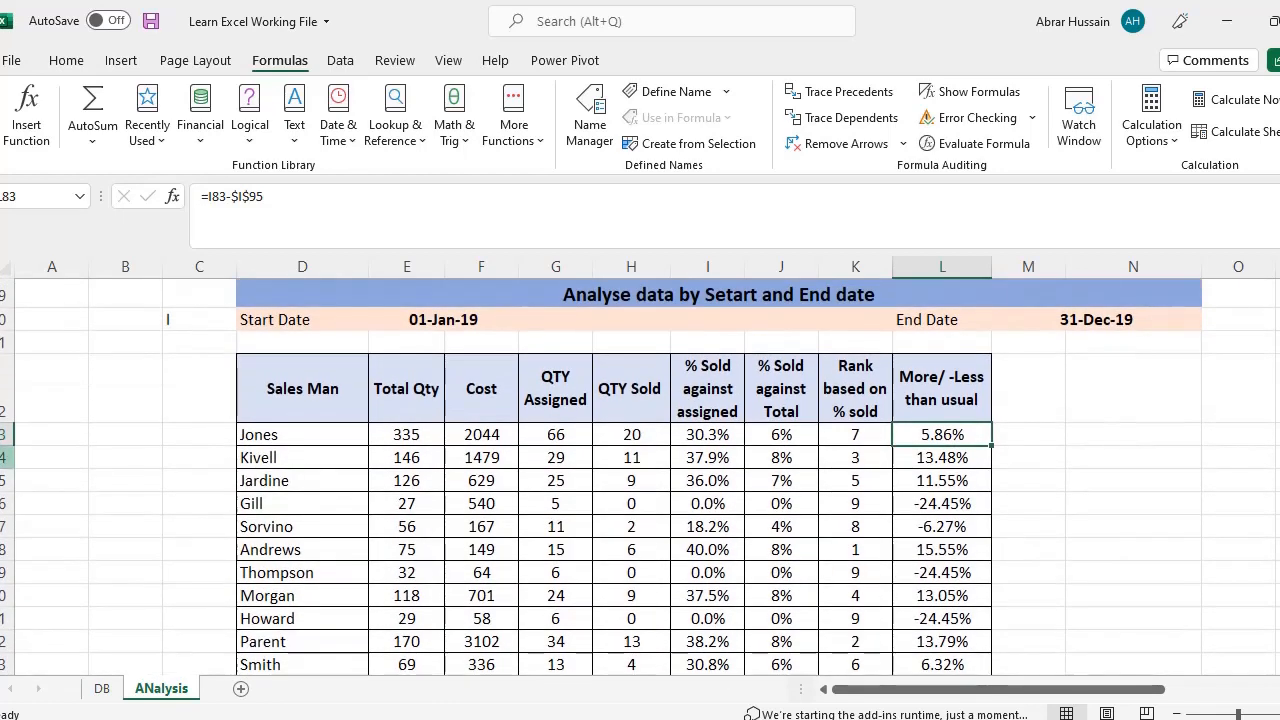
click(450, 322)
scroll(530, 540, up, 1)
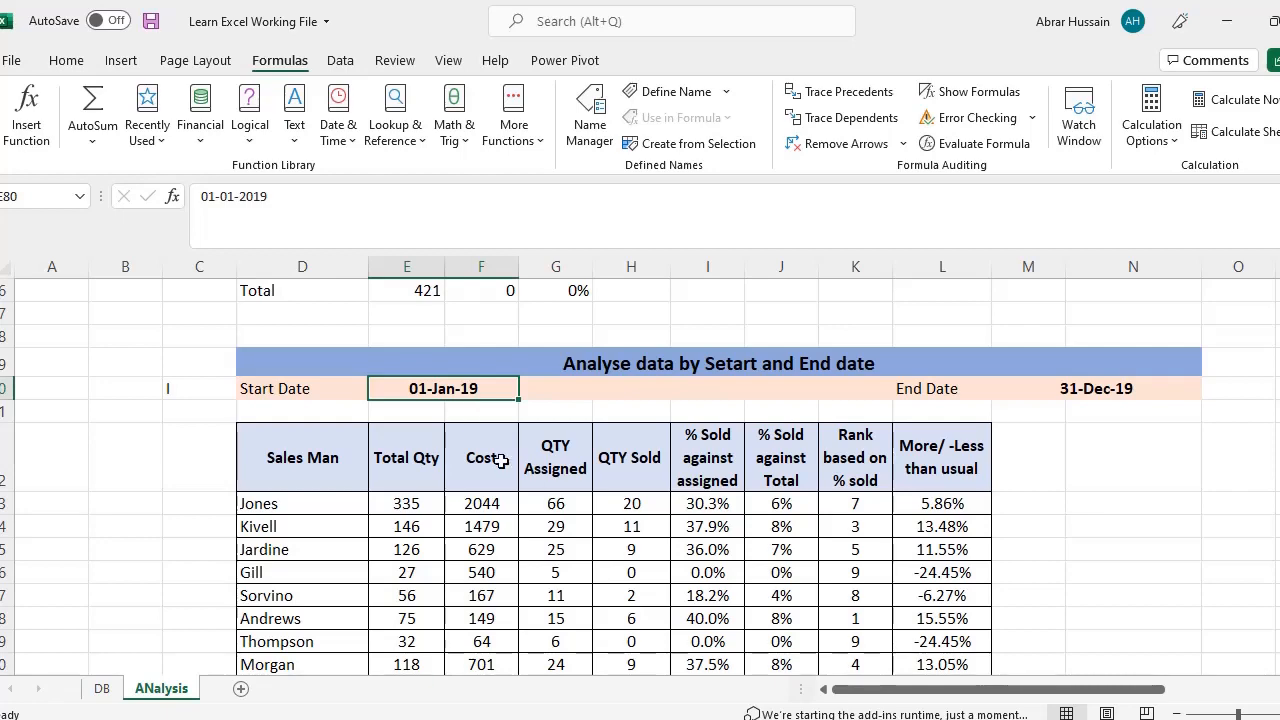
Step: Switch to the Session 4 Detail Working document in Word and review the topics on More than usual, COUNTIFS/SUMIFS and date analysis
key(alt+Tab)
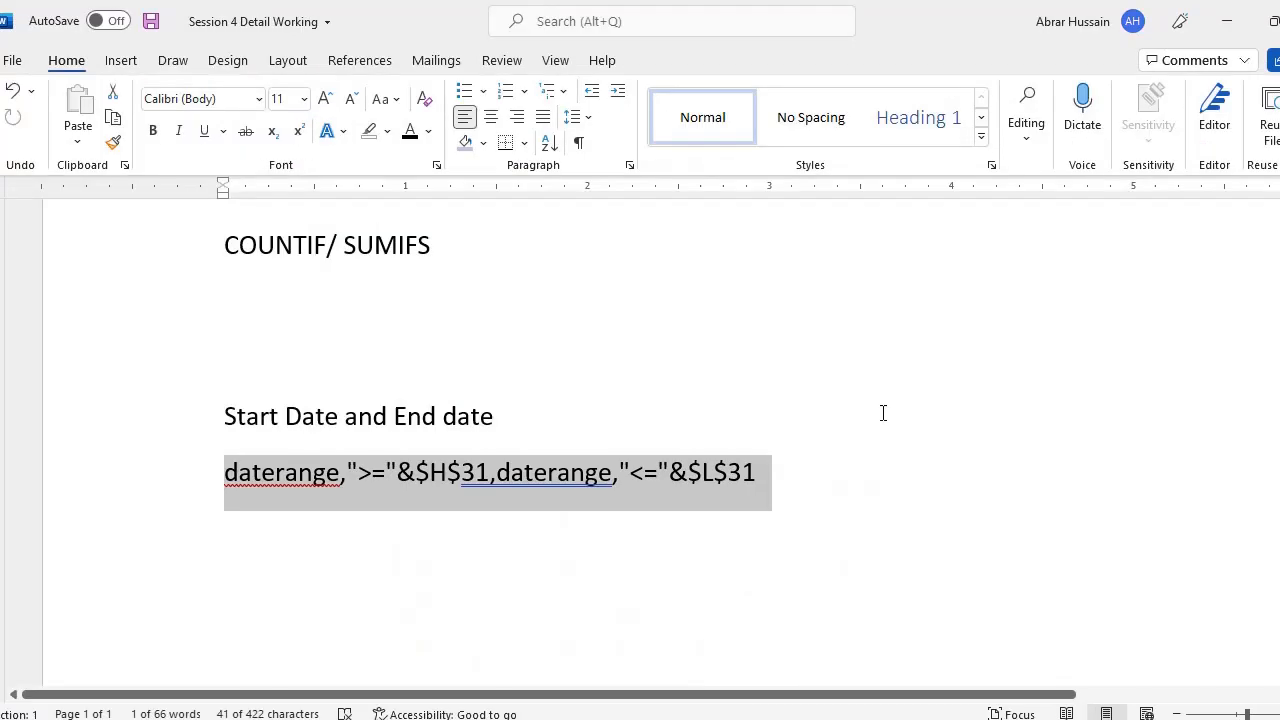
scroll(721, 430, up, 10)
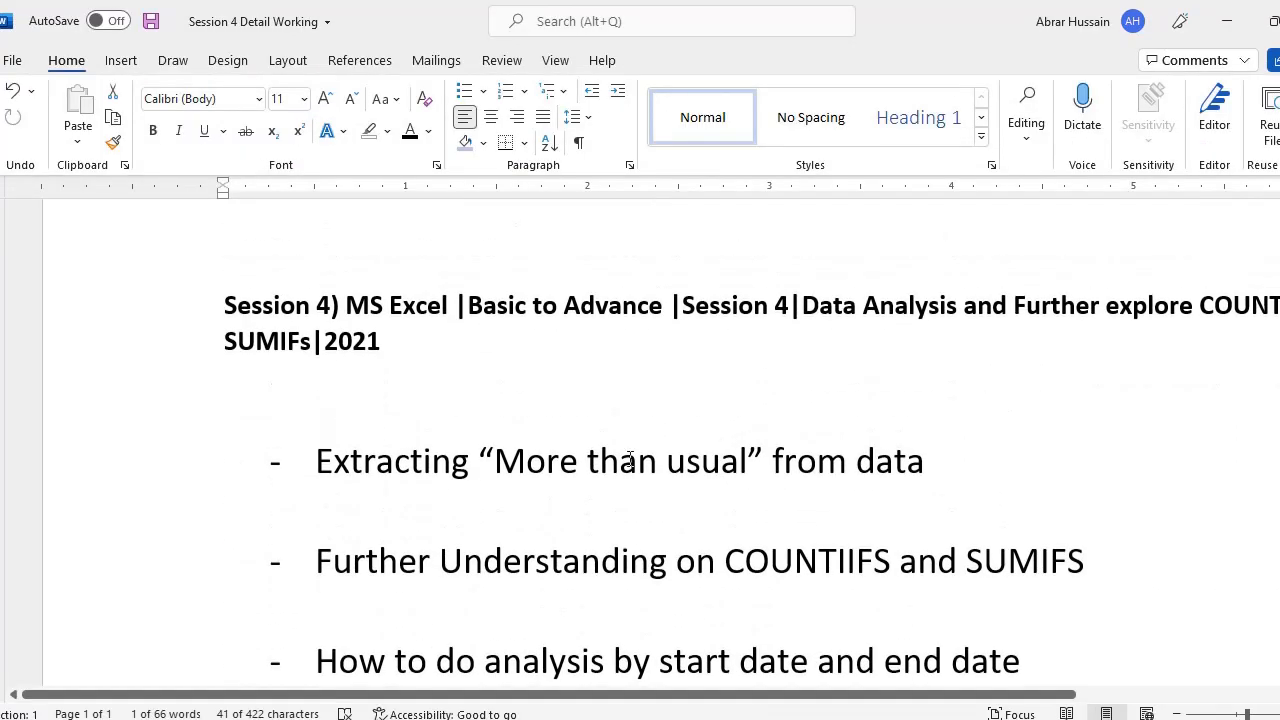
drag(493, 456, 748, 460)
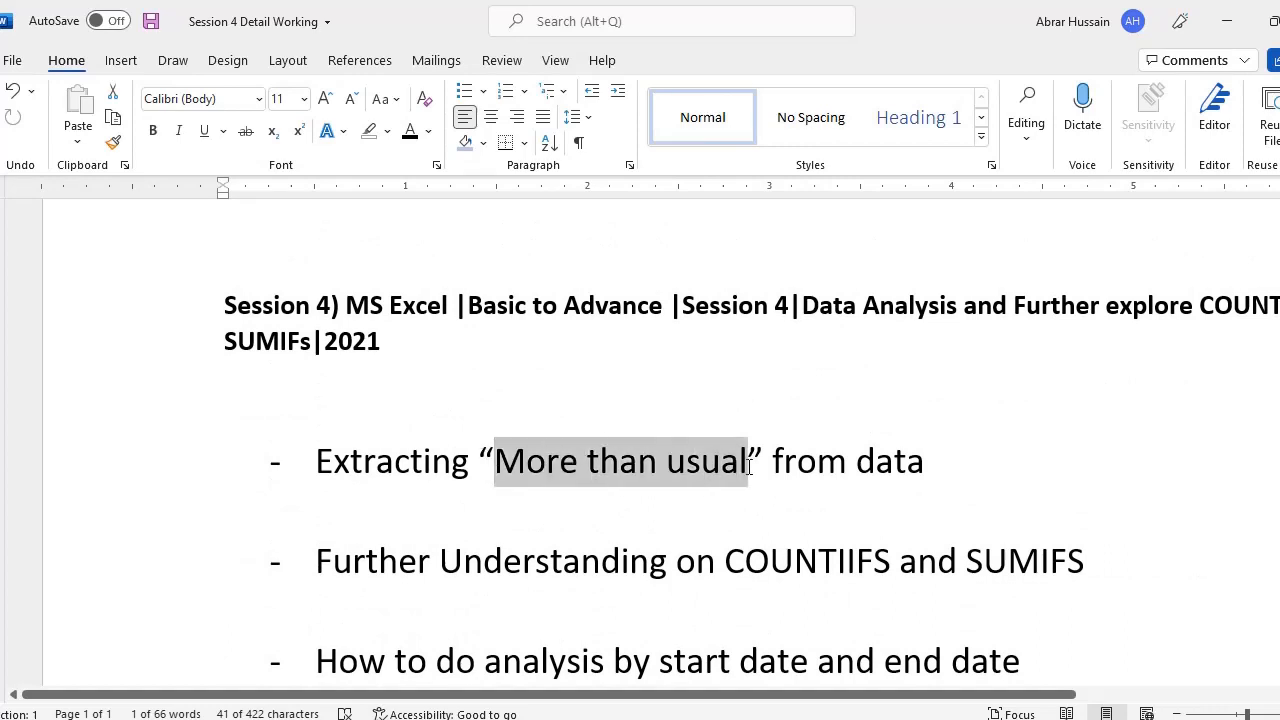
scroll(820, 494, down, 3)
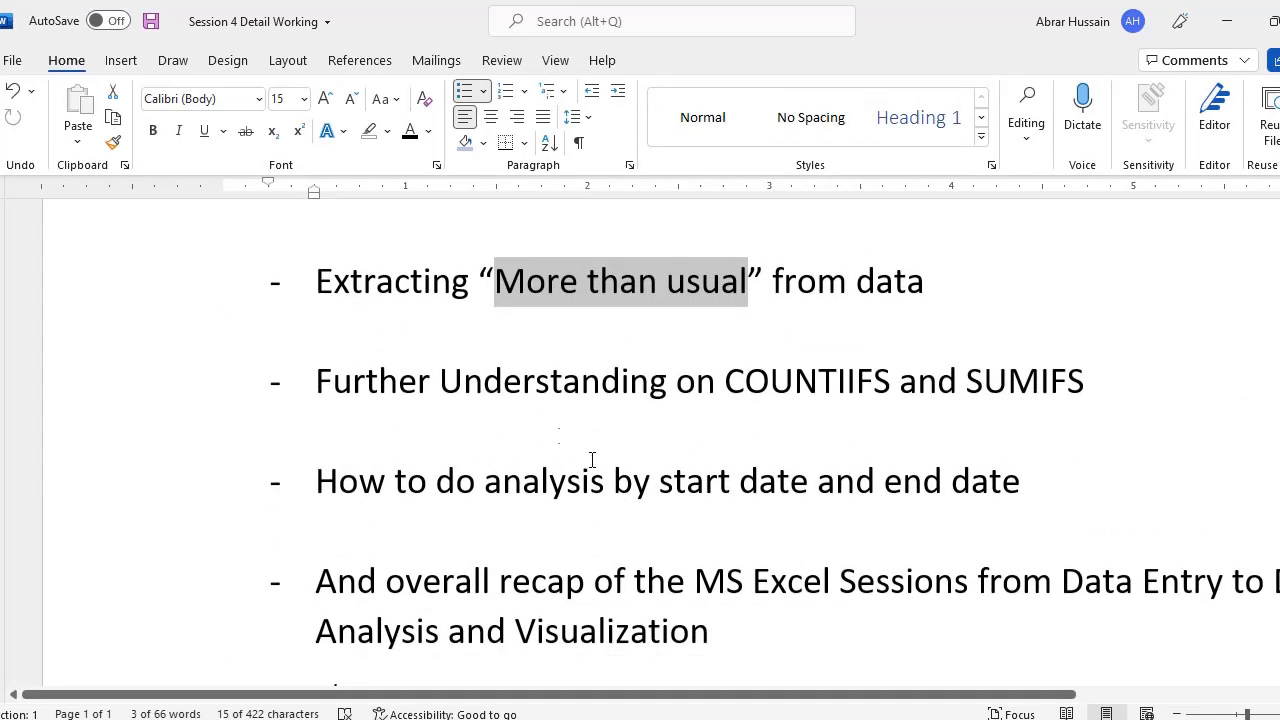
click(464, 388)
click(1106, 395)
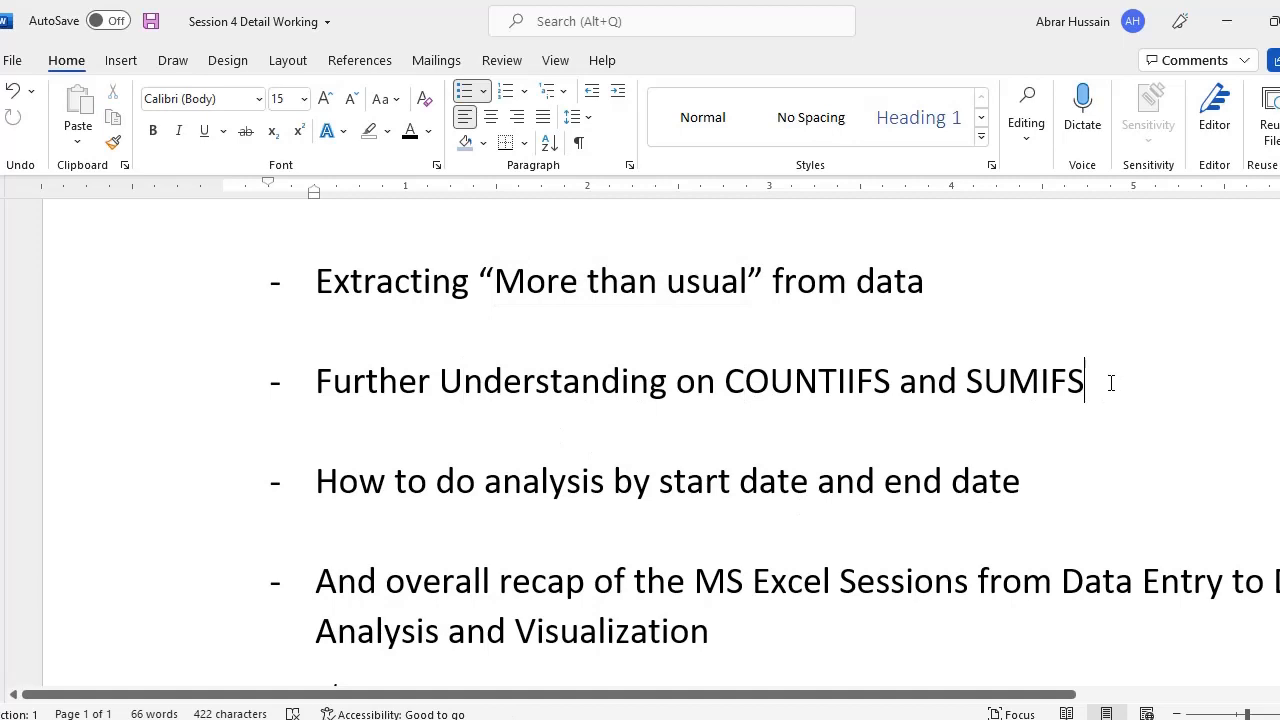
triple_click(1110, 383)
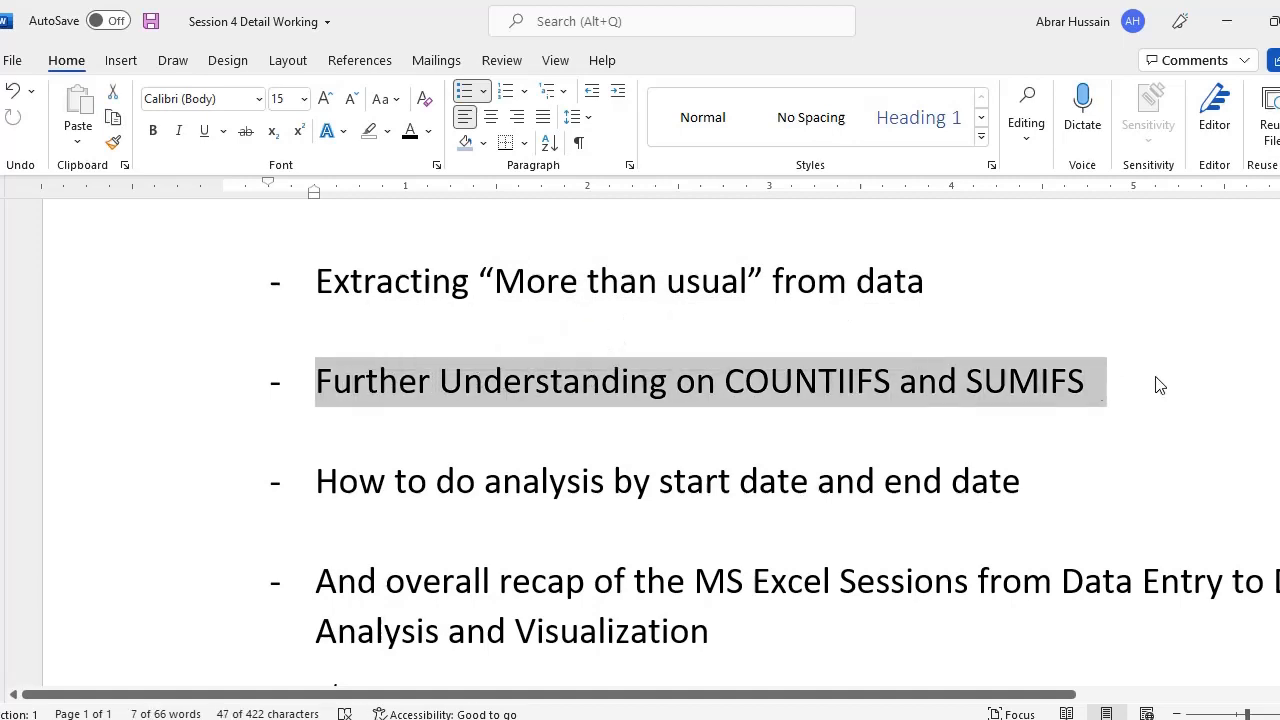
click(1095, 392)
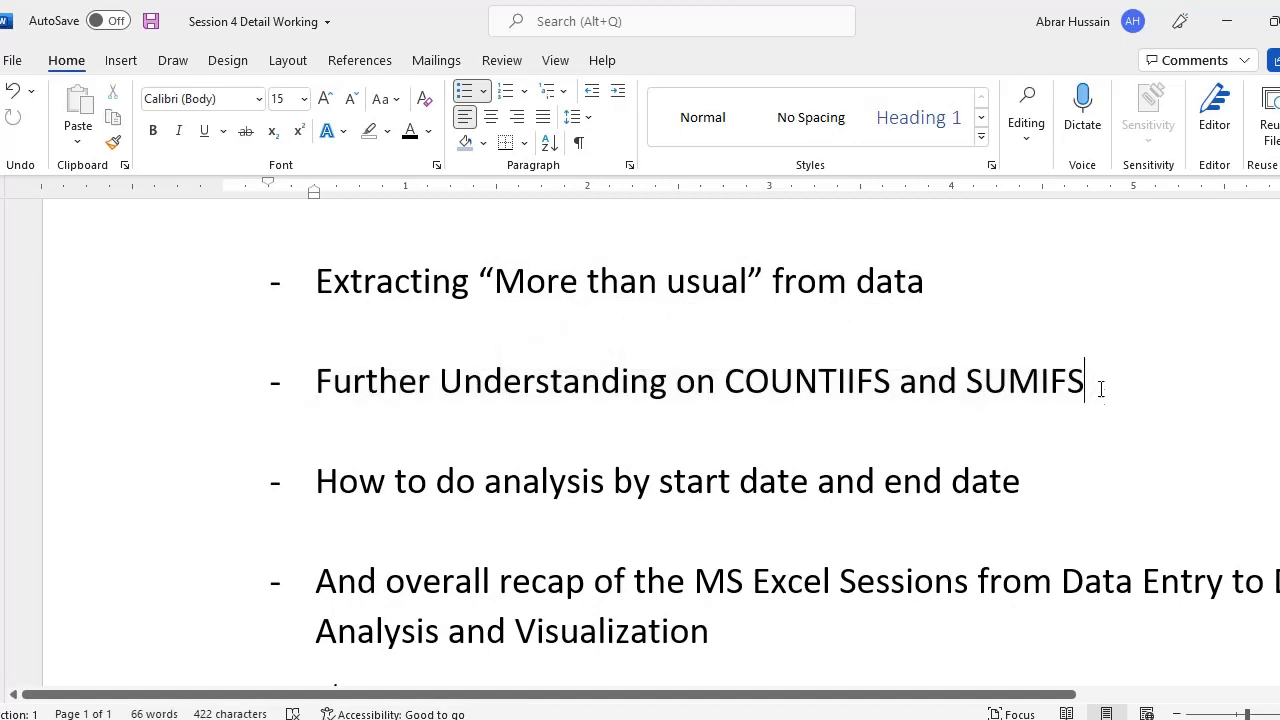
drag(660, 481, 1020, 482)
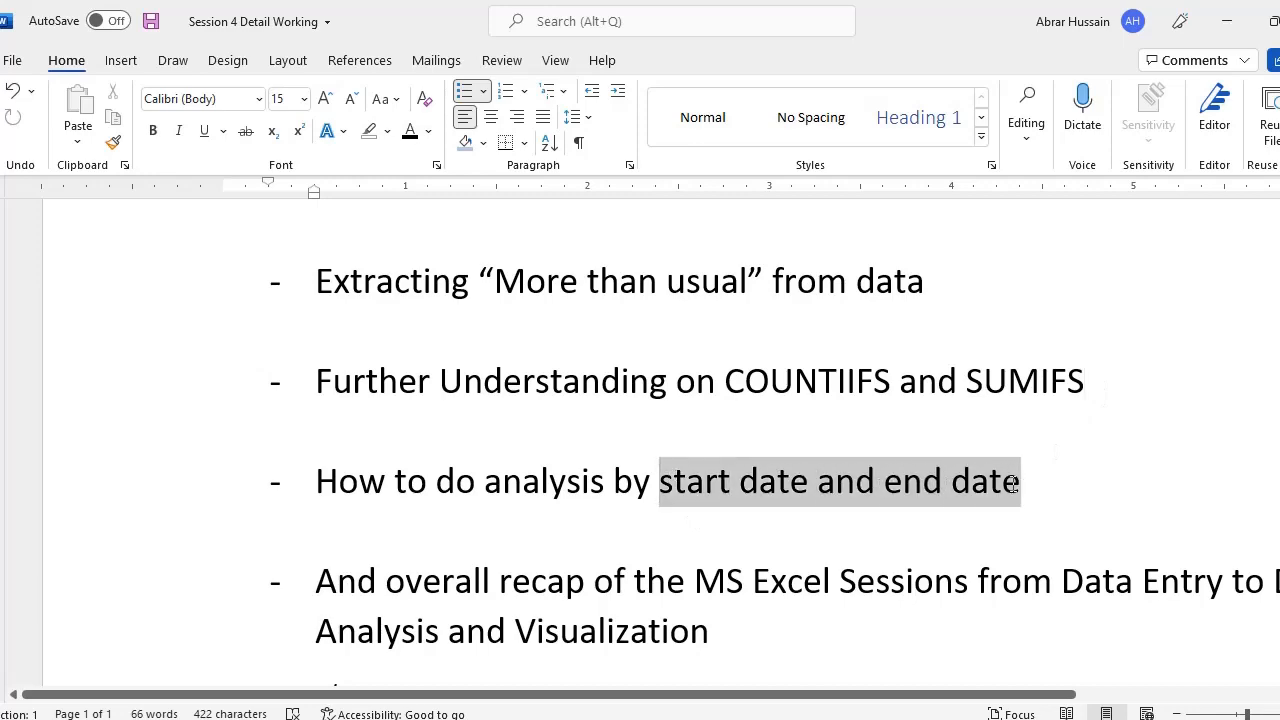
Step: Switch back to the Learn Excel Working File in Excel and go to the S.N header on the DB sheet
key(alt+Tab)
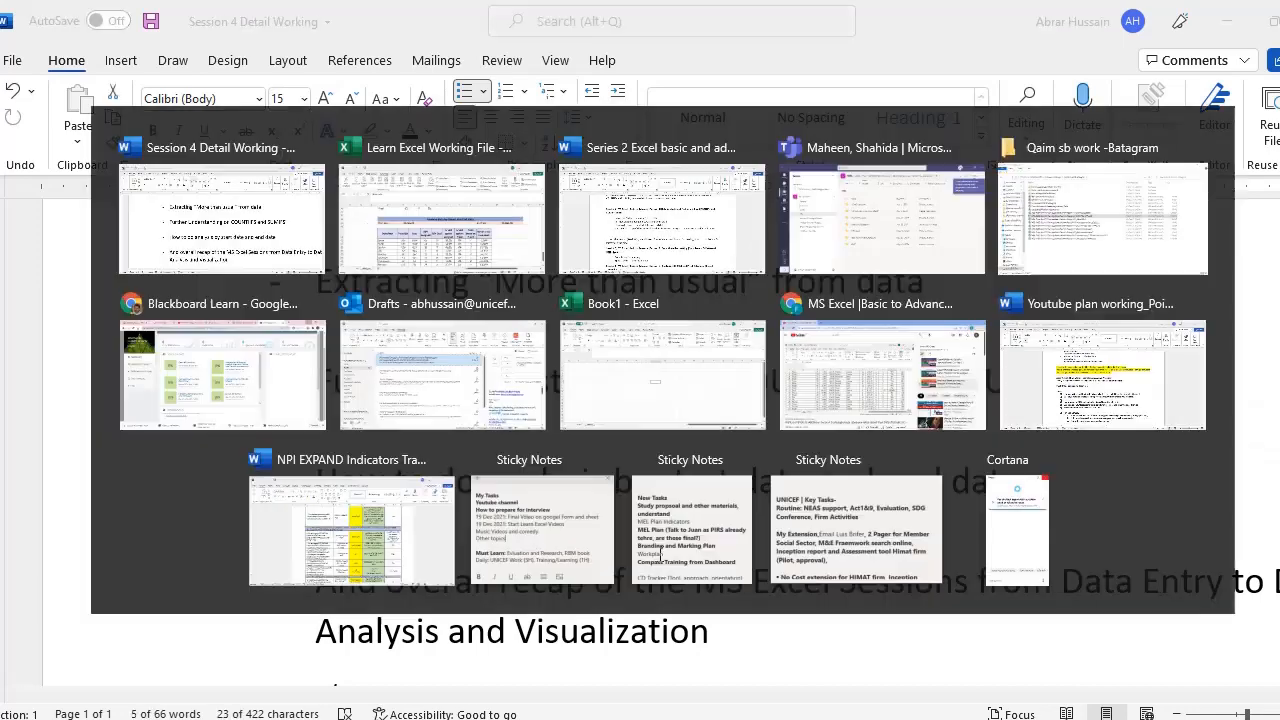
scroll(467, 525, up, 4)
scroll(467, 525, up, 12)
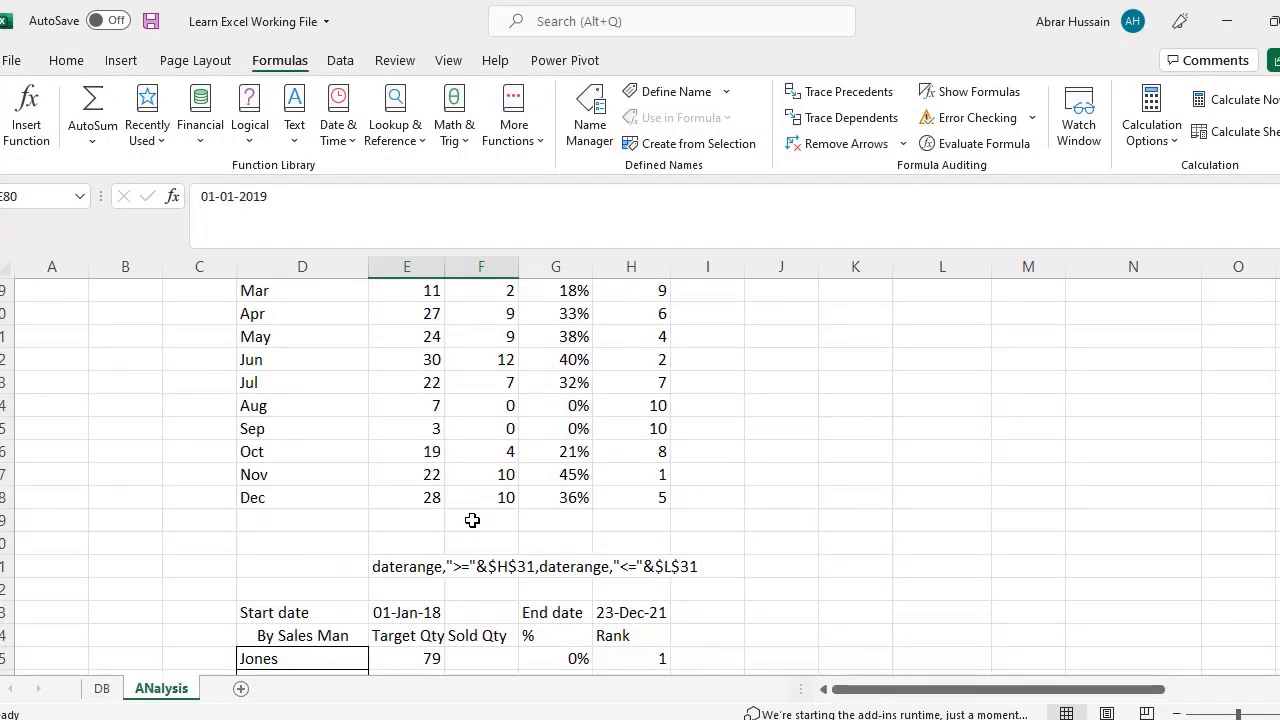
click(101, 688)
click(70, 412)
key(Left)
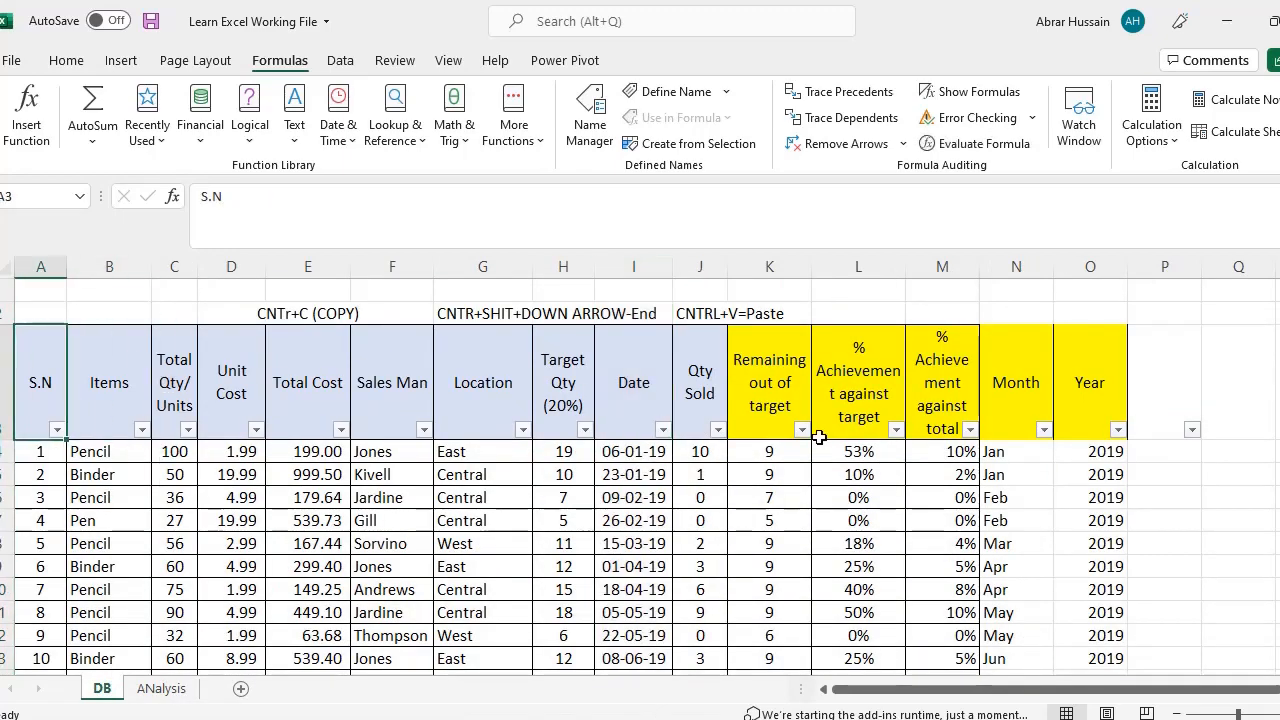
Step: Review the data entry columns from S.N to Qty Sold on the DB sheet by selecting their headers and first rows
key(ctrl+shift+Right)
key(shift+Left)
key(shift+Left)
key(shift+Left)
key(shift+Left)
key(shift+Left)
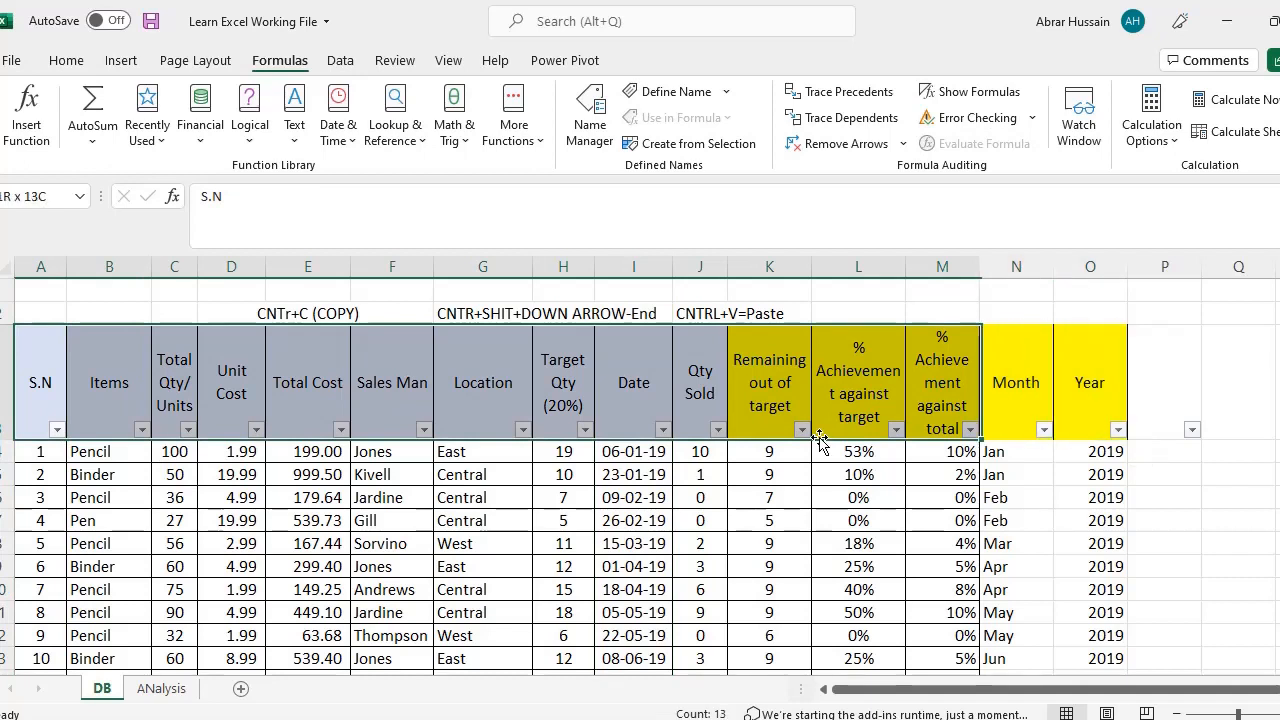
key(ctrl+v)
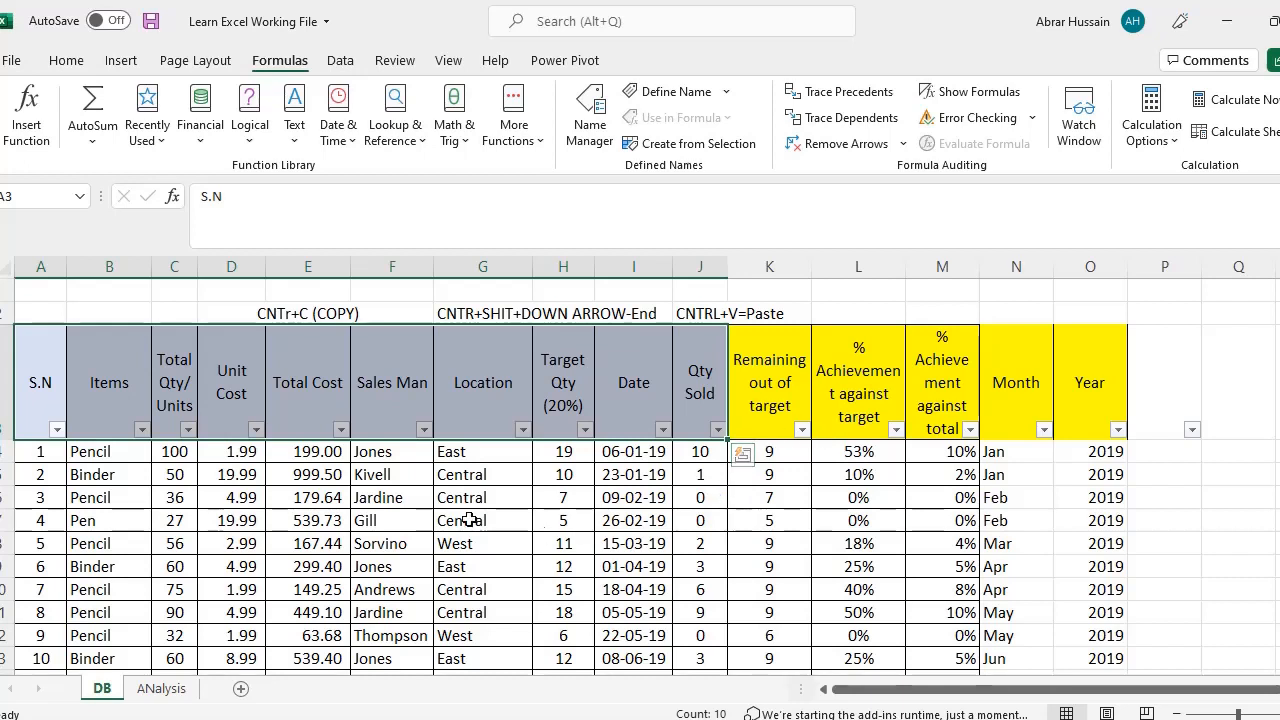
drag(55, 365, 680, 373)
drag(38, 395, 700, 575)
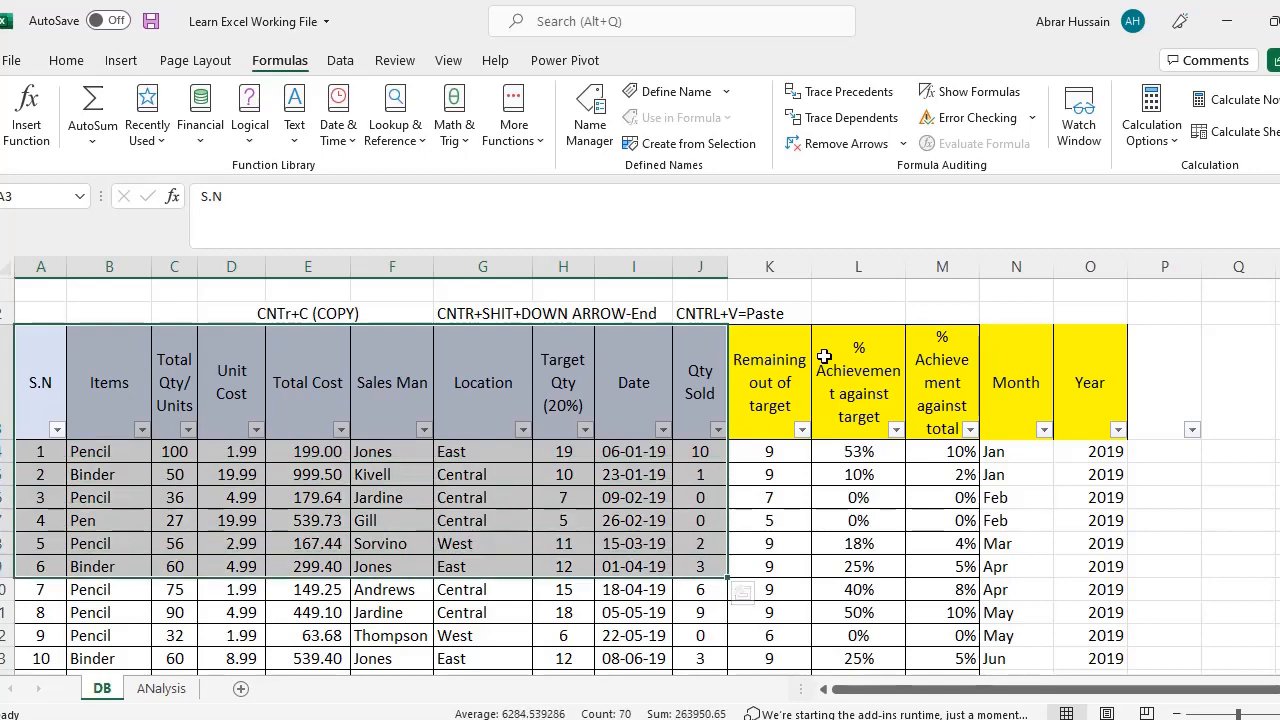
Step: Inspect the Remaining out of target formula in K4 and the cells it references
click(779, 360)
double_click(790, 451)
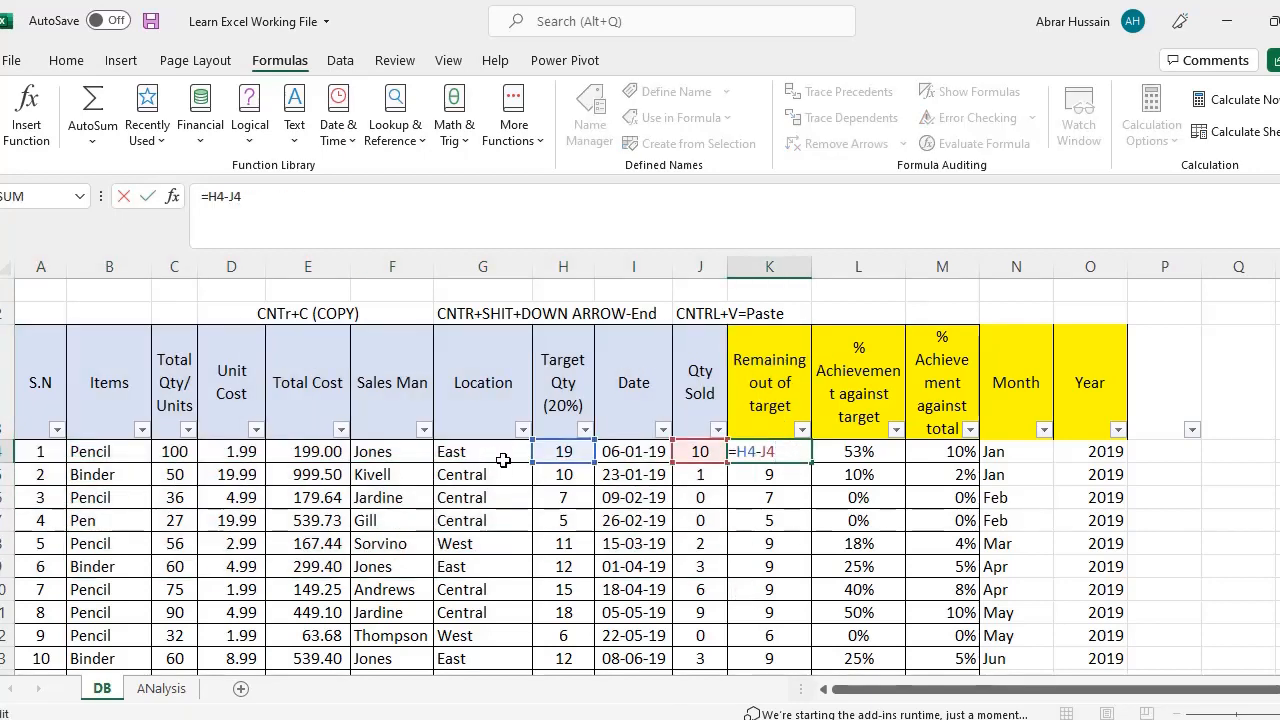
click(767, 344)
click(785, 455)
double_click(785, 455)
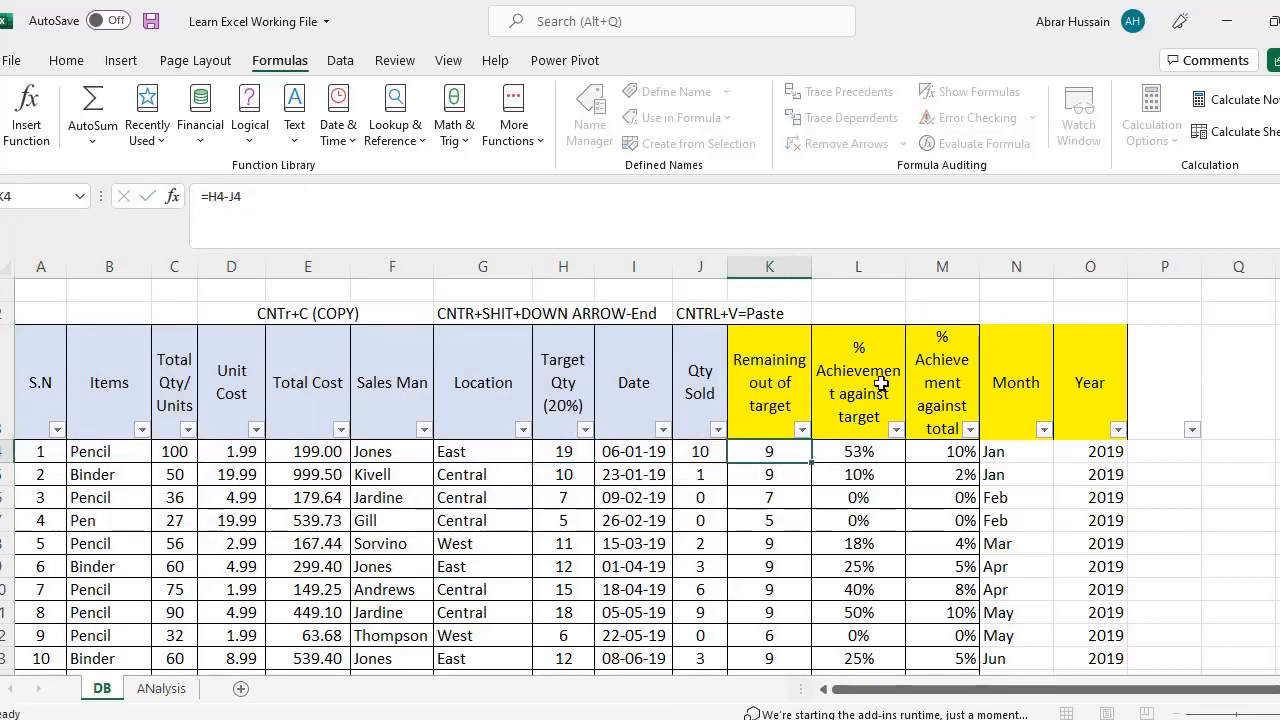
Step: Inspect the % Achievement against target and % Achievement against total formulas in L4 and M4 of the DB sheet
click(884, 432)
click(884, 455)
double_click(884, 455)
click(943, 340)
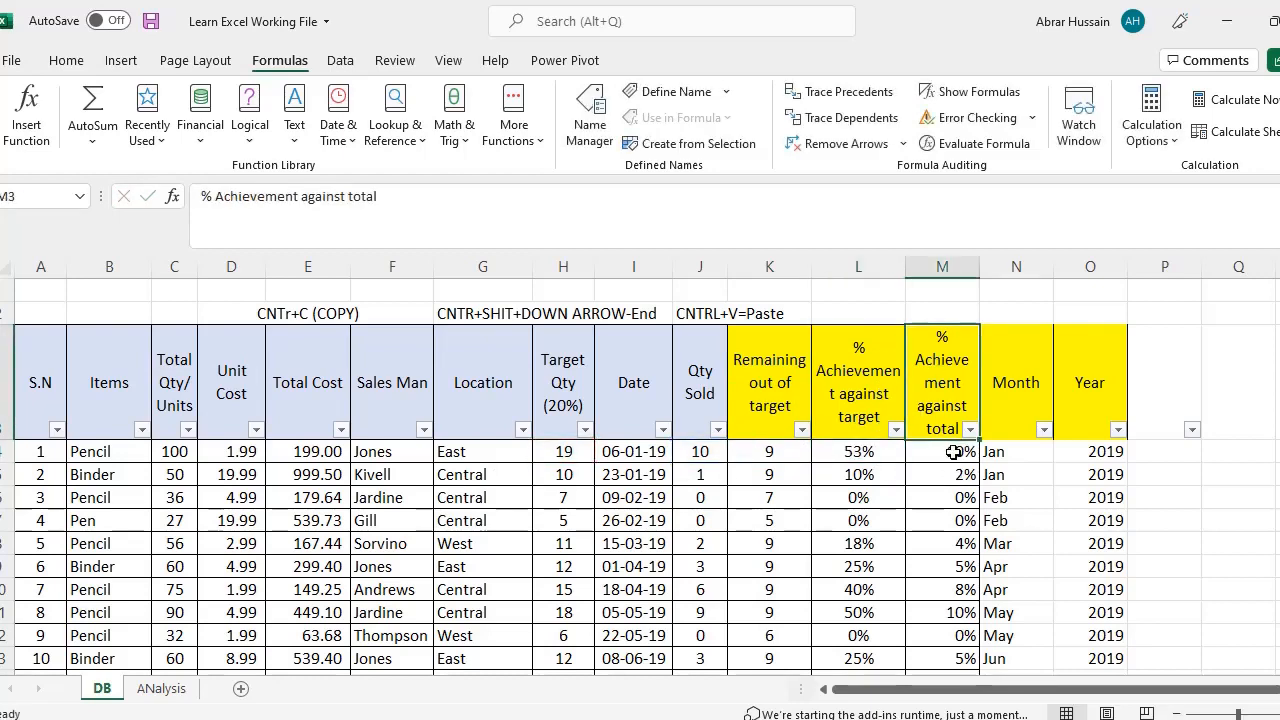
double_click(957, 451)
key(Escape)
Step: Inspect the Month and Year headers and their formulas in N4 and O4 of the DB sheet
click(1016, 382)
double_click(1005, 452)
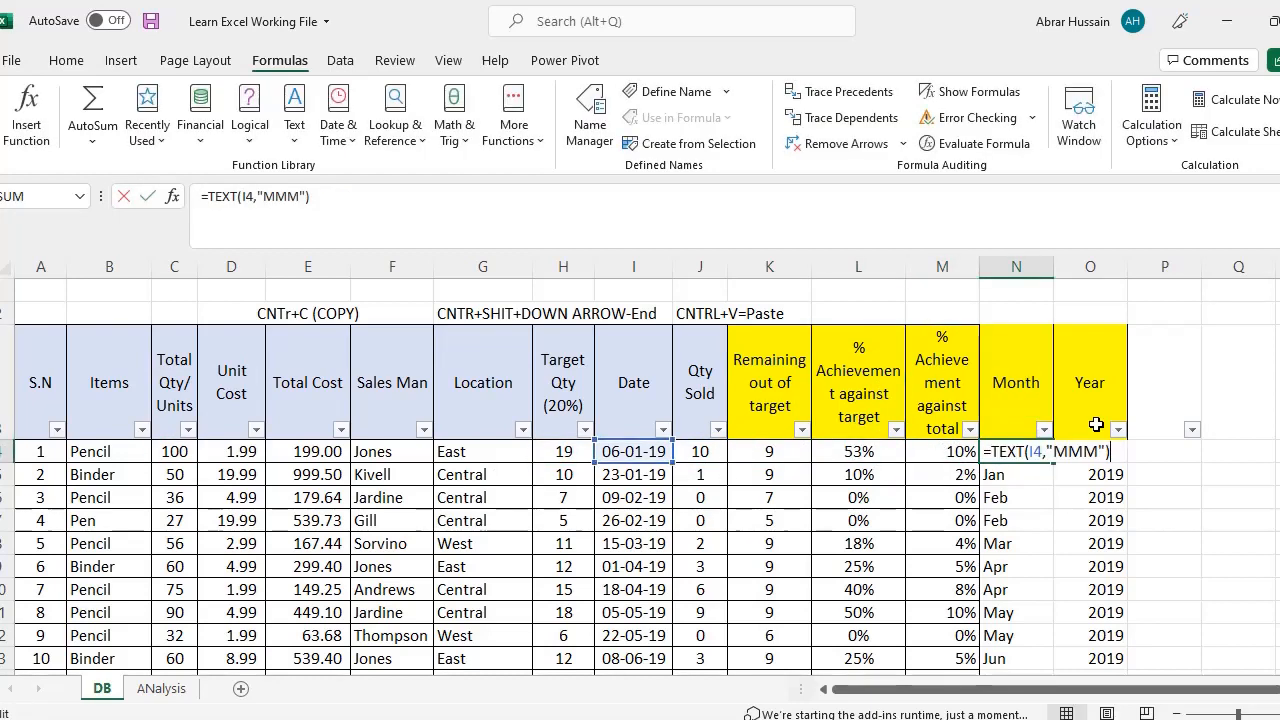
click(1091, 428)
double_click(1100, 452)
click(1094, 380)
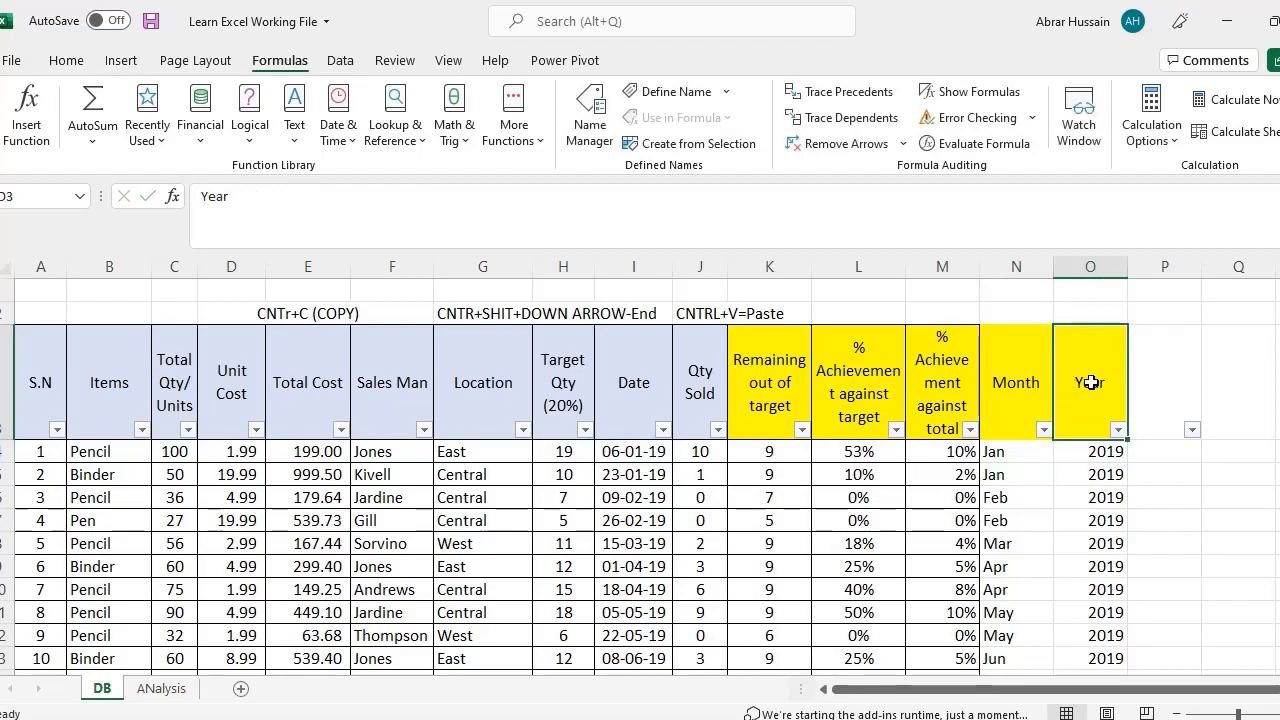
key(Left)
click(1105, 383)
Step: Switch to the ANalysis sheet and review the By Month table with its January Target Qty formula and the start/end date analysis
click(161, 688)
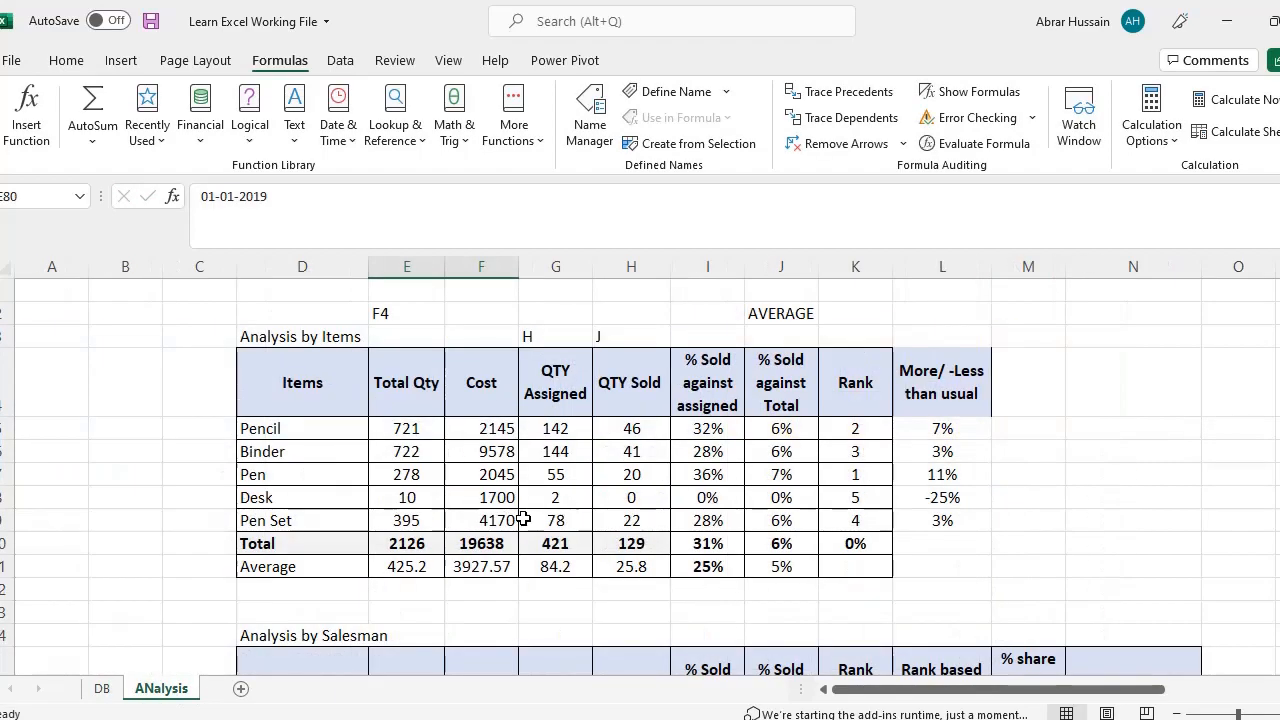
scroll(523, 517, down, 5)
scroll(523, 517, down, 15)
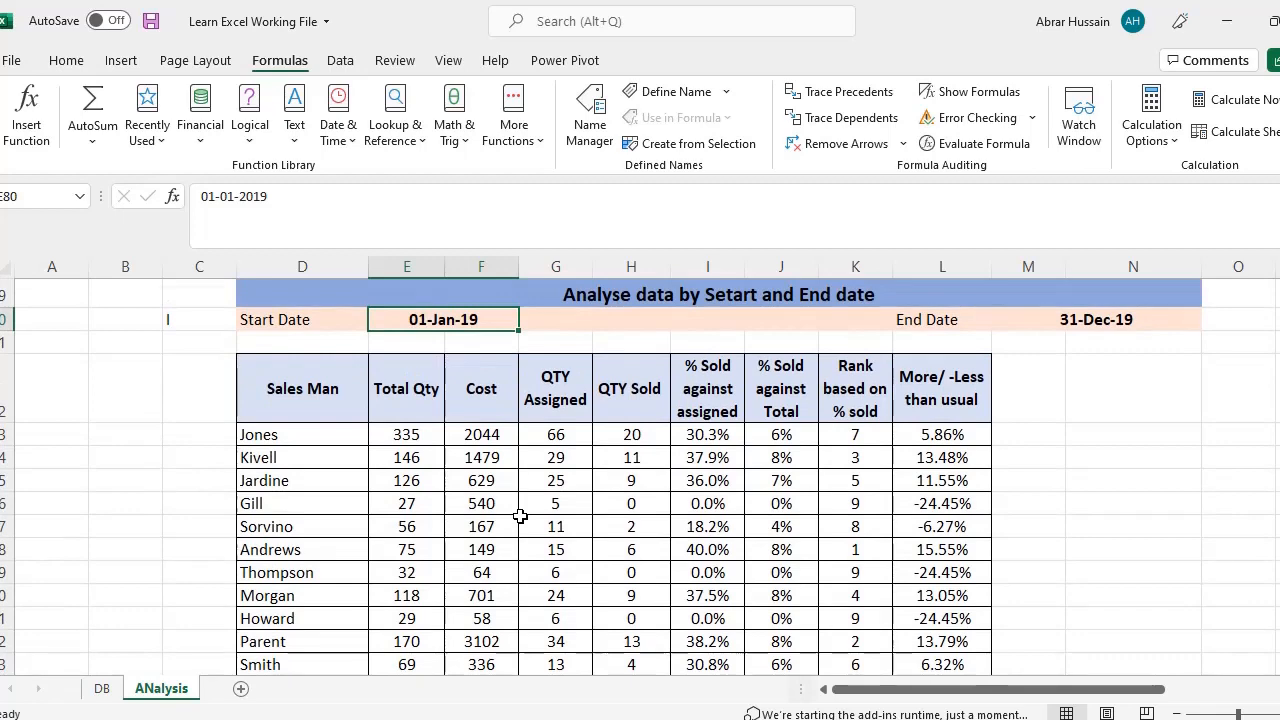
scroll(520, 516, up, 7)
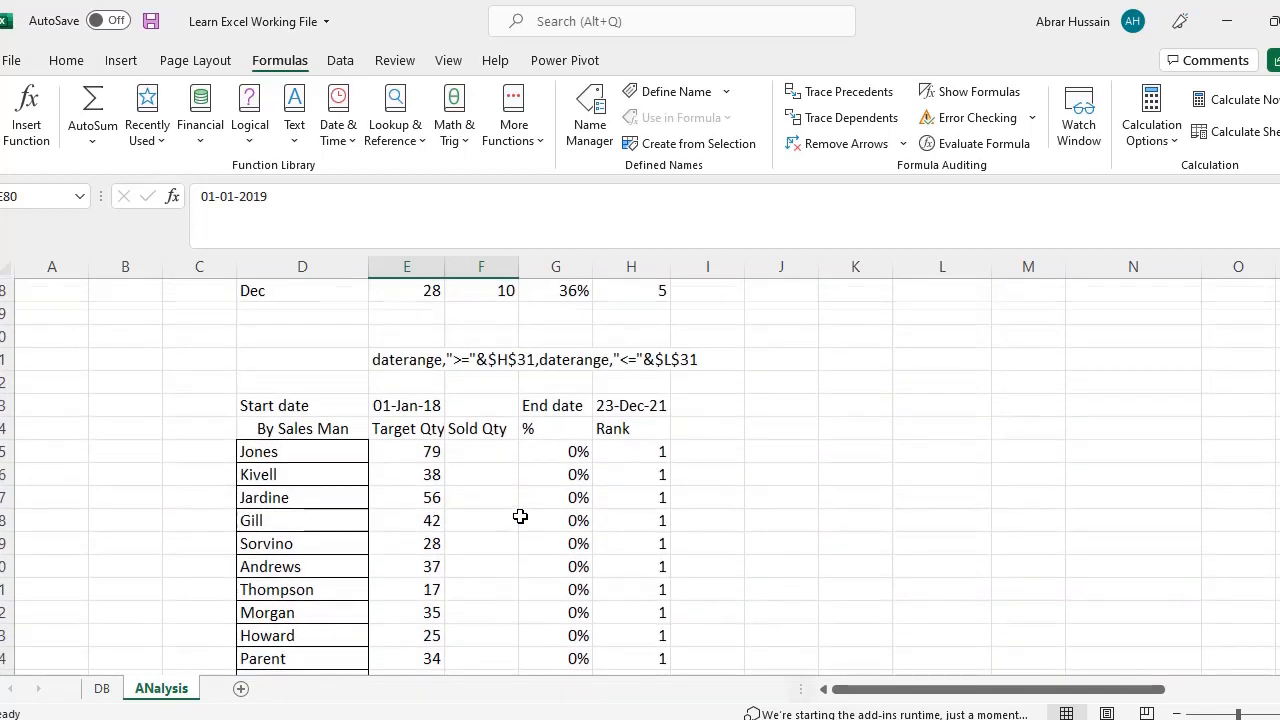
scroll(520, 516, up, 6)
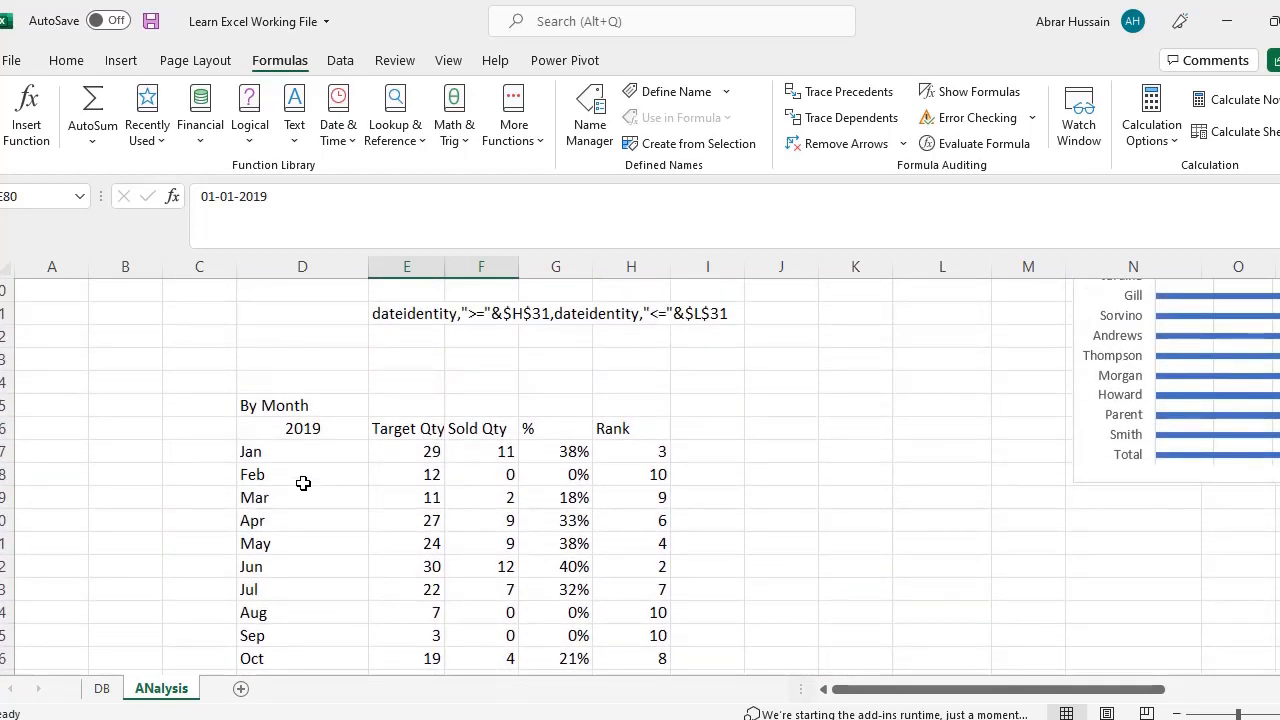
click(279, 432)
click(430, 428)
key(Down)
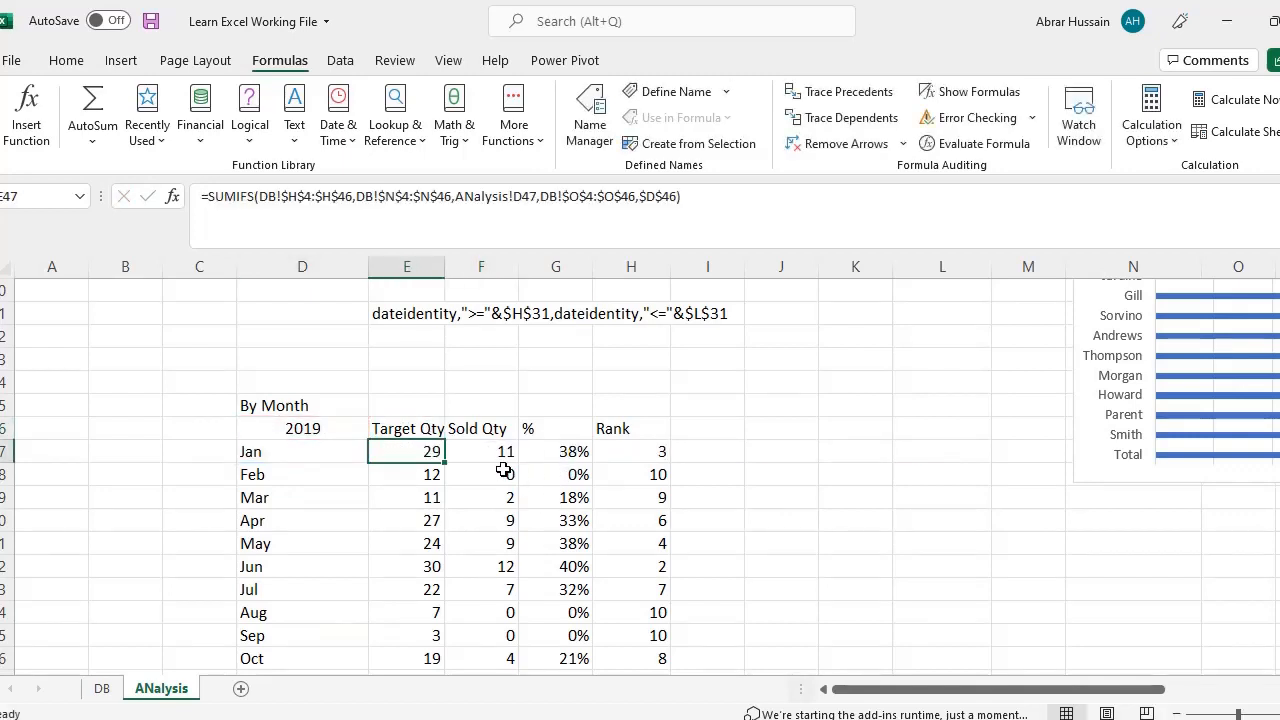
scroll(380, 443, down, 6)
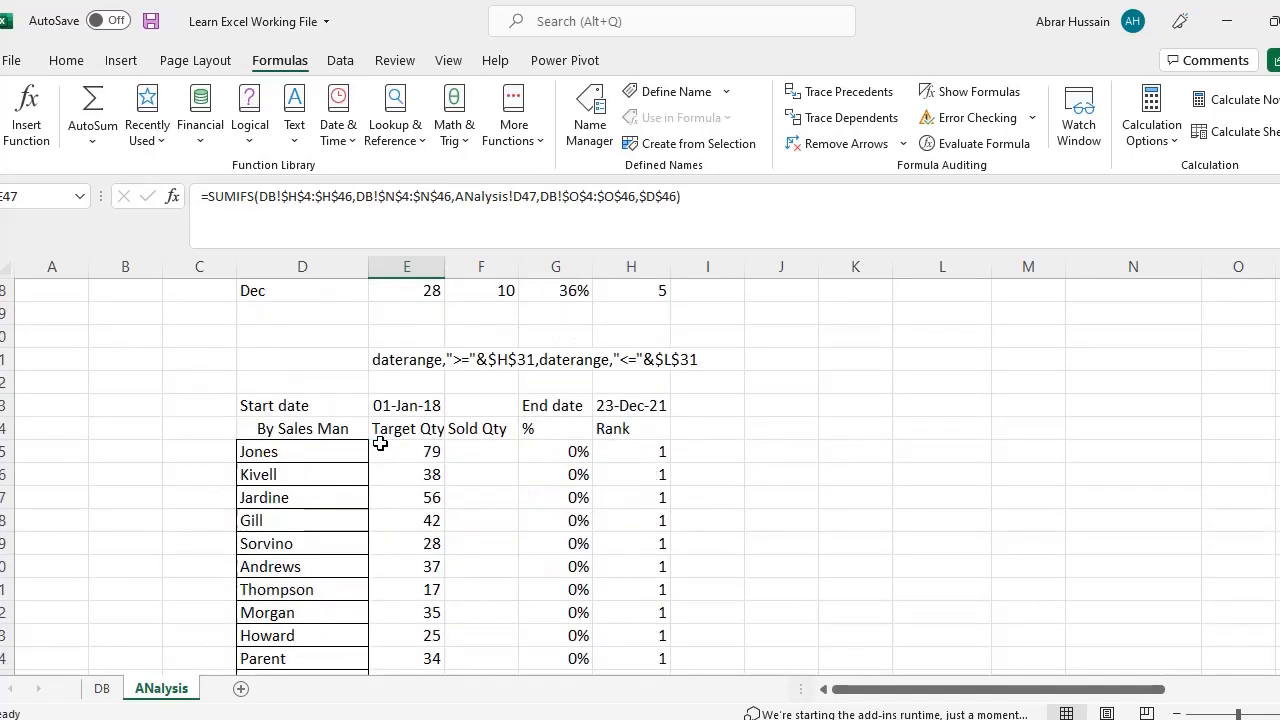
scroll(380, 443, down, 7)
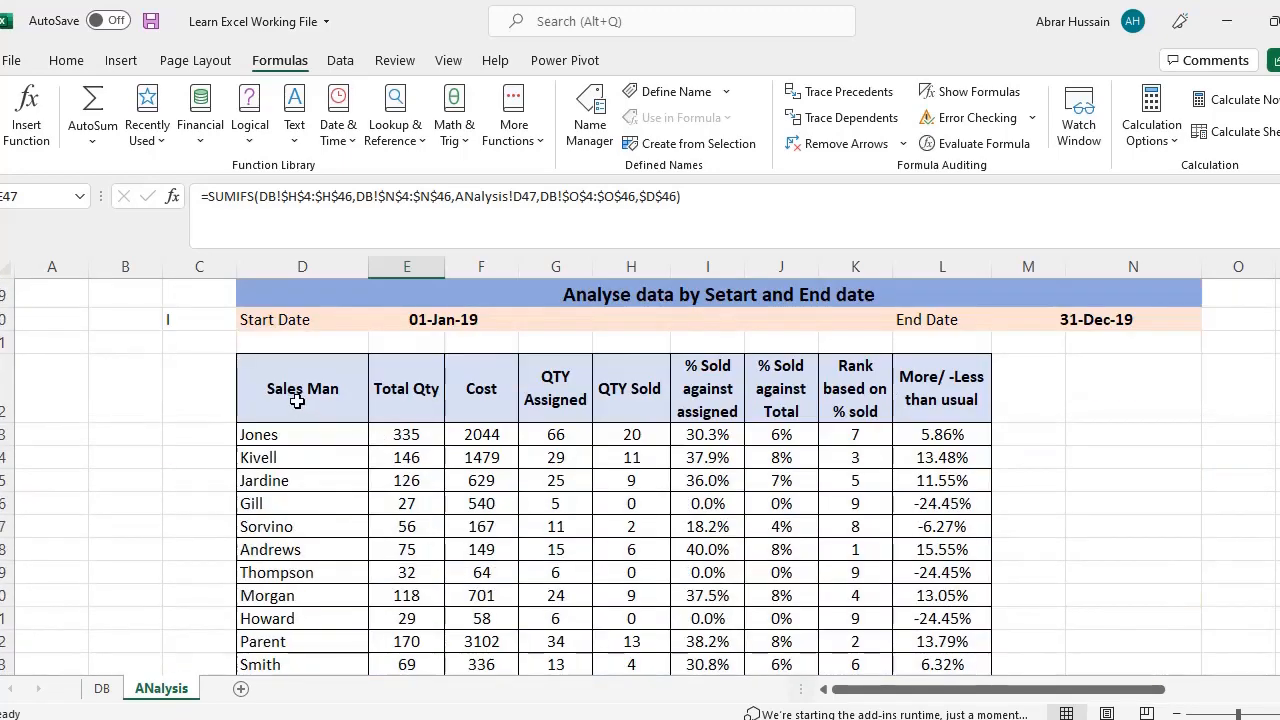
Step: Copy the Sales Man, Total Qty and Cost columns of the start/end date table, header through Total row, to D97
click(283, 388)
scroll(389, 449, down, 2)
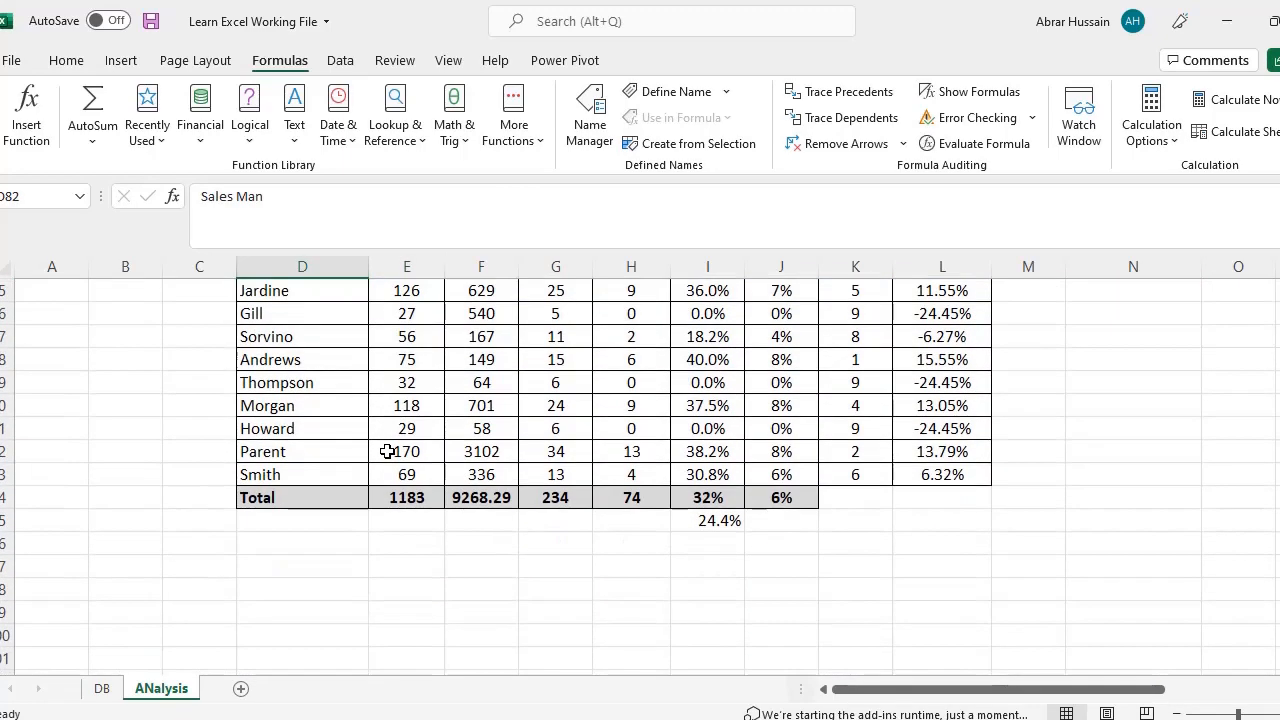
shift+click(478, 494)
key(ctrl+c)
click(286, 567)
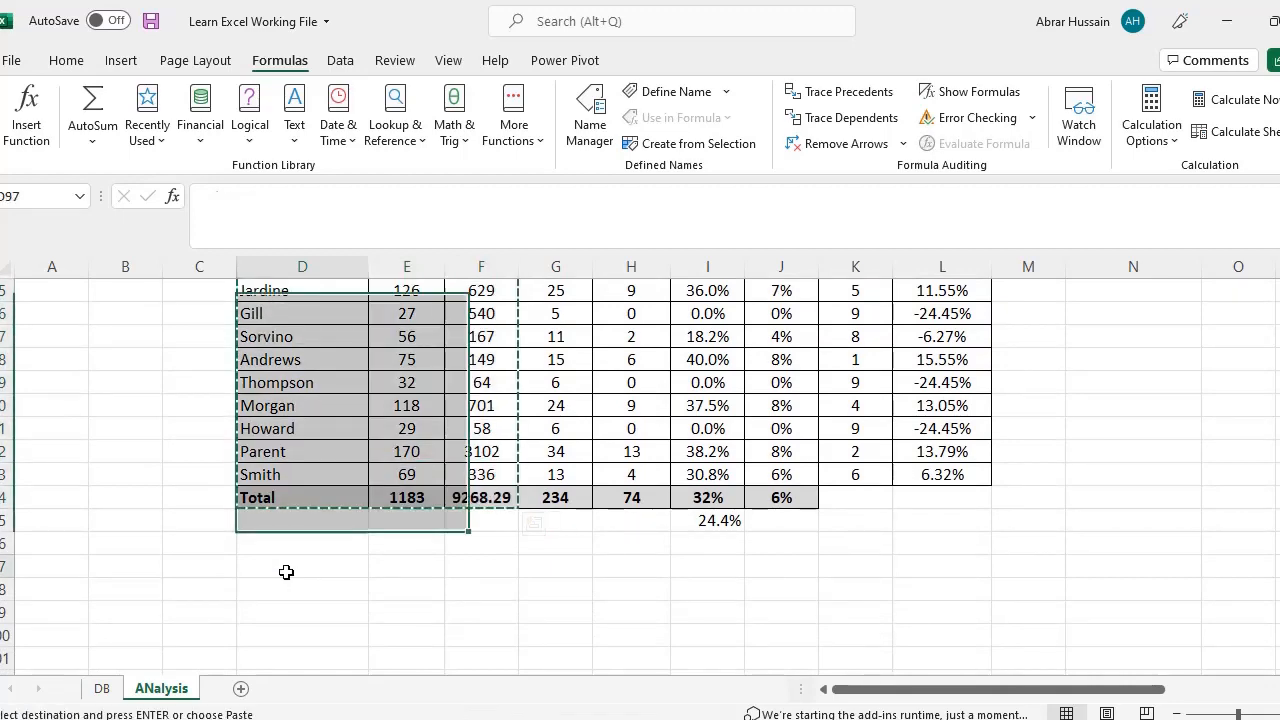
key(ctrl+v)
Step: Enter a heading in D96, above the copied table, for the % sold by salesman and by months
scroll(522, 562, down, 3)
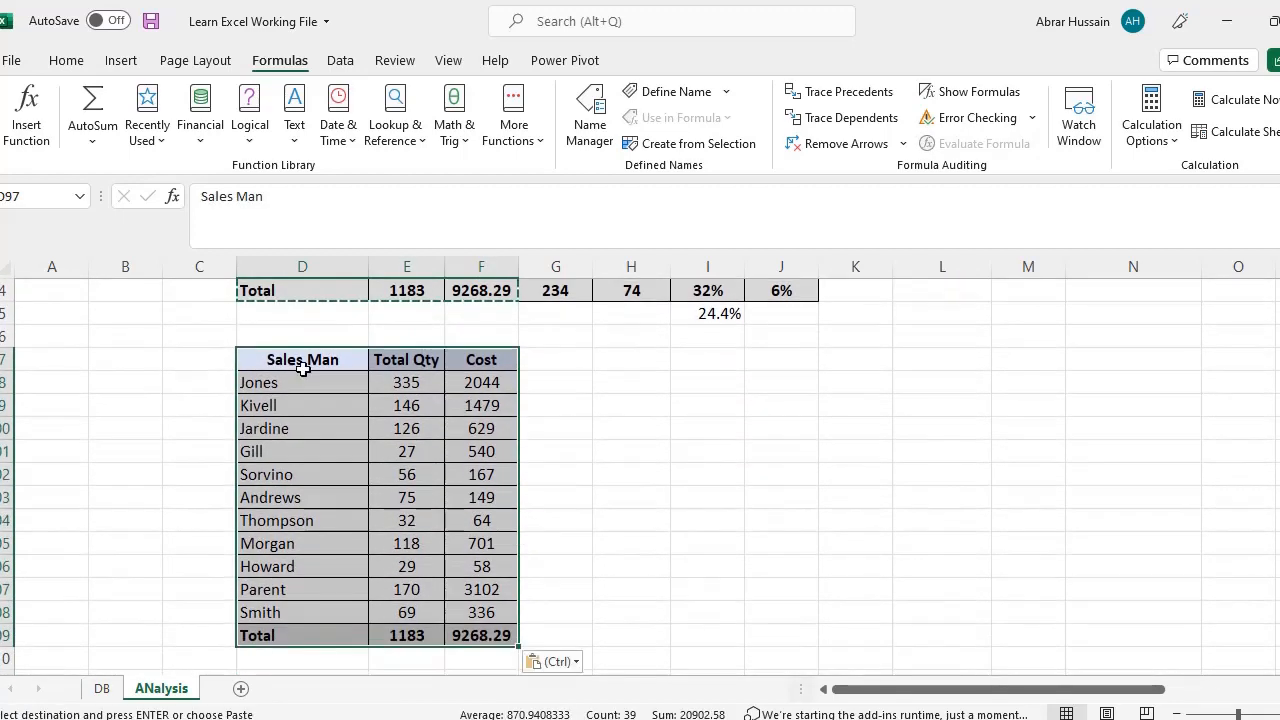
click(278, 333)
text(By S)
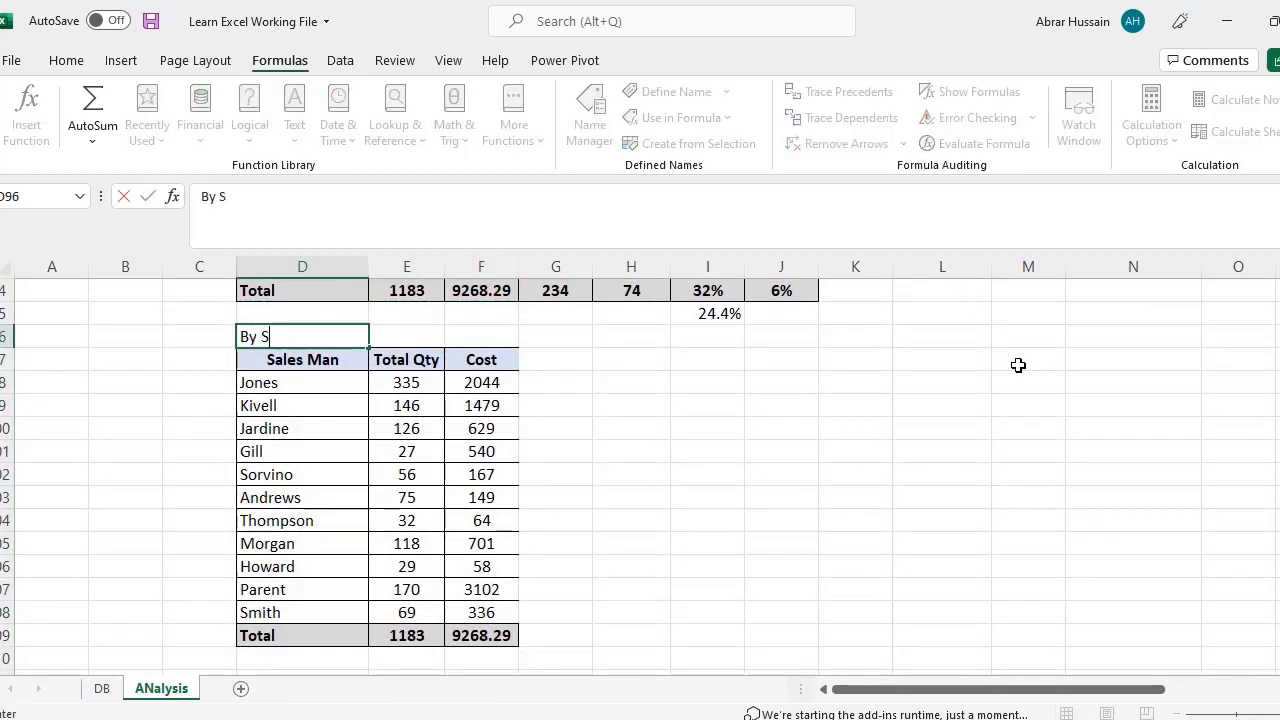
text(ales Mana nd)
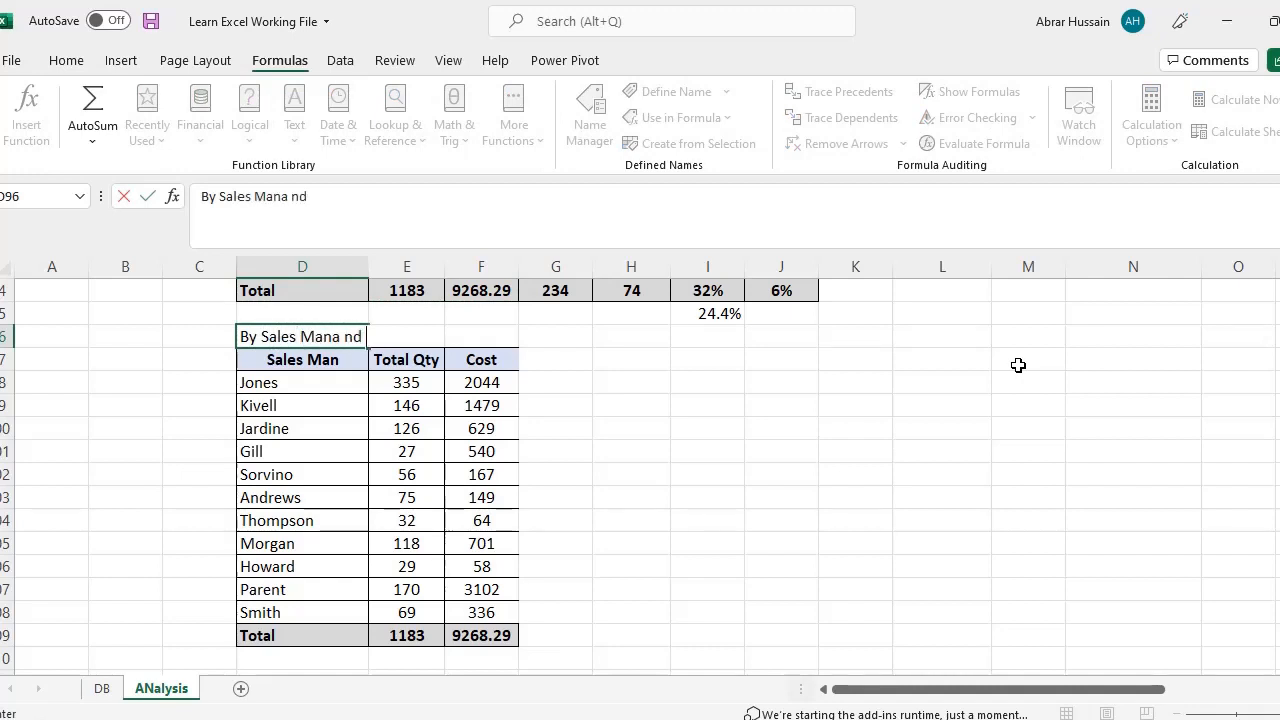
text( by Month)
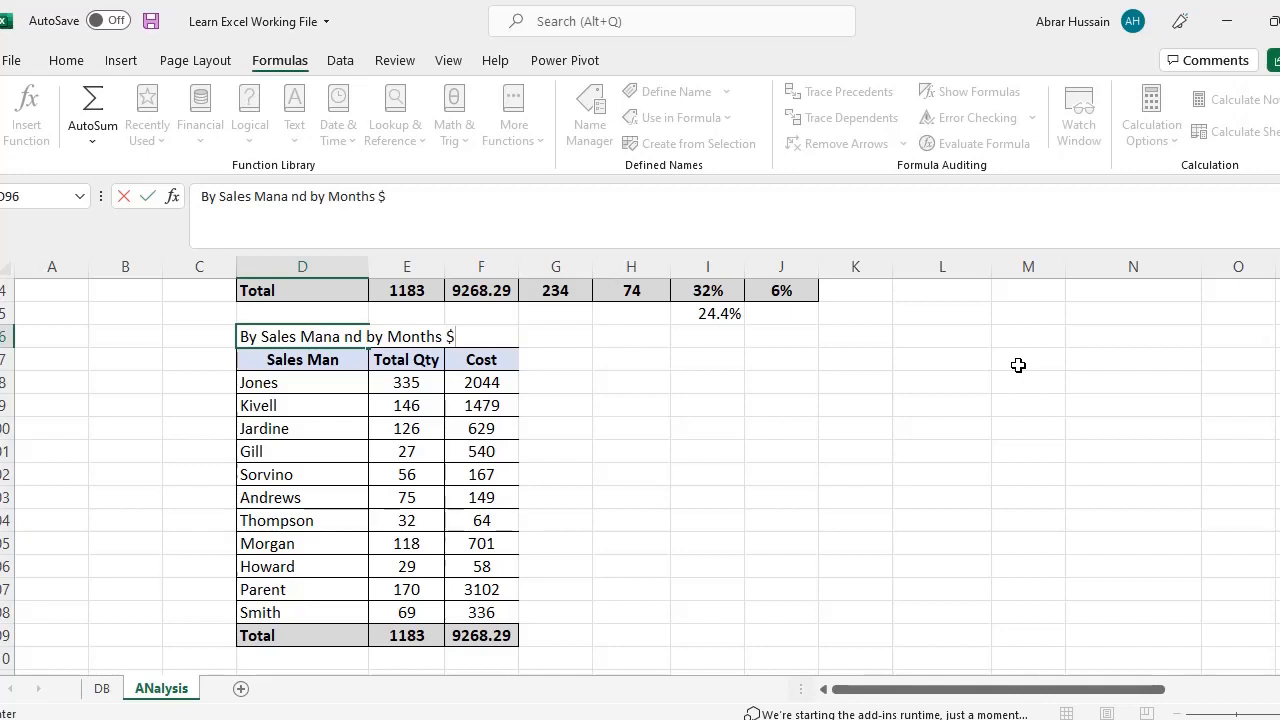
text(s % sold)
key(Left)
key(Left)
key(Left)
key(Right)
key(Right)
key(Right)
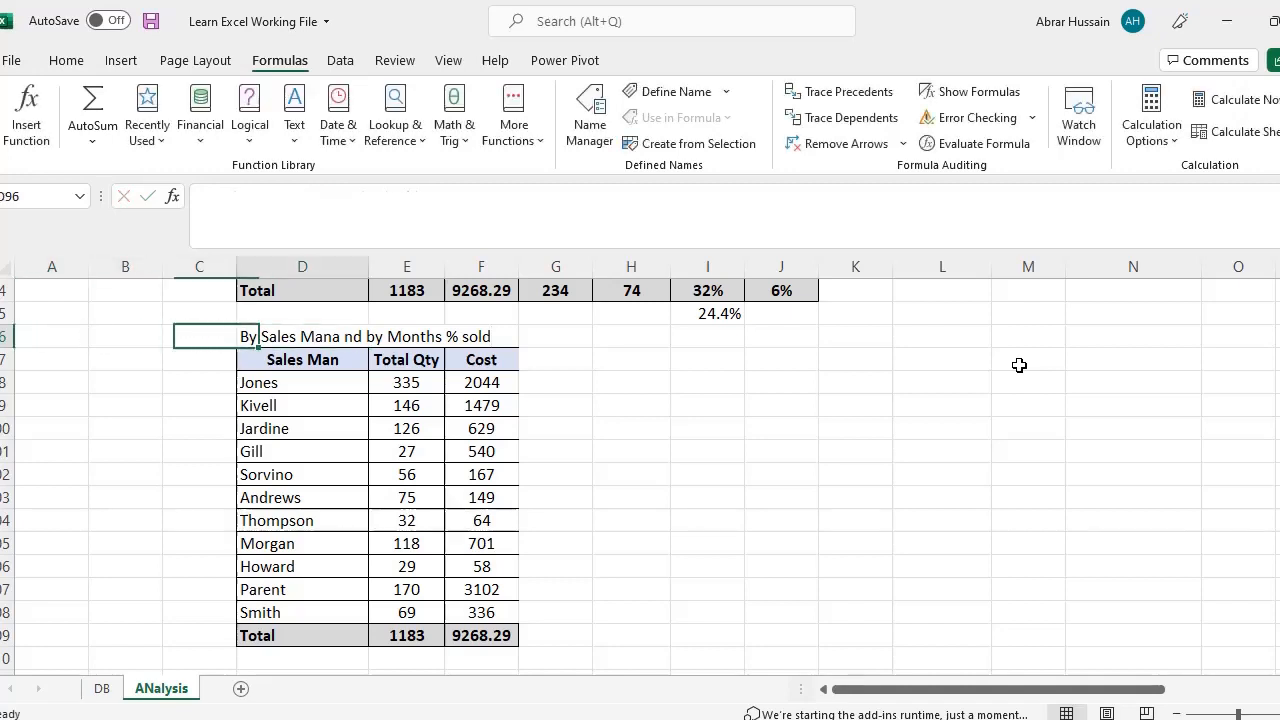
Step: Correct the misplaced space in the D96 heading so it reads "By Sales Man and by Months % sold"
key(F2)
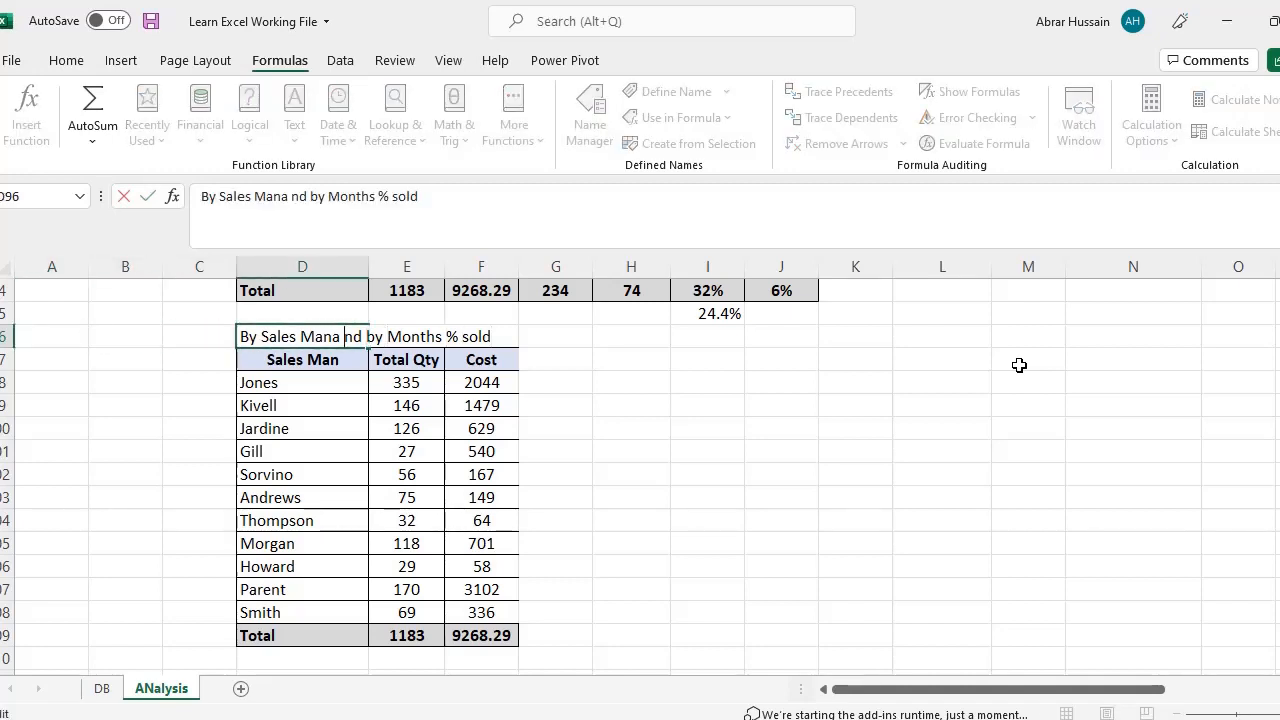
key(Delete)
key(Left)
key(ctrl+Right)
key(ctrl+Right)
key(Return)
Step: Clear all contents and formatting from the copied table's Total Qty and Cost columns in E97:F109, including their headers
key(Right)
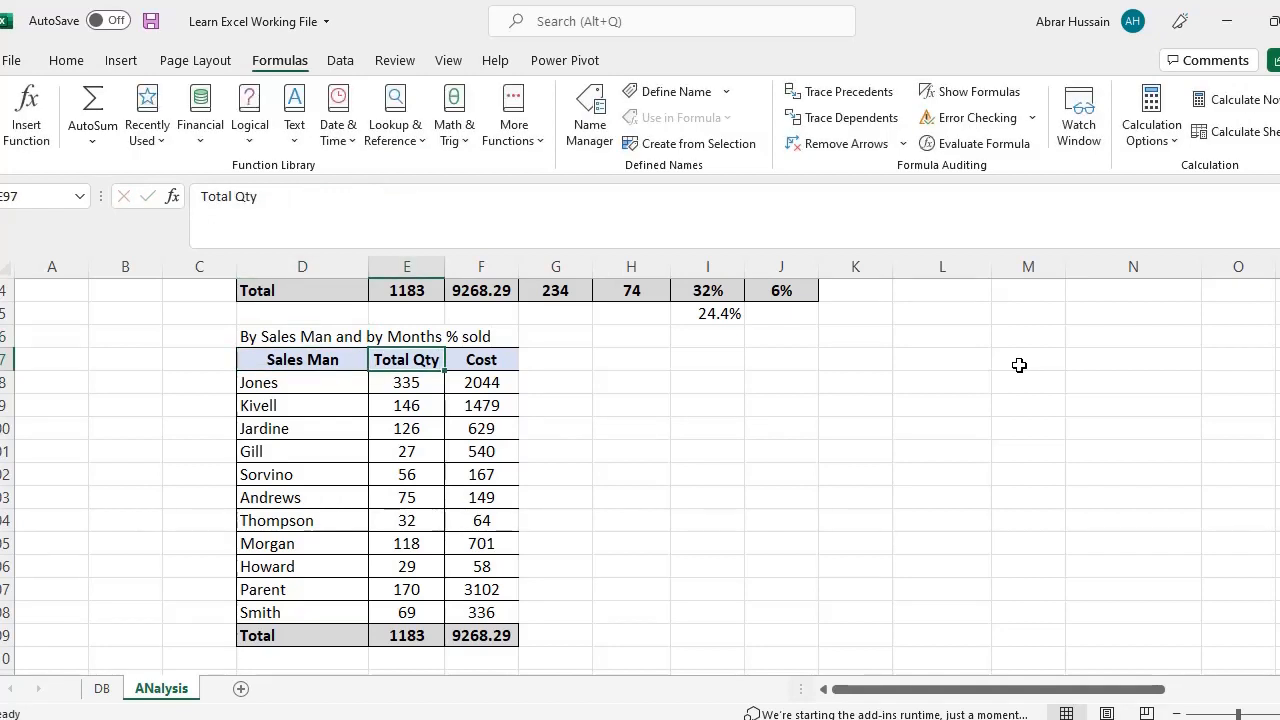
key(Down)
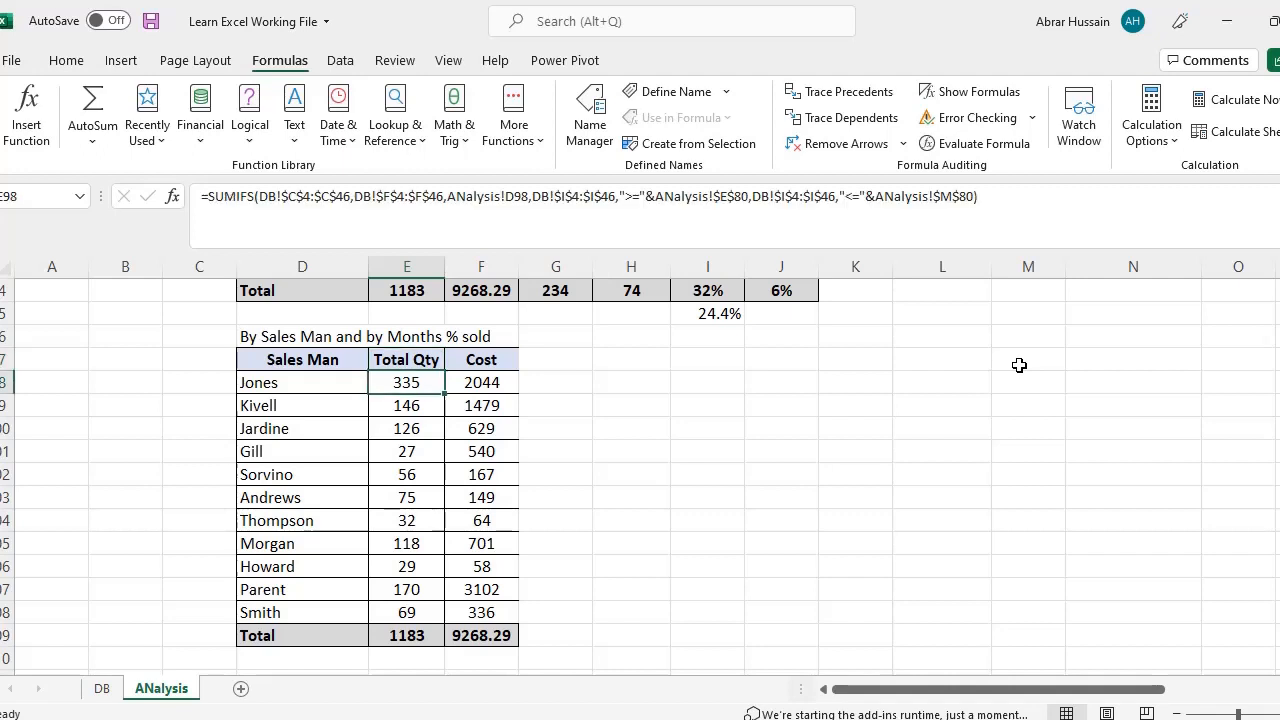
key(shift+Right)
key(ctrl+shift+Down)
key(alt+e)
key(a)
key(a)
key(Up)
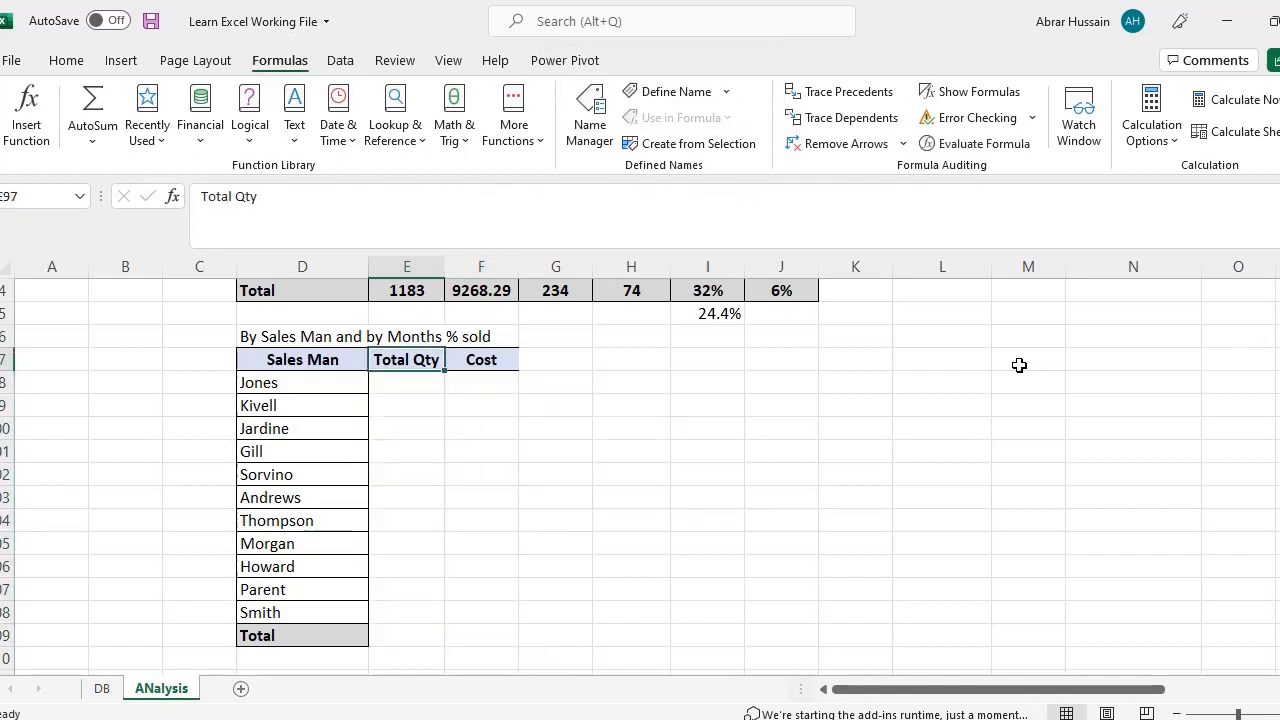
key(shift+Right)
key(alt+e)
key(a)
key(a)
key(Left)
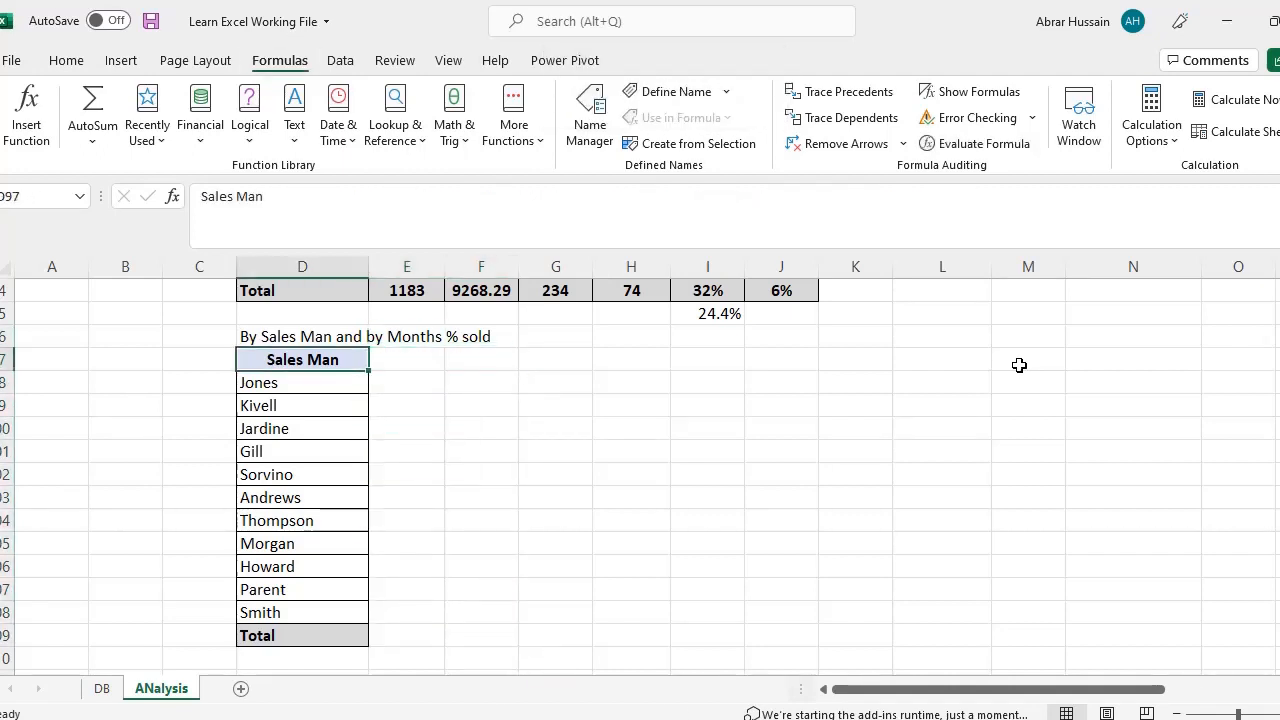
Step: Copy the formatted Sales Man header from D97 to E97 and replace its text with "Jan"
key(ctrl+c)
key(Right)
key(ctrl+v)
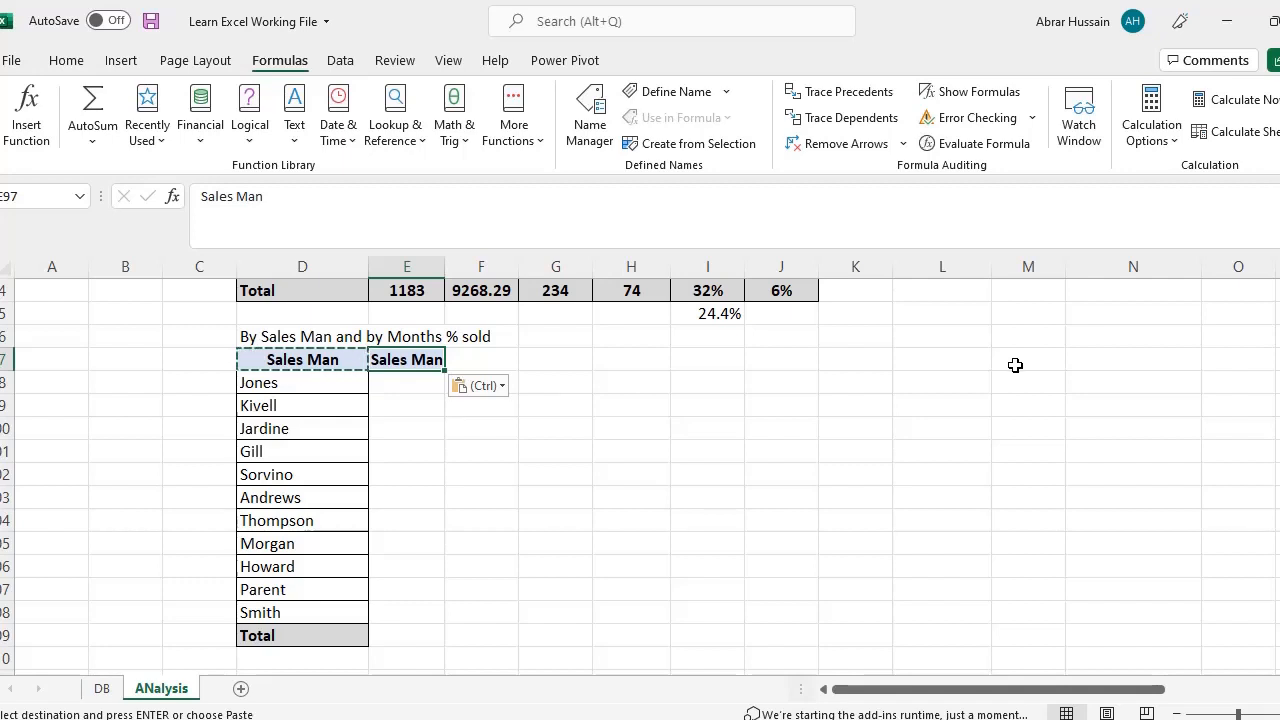
text(Jan)
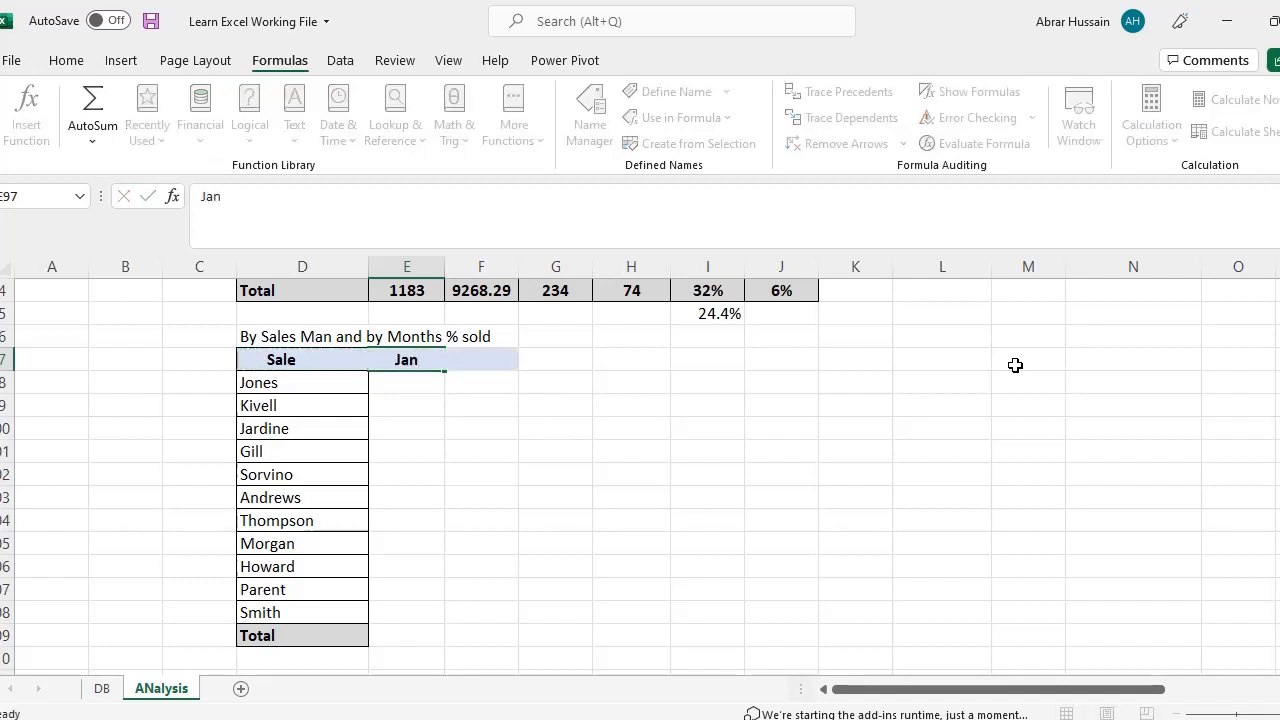
key(ctrl+Return)
Step: Append "(2019)" to the heading in D96 and make the heading bold
key(Left)
key(Up)
key(F2)
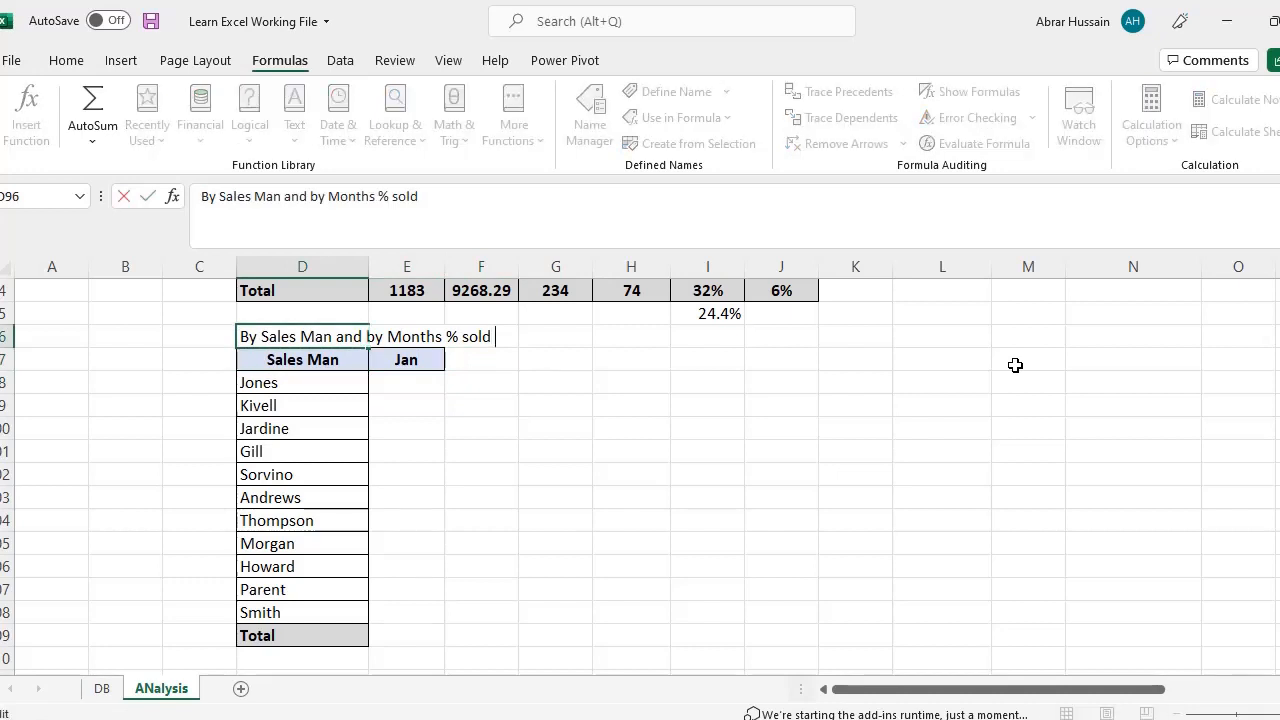
text((2019)
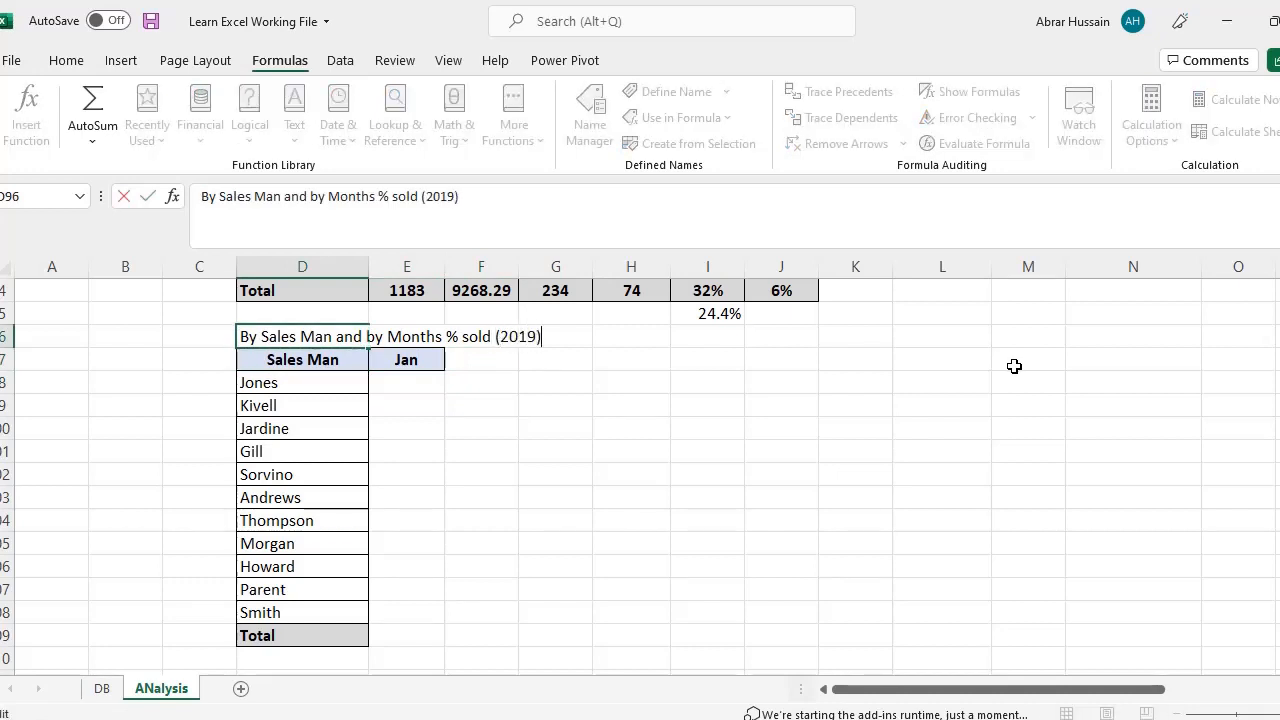
text())
key(Return)
key(Up)
key(ctrl+b)
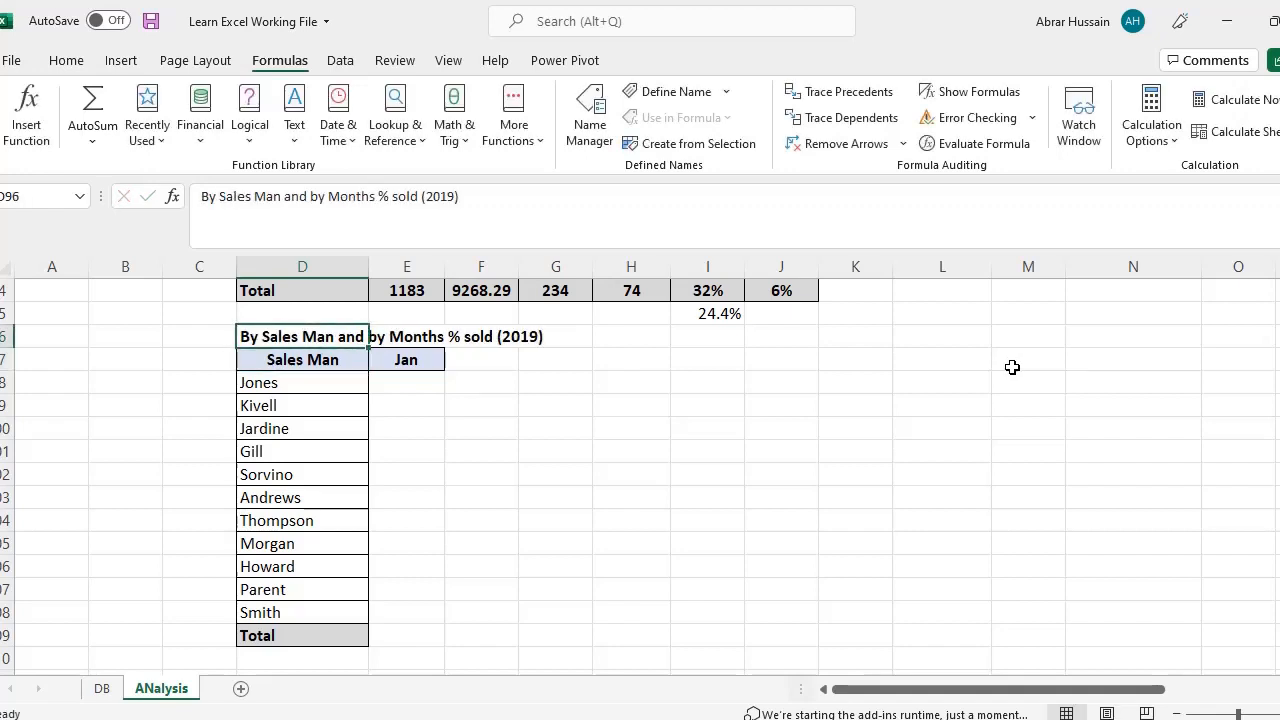
key(F2)
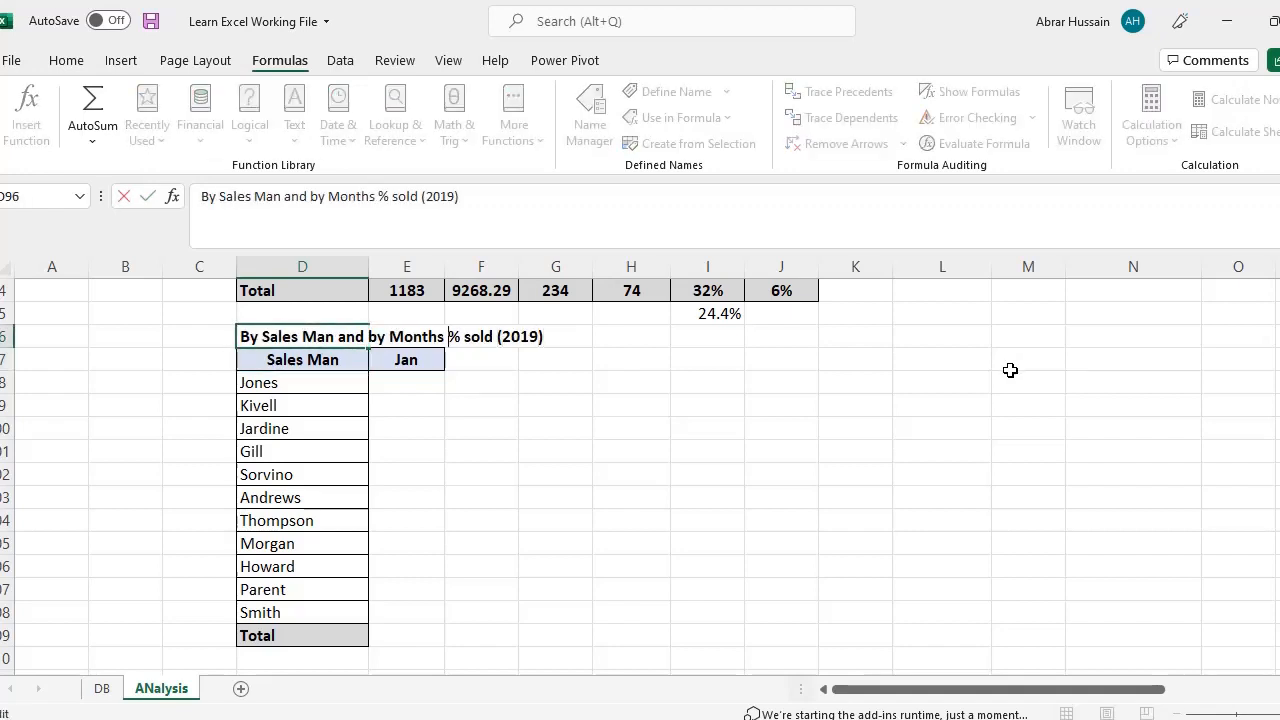
key(Return)
Step: Extend the month header series from Jan in E97 across to Jun in J97
key(Right)
key(Right)
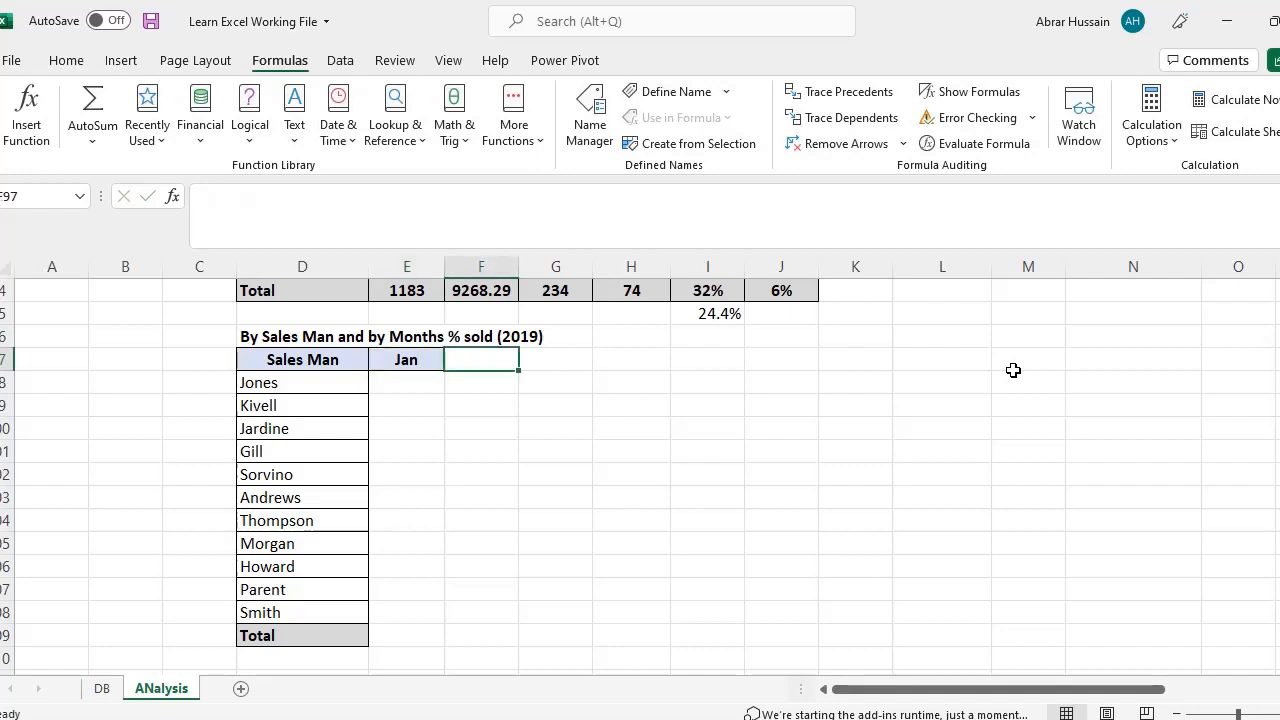
key(Left)
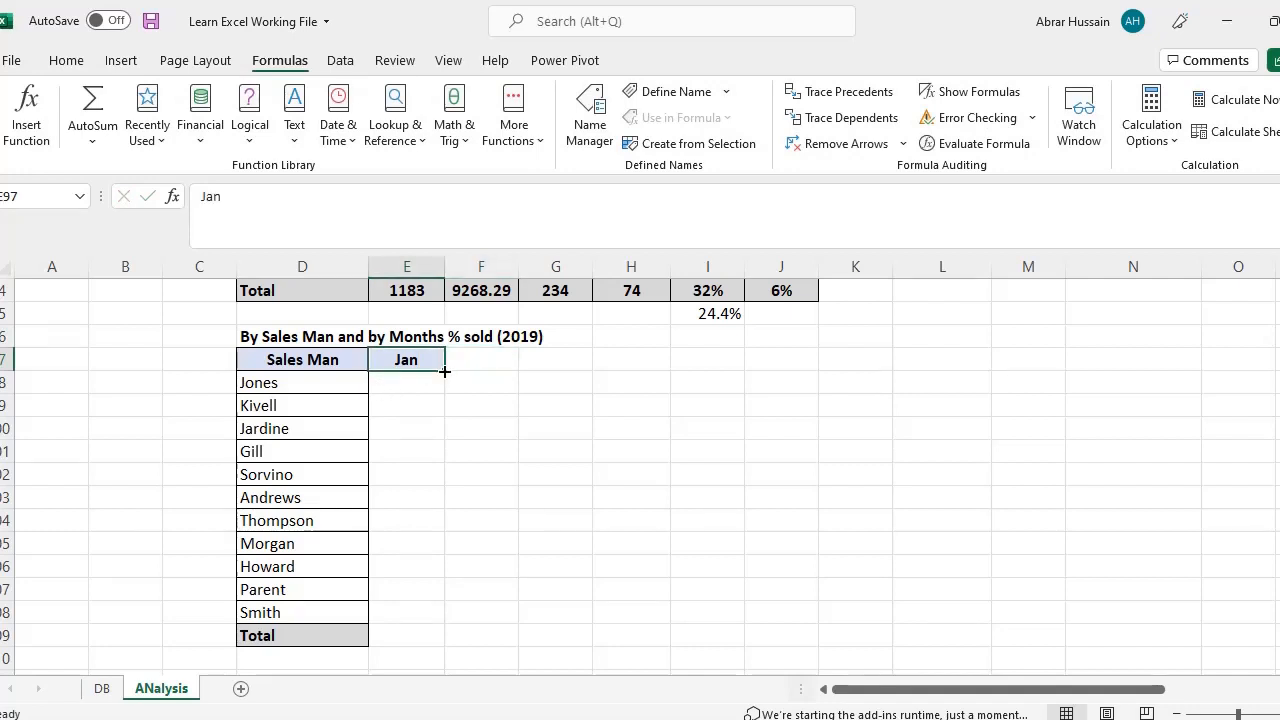
drag(445, 372, 1052, 360)
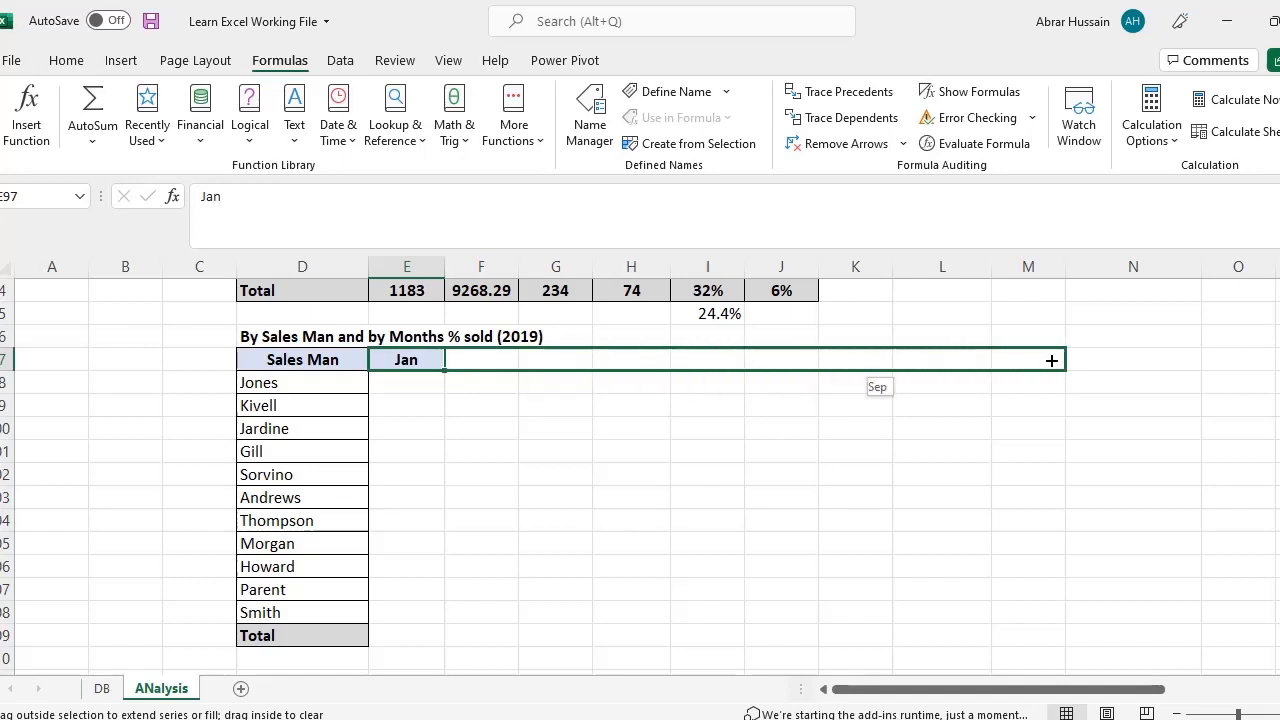
drag(1134, 361, 1040, 350)
drag(1040, 351, 797, 365)
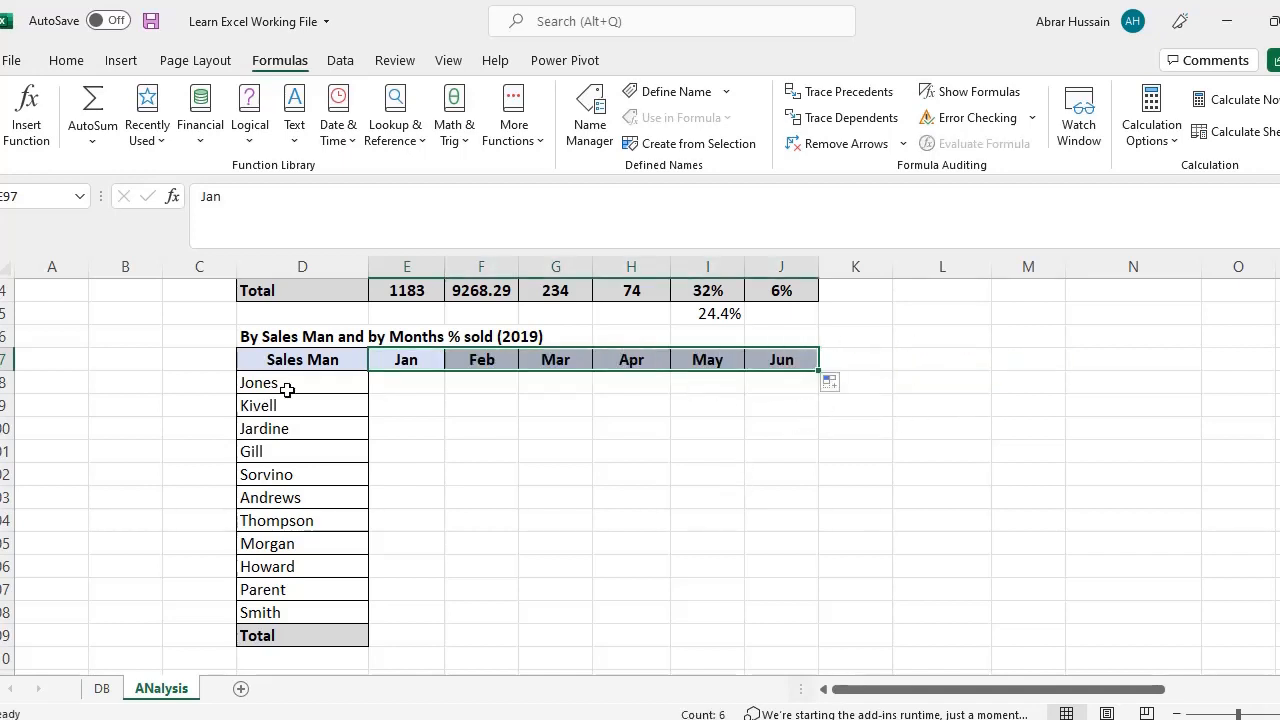
click(425, 363)
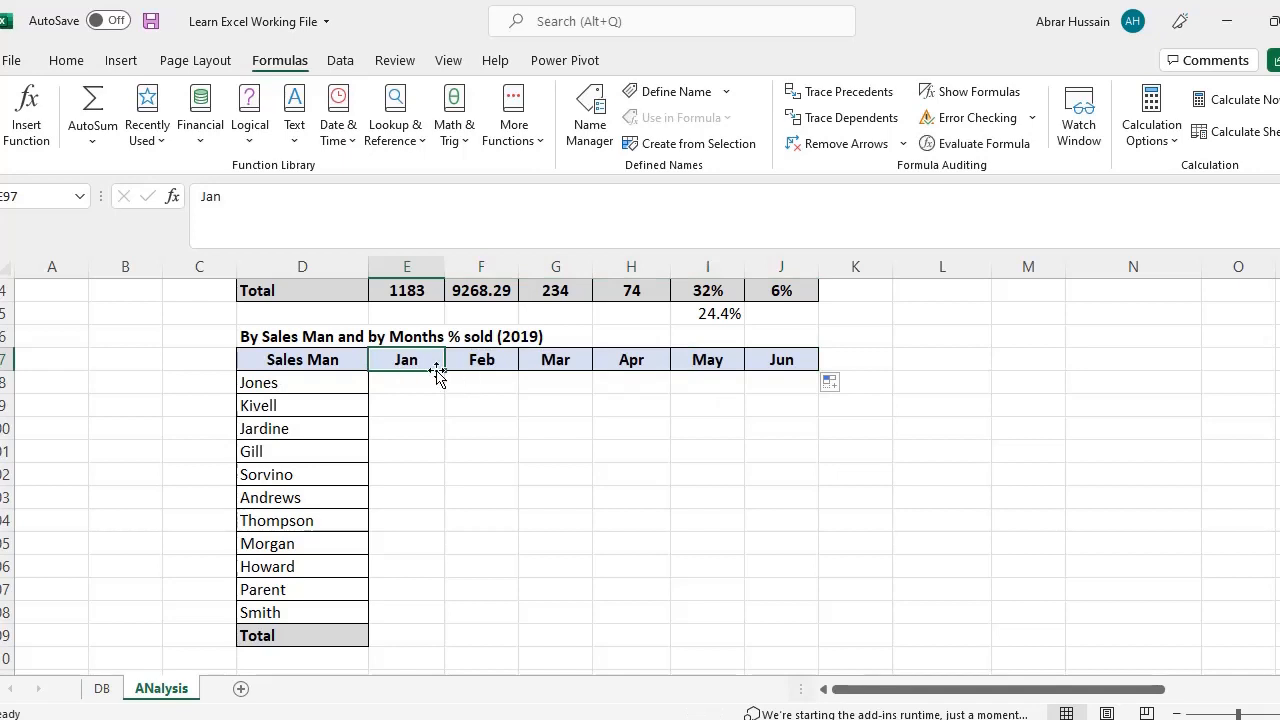
key(Right)
key(Right)
key(Right)
key(Right)
key(Right)
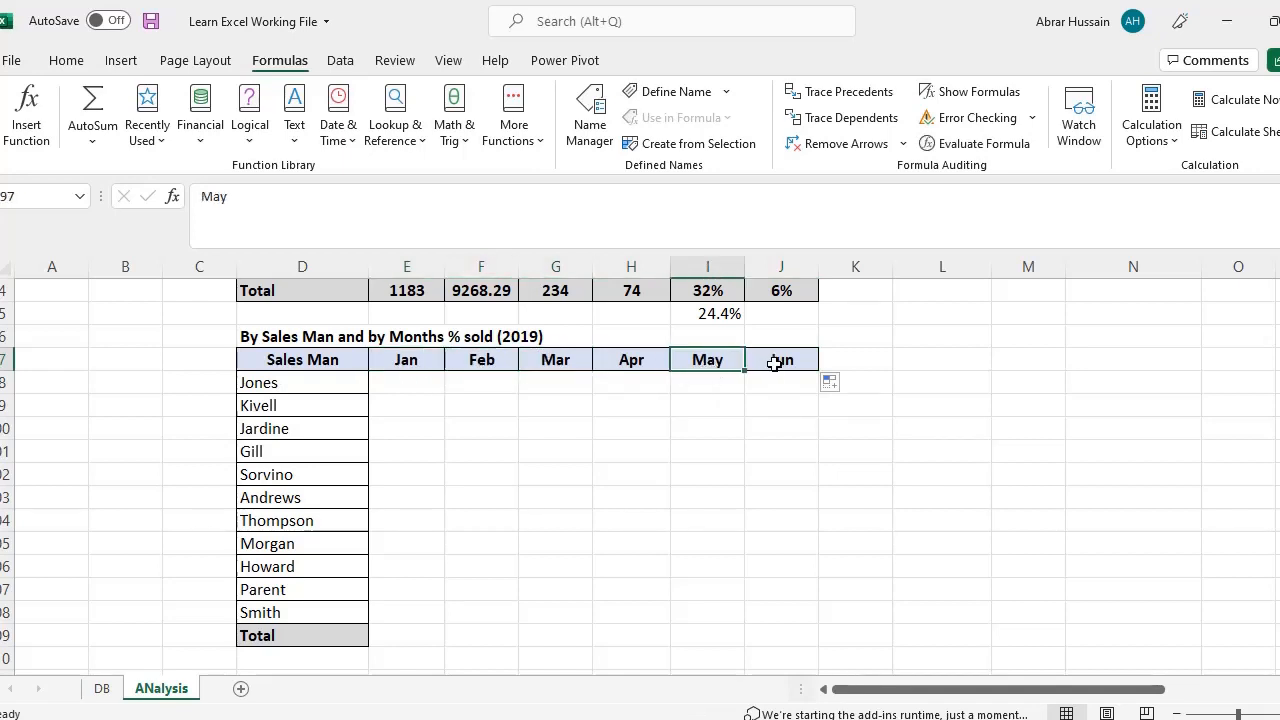
Step: Try full month names in the header row by changing E97 to "January" and extending the series to June in J97
click(394, 363)
key(F2)
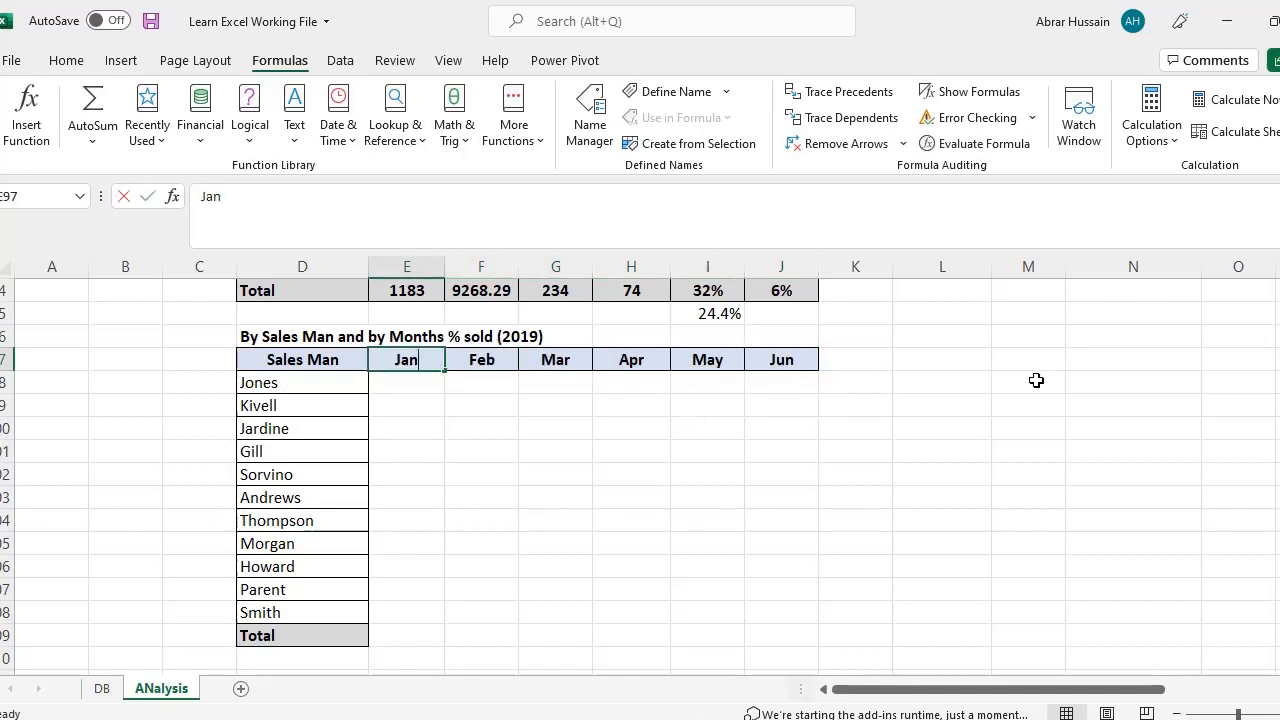
text(uary)
key(Return)
key(Up)
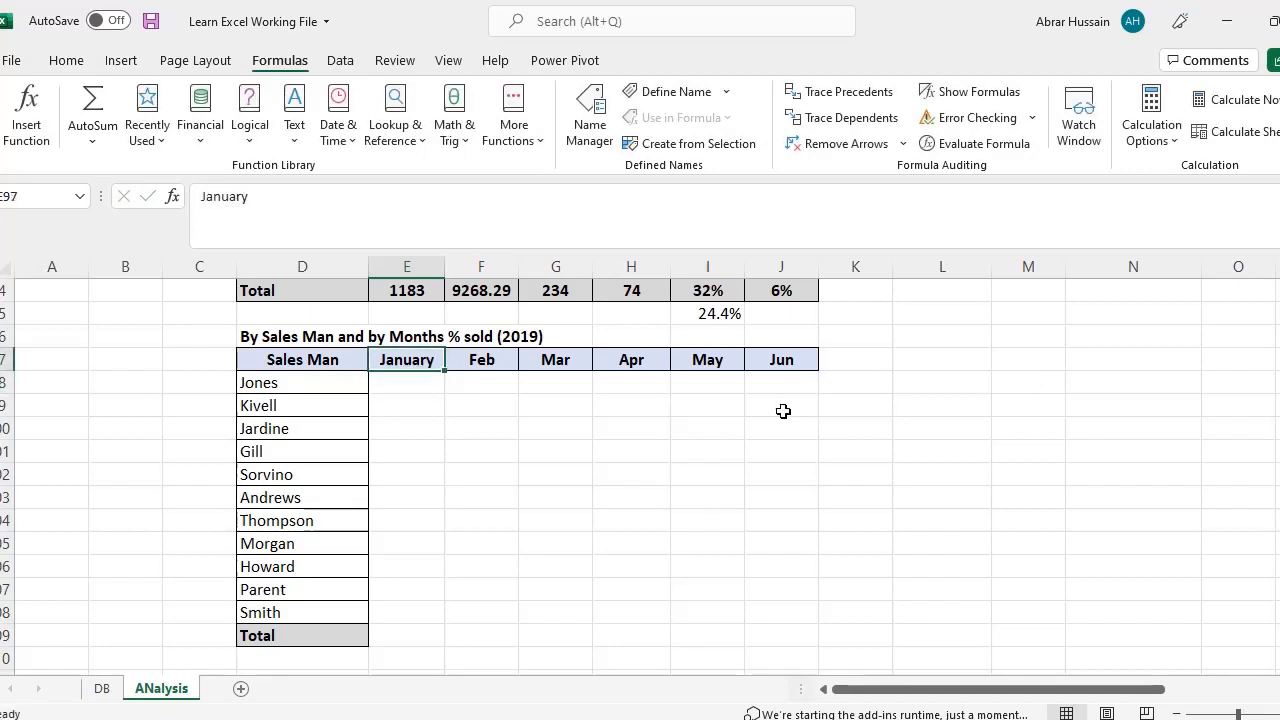
drag(448, 372, 815, 380)
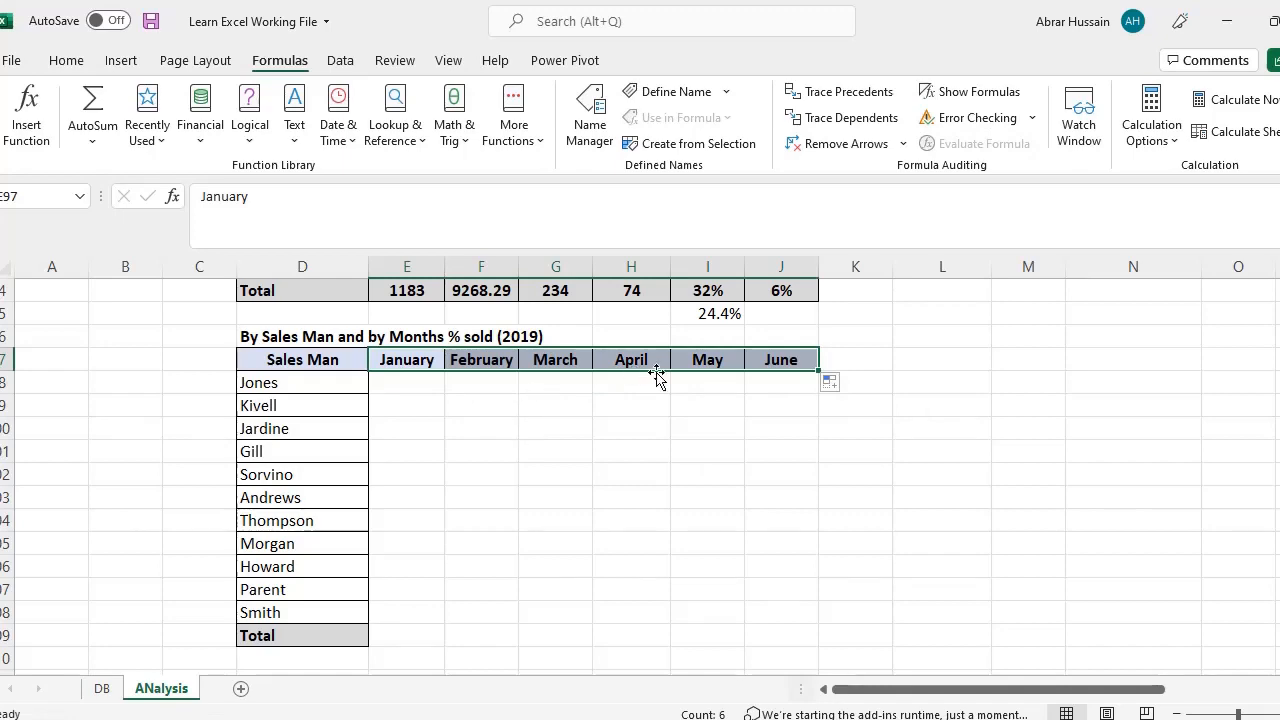
key(ctrl+z)
key(ctrl+z)
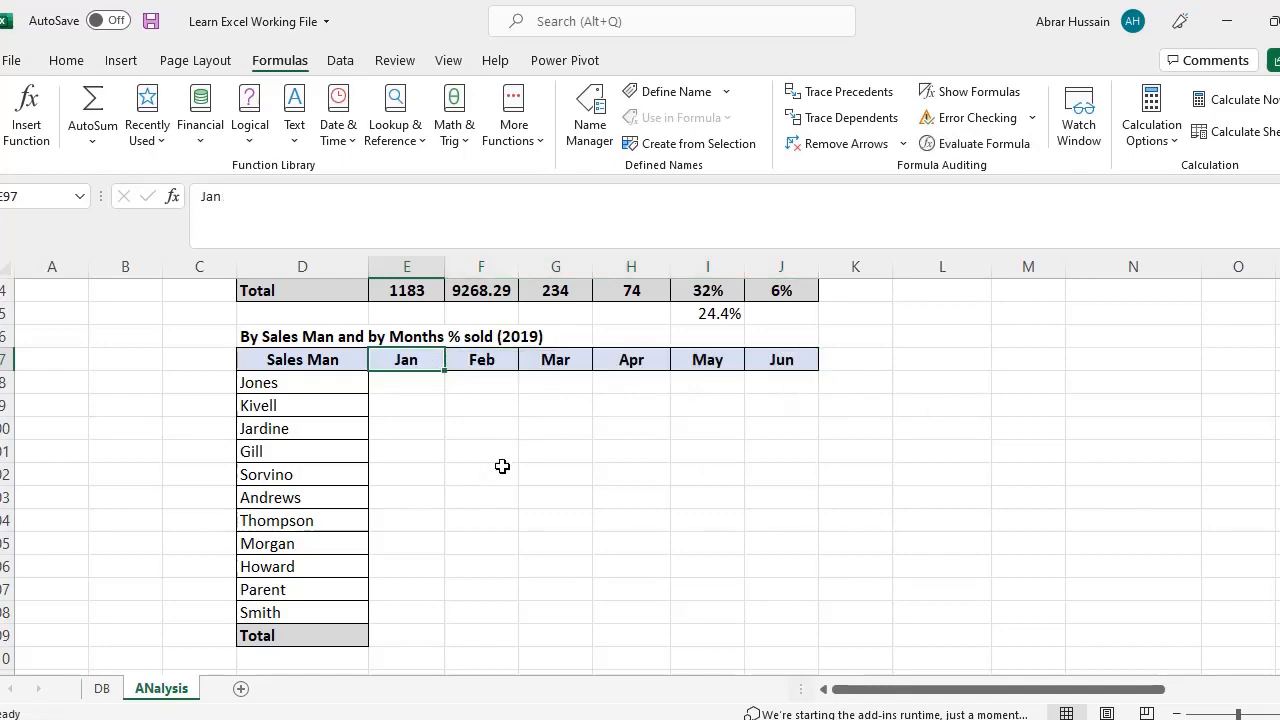
Step: Examine the Month column's header, values and formulas on the DB sheet
click(102, 694)
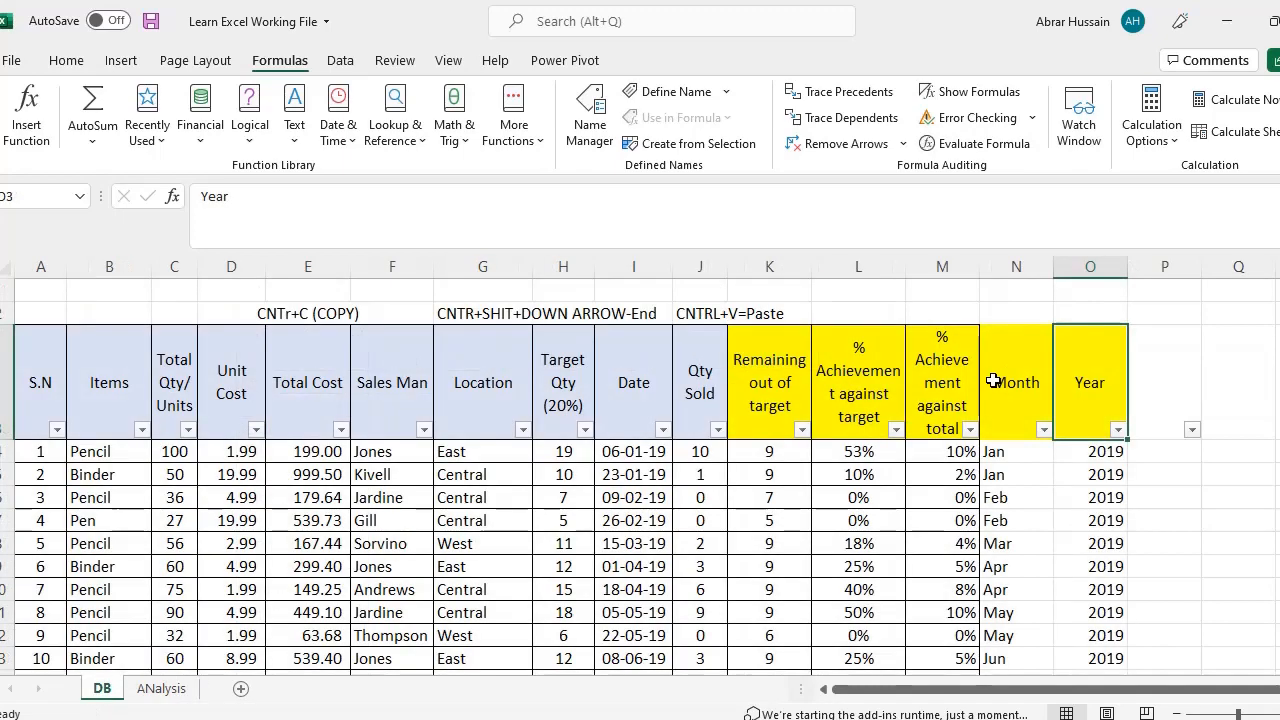
click(1010, 451)
click(1005, 503)
click(1016, 473)
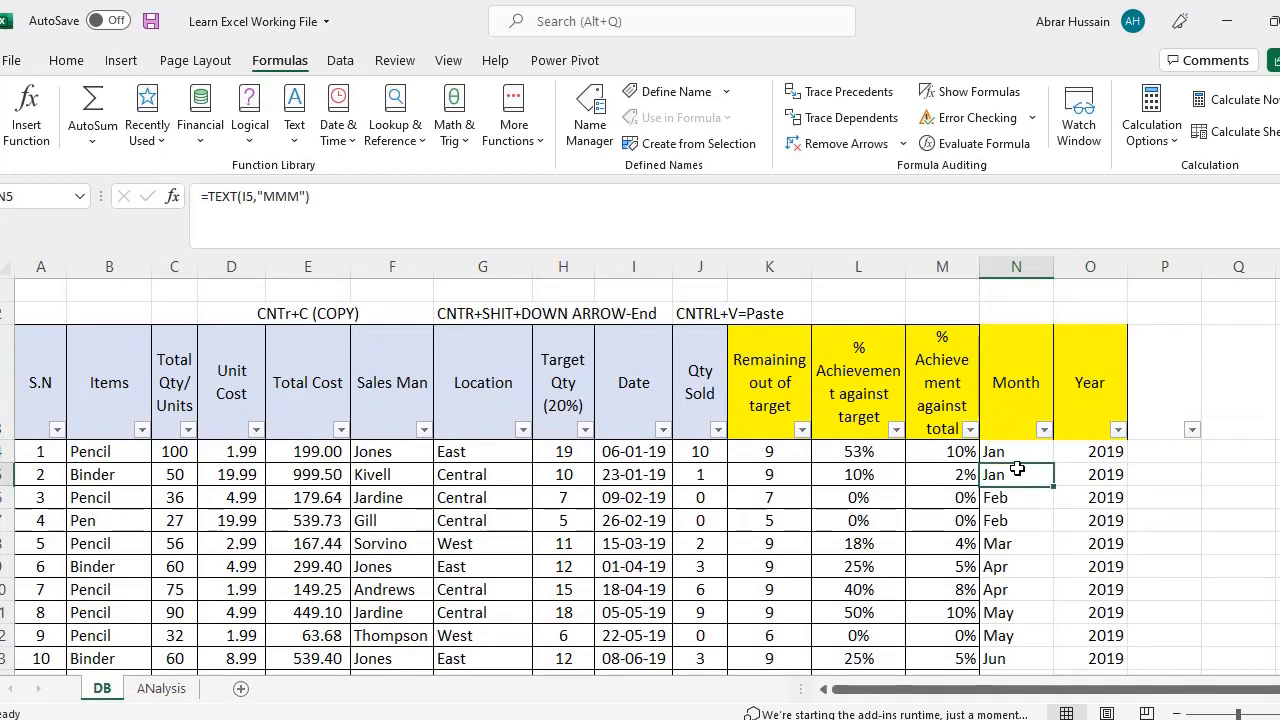
click(1022, 453)
click(1026, 425)
click(1003, 497)
click(1003, 405)
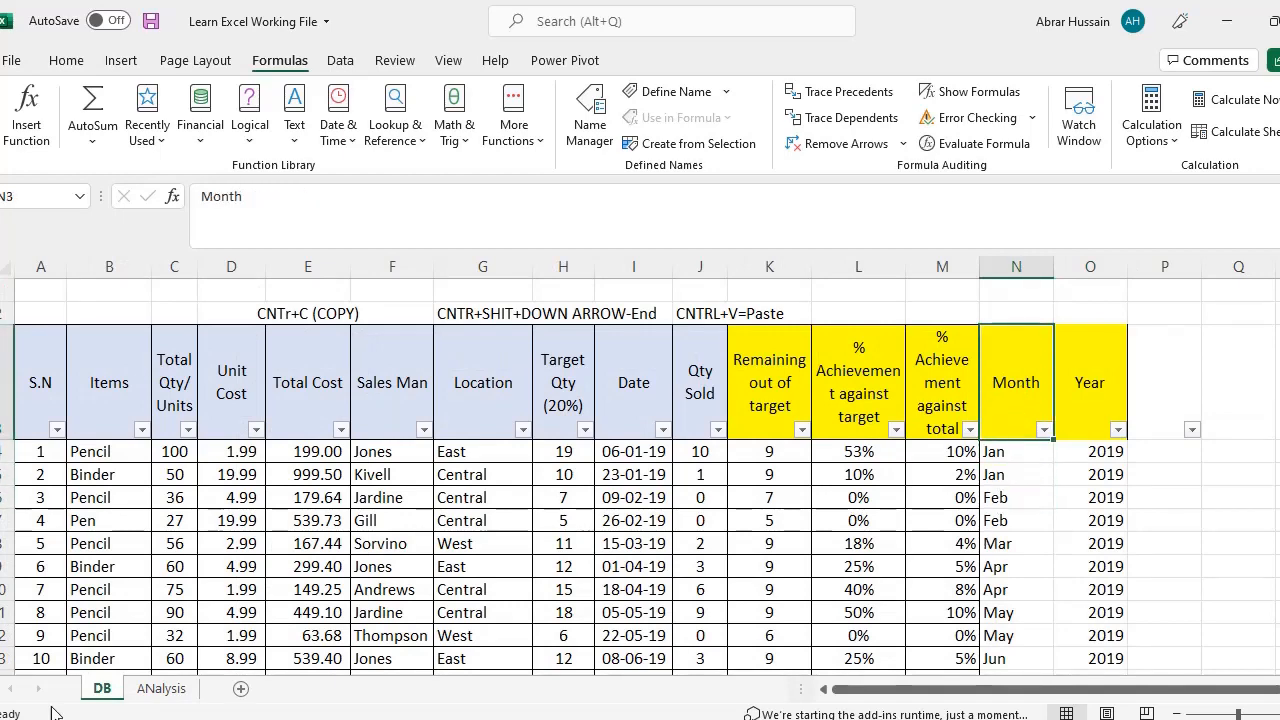
Step: On the ANalysis sheet, move the table with the Sales Man and month headers down one row to start at D98
click(160, 688)
drag(410, 360, 756, 368)
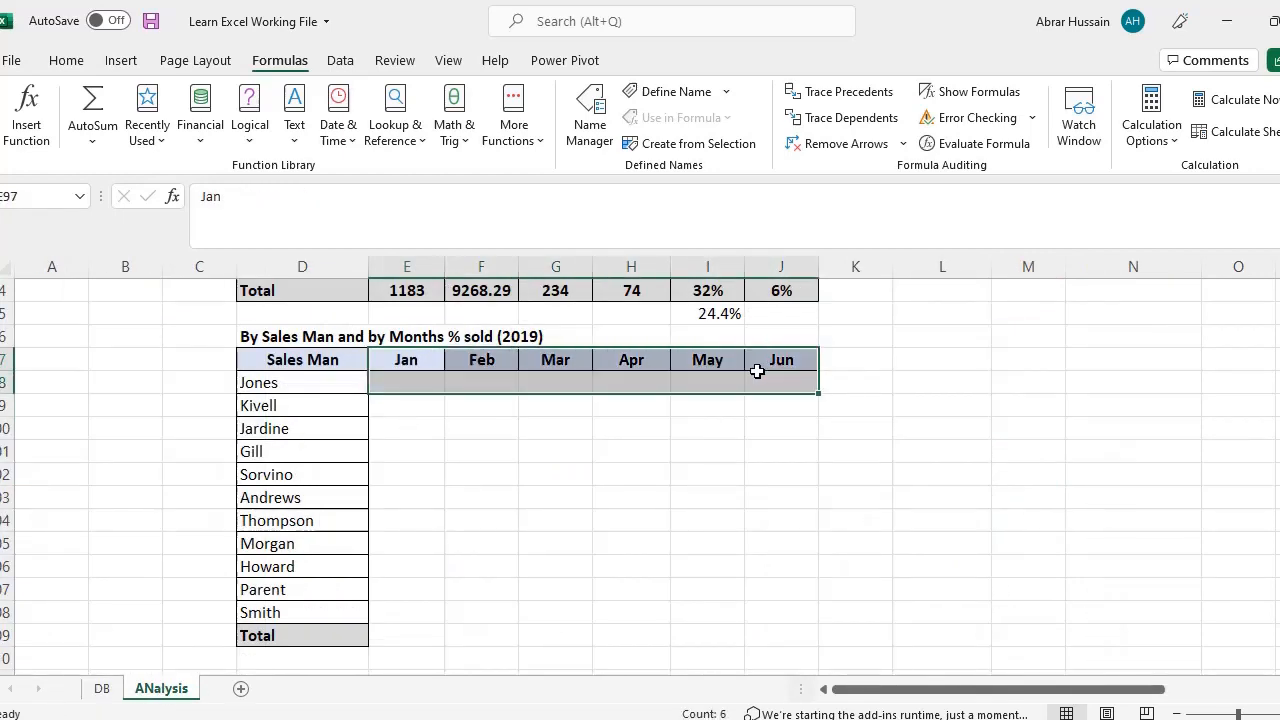
click(264, 350)
key(ctrl+shift+Right)
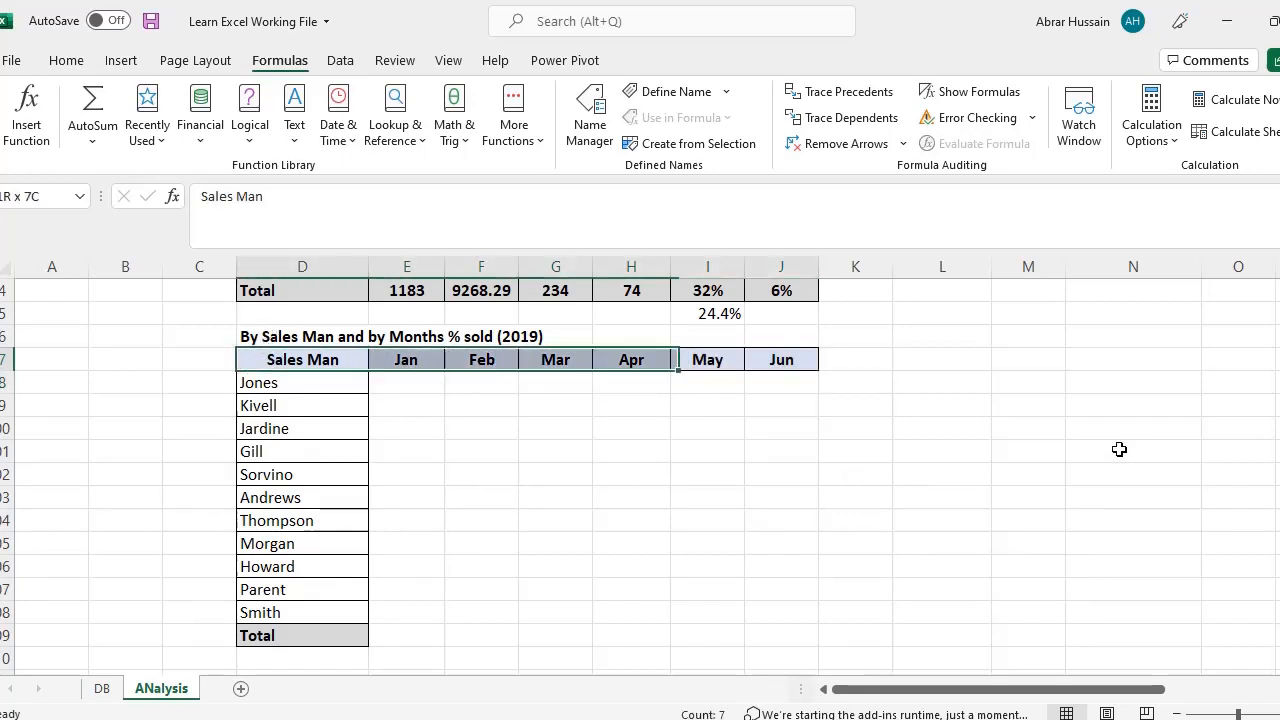
key(ctrl+shift+Down)
key(ctrl+x)
key(Down)
key(ctrl+v)
key(Up)
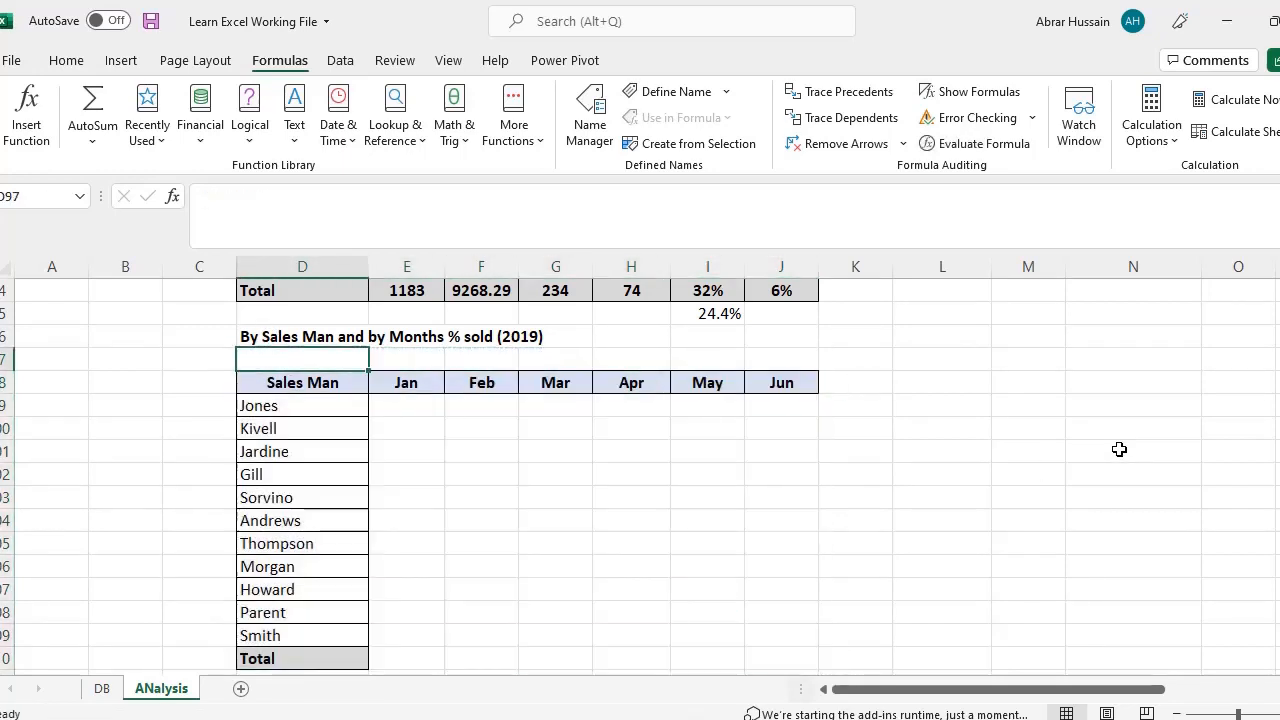
Step: Merge and center E97:J97 above the month headers and enter "Year 2019" there in bold
key(Right)
key(shift+Right)
key(shift+Right)
key(shift+Right)
key(shift+Right)
key(shift+Right)
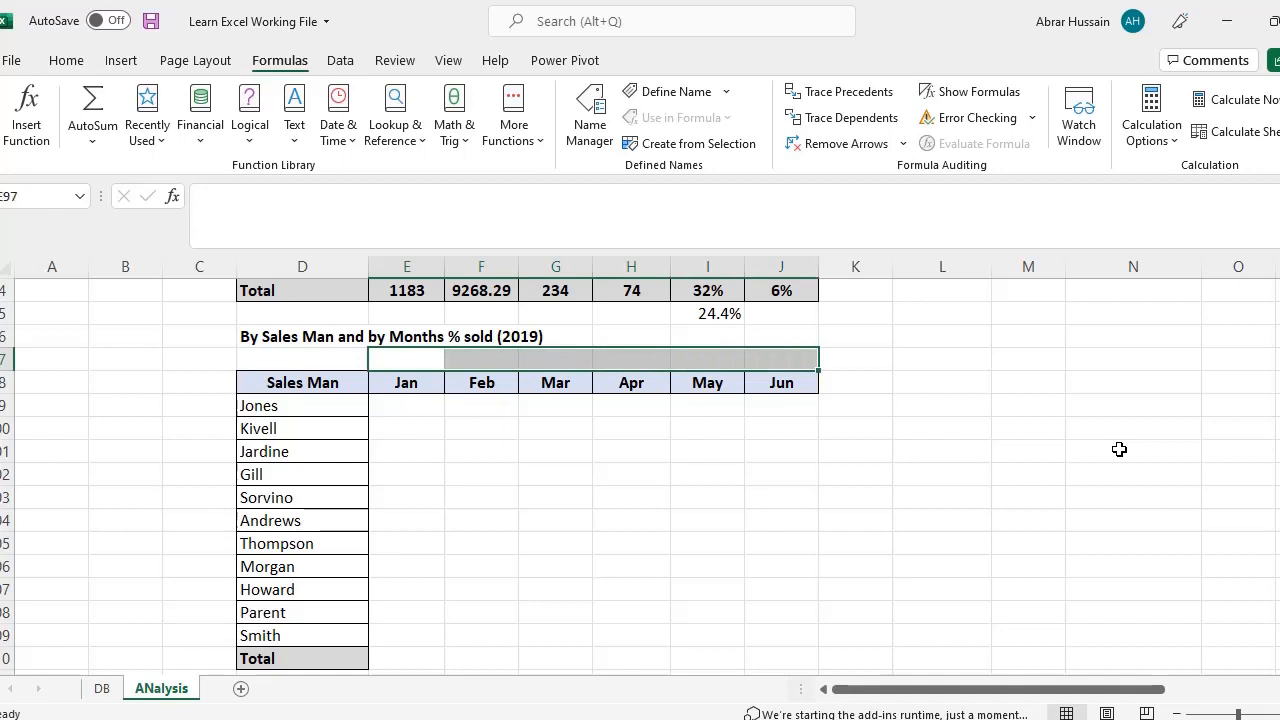
click(66, 60)
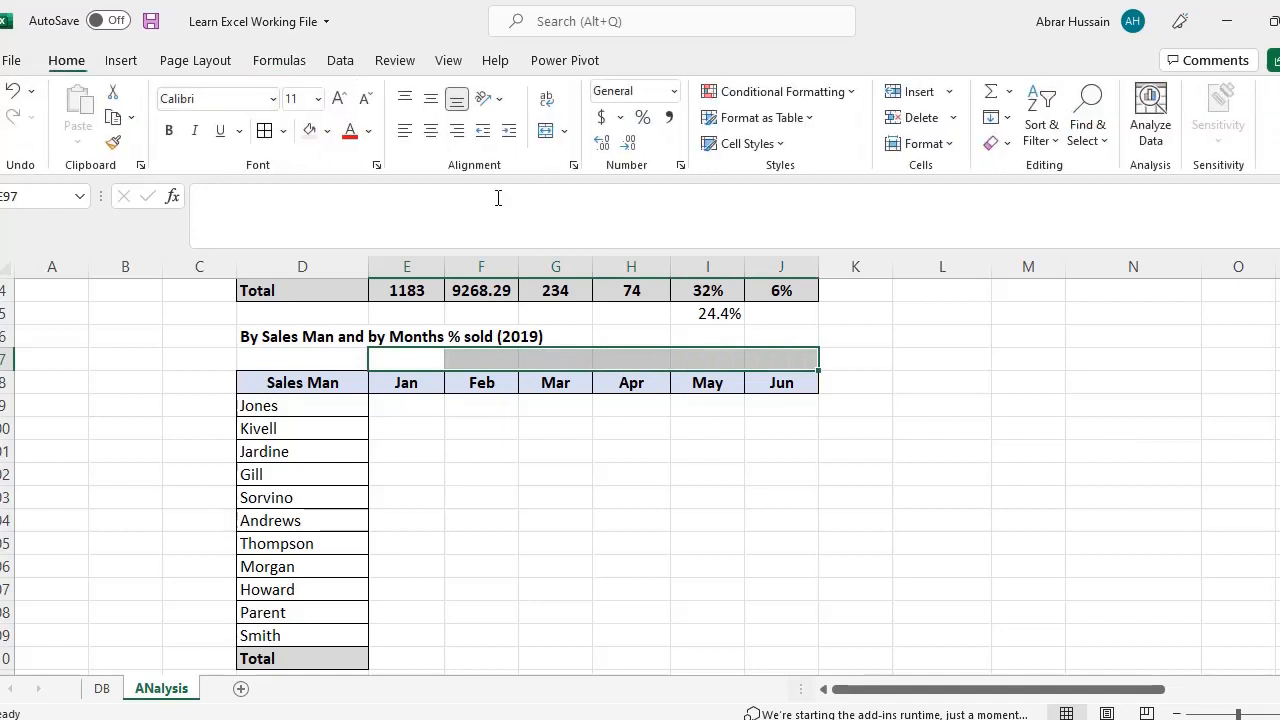
click(550, 134)
text(Yea)
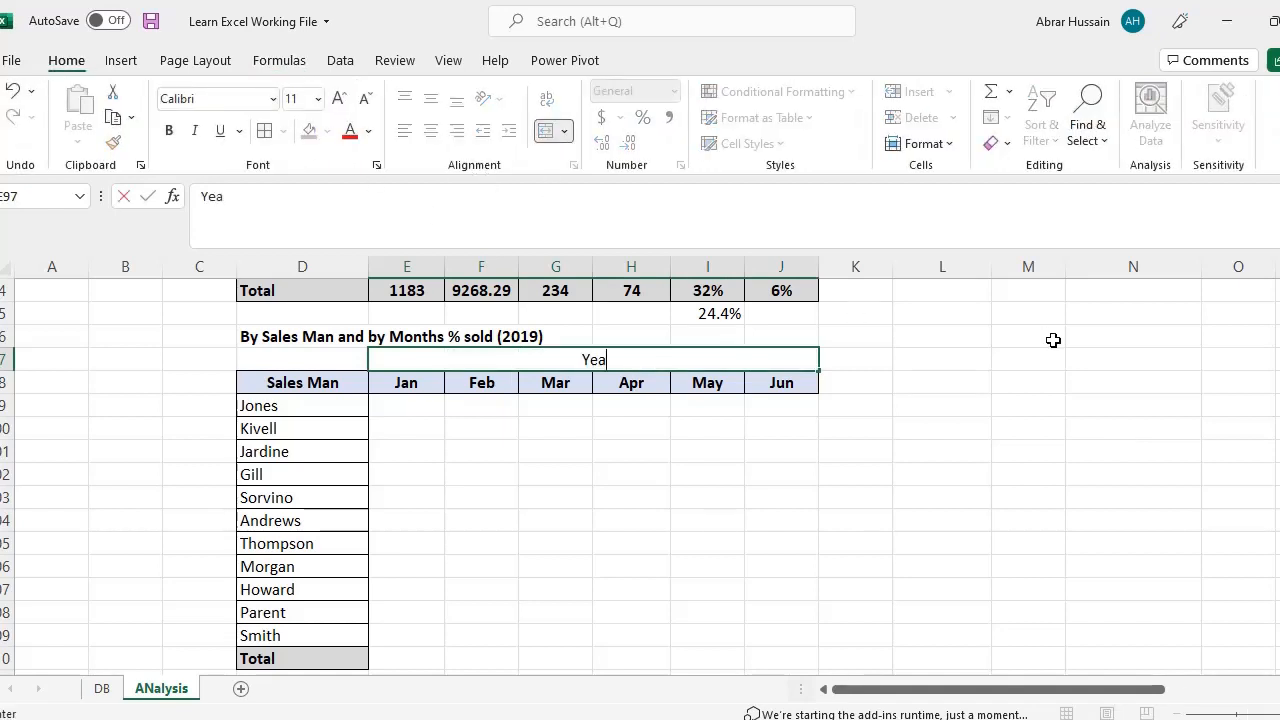
text(r 2019)
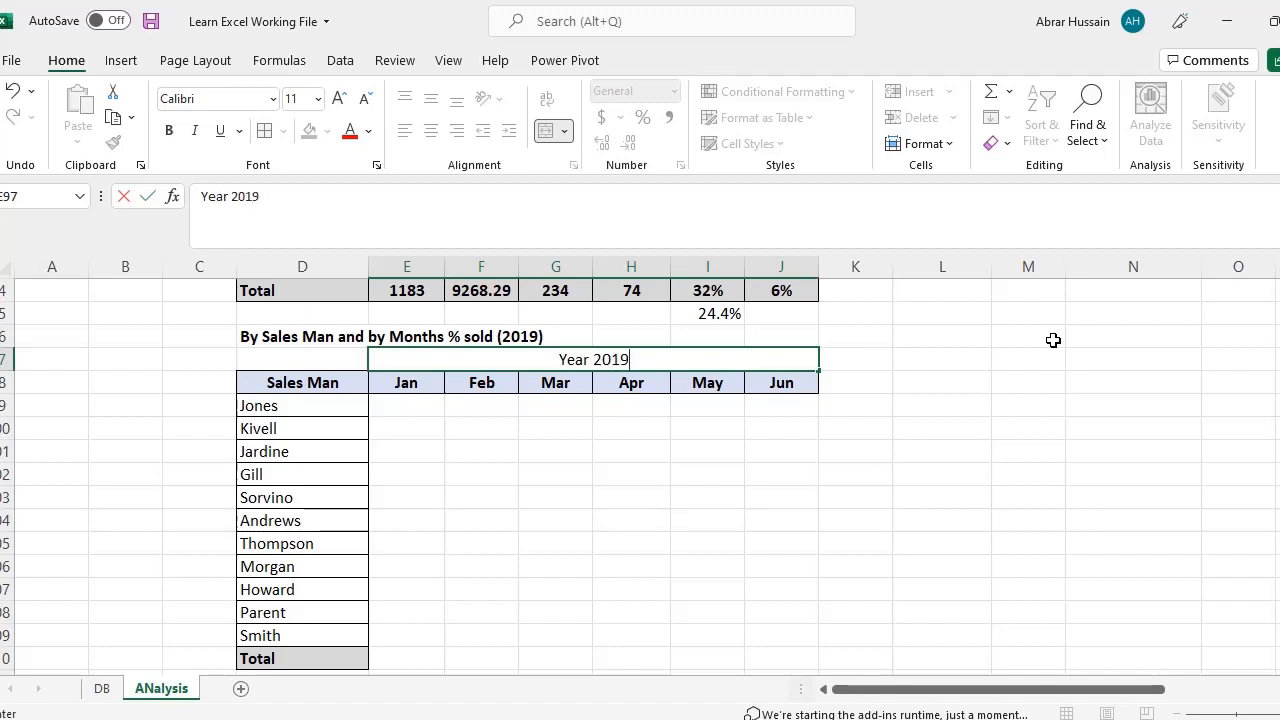
key(Return)
key(Up)
key(ctrl+b)
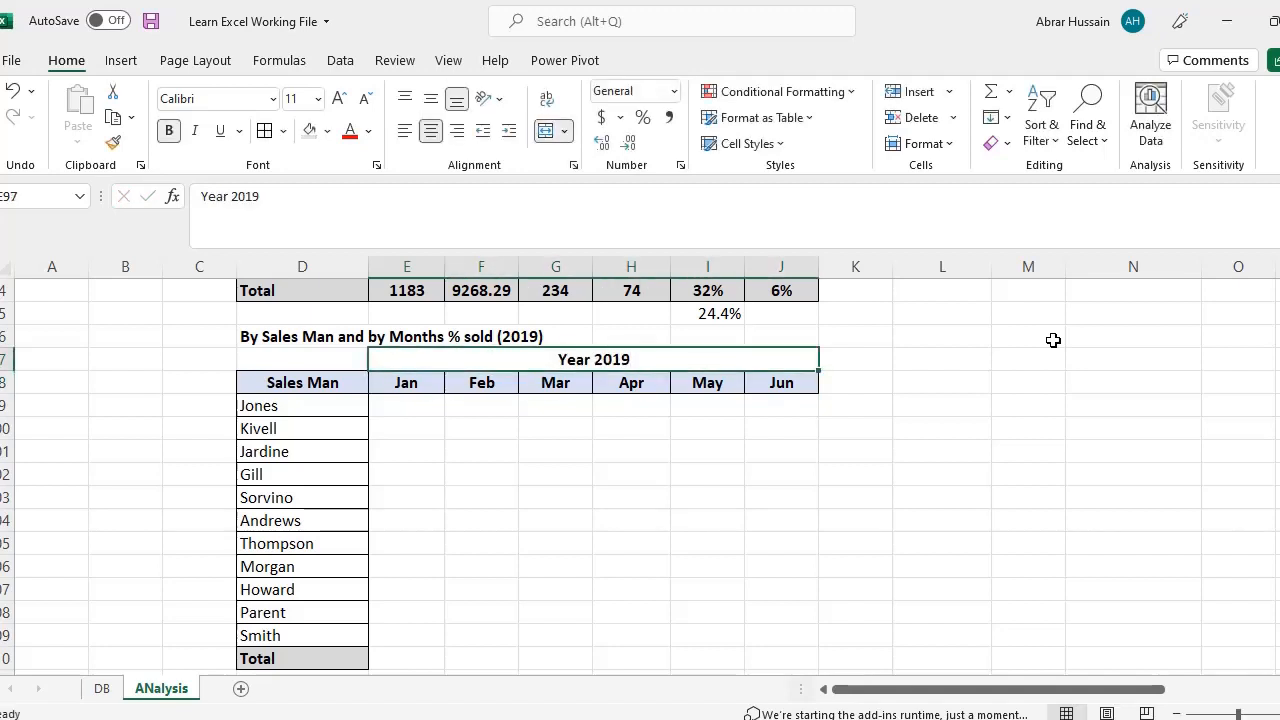
Step: Append "% Sold" to the merged Year 2019 heading above the months
key(Down)
key(Right)
key(Right)
key(Right)
key(Right)
key(Right)
key(Left)
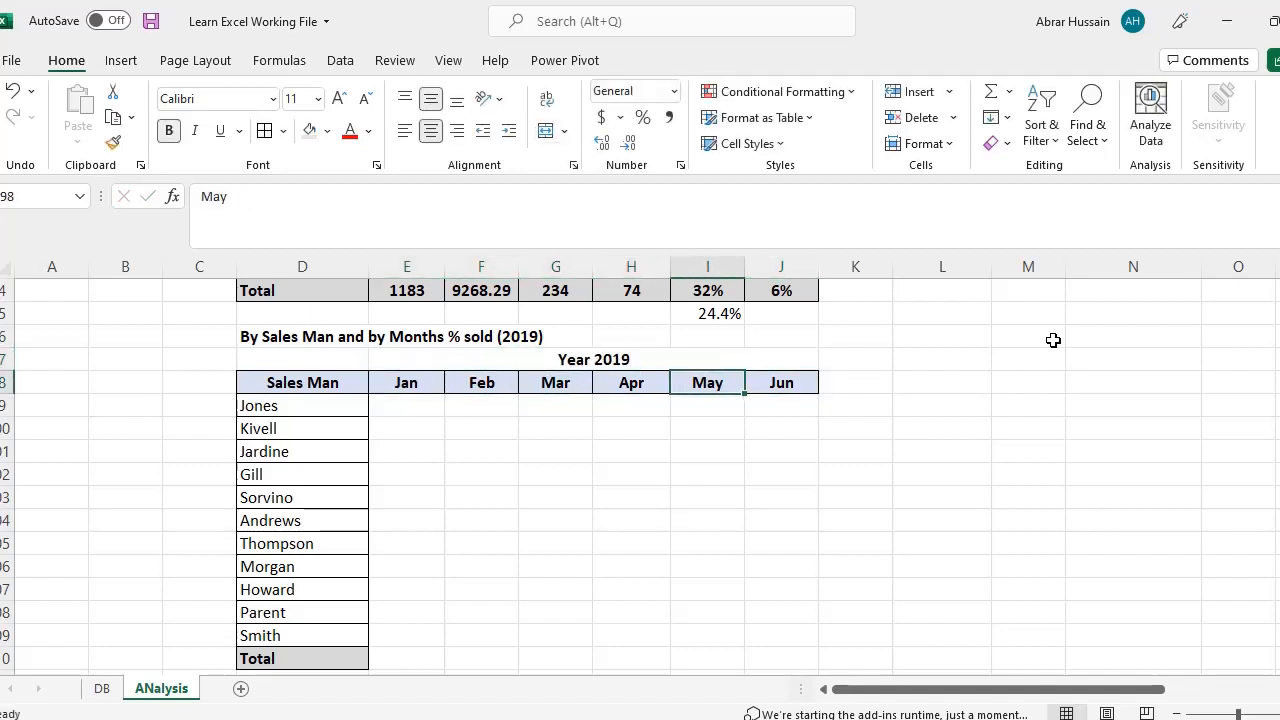
key(Up)
key(F2)
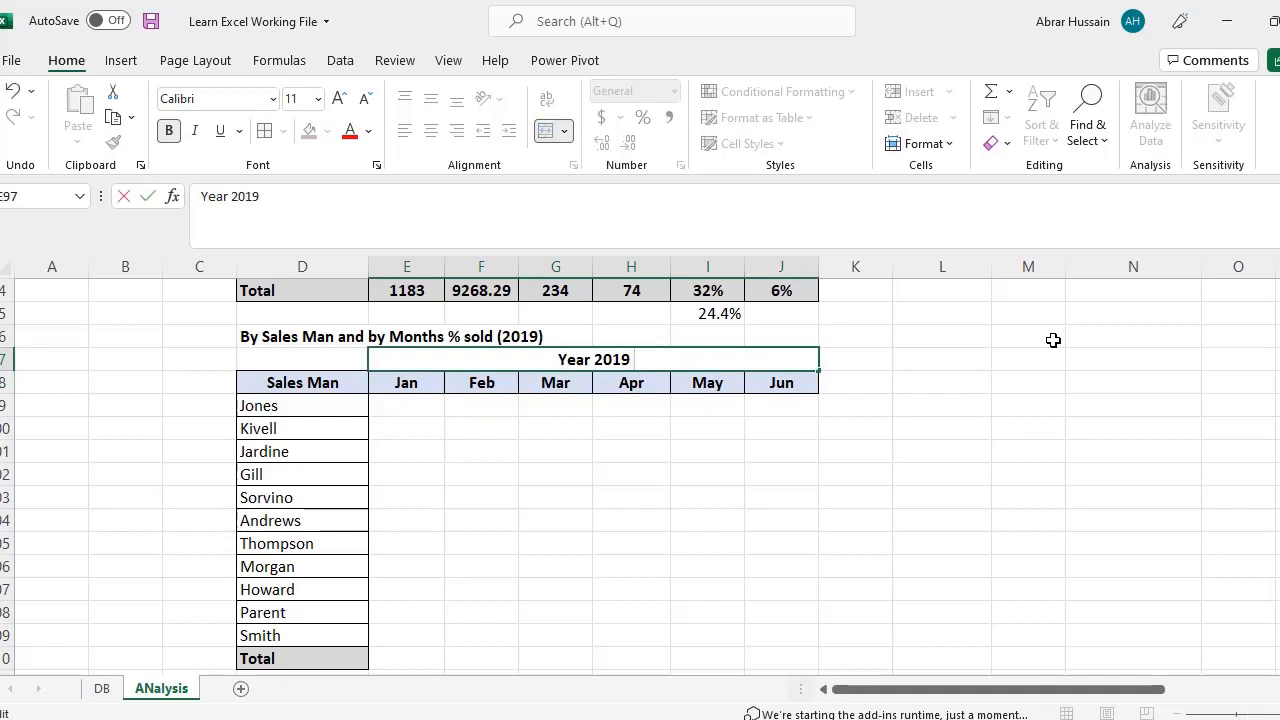
text(% Sold)
key(Return)
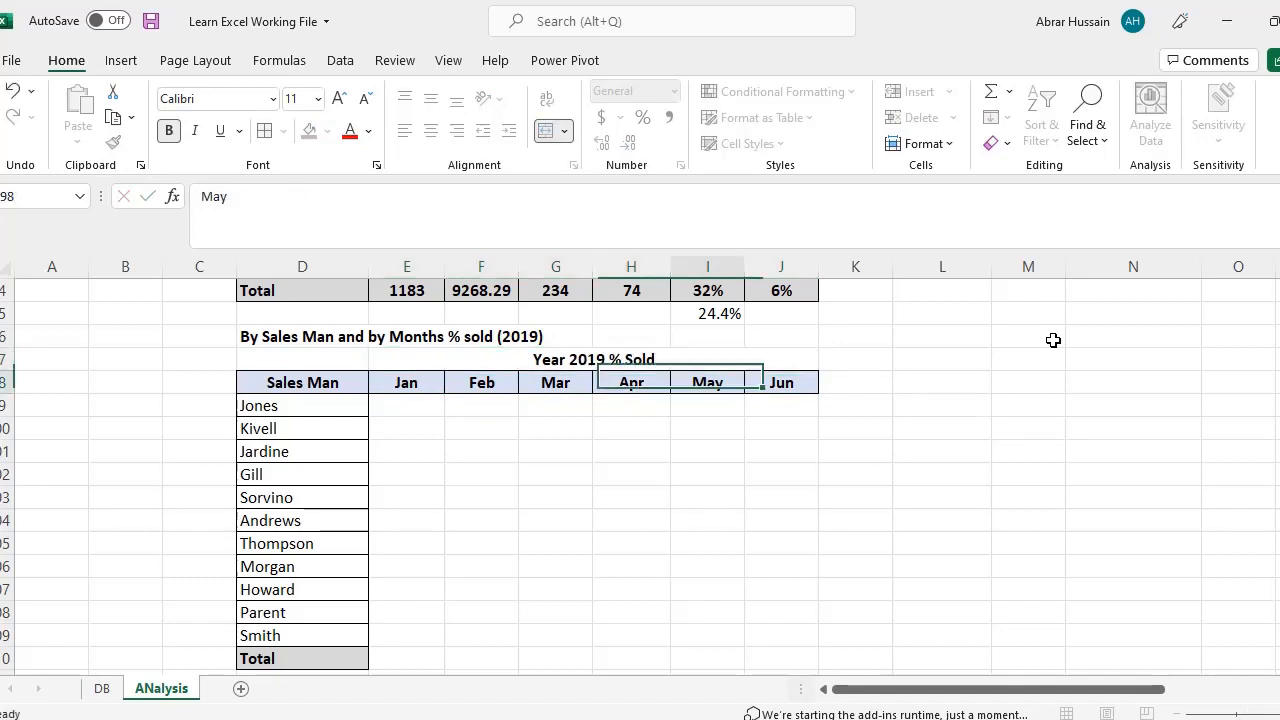
key(Left)
key(Left)
key(Left)
key(Left)
key(Down)
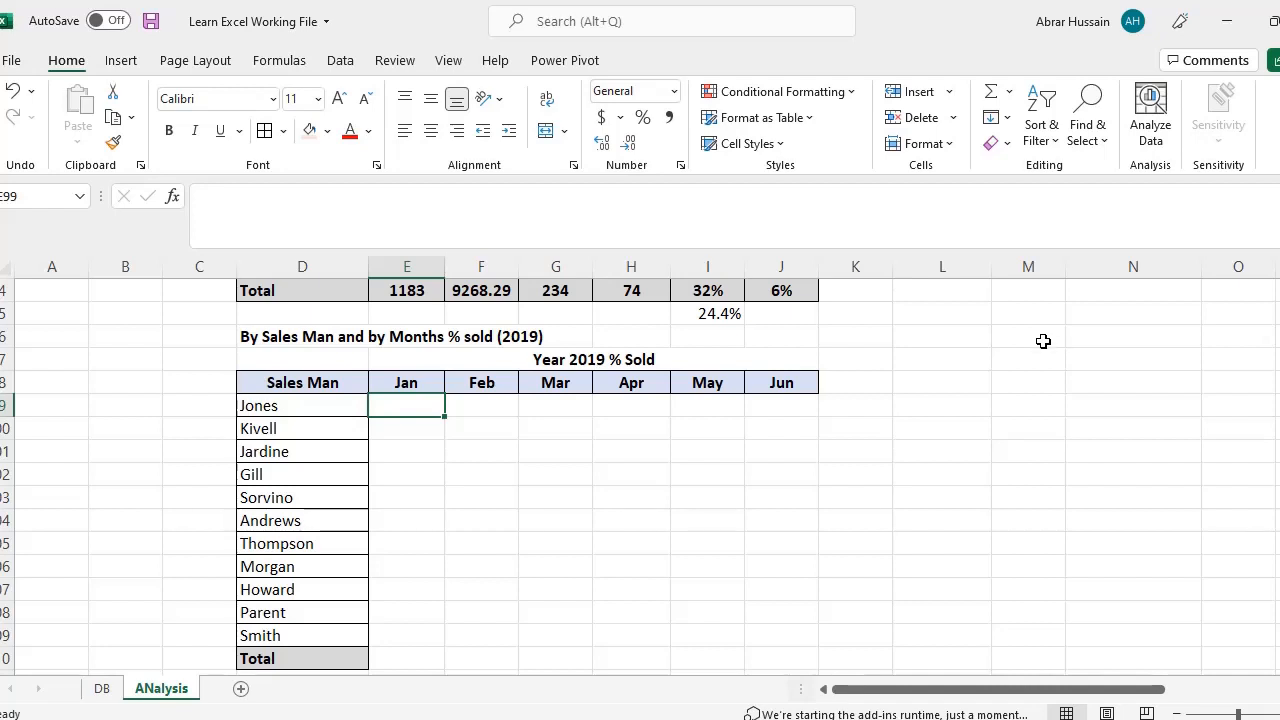
Step: Copy the merged year heading and its Jan to Jun headers from E97:J98 to the block starting at K97
drag(590, 362, 609, 391)
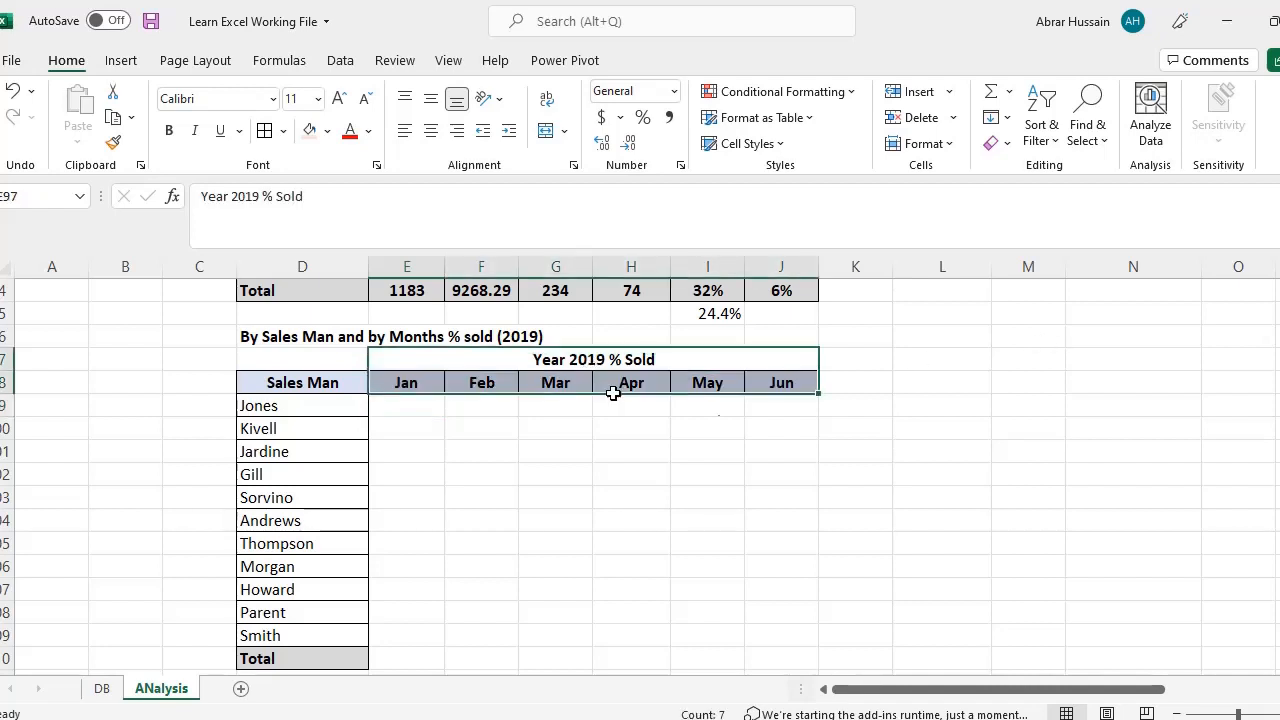
key(ctrl+c)
click(852, 362)
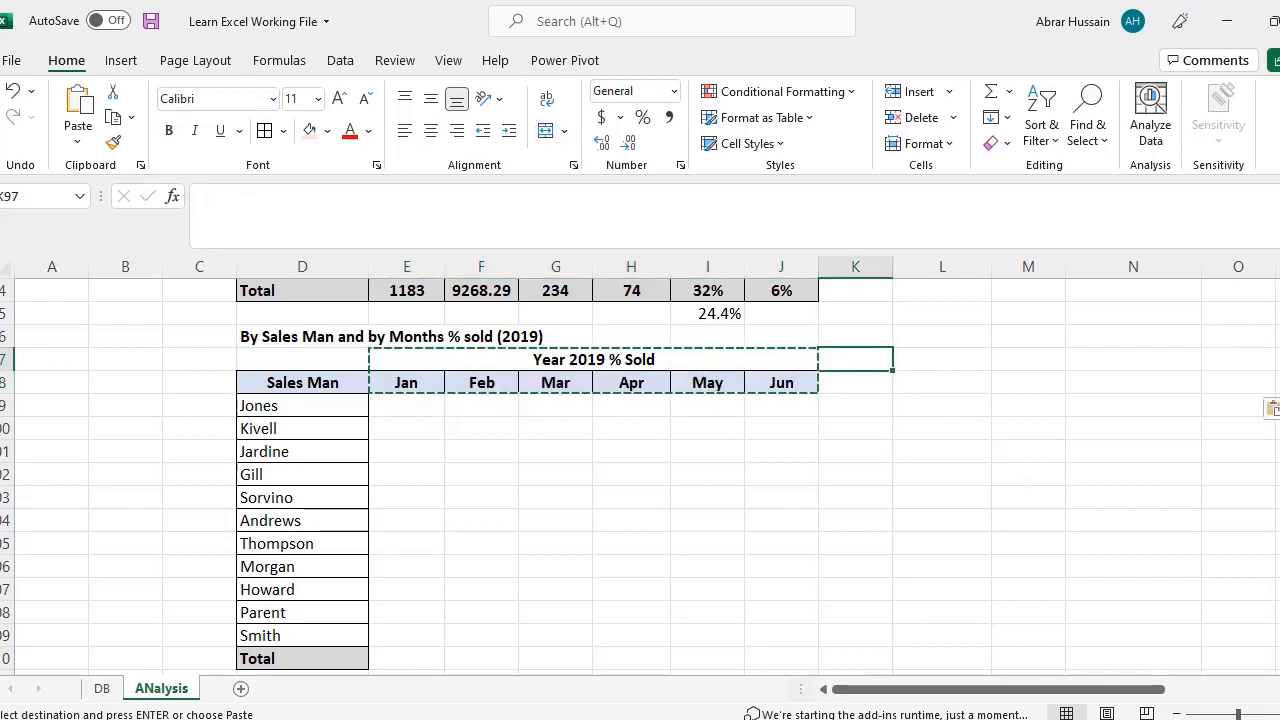
key(ctrl+v)
key(Escape)
Step: Change the copied heading in K97 to "Year 2019 Number Sold"
key(F2)
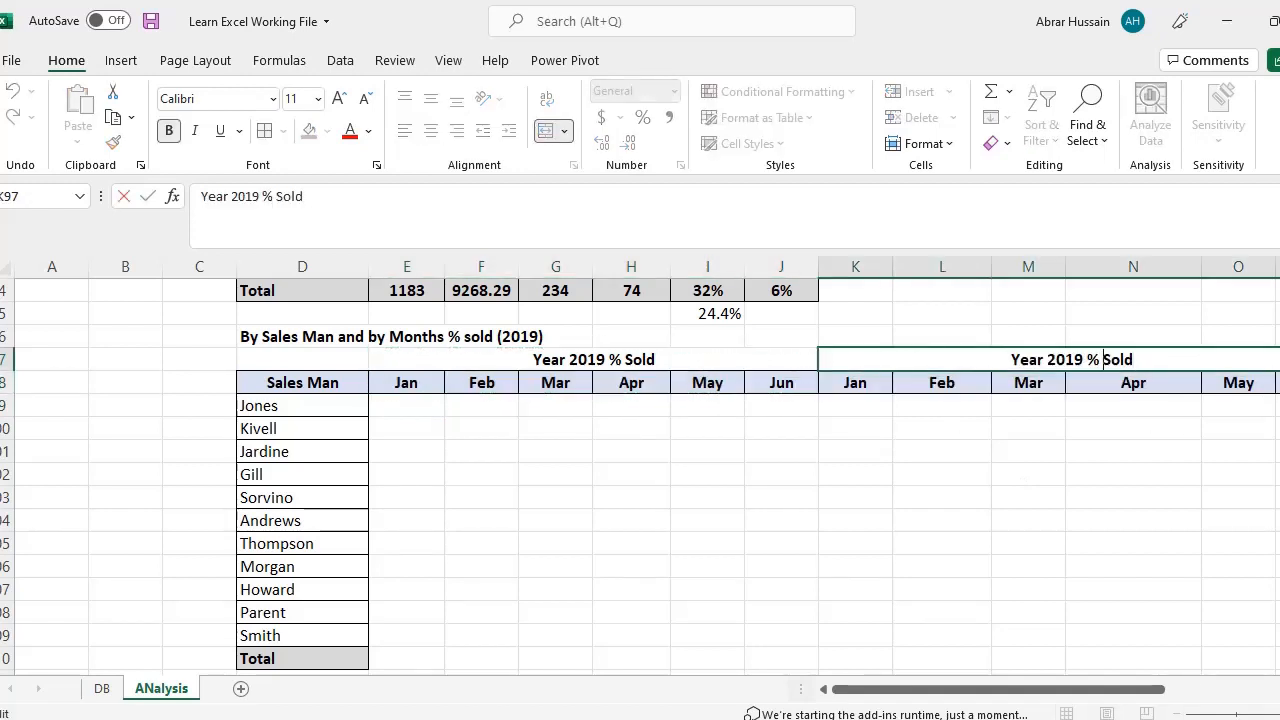
key(BackSpace)
key(BackSpace)
text(Number)
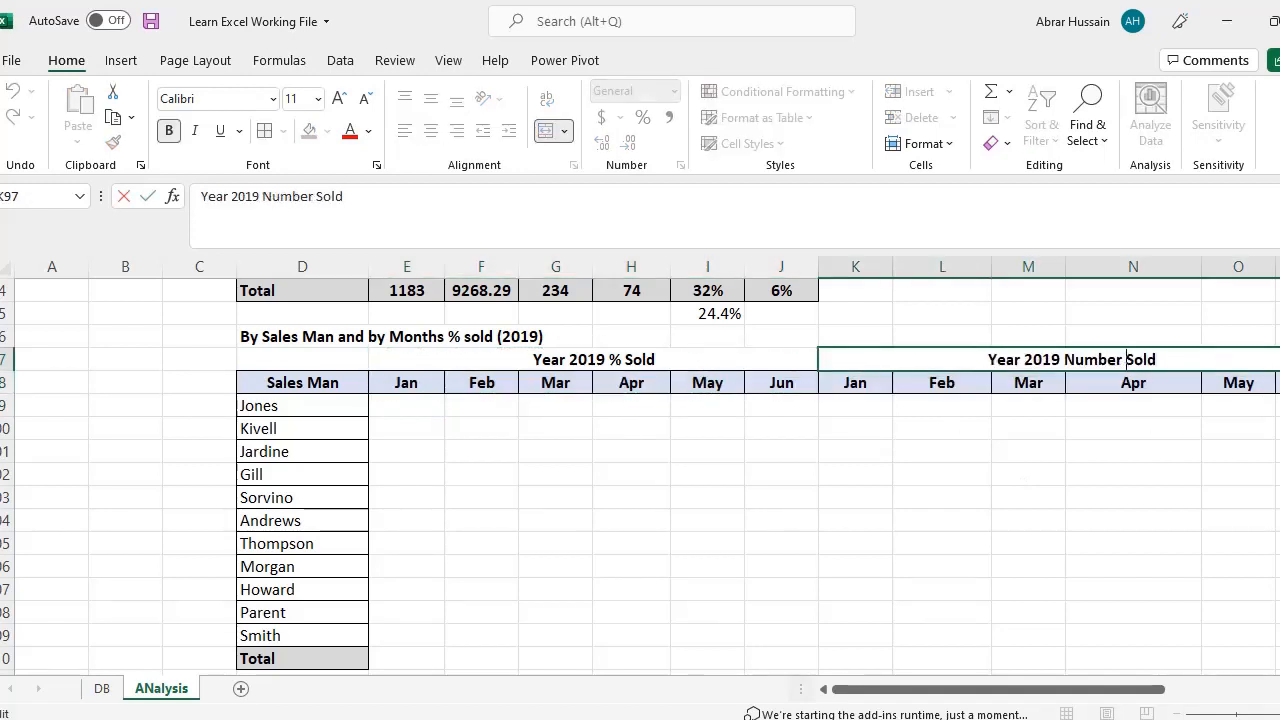
key(Return)
key(Down)
key(Up)
key(Up)
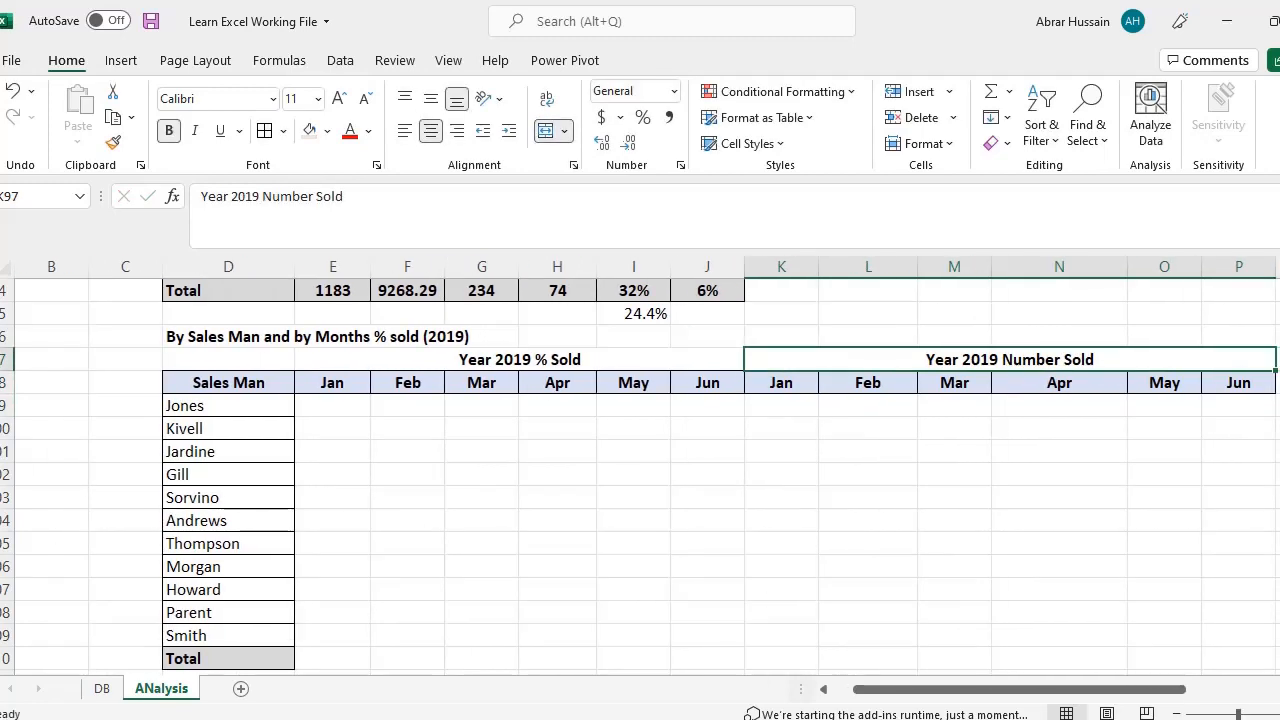
Step: Merge and center D97:D98 so the Sales Man header spans both header rows
key(Left)
key(Left)
key(shift+Down)
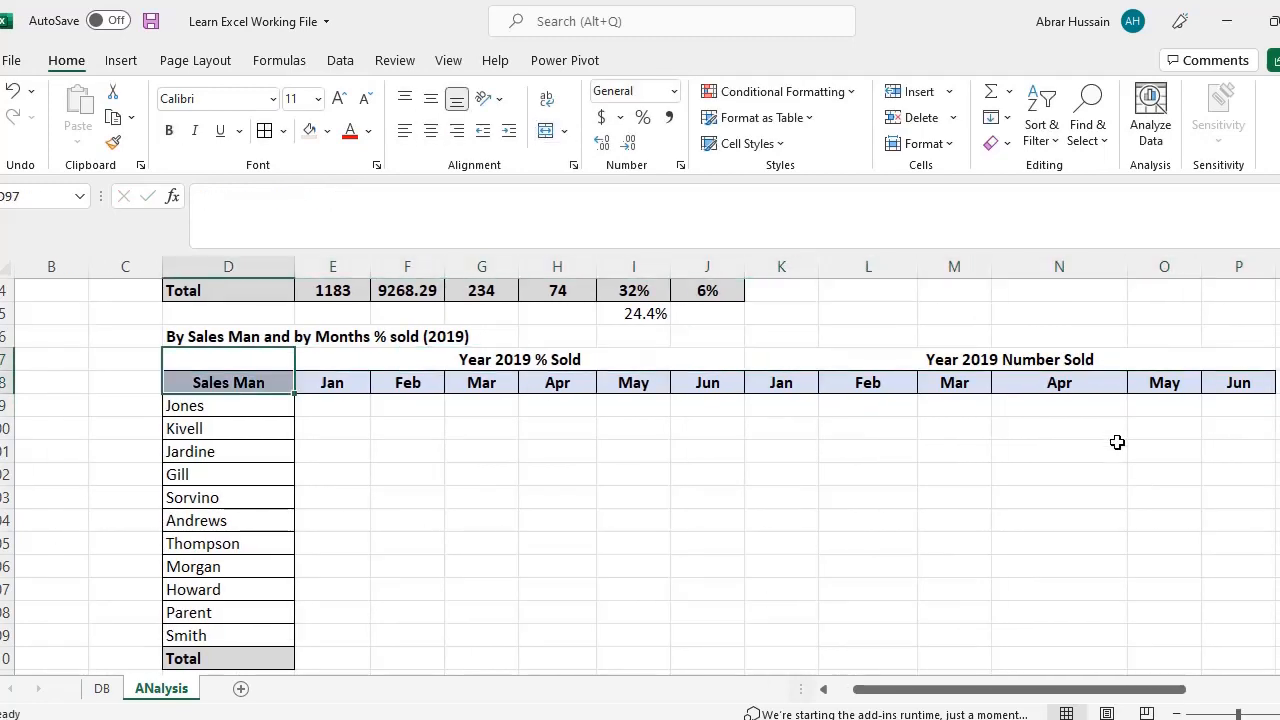
click(546, 132)
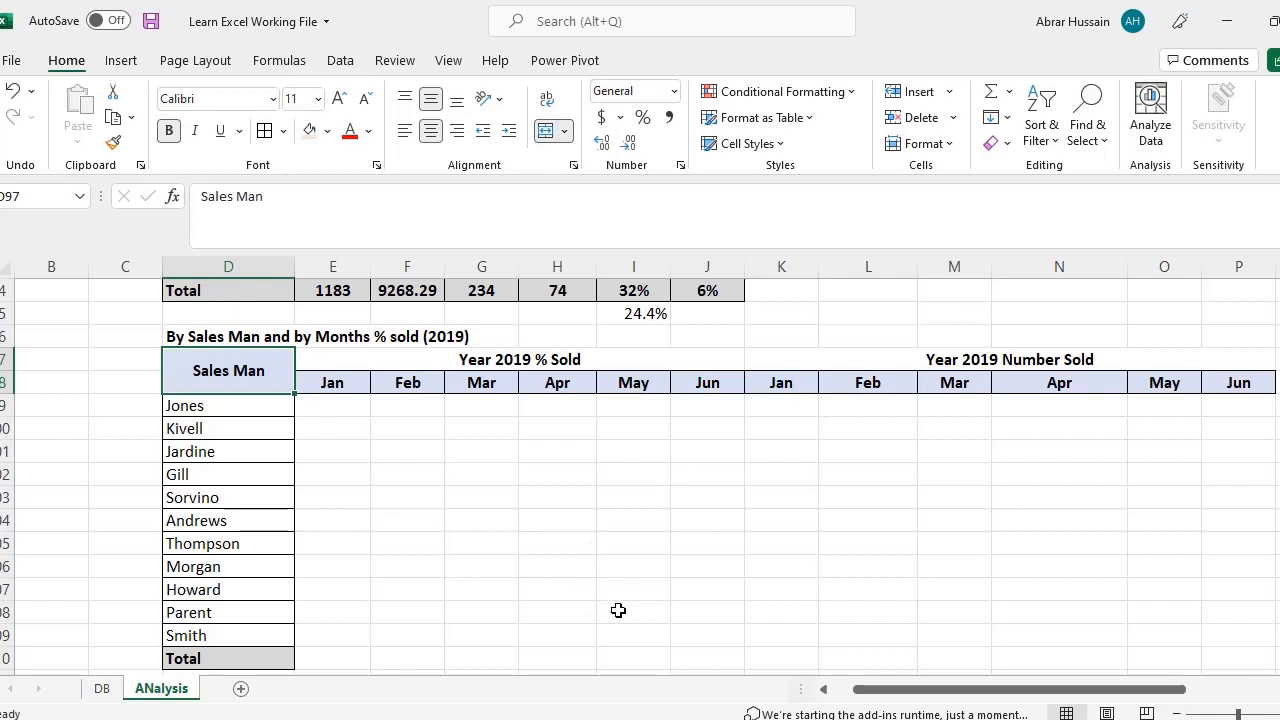
Step: Apply all borders to the % Sold table range D97:J110
shift+click(668, 645)
drag(687, 668, 687, 666)
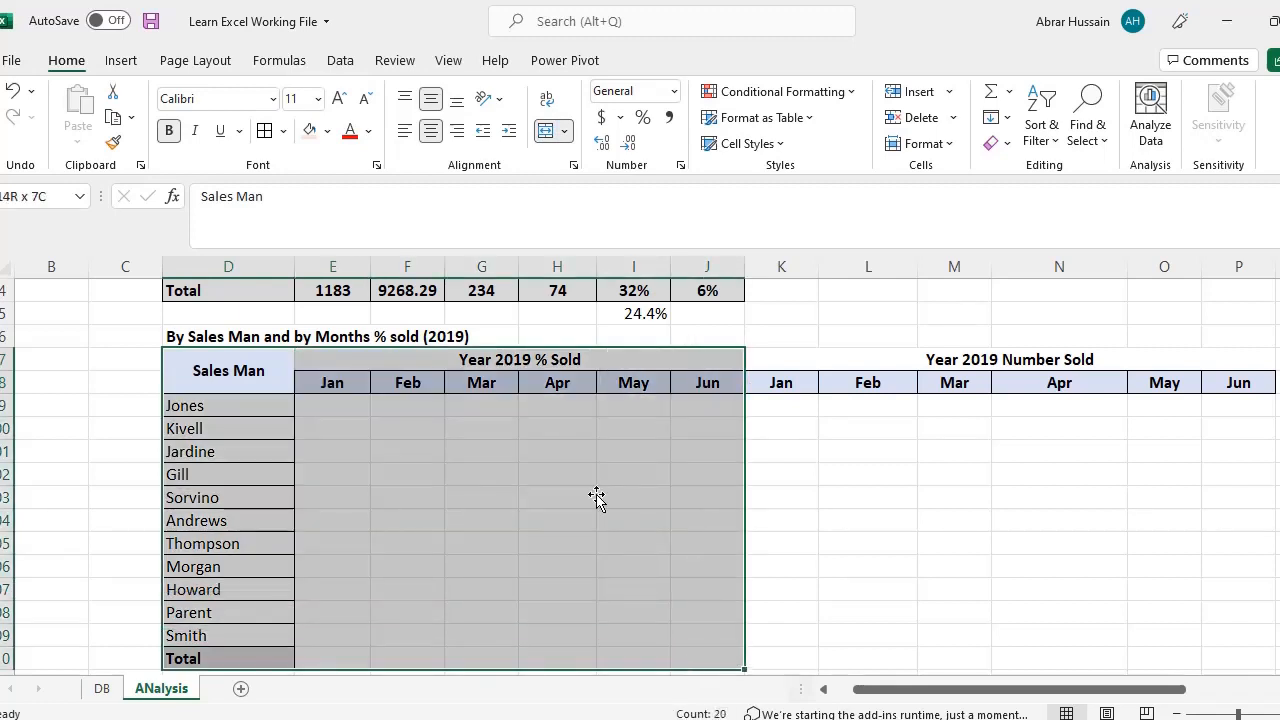
click(264, 131)
click(688, 358)
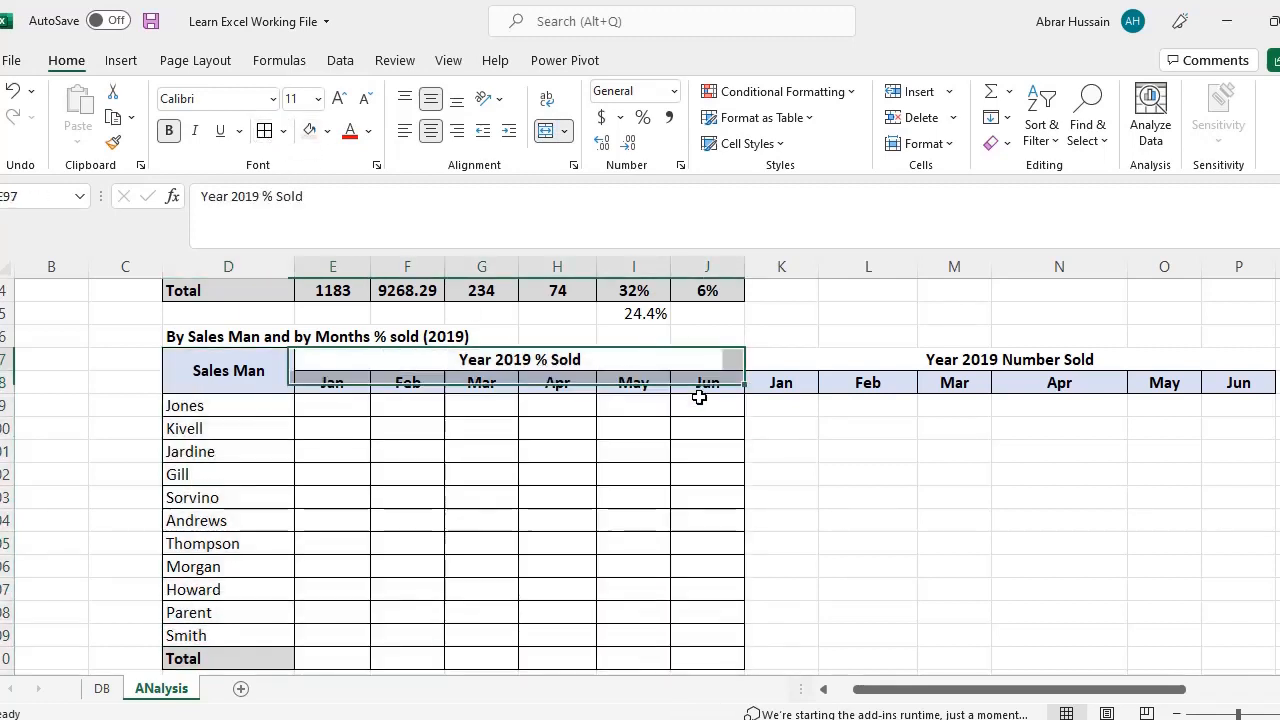
click(640, 478)
Step: Begin a formula in K99, the first salesman's Jan cell under Year 2019 Number Sold
click(888, 359)
click(780, 404)
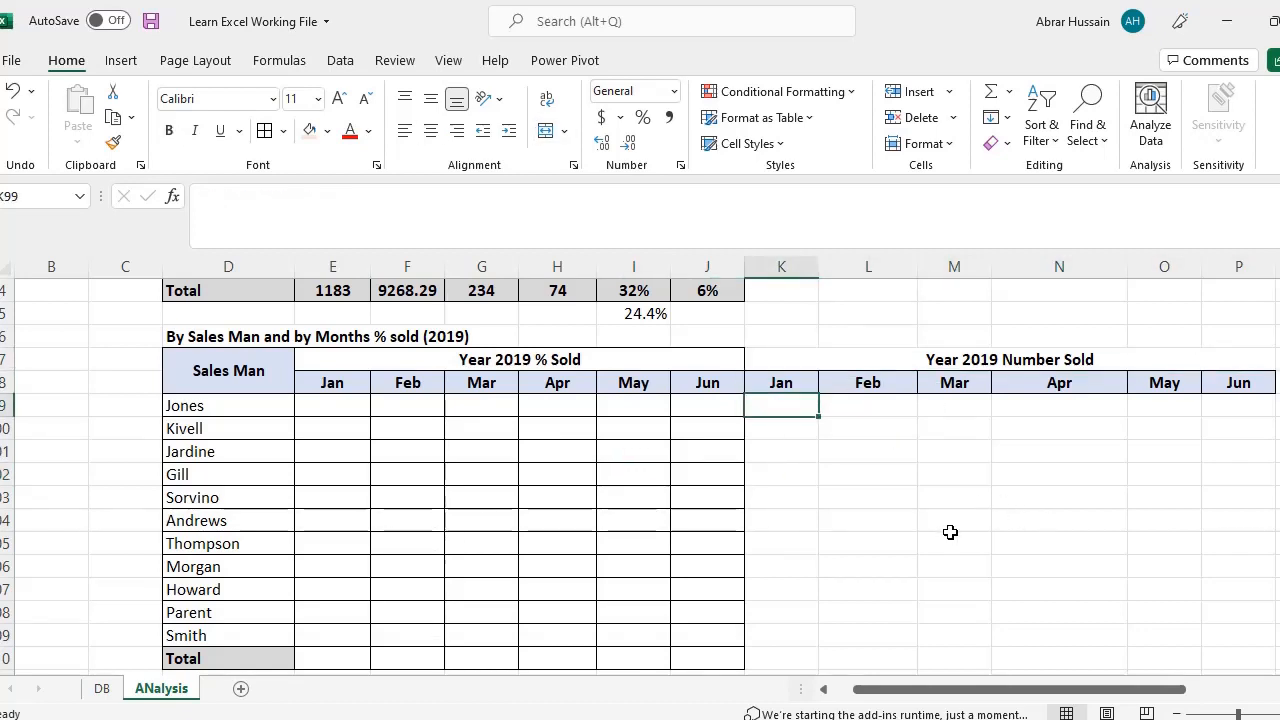
text(=)
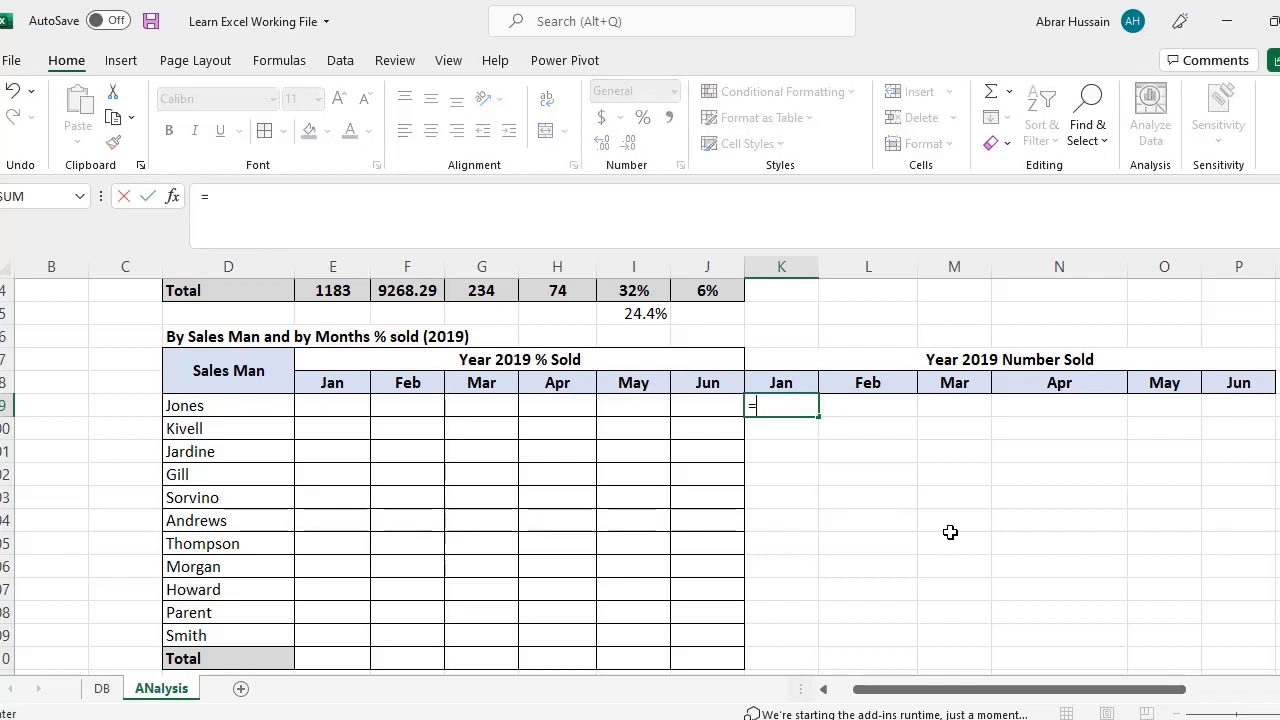
text(COUN)
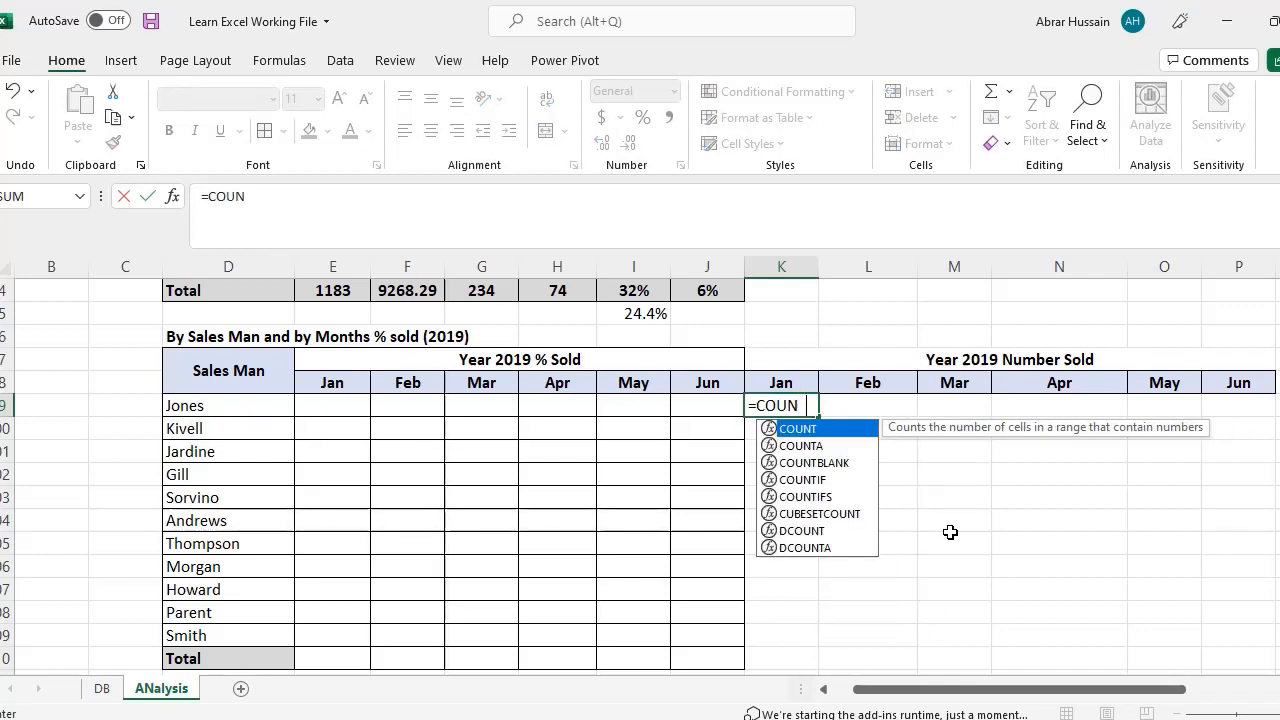
key(BackSpace)
key(BackSpace)
key(BackSpace)
key(BackSpace)
Step: Start a SUMIFS function in K99 with the DB sheet's Qty Sold range $J$4:$J$46 as the absolute sum range
text(SU)
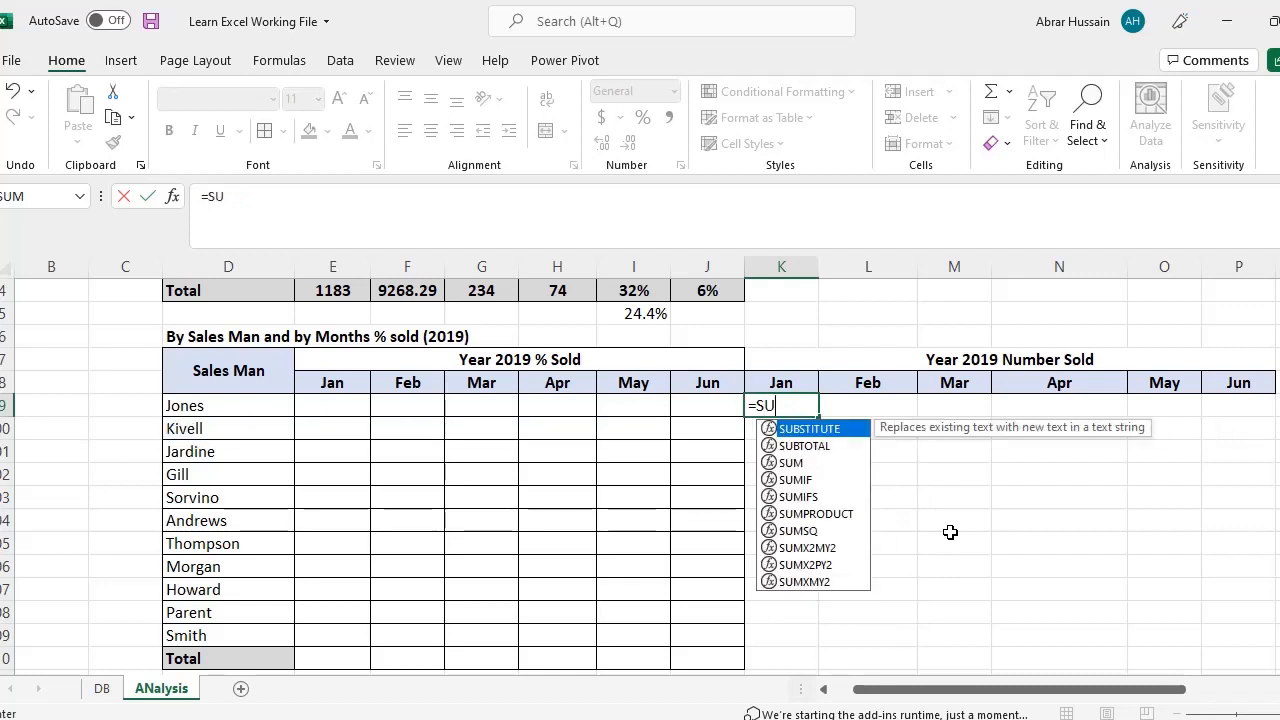
text(MIFS()
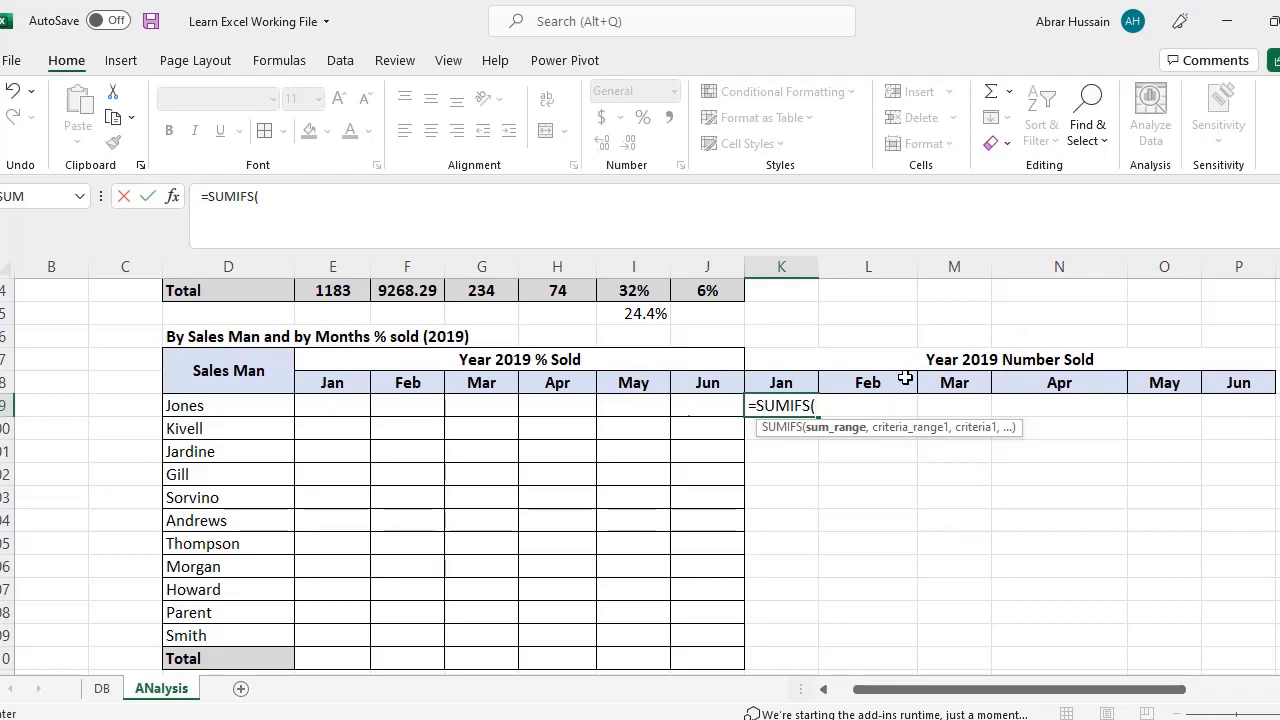
click(102, 690)
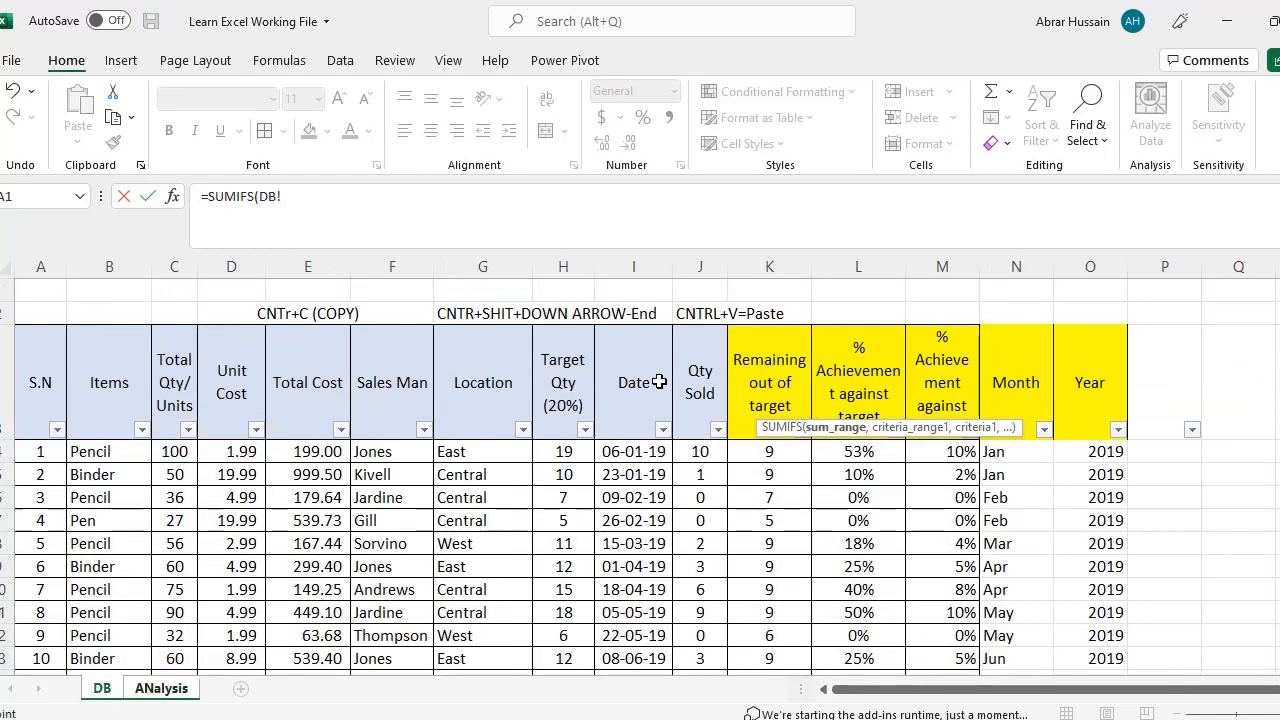
click(711, 390)
click(706, 451)
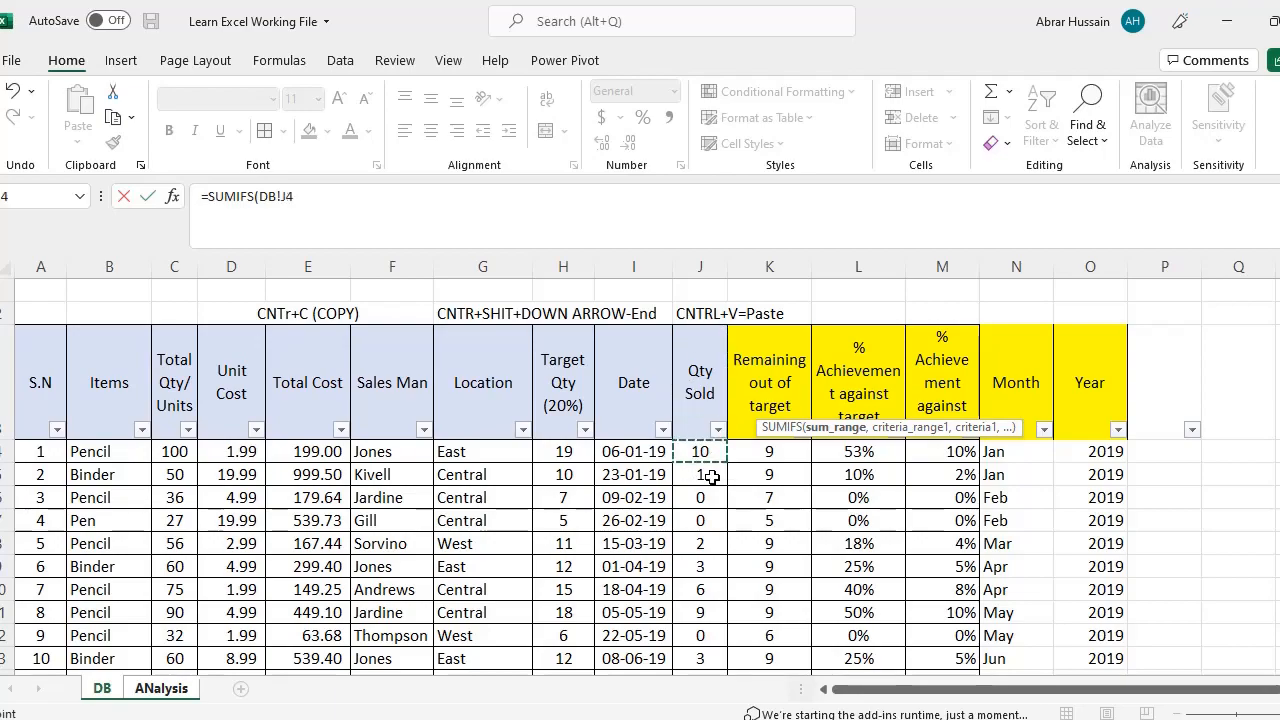
scroll(711, 477, down, 10)
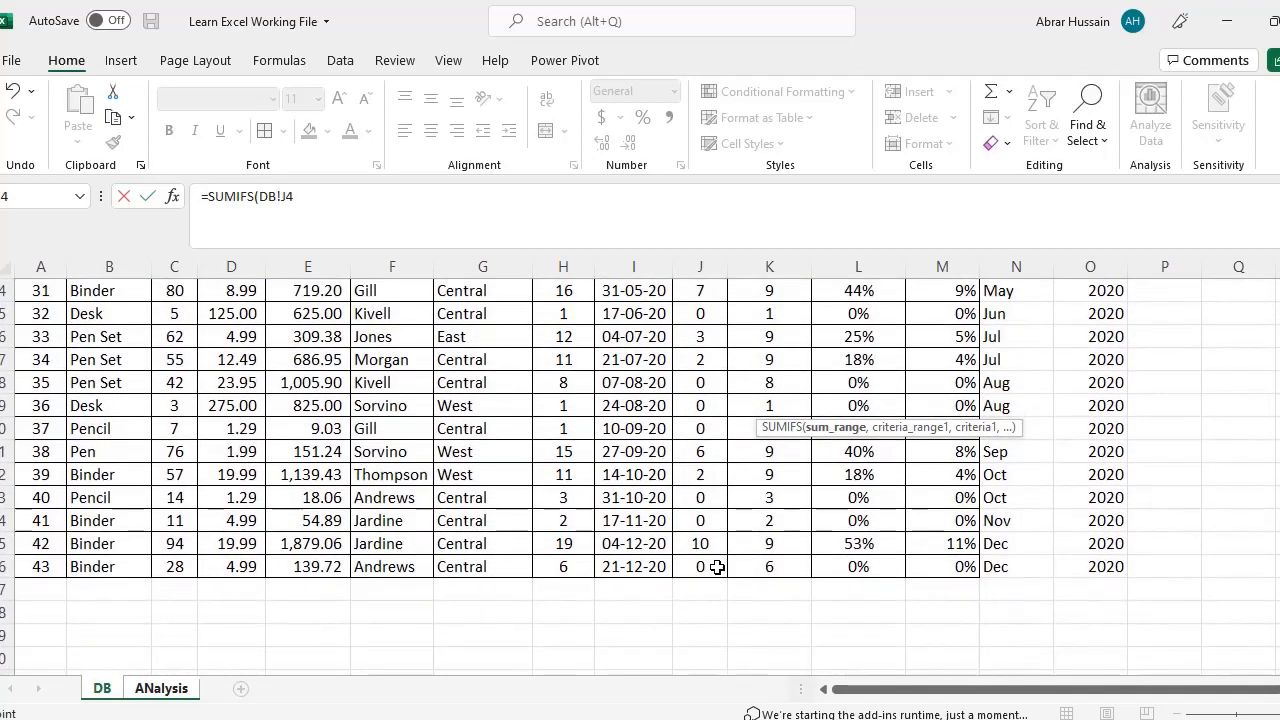
shift+click(714, 565)
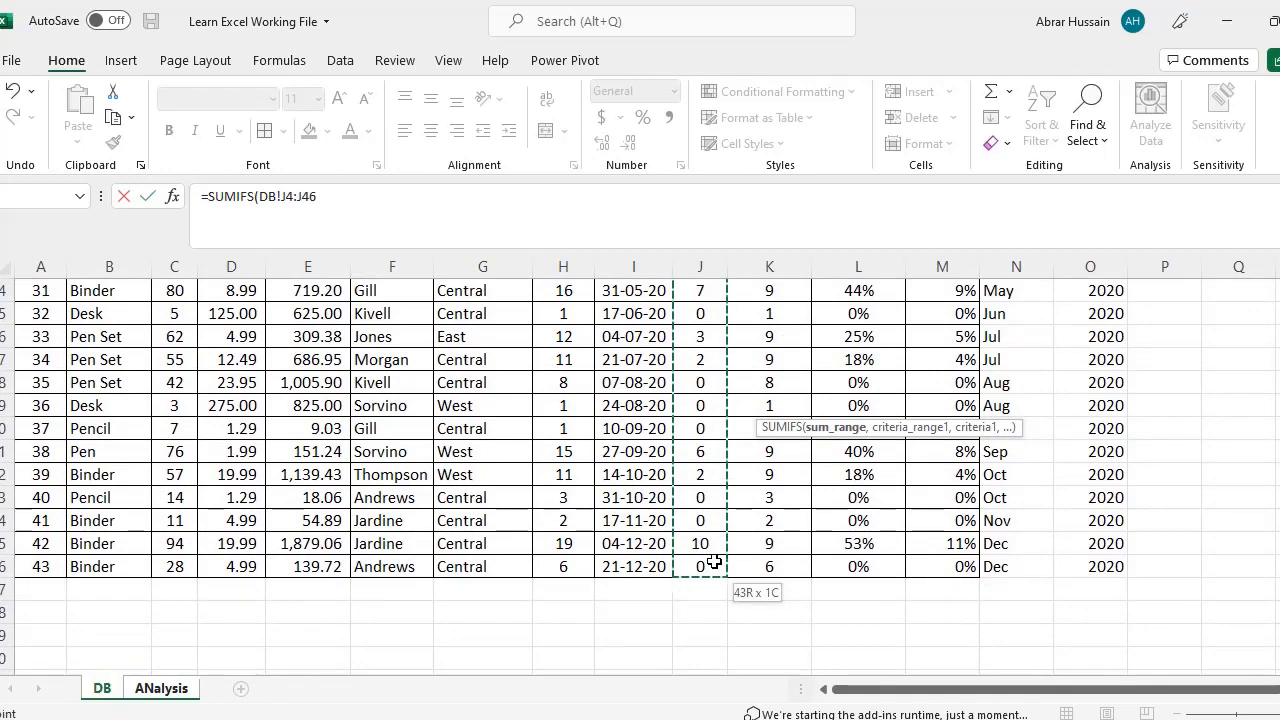
key(F4)
text(,)
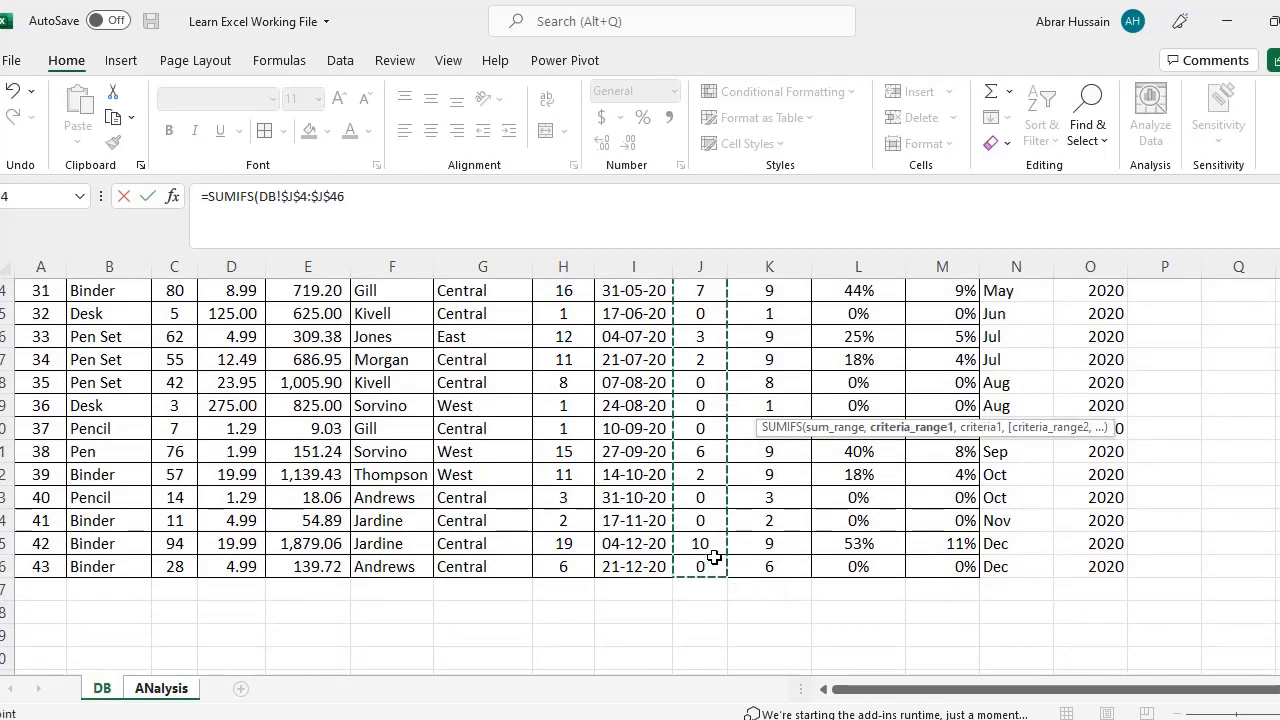
Step: Add the DB Sales Man range $F$4:$F$46 as the first criteria range, with ANalysis cell D99 as its criterion
scroll(316, 466, up, 10)
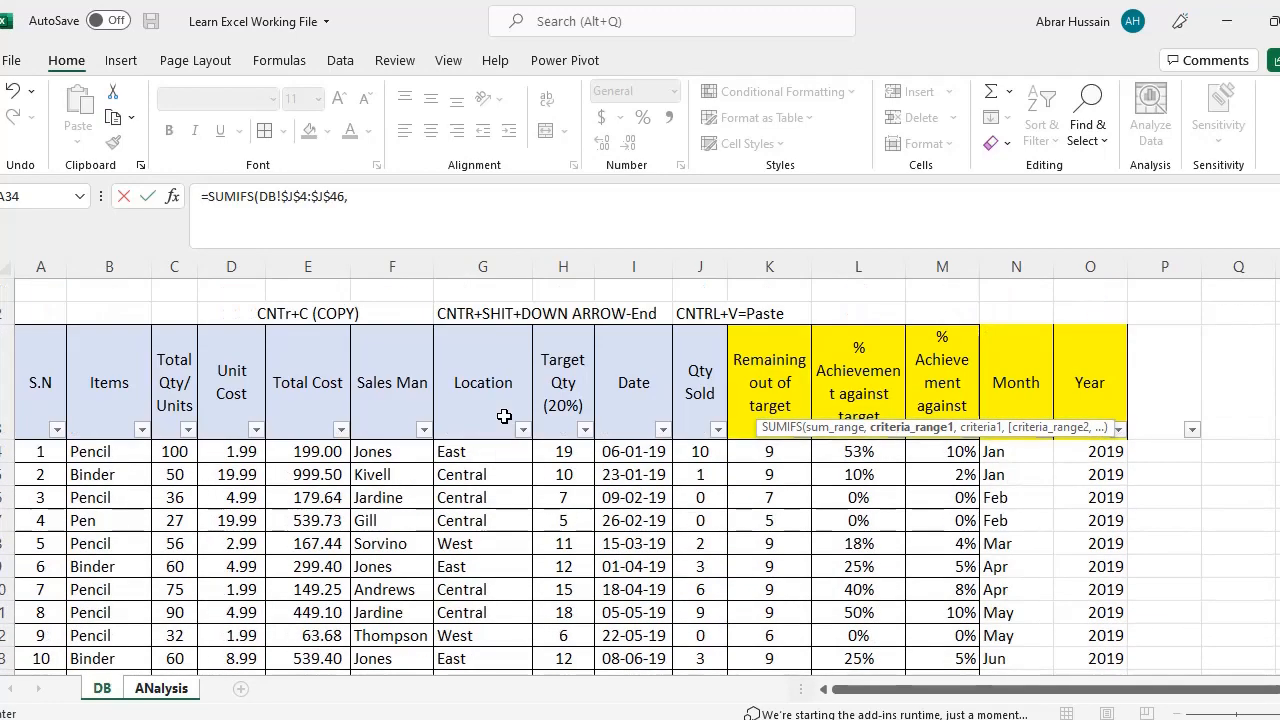
click(405, 452)
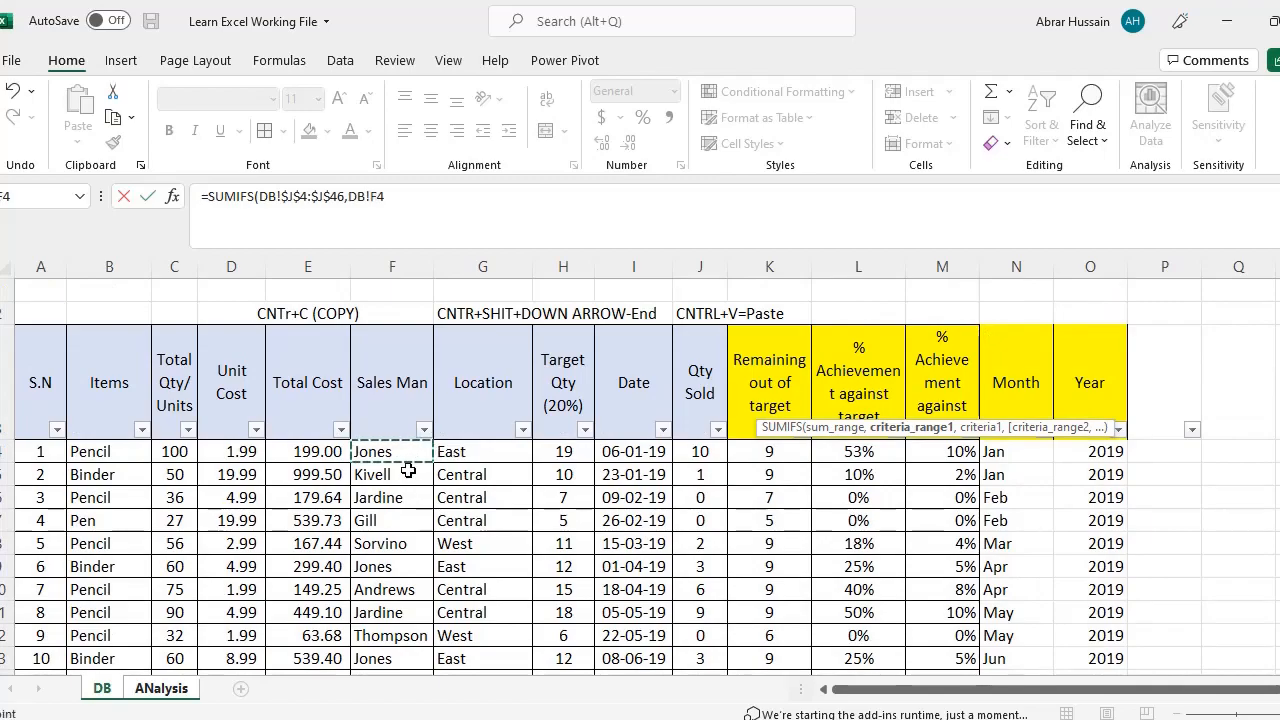
scroll(398, 505, down, 8)
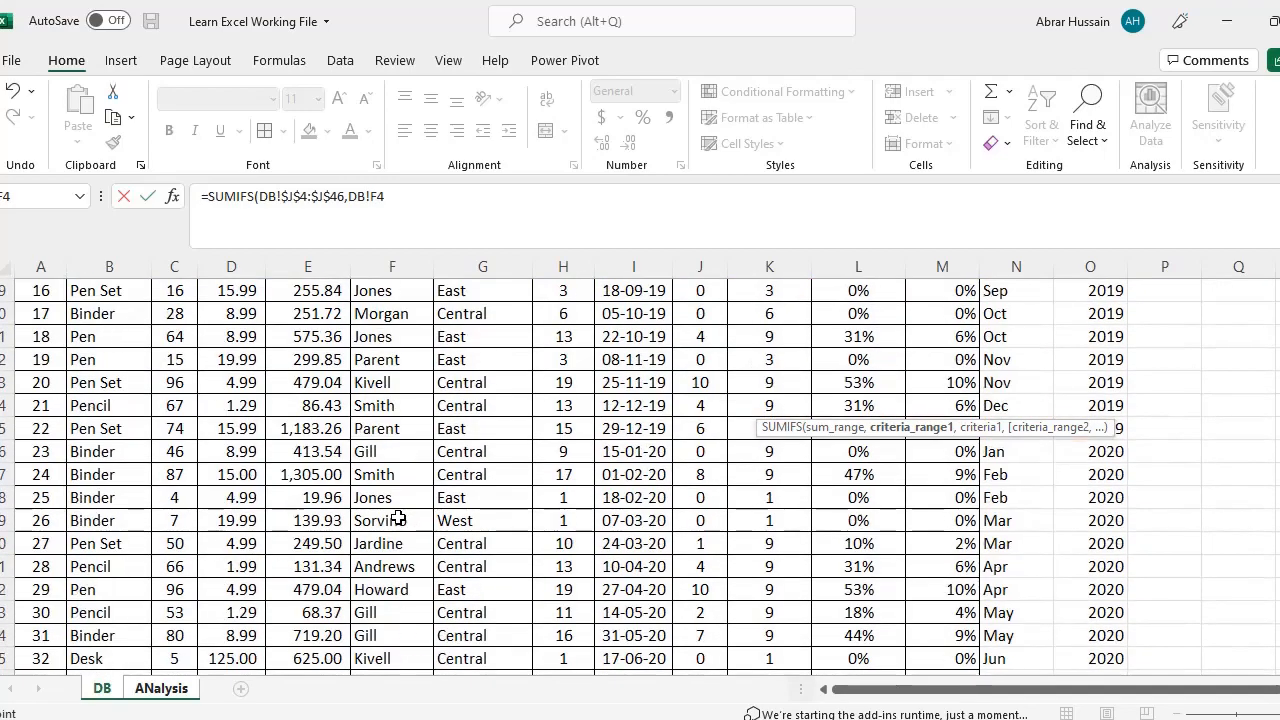
scroll(396, 520, down, 3)
shift+click(393, 500)
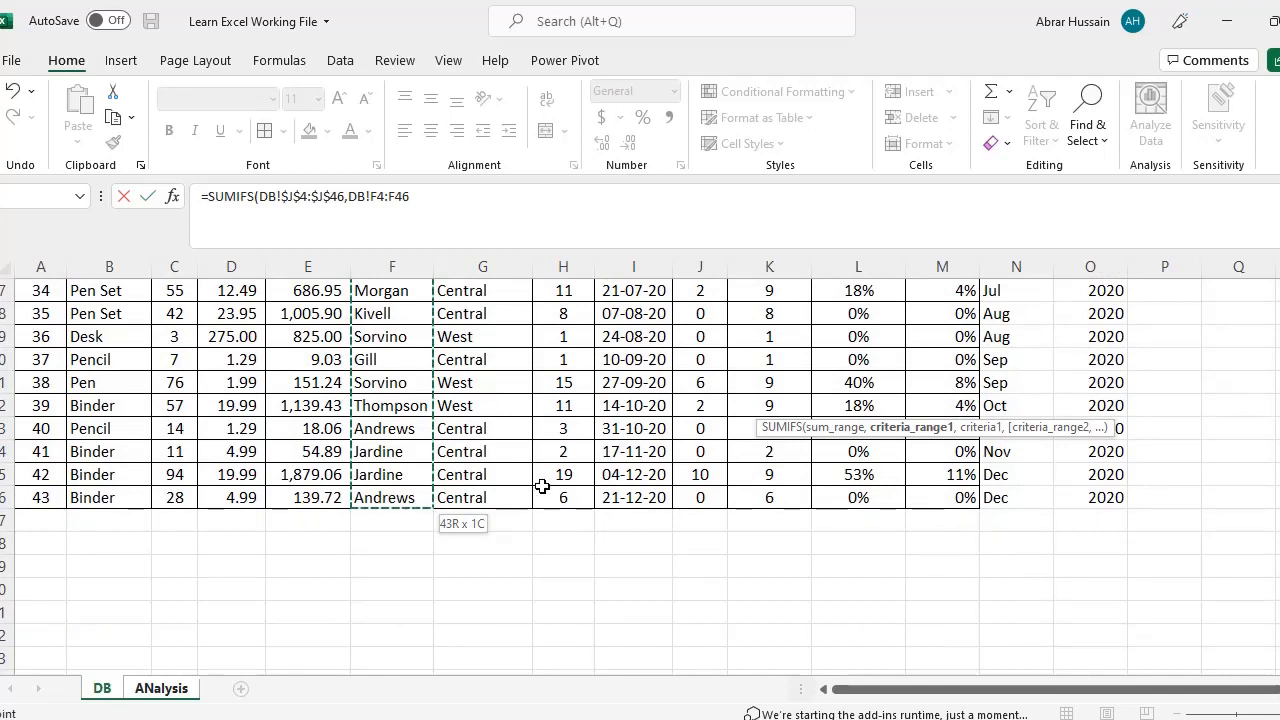
key(F4)
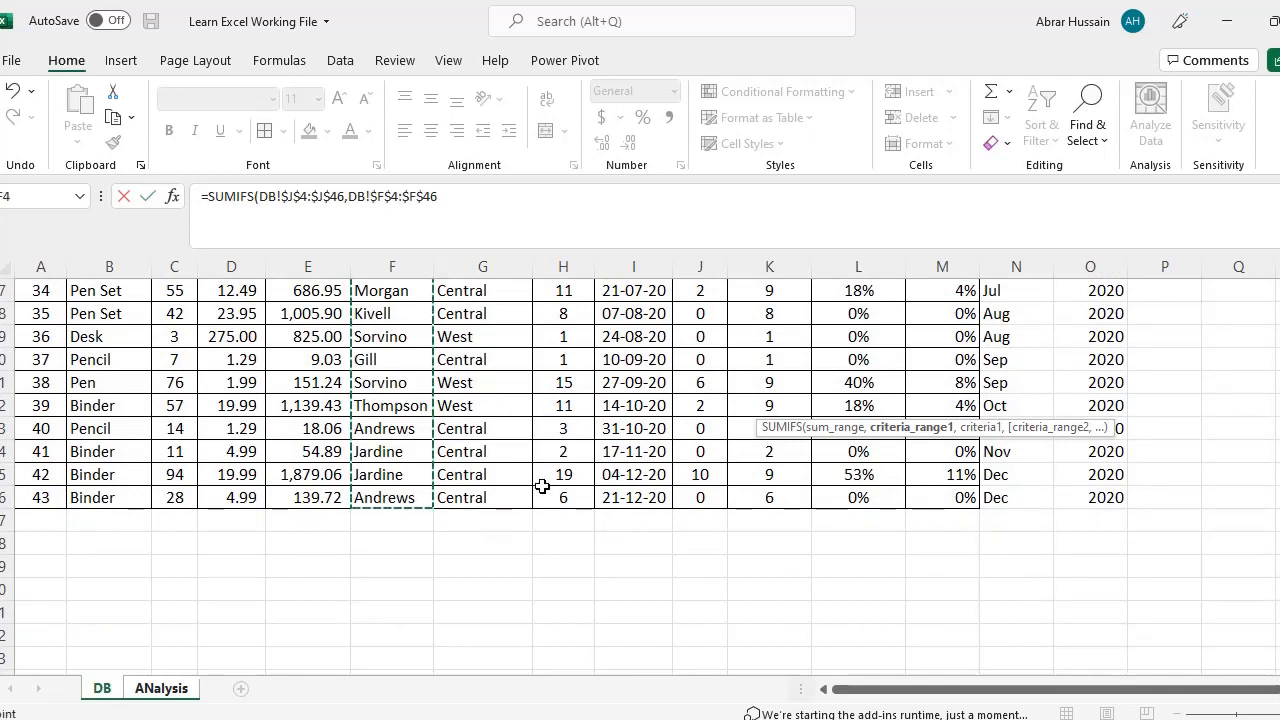
text(,)
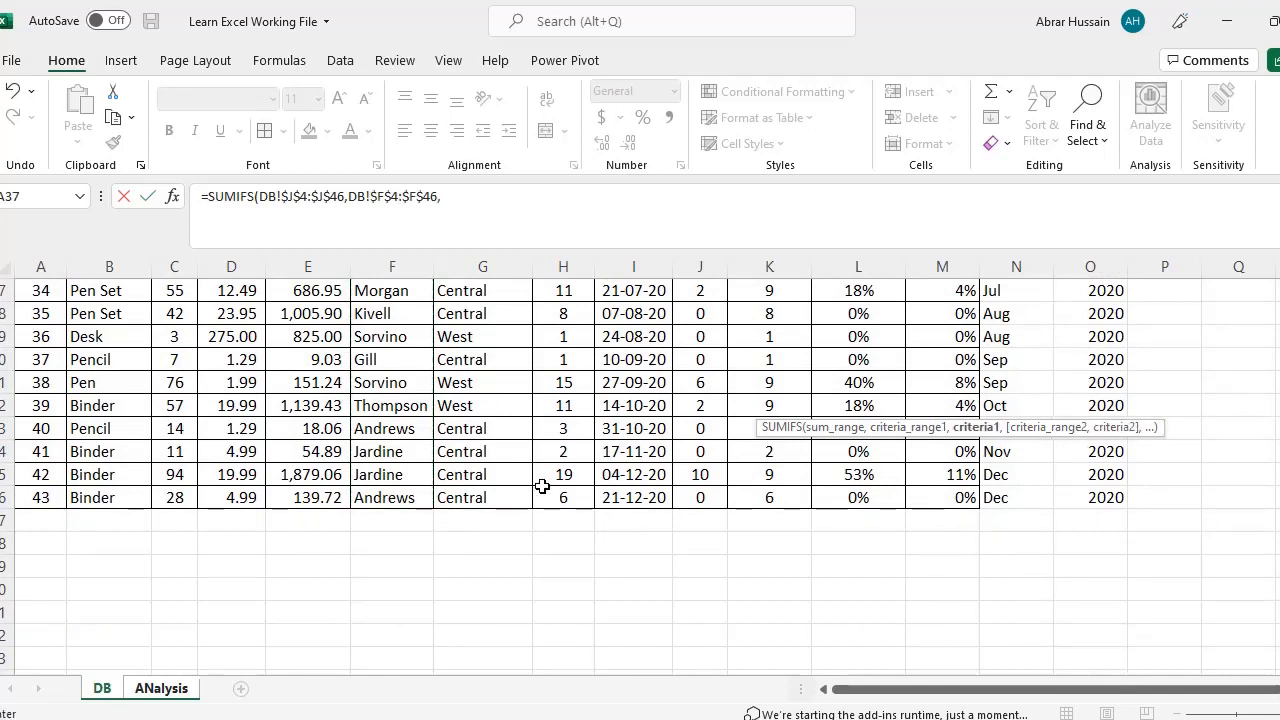
click(161, 688)
click(208, 405)
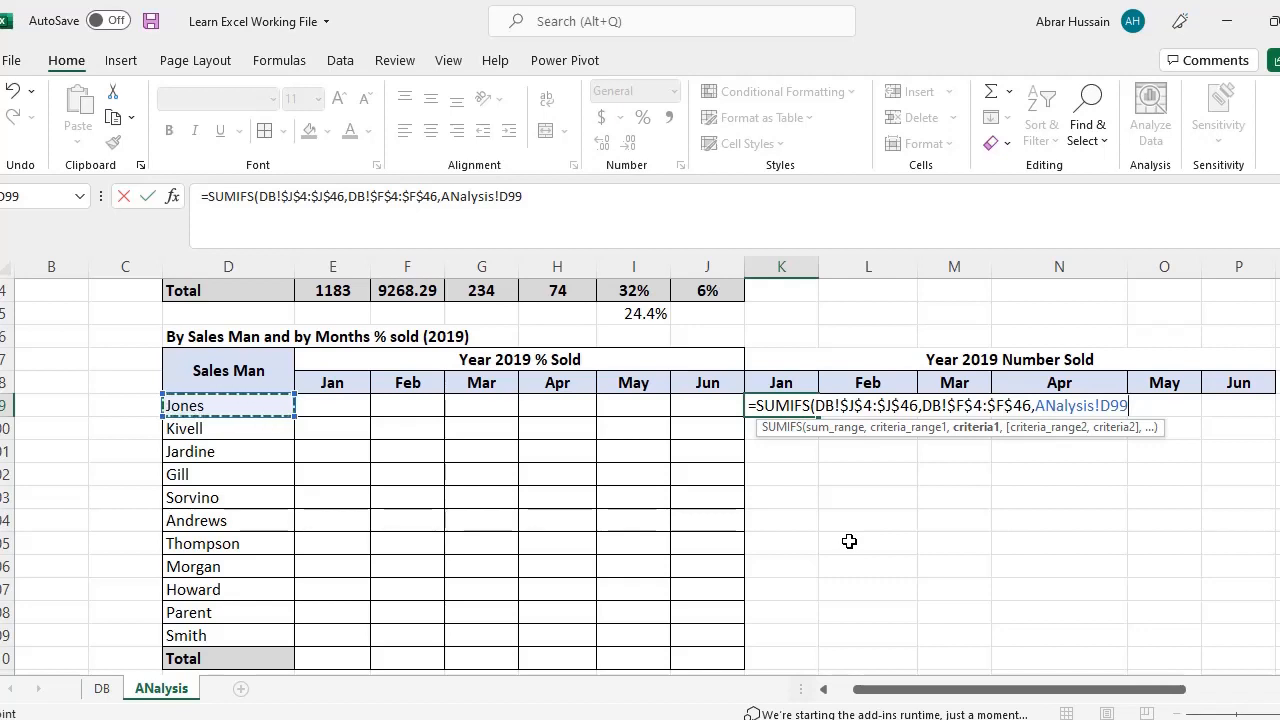
text(,)
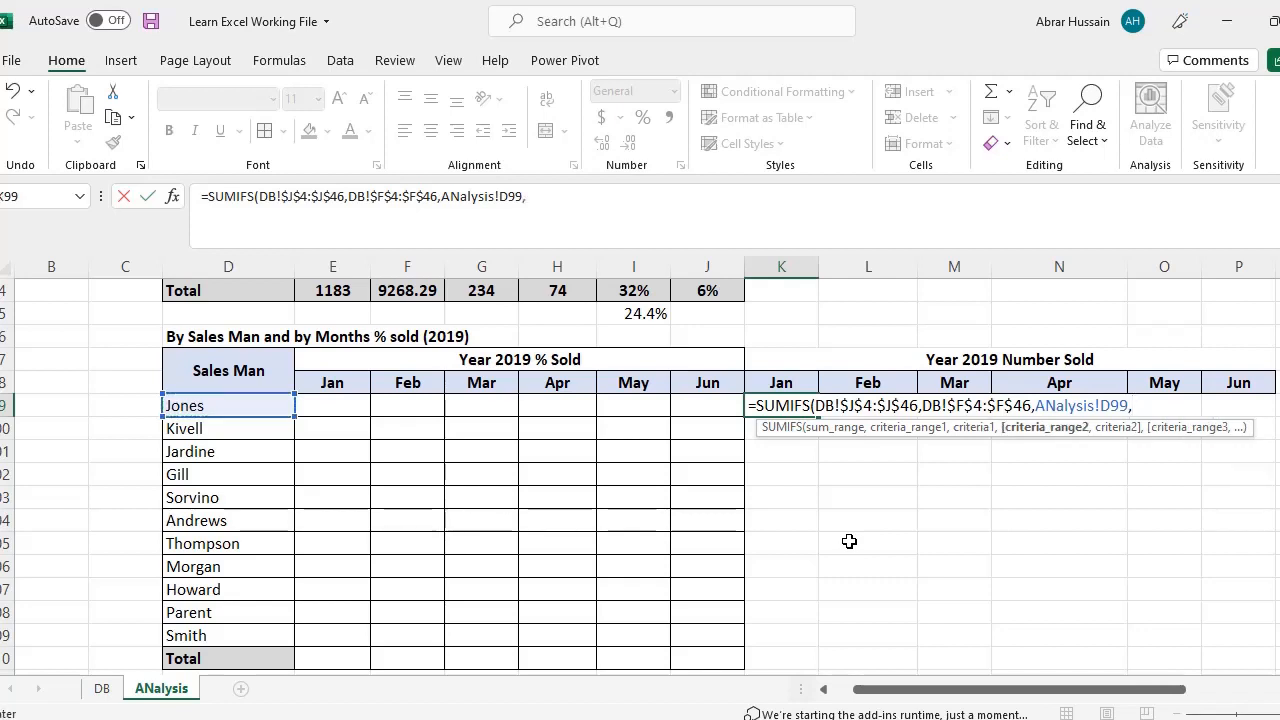
Step: Add the DB sheet's Month range $N$4:$N$46 as the absolute second criteria range
click(104, 689)
scroll(1206, 351, up, 10)
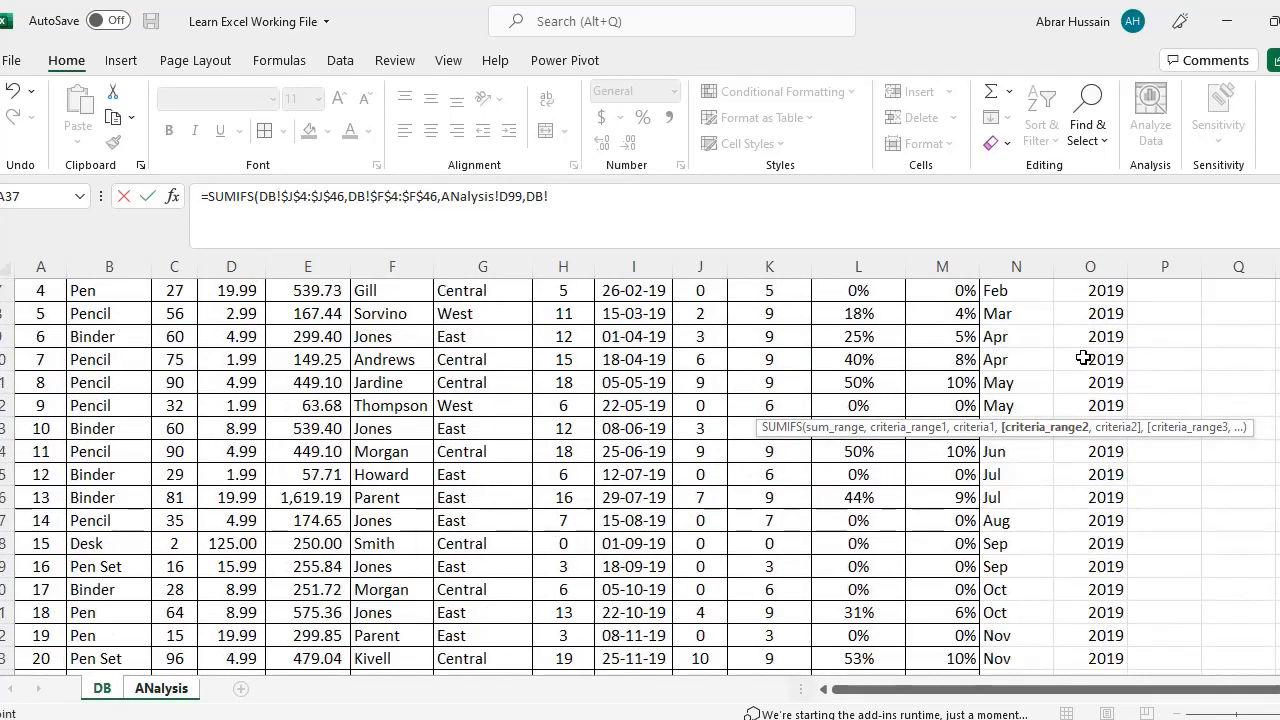
scroll(1084, 358, up, 2)
click(1005, 450)
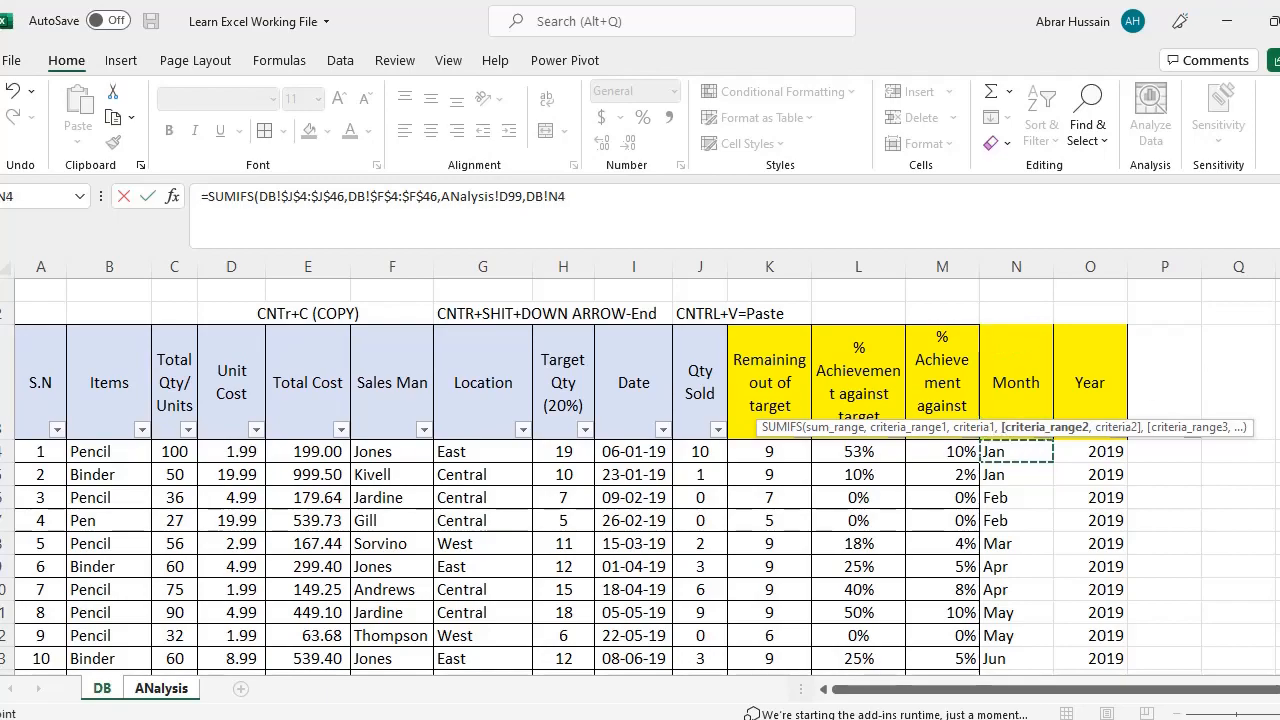
scroll(1028, 530, down, 8)
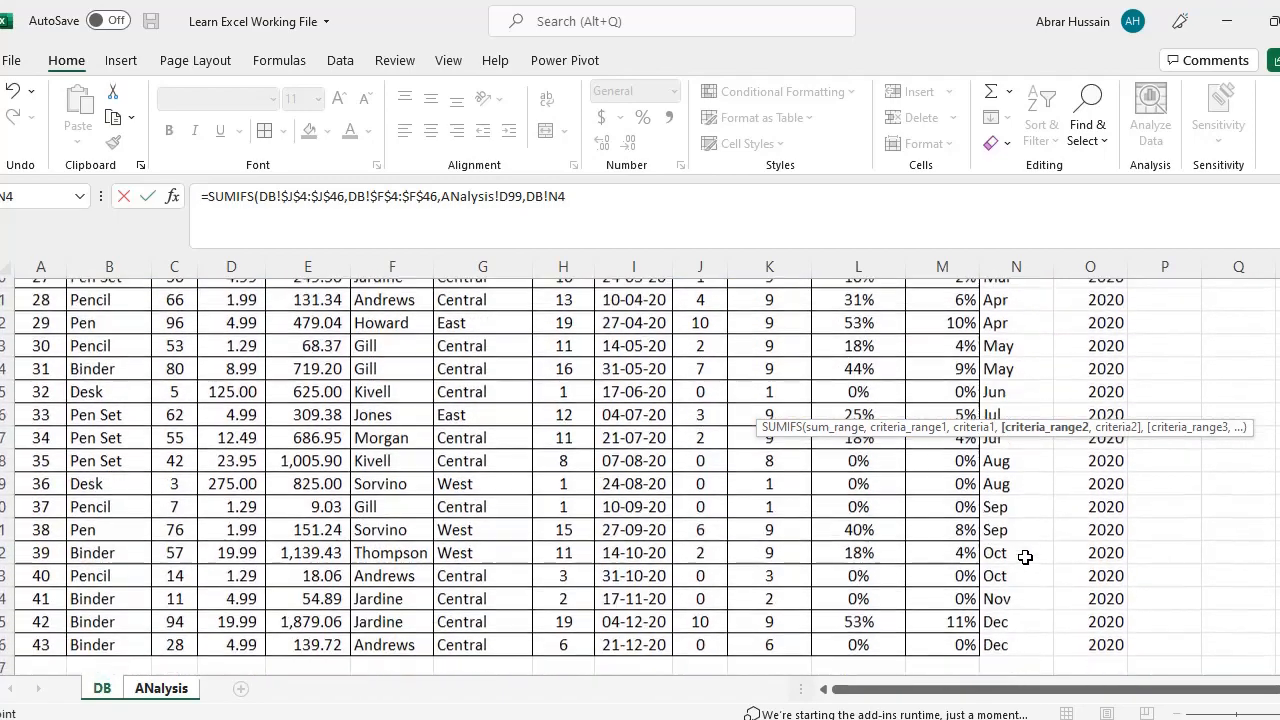
scroll(1026, 557, down, 1)
shift+click(1016, 566)
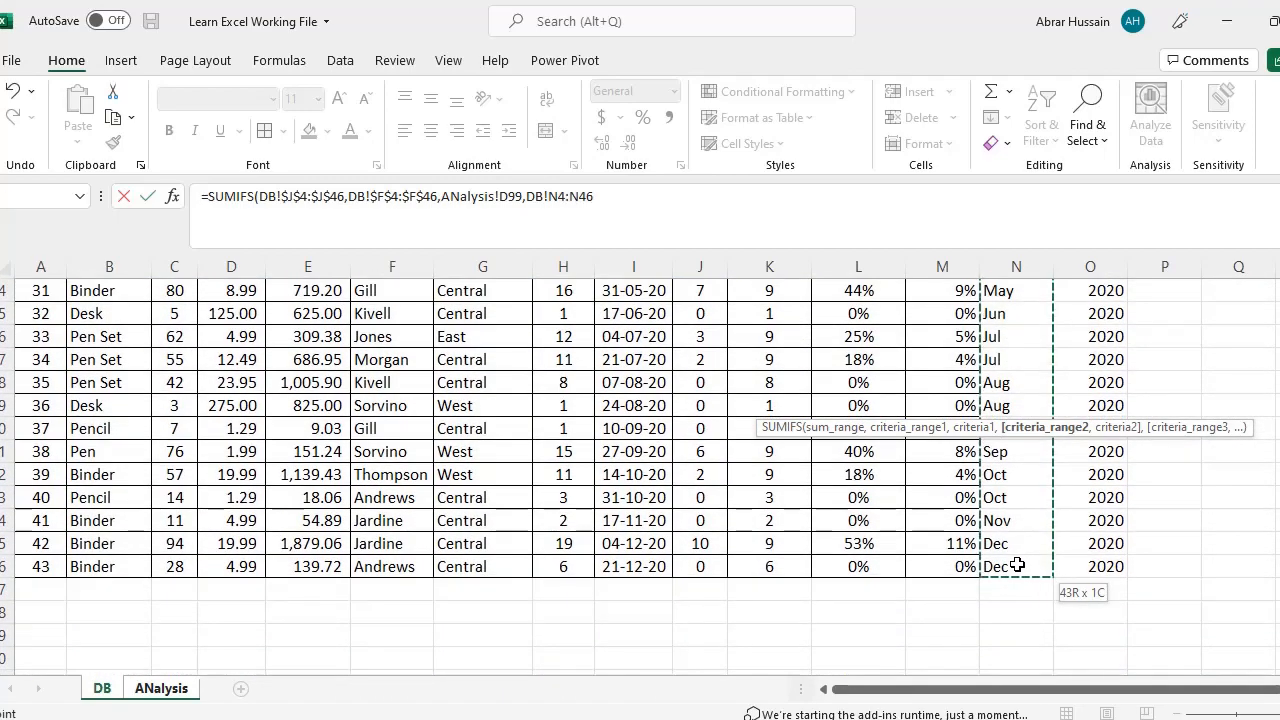
key(F4)
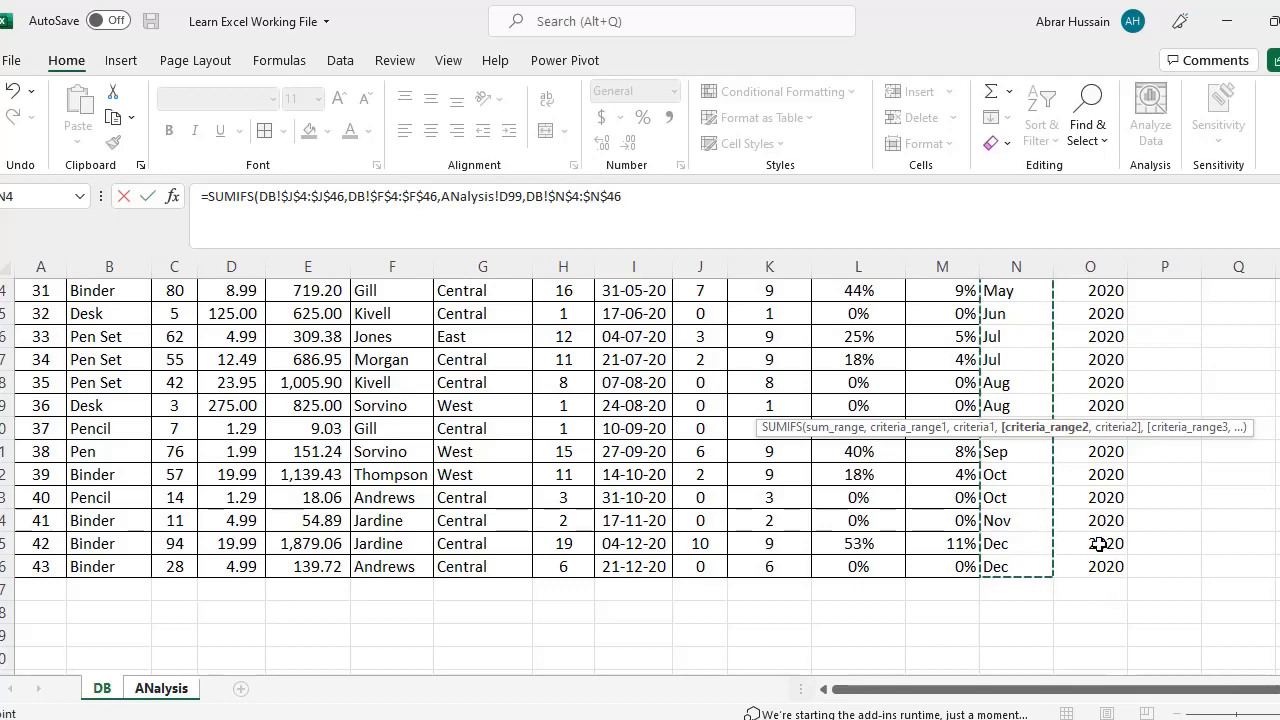
text(,)
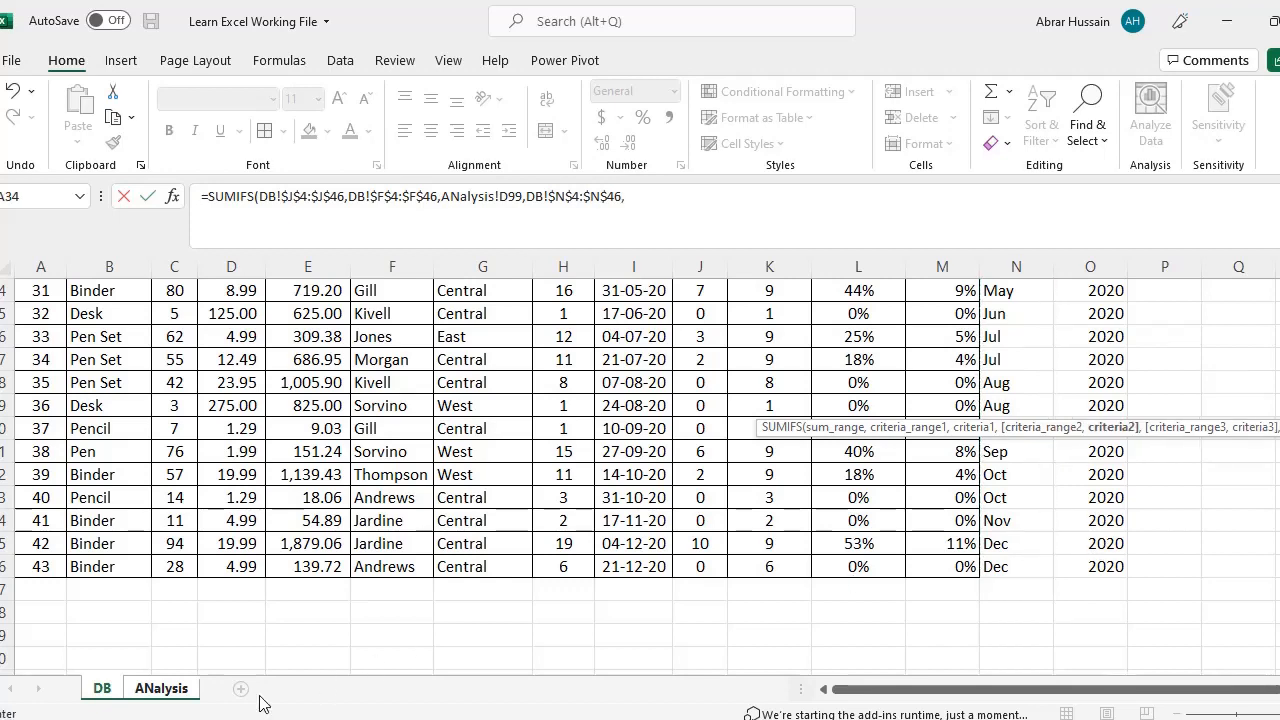
Step: Set the second criterion to the Jan header on the ANalysis sheet, as the absolute reference $E$98
click(158, 689)
click(343, 385)
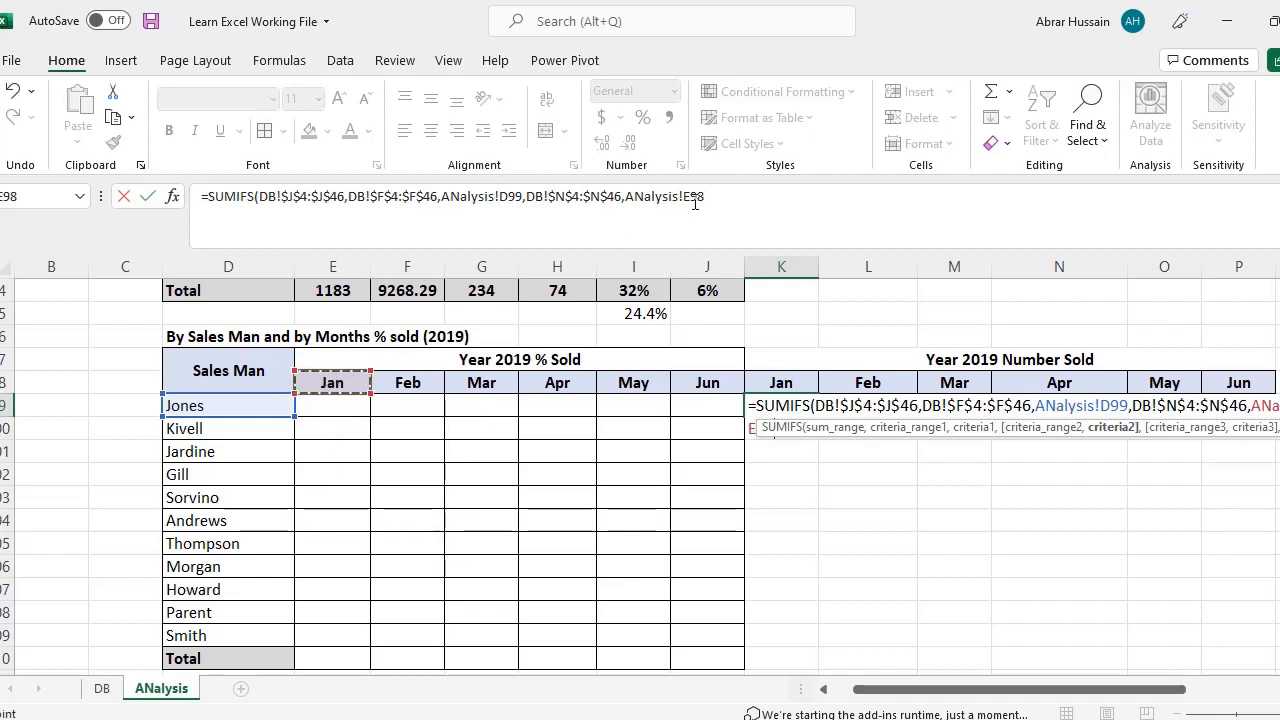
click(814, 215)
key(F4)
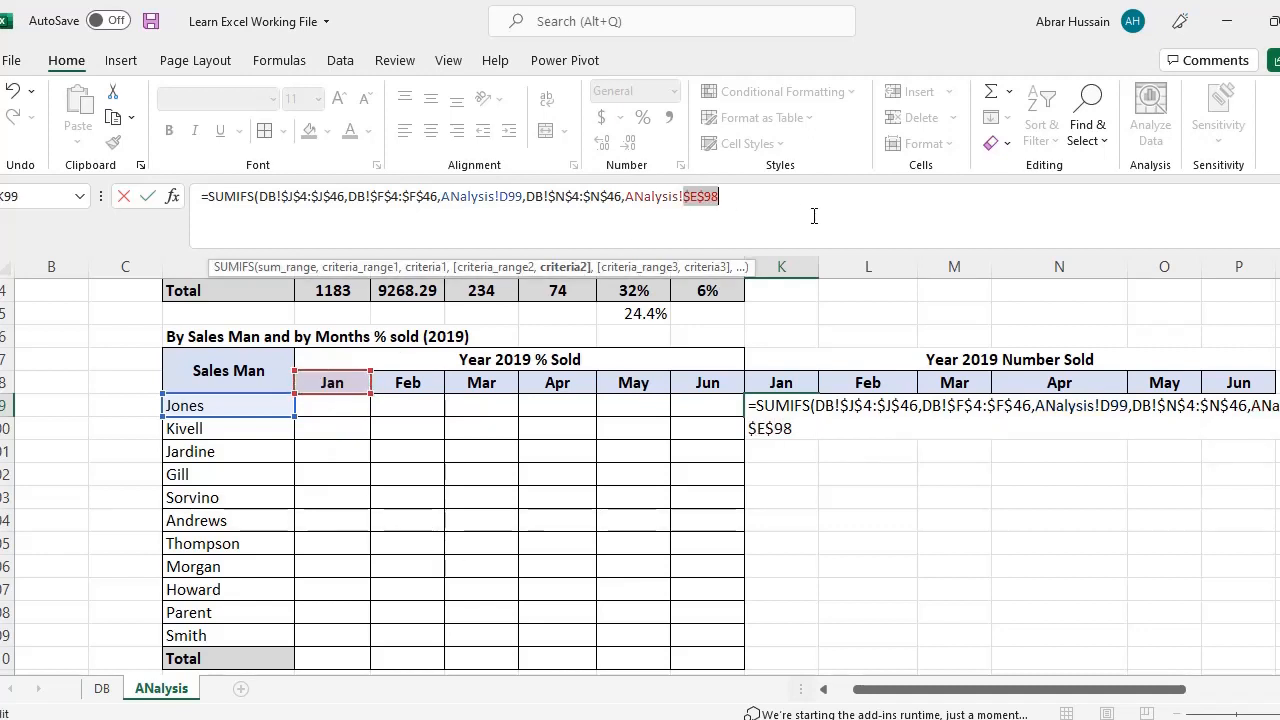
click(790, 202)
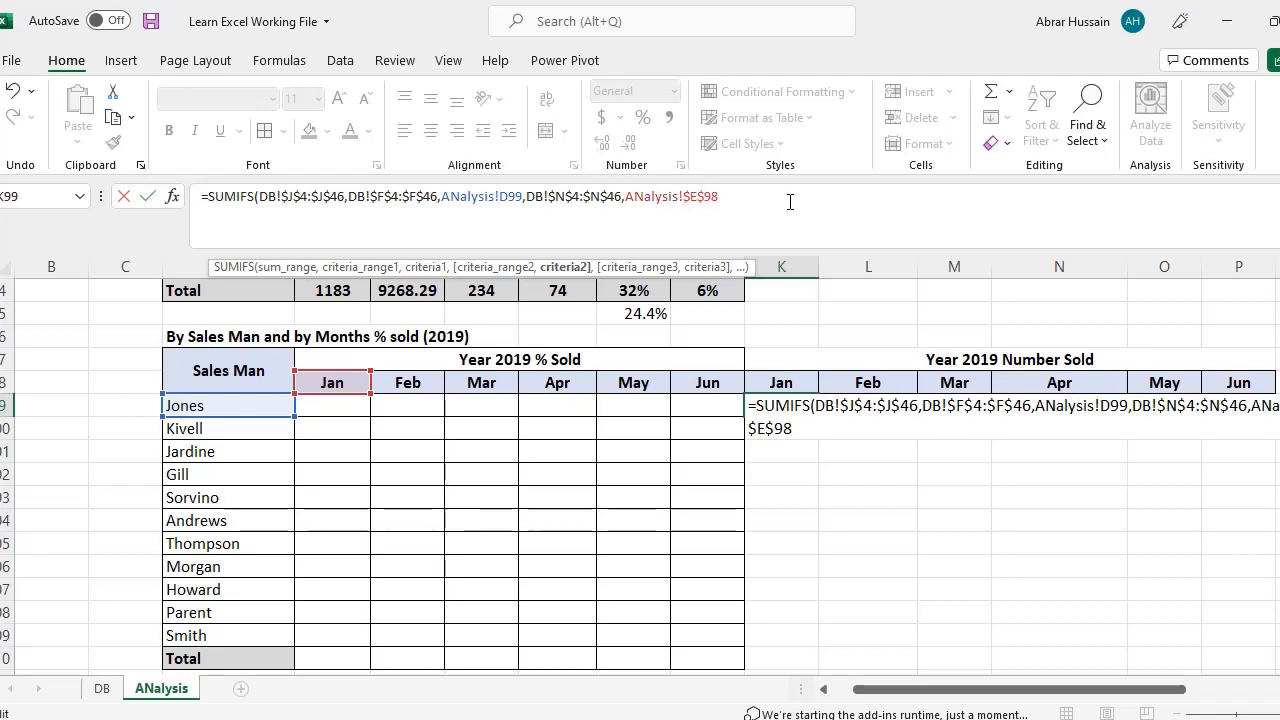
text(,)
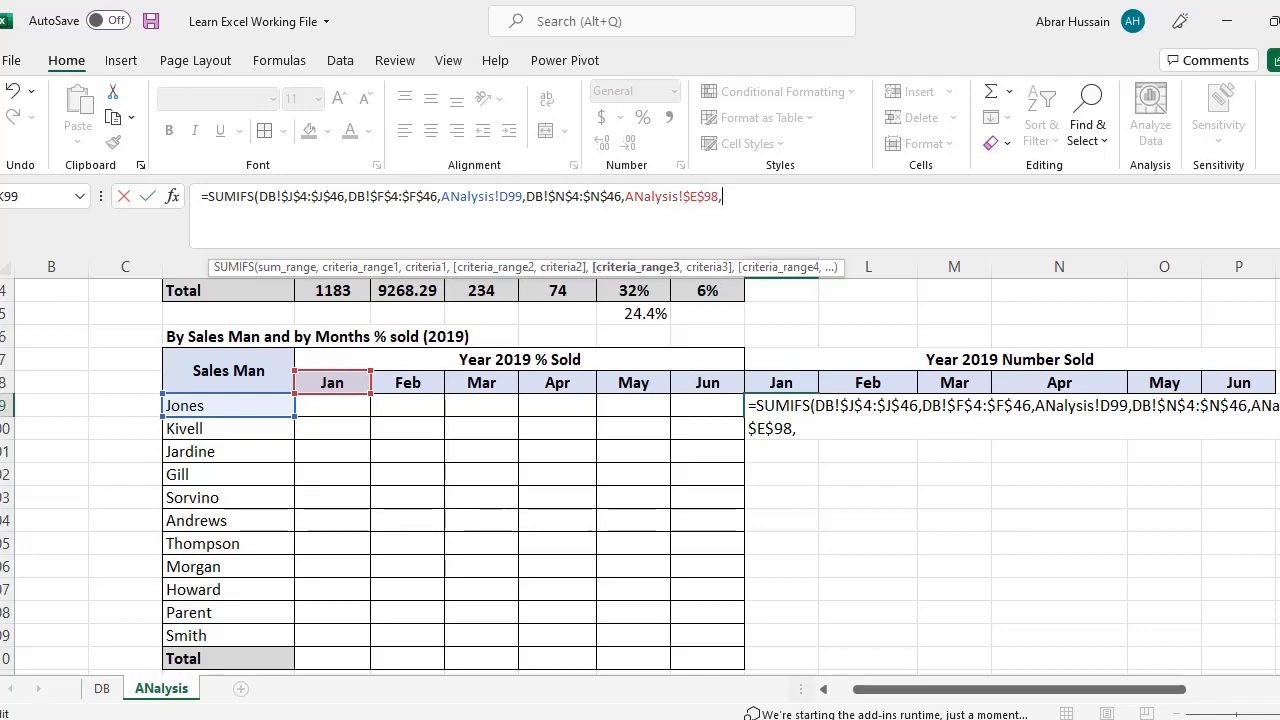
Step: Add the DB sheet's Year range $O$4:$O$46 as the absolute third criteria range
click(101, 686)
scroll(1200, 372, up, 10)
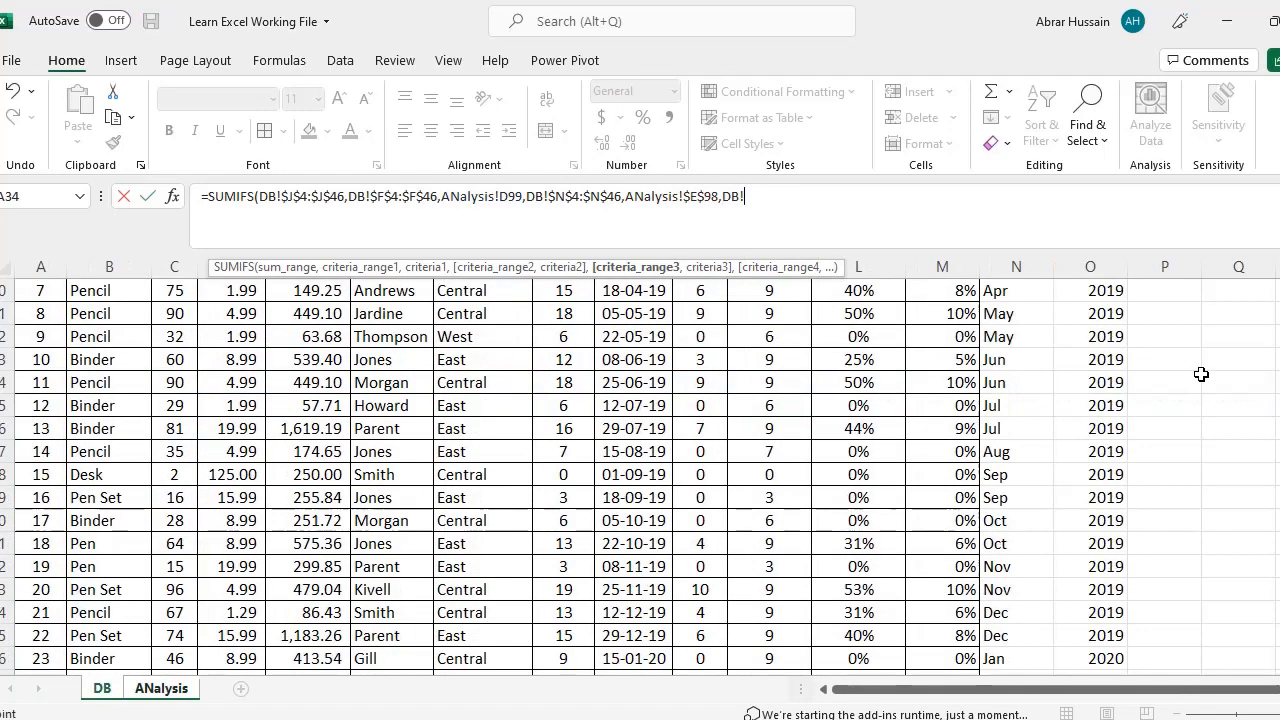
click(1097, 452)
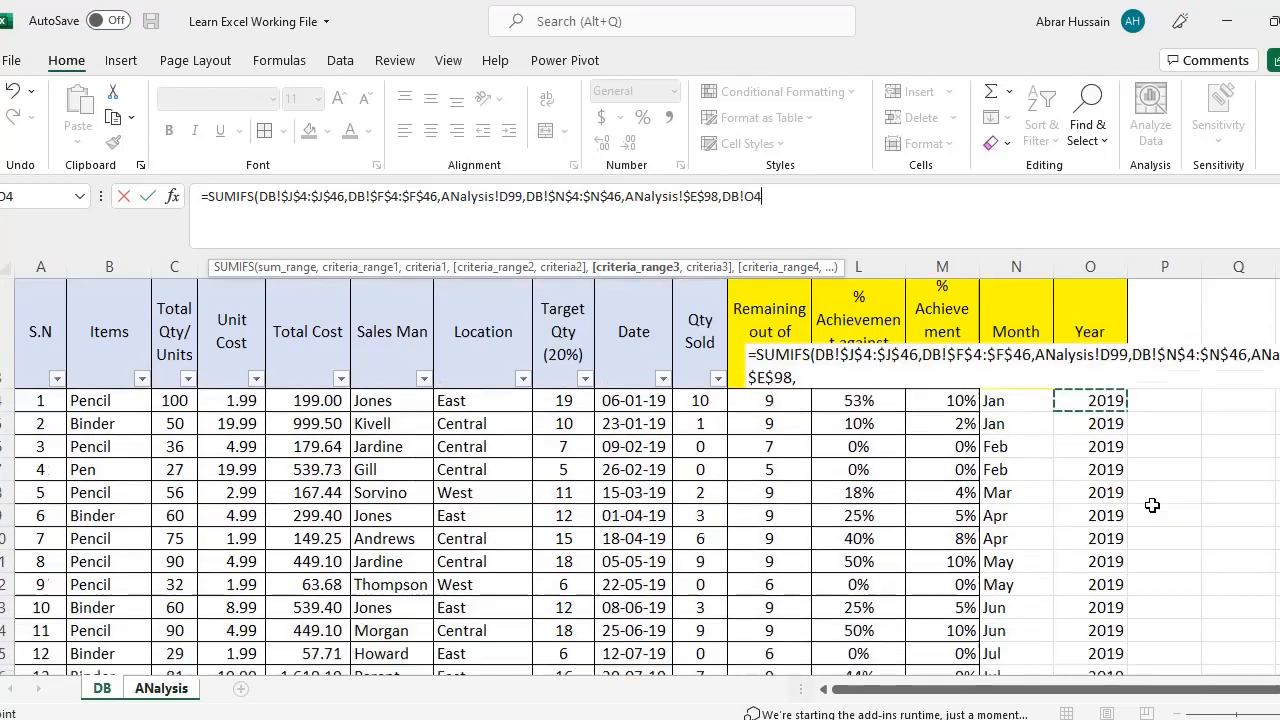
scroll(1220, 520, down, 11)
drag(1134, 516, 1116, 499)
key(F4)
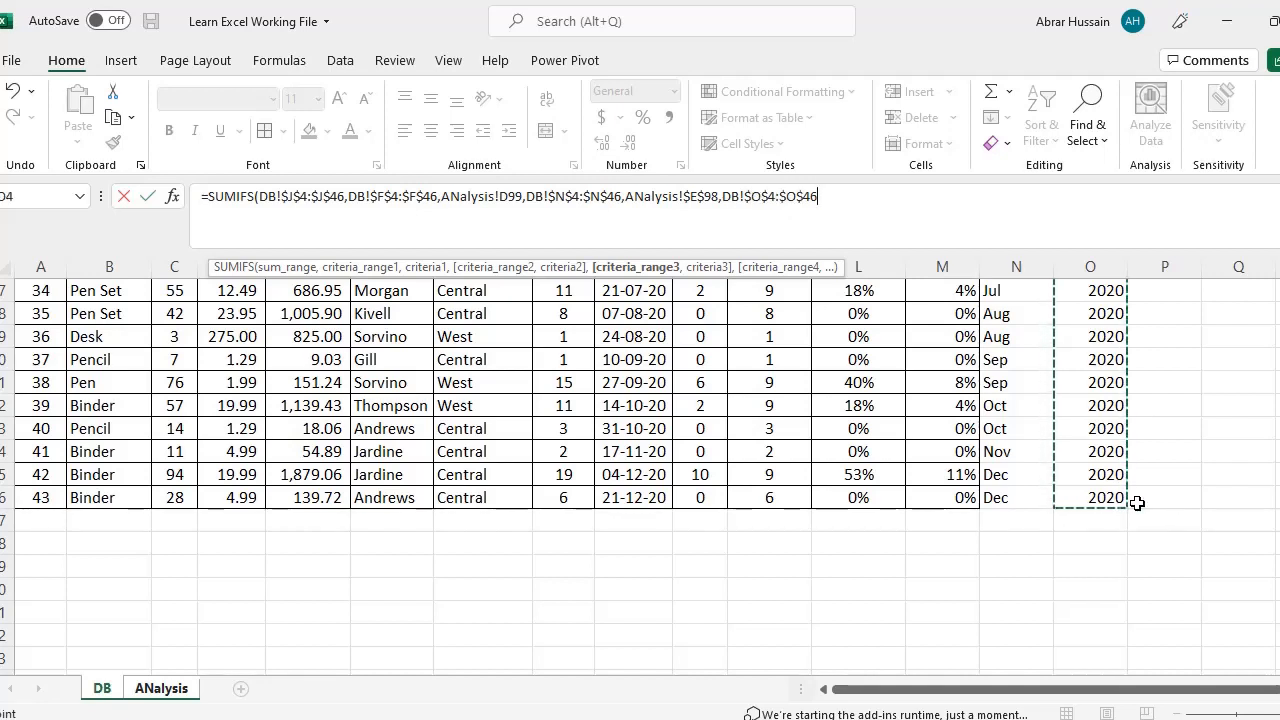
text(,)
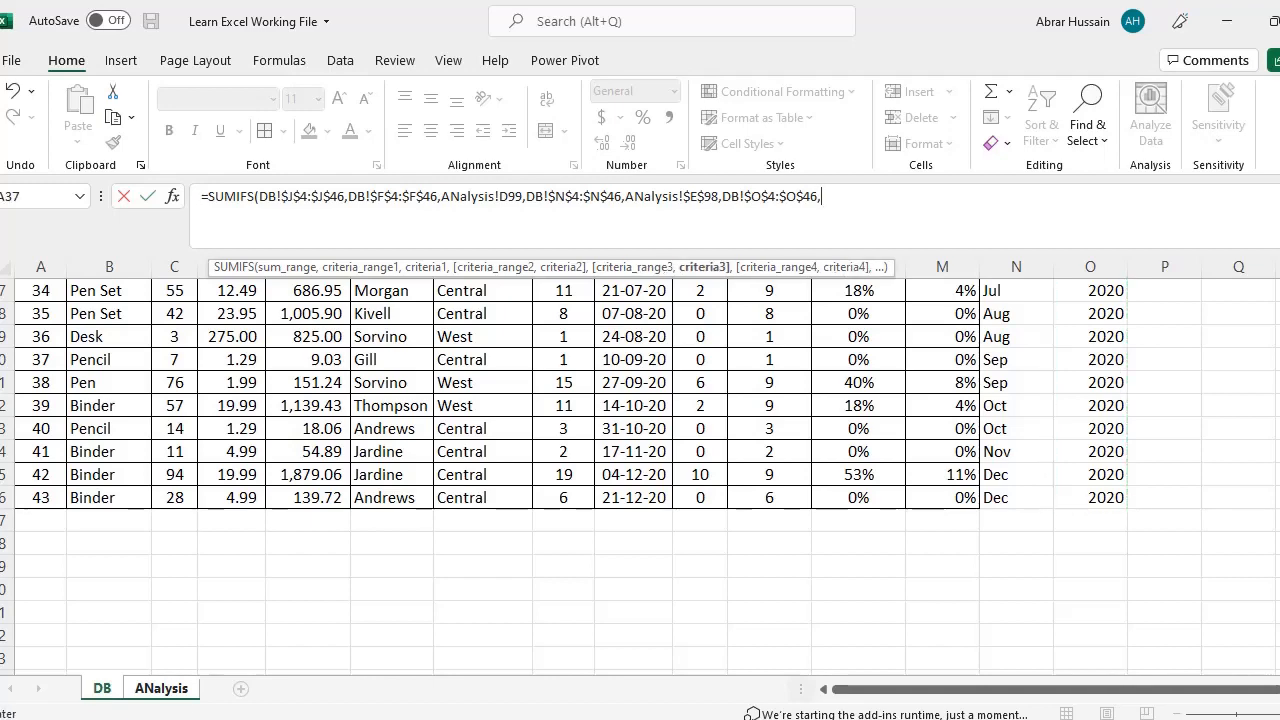
Step: Set the third criterion to "2019" and enter the completed SUMIFS formula in K99 on the ANalysis sheet
click(175, 708)
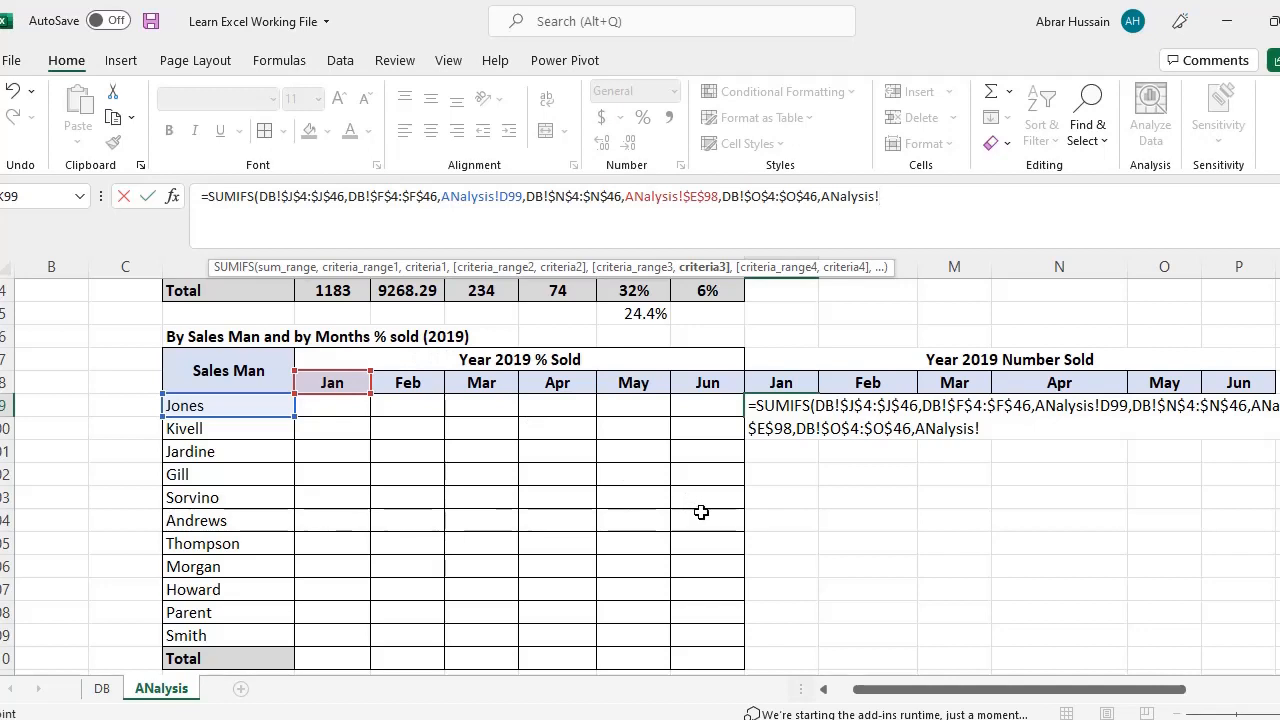
key(BackSpace)
key(BackSpace)
key(BackSpace)
key(BackSpace)
key(BackSpace)
key(BackSpace)
key(BackSpace)
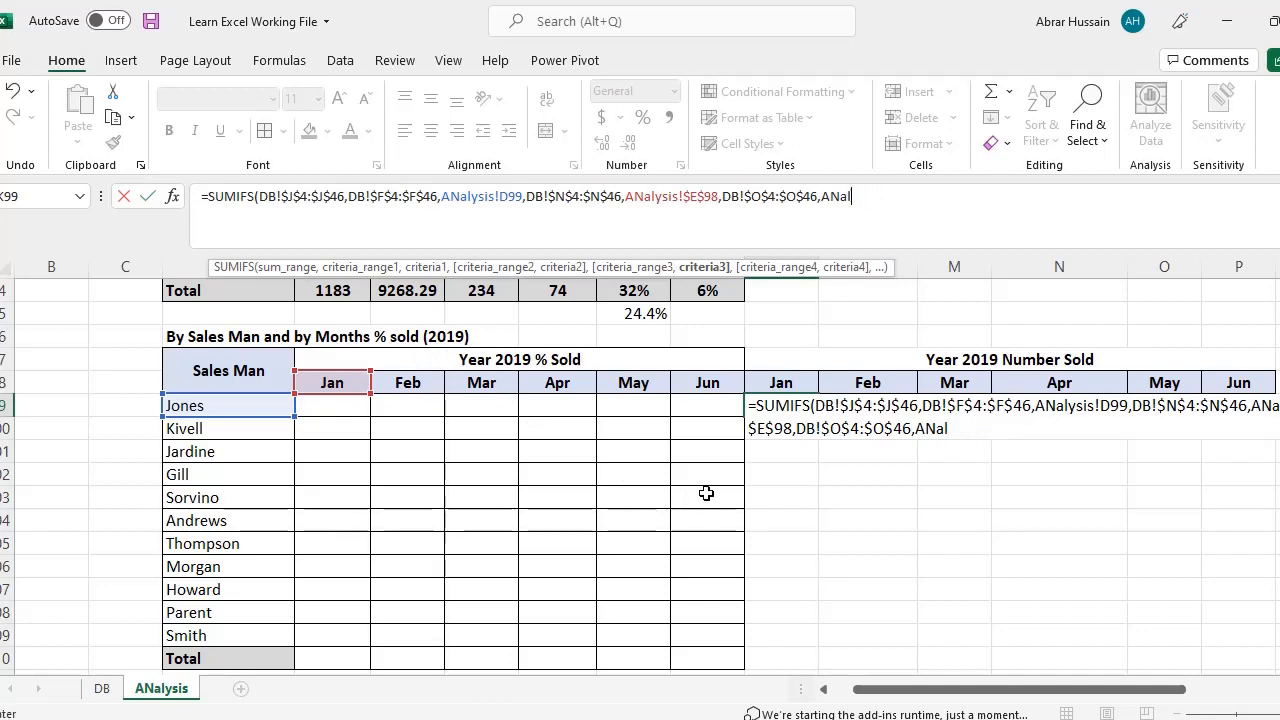
text(")
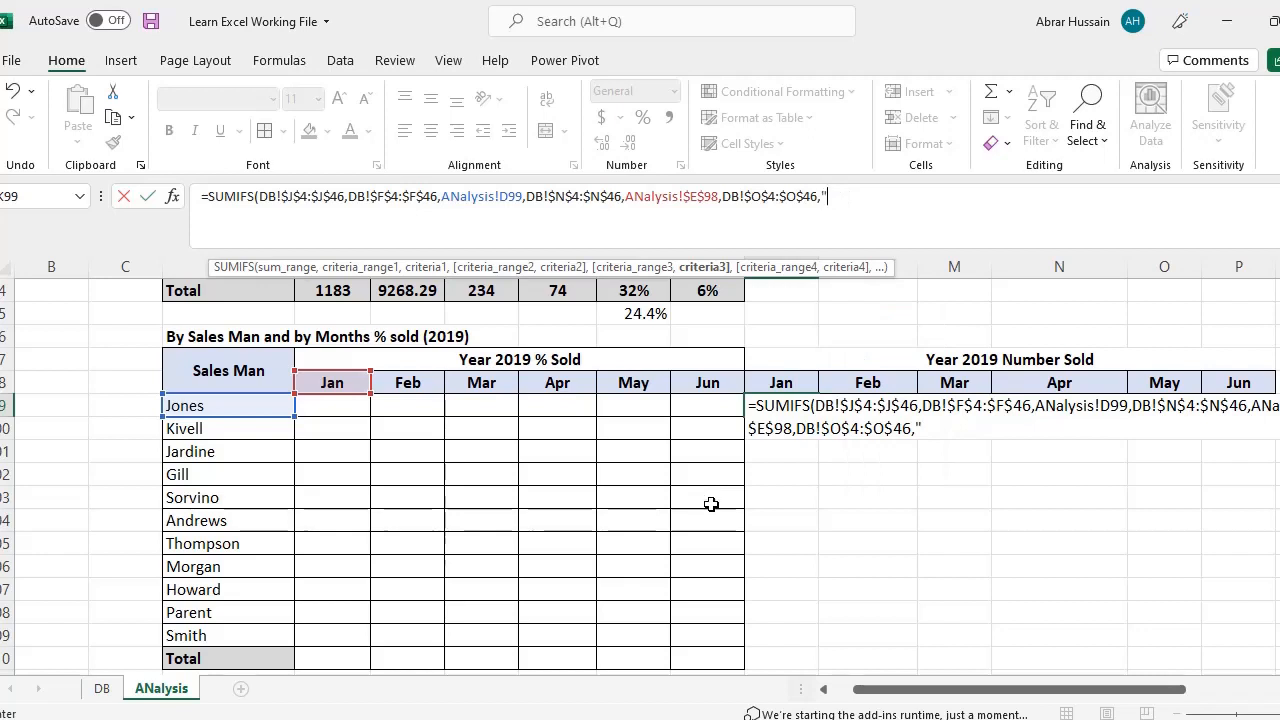
text(2019()
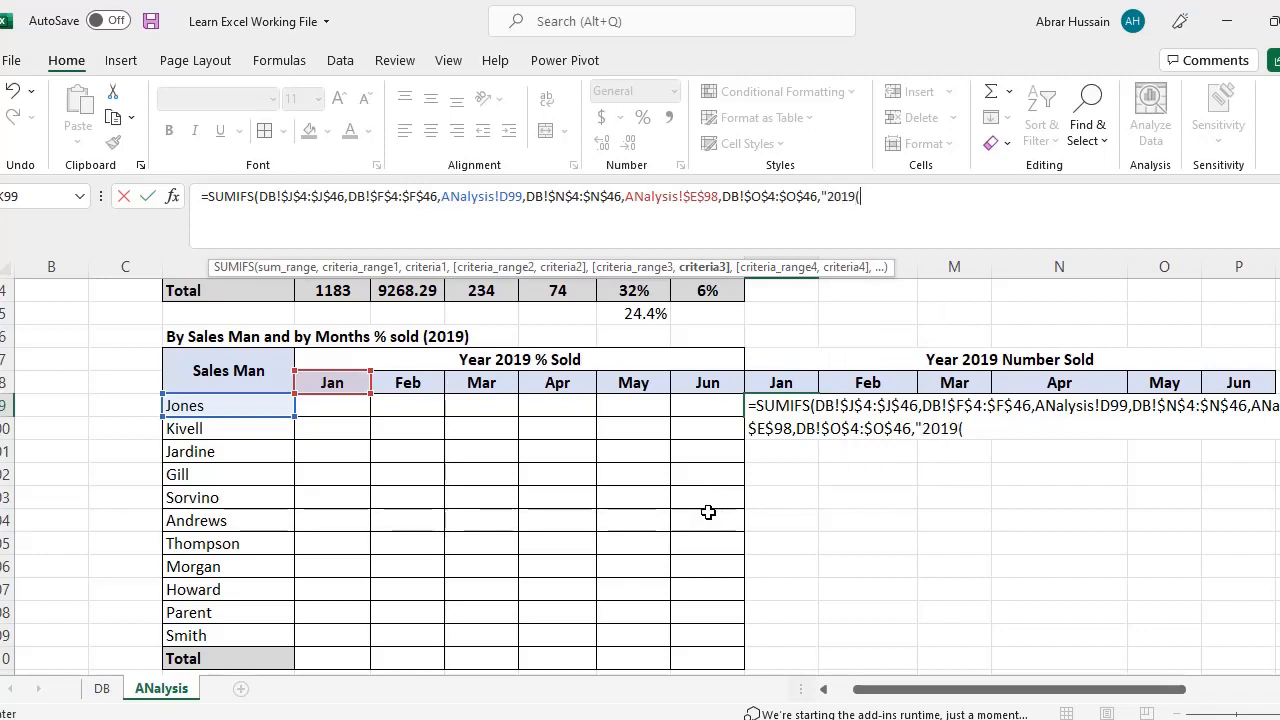
key(BackSpace)
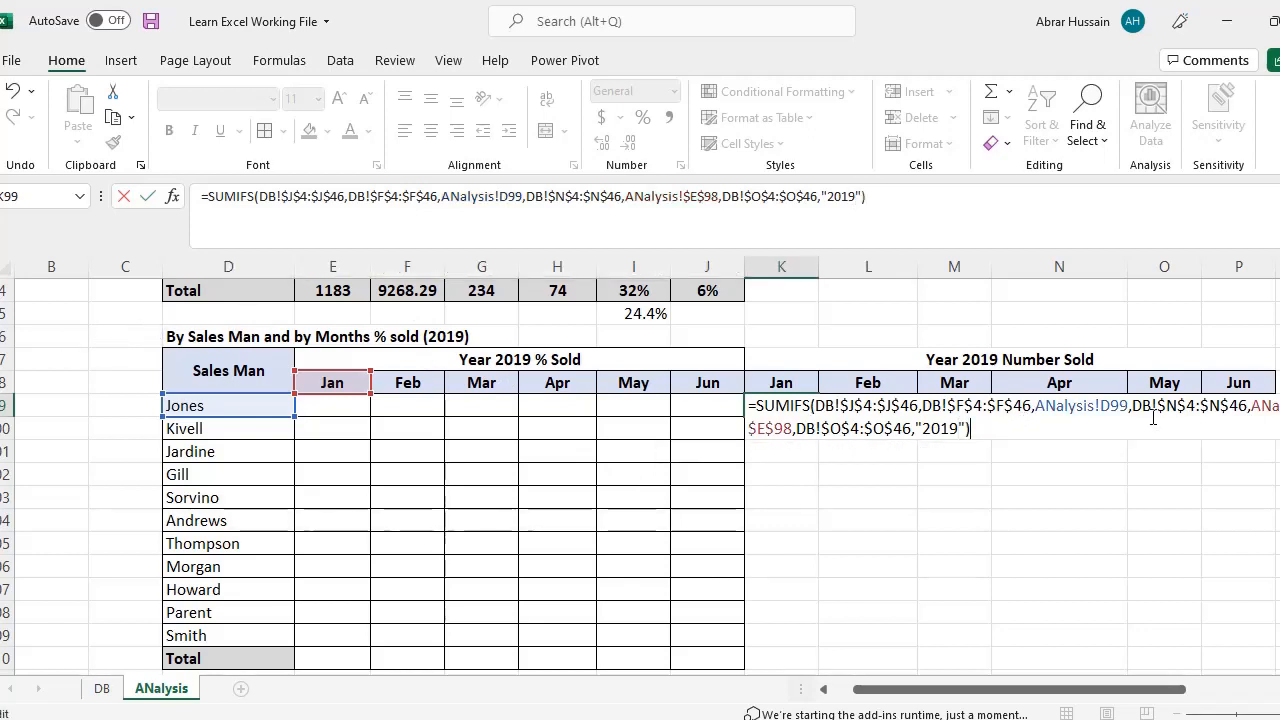
key(ctrl+Return)
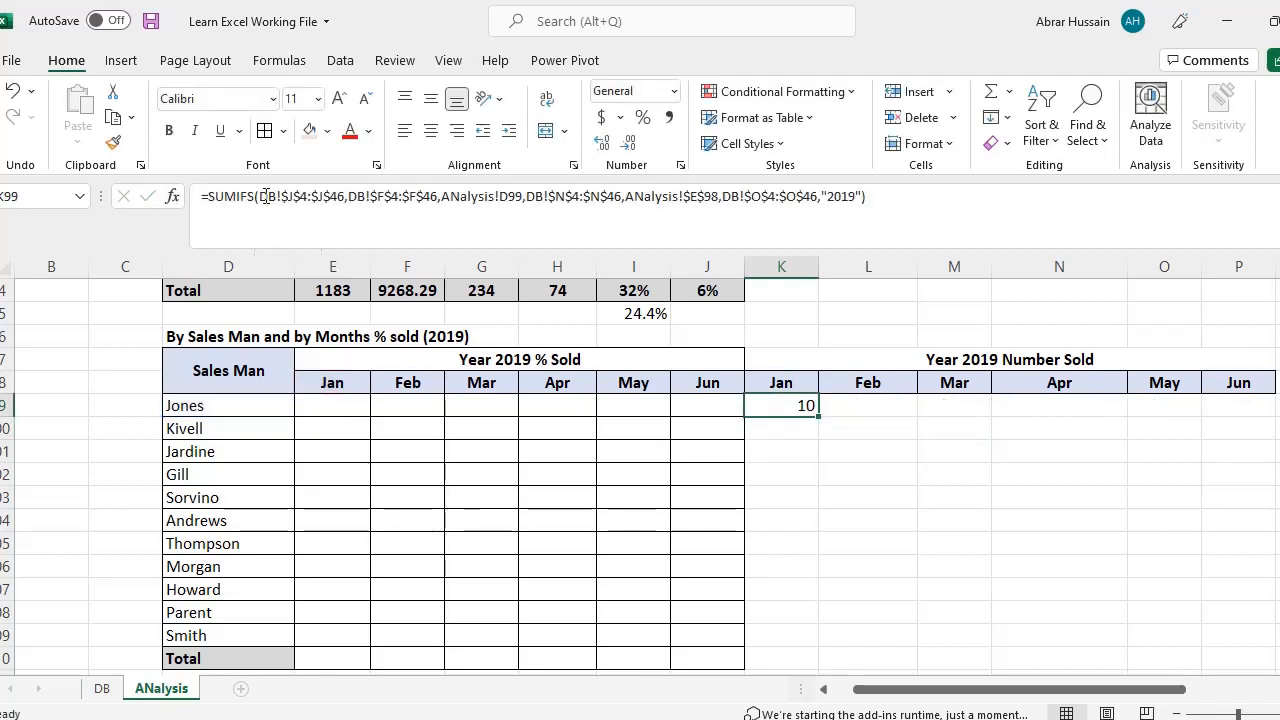
Step: Review the sum range and the salesman, month and year criteria pairs in the K99 SUMIFS formula, leaving it unmodified
click(360, 195)
drag(347, 195, 260, 192)
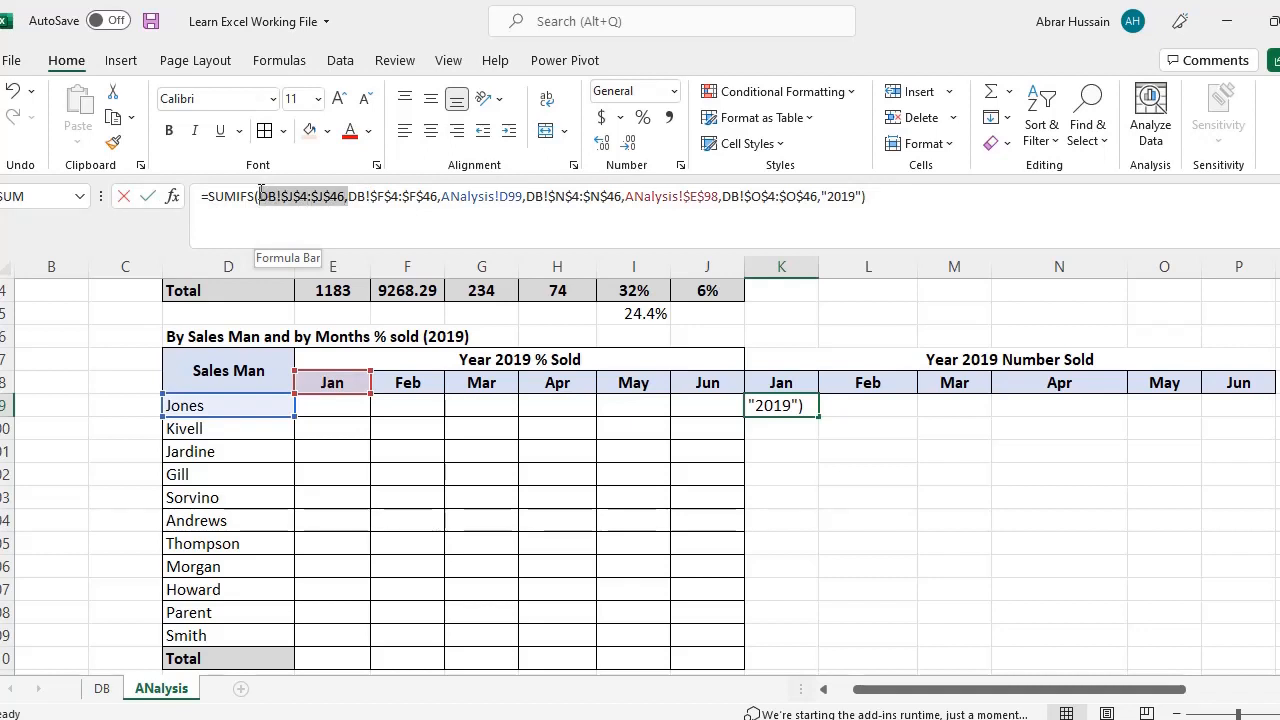
click(380, 197)
drag(383, 196, 487, 196)
click(507, 196)
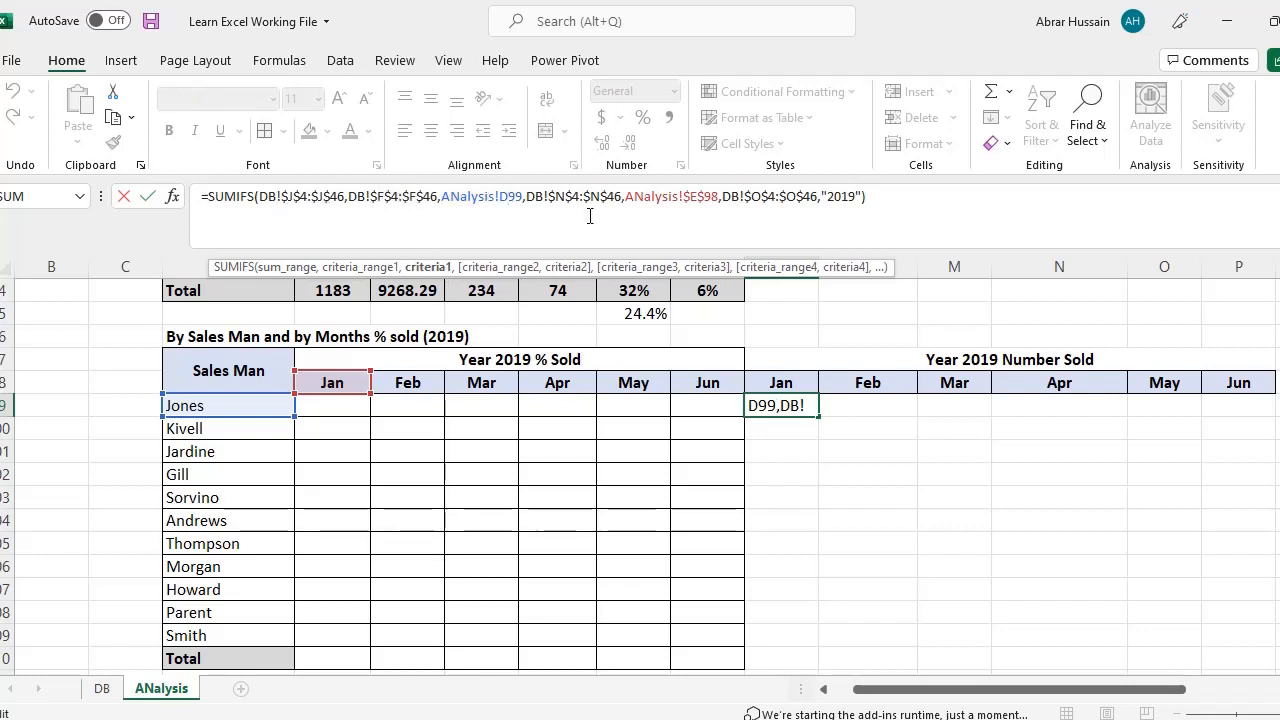
click(533, 196)
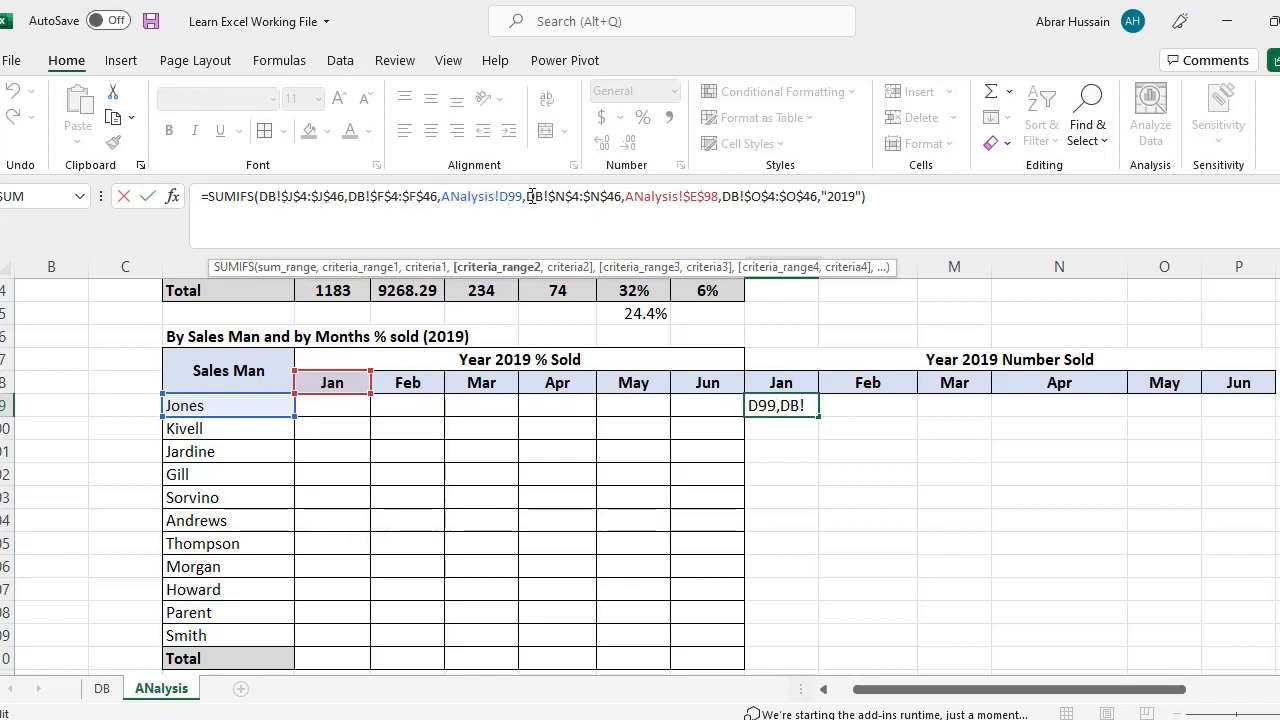
drag(527, 196, 864, 197)
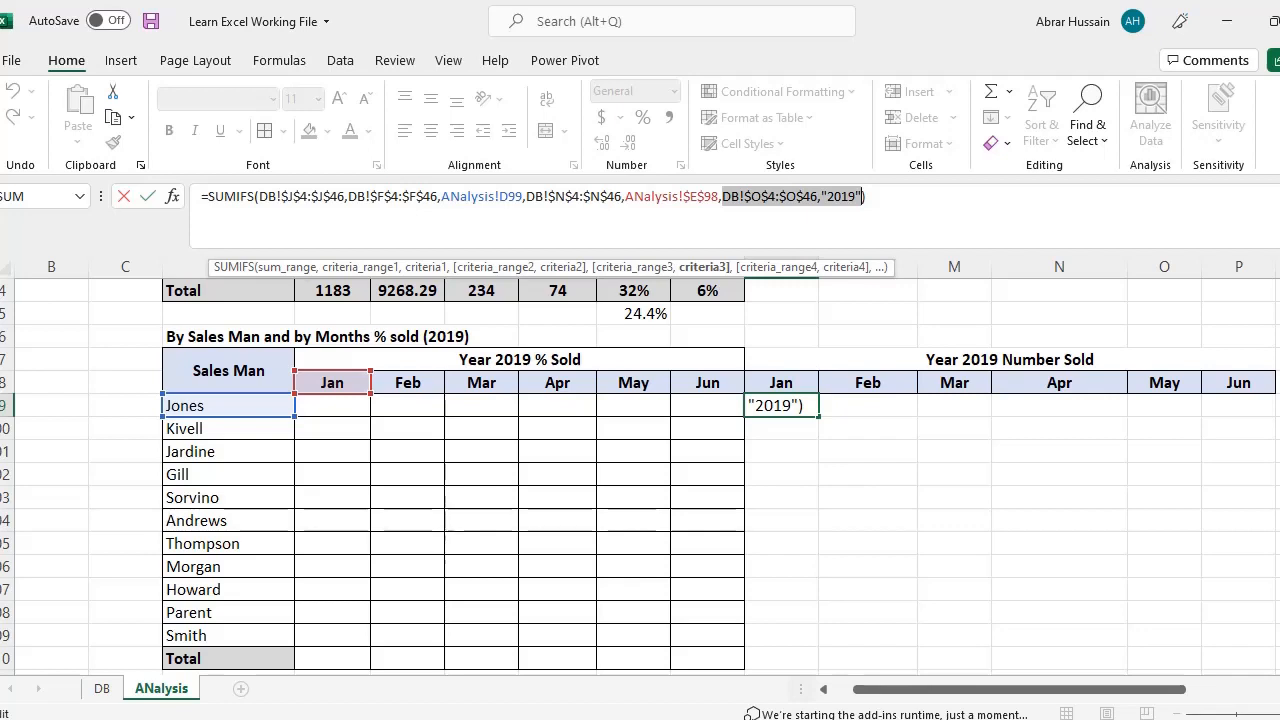
key(Return)
key(Up)
key(F2)
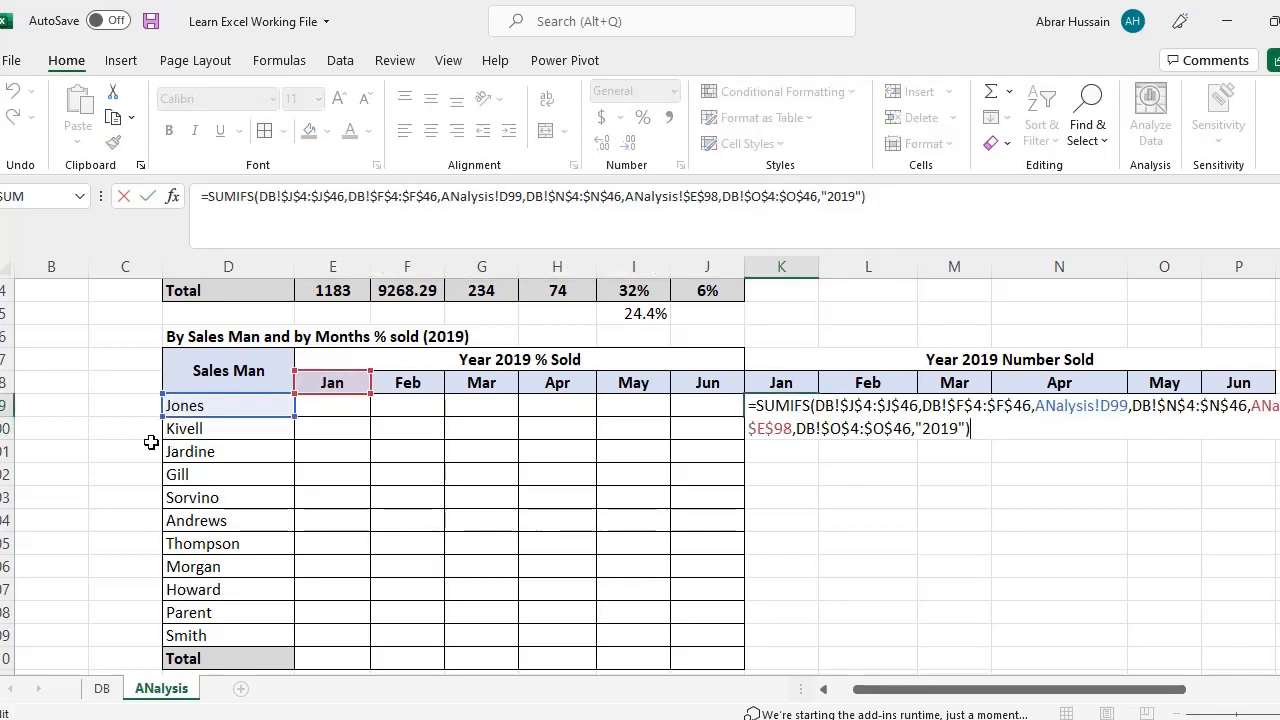
key(Escape)
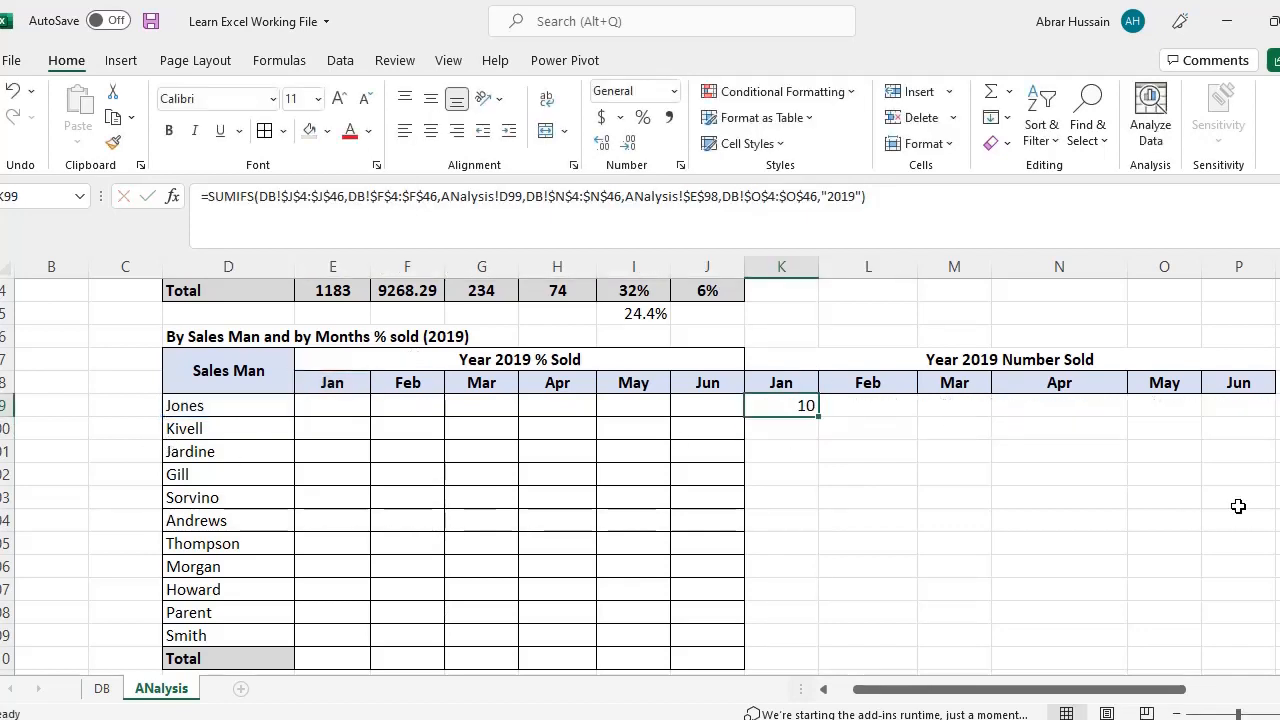
Step: Copy the K99 formula down through K109 for all salesmen and centre the Jan number sold values
key(ctrl+c)
scroll(803, 545, down, 1)
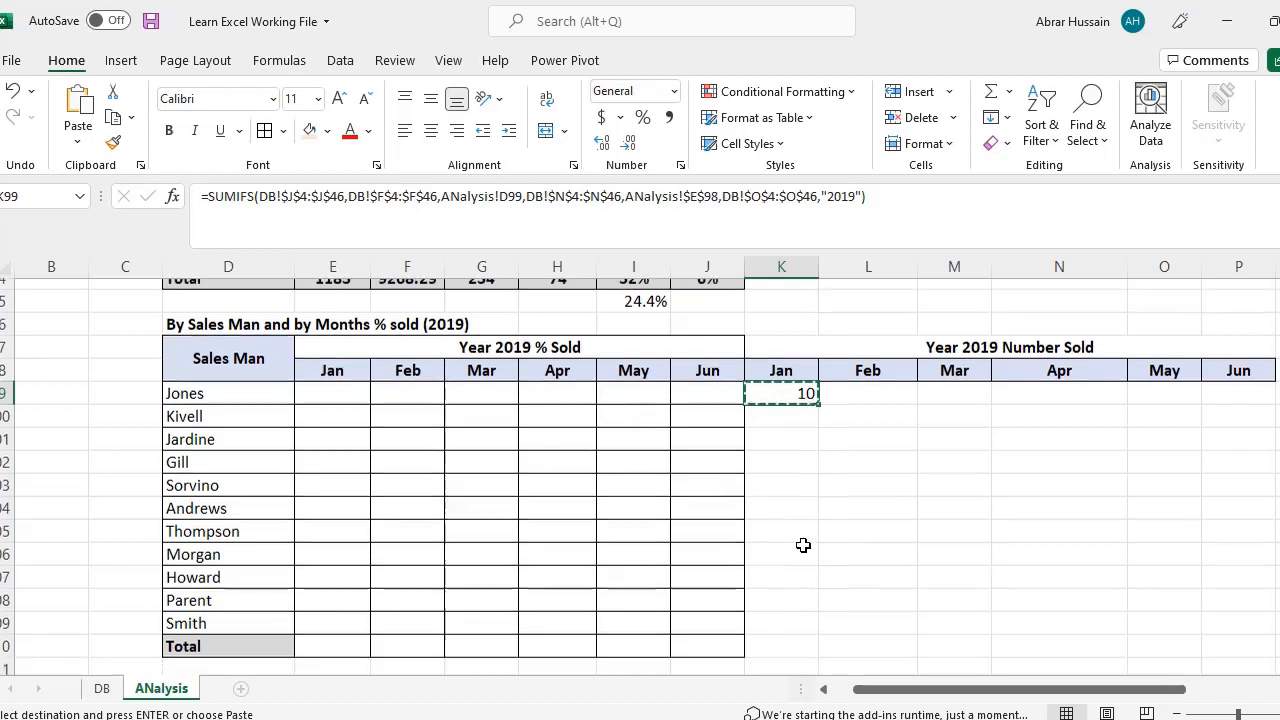
shift+click(780, 563)
key(ctrl+v)
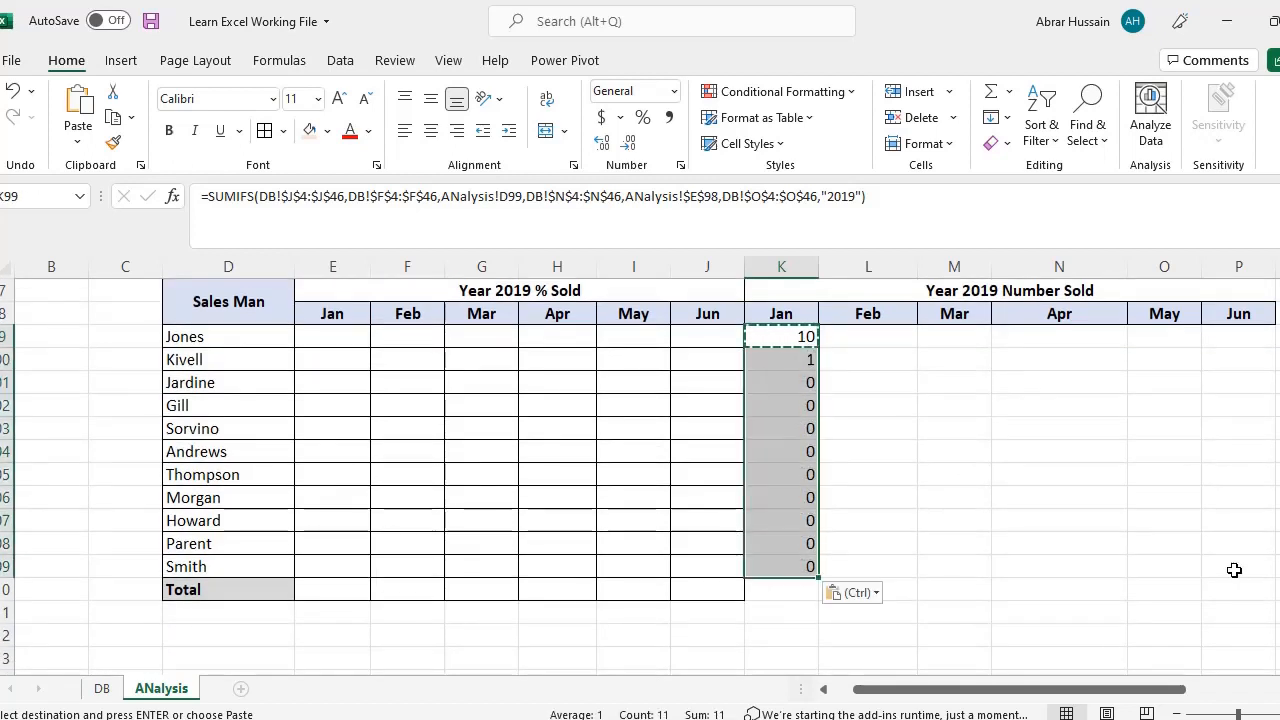
click(430, 130)
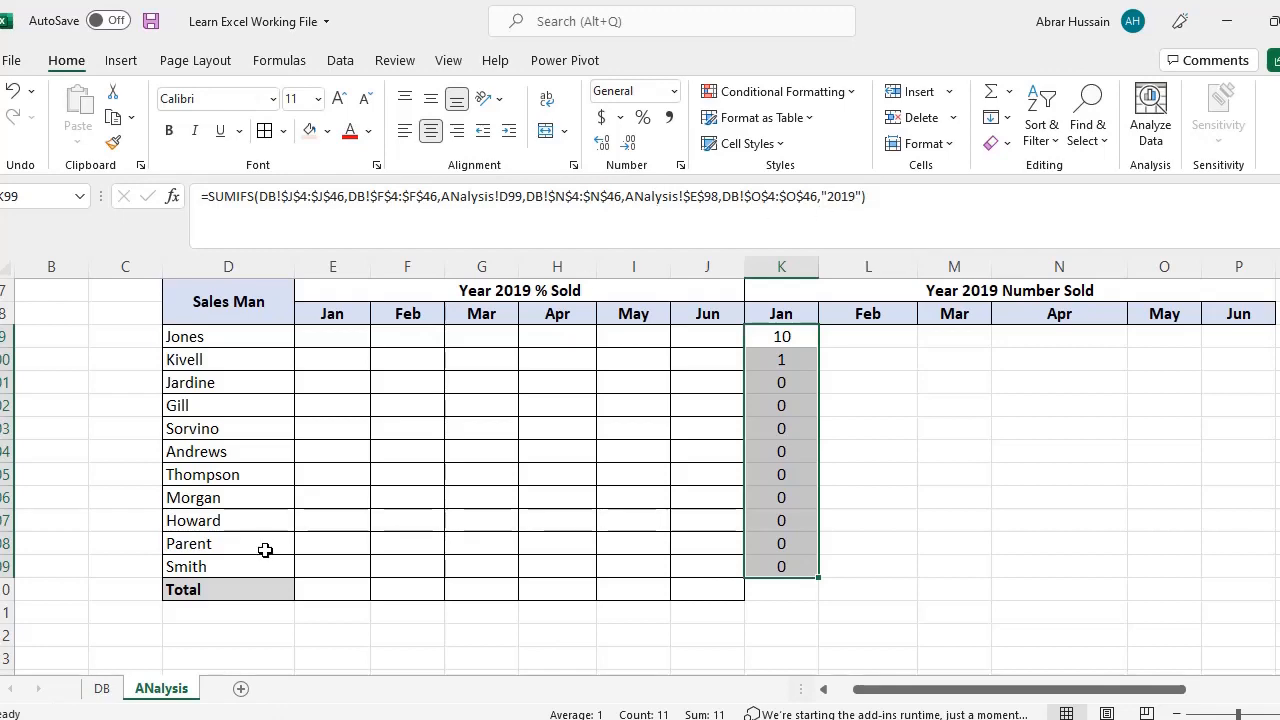
Step: Check the January 2019 records on the DB sheet against the copied Jan quantities on the ANalysis sheet
click(101, 688)
scroll(868, 396, up, 10)
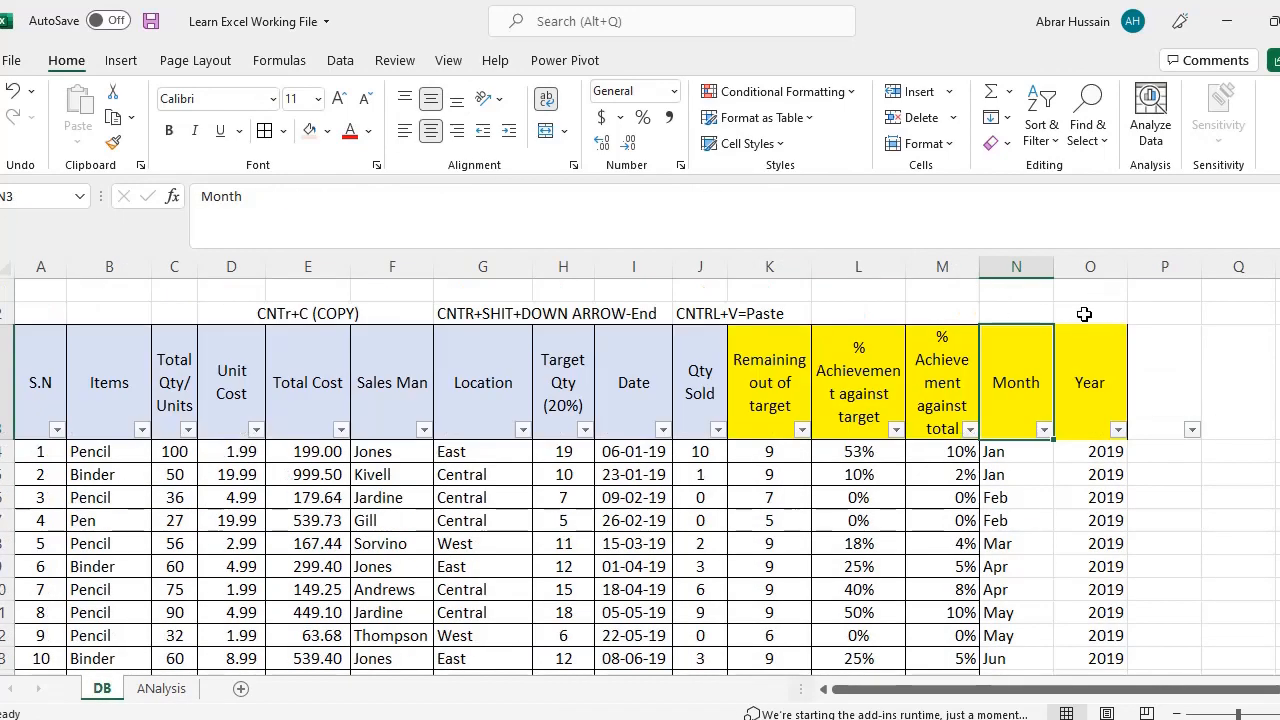
click(1172, 451)
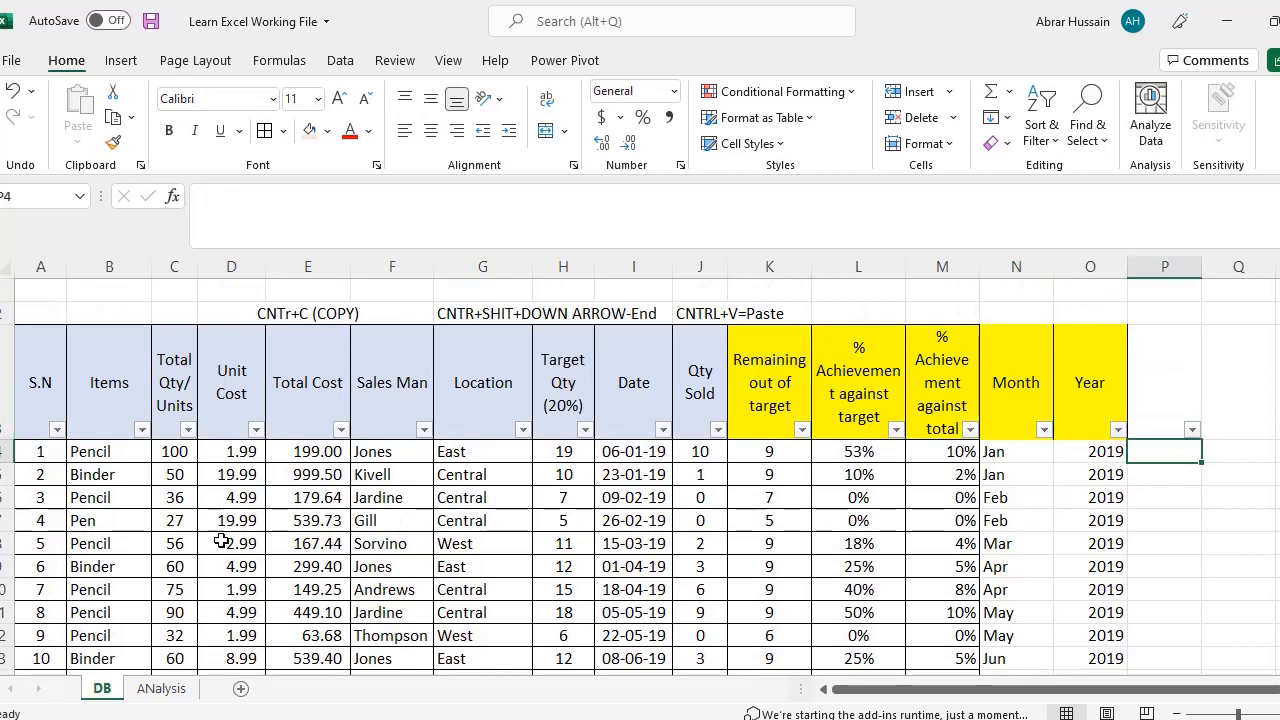
click(165, 689)
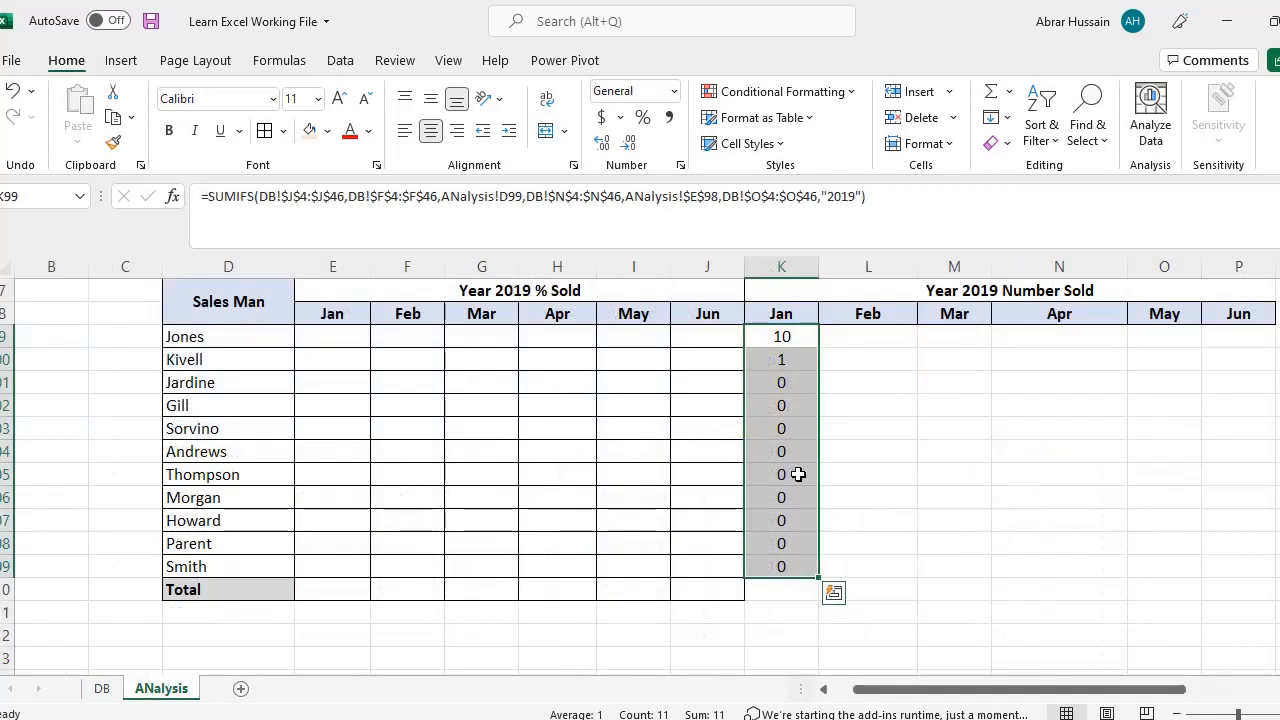
Step: Total the Jan number sold column in K110 with =SUM(K99:K109) and centre the total
scroll(798, 474, up, 1)
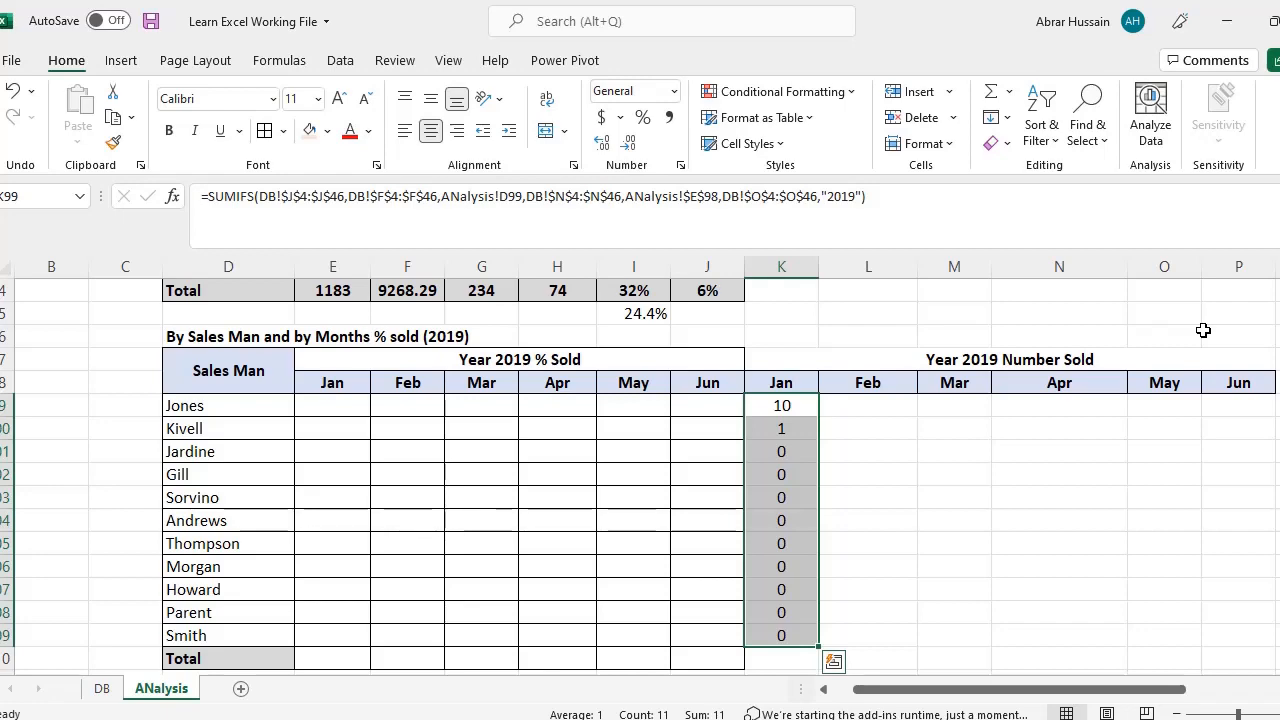
key(ctrl+Down)
key(Down)
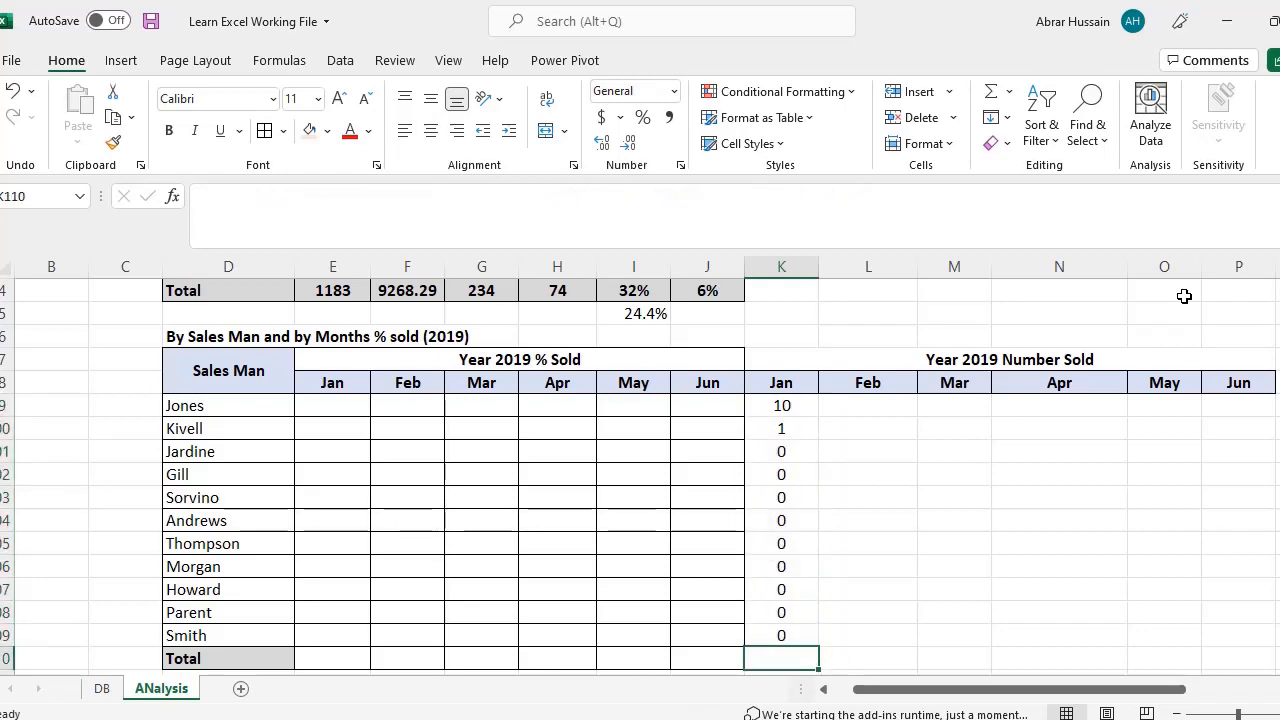
key(alt+=)
key(ctrl+Return)
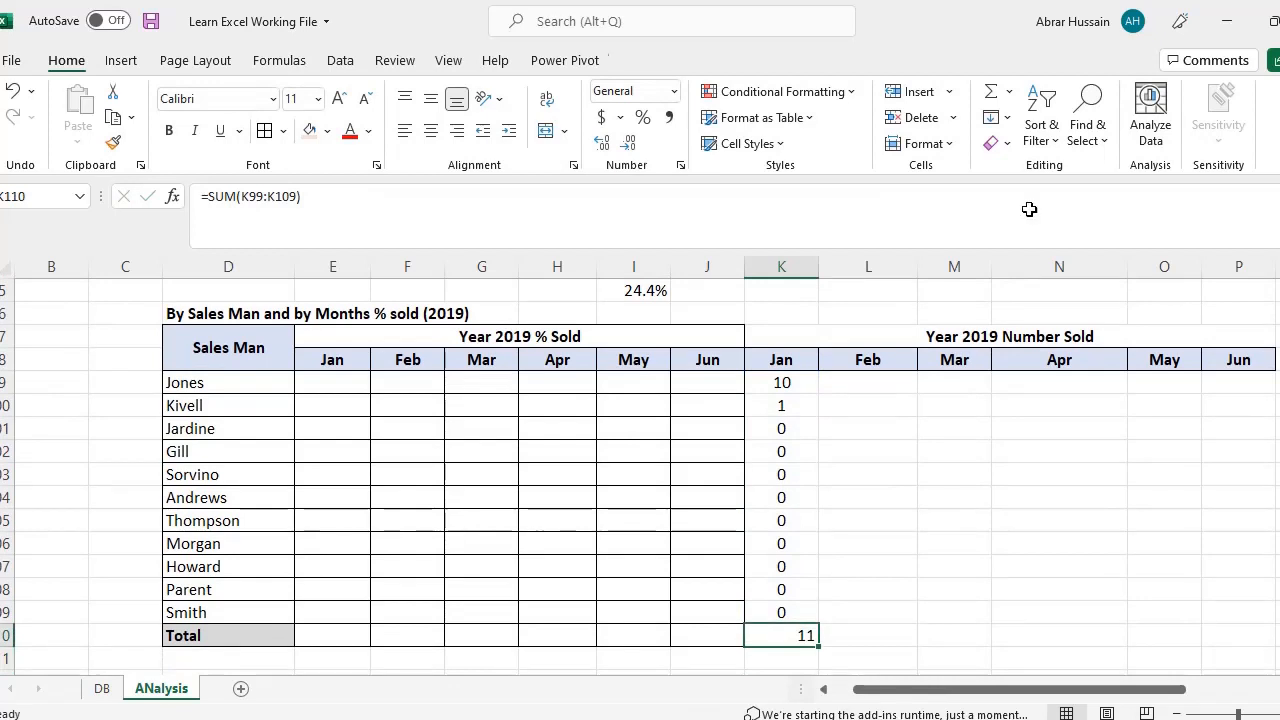
click(431, 131)
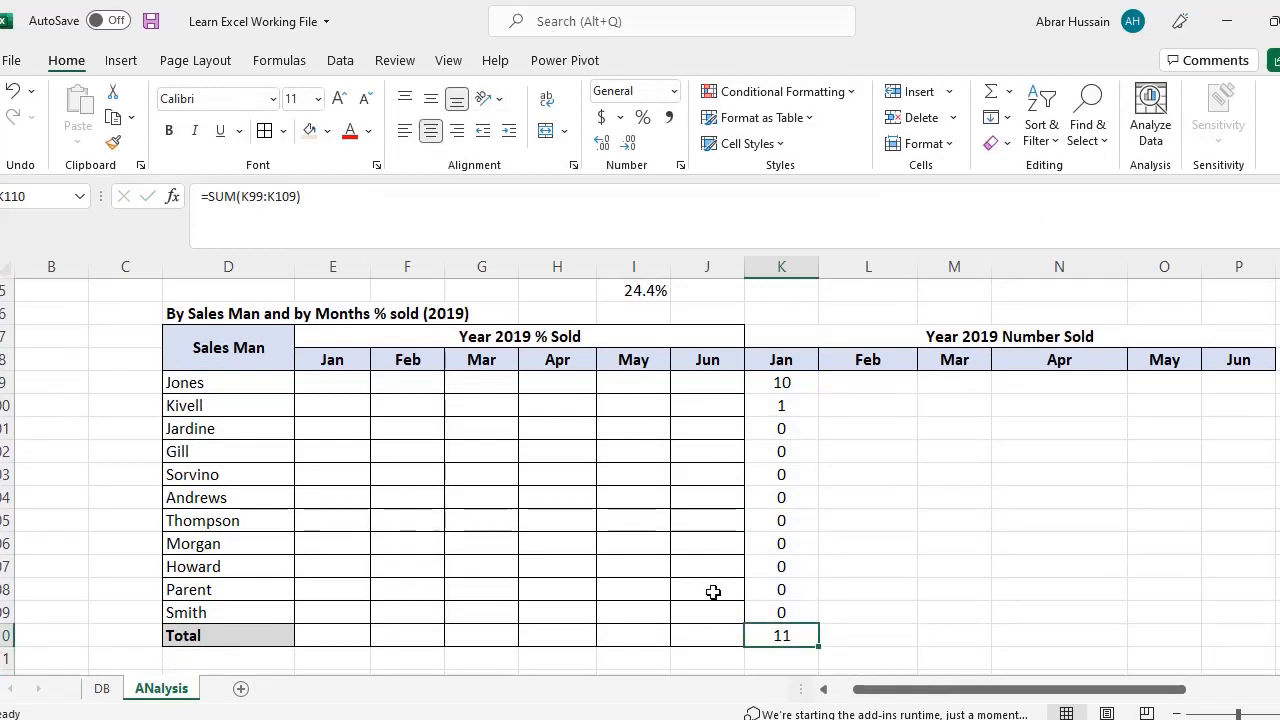
Step: Enter =K99/$K$110 in E99 as the first salesman's Jan share and format it as a percentage
click(344, 389)
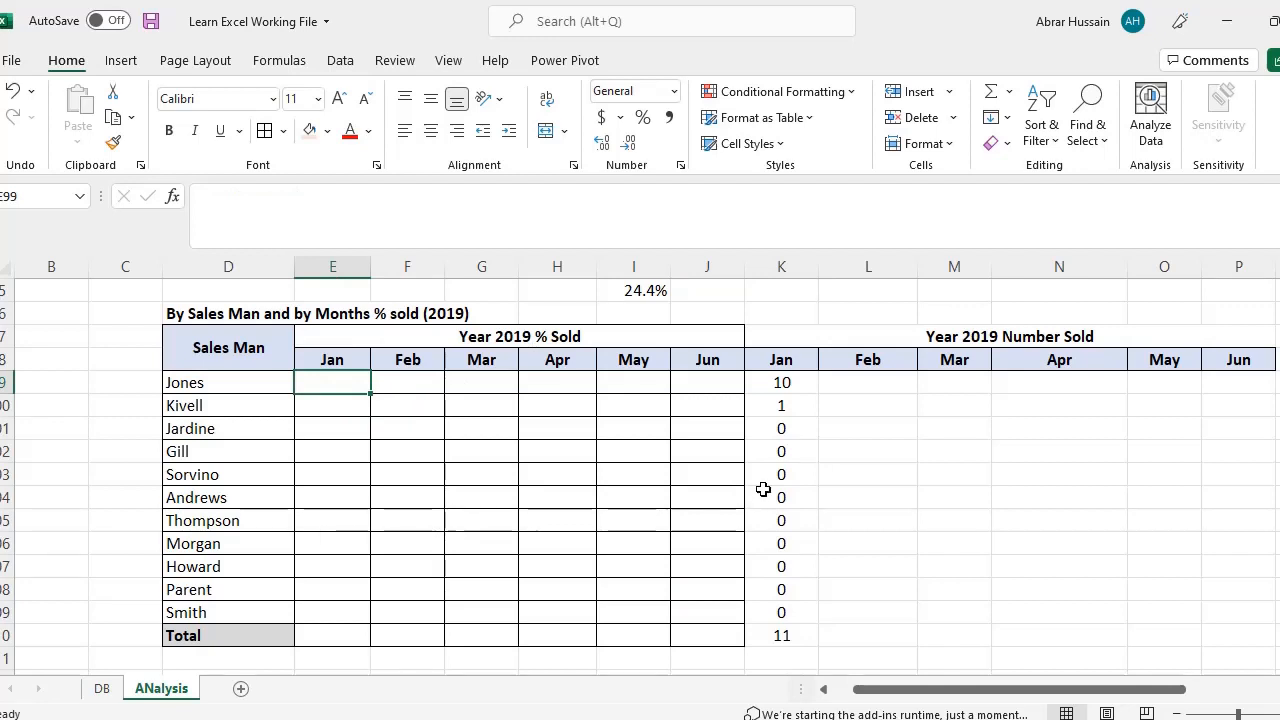
text(=)
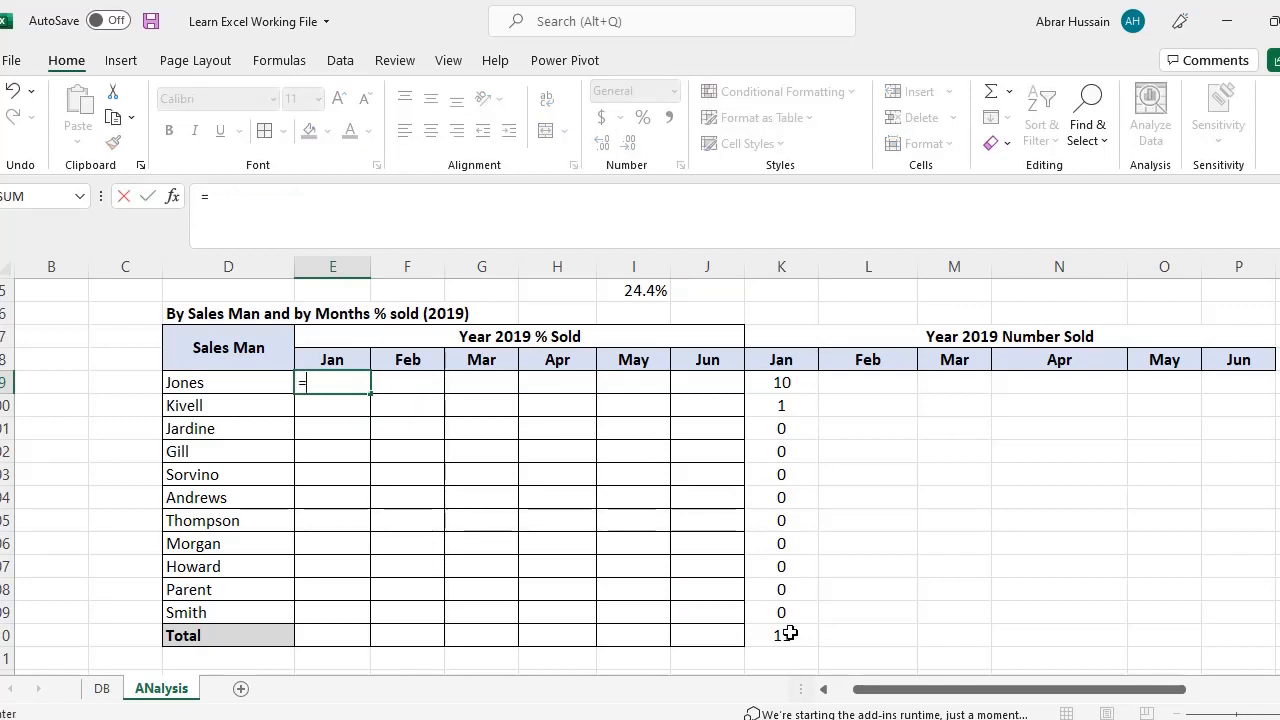
scroll(789, 636, down, 1)
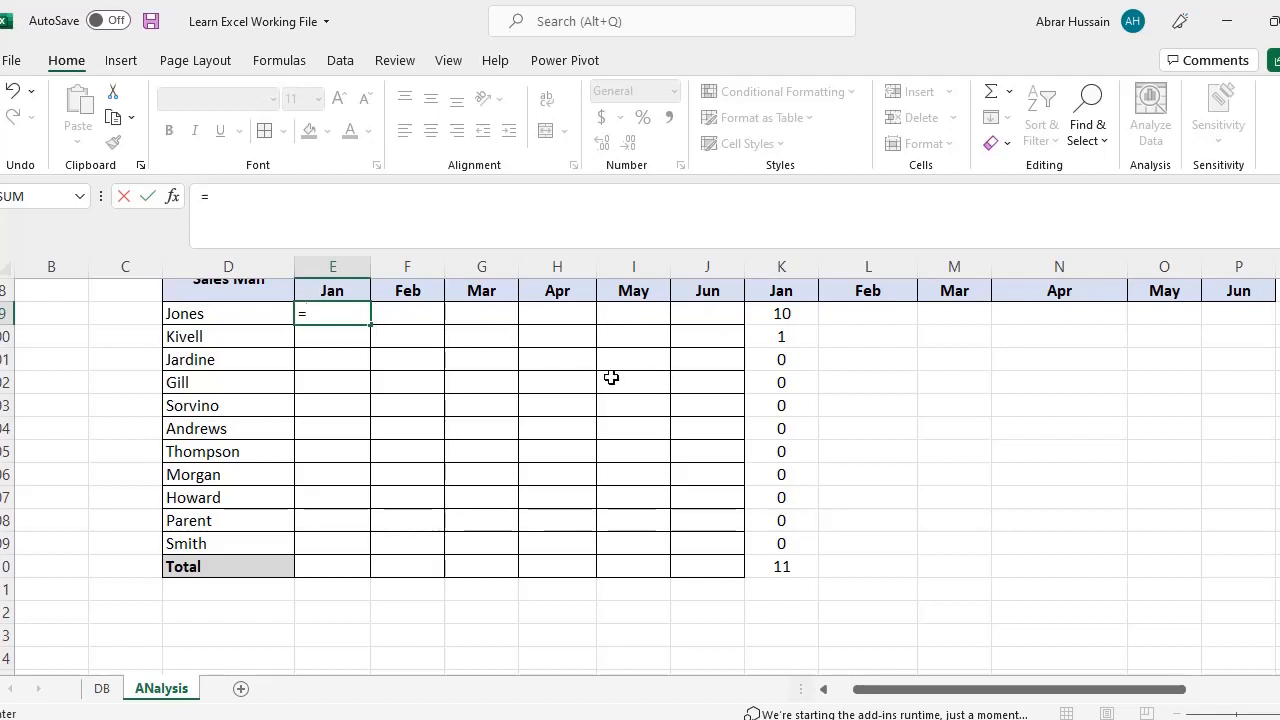
scroll(620, 472, up, 1)
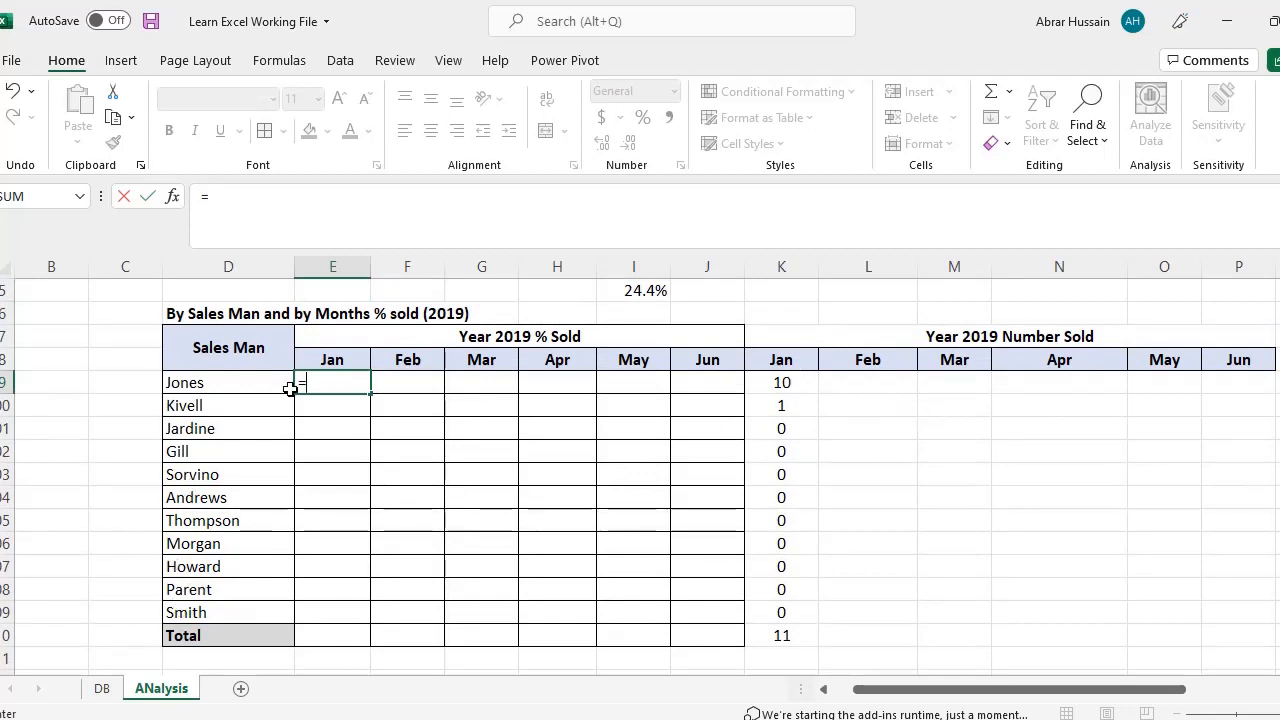
click(782, 383)
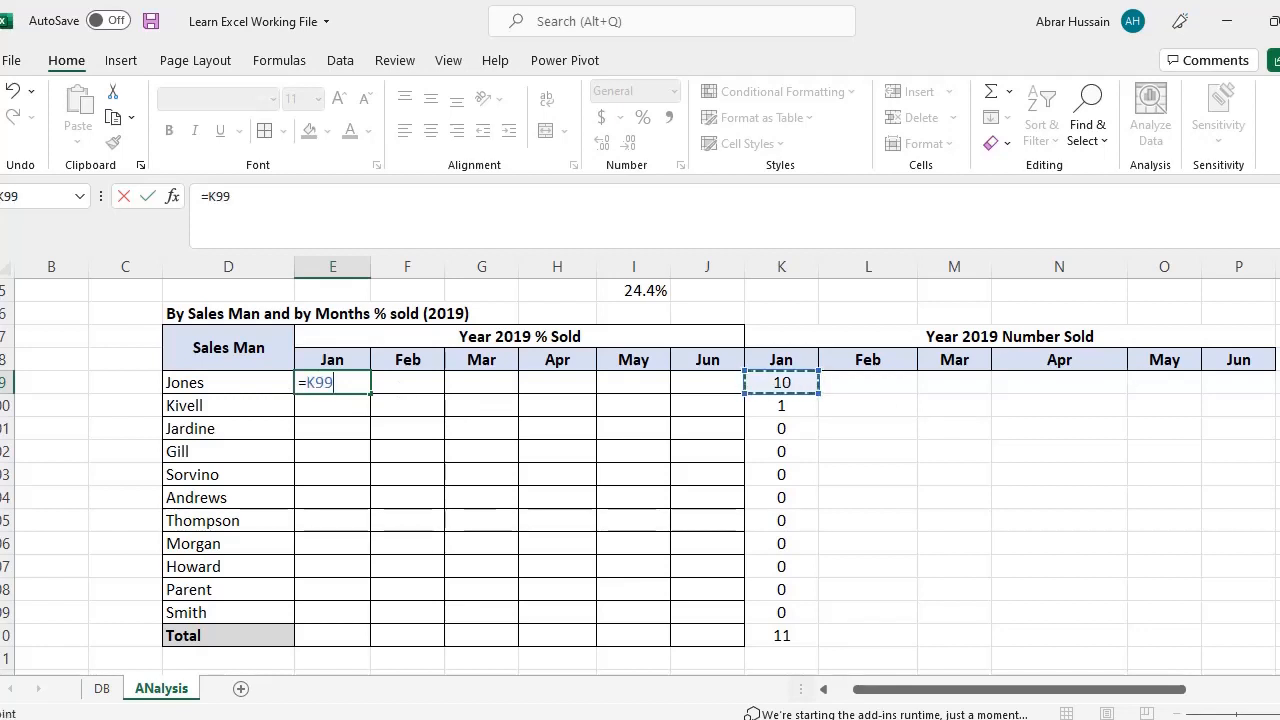
text(/)
click(782, 636)
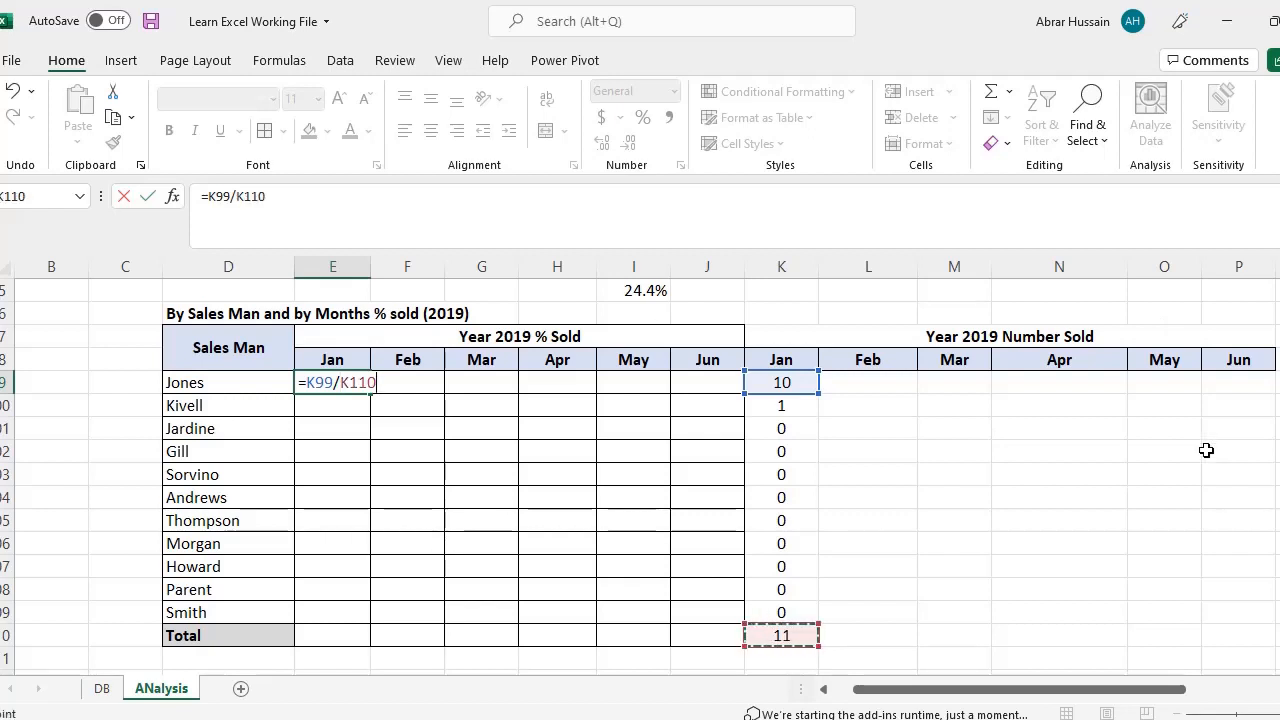
key(F4)
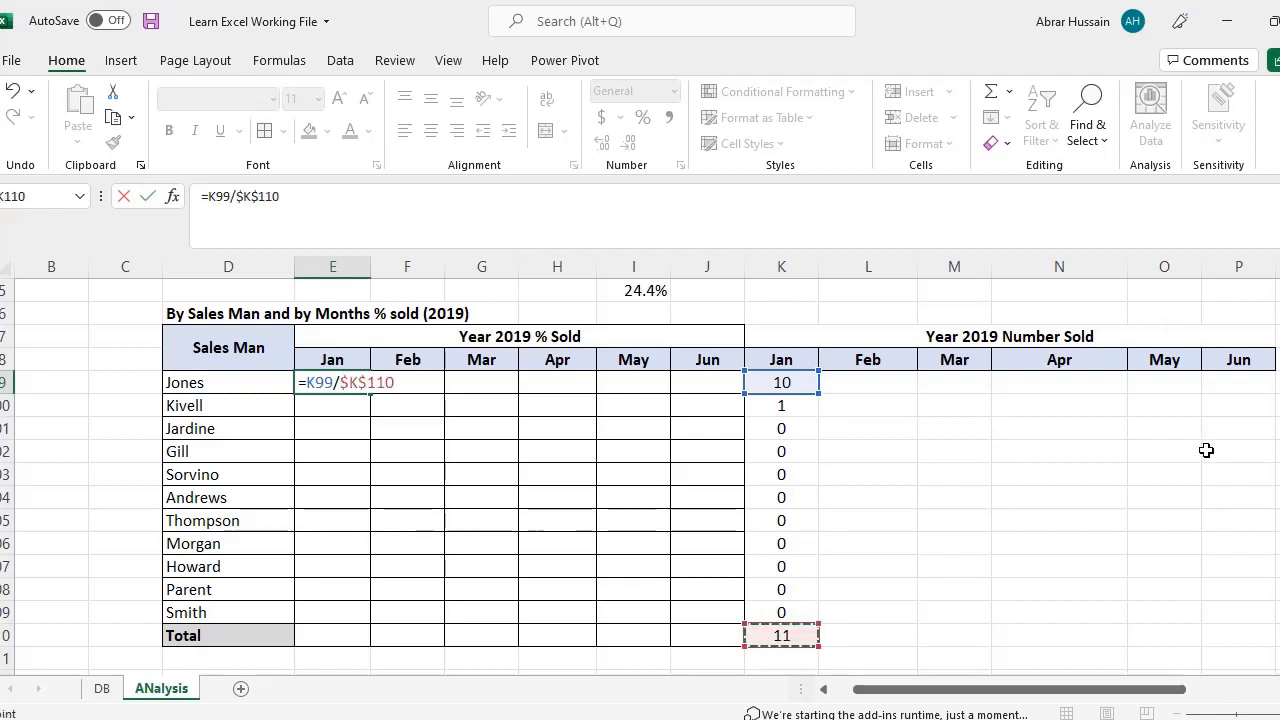
key(ctrl+Return)
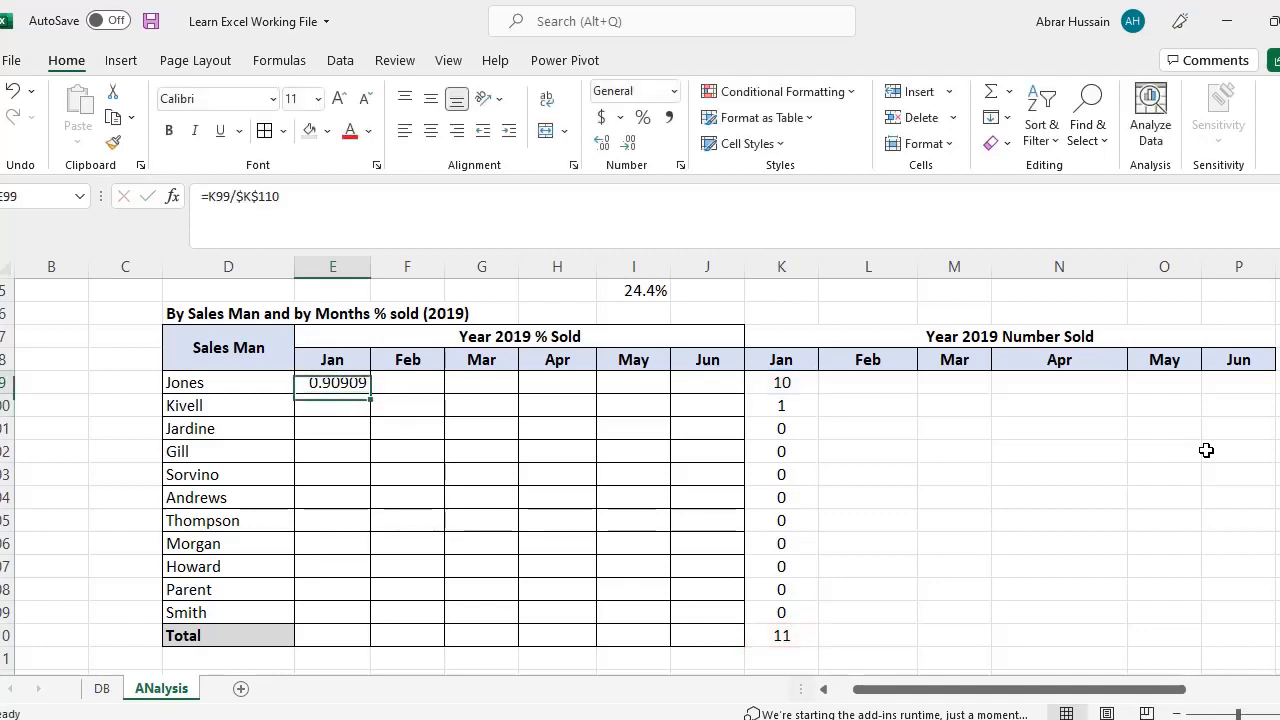
click(643, 117)
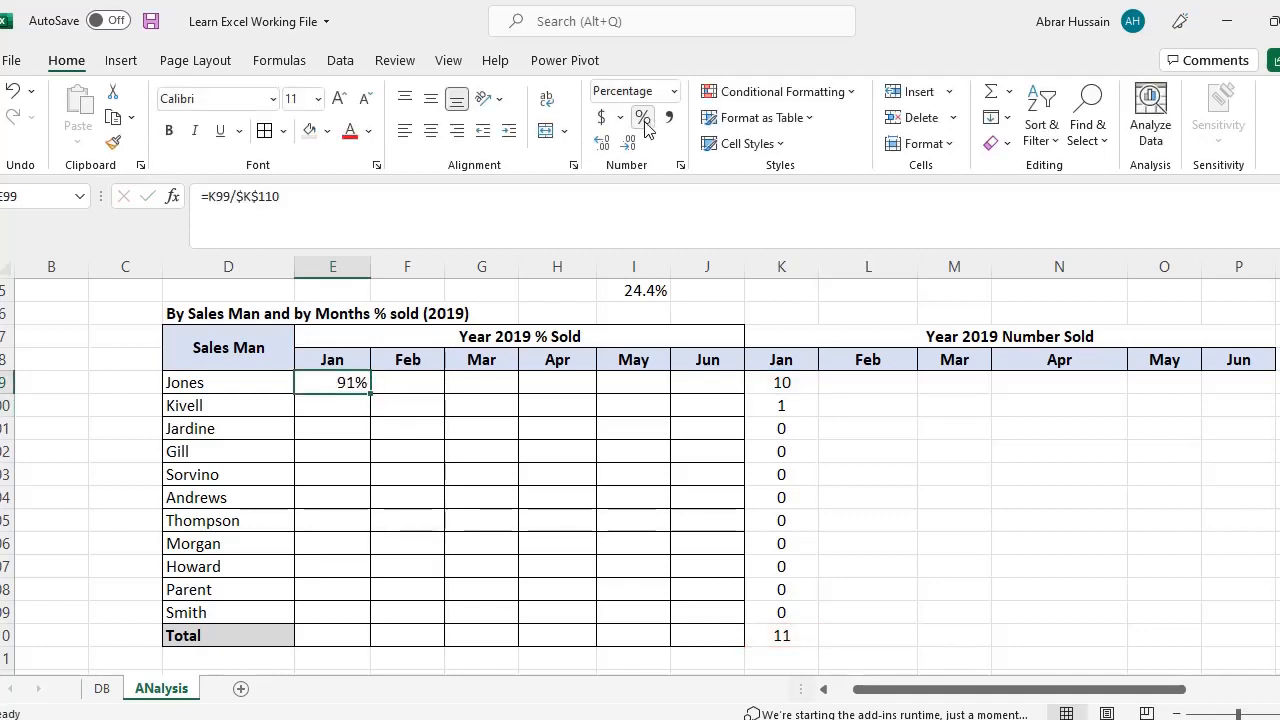
Step: Copy the Jan percentage formula from E99 down through E109 for all salesmen and clear the copy selection
key(ctrl+c)
key(shift+Down)
key(shift+Down)
key(shift+Down)
key(shift+Down)
key(shift+Down)
key(shift+Down)
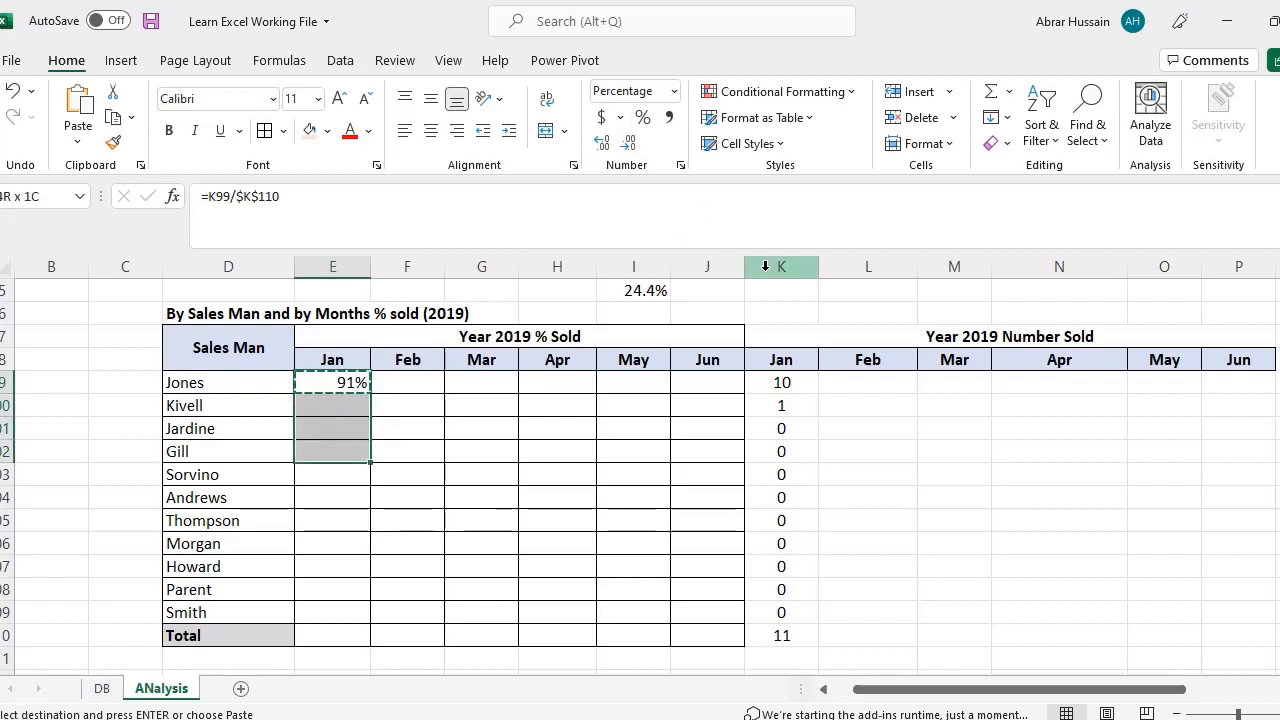
key(shift+Down)
key(shift+Down)
key(shift+Down)
key(shift+Down)
key(ctrl+v)
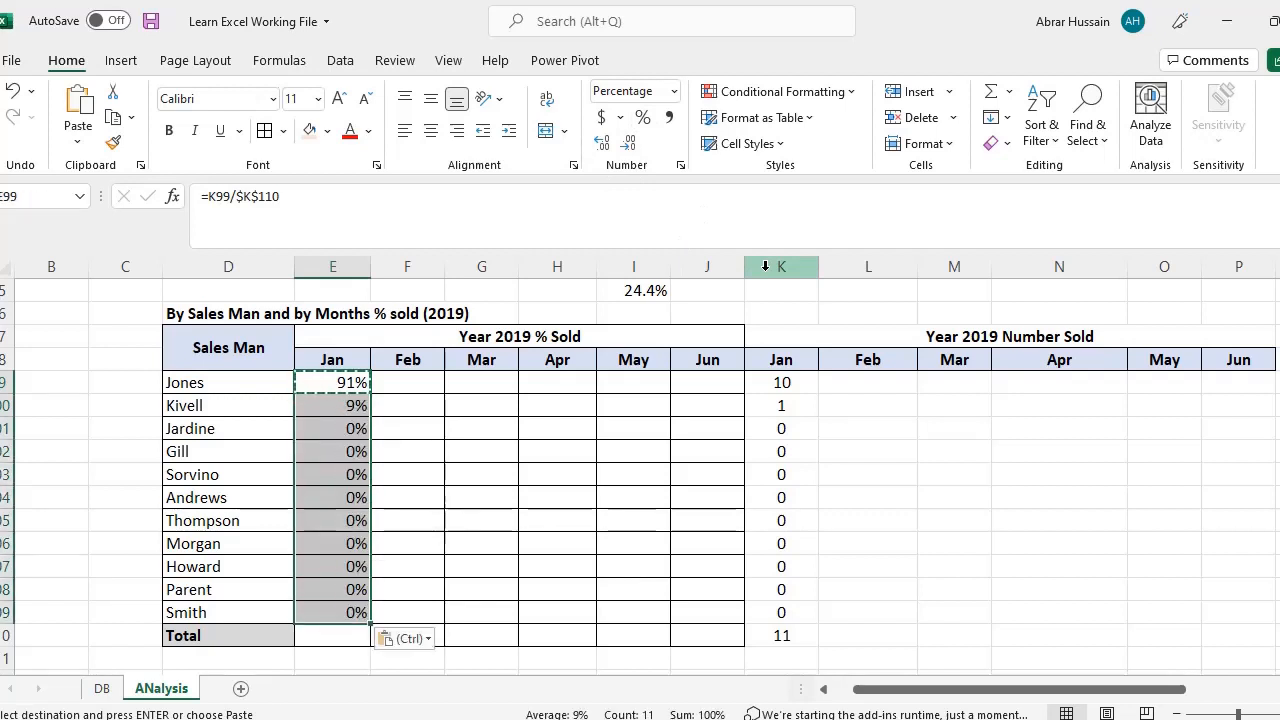
key(ctrl)
key(Escape)
key(Up)
key(Left)
key(Down)
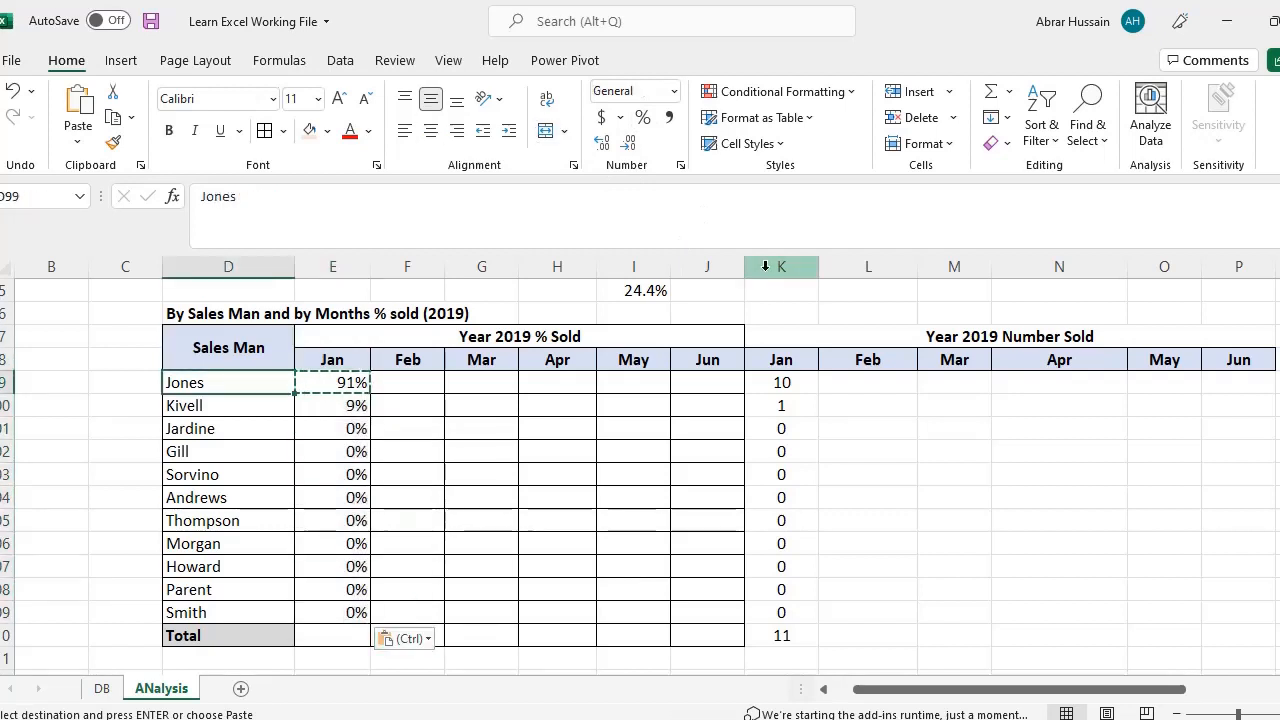
key(Right)
key(Escape)
key(Up)
key(Down)
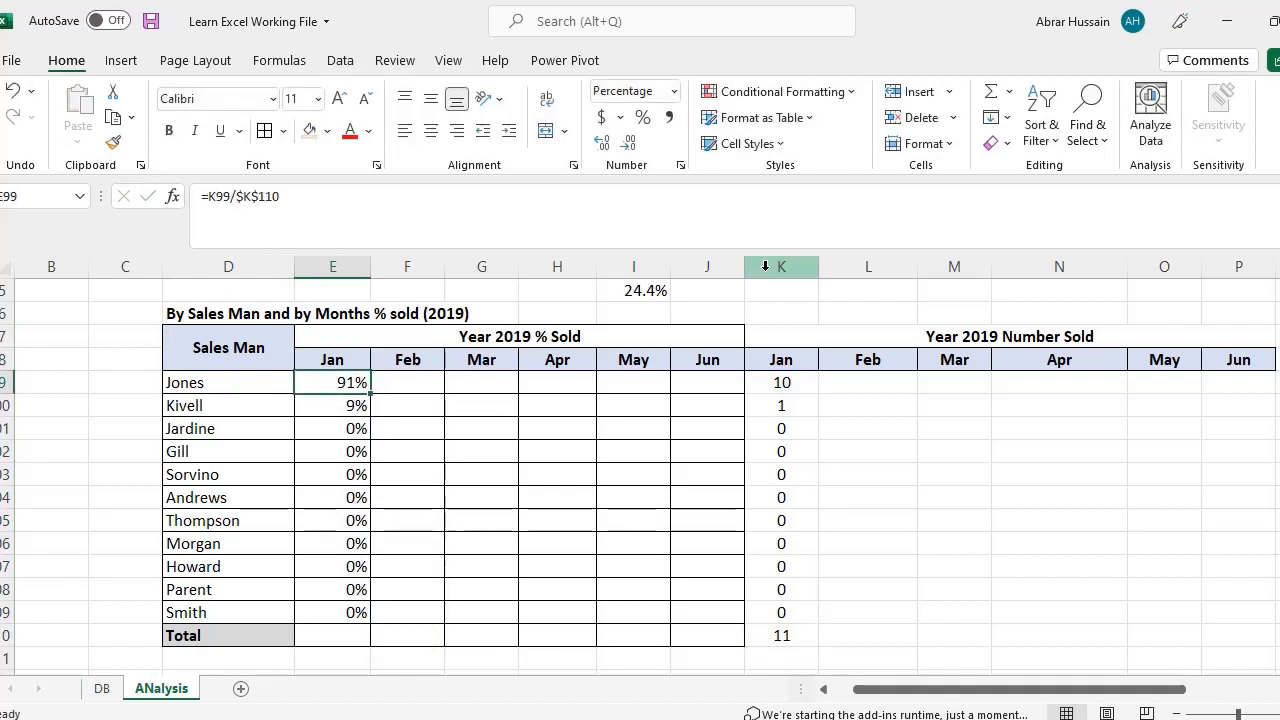
Step: Make the Jan number sold total in K110 bold
key(Right)
key(Right)
key(Right)
key(Right)
key(Right)
key(Right)
key(Down)
key(Down)
key(Down)
key(Down)
key(Down)
key(Down)
key(Down)
key(Down)
key(Down)
key(Down)
key(Down)
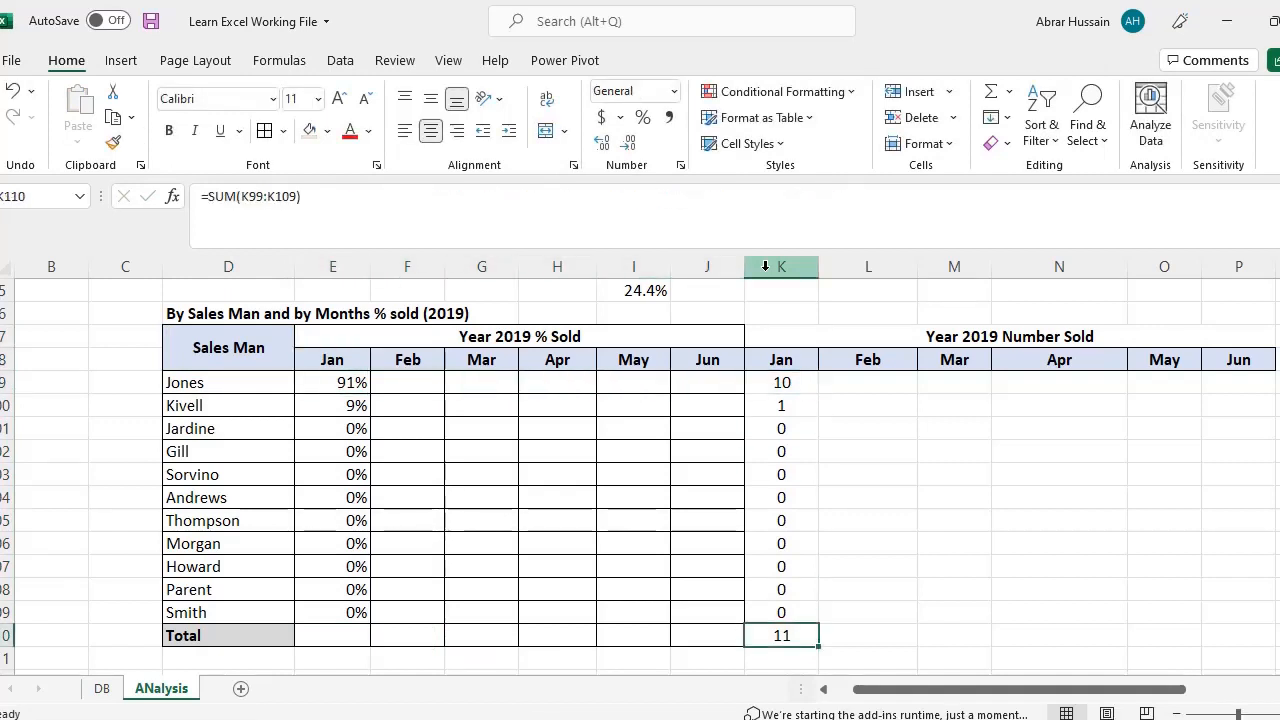
key(F2)
key(ctrl+Return)
key(ctrl+Up)
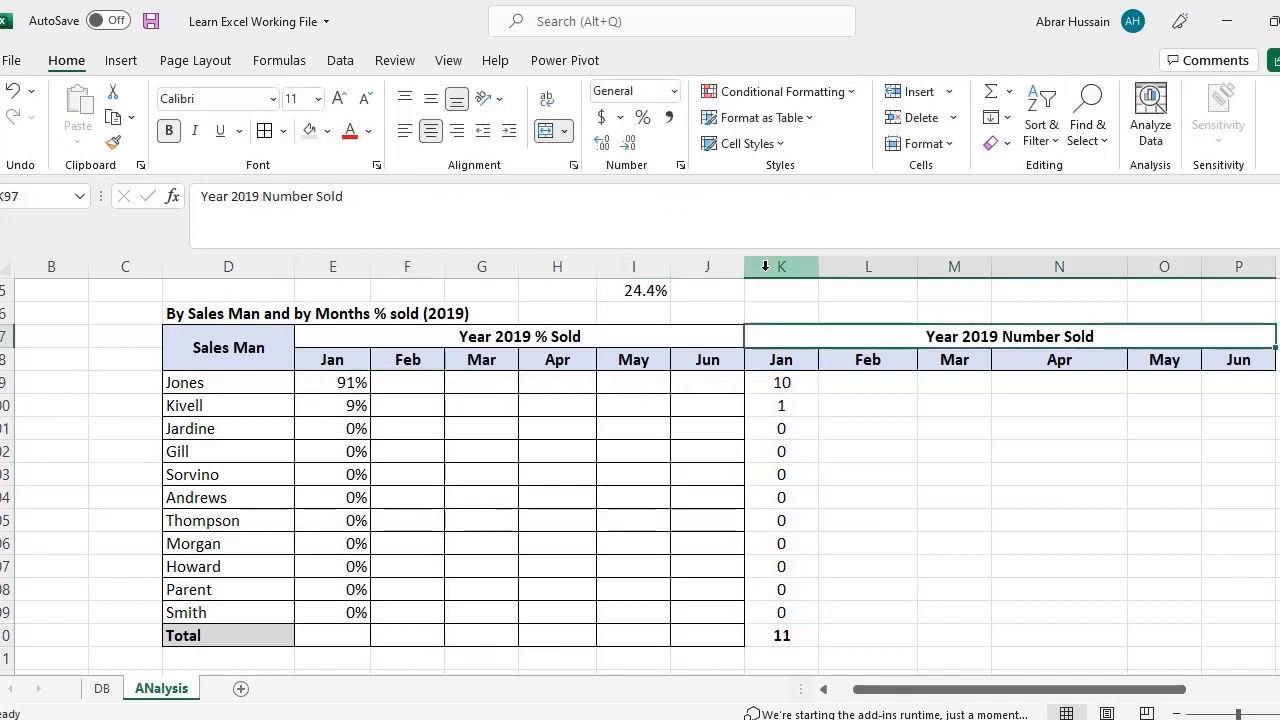
Step: Review the Jan share formula in E99 and the Jan quantity and total formulas in K99 and K110
key(Down)
key(Down)
key(Left)
key(Left)
key(Left)
key(Left)
key(Left)
key(Left)
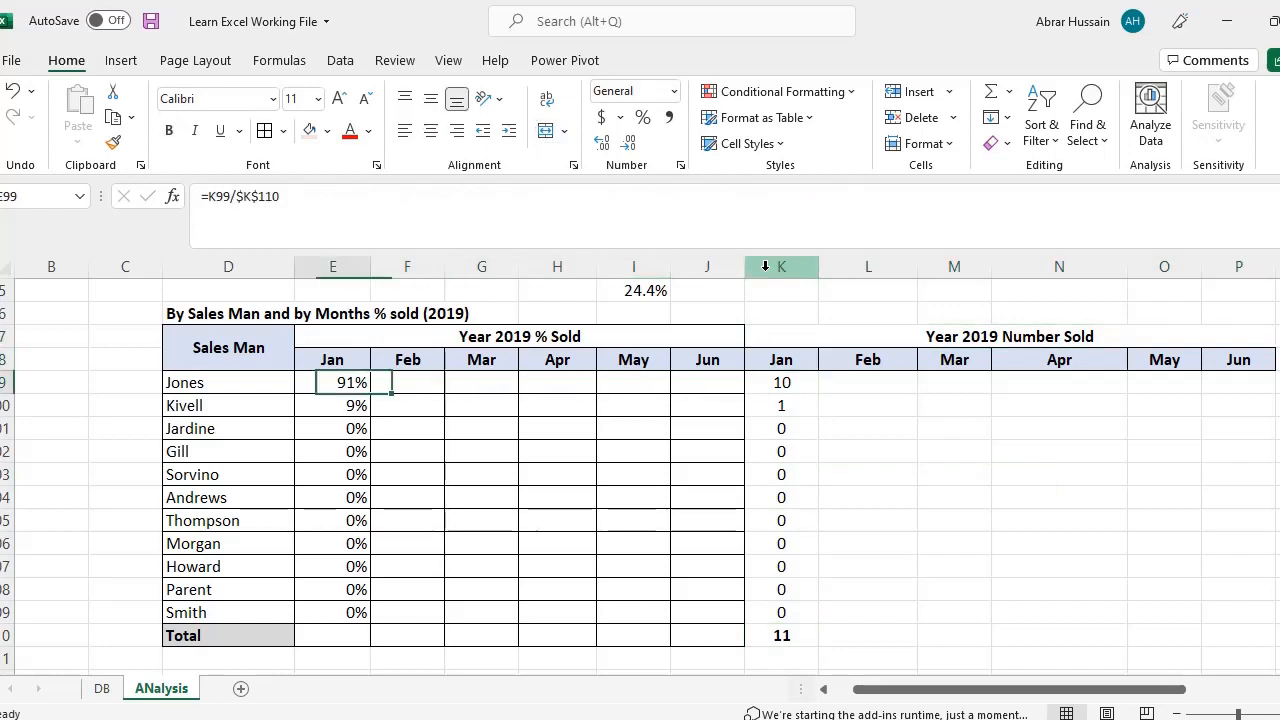
key(F2)
key(Escape)
key(Right)
key(Right)
key(Right)
key(Right)
key(Right)
key(Right)
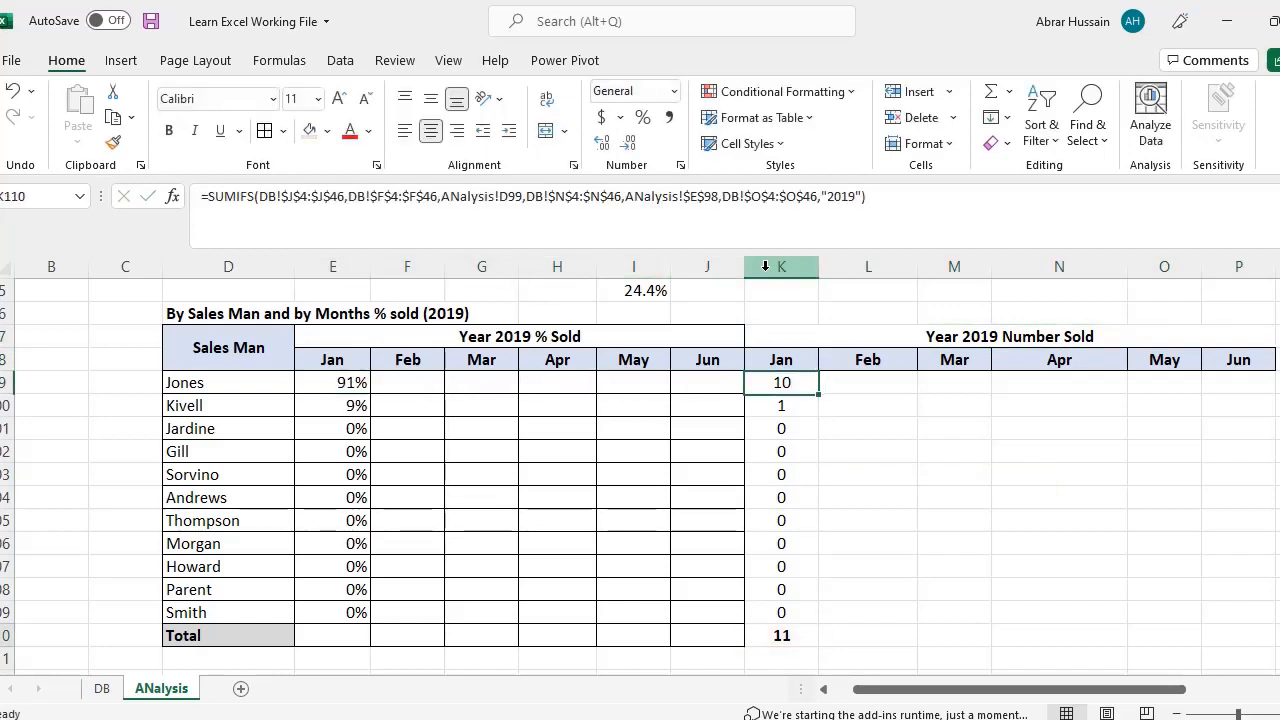
key(ctrl+Down)
key(F2)
key(Escape)
key(ctrl+Up)
key(Down)
key(Down)
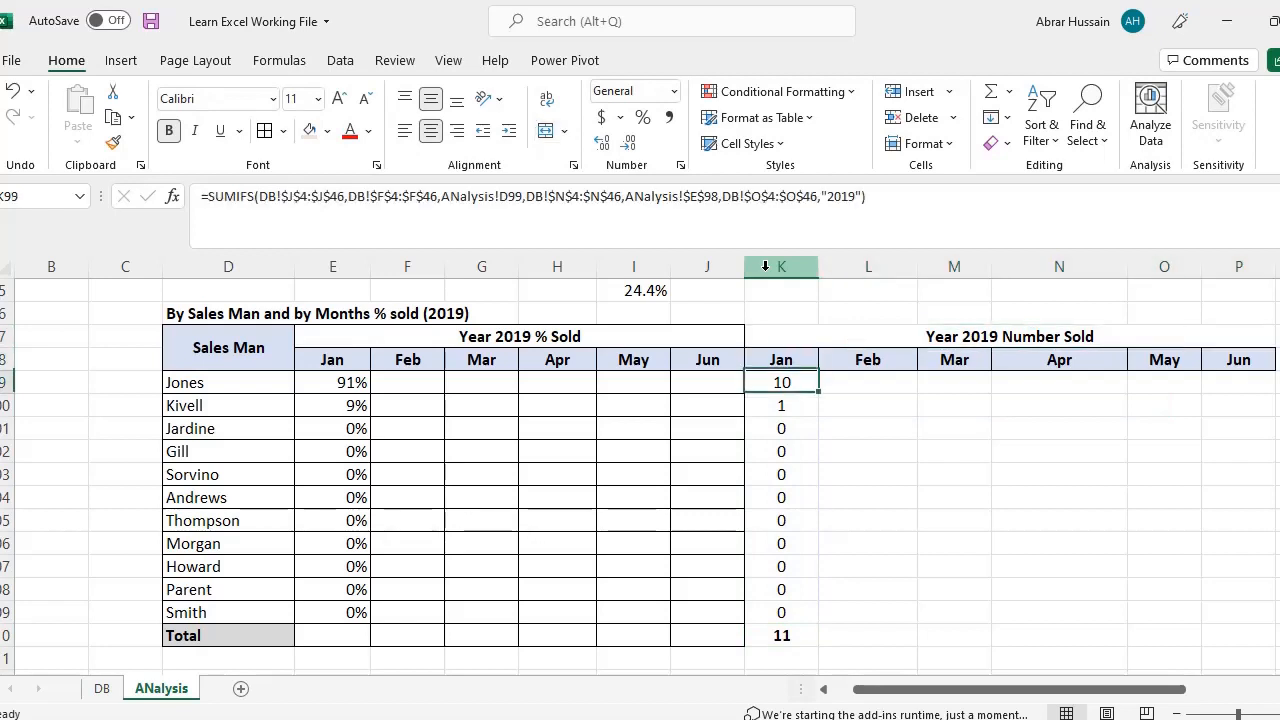
Step: Centre the Jan percentages in E99:E109
key(Left)
key(Left)
key(Left)
key(Left)
key(Left)
key(Left)
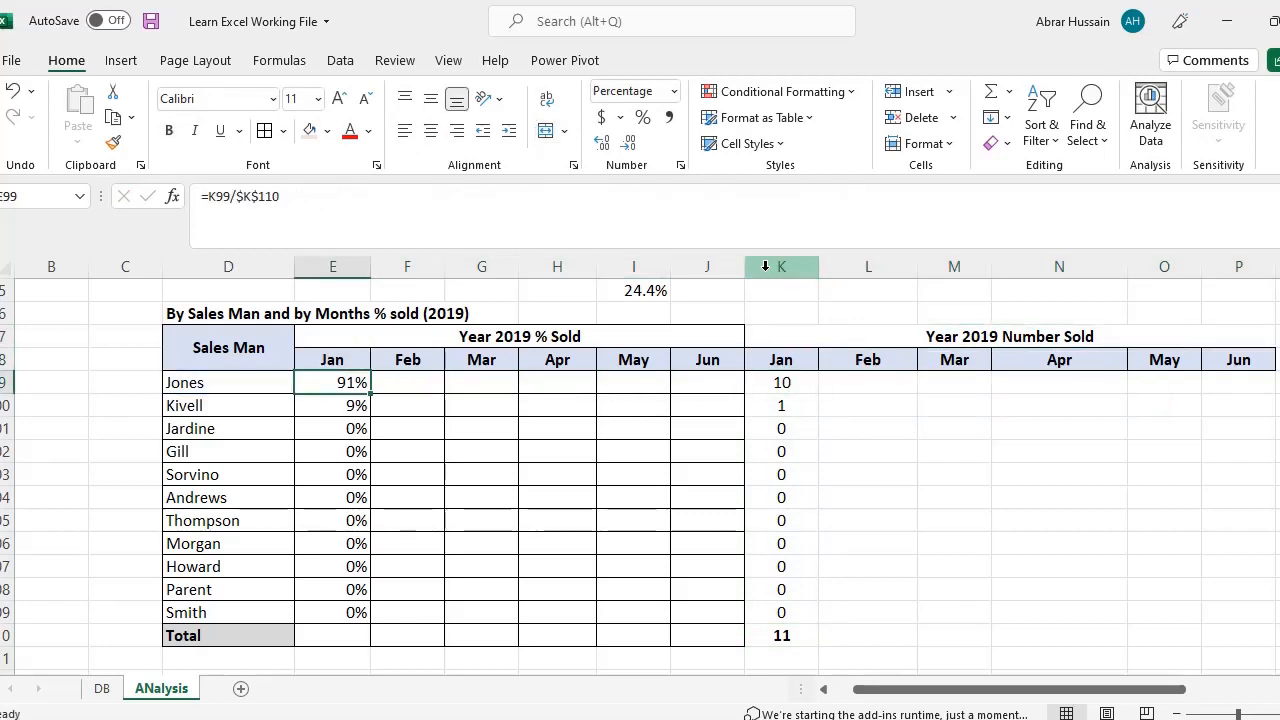
key(ctrl+shift+Down)
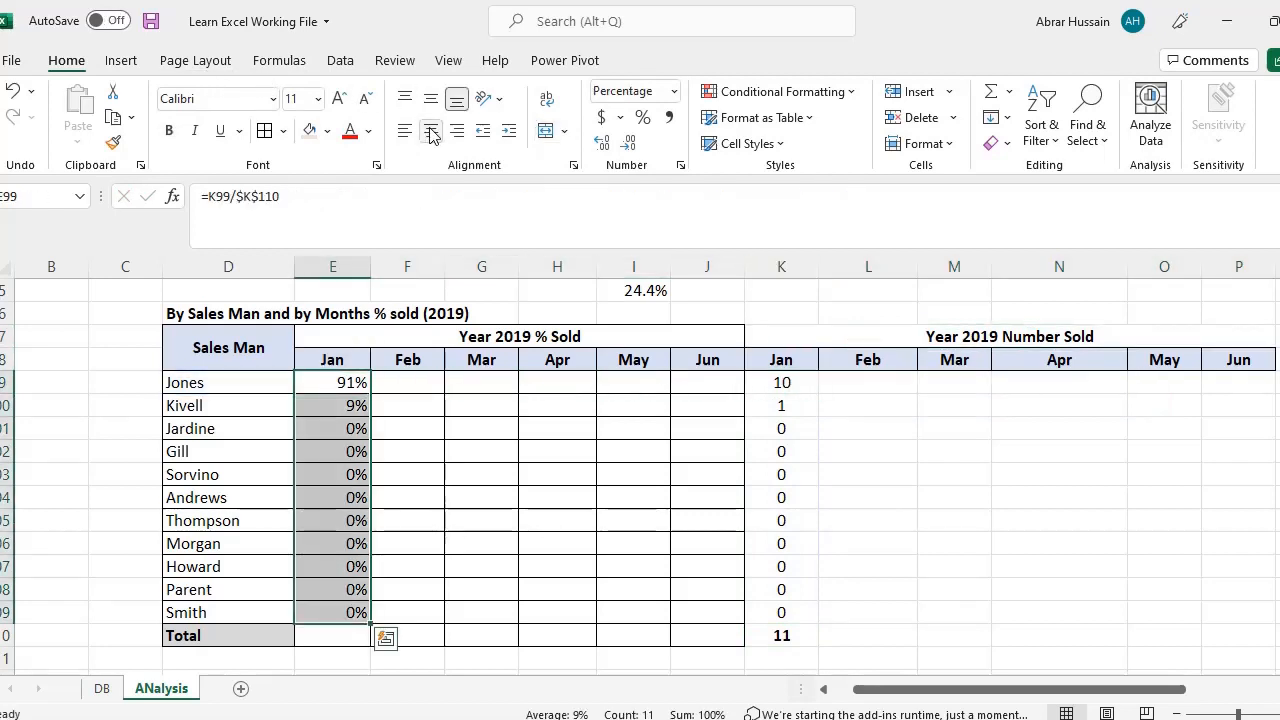
click(430, 131)
Step: Examine the salesman and month references in the SUMIFS formulas for the first two Jan quantities, K99 and K100
key(Right)
key(Right)
key(Right)
key(Right)
key(Right)
key(Right)
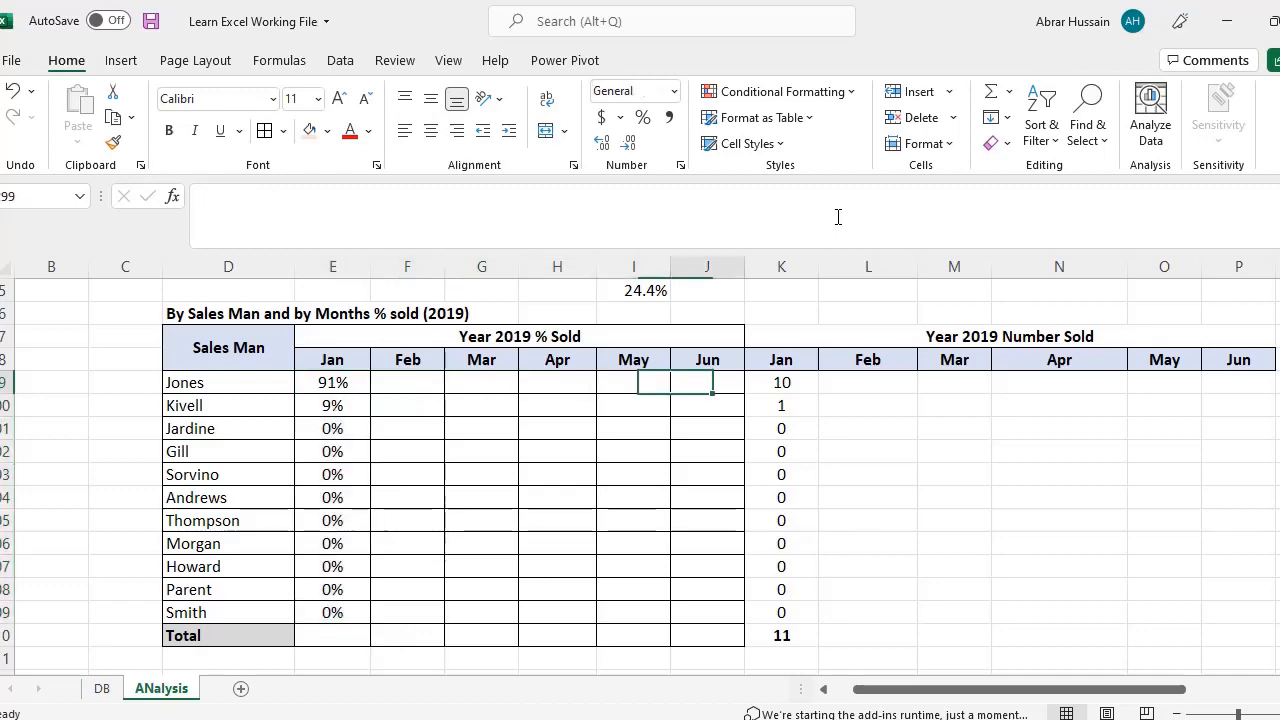
key(F2)
key(Return)
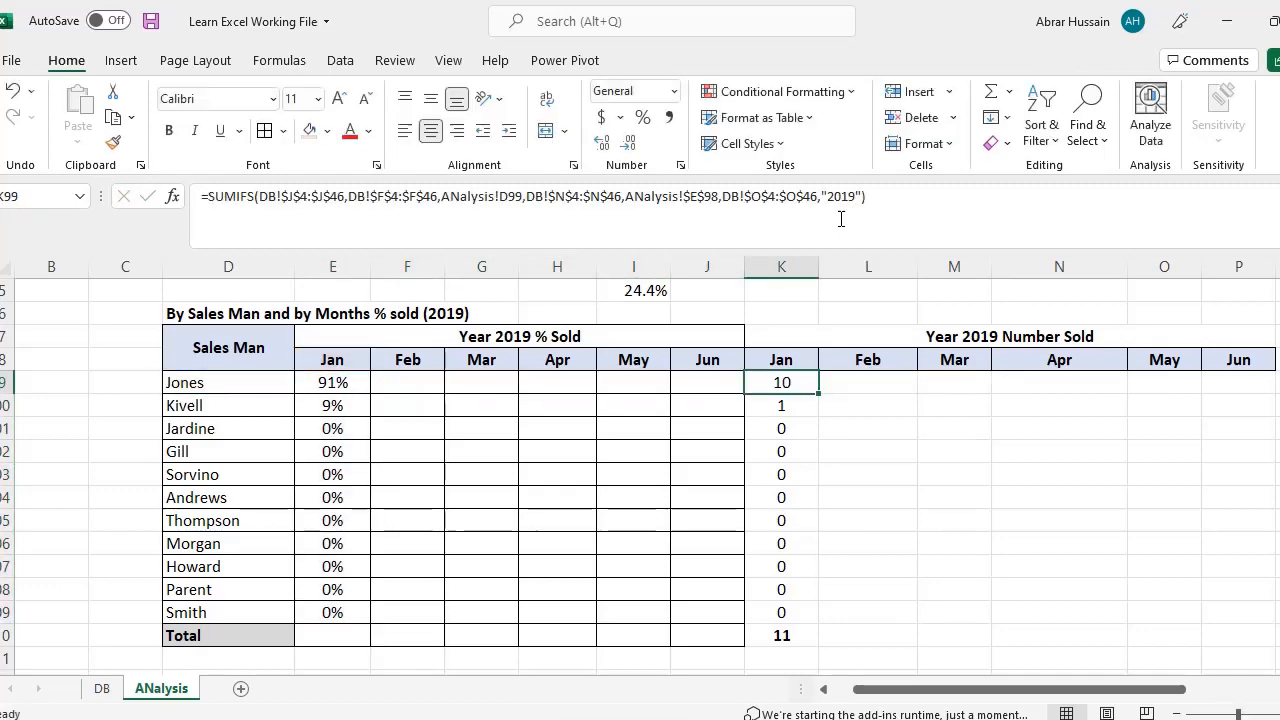
key(F2)
key(Return)
key(Up)
key(Up)
key(Down)
key(F2)
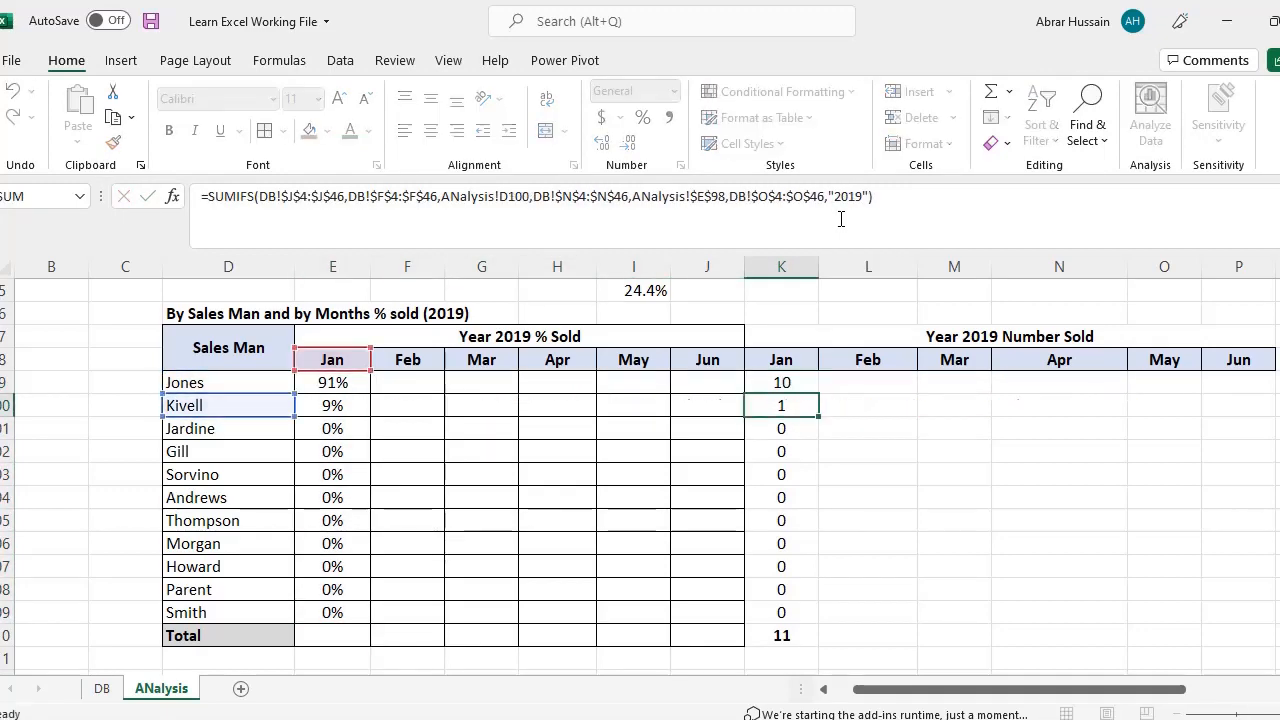
key(Escape)
key(Up)
key(F2)
key(Escape)
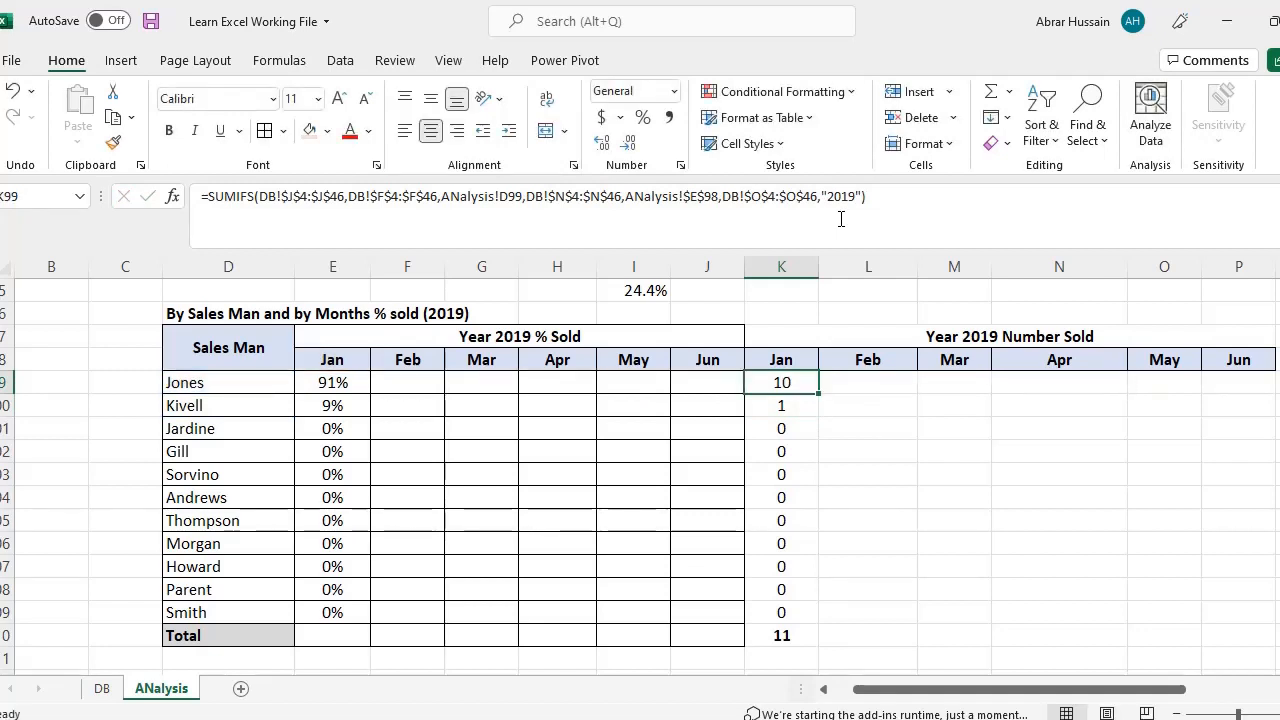
Step: Copy the Jan number sold column K99:K110 into the Feb column from L99 and inspect the references in L99
key(ctrl+shift+Down)
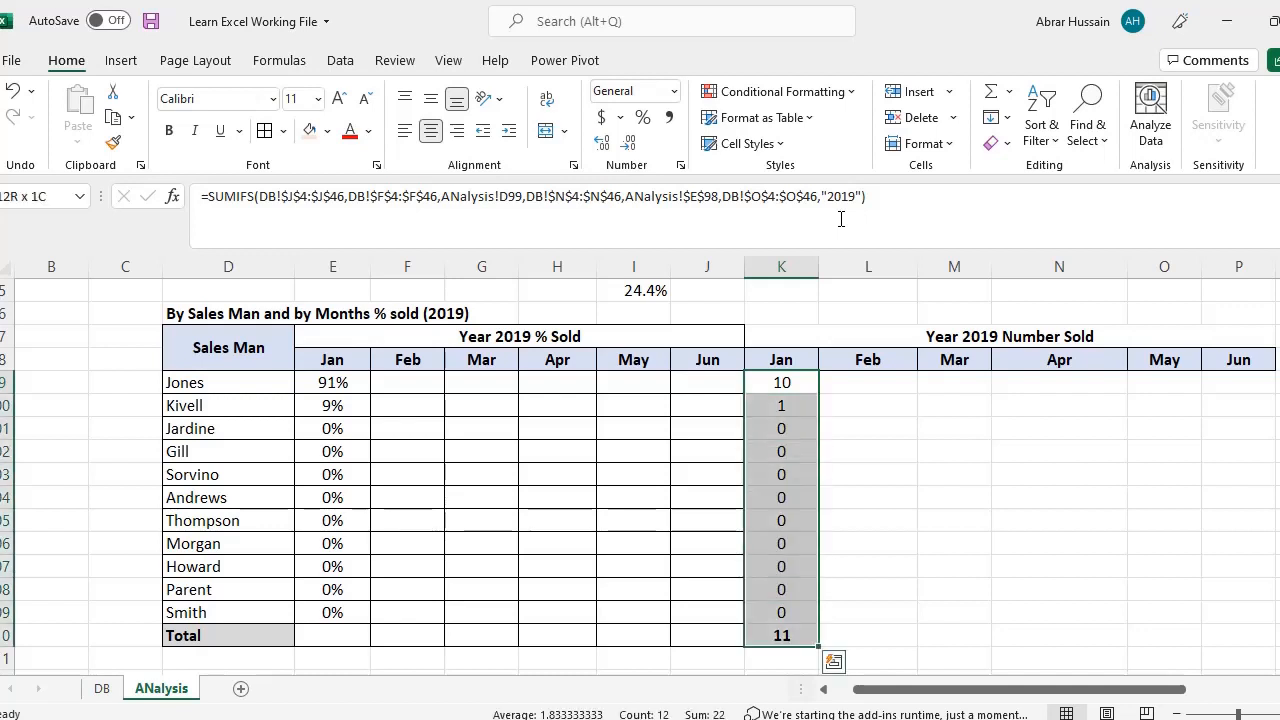
key(ctrl+c)
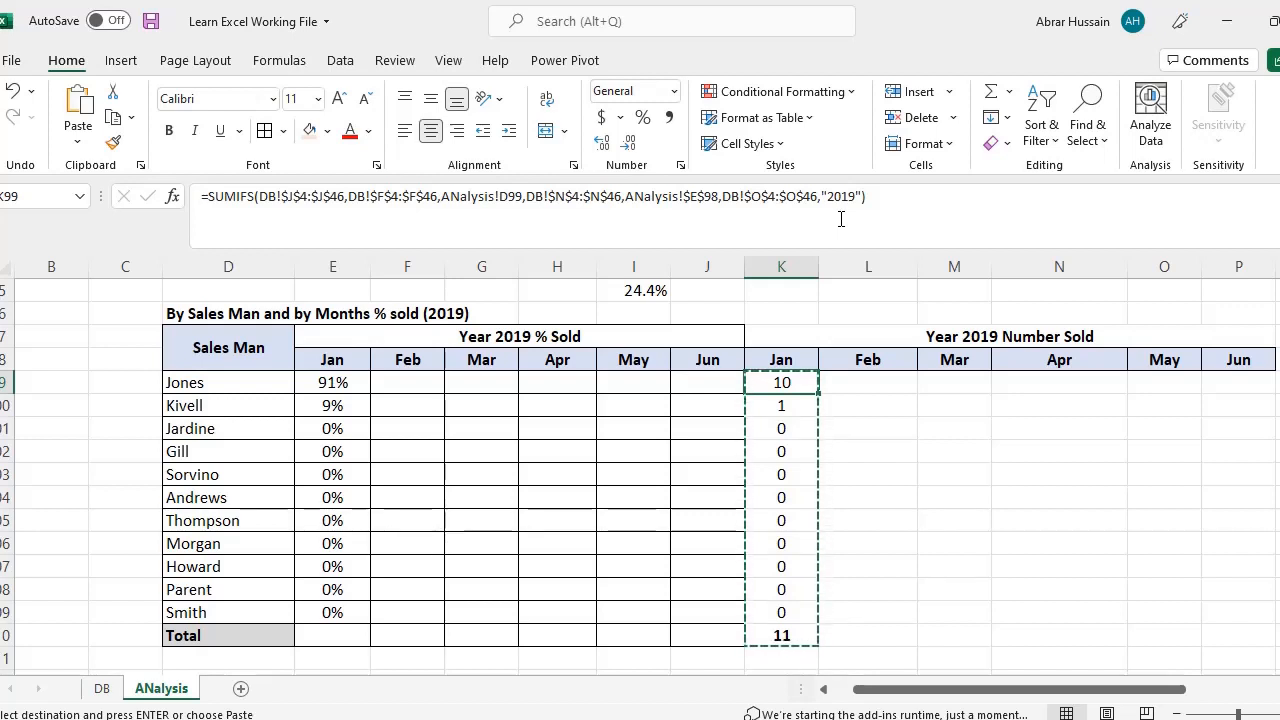
key(ctrl+shift+Down)
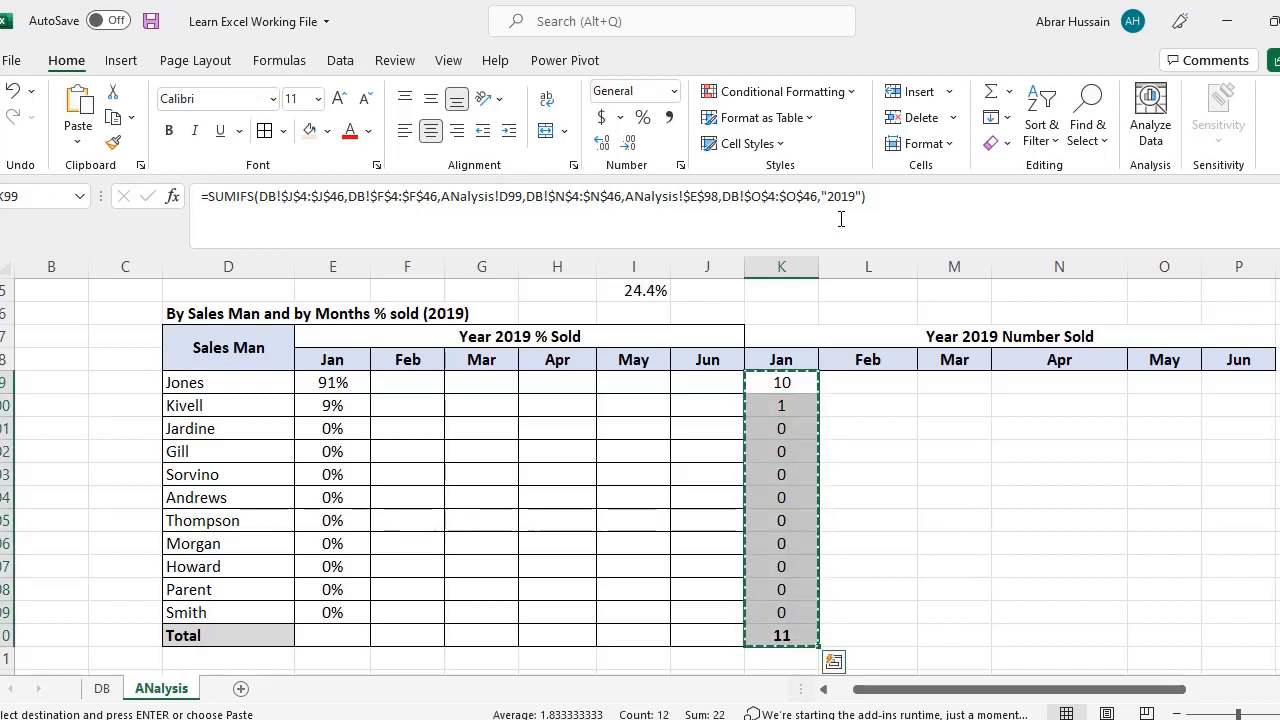
key(Right)
key(ctrl+v)
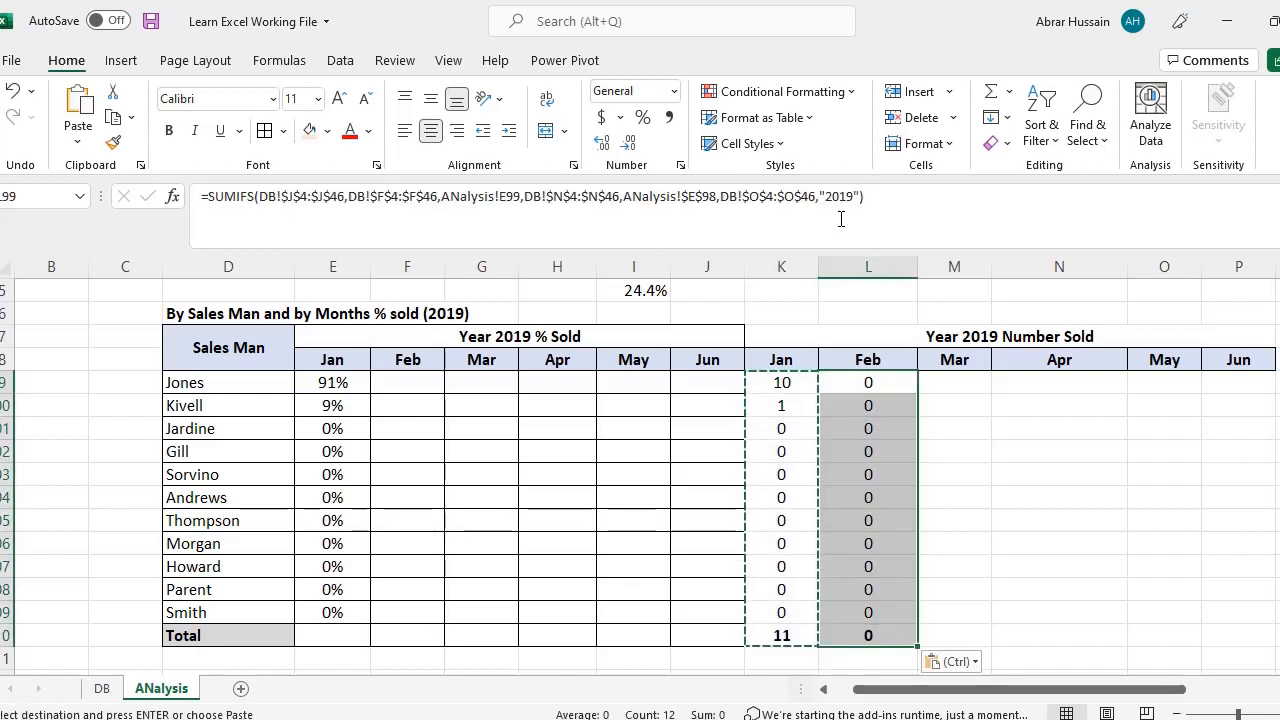
key(Right)
key(Left)
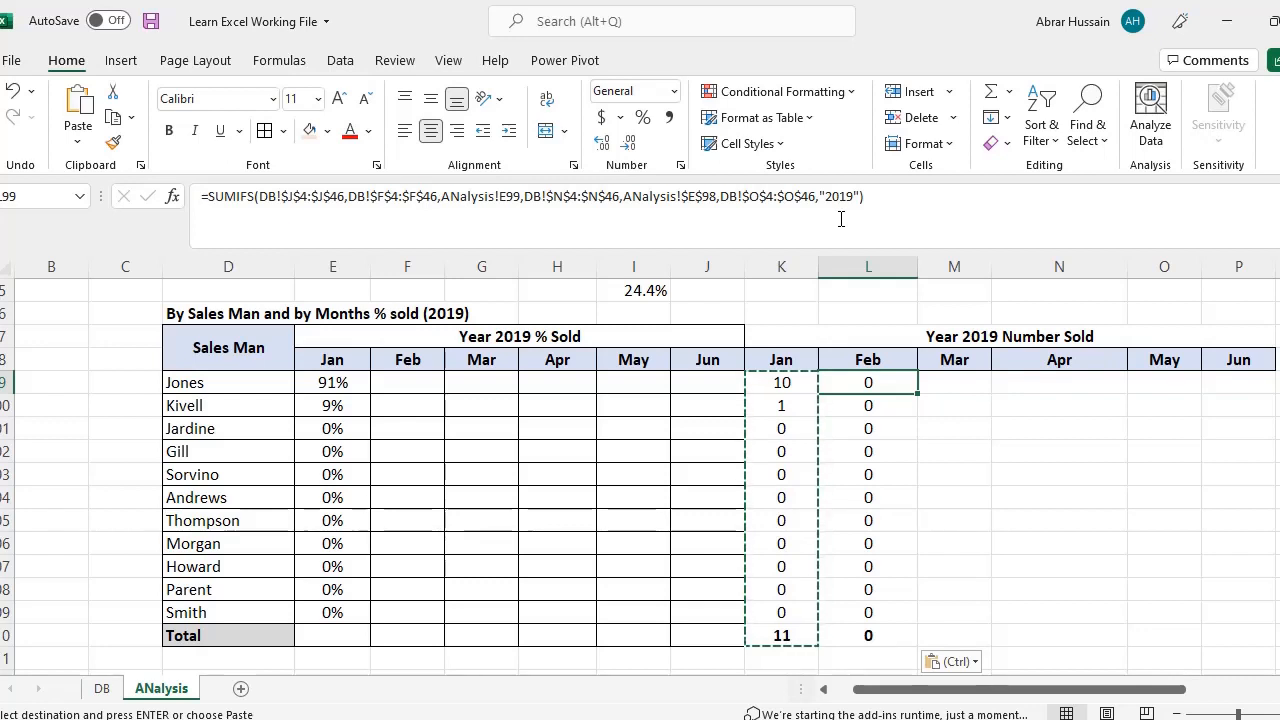
key(F2)
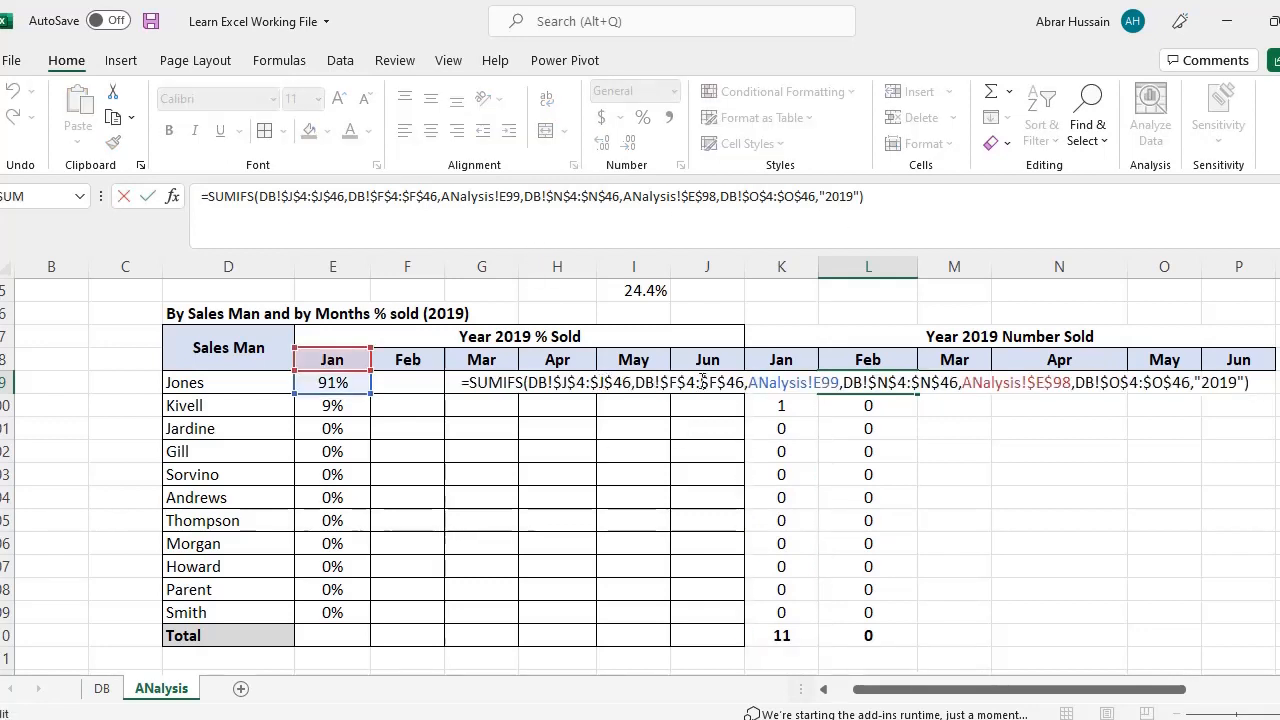
click(670, 383)
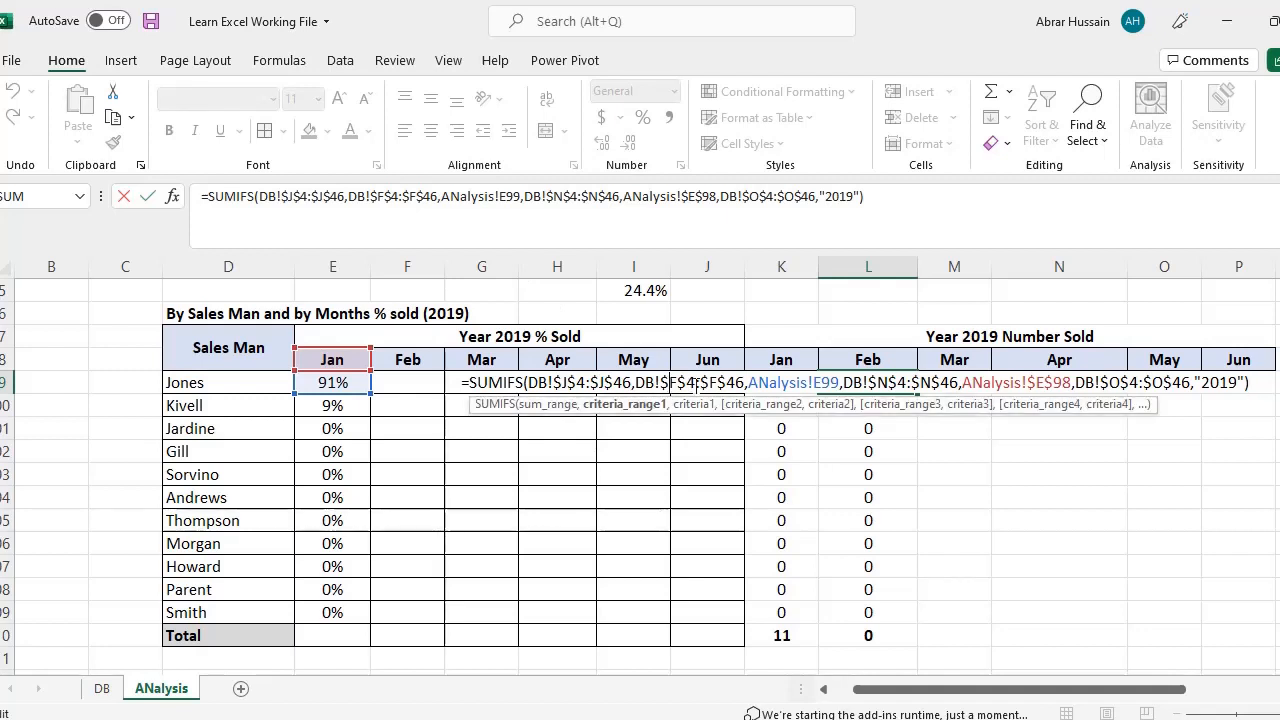
click(790, 383)
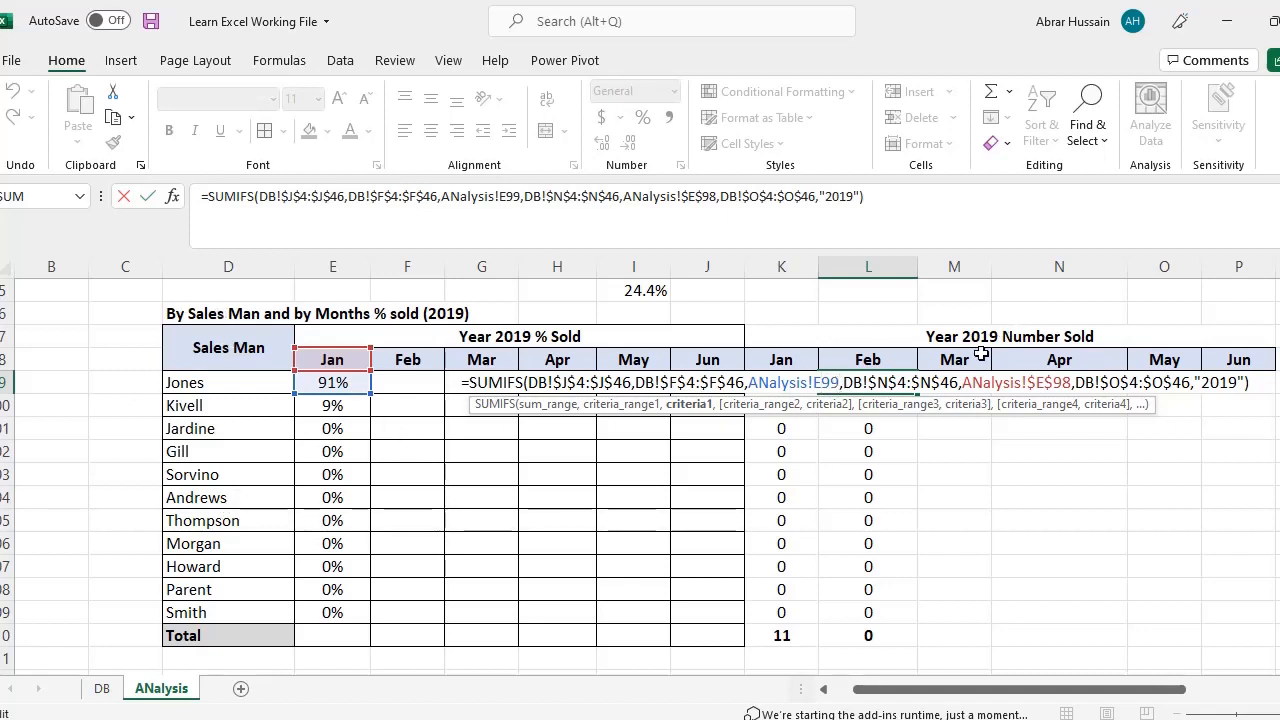
key(Escape)
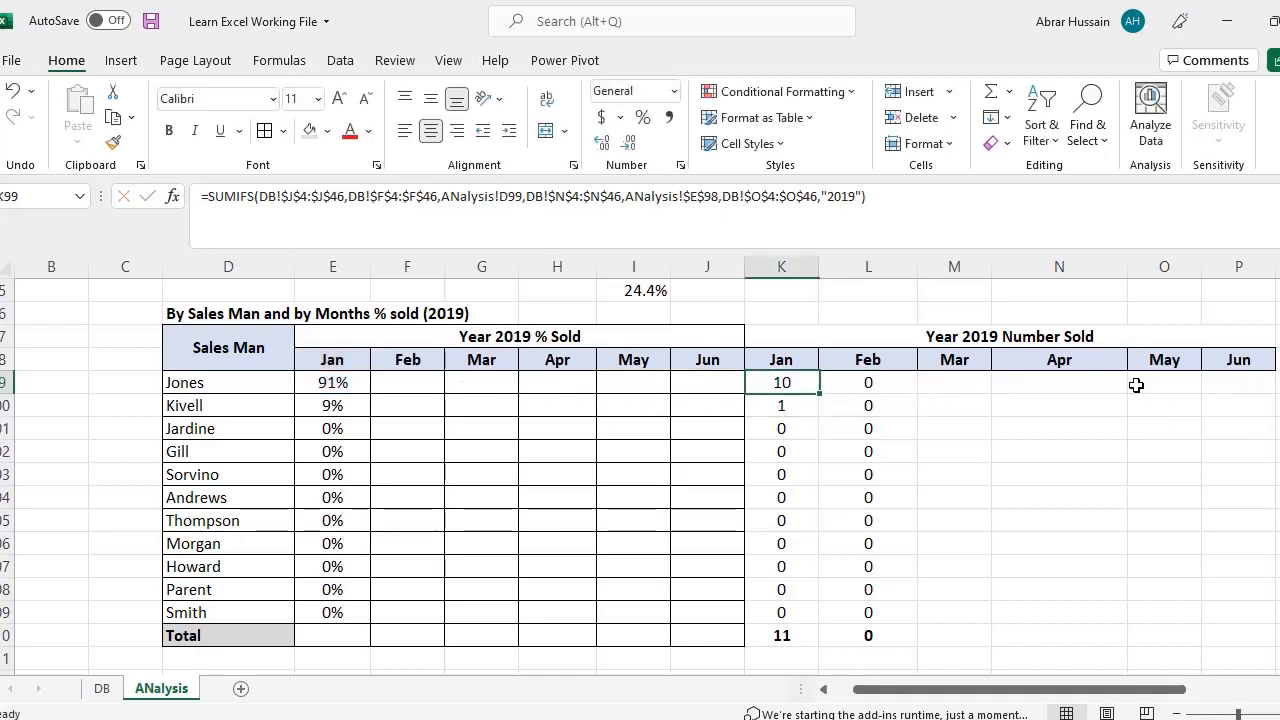
Step: Change the salesman criterion in the K99 SUMIFS formula to ANalysis!D$99, locking only the row
key(F2)
click(718, 382)
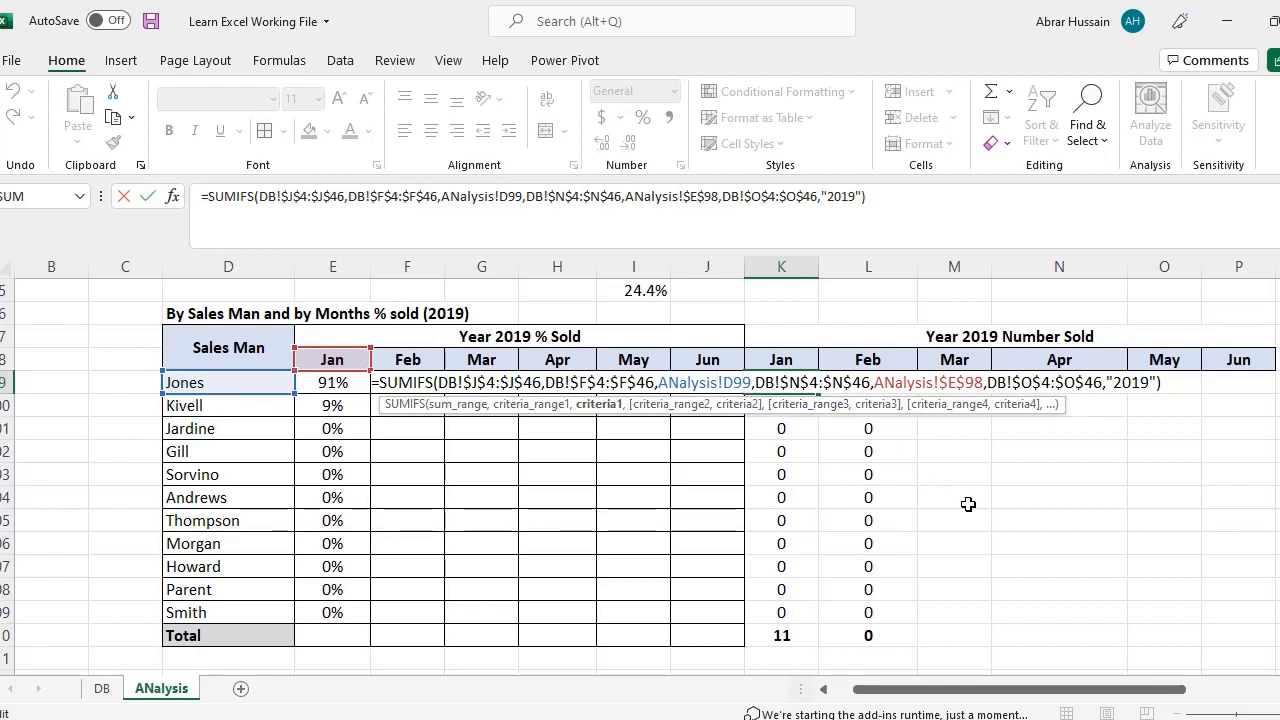
key(F4)
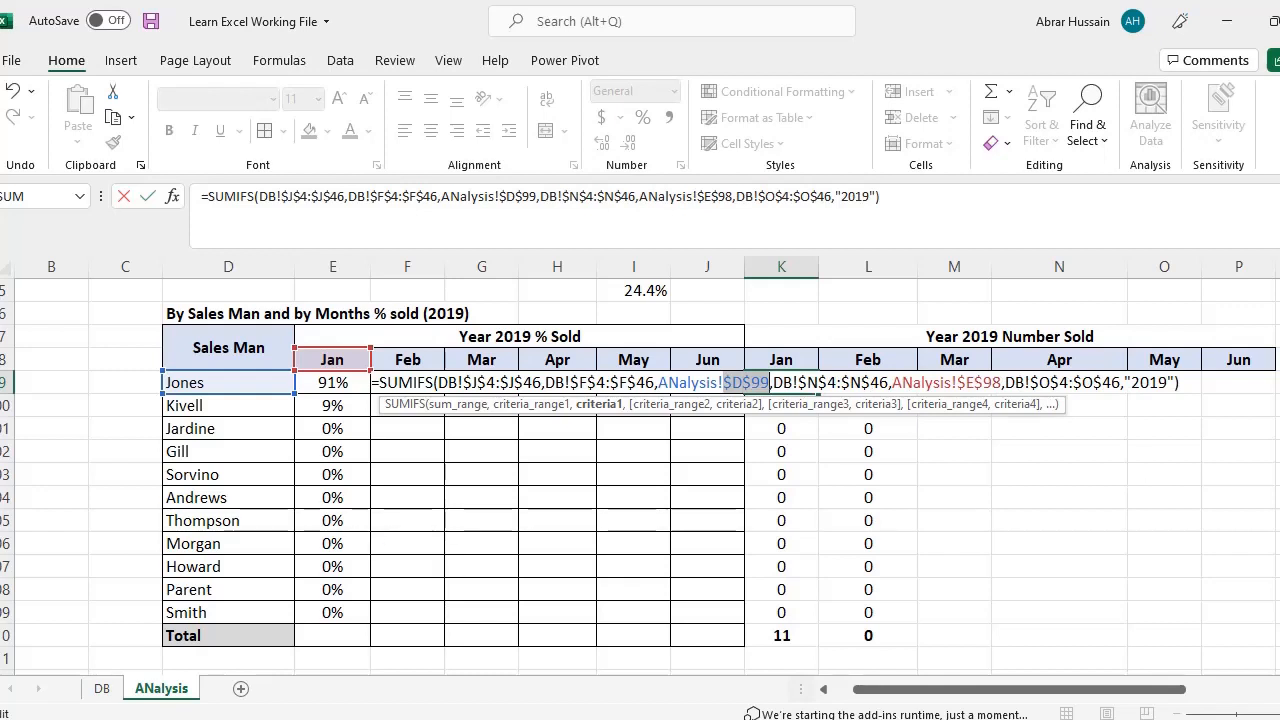
key(F4)
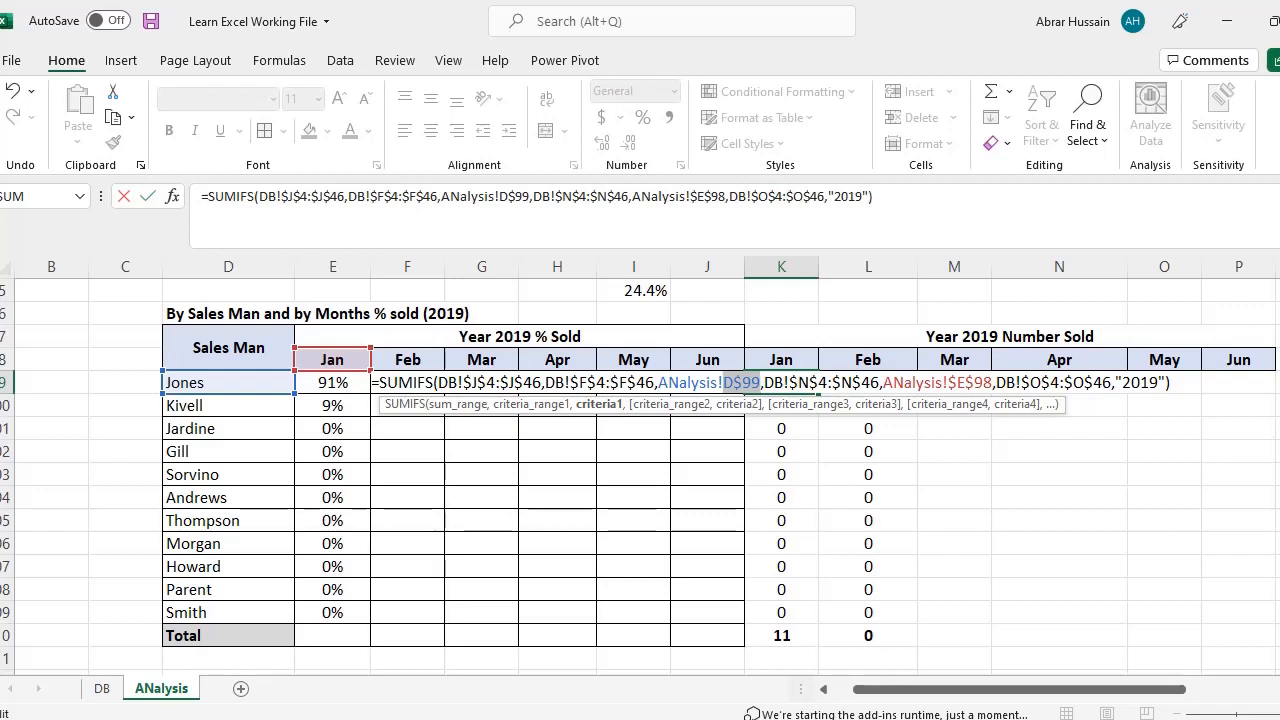
key(Return)
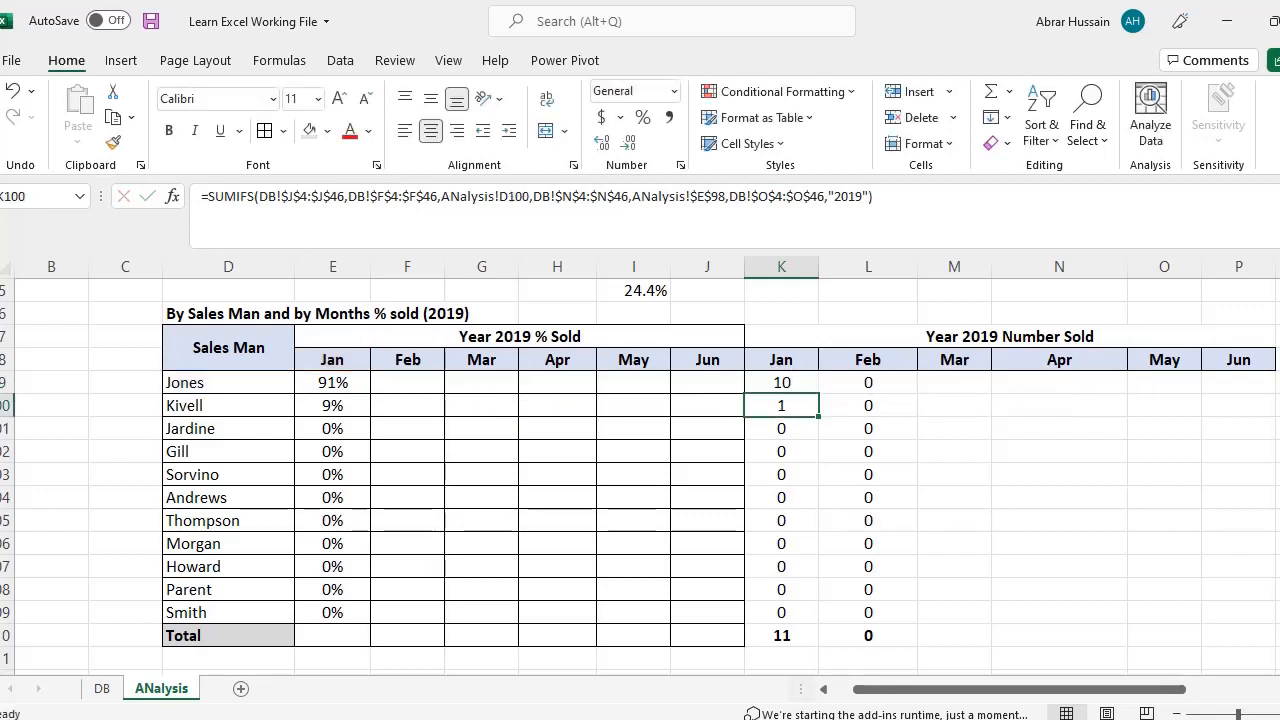
Step: Copy the row-locked formula from K99 into L99 and compare the salesman references in both cells
key(Up)
key(ctrl+c)
key(Right)
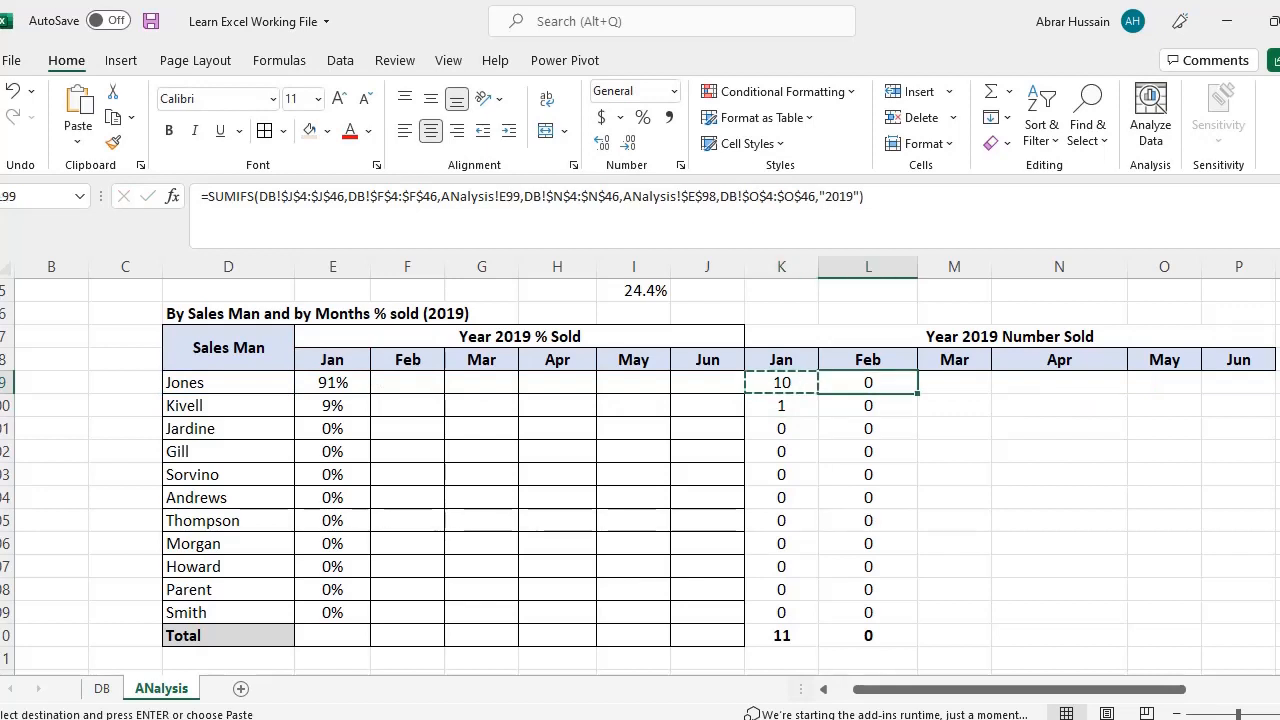
key(ctrl+v)
key(Escape)
key(F2)
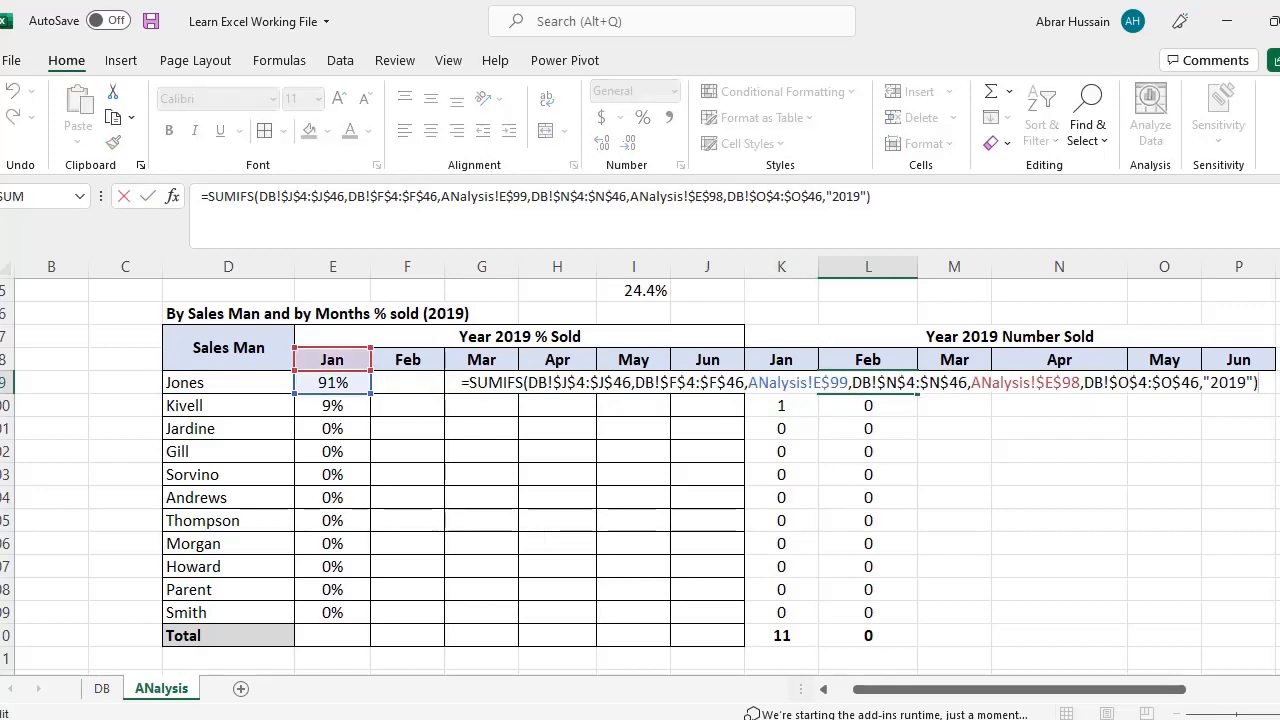
key(Escape)
key(Left)
key(F2)
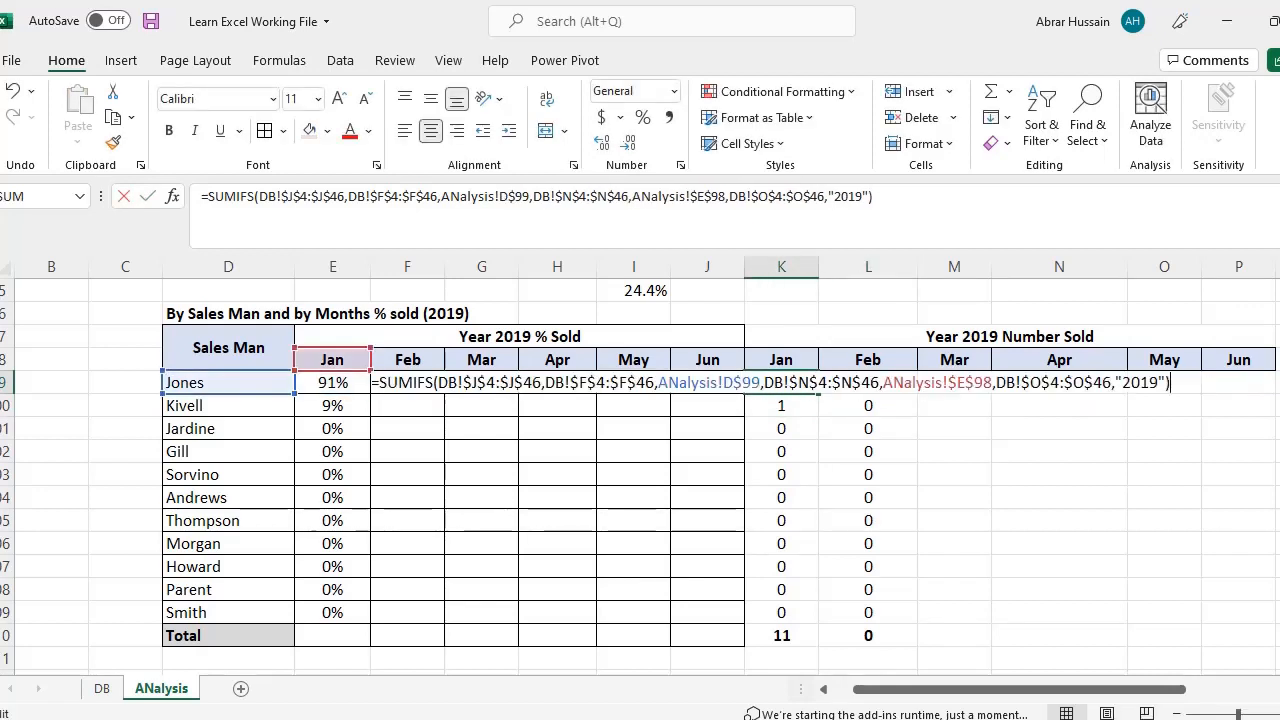
Step: Copy the row-locked formula from K99 down into K100 and compare the salesman references in both cells
key(Escape)
key(ctrl+c)
key(Down)
key(ctrl+v)
key(F2)
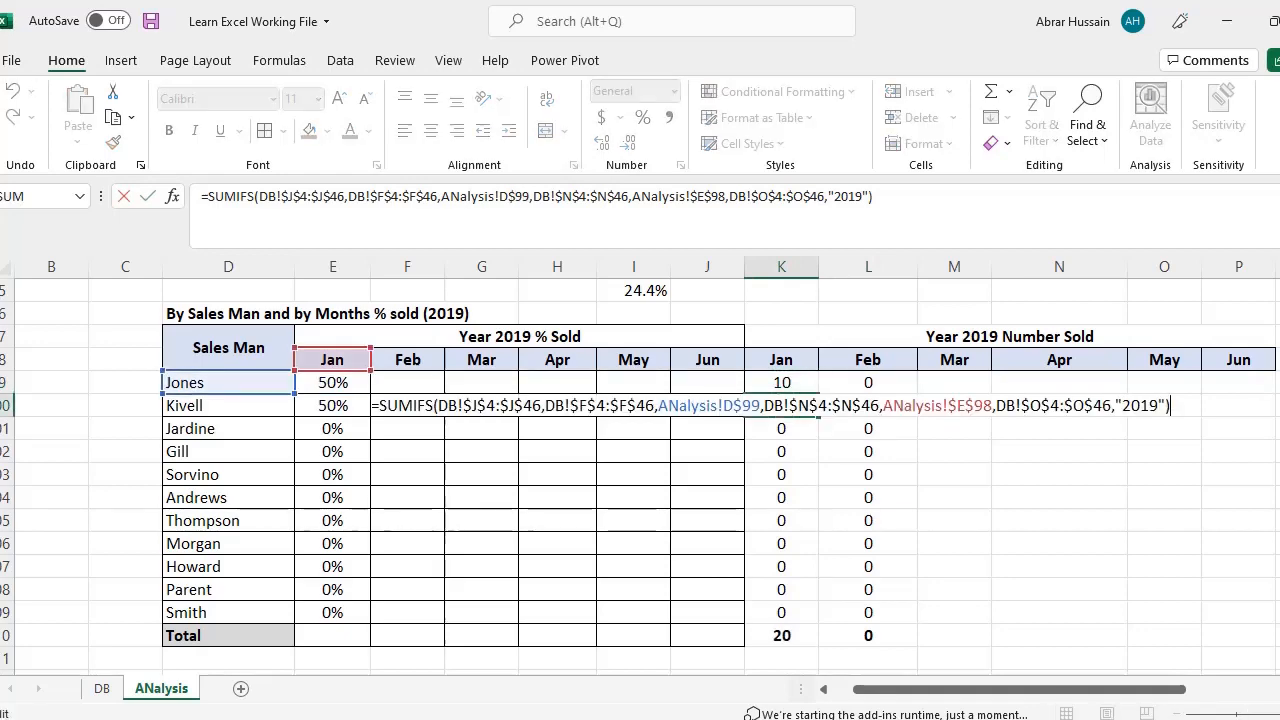
key(Escape)
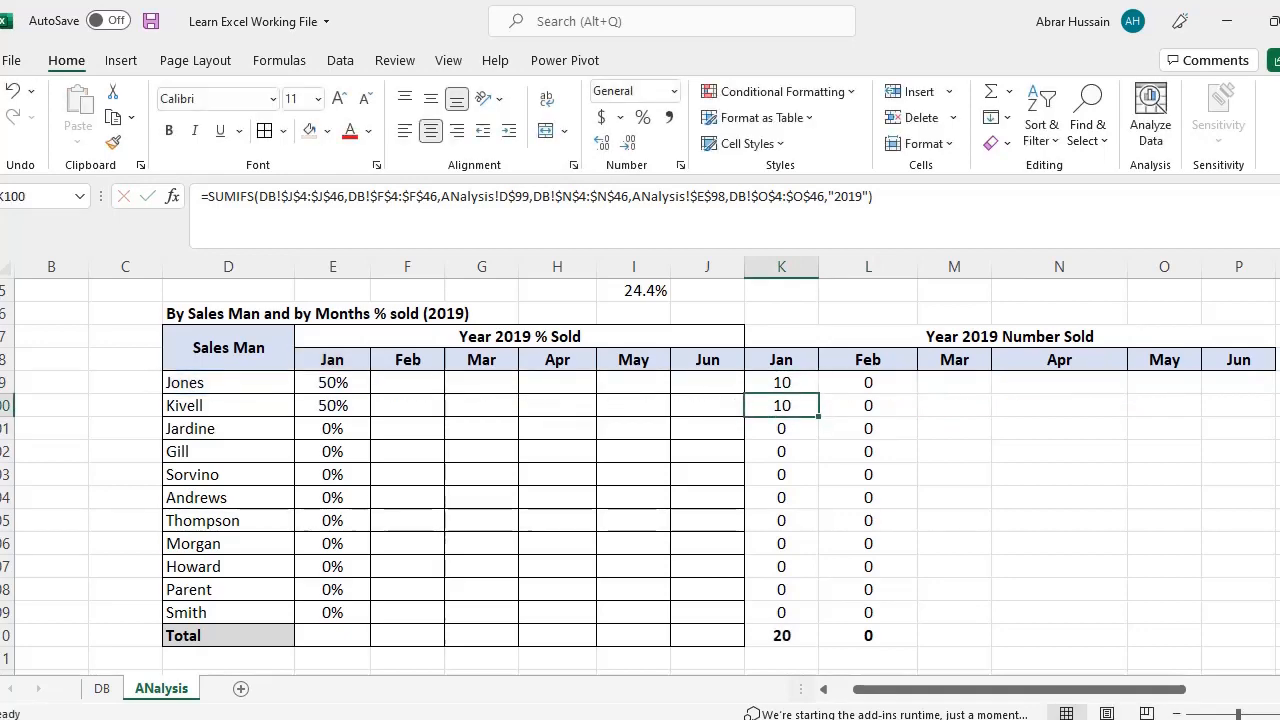
key(Up)
key(F2)
key(Escape)
key(F2)
key(Escape)
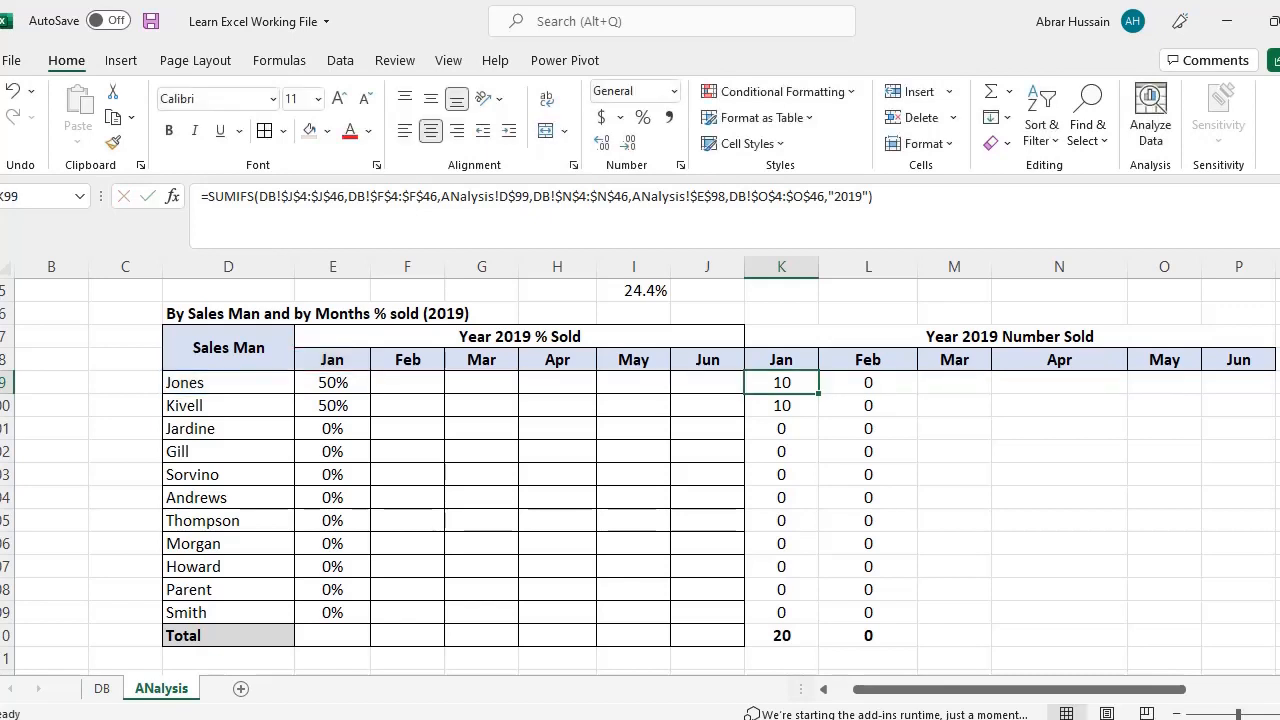
Step: Change the salesman criterion in the K99 SUMIFS formula to ANalysis!$D99, locking only the column
key(F2)
key(Left)
key(Left)
key(Left)
key(Left)
key(Left)
key(Left)
key(Left)
key(Left)
key(Left)
key(Left)
key(Left)
key(Left)
key(Left)
key(Left)
key(Left)
key(Left)
key(Left)
key(Left)
key(Left)
key(Left)
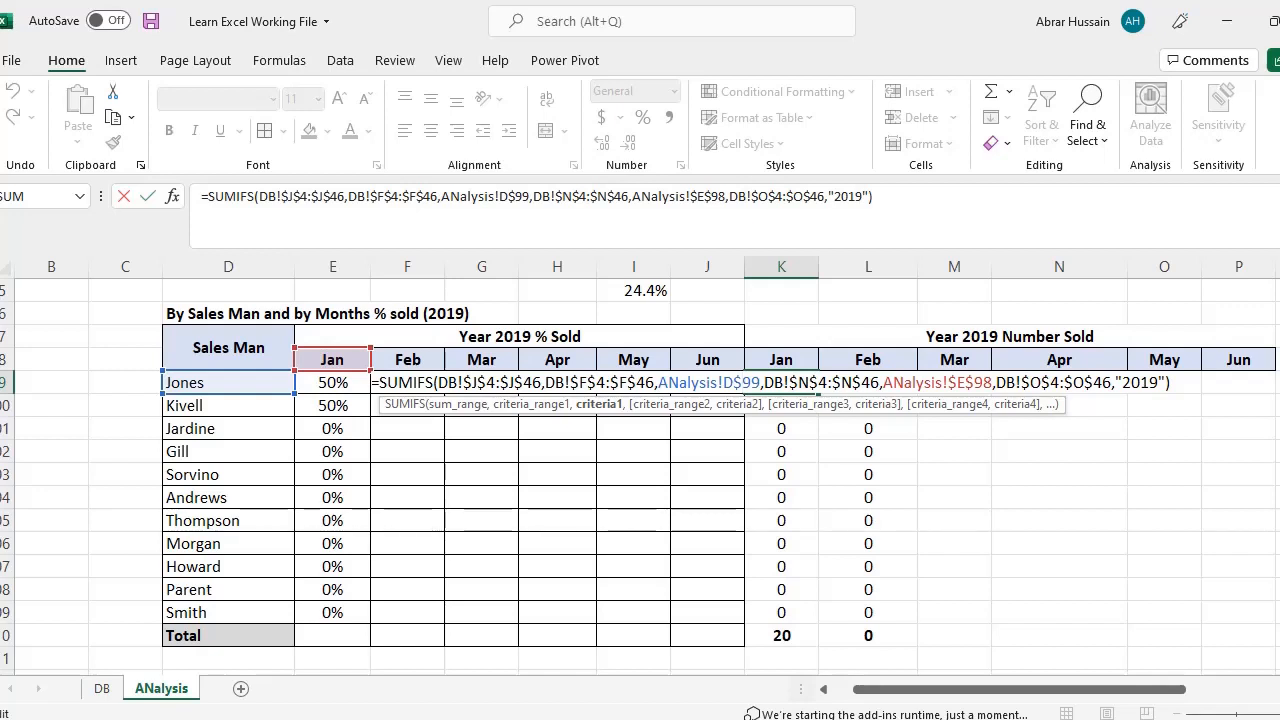
key(F4)
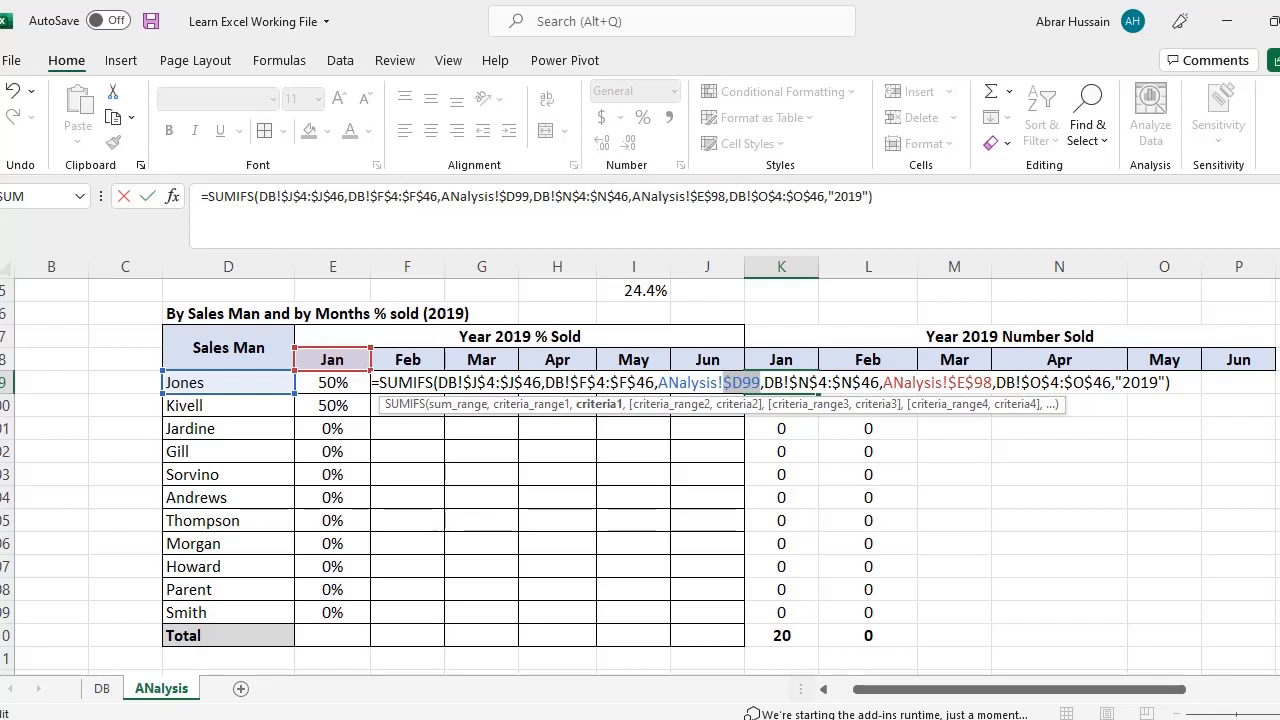
key(Return)
key(Up)
key(F2)
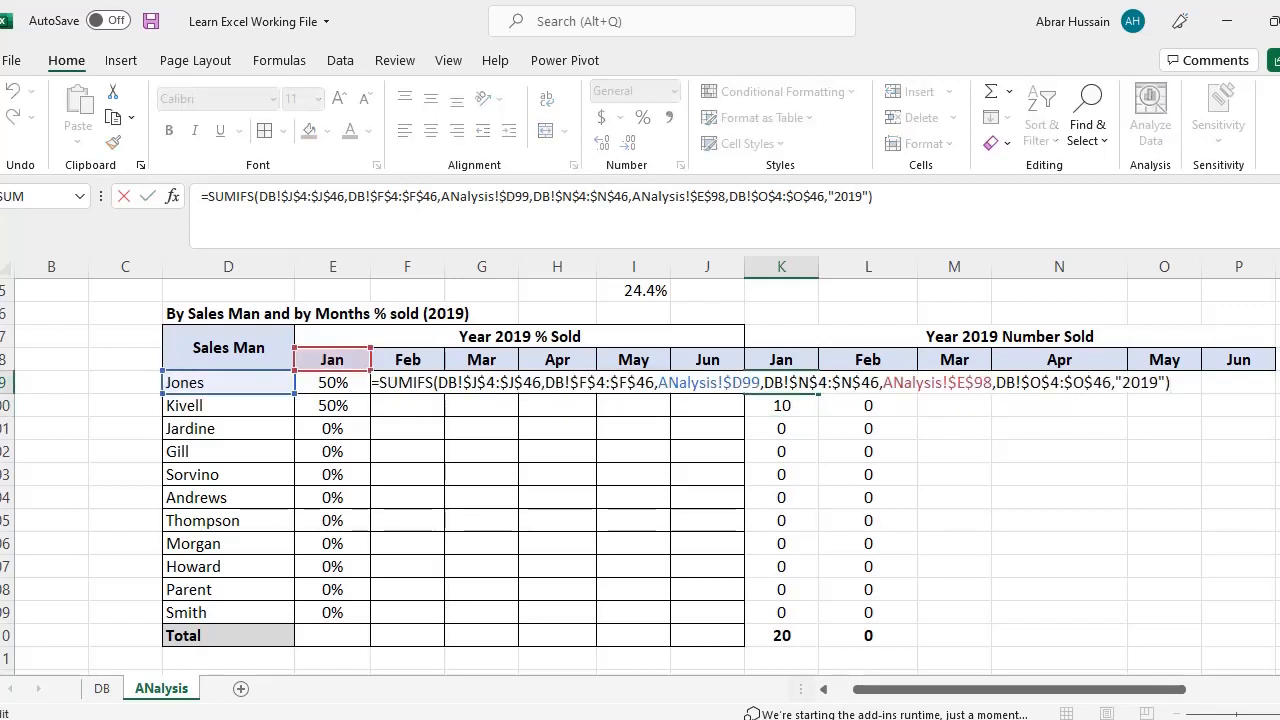
key(ctrl+Return)
Step: Copy the column-locked formula from K99 into L99 for Feb and open the pasted formula
key(ctrl+c)
key(Right)
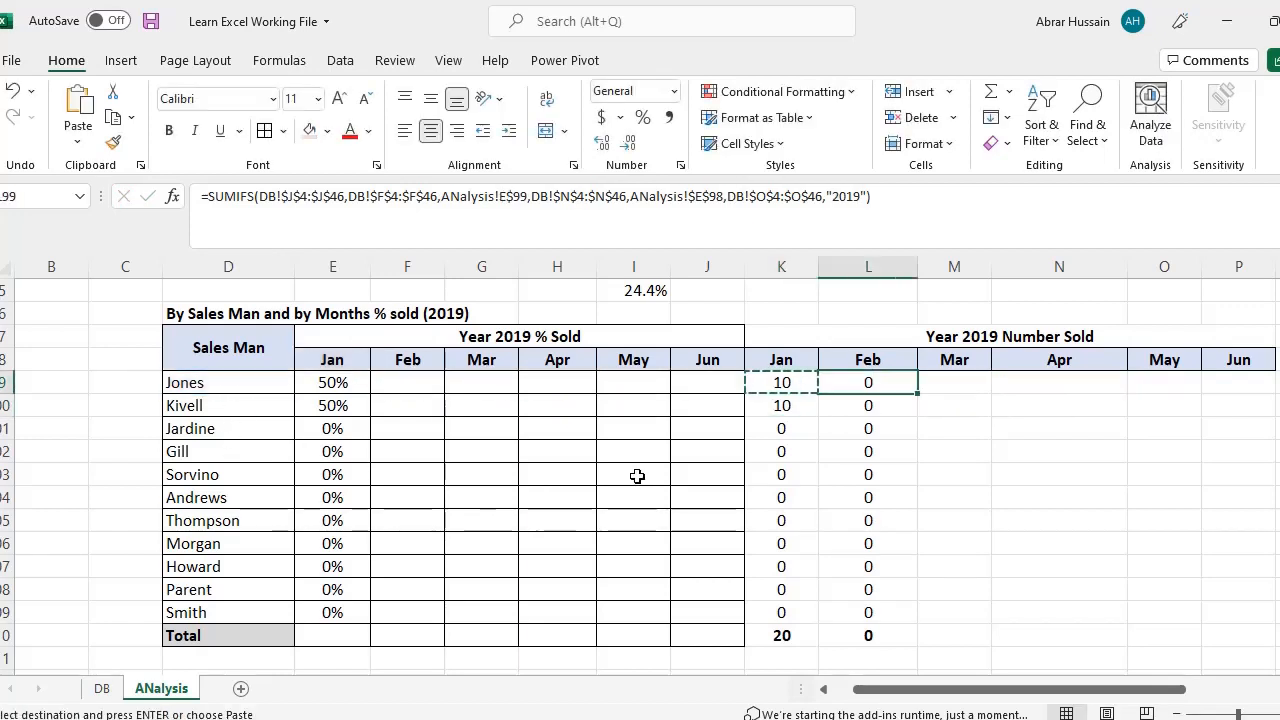
key(ctrl+v)
key(F2)
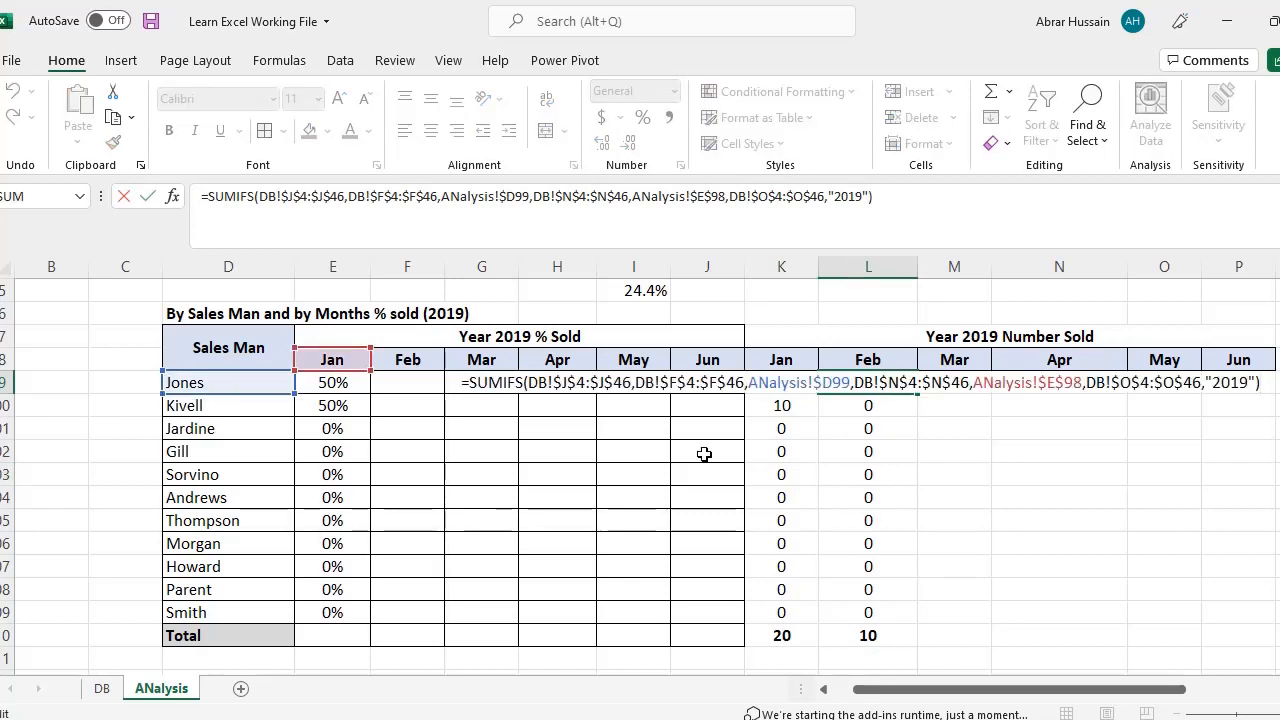
Step: Copy the column-locked formula from K99 down into K100 and inspect its salesman reference
key(Escape)
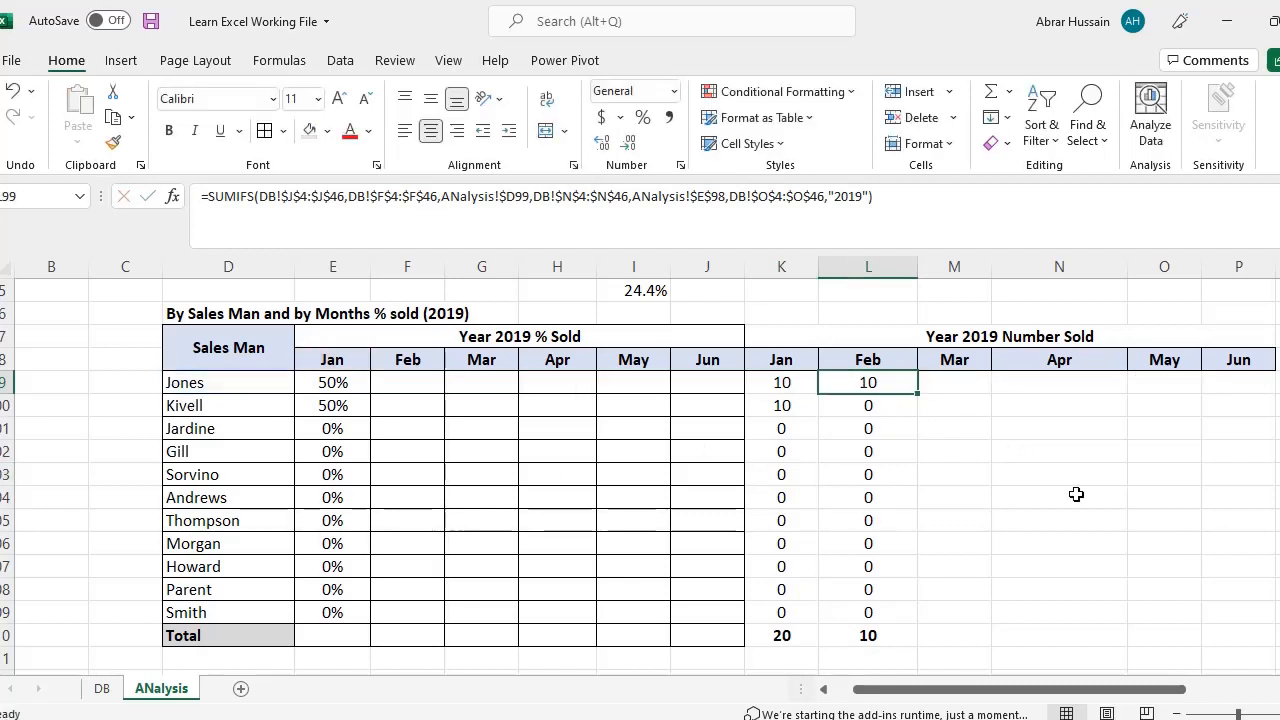
key(Left)
key(F2)
key(Escape)
key(ctrl+c)
key(Down)
key(ctrl+v)
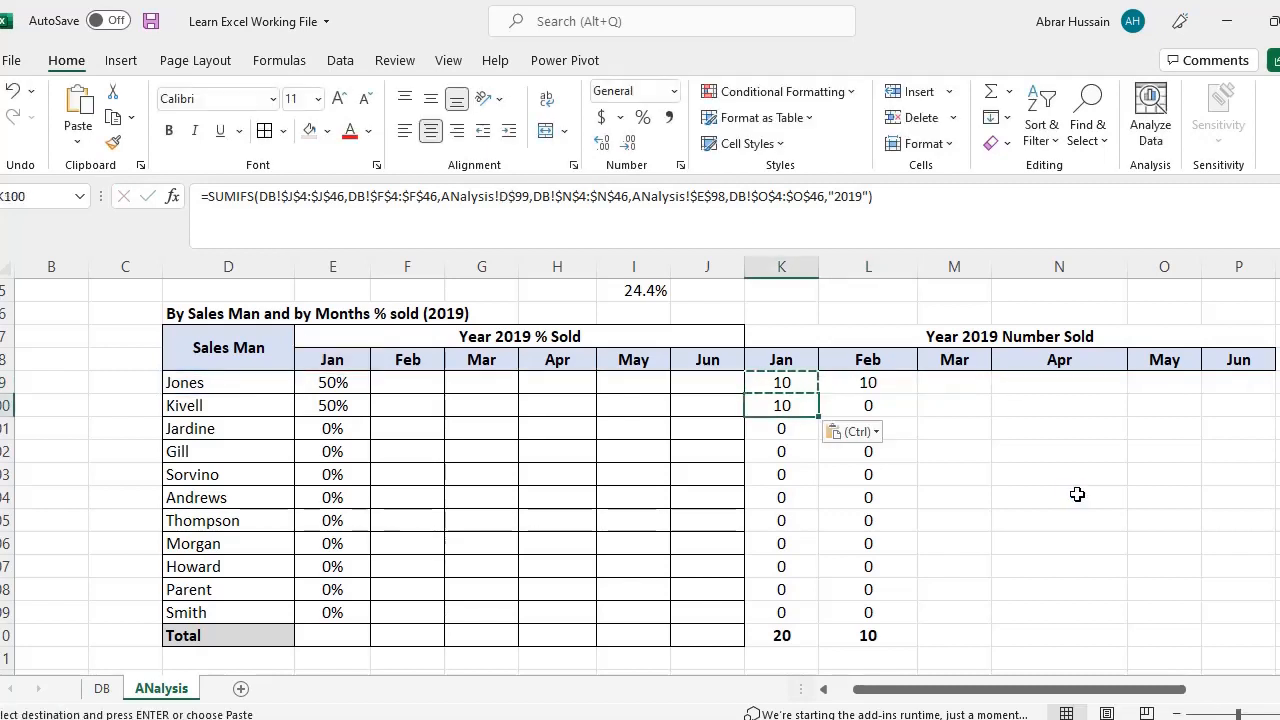
key(F2)
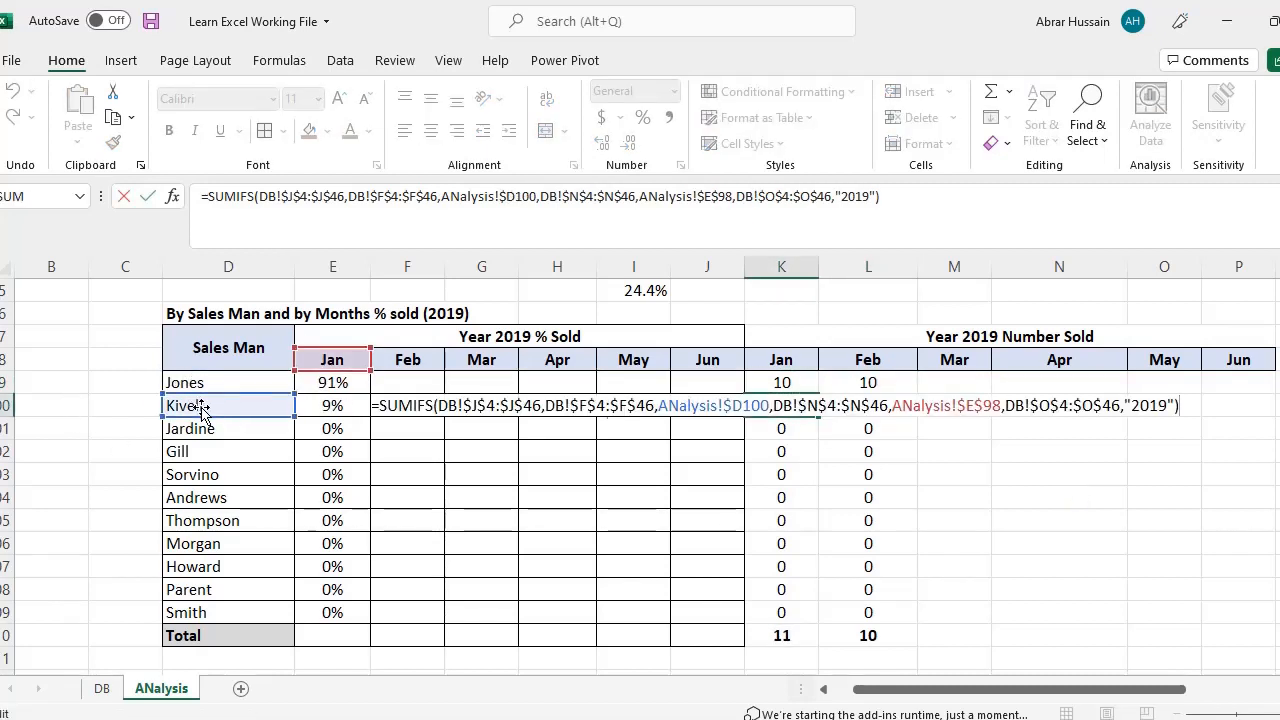
click(788, 404)
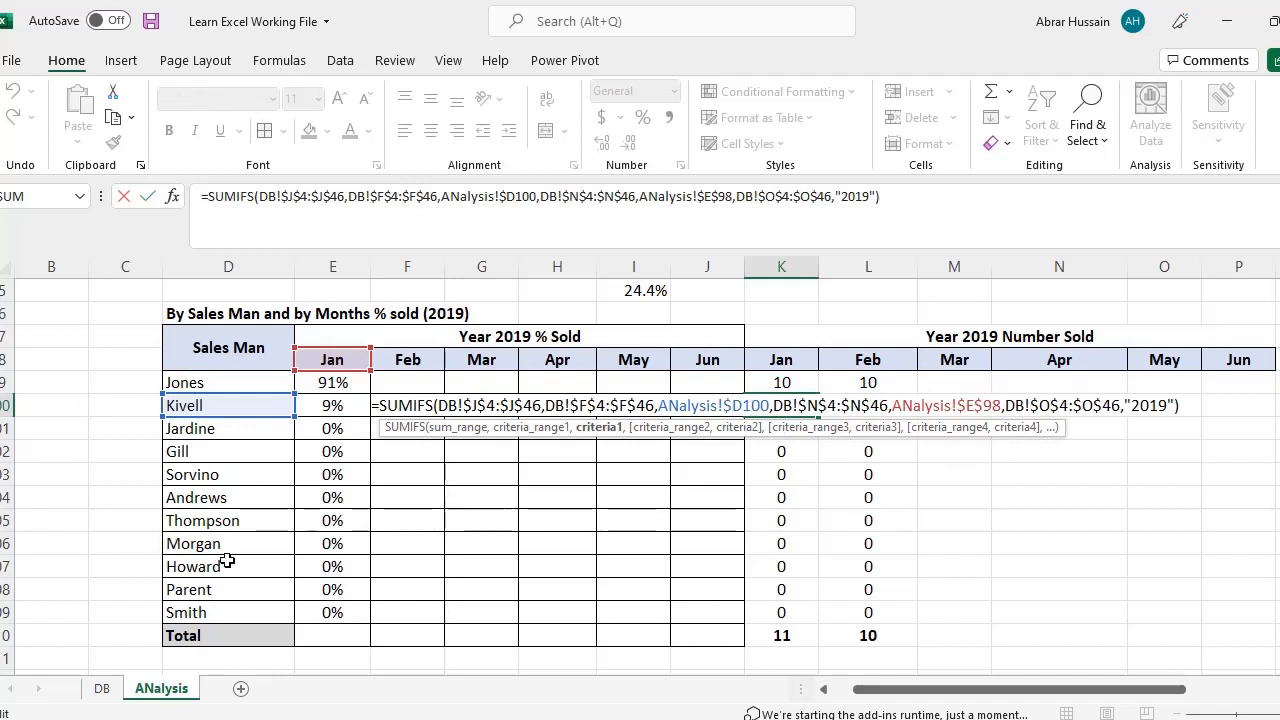
key(Escape)
Step: Change the month criterion in the K99 SUMIFS formula to ANalysis!E$98, locking only the row
click(781, 383)
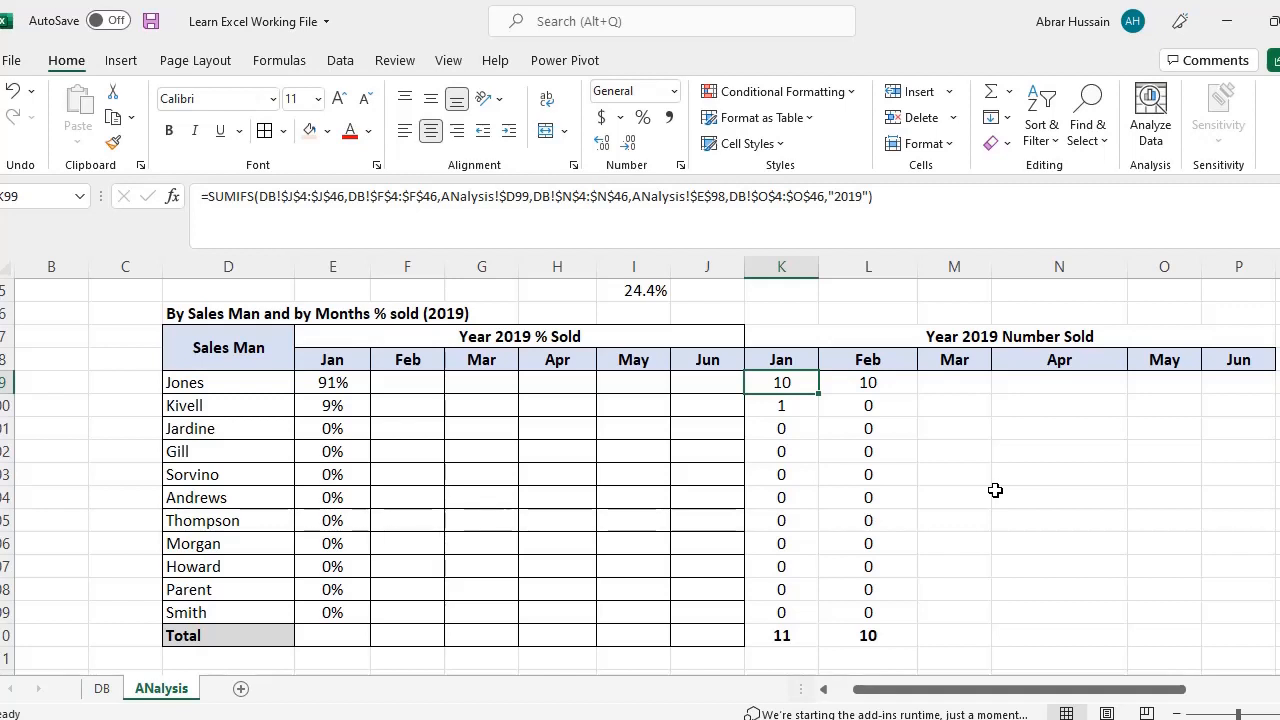
key(F2)
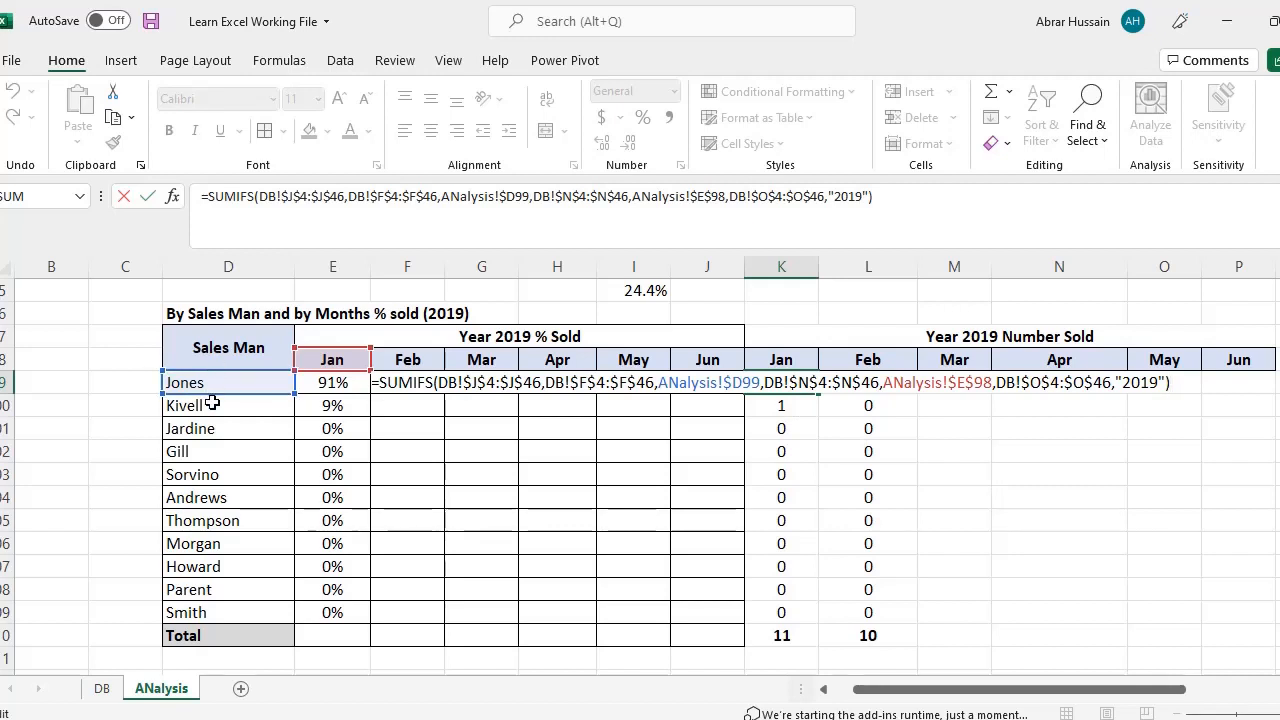
click(740, 383)
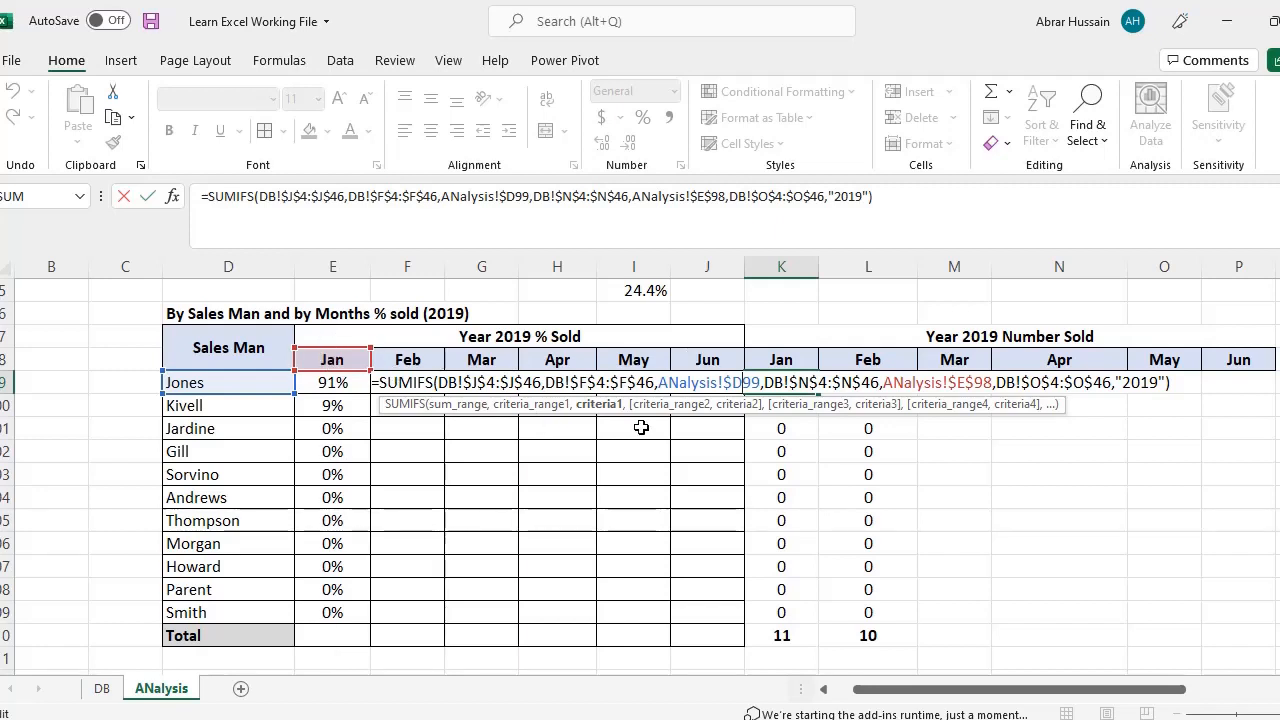
click(975, 382)
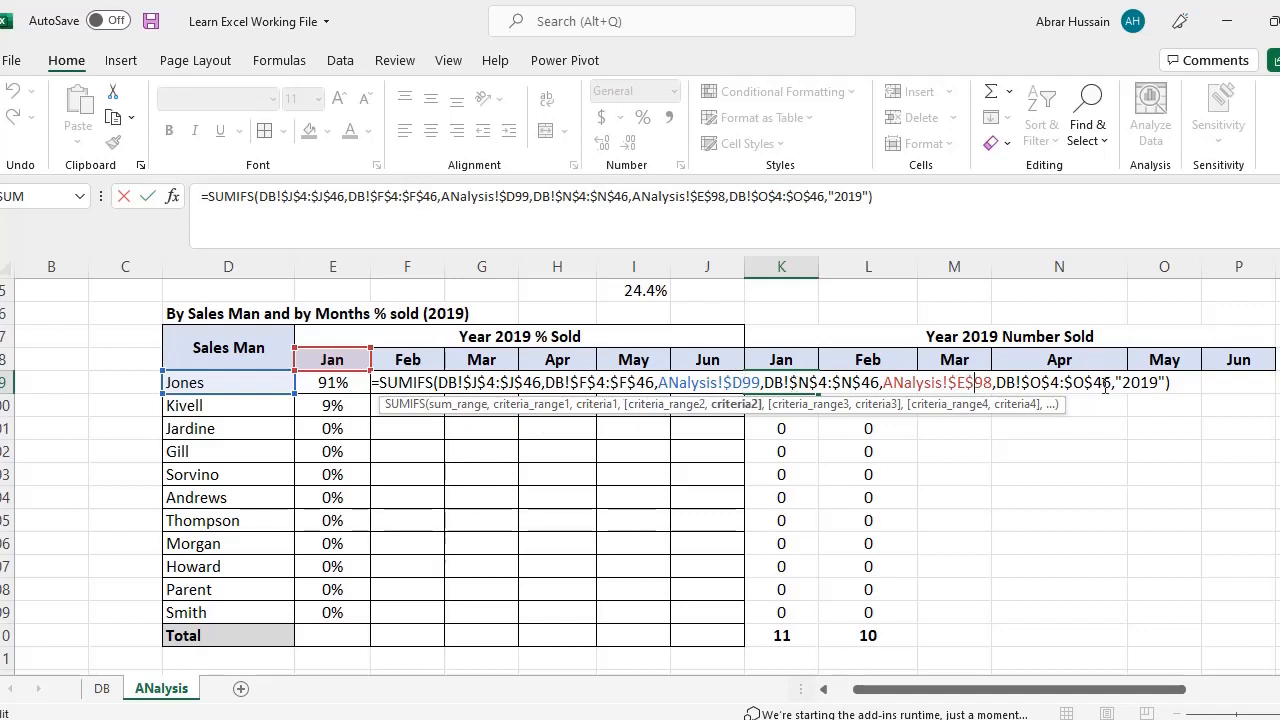
key(F4)
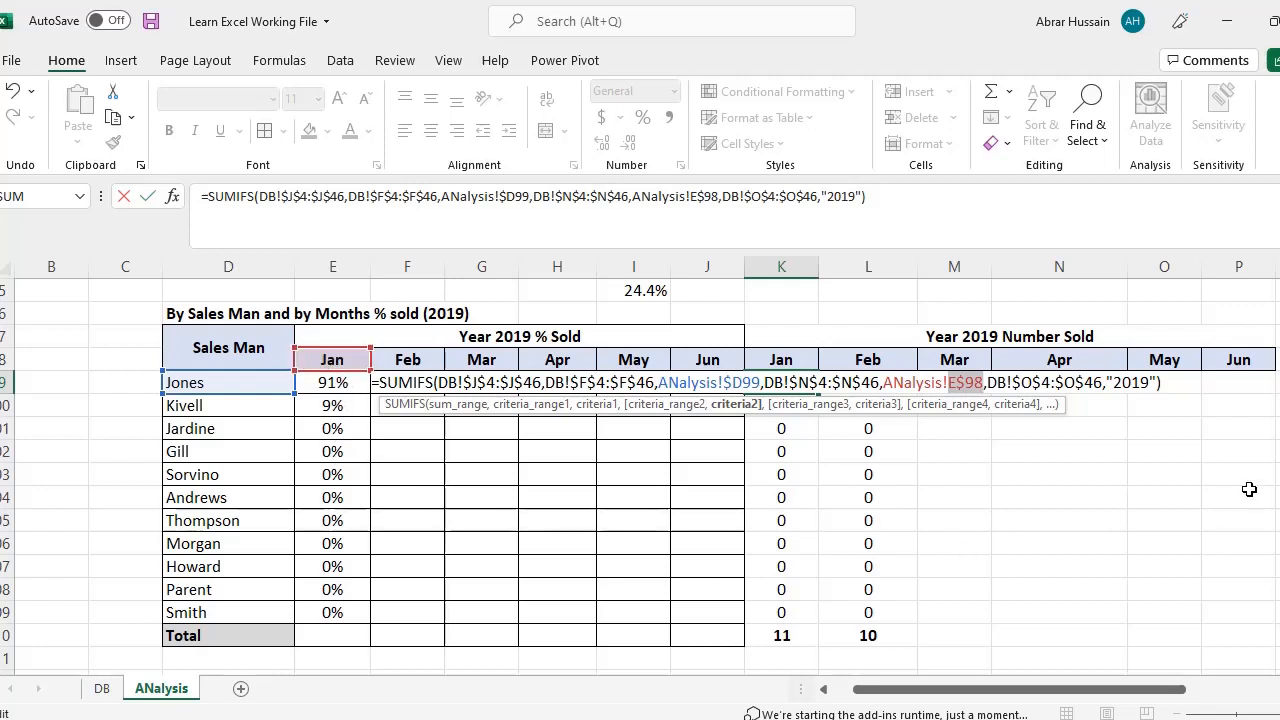
key(Escape)
key(F2)
key(Escape)
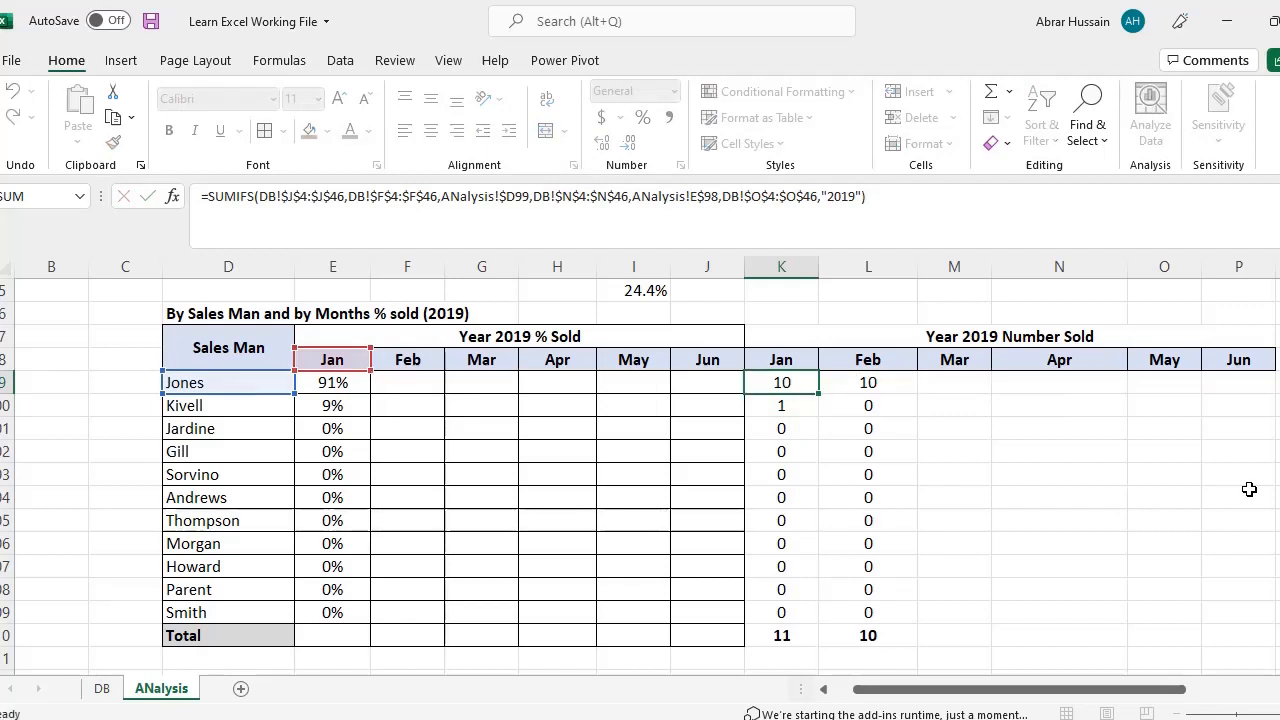
key(Return)
key(F2)
key(Escape)
key(Up)
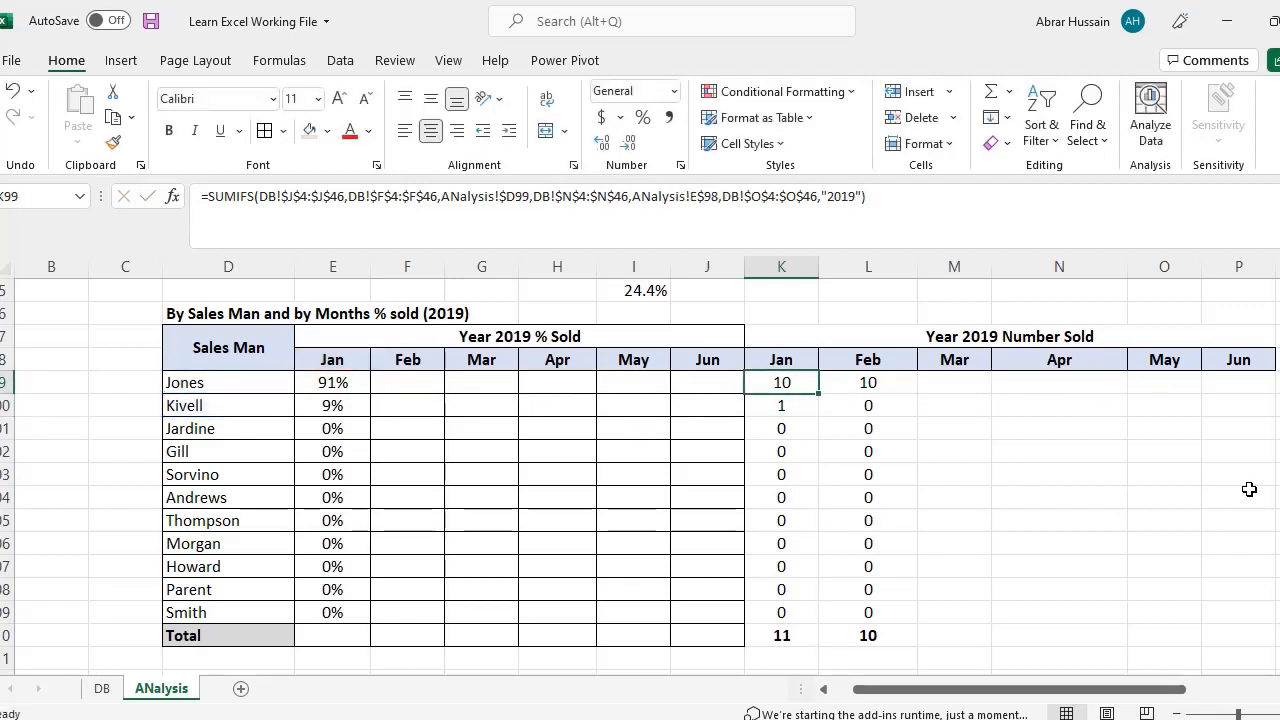
Step: Copy the mixed-reference formula from K99 into K100 and K101, and inspect the pasted references
key(ctrl+c)
key(Down)
key(ctrl+v)
key(F2)
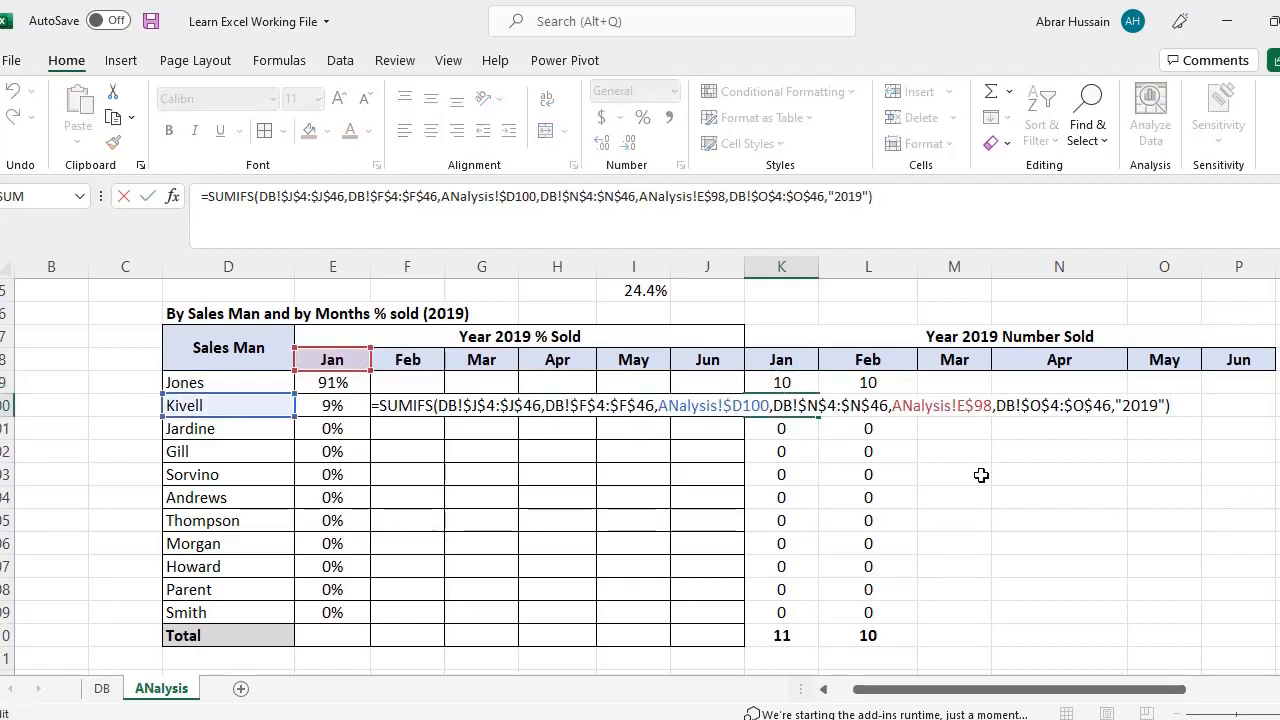
key(Return)
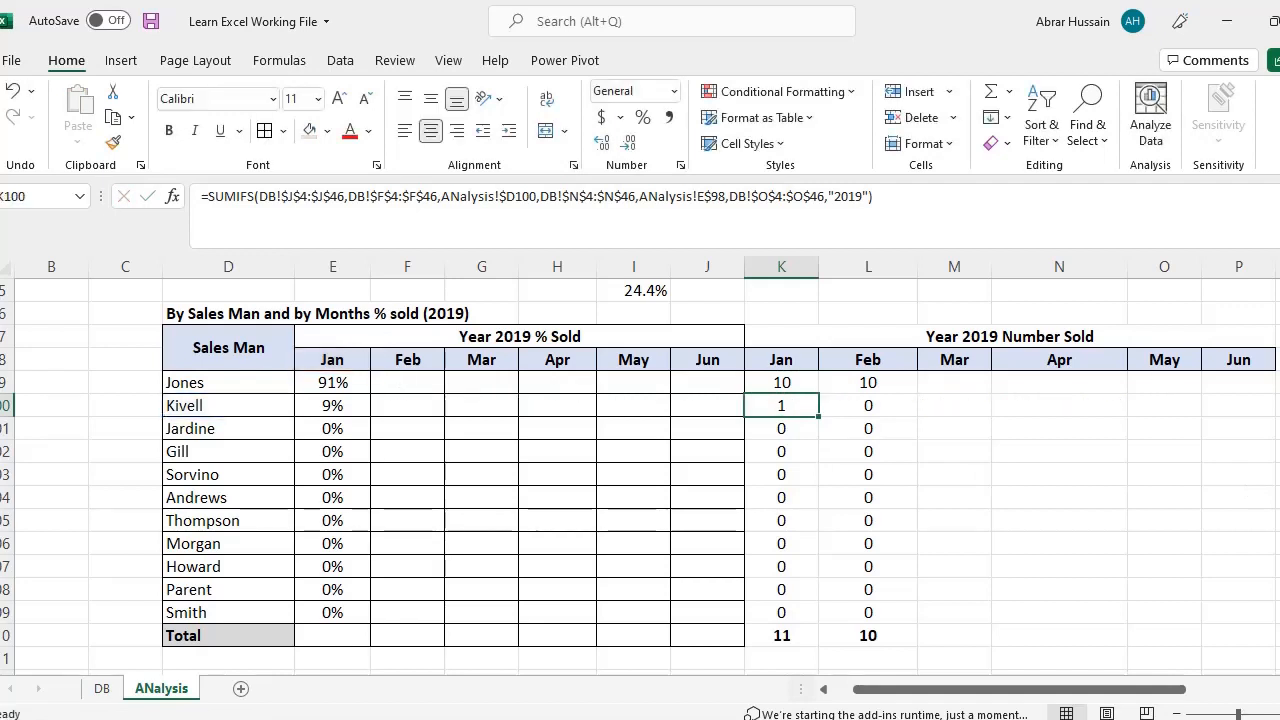
key(ctrl+v)
key(F2)
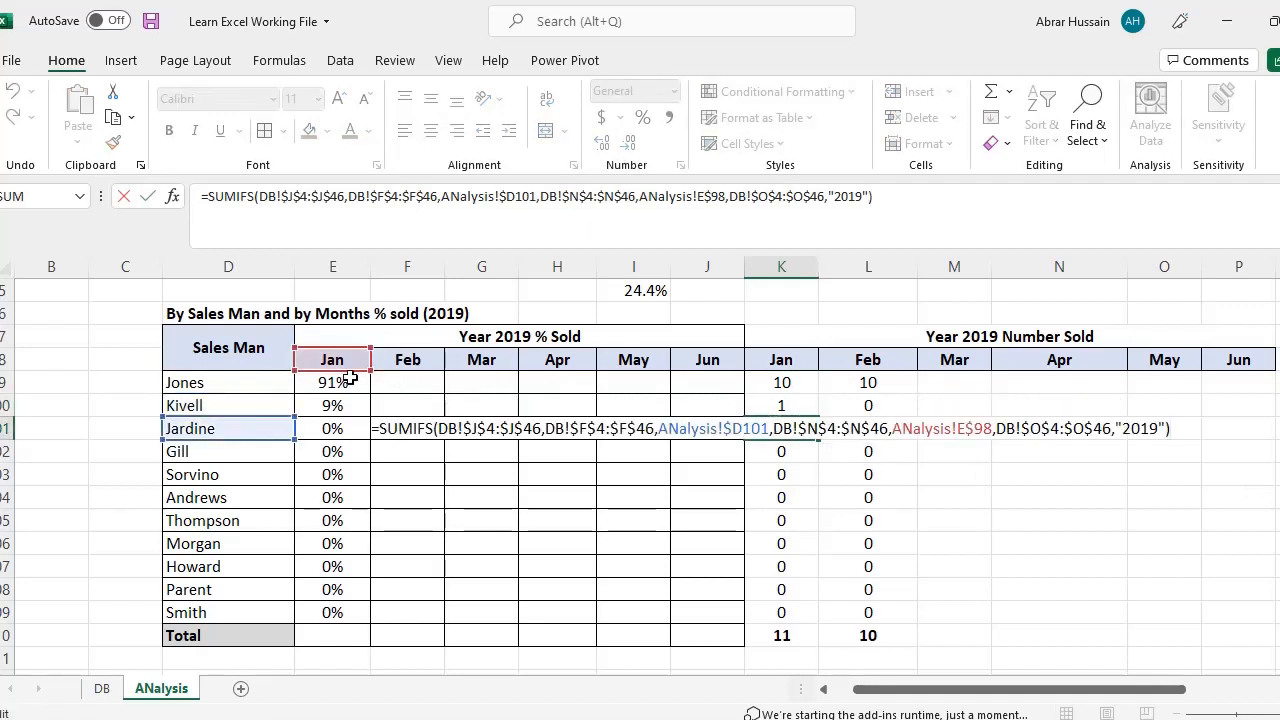
Step: Copy the K101 formula into K102 and inspect its salesman and month references
click(229, 425)
click(338, 358)
key(F4)
key(ctrl+Return)
key(ctrl+c)
key(Down)
key(ctrl+v)
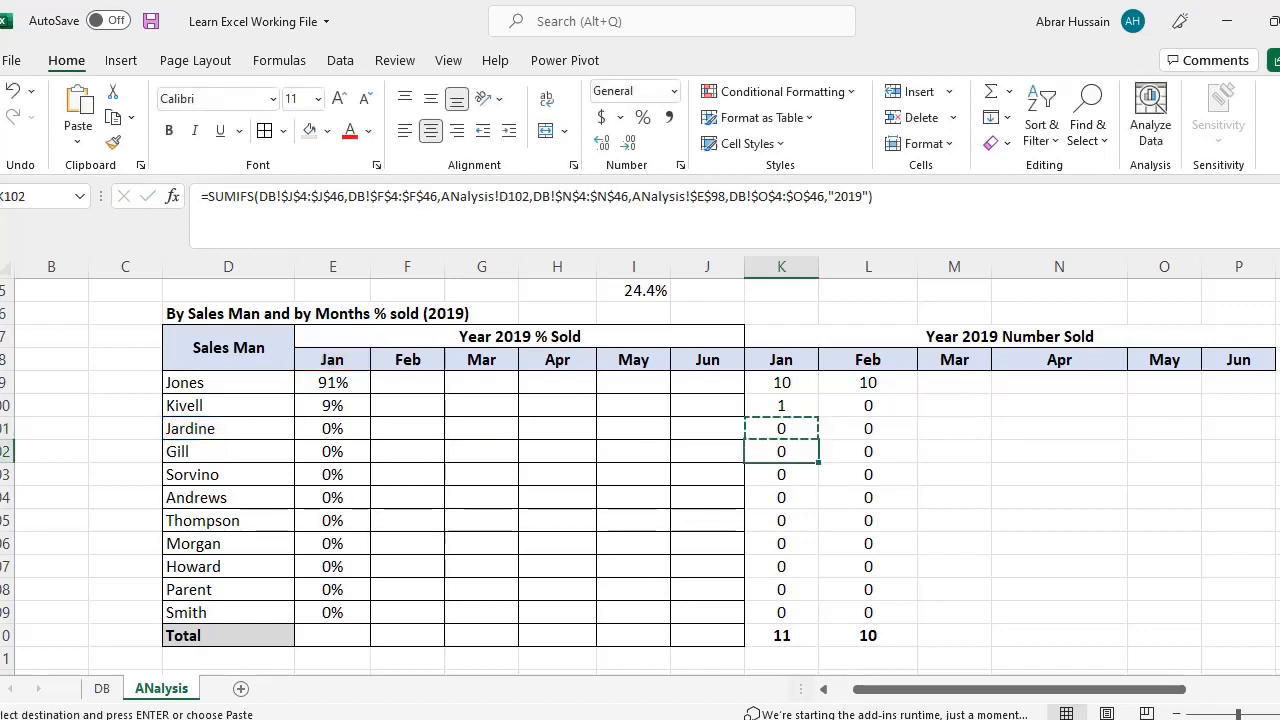
key(F2)
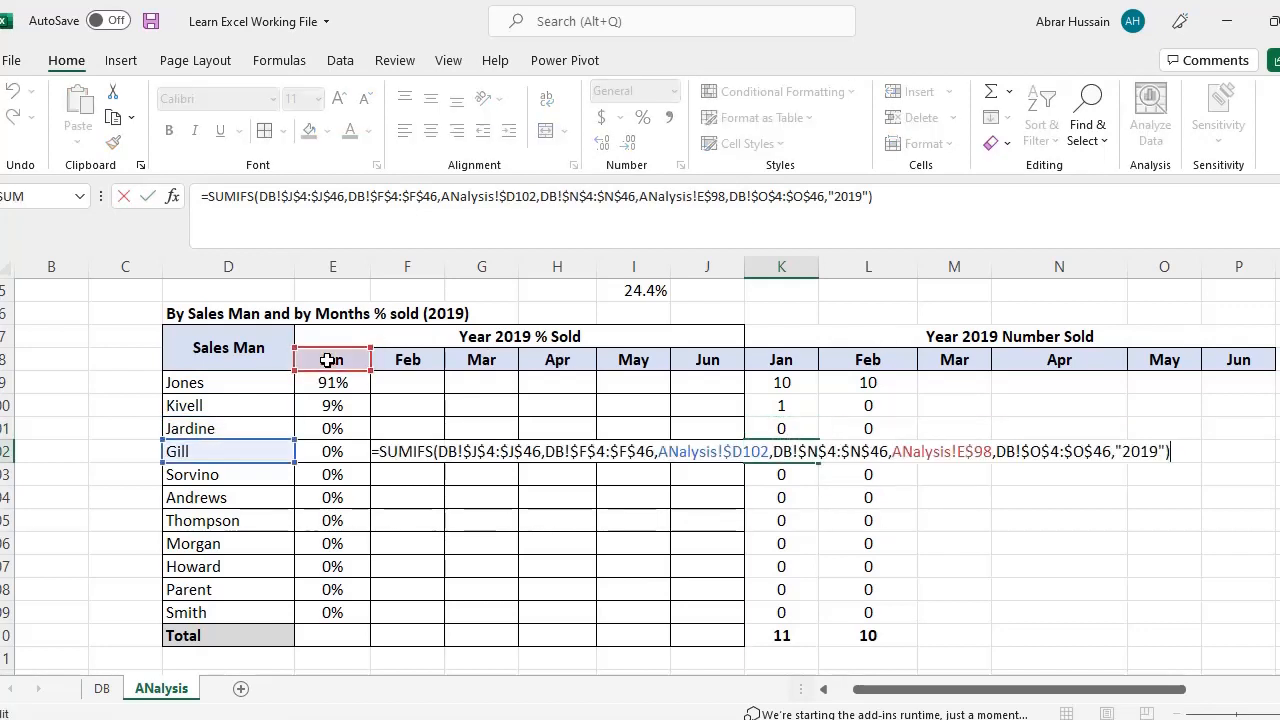
Step: Copy the K102 formula down the Jan number-sold column to K109, leaving out the Total row
key(ctrl+Return)
key(ctrl+c)
key(ctrl+shift+Down)
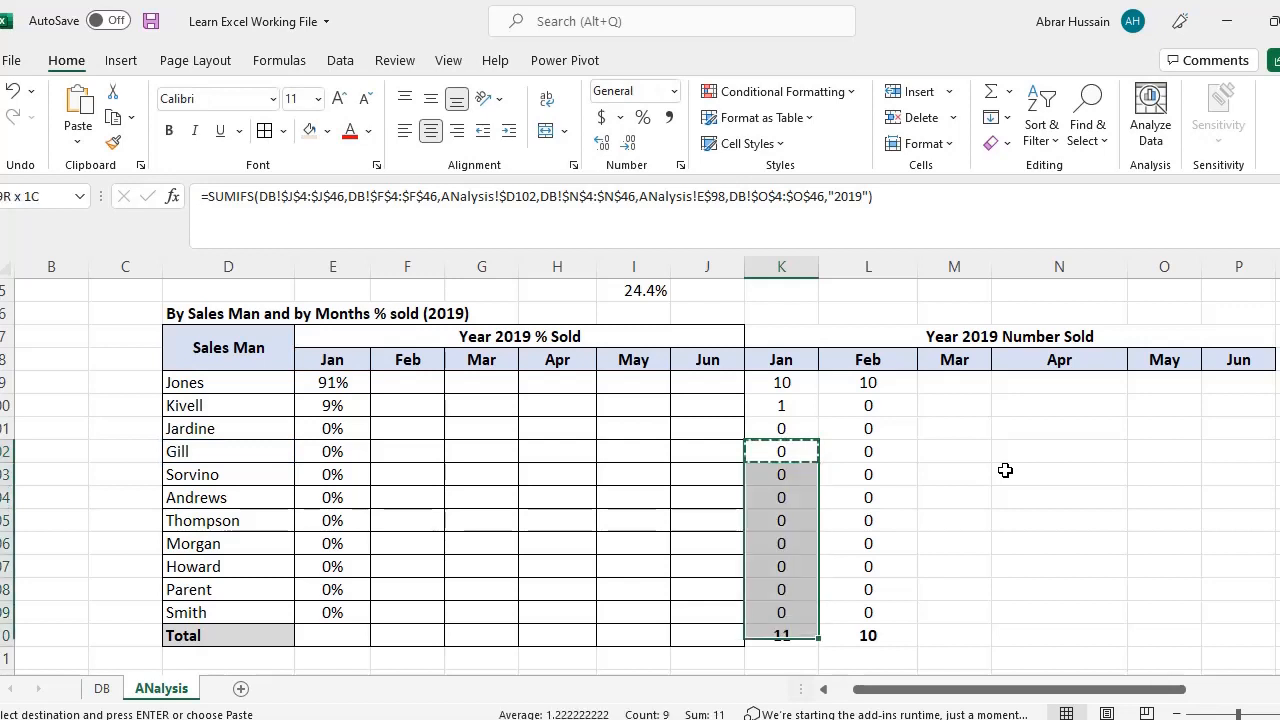
key(shift+Up)
key(ctrl+v)
Step: Examine how the salesman and month references are locked in the K99 formula
key(Up)
key(Up)
key(Up)
key(F2)
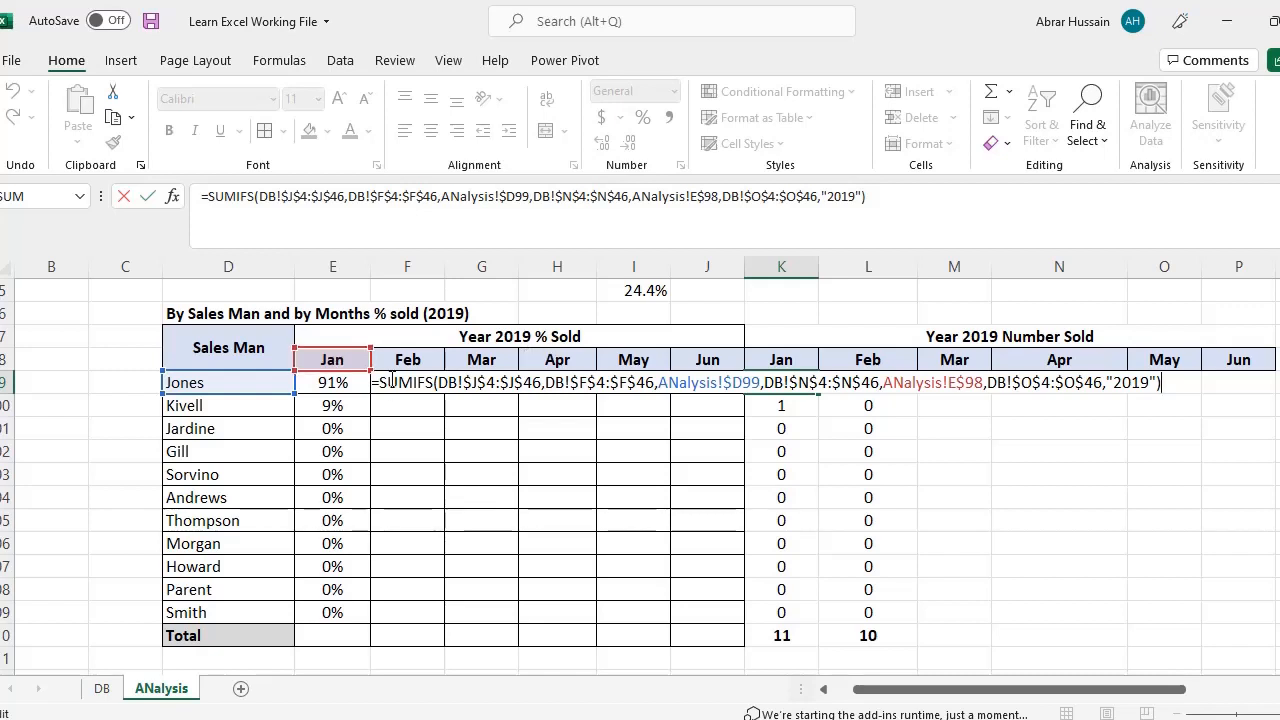
click(741, 387)
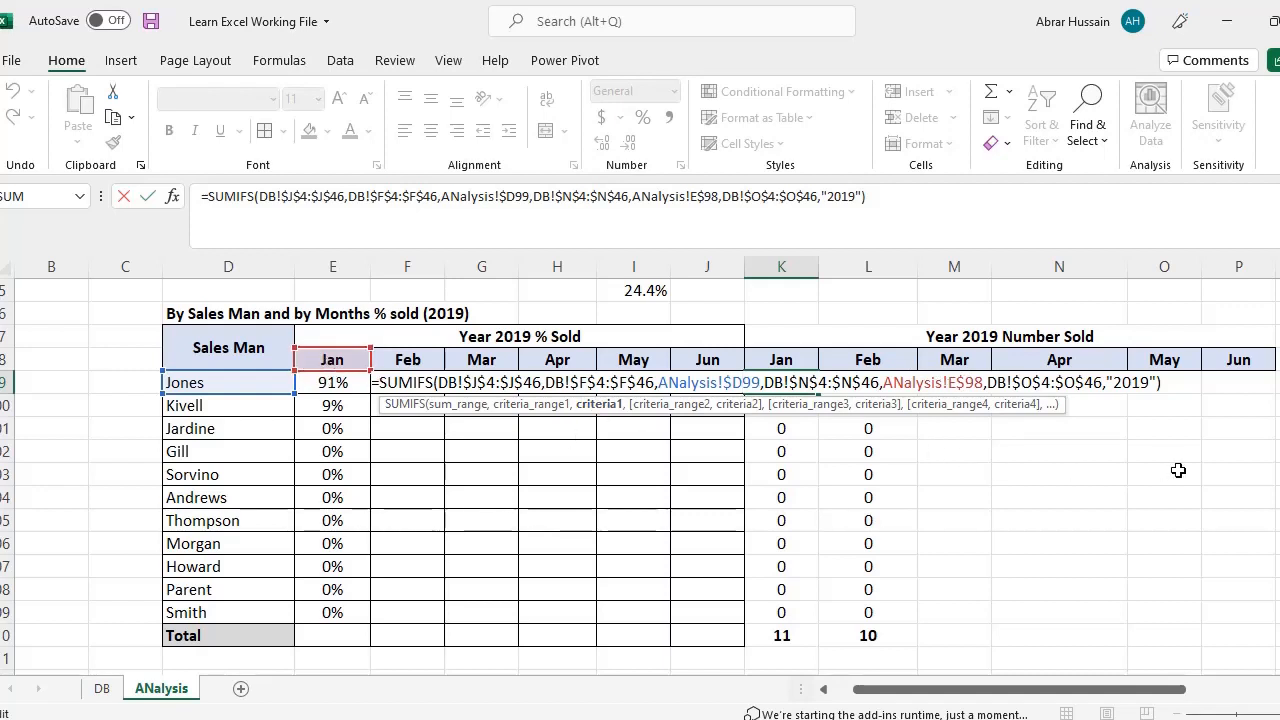
key(ctrl+Return)
key(F2)
key(ctrl+Return)
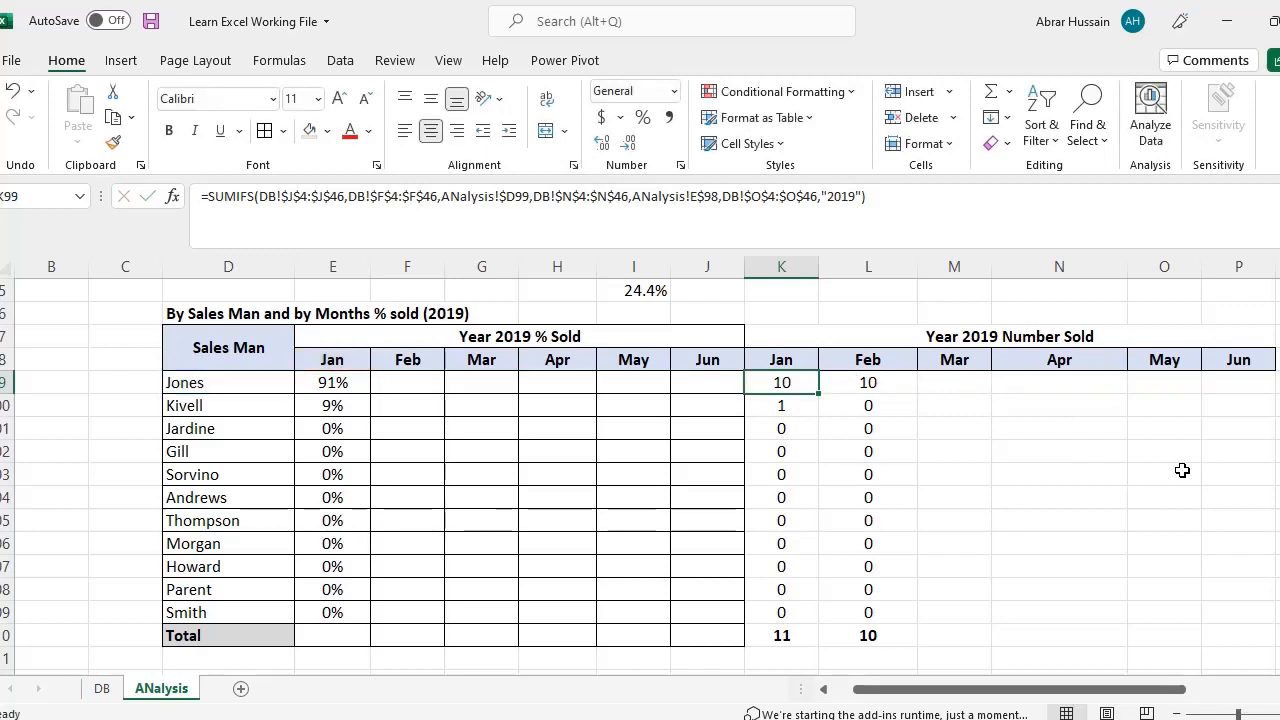
key(F2)
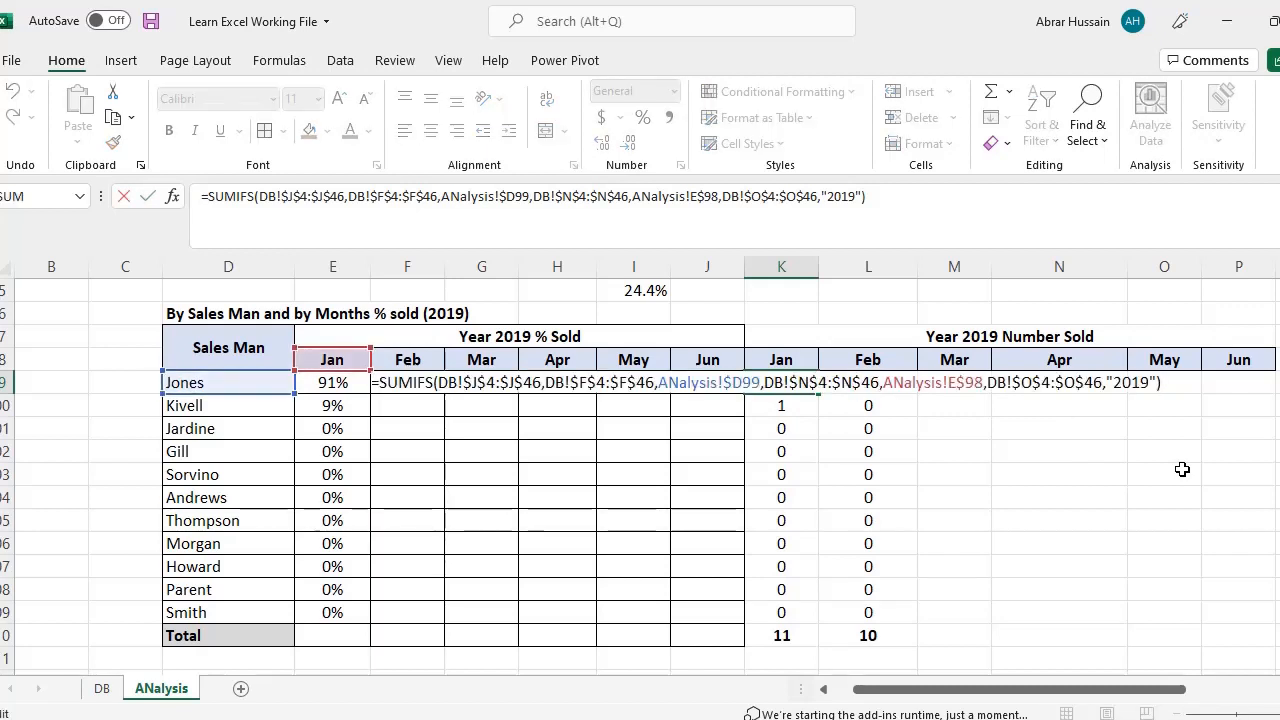
key(ctrl+Return)
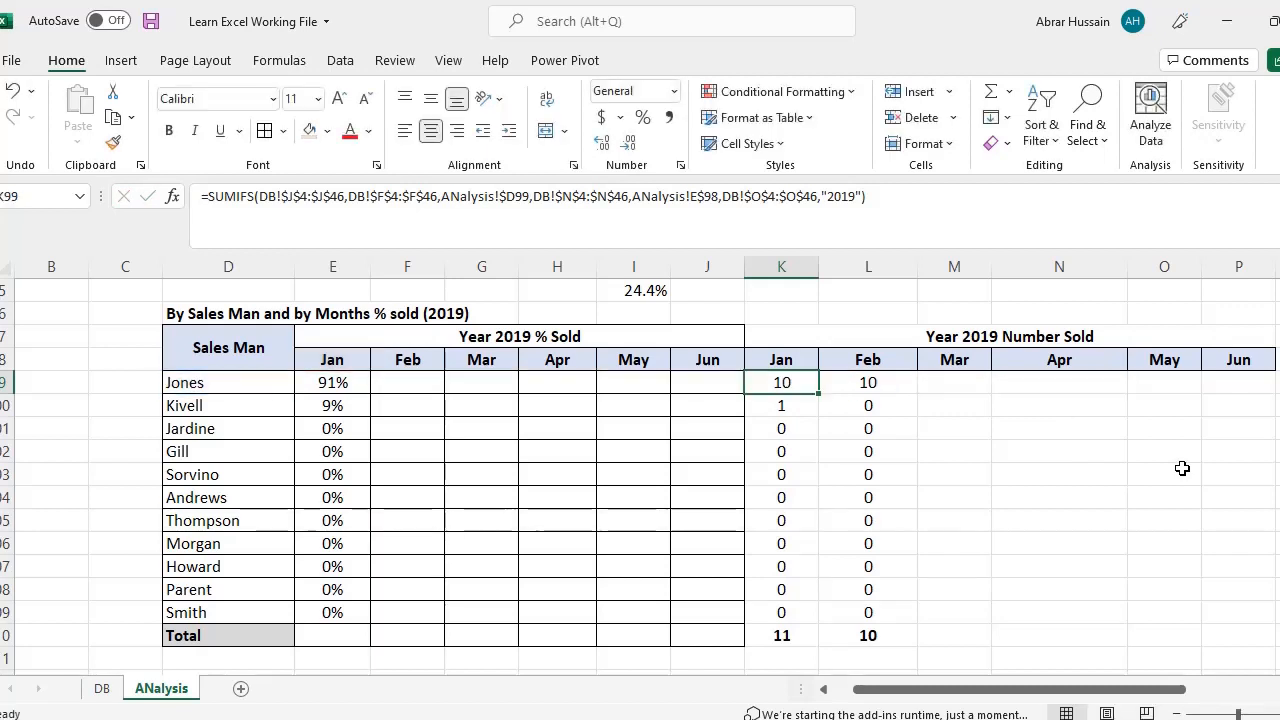
Step: Copy the Jan number-sold column K99:K110, including its total, into the Feb to Jun columns L through P
key(ctrl+shift+Down)
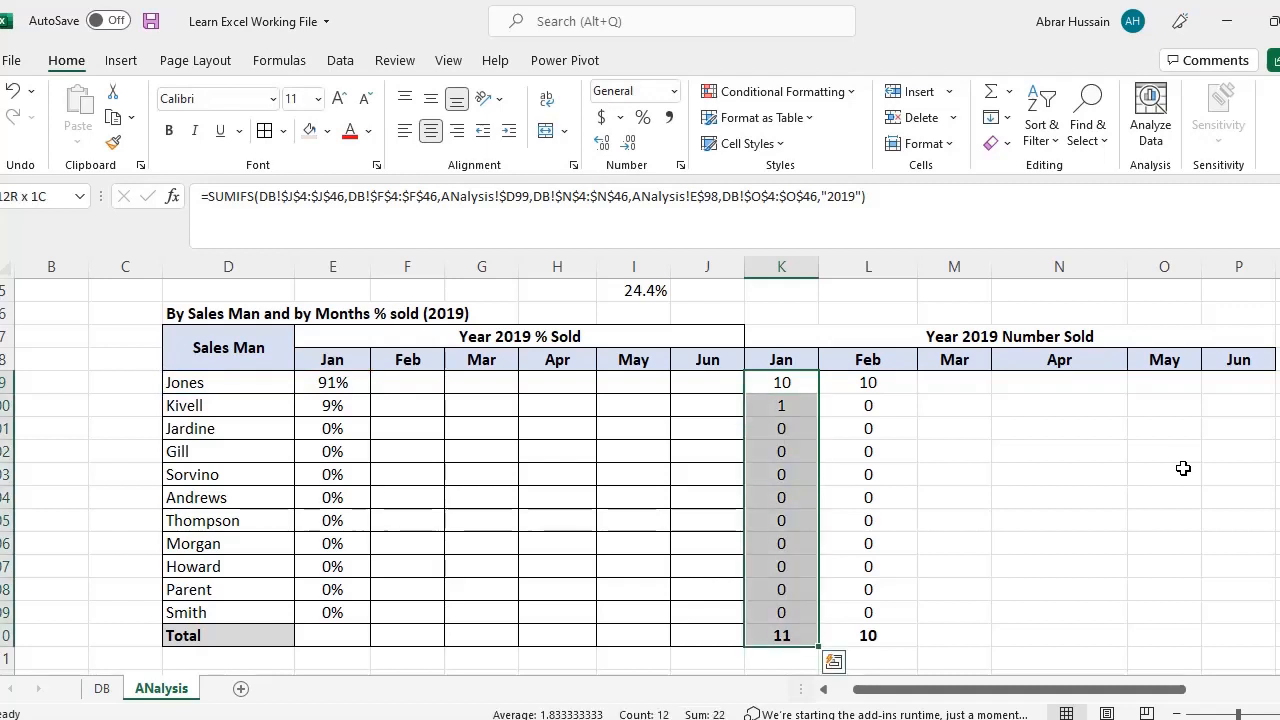
key(ctrl+c)
key(Right)
key(ctrl+v)
key(Right)
key(ctrl+v)
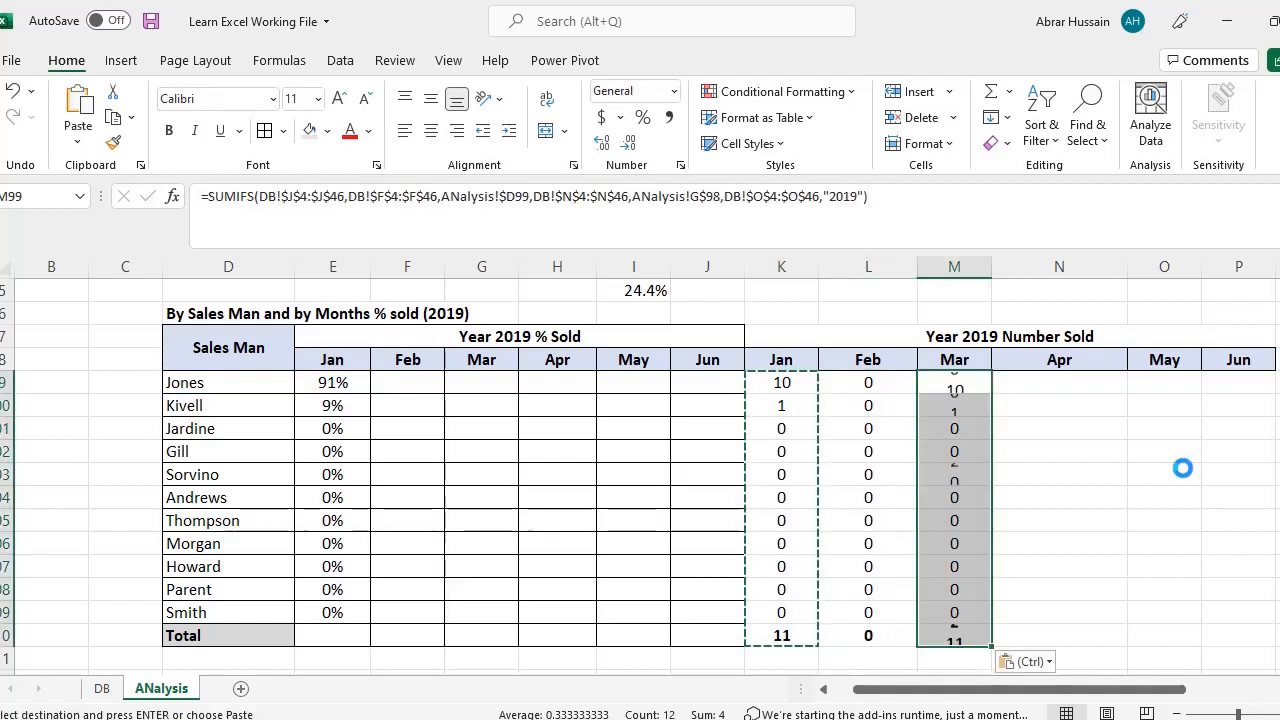
key(Right)
key(ctrl+v)
key(Right)
key(ctrl+v)
key(Right)
key(ctrl+v)
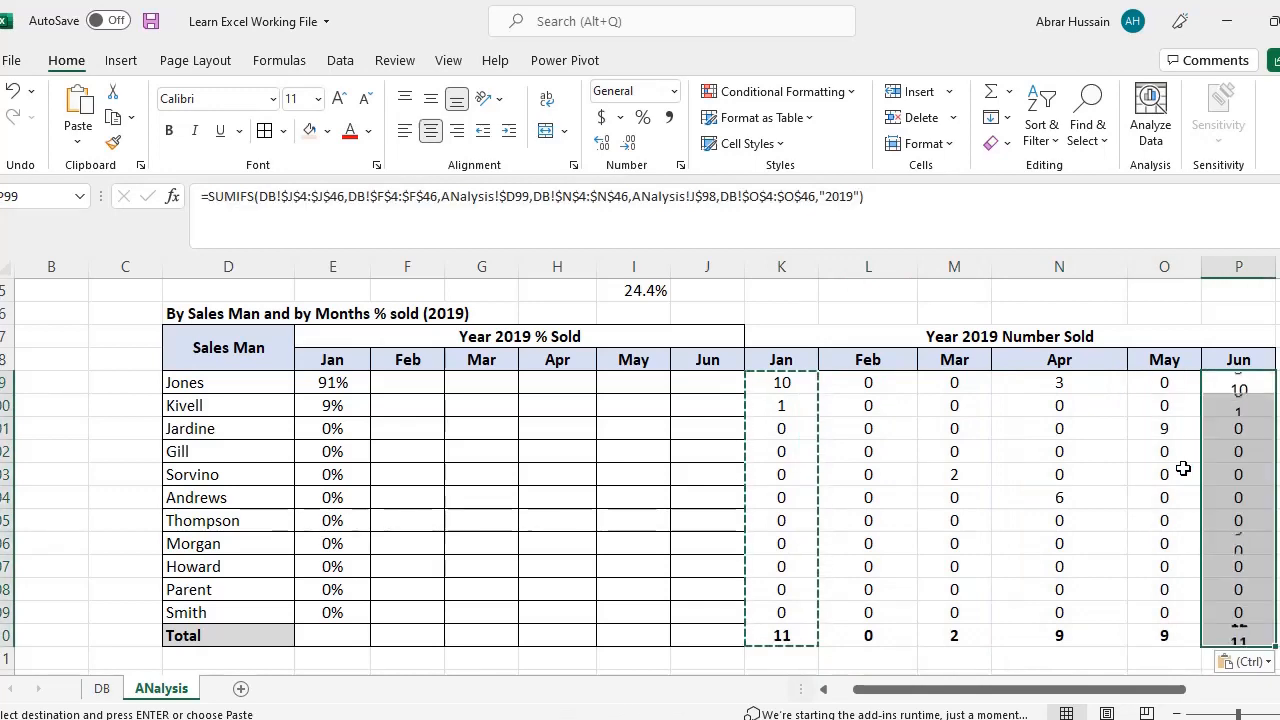
Step: Inspect the salesman and month references in the pasted Feb number-sold formulas
key(Left)
key(Left)
key(Left)
key(F2)
key(Return)
key(F2)
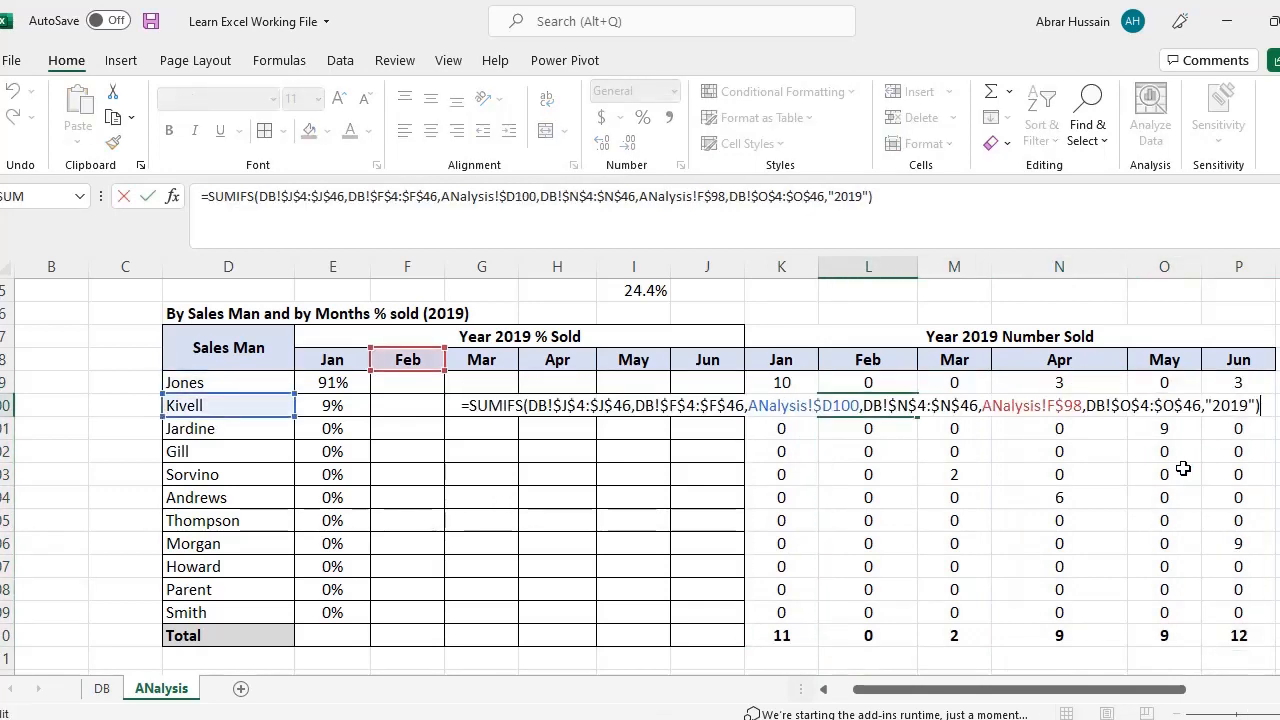
key(Return)
key(F2)
key(Escape)
key(Up)
key(F2)
key(Escape)
Step: Inspect the salesman and month references in the pasted Apr and May formulas in rows 99 and 100
key(Right)
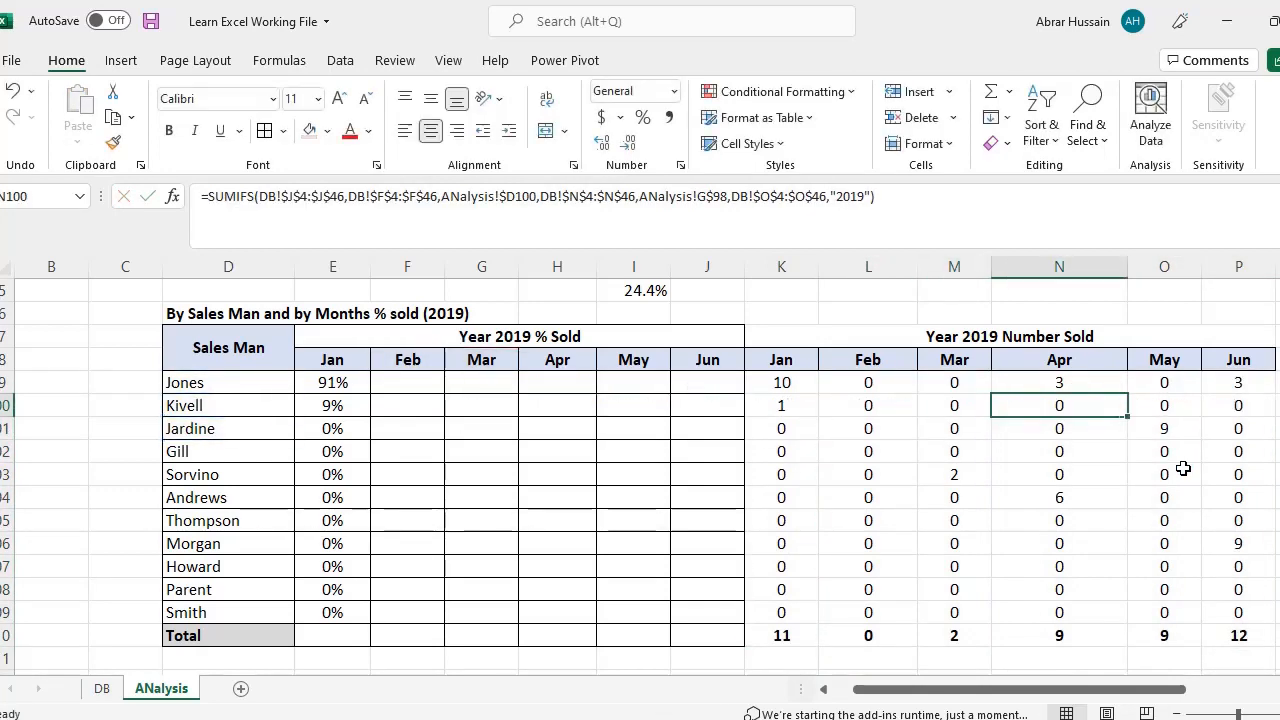
key(Right)
key(F2)
key(Escape)
key(Up)
key(F2)
key(Escape)
key(Left)
key(F2)
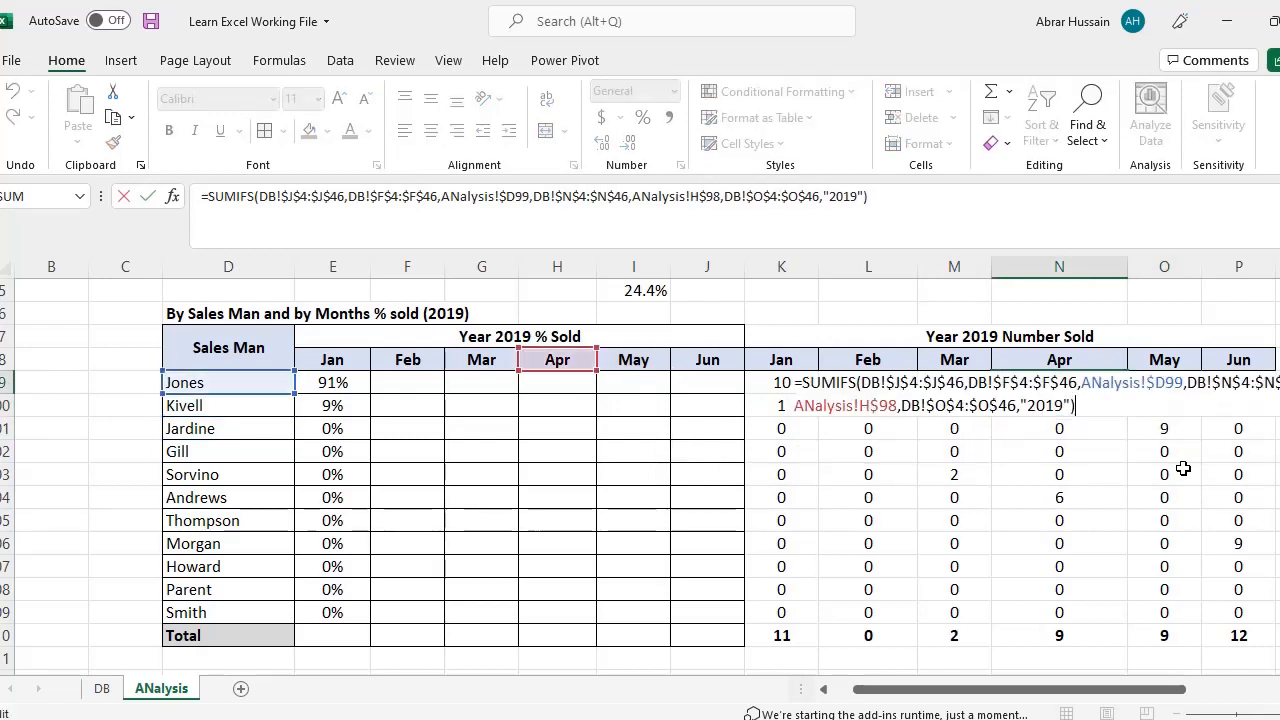
key(Escape)
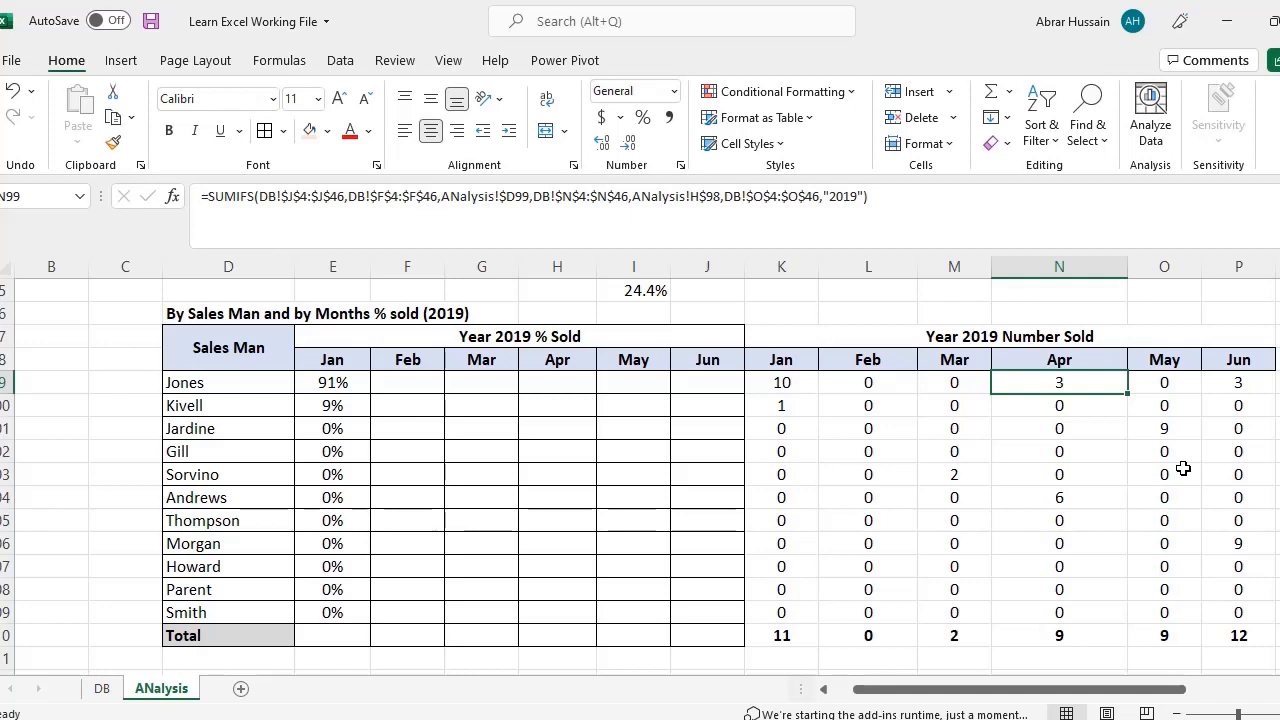
Step: Review the SUM formulas in the Total row of the number-sold table, from Jan to Jun
key(Left)
key(Left)
key(Left)
key(ctrl+Down)
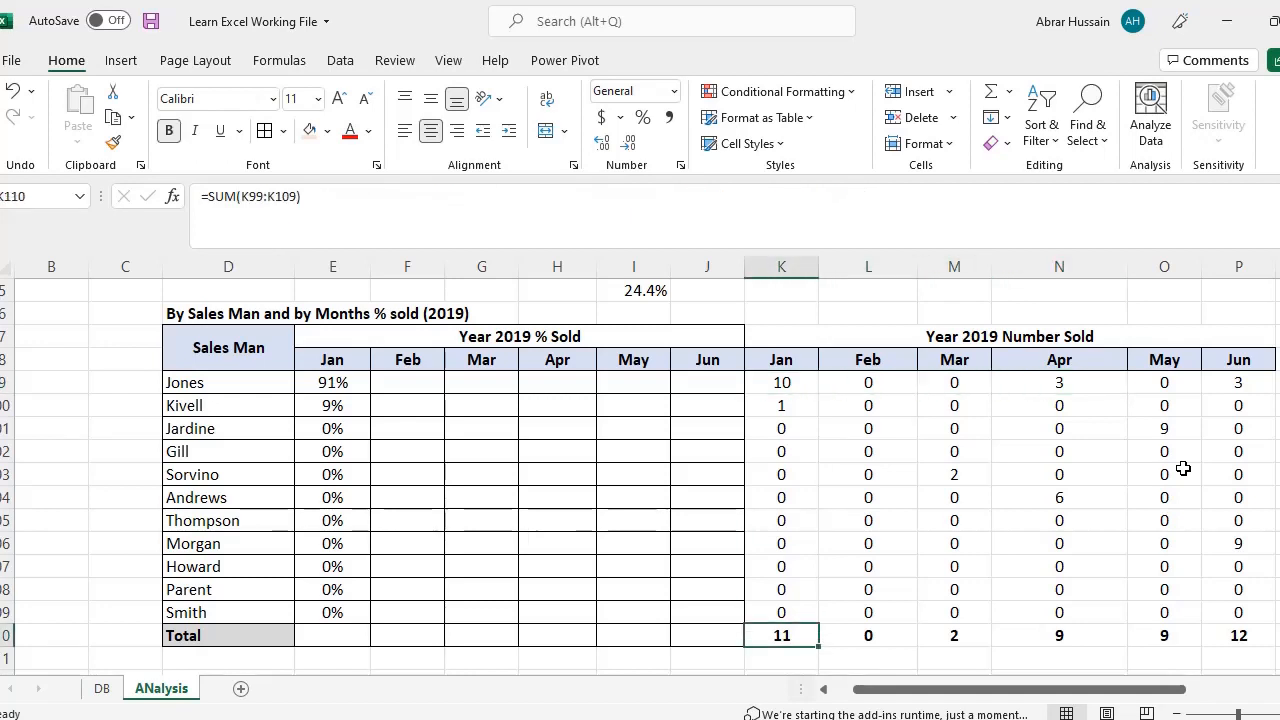
key(Right)
key(Right)
key(Right)
key(Right)
key(Right)
key(F2)
key(Escape)
key(Left)
key(Left)
key(Left)
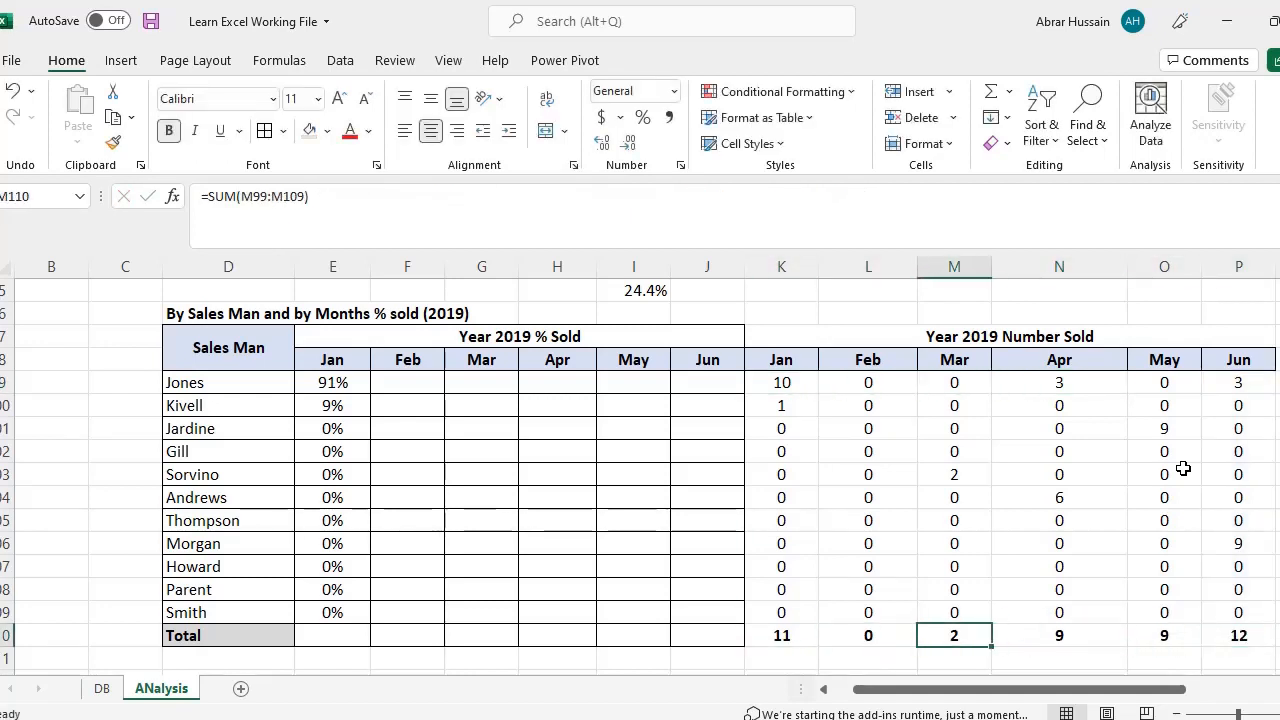
key(Left)
key(Left)
key(Up)
key(Up)
key(Up)
key(Up)
key(Up)
key(Up)
key(Up)
key(Up)
key(Up)
key(Up)
key(Up)
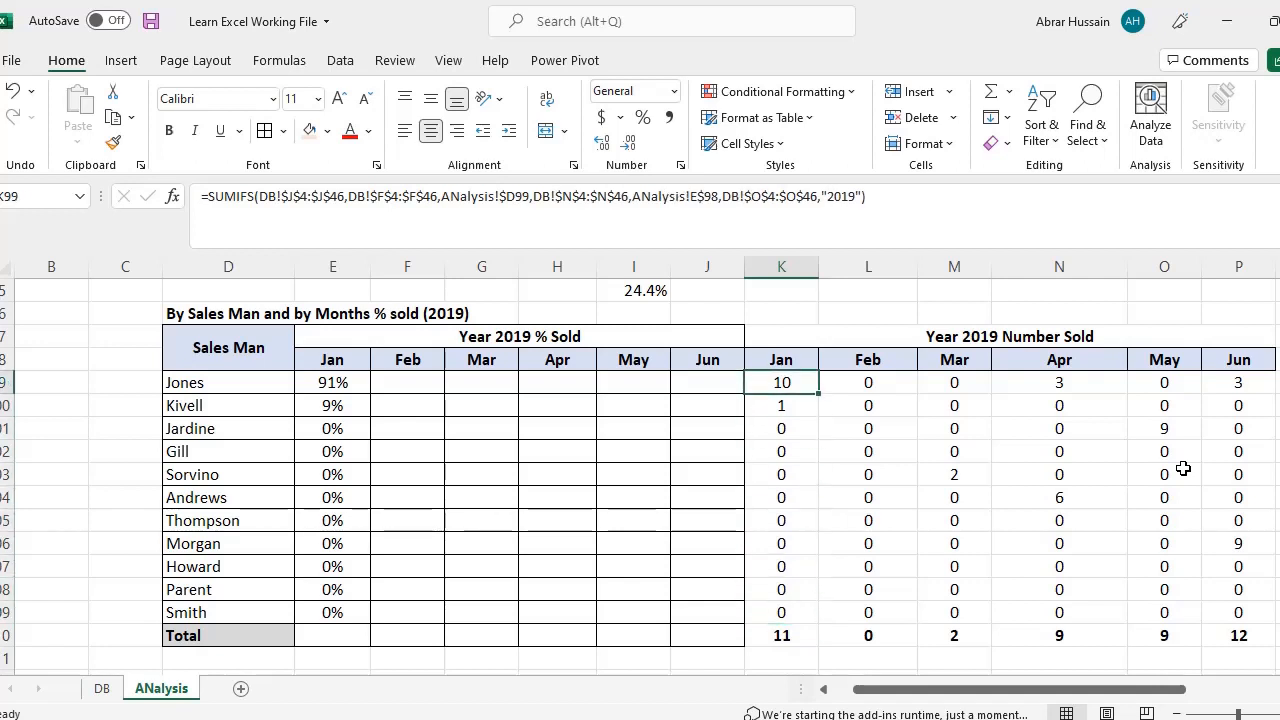
Step: Select the monthly totals K110:P110 under Year 2019 Number Sold
key(ctrl+Down)
key(ctrl+shift+Right)
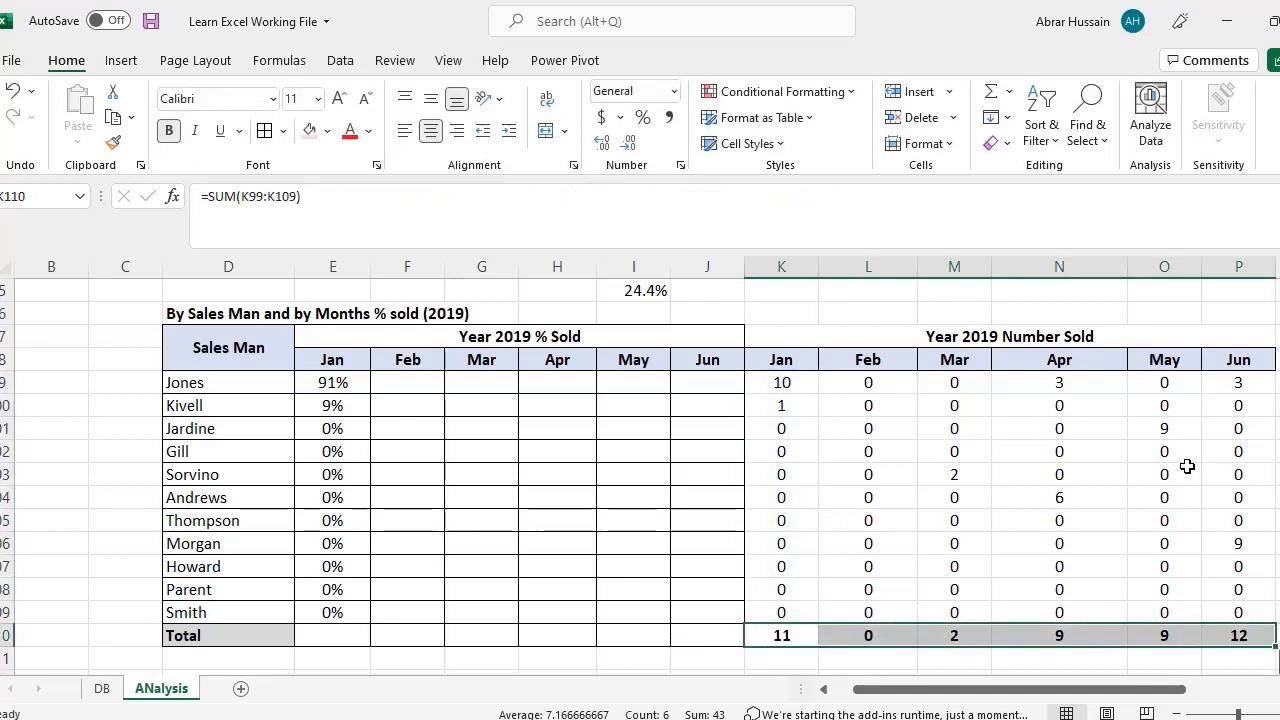
drag(914, 329, 914, 628)
click(776, 635)
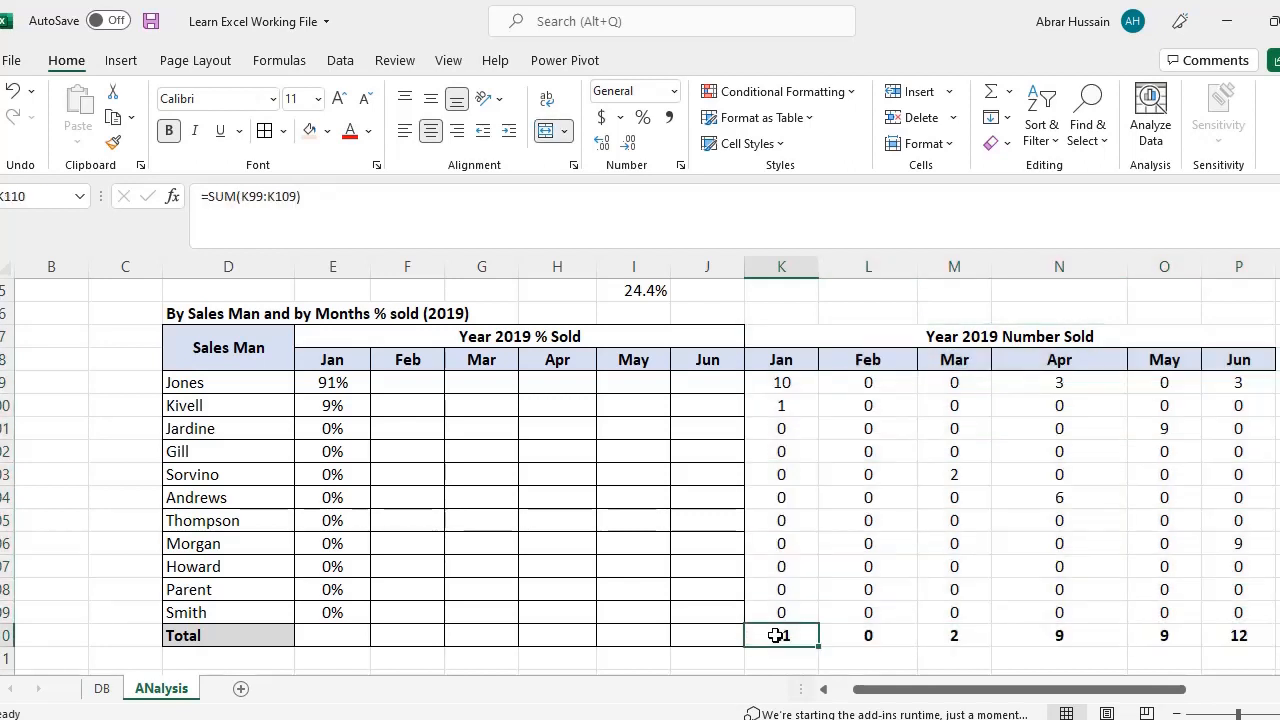
drag(776, 635, 1239, 642)
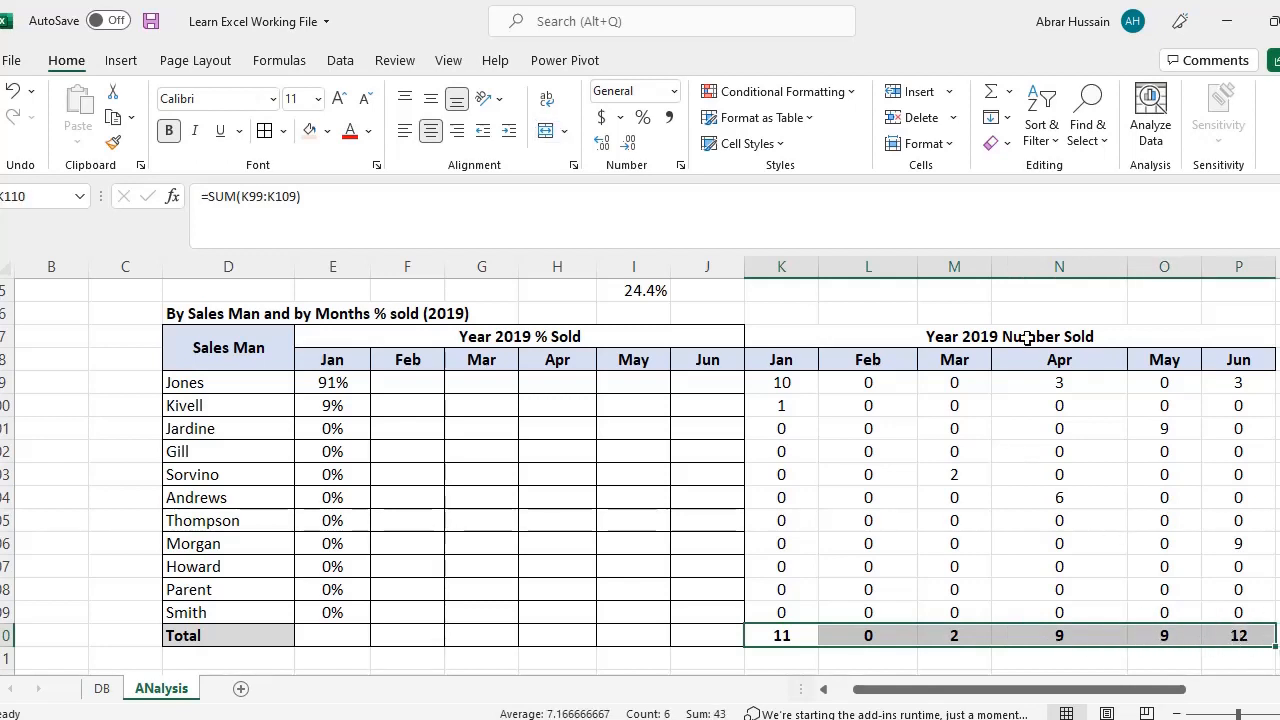
Step: Inspect the numerator and divisor references in the Jan % sold formula in E99
click(1063, 333)
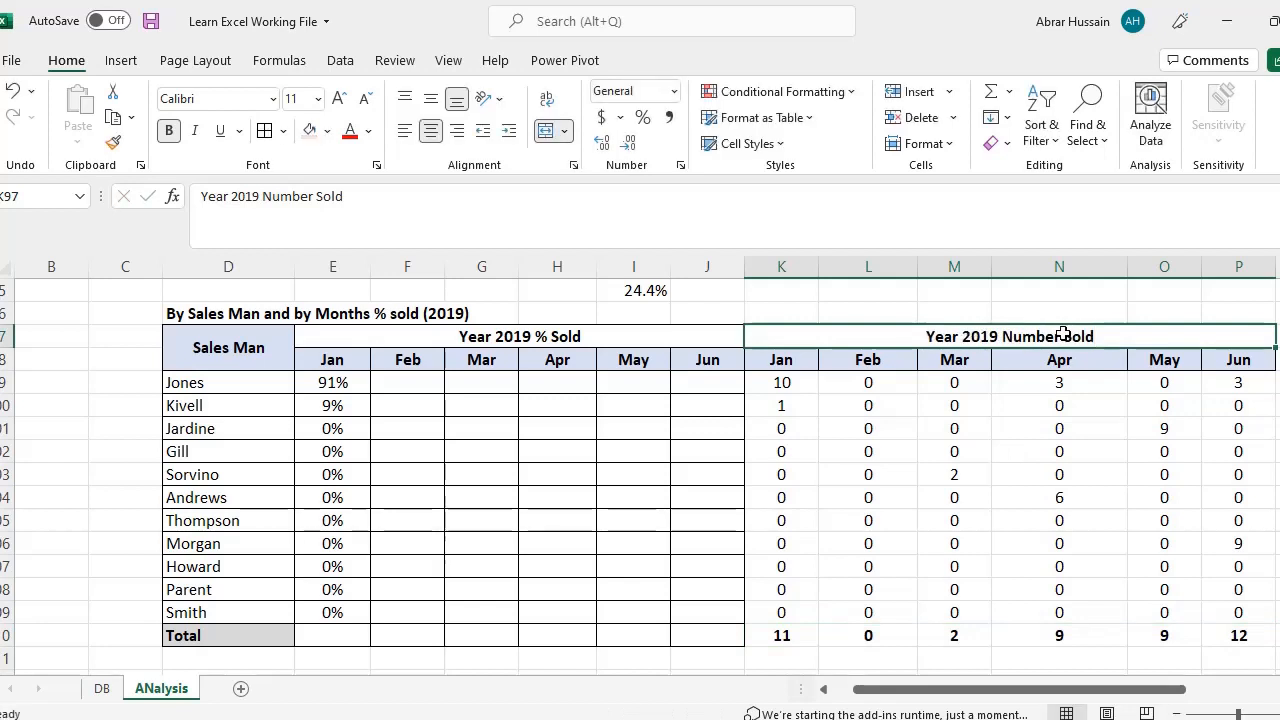
click(313, 383)
key(F2)
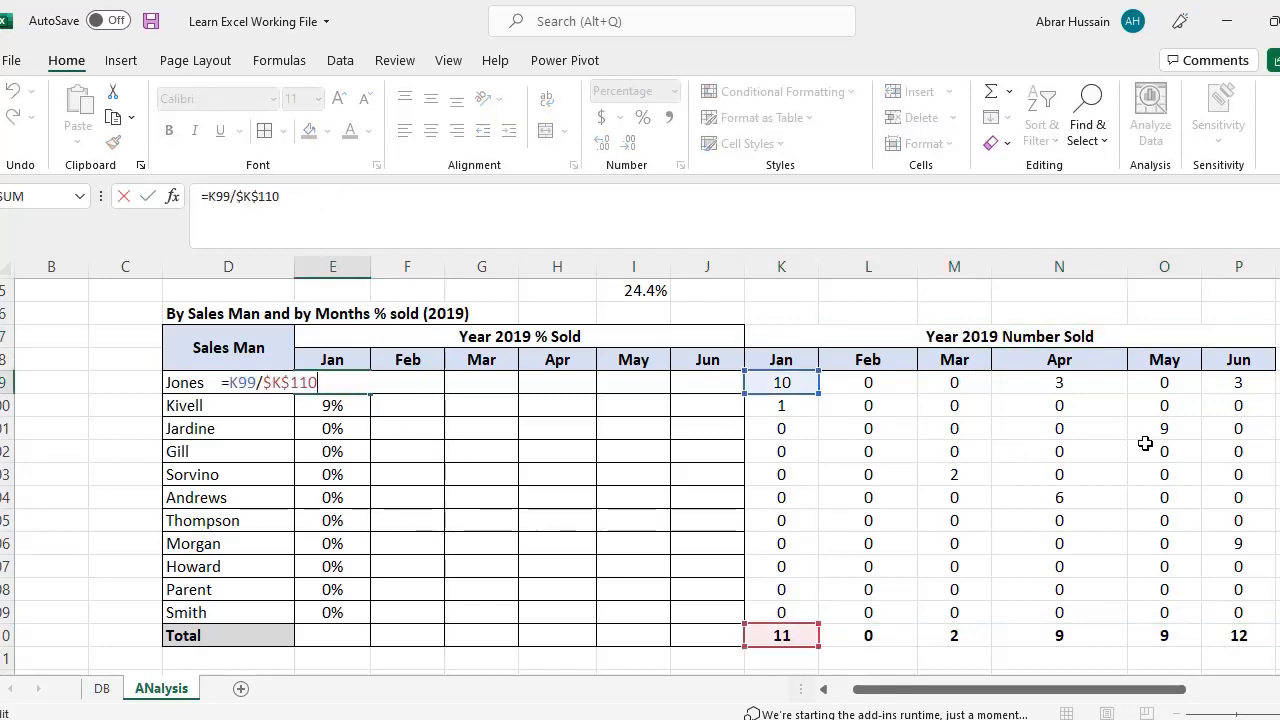
key(Escape)
key(F2)
key(Escape)
Step: Copy the E99 formula to the Feb cell F99 and repoint its divisor to the Feb total, $L$110
key(ctrl+c)
key(Right)
key(ctrl+v)
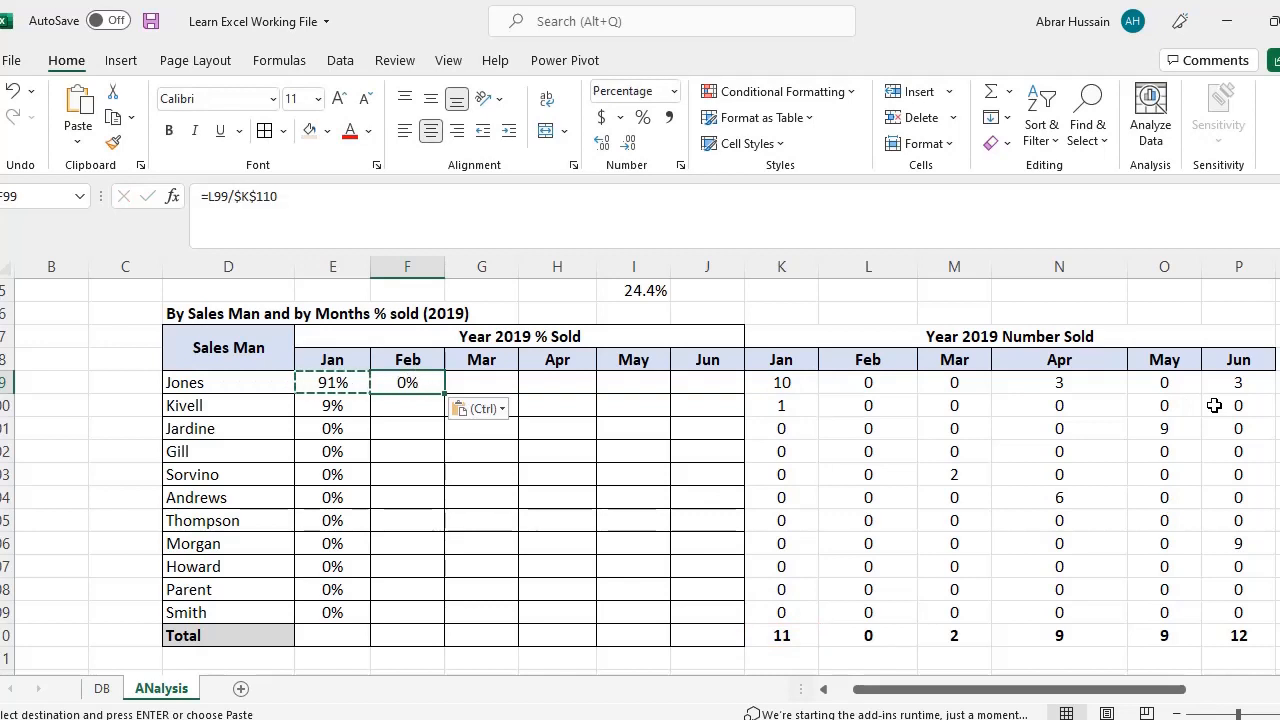
key(F2)
drag(791, 622, 846, 640)
key(ctrl+Return)
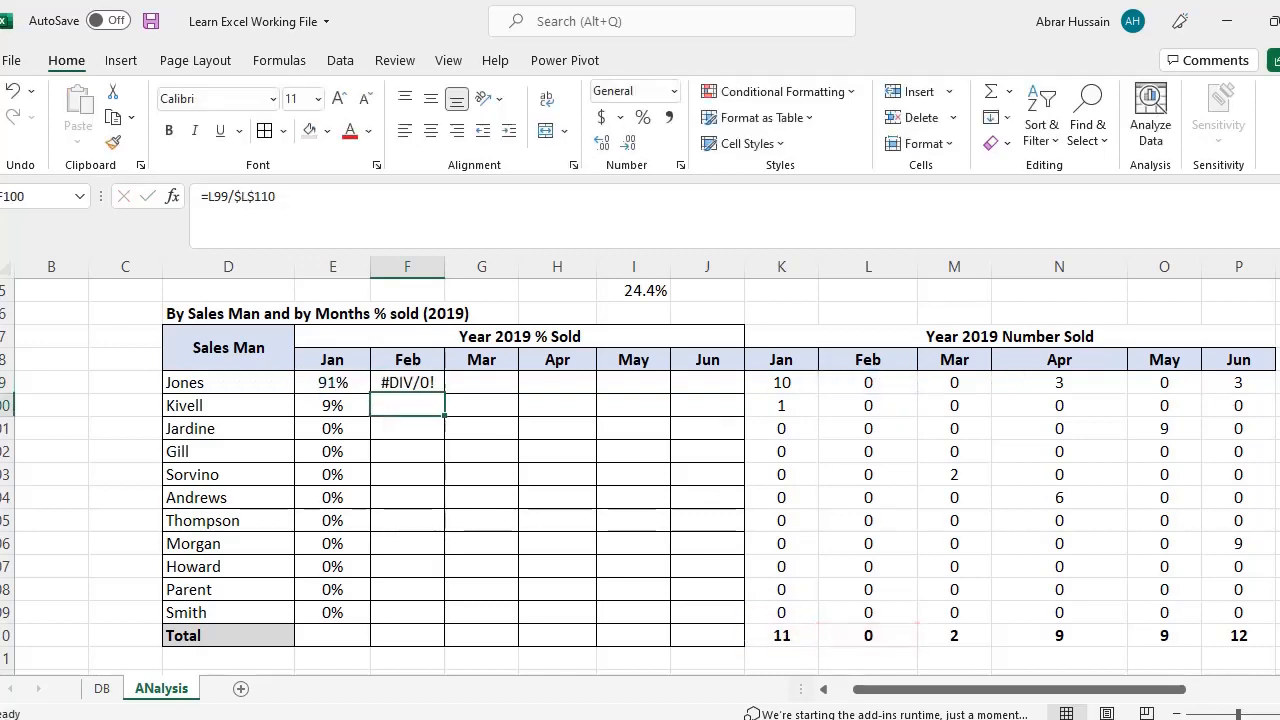
Step: Copy the Feb formula to the Mar cell G99 and set it to =M99/$M110
key(ctrl+c)
key(Right)
key(ctrl+v)
key(F2)
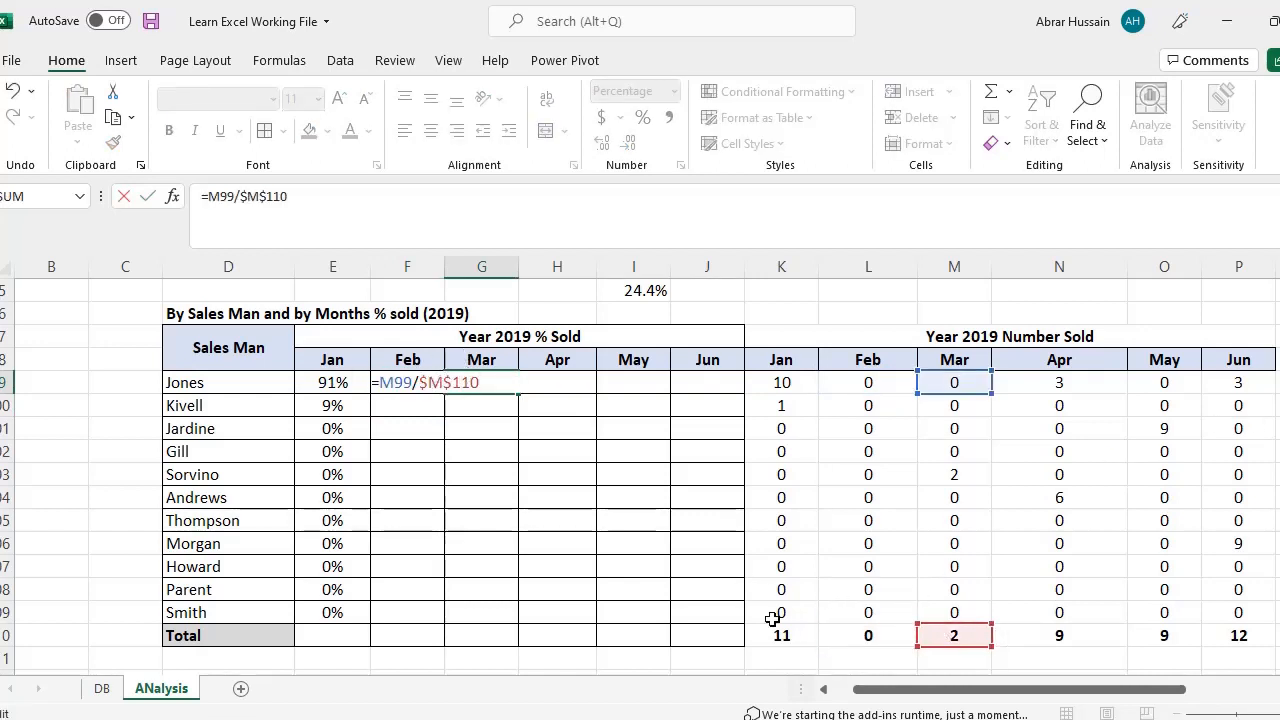
key(F4)
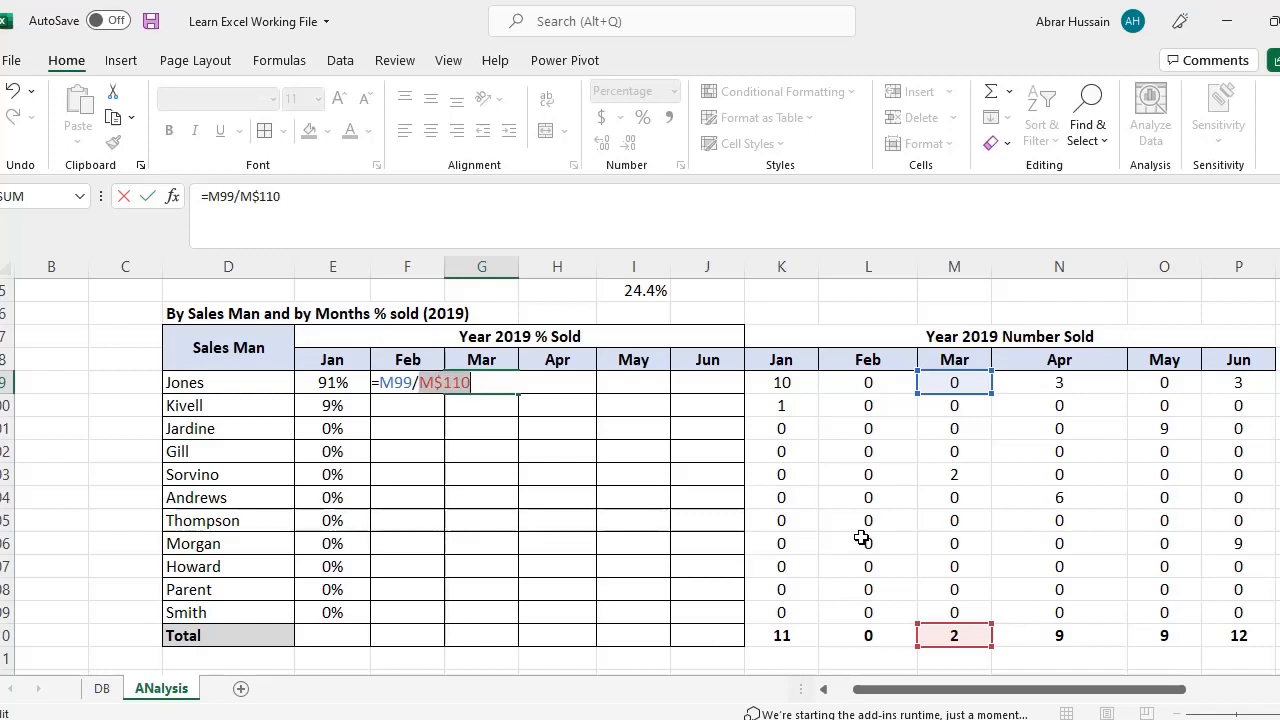
key(F4)
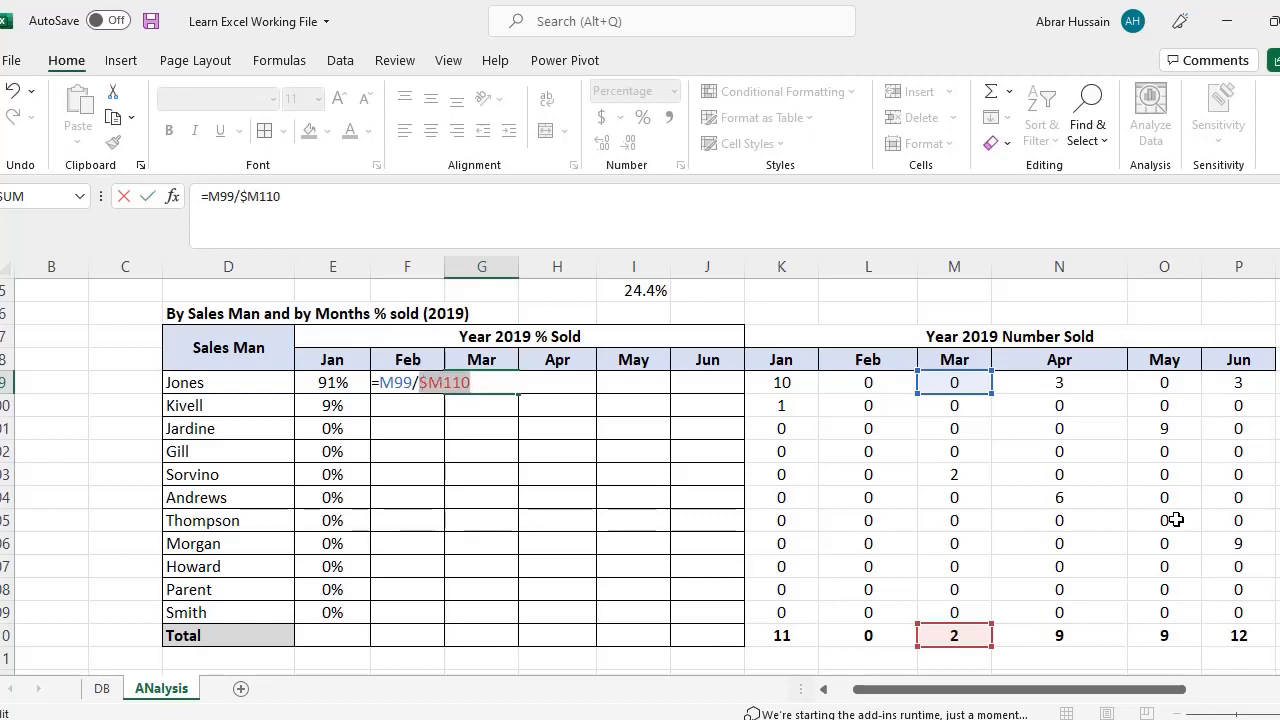
key(Return)
Step: Copy the Mar % sold formula from G99 into the Apr cell H99 and check its divisor reference
key(Up)
key(ctrl+c)
key(Right)
key(ctrl+v)
key(Escape)
key(F2)
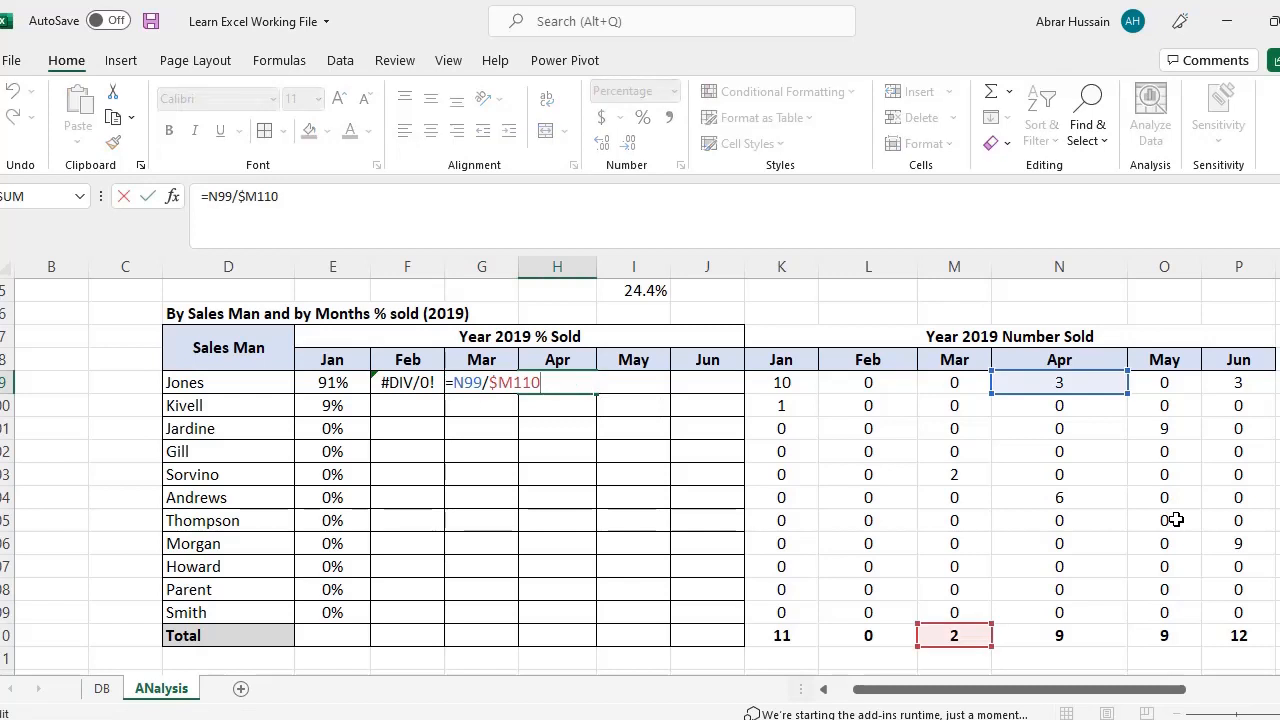
key(Escape)
Step: Lock only the row of the divisor in G99 so the Mar formula reads =M99/M$110
key(Left)
key(F2)
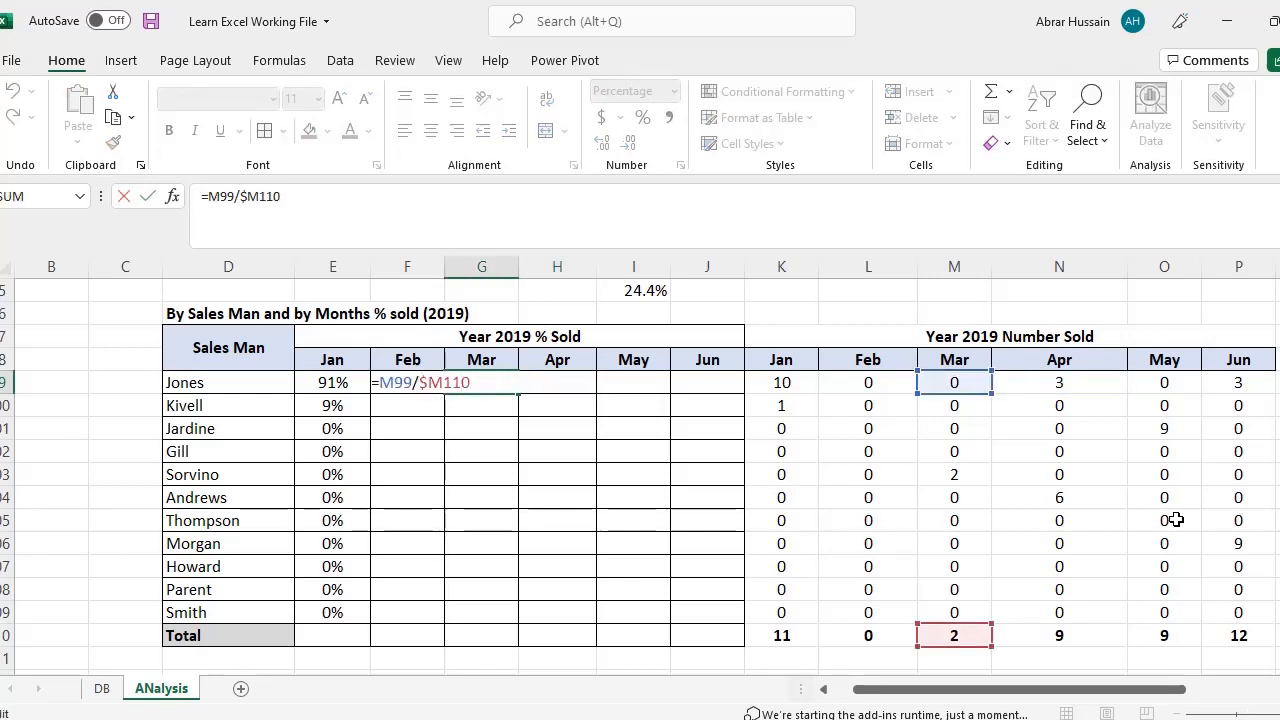
key(F4)
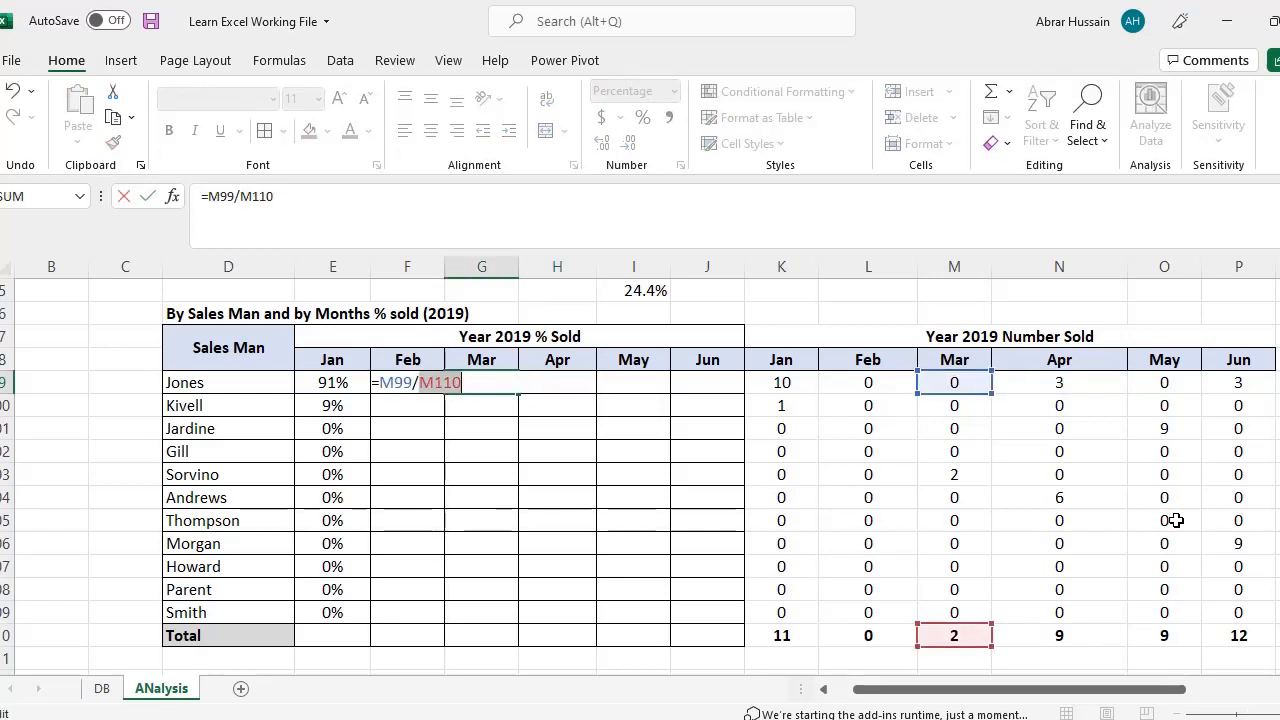
key(F4)
key(F4)
key(ctrl+Return)
Step: Copy the row-locked Mar formula into the Apr cell H99 and compare the references of both formulas
key(ctrl+c)
key(Right)
key(ctrl+v)
key(F2)
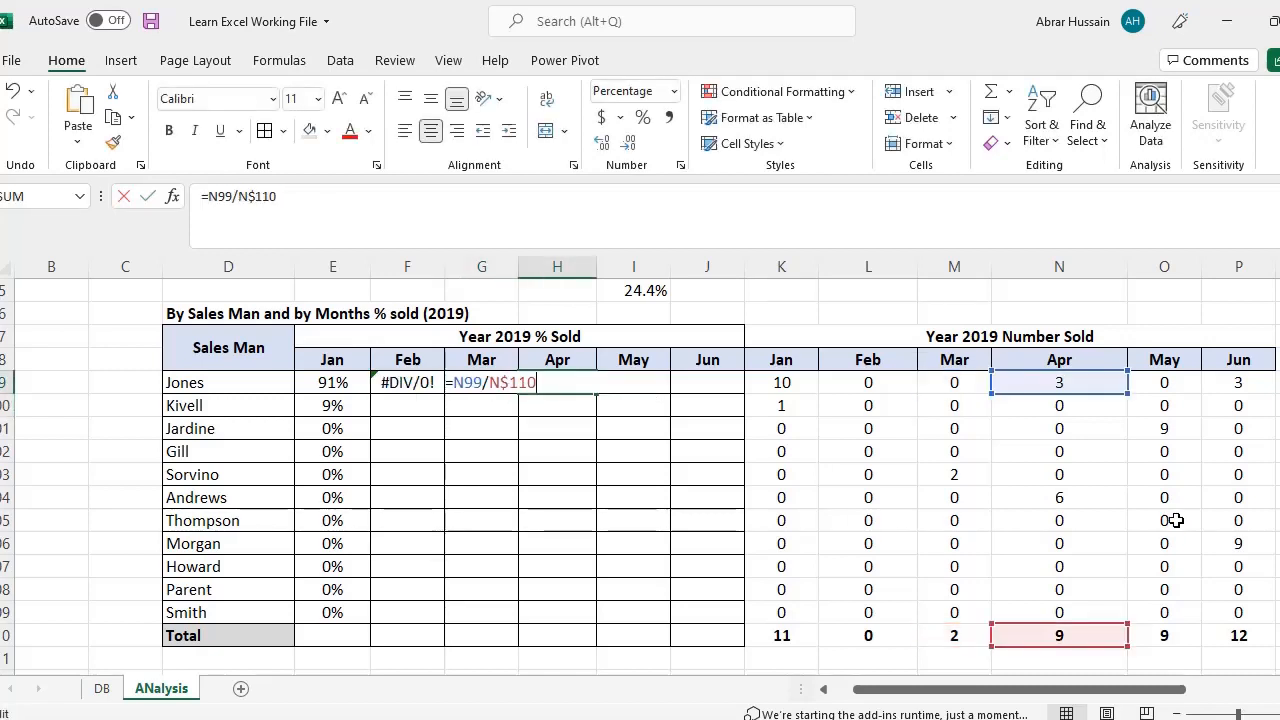
key(Escape)
key(Left)
key(F2)
key(Escape)
key(Right)
key(F2)
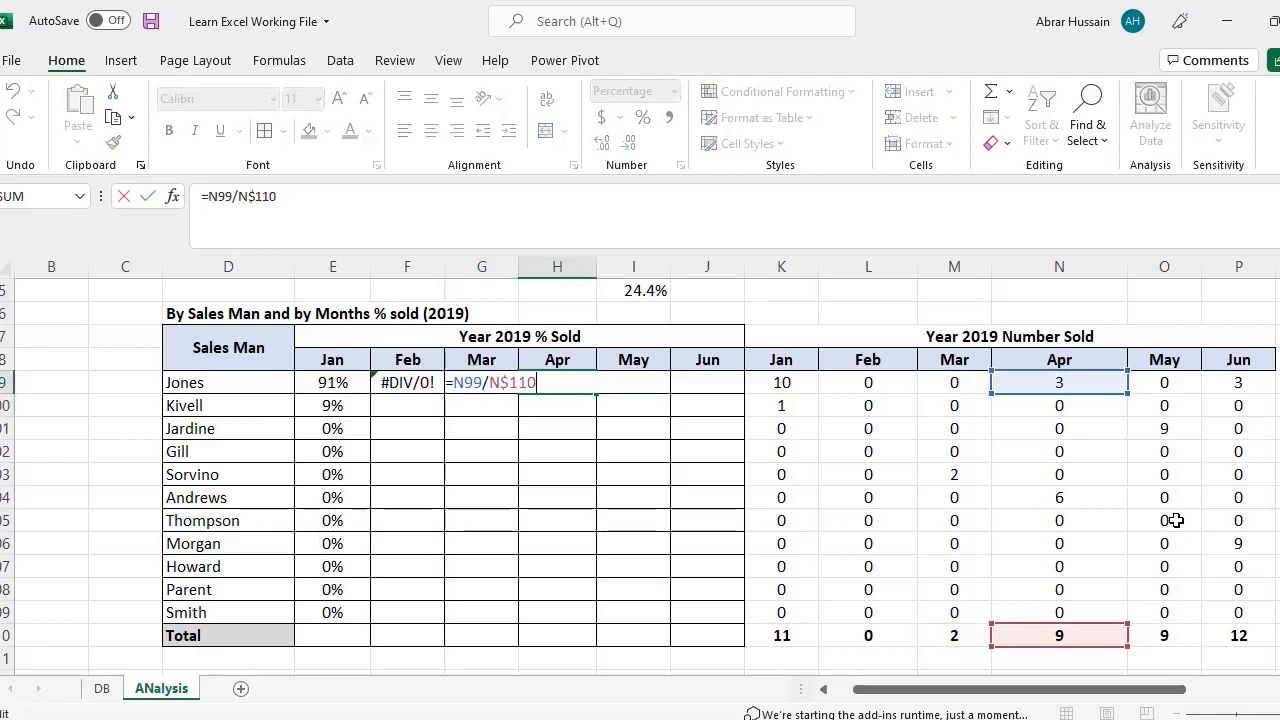
Step: Copy the Apr % sold formula across to the May and Jun cells, I99 and J99, checking its references
key(ctrl+Return)
key(ctrl+c)
key(Right)
key(ctrl+v)
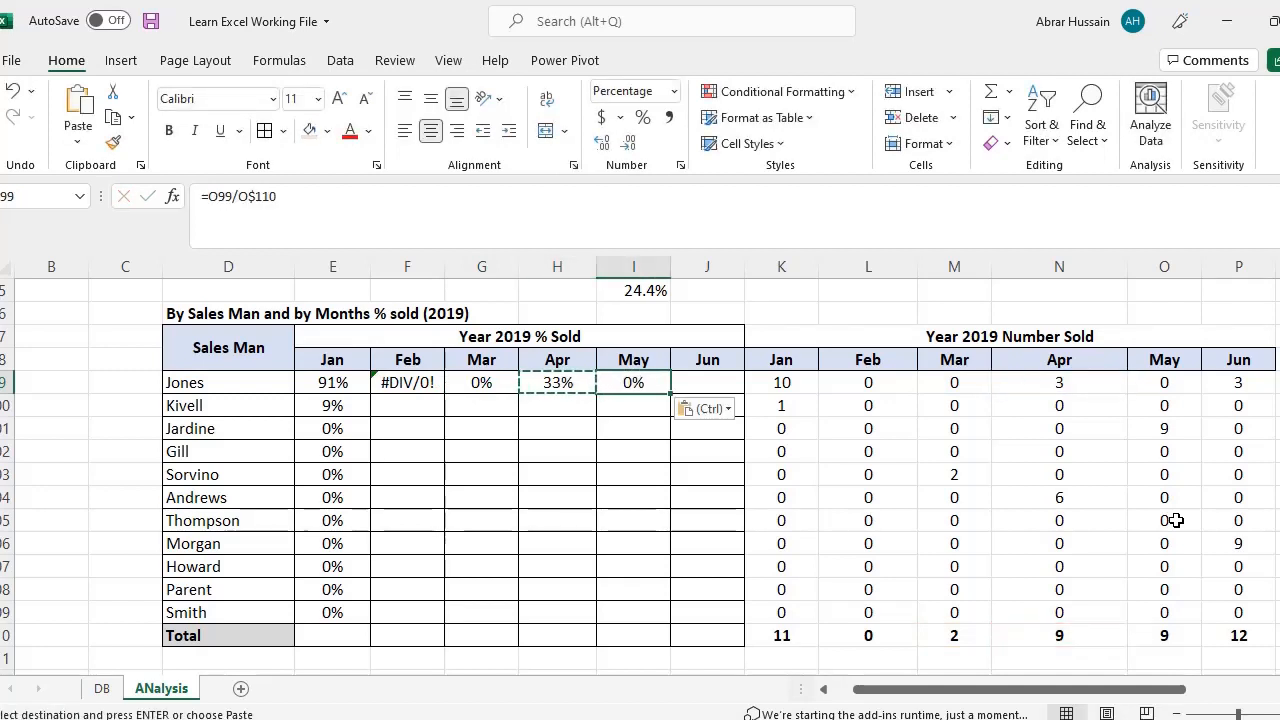
key(F2)
key(Escape)
key(ctrl+c)
key(Right)
key(ctrl+v)
key(F2)
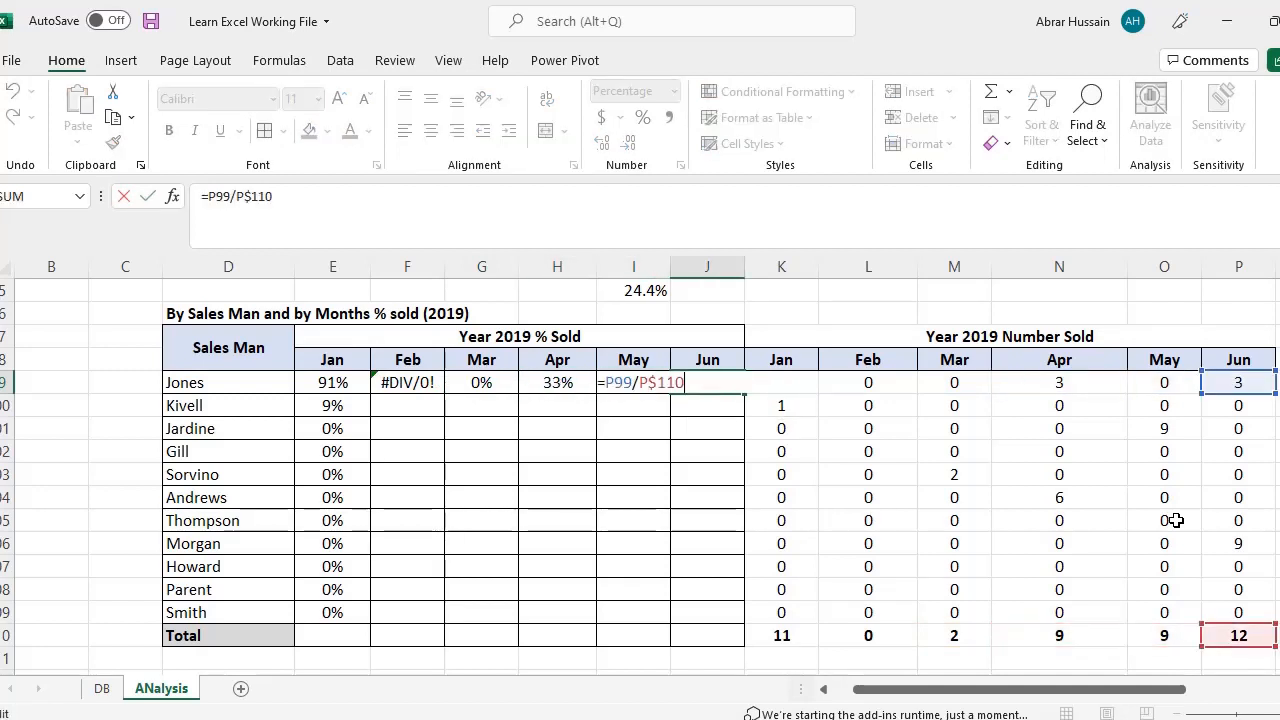
key(Escape)
Step: Inspect the Feb % sold formula in F99 and the Feb number-sold cells it divides
key(Left)
key(Left)
key(Left)
key(Left)
key(Left)
key(F2)
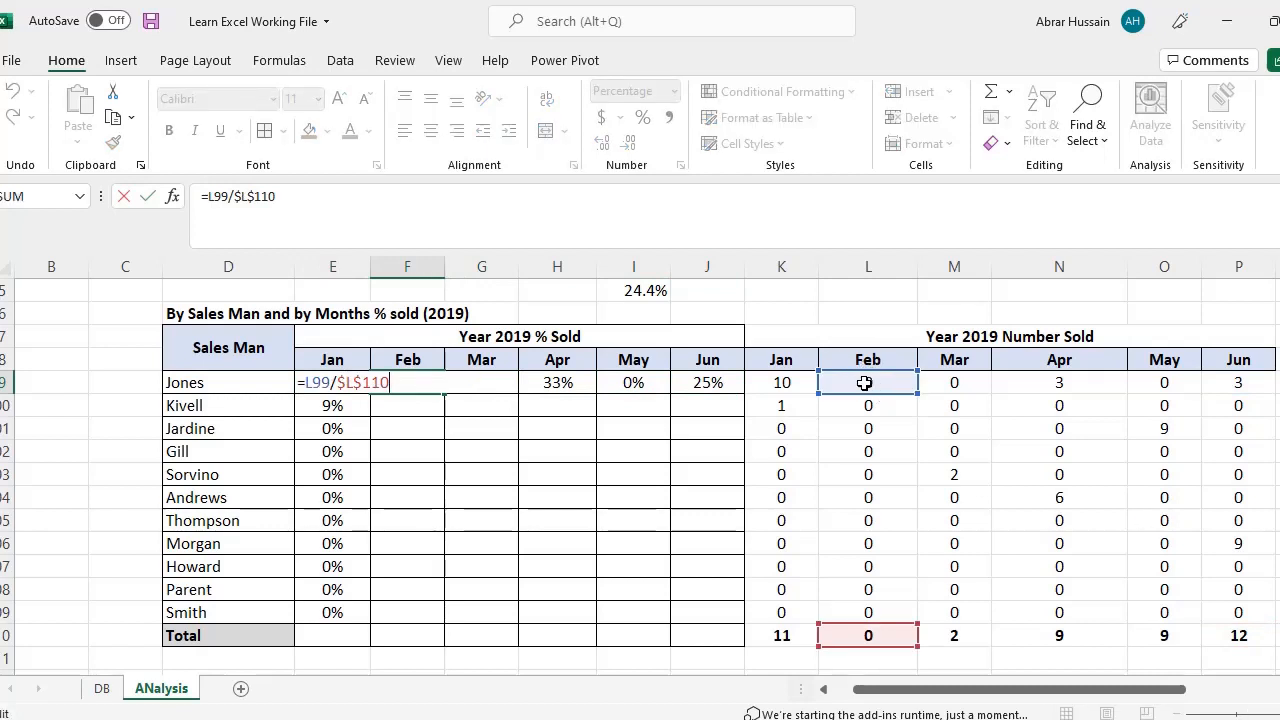
scroll(869, 563, down, 1)
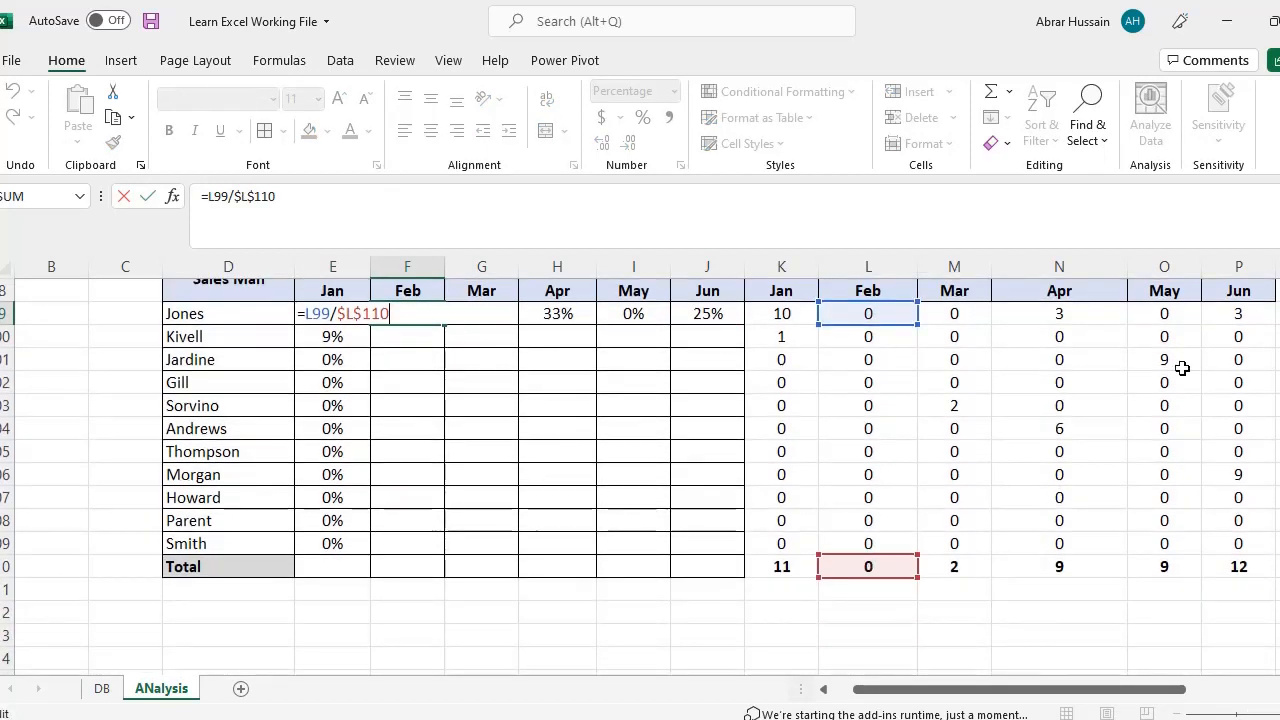
scroll(830, 530, up, 1)
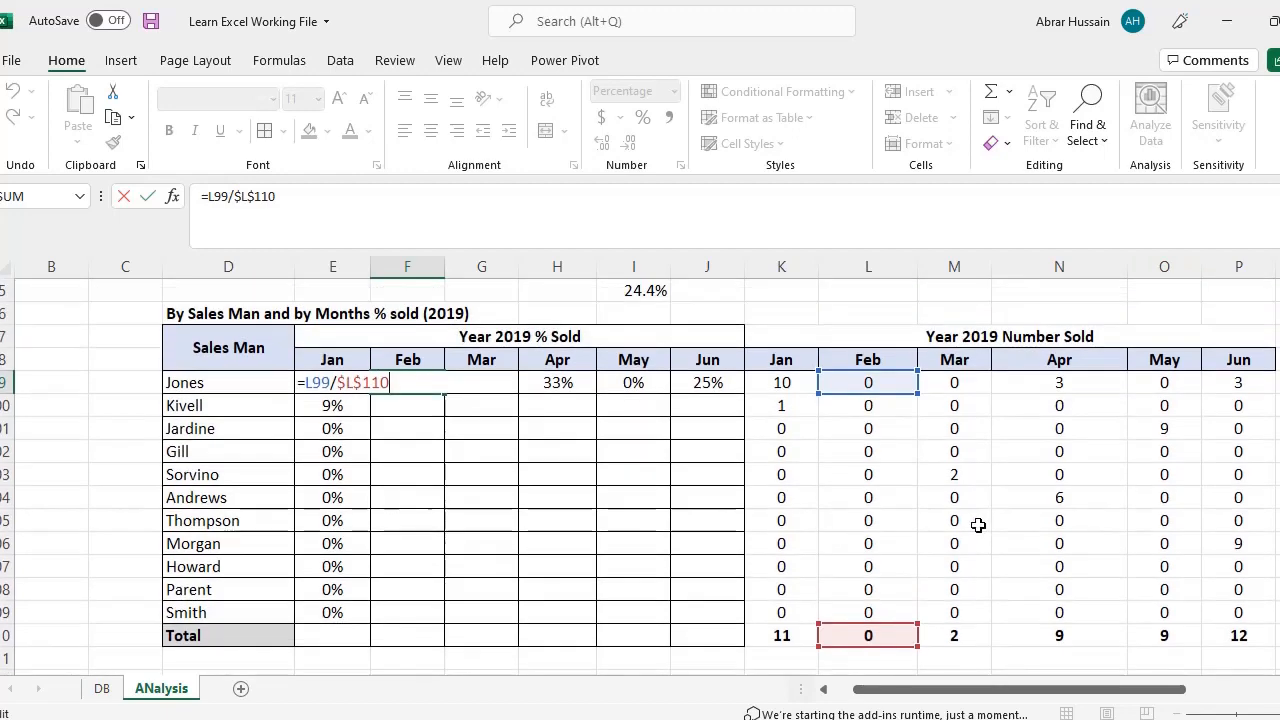
Step: Wrap the Jan % sold formula in E99 with an error fallback of zero: =IFERROR((K99/$K$110),0)
key(Escape)
key(Left)
key(F2)
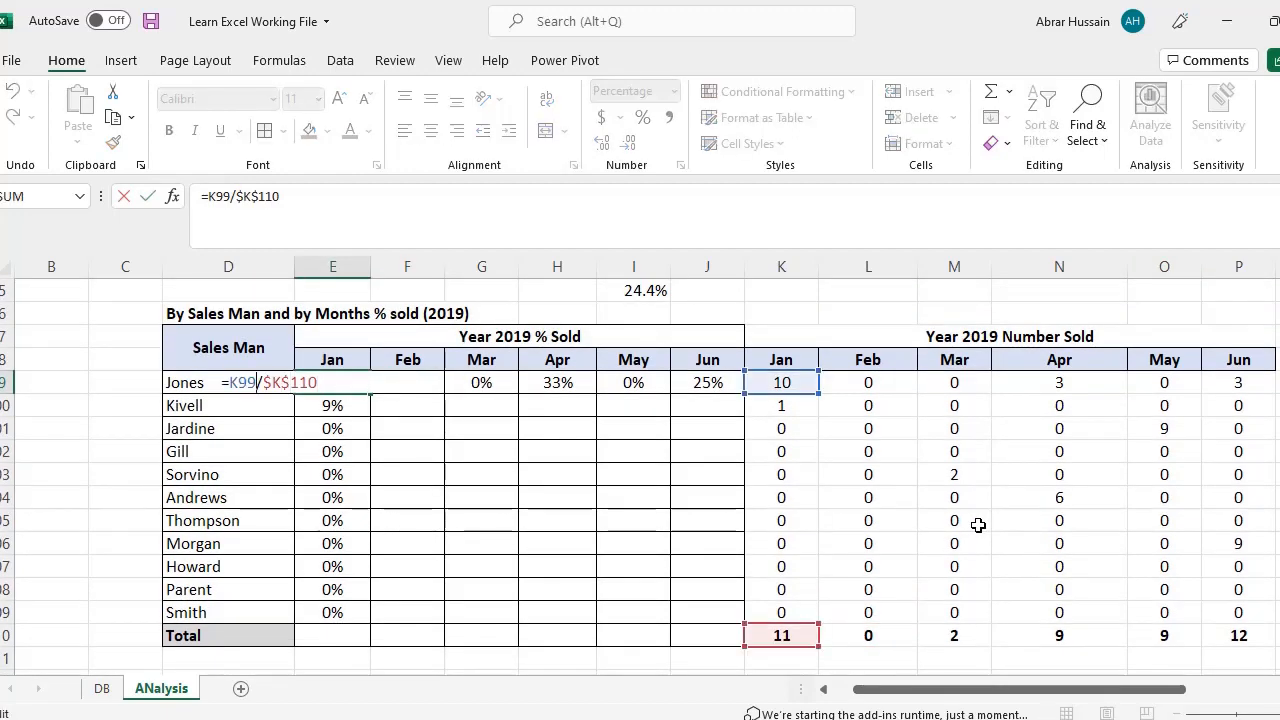
key(Home)
key(Right)
text(IFERROR)
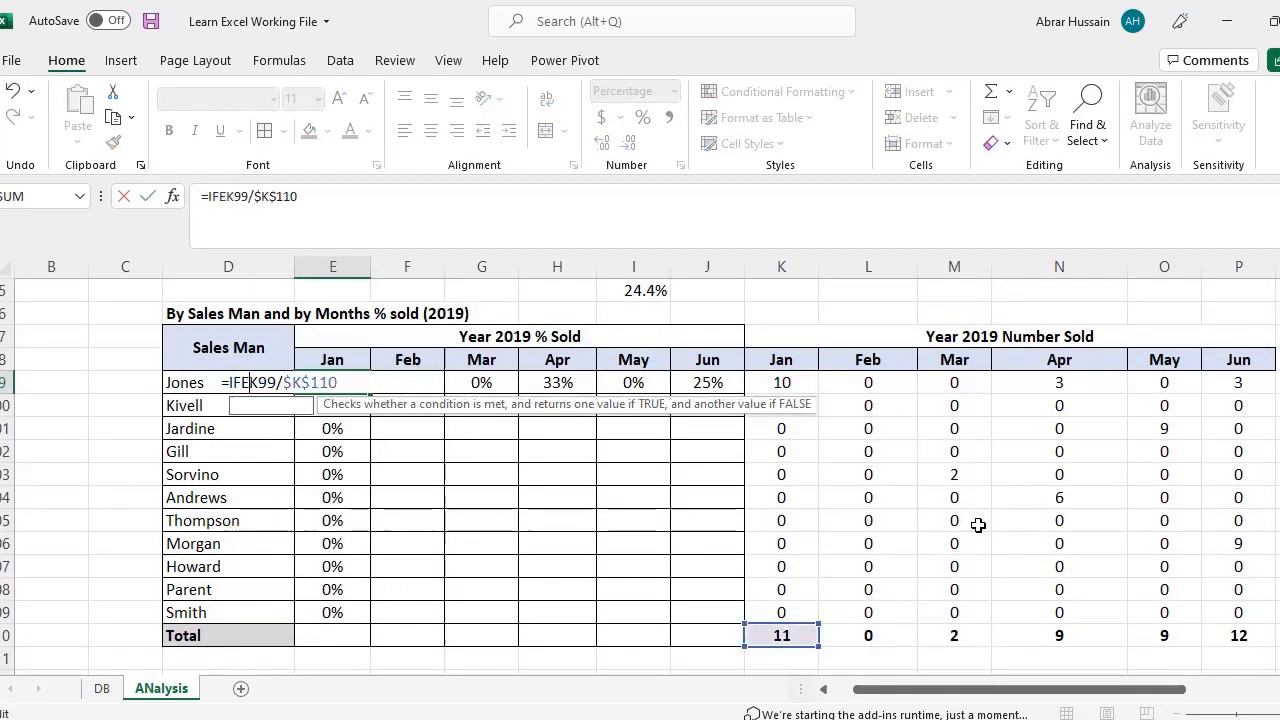
text(()
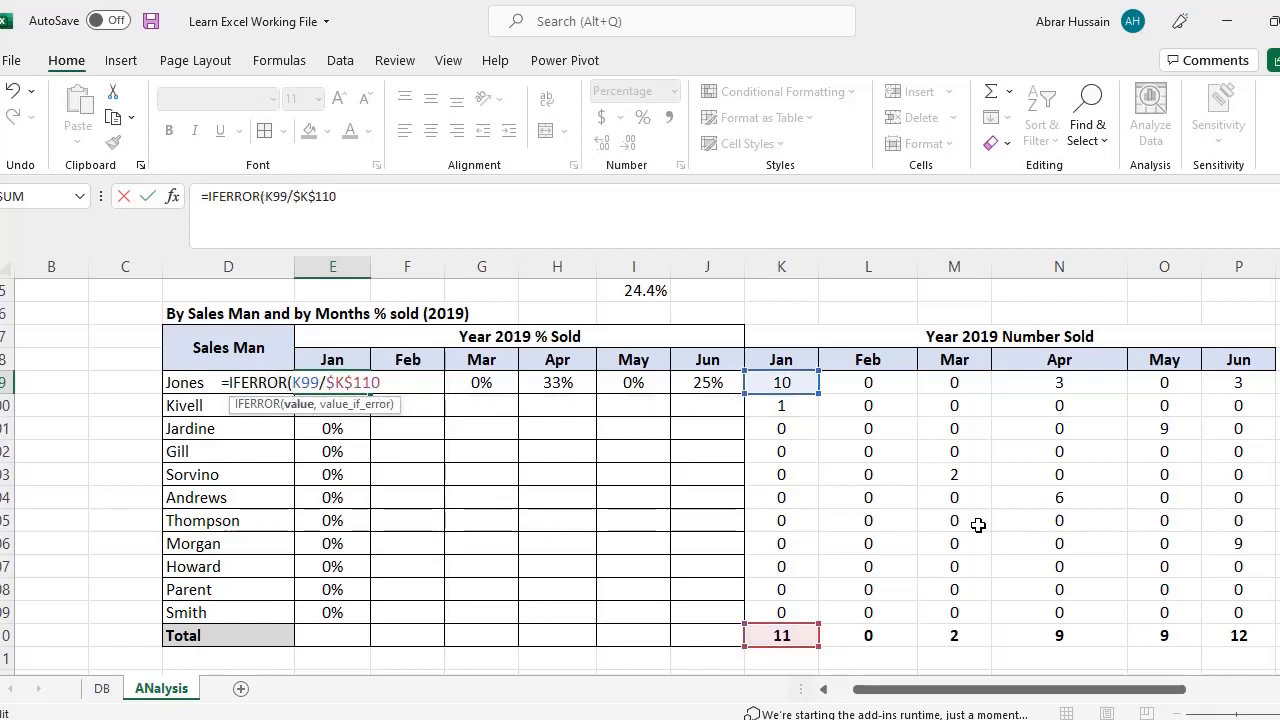
text((K99/$K$110)
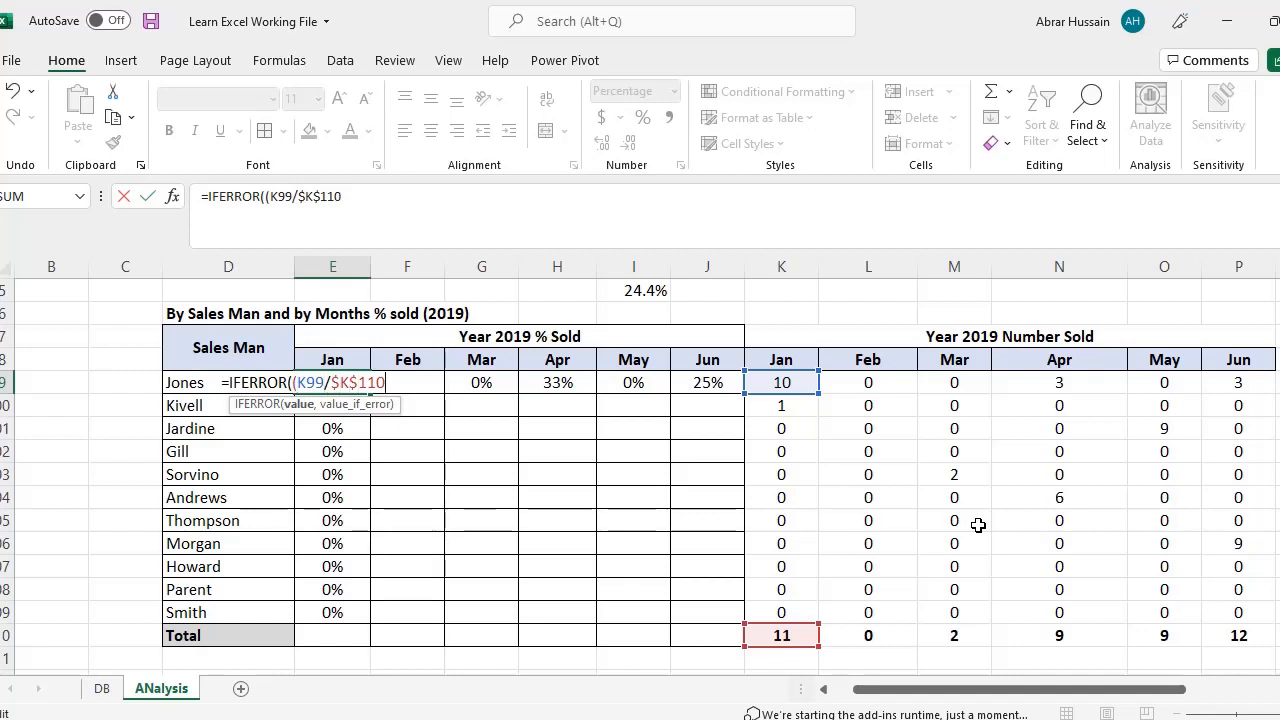
text(),)
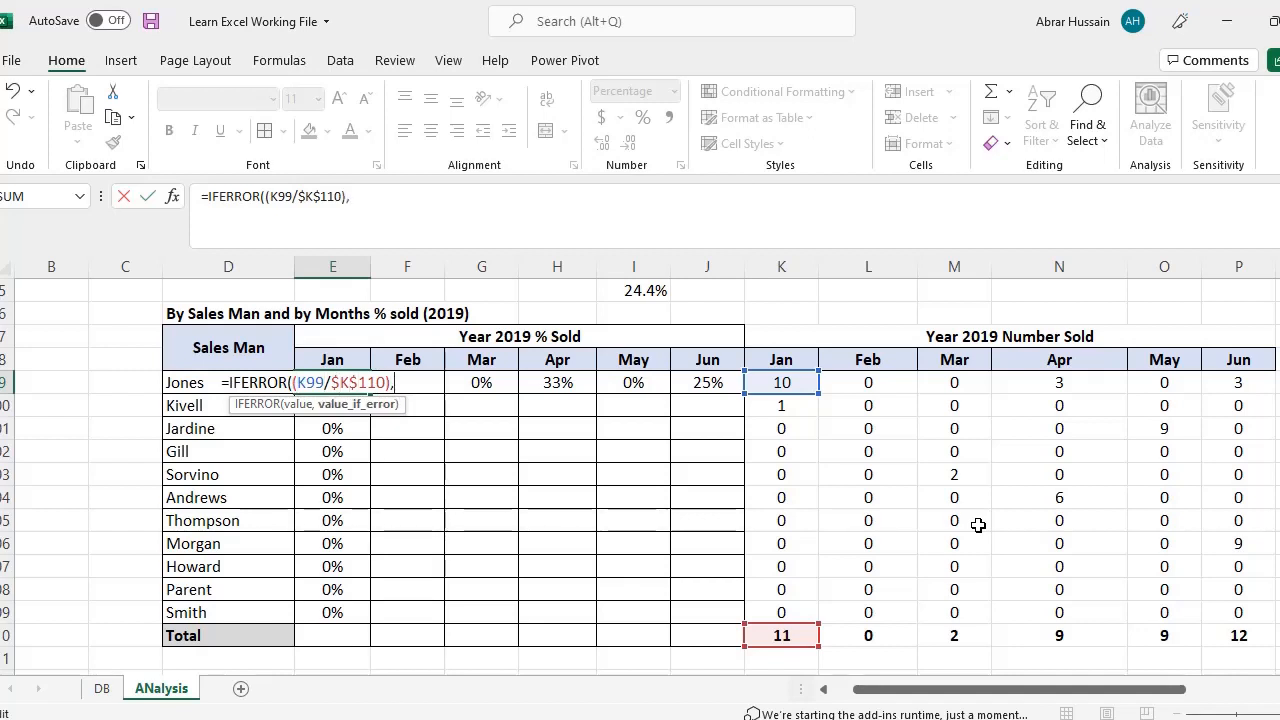
text(0))
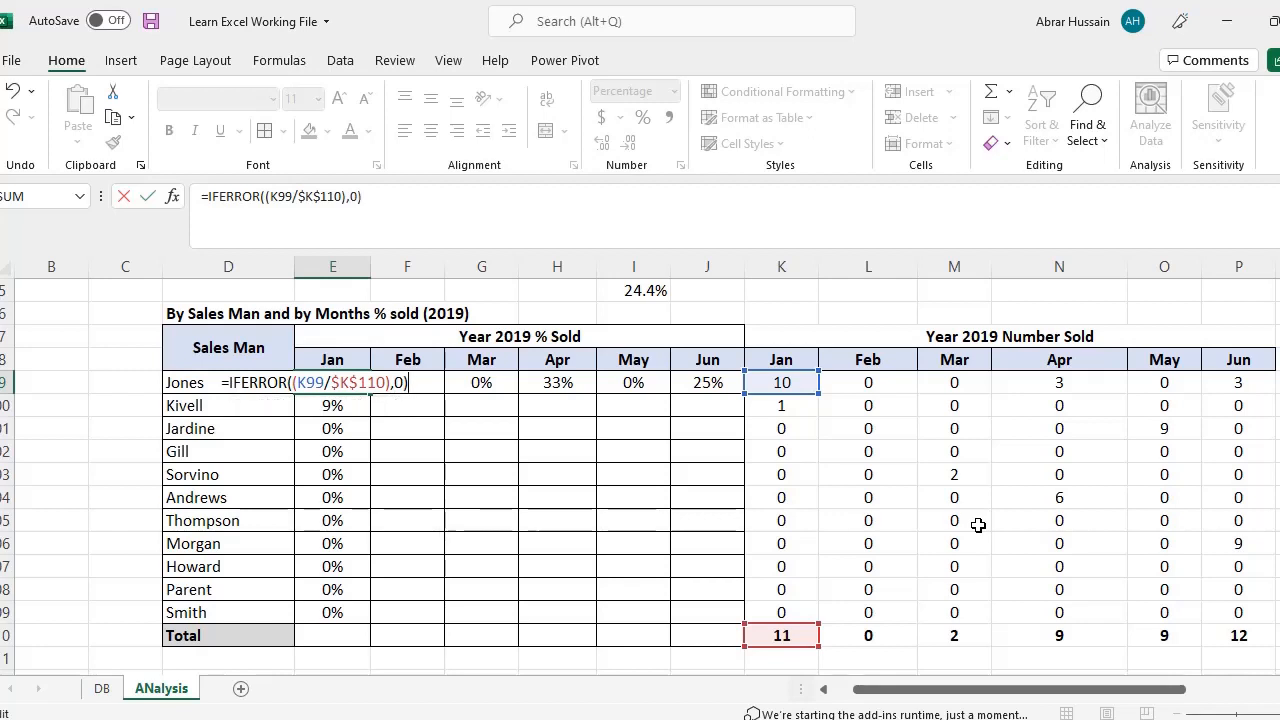
key(Return)
Step: Copy the IFERROR formula from E99 down the Jan % sold column through E109
key(Up)
key(F2)
key(Escape)
key(ctrl+c)
key(ctrl+shift+Down)
key(ctrl+v)
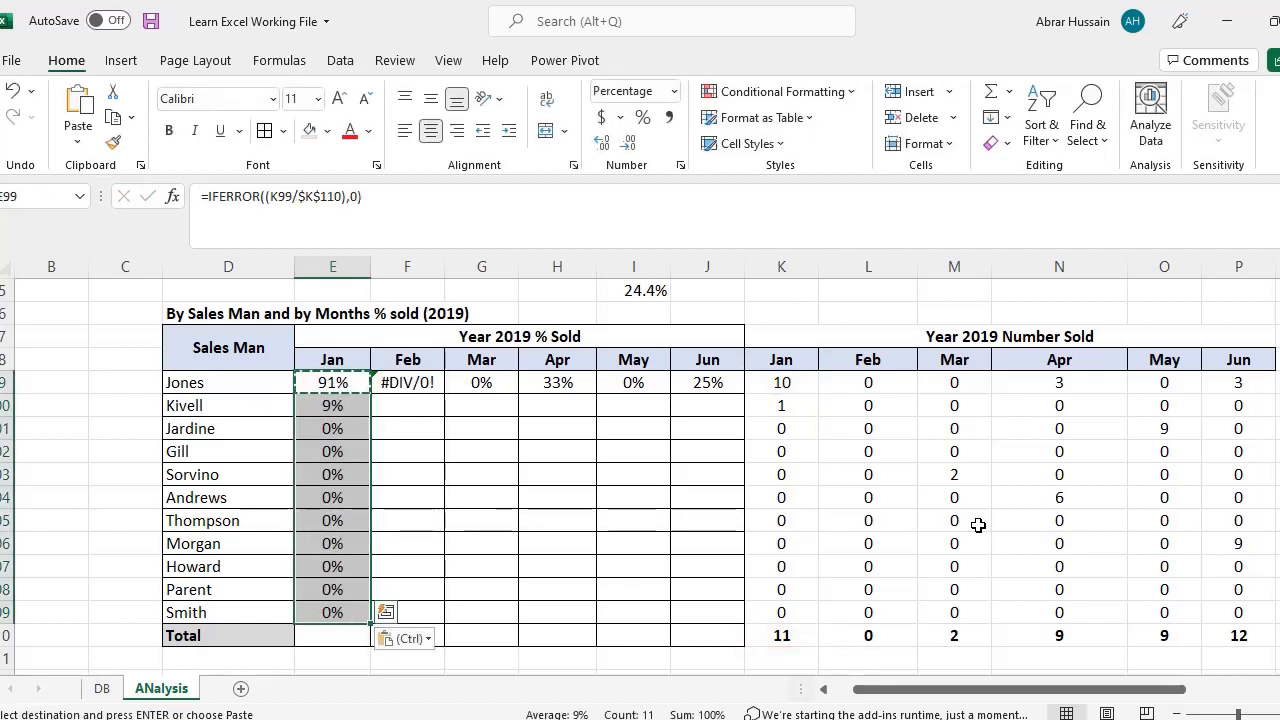
Step: Copy the Jan % sold column E99:E109 into the Feb column and check the divisor reference in F99
key(ctrl+c)
key(Right)
key(ctrl+v)
key(Escape)
key(F2)
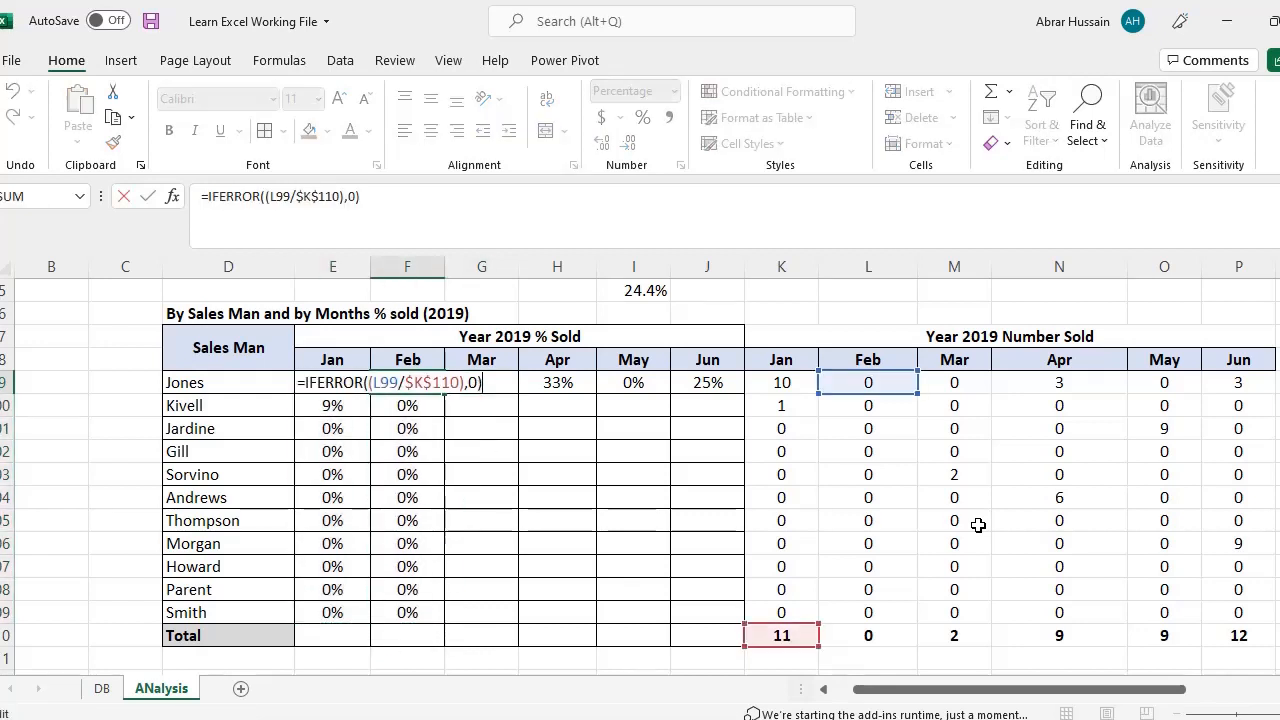
Step: Change the divisor in E99 to a row-only lock: =IFERROR((K99/K$110),0)
key(Escape)
key(Left)
key(F2)
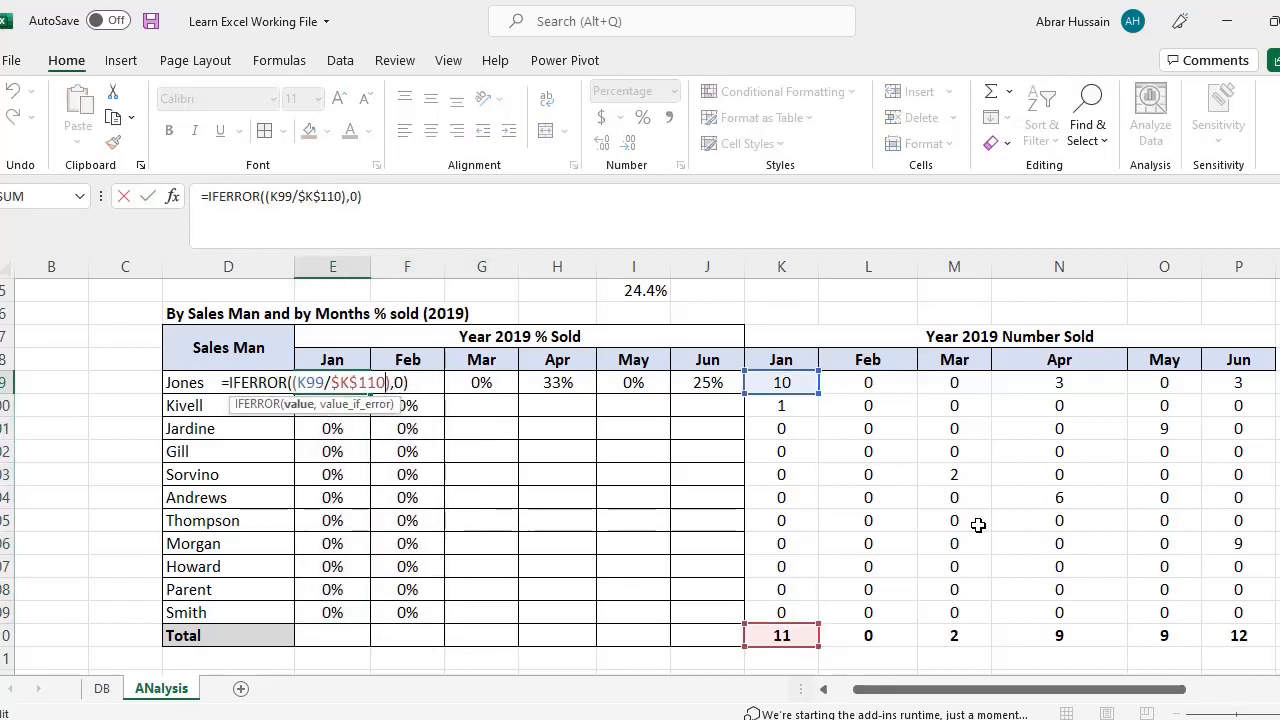
key(ctrl+Return)
Step: Copy the Jan % sold formulas E99:E109 across the Feb, Mar, Apr, May and Jun columns
key(ctrl+shift+Down)
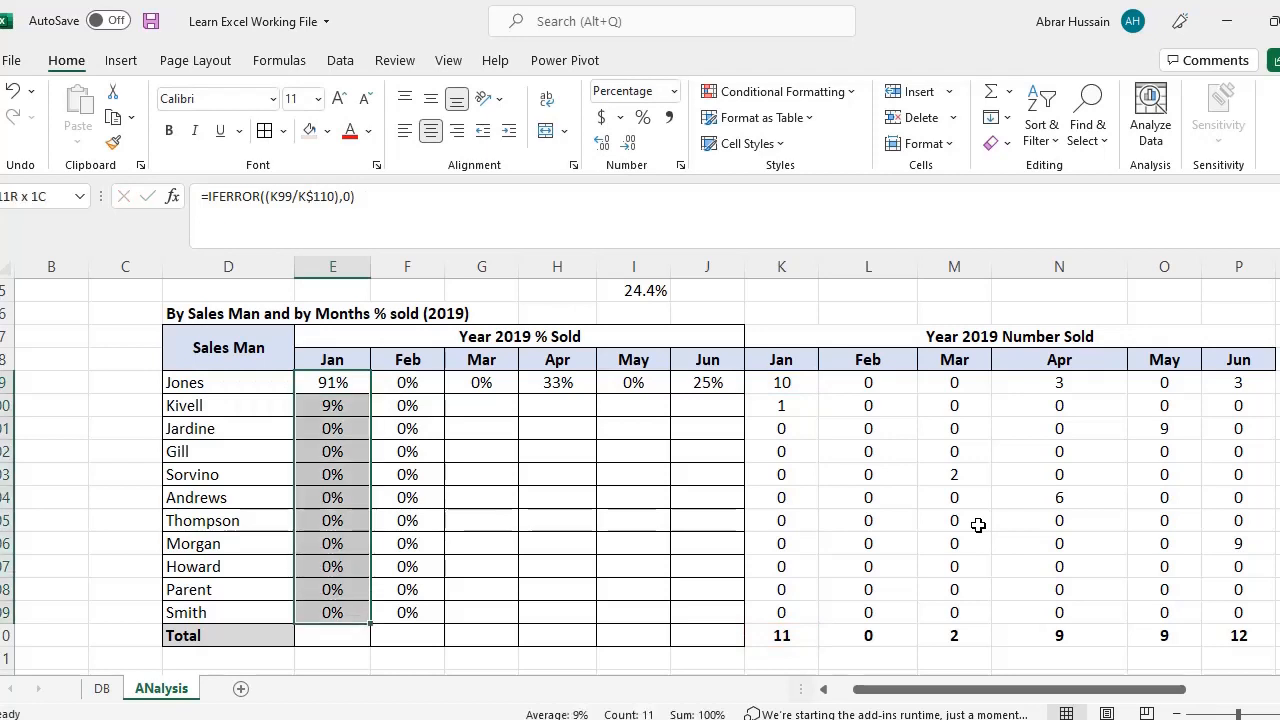
key(ctrl+c)
key(Right)
key(ctrl+v)
key(Right)
key(ctrl+v)
key(Right)
key(ctrl+v)
key(Right)
key(ctrl+v)
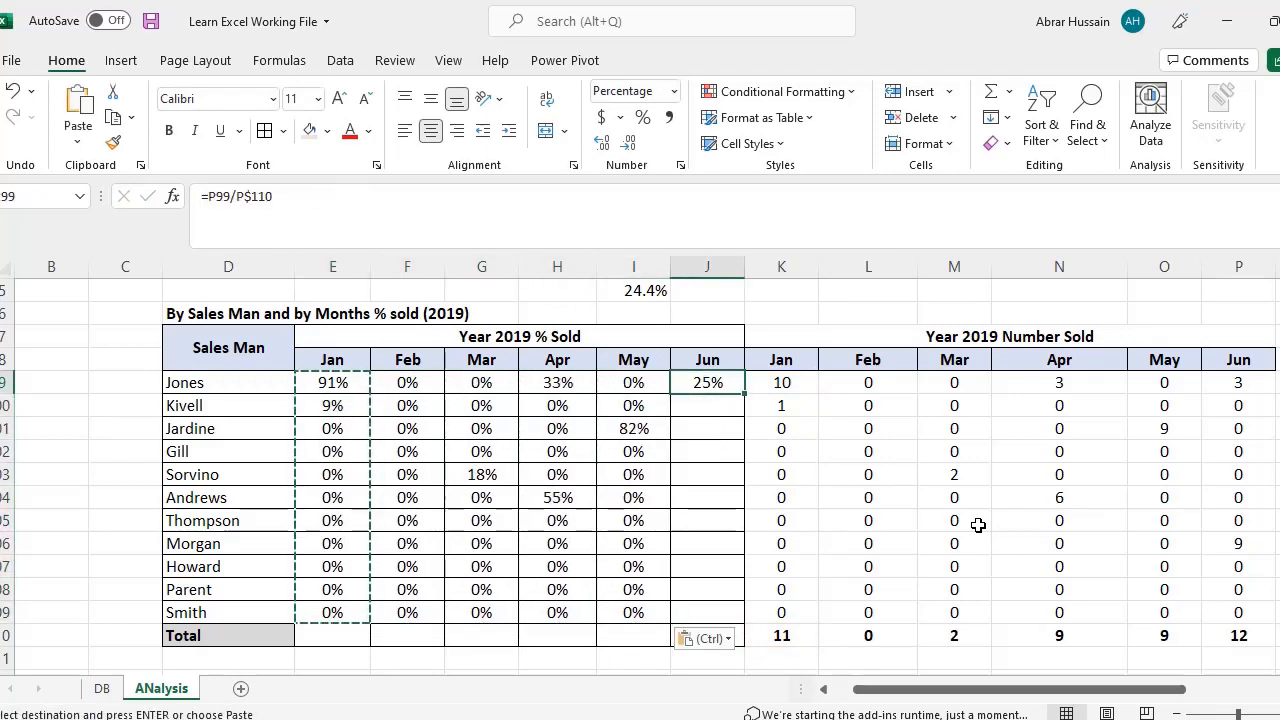
key(Right)
key(ctrl+v)
Step: Inspect the Jan, Feb and Mar % sold formulas in row 99 for the correct divisor references
key(Left)
key(Left)
key(Left)
key(Left)
key(Left)
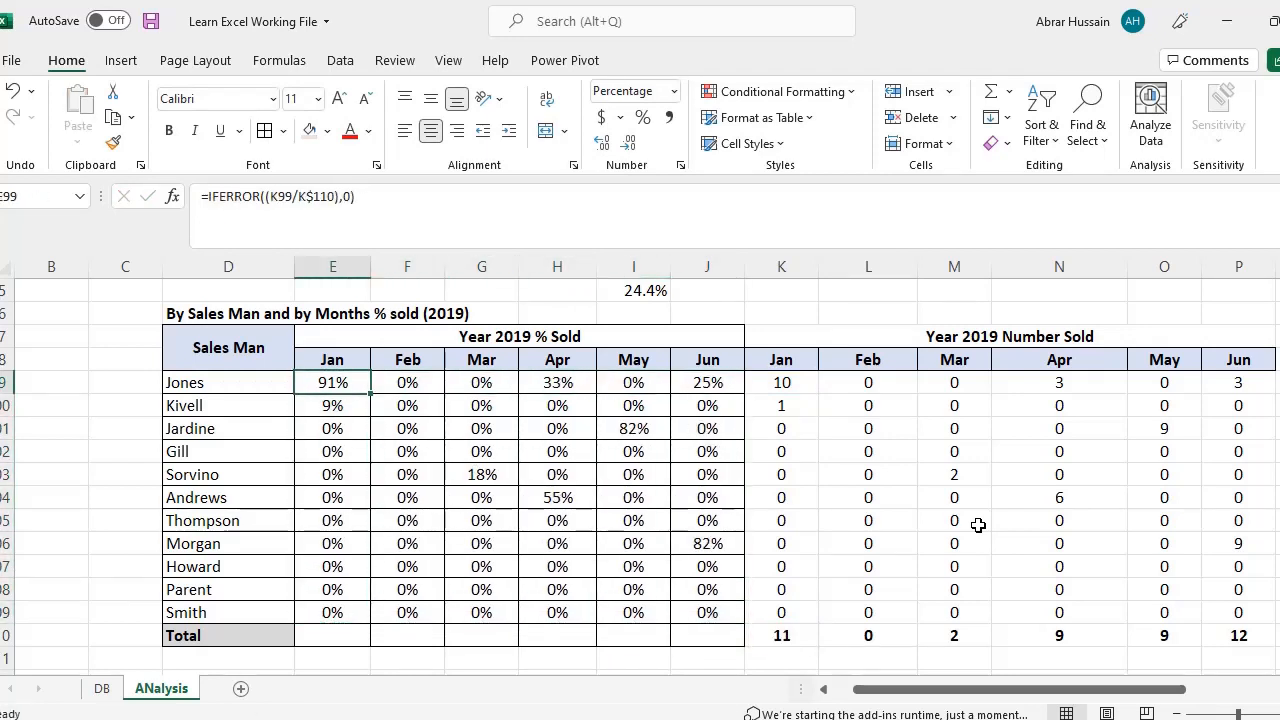
key(F2)
key(Tab)
key(F2)
key(Tab)
key(F2)
key(shift+Tab)
key(shift+Tab)
key(F2)
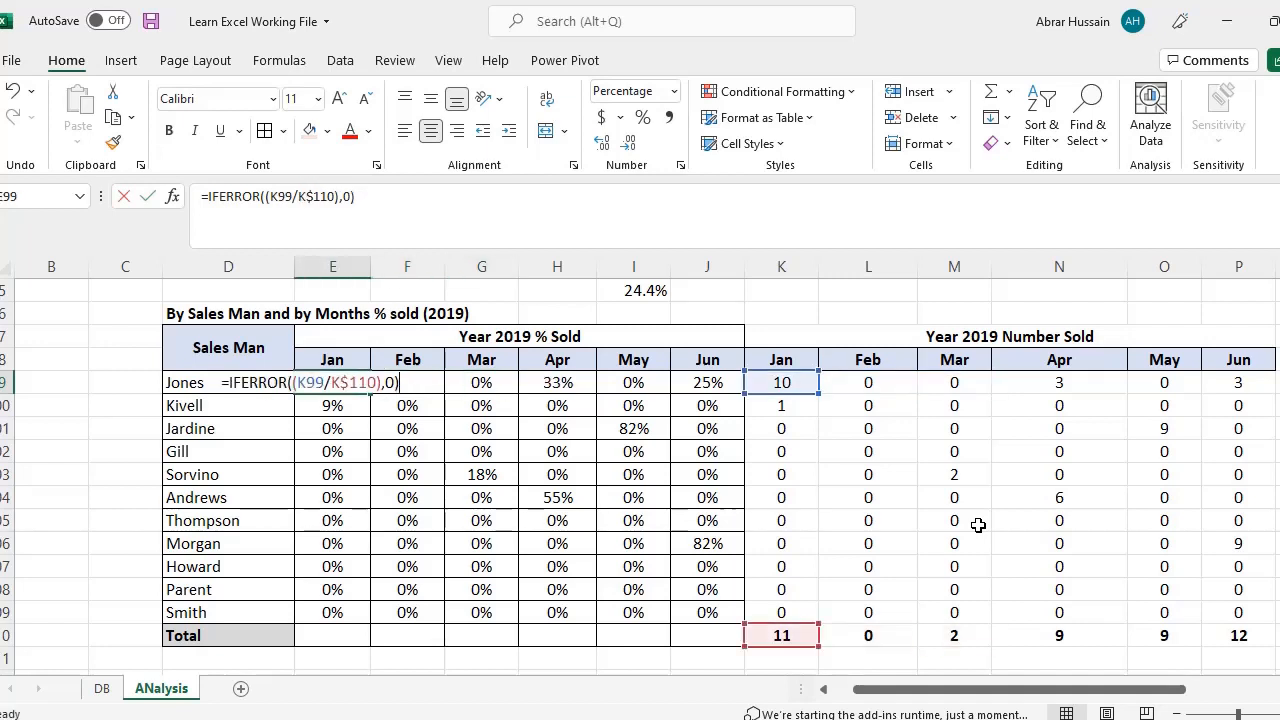
Step: Inspect the divisor references in the Jan % sold formulas from E99 down to E101
key(shift+Return)
key(Down)
key(Left)
key(Right)
key(F2)
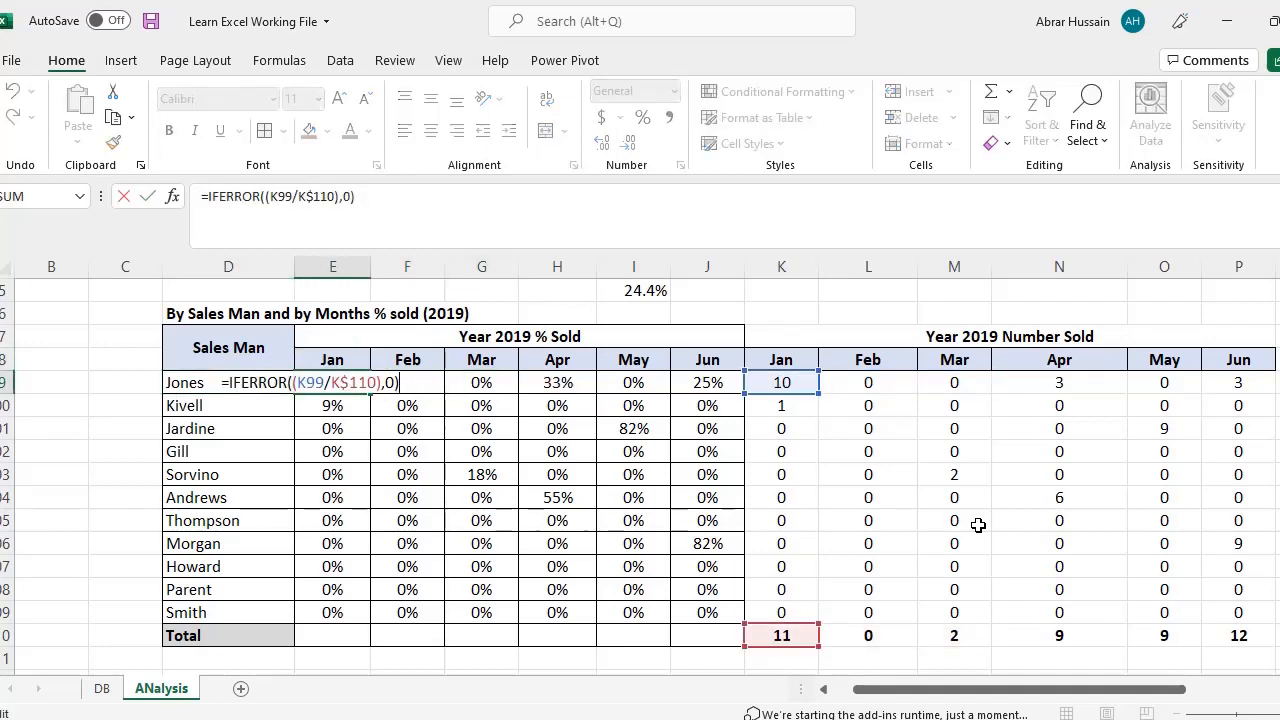
key(Return)
key(Left)
key(Right)
key(F2)
key(Return)
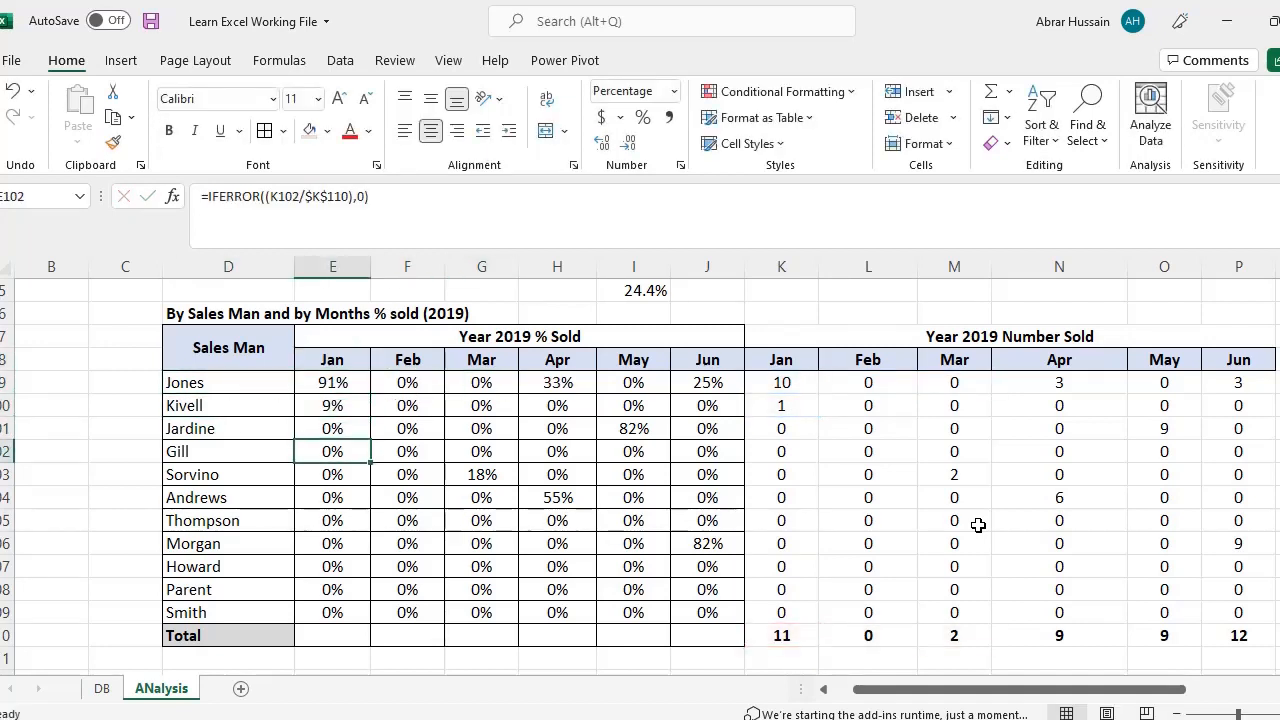
Step: Inspect the divisor references in the Feb % sold column down to F109
key(Down)
key(Up)
key(Up)
key(Up)
key(Right)
key(F2)
key(Return)
key(ctrl+Down)
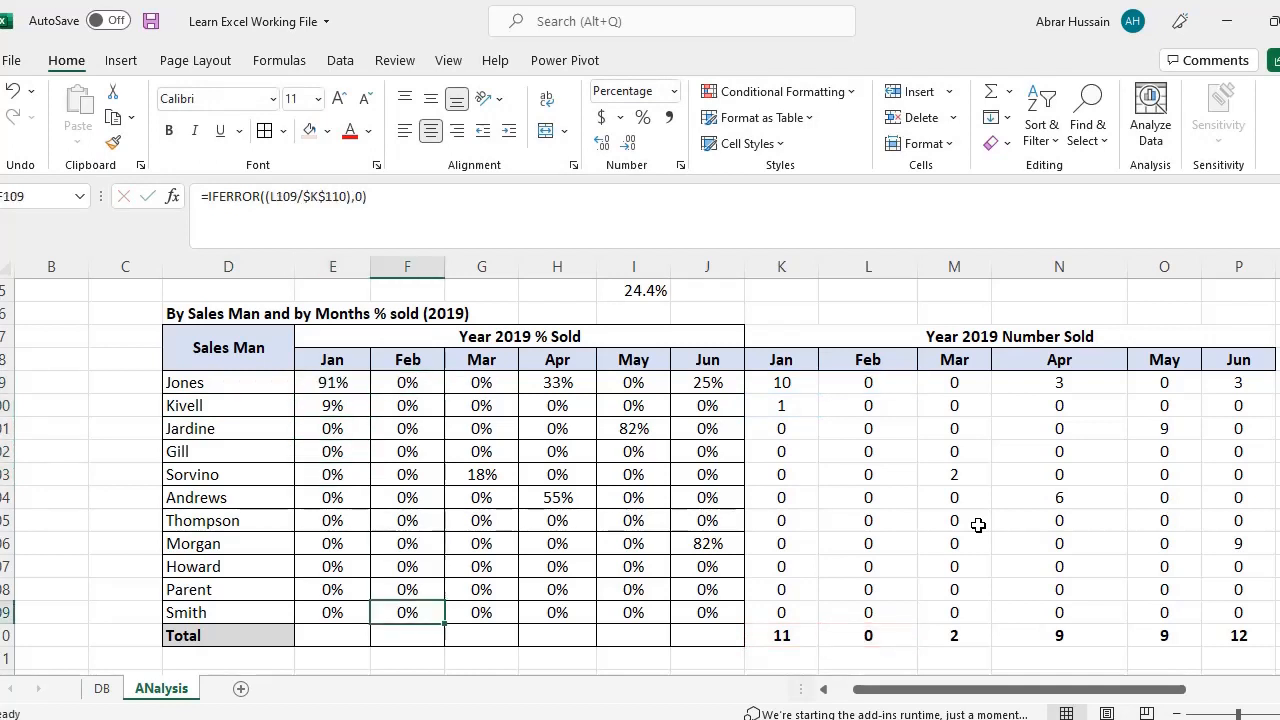
Step: Repoint the divisor of the Mar % sold formula in G103 to the Mar total, $M$110, and recheck the formula
key(Up)
key(Up)
key(Up)
key(Up)
key(Up)
key(Up)
key(F2)
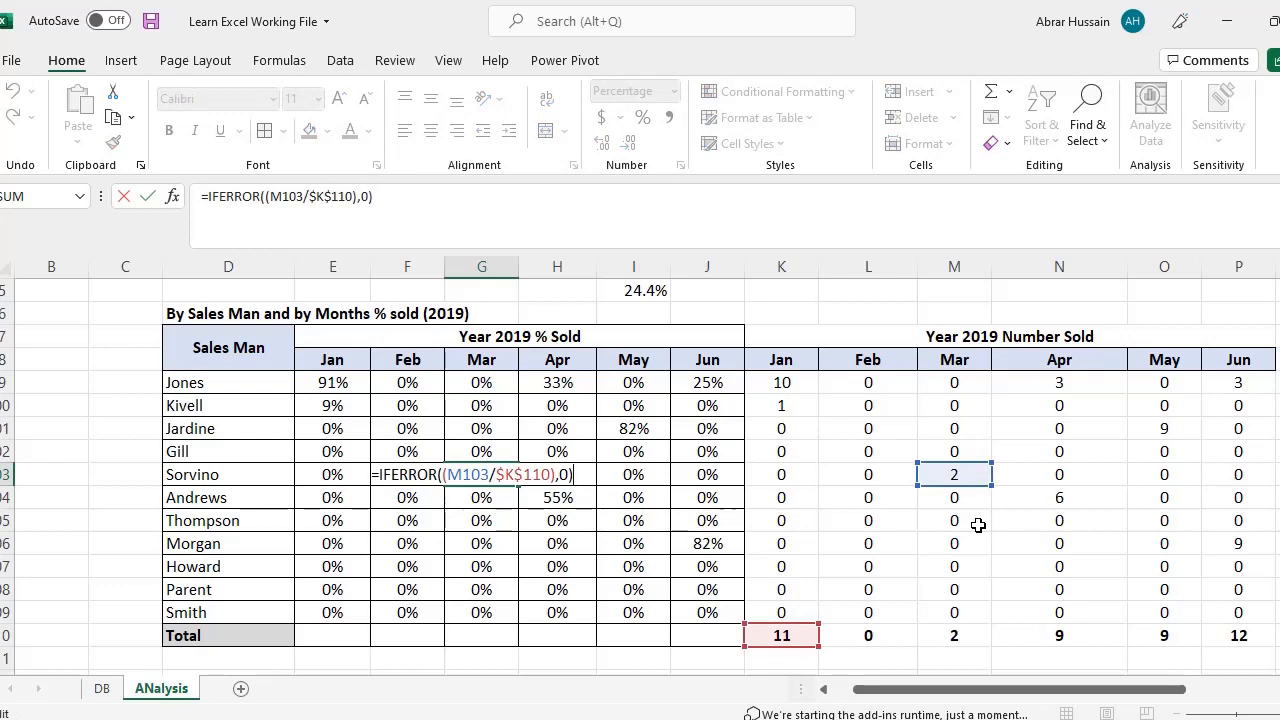
drag(793, 621, 955, 622)
key(Return)
key(Up)
key(F2)
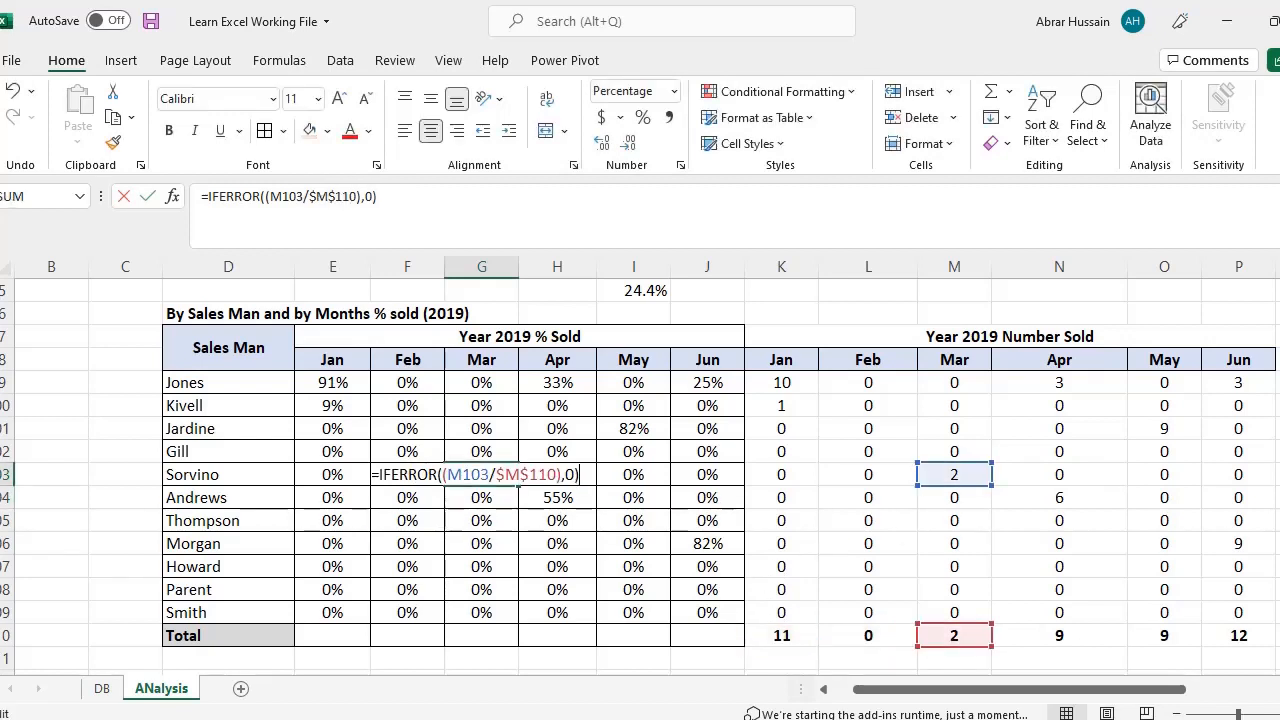
Step: Compare the divisor references in the Feb % sold formulas in F99 and F100
key(Escape)
key(Up)
key(Left)
key(Up)
key(Up)
key(Up)
key(F2)
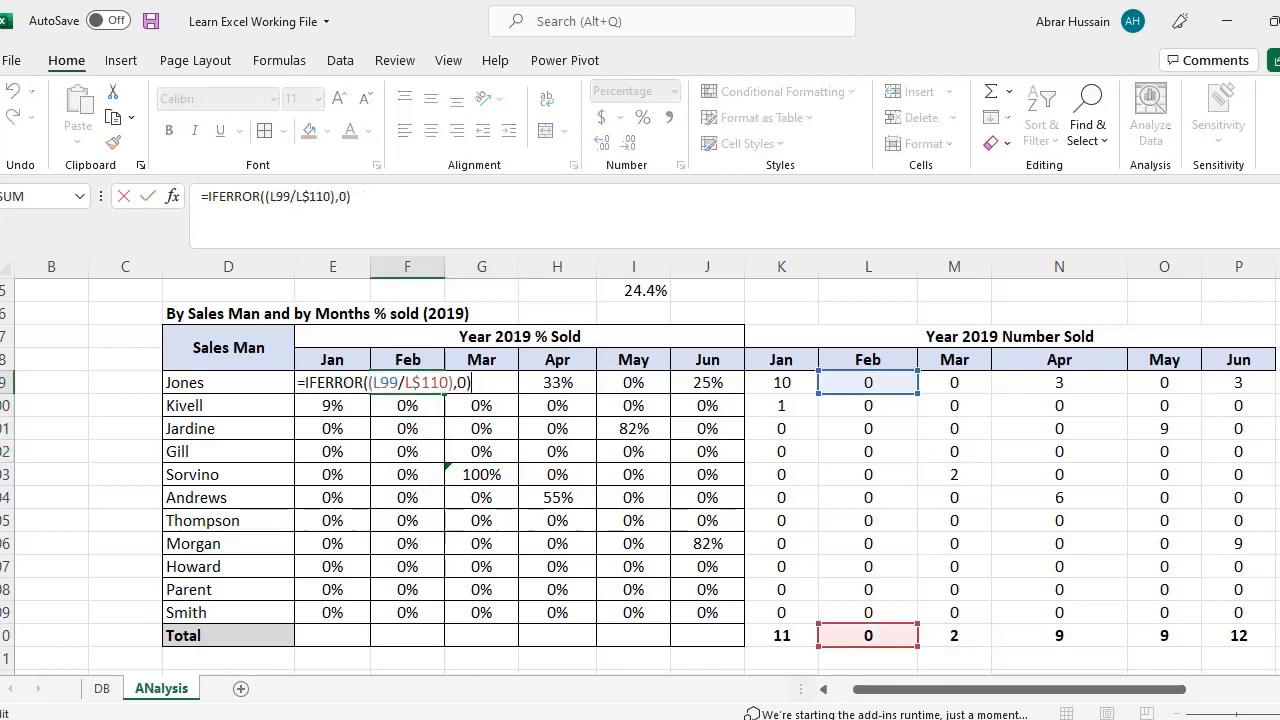
key(Escape)
key(Down)
key(F2)
key(Escape)
key(Up)
key(F2)
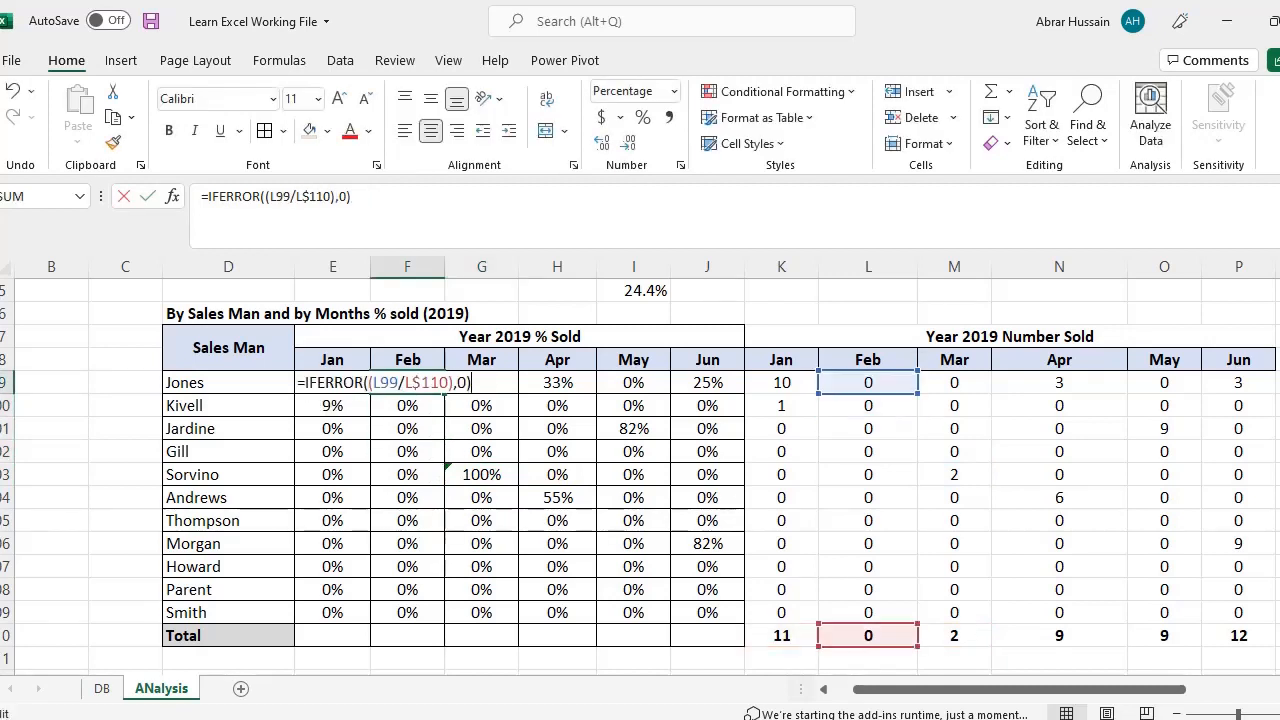
Step: Copy the Feb % sold formula from F99 down through F109
key(Escape)
key(ctrl+c)
key(ctrl+shift+Down)
key(ctrl+v)
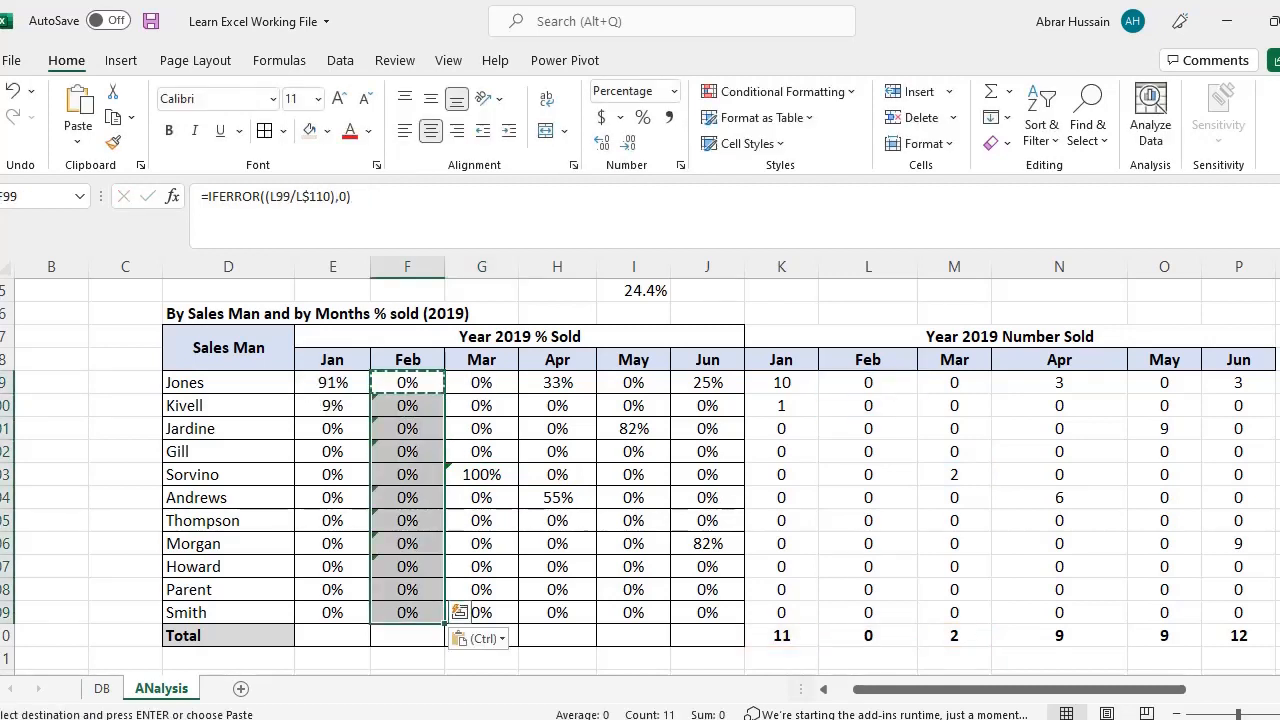
Step: Inspect the cell references in the copied Feb % sold formulas from F99 to F101
key(Up)
key(Down)
key(F2)
key(Escape)
key(Down)
key(F2)
key(Escape)
key(Down)
key(F2)
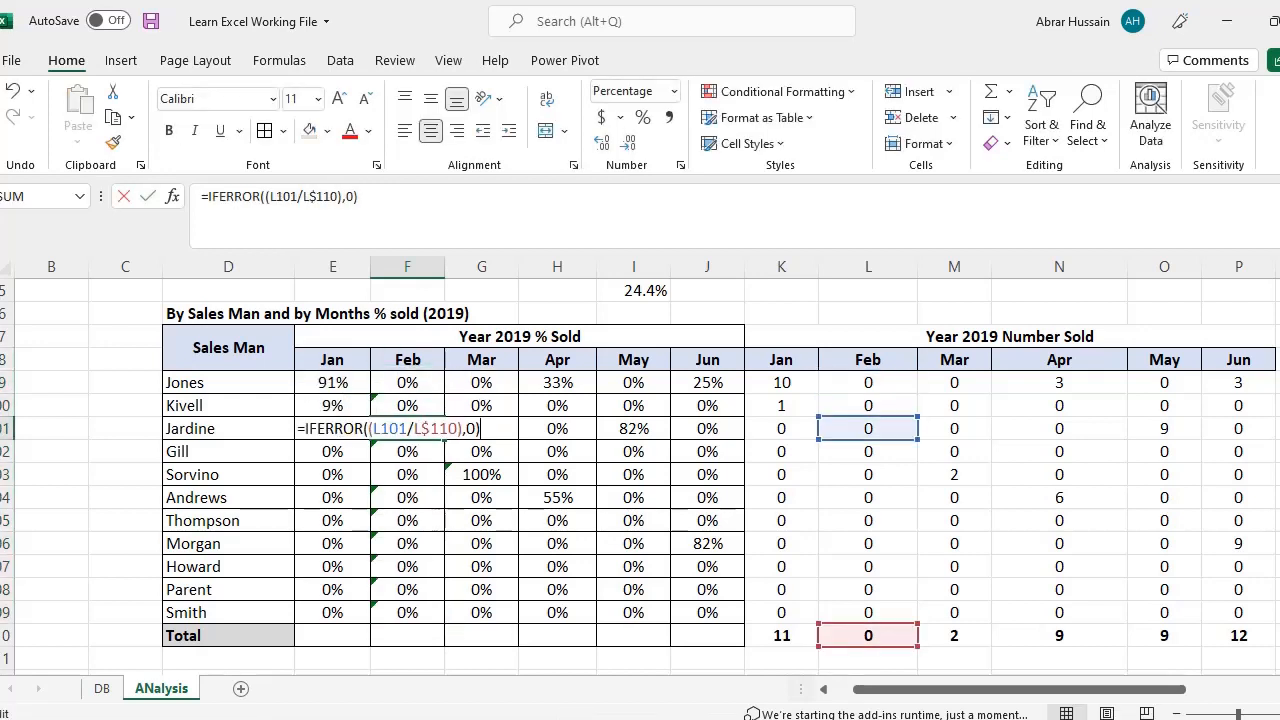
Step: Compare the divisor references in the Mar % sold formulas in G99 and G100
key(Escape)
key(Up)
key(Up)
key(Right)
key(F2)
key(Escape)
key(Down)
key(F2)
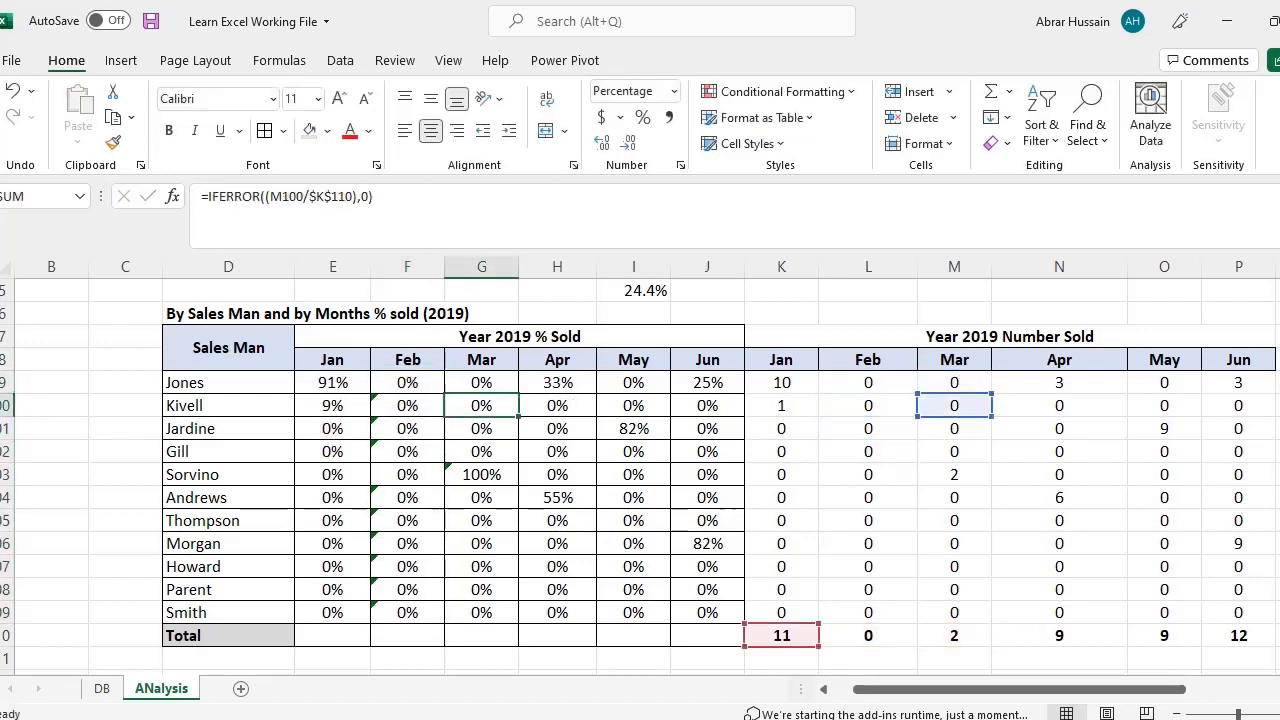
key(Escape)
key(Up)
key(Up)
key(F2)
key(Escape)
key(Down)
key(F2)
key(Escape)
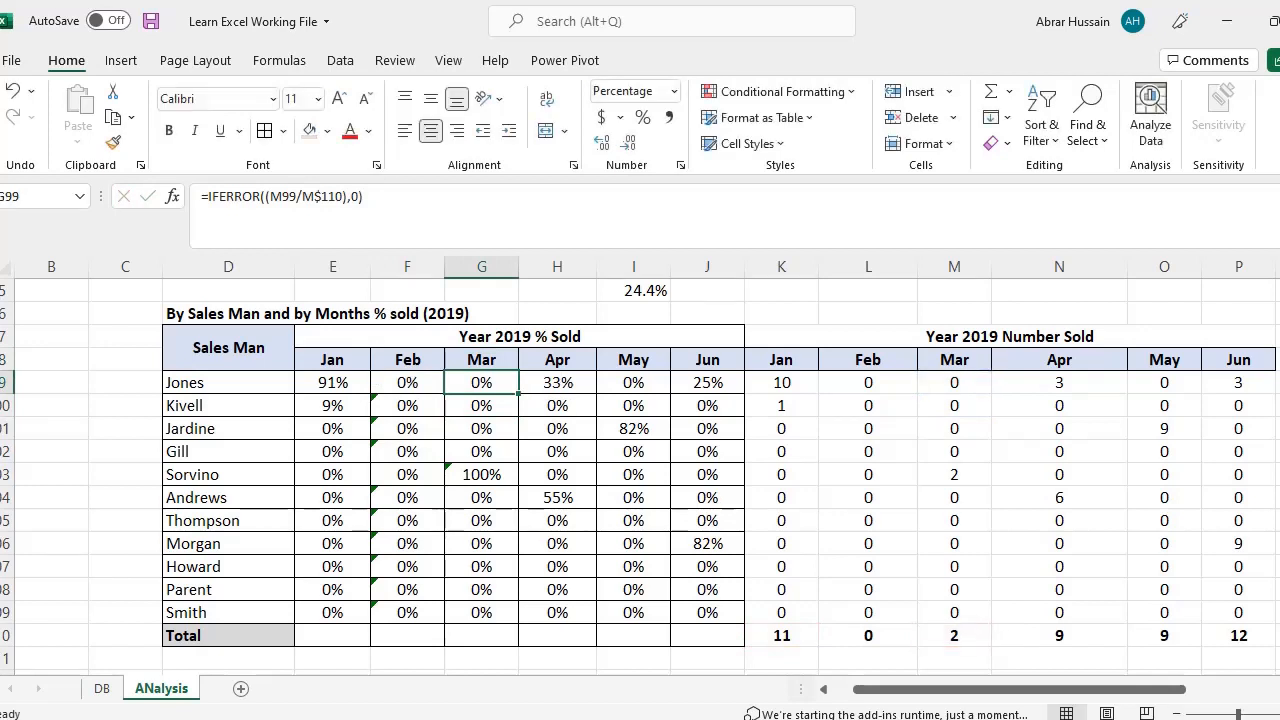
Step: Copy the Mar % sold formula from G99 down through G109
key(ctrl+c)
key(ctrl+shift+Down)
key(ctrl+v)
key(Up)
key(Down)
Step: Copy the Mar % sold formulas in G99:G109 across to the Apr, May and Jun columns
key(ctrl+shift+Down)
key(ctrl+c)
key(Right)
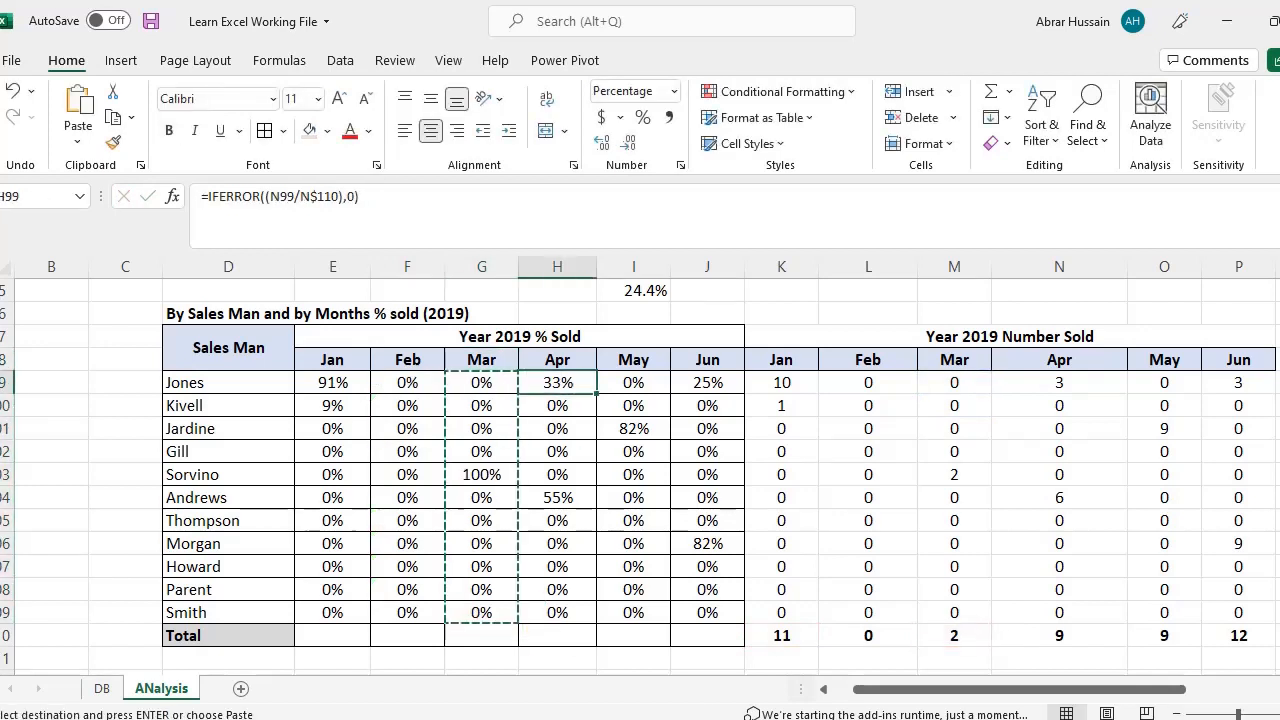
key(ctrl+v)
key(Right)
key(ctrl+v)
key(Right)
key(ctrl+v)
Step: Inspect the divisor reference in the Mar % sold formula in G103
key(Left)
key(Left)
key(Left)
key(Down)
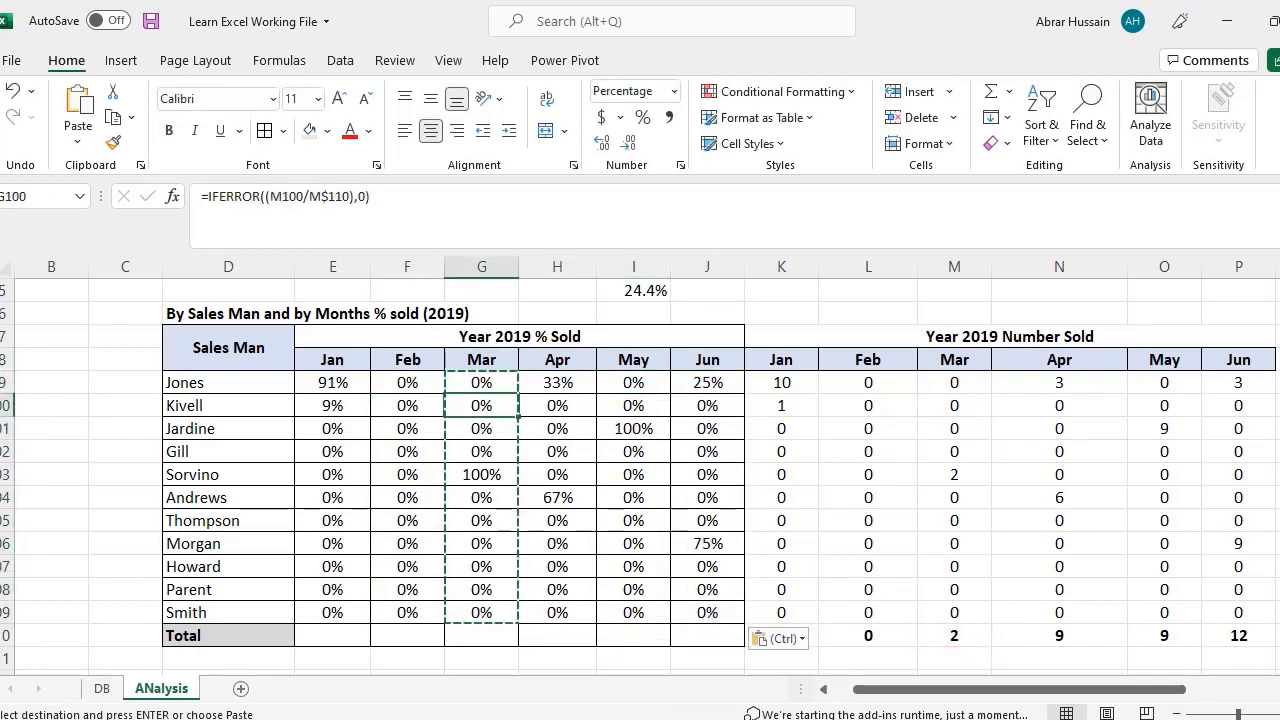
key(Down)
key(Down)
key(Down)
key(F2)
key(Escape)
Step: Check row 103 across both tables, comparing the Mar number sold in M103 and total in M110 with G103
key(Left)
key(Left)
key(Left)
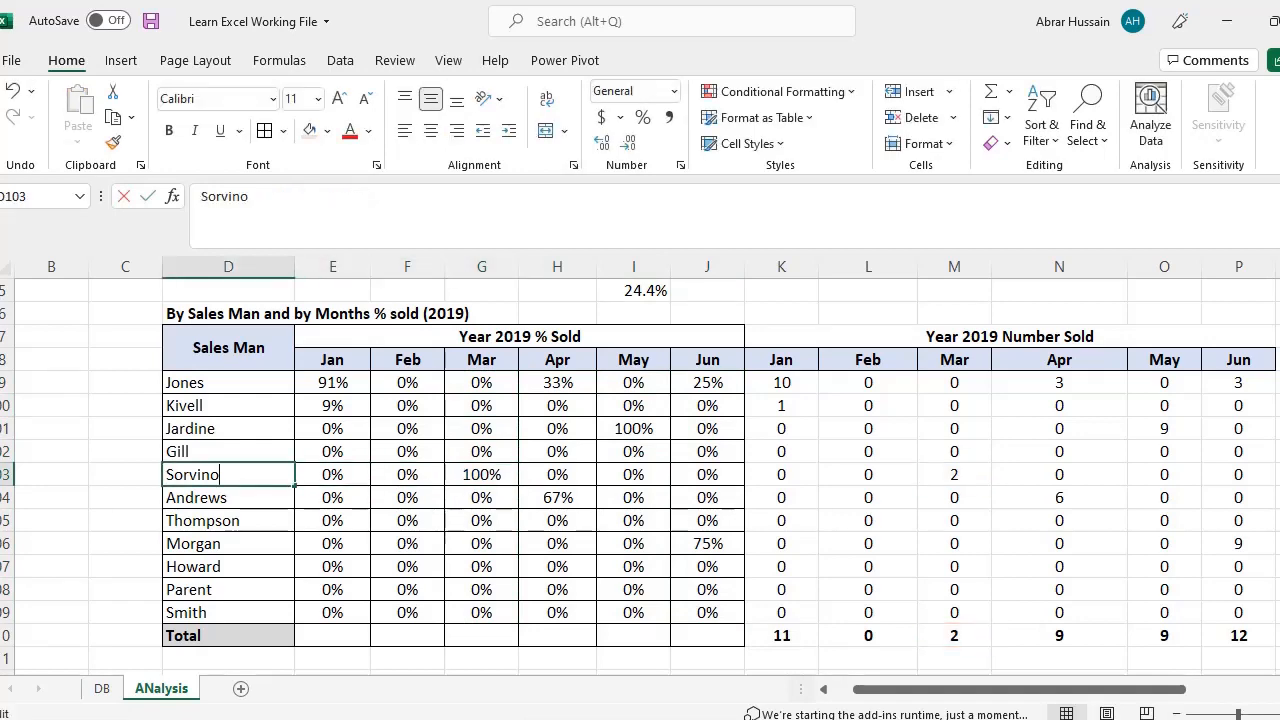
key(F2)
key(Escape)
key(Right)
key(Right)
key(Right)
key(Right)
key(Right)
key(Right)
key(Right)
key(Right)
key(Right)
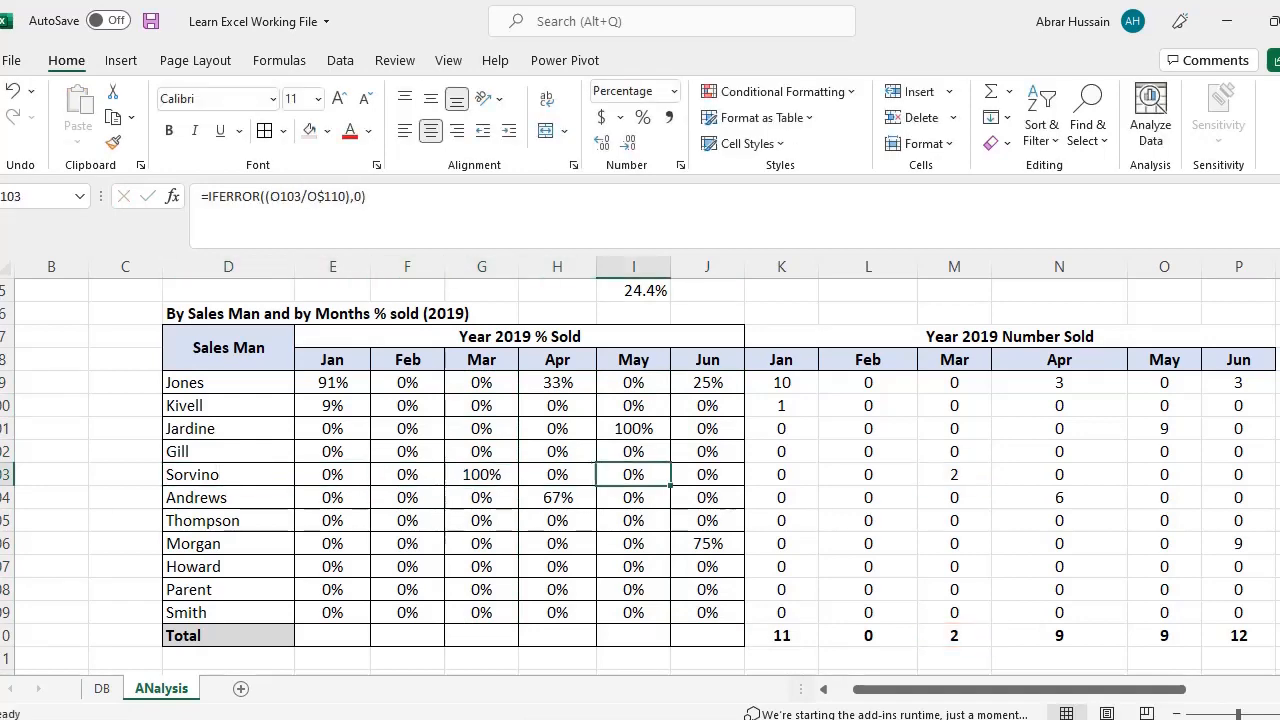
key(F2)
key(Escape)
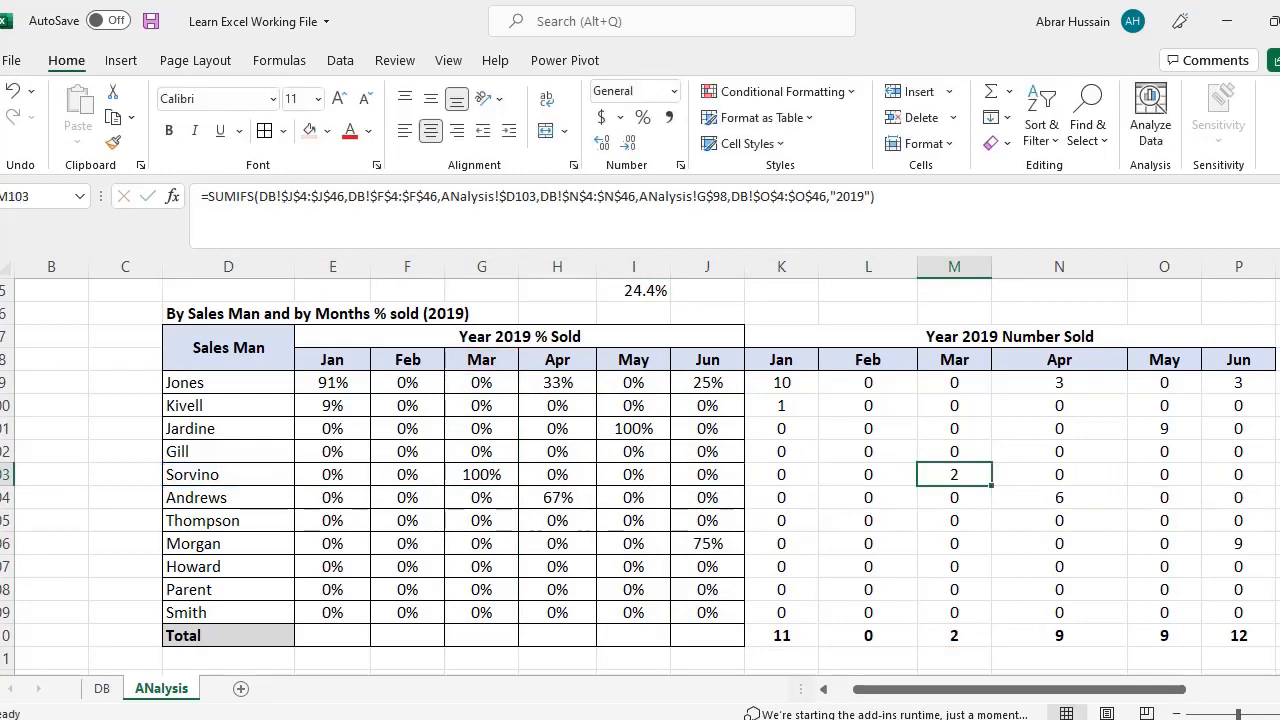
click(955, 635)
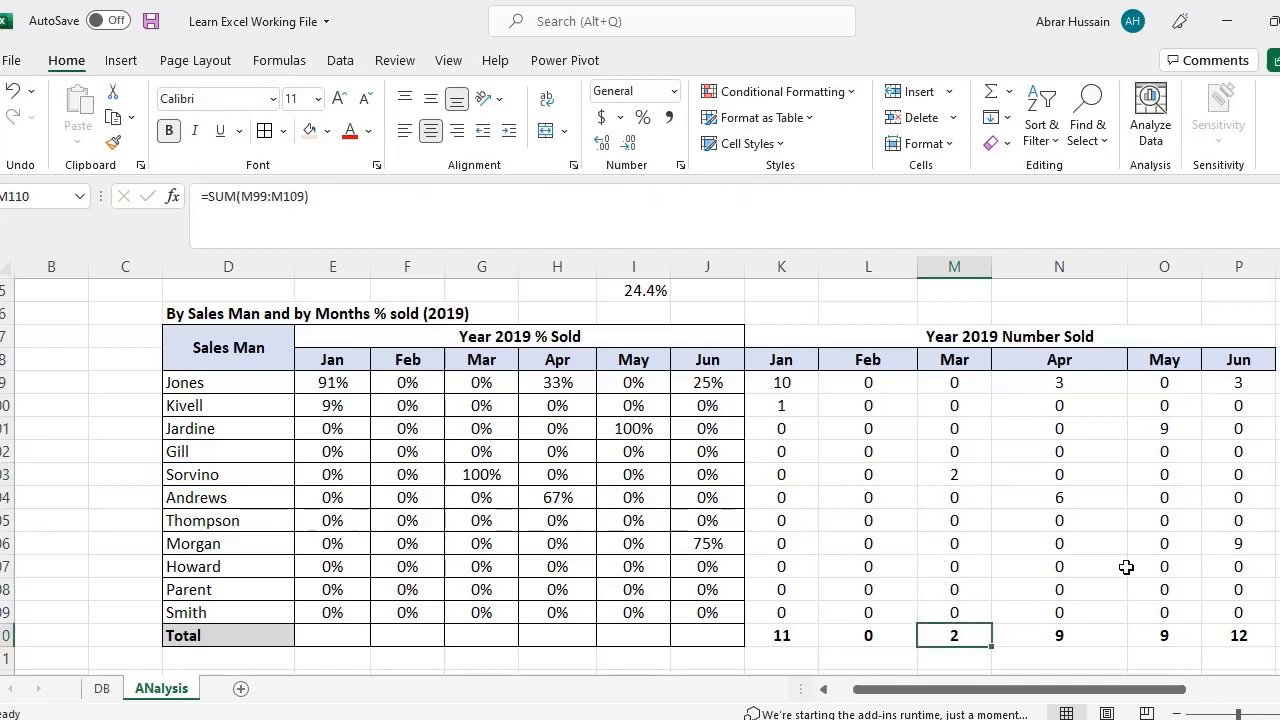
click(460, 470)
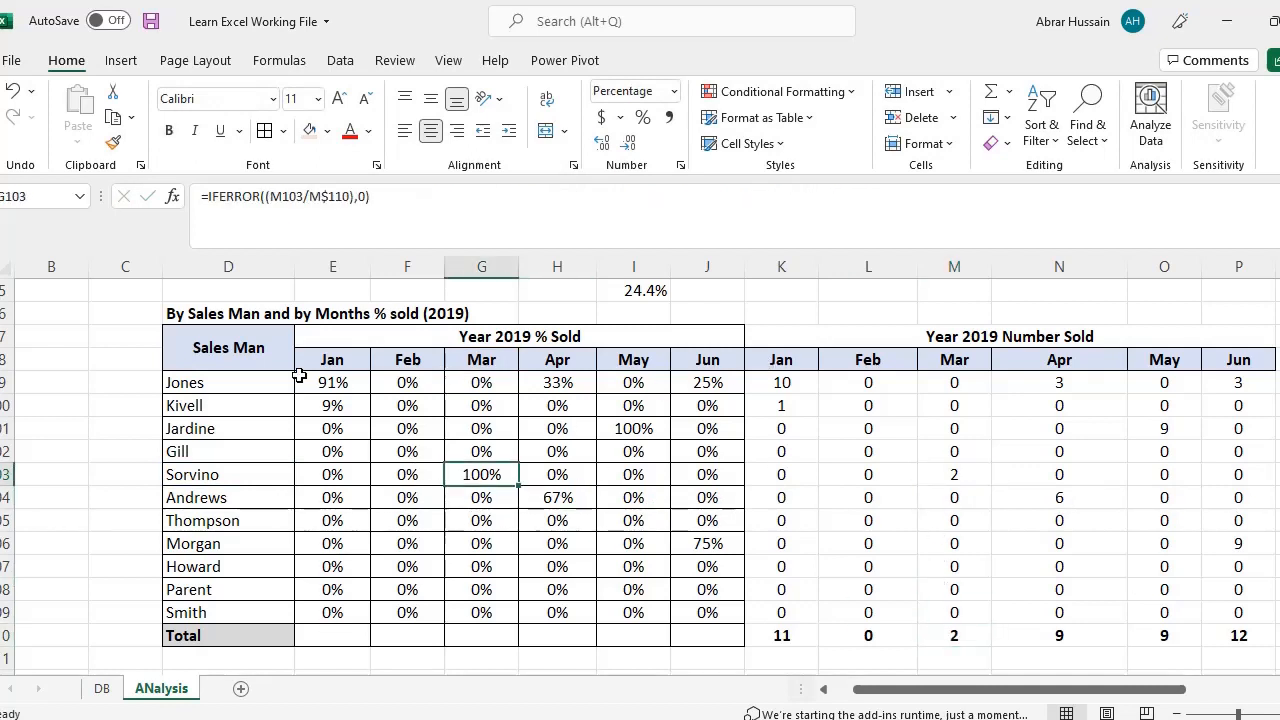
Step: Review the Year 2019 % Sold block, its month headers and the Jan and Feb values in row 99
drag(406, 336, 455, 604)
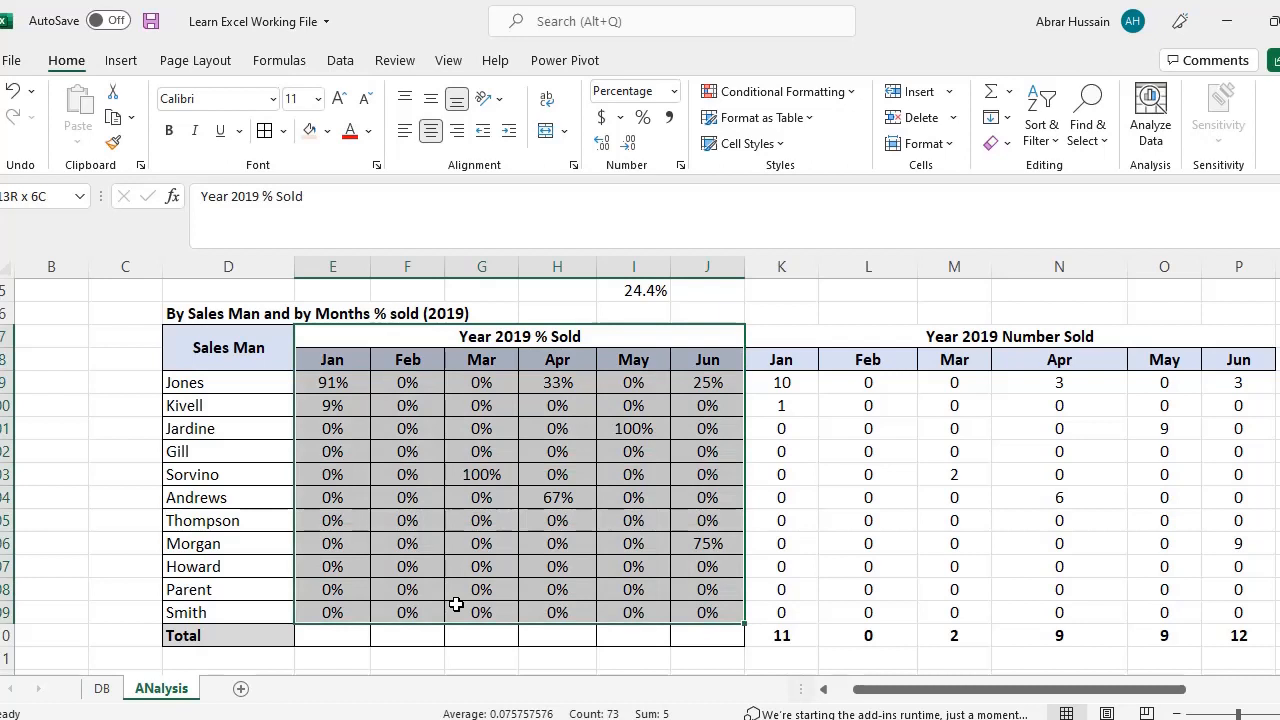
click(334, 362)
click(336, 384)
click(334, 360)
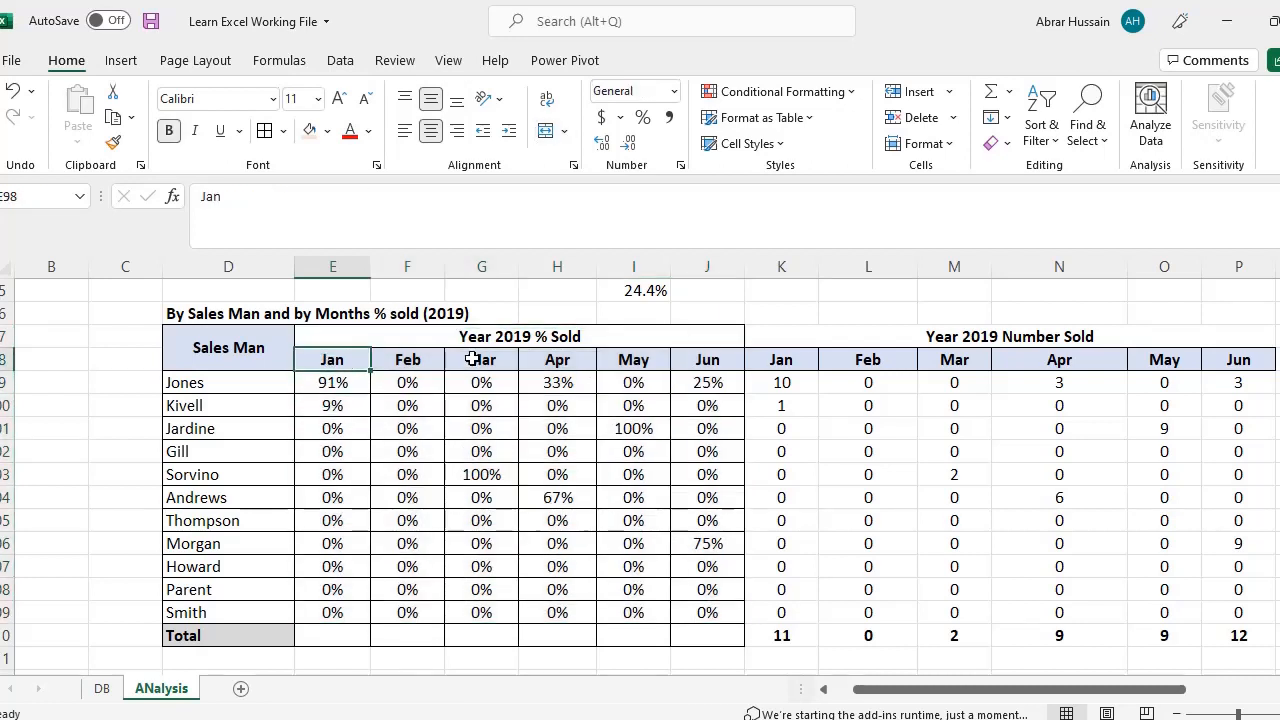
click(473, 358)
click(628, 358)
click(555, 338)
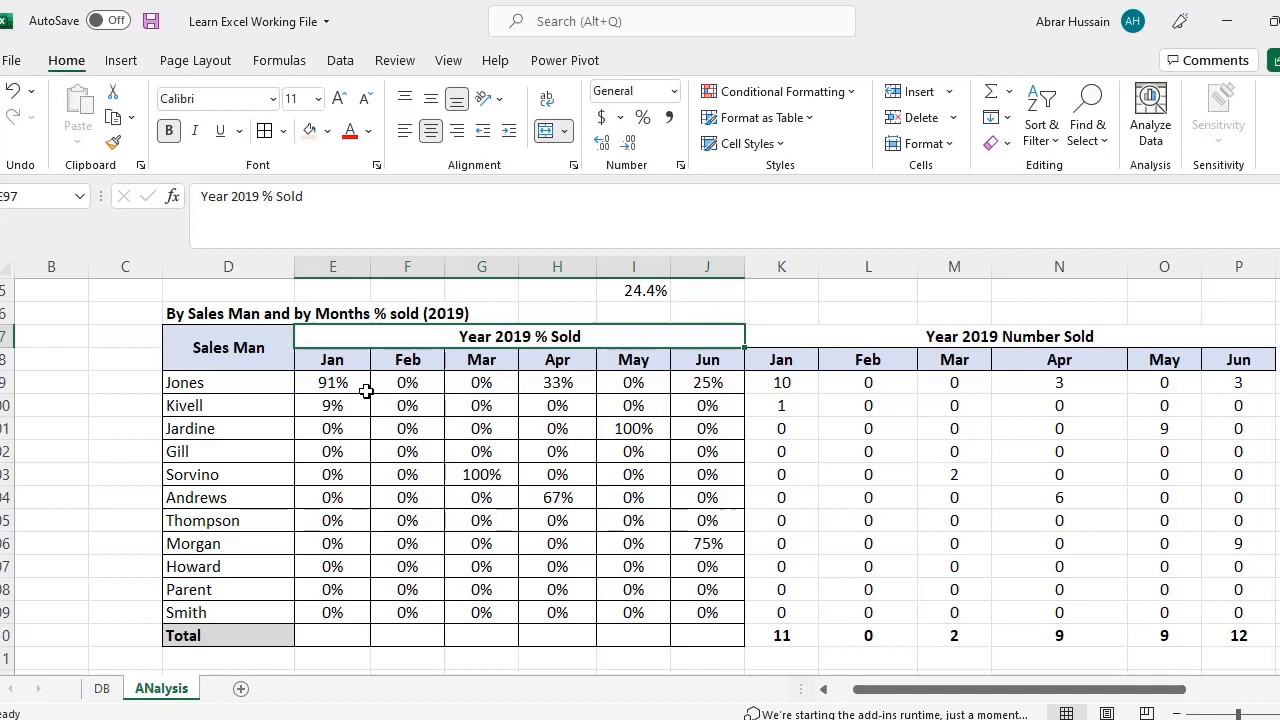
click(332, 380)
click(402, 382)
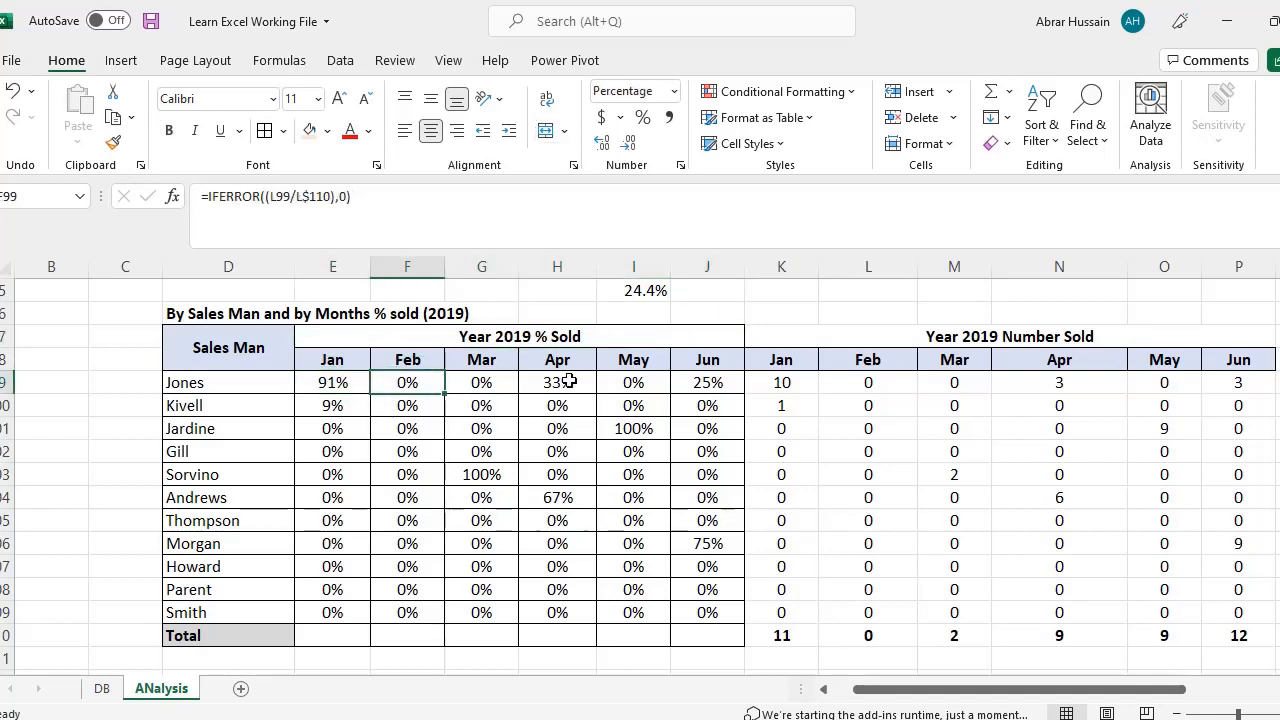
Step: Review the Year 2019 Number Sold range K99:P110 and the SUMIFS formula in K99
drag(785, 378, 1236, 615)
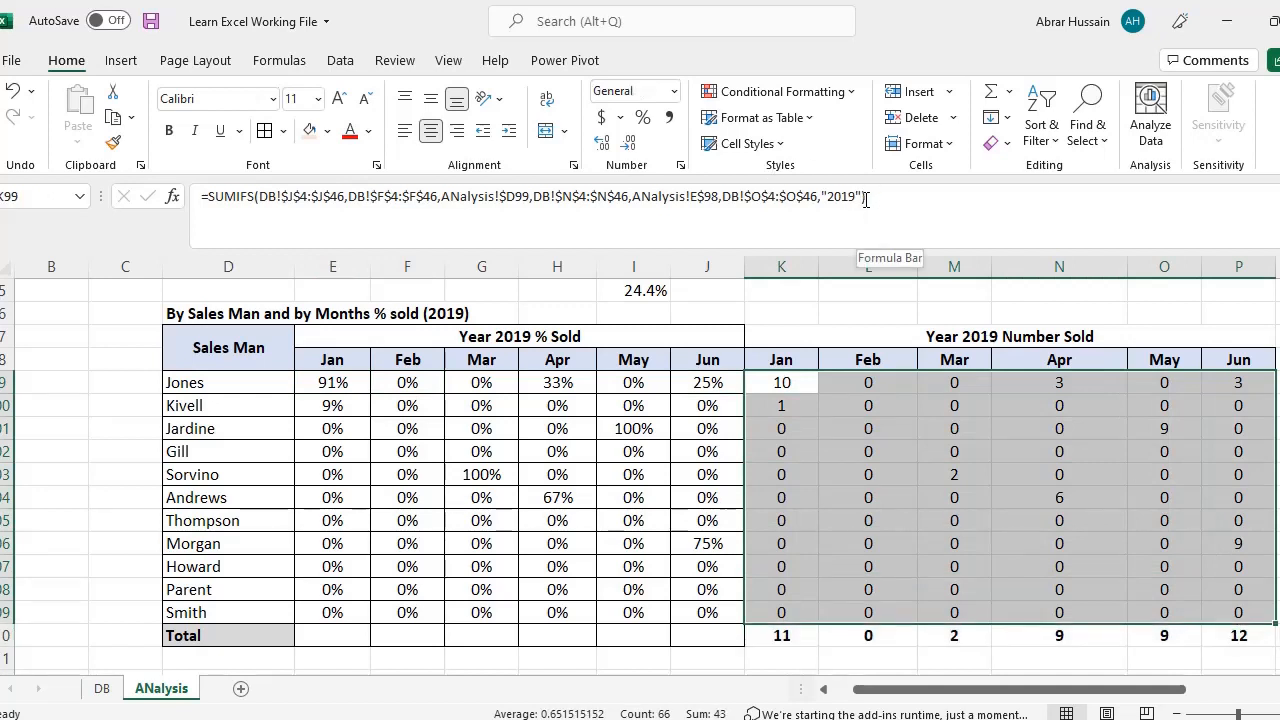
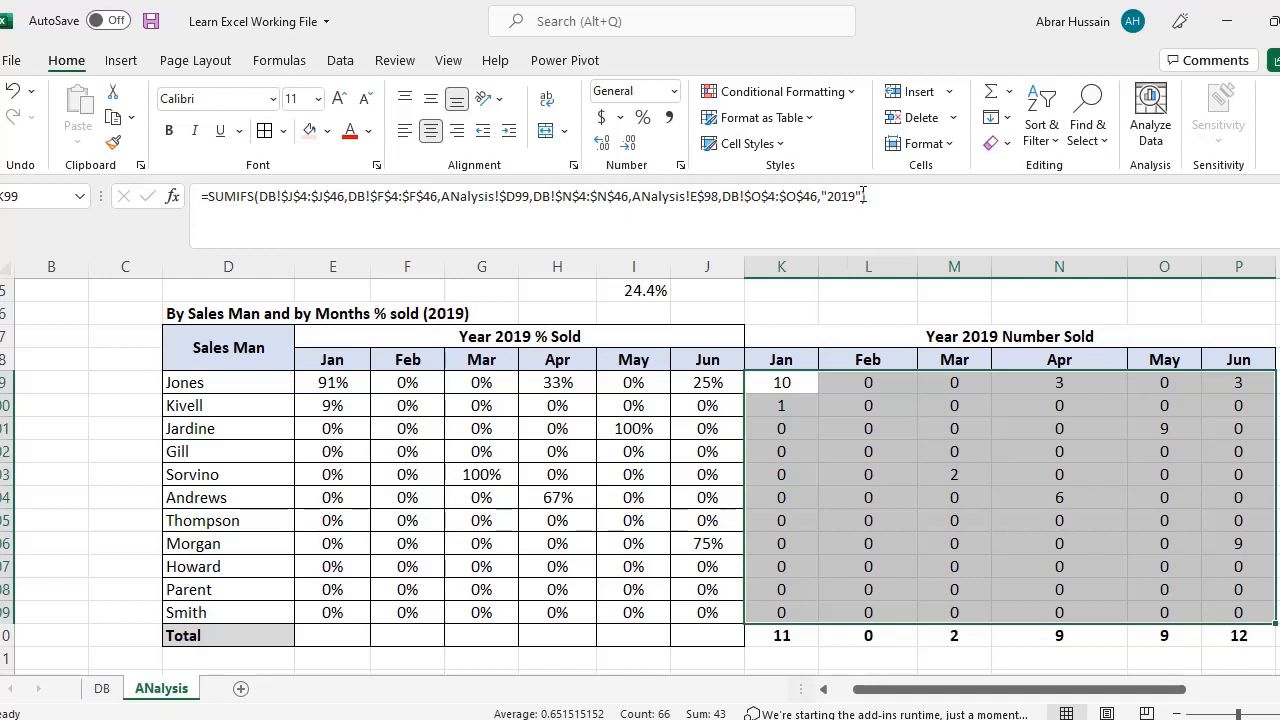
drag(783, 382, 1206, 640)
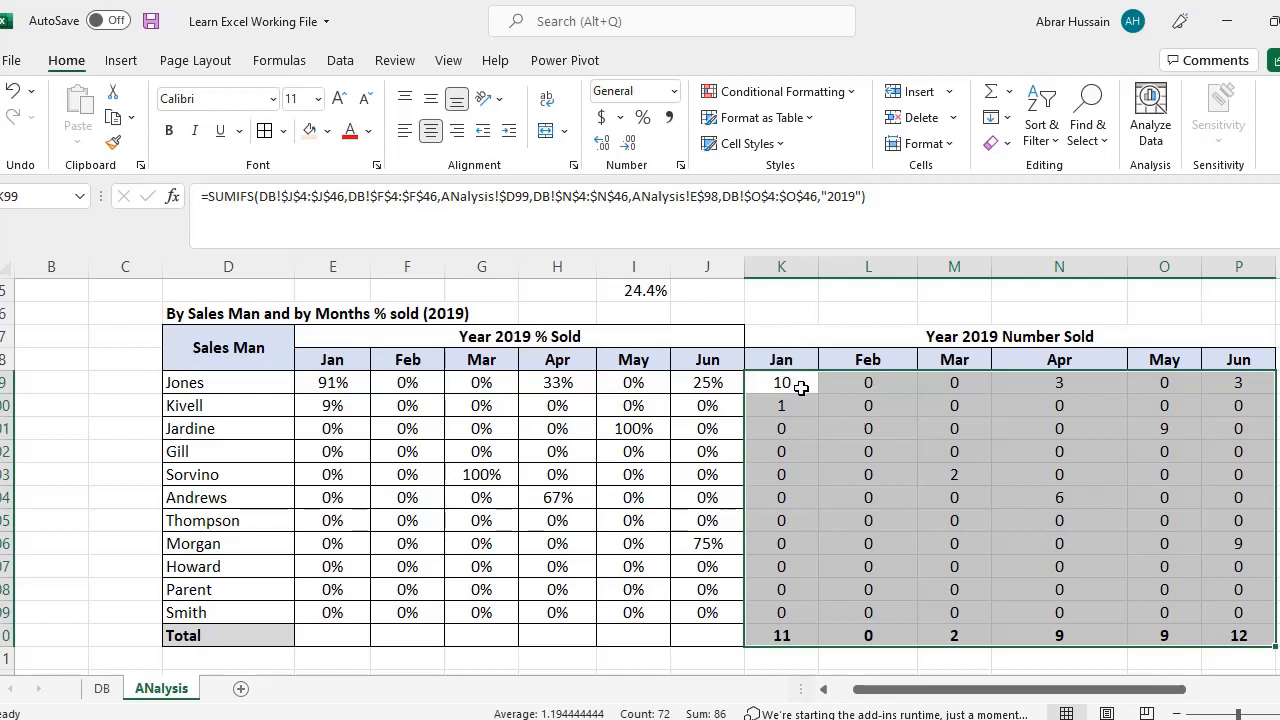
drag(801, 388, 1257, 646)
click(781, 386)
Step: Highlight the 2019 year criterion in the K99 SUMIFS formula and check the formula in K100
drag(862, 196, 722, 203)
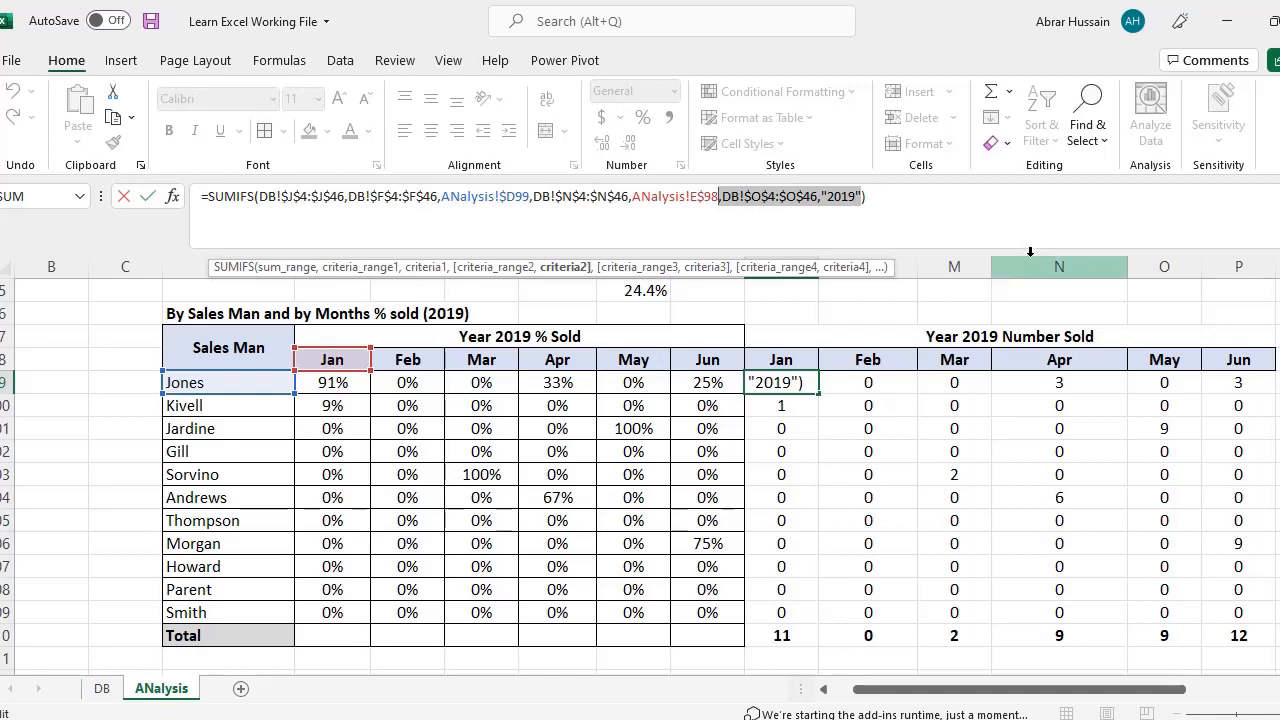
key(Delete)
key(Return)
key(F2)
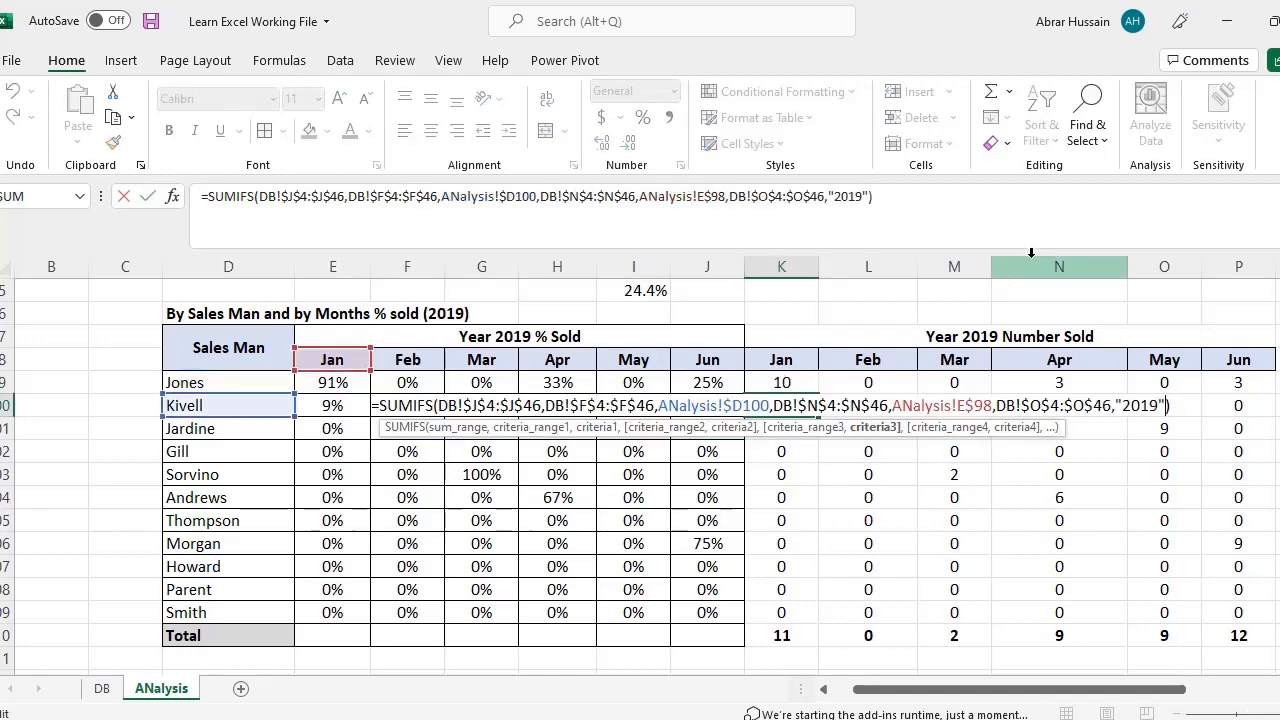
key(Escape)
Step: Copy the year criterion text ,DB!$O$4:$O$46,"2019" from the SUMIFS formula in K99, leaving the formula unedited
key(Up)
key(F2)
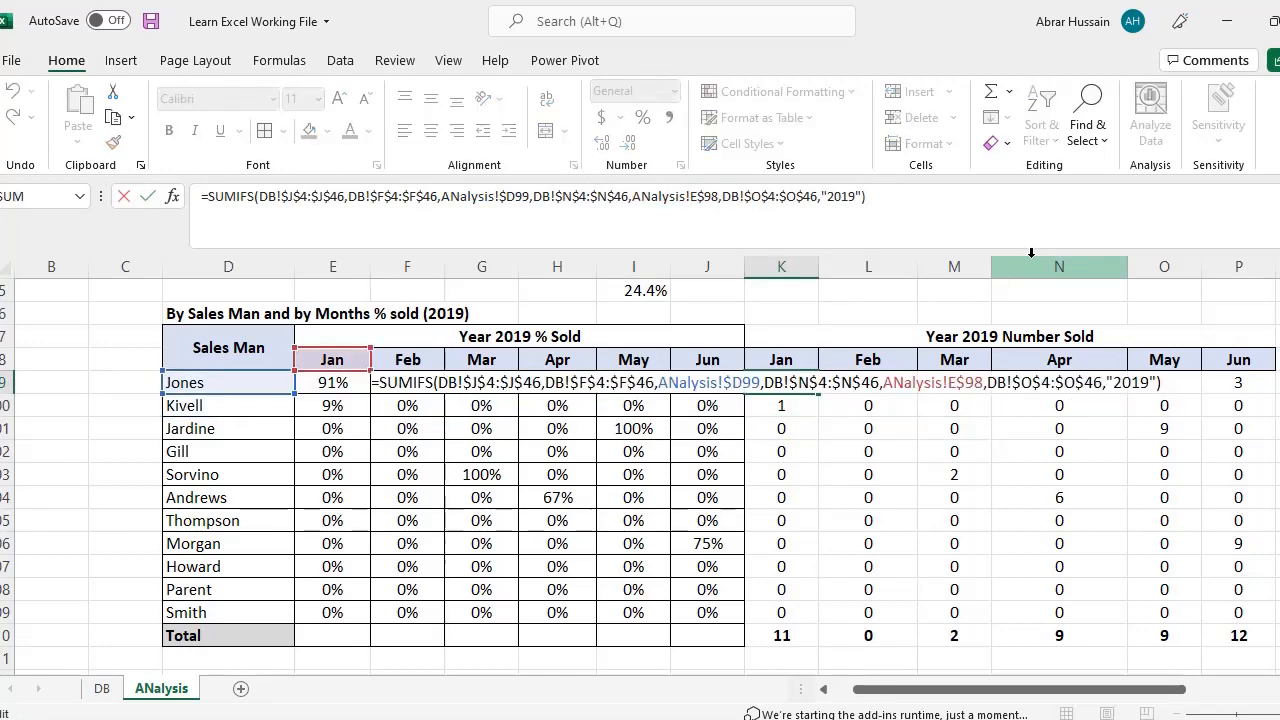
key(shift+Left)
key(shift+Left)
key(shift+Left)
key(shift+Left)
key(shift+Left)
key(shift+Left)
key(shift+Left)
key(shift+Left)
key(shift+Left)
key(shift+Left)
key(shift+Left)
key(shift+Left)
key(shift+Left)
key(shift+Left)
key(shift+Left)
key(shift+Left)
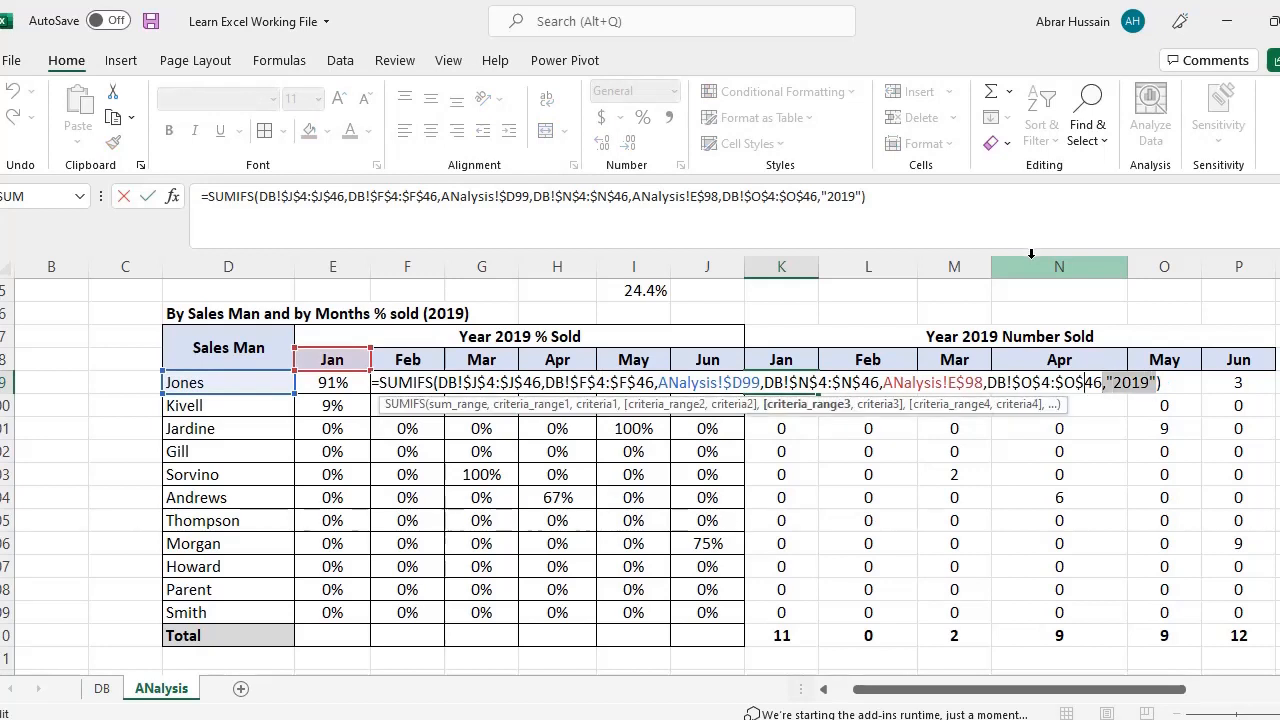
key(shift+Left)
key(shift+Left)
key(shift+Left)
key(shift+Left)
key(shift+Left)
key(shift+Left)
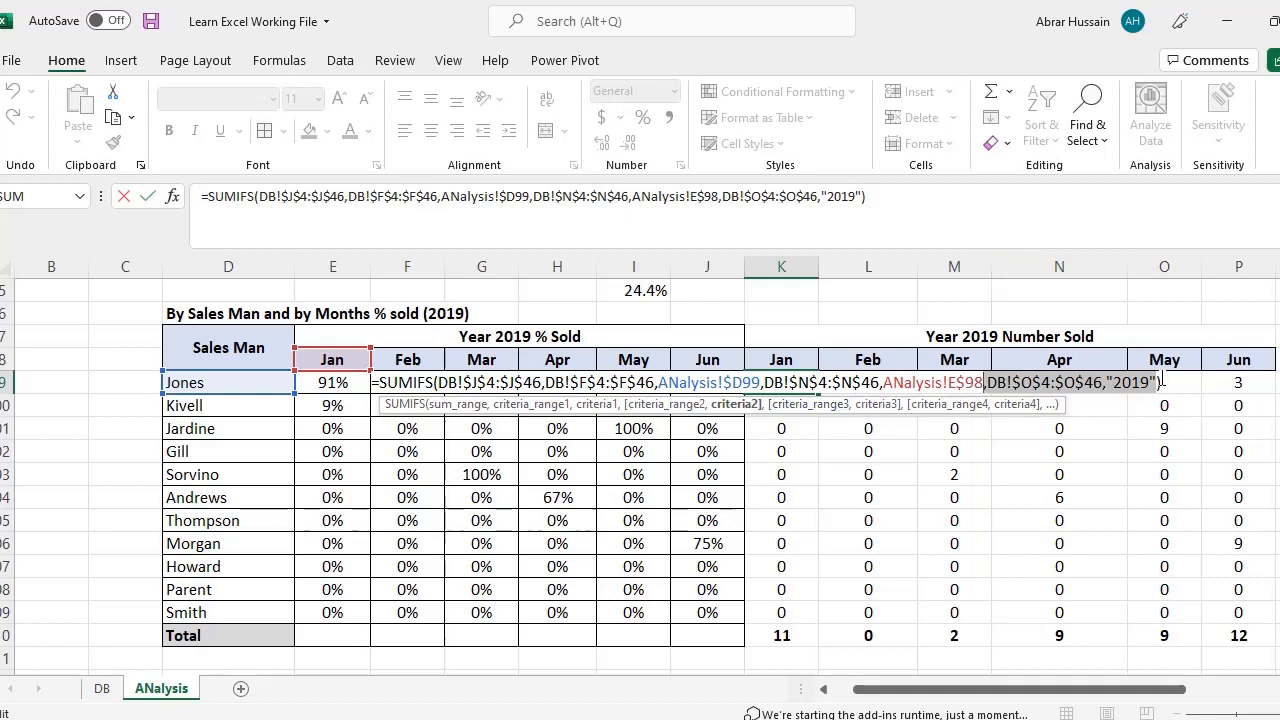
key(ctrl+c)
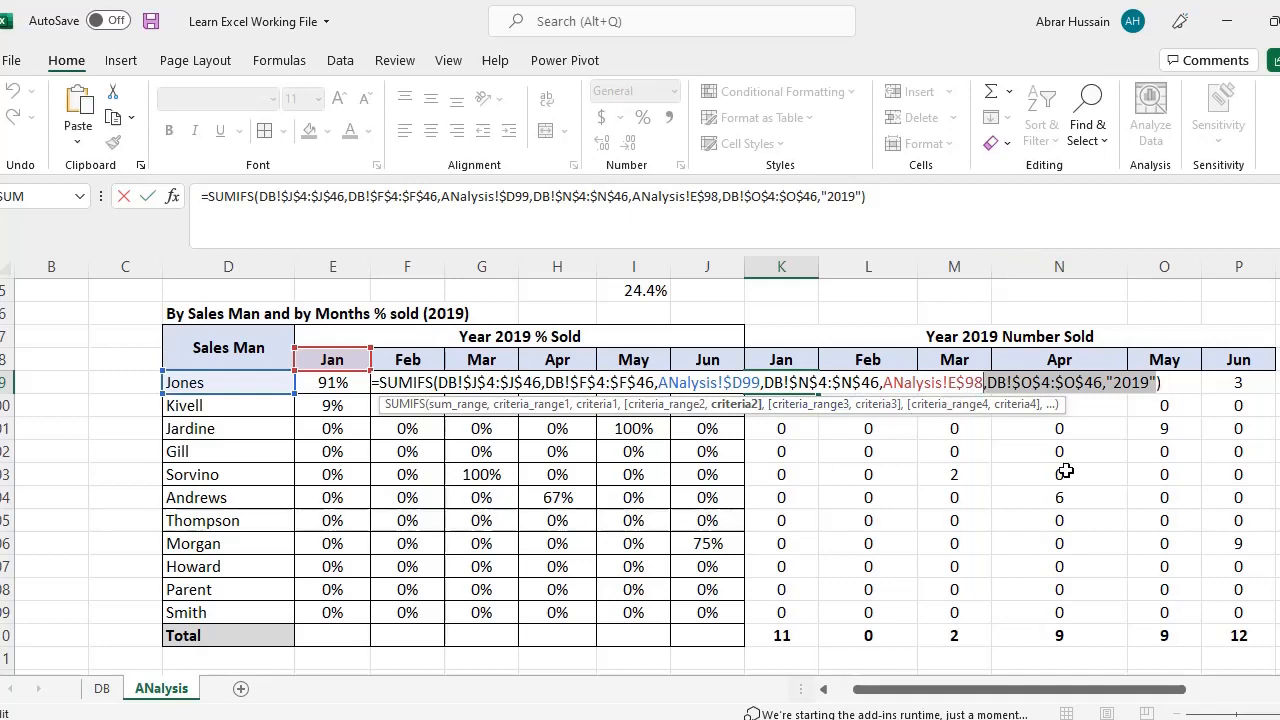
key(Escape)
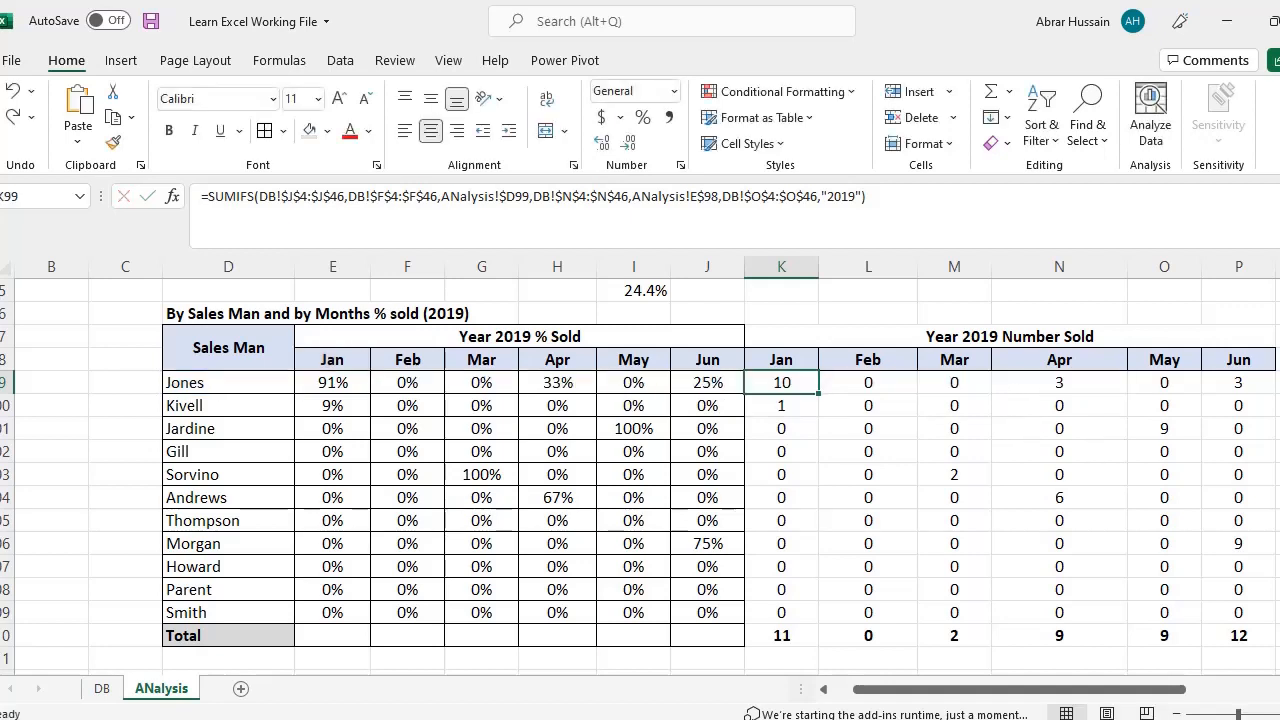
Step: Replace all occurrences of ,DB!$O$4:$O$46,"2019" with nothing in the number sold range K99:P110
drag(781, 382, 1245, 640)
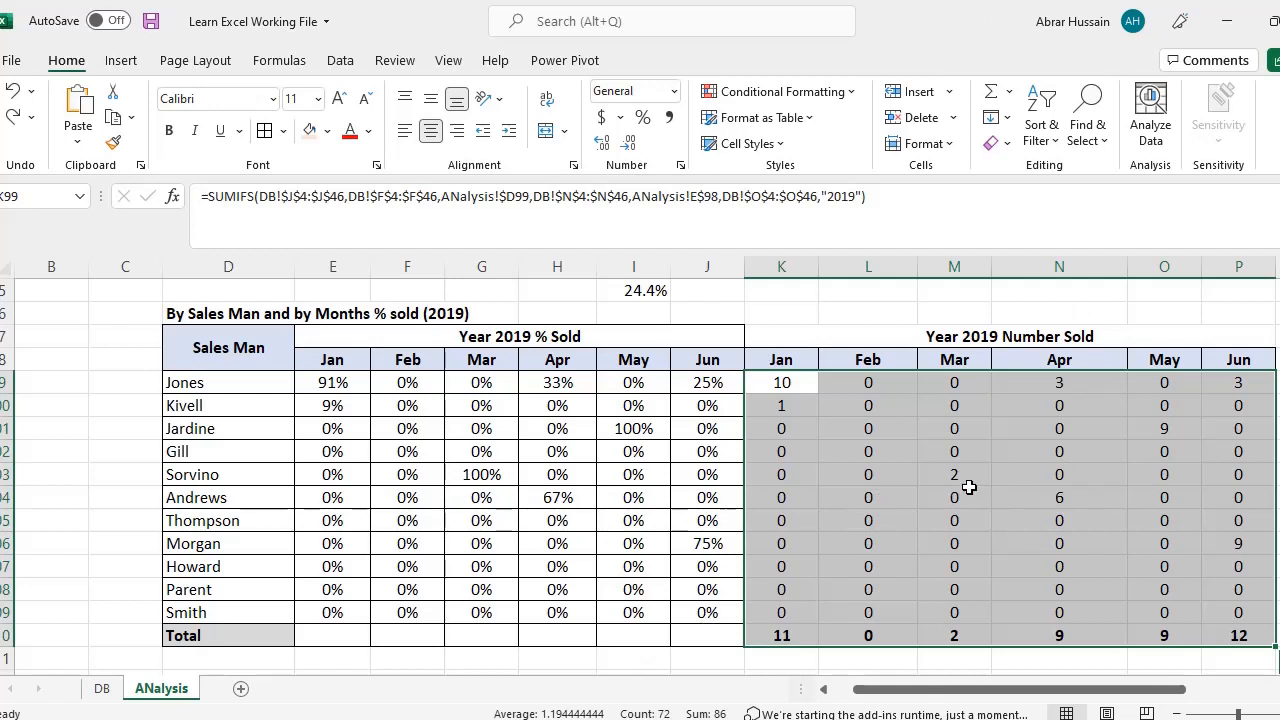
key(ctrl+f)
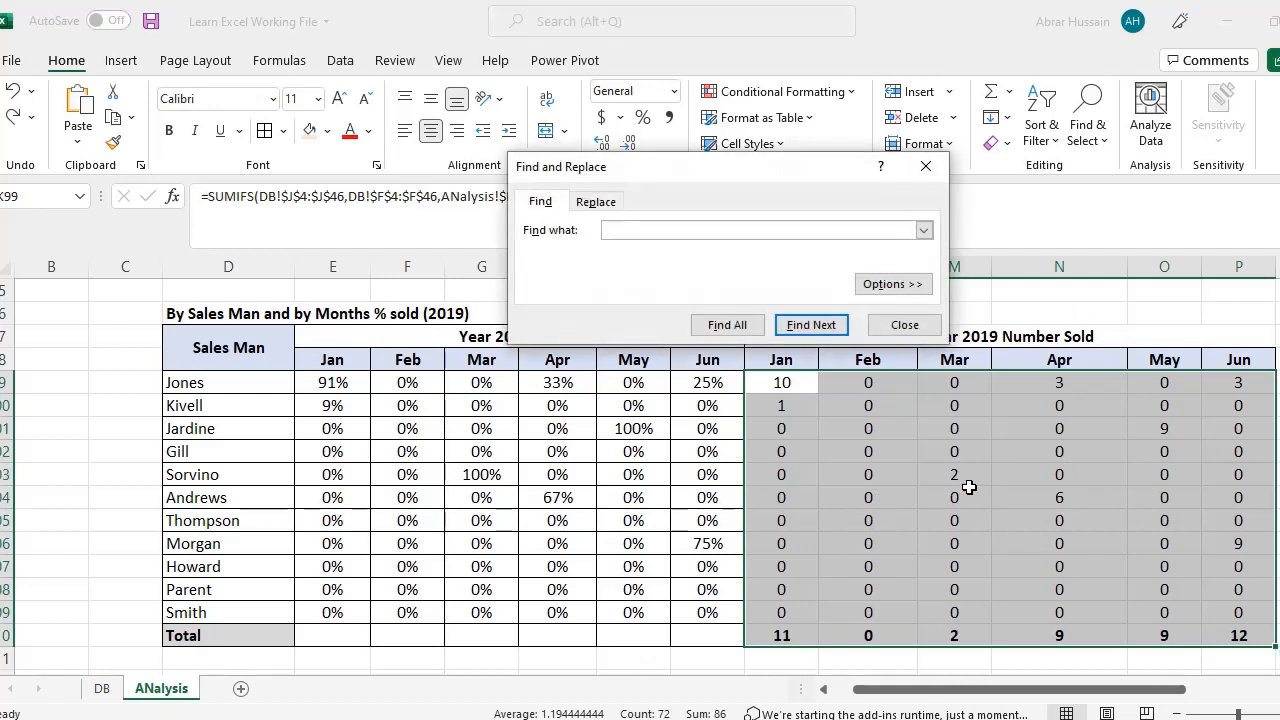
key(Escape)
key(ctrl+f)
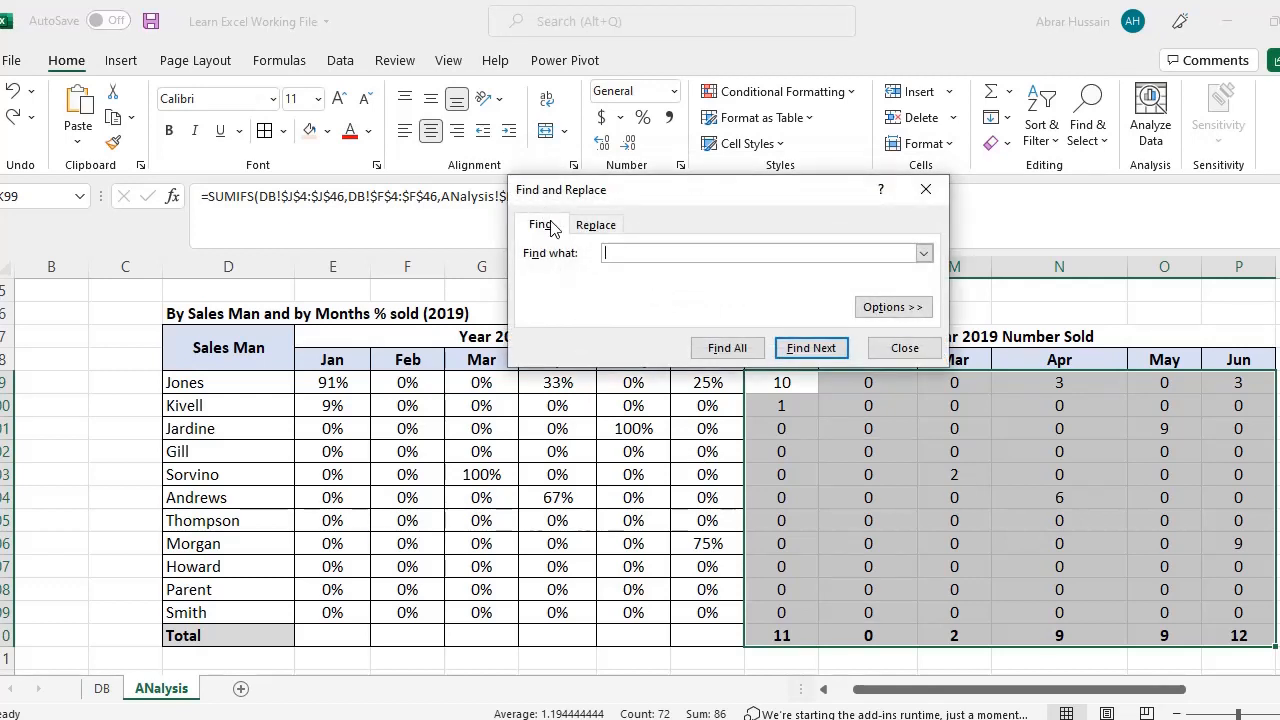
key(ctrl+v)
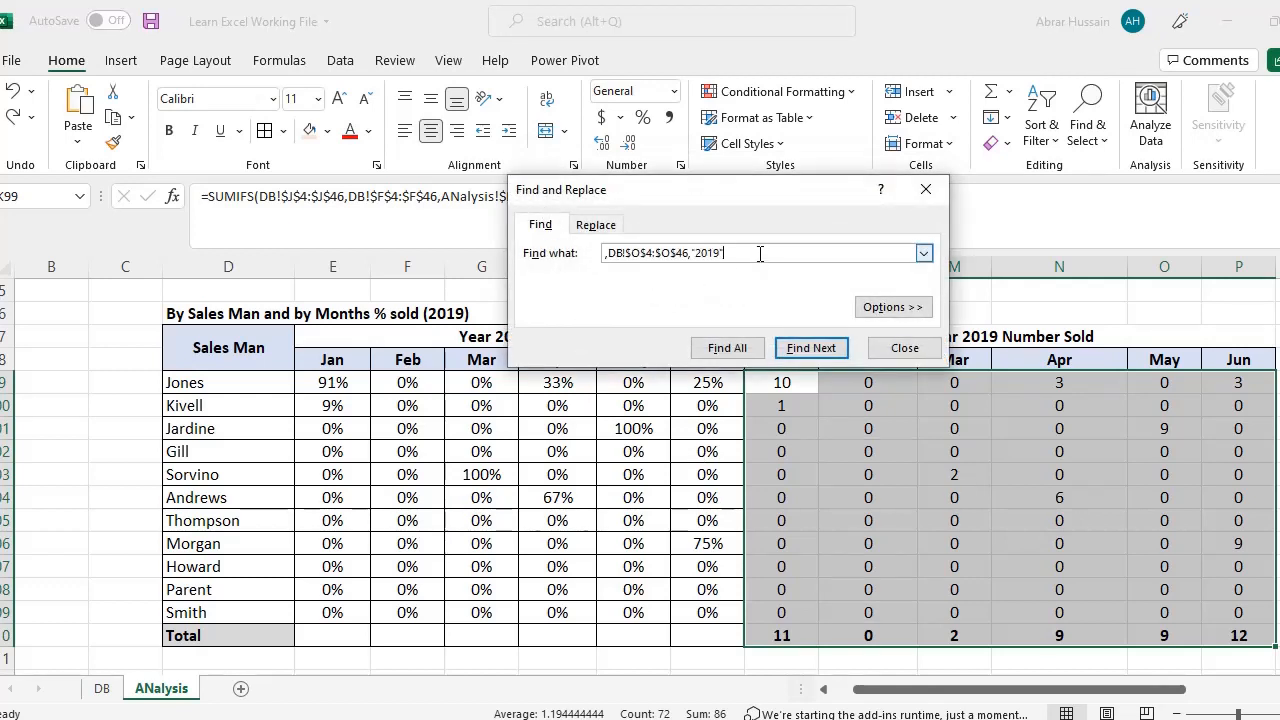
click(610, 225)
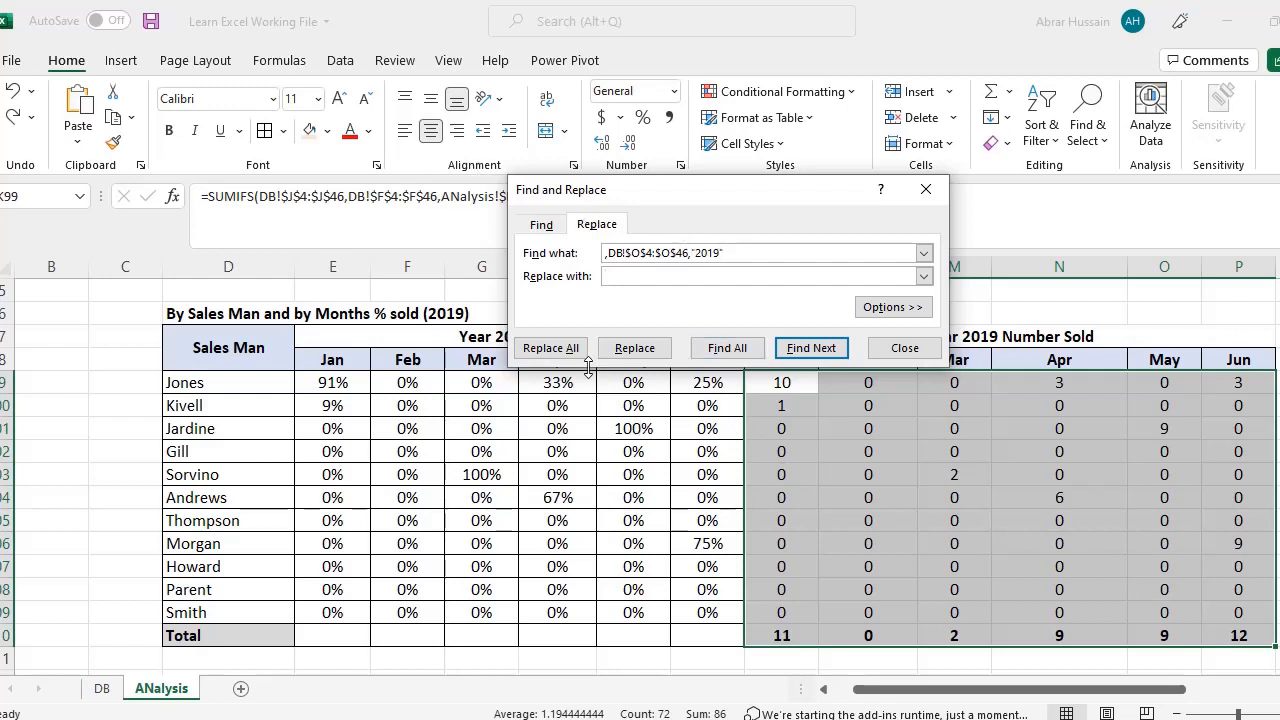
click(548, 347)
click(670, 428)
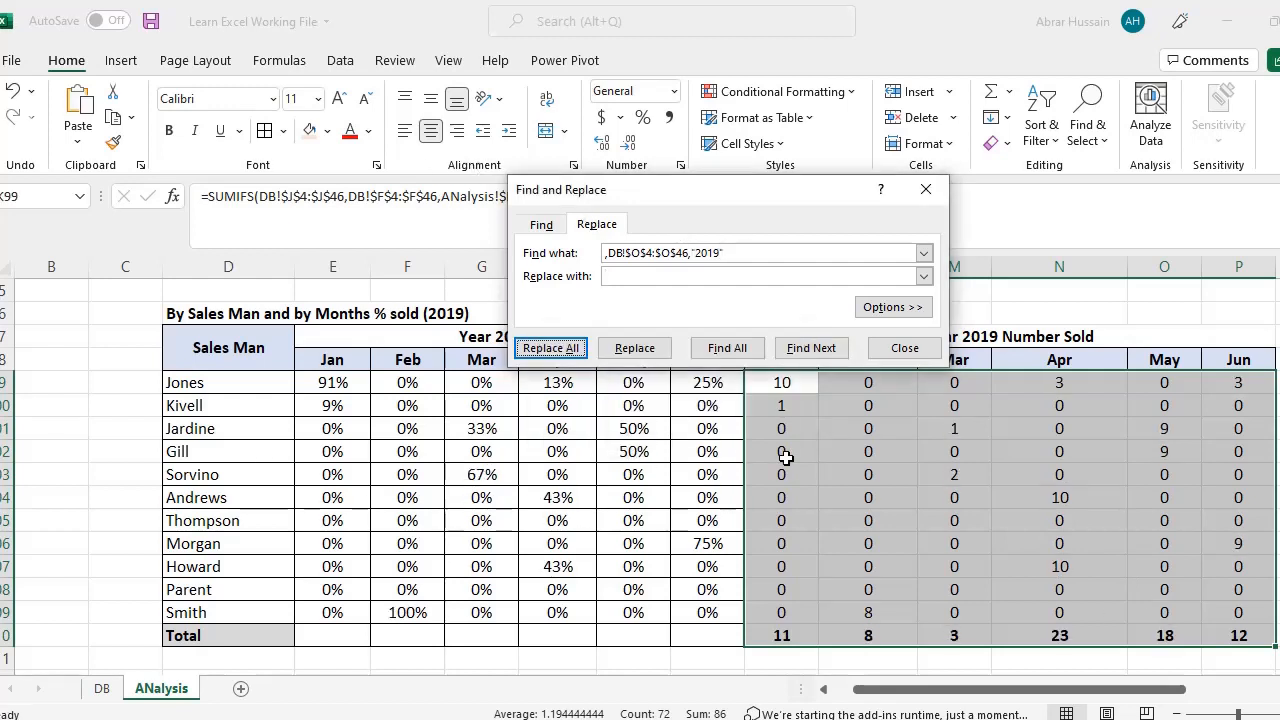
click(904, 347)
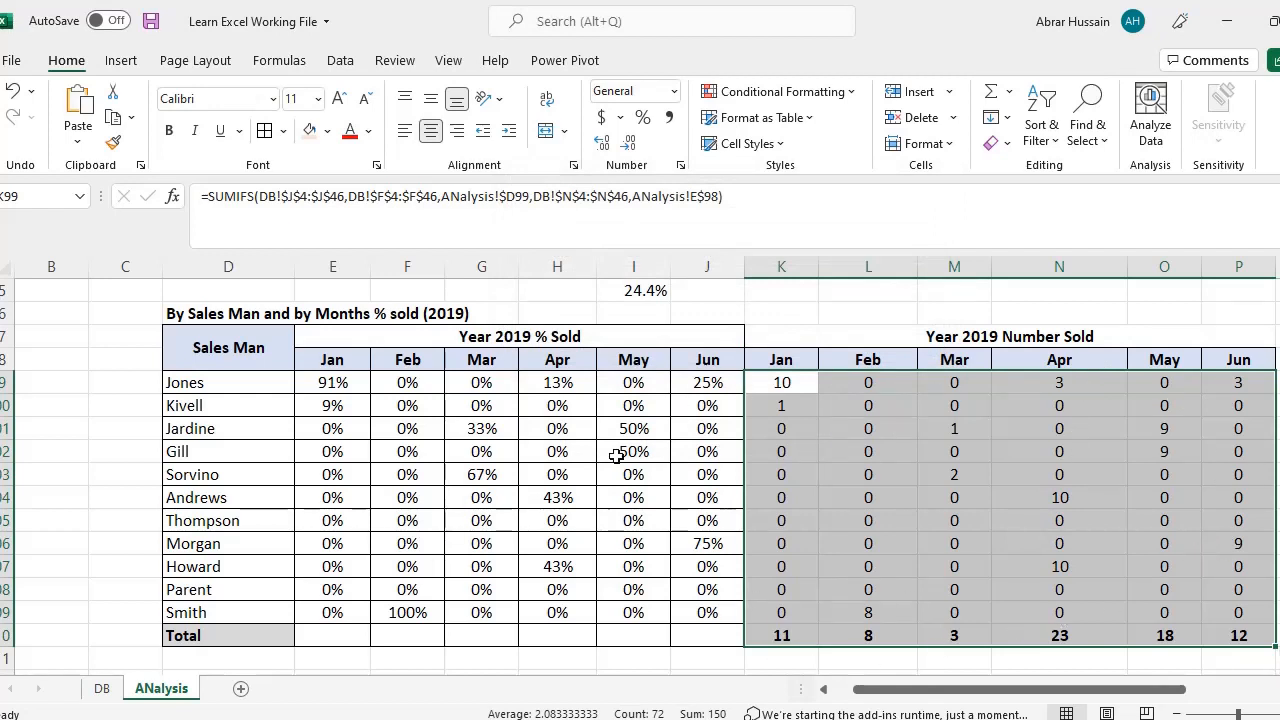
Step: Check the shortened SUMIFS formulas in row 99 of the Jan, Feb and Mar number sold columns
click(804, 386)
click(868, 366)
click(946, 376)
click(900, 386)
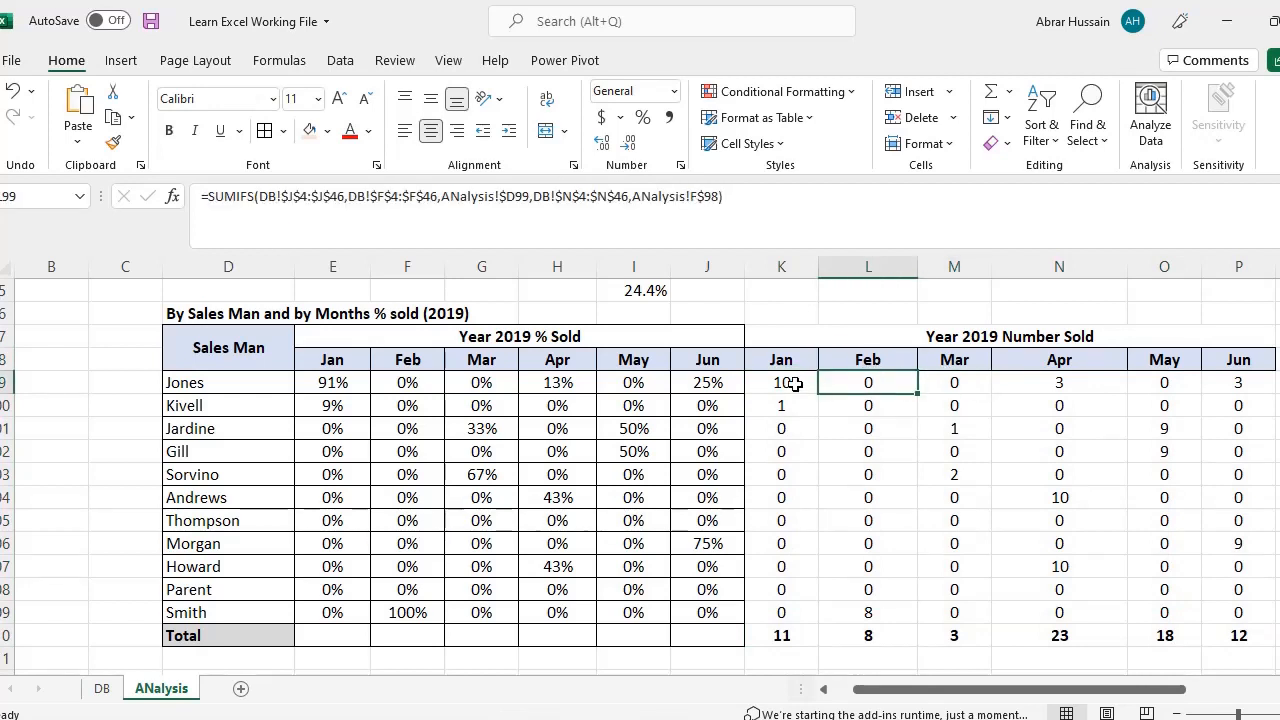
Step: Change the month headers of the number sold section, K98:P98, to Jul through Dec
click(792, 384)
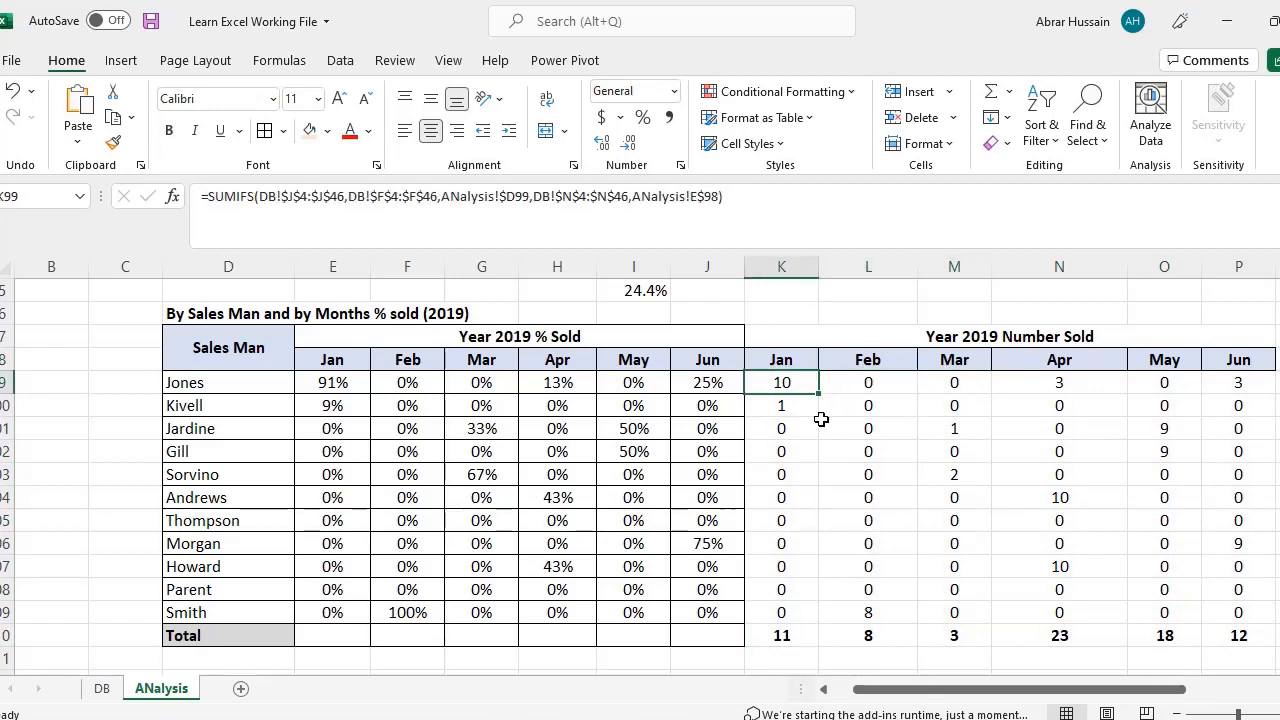
click(784, 360)
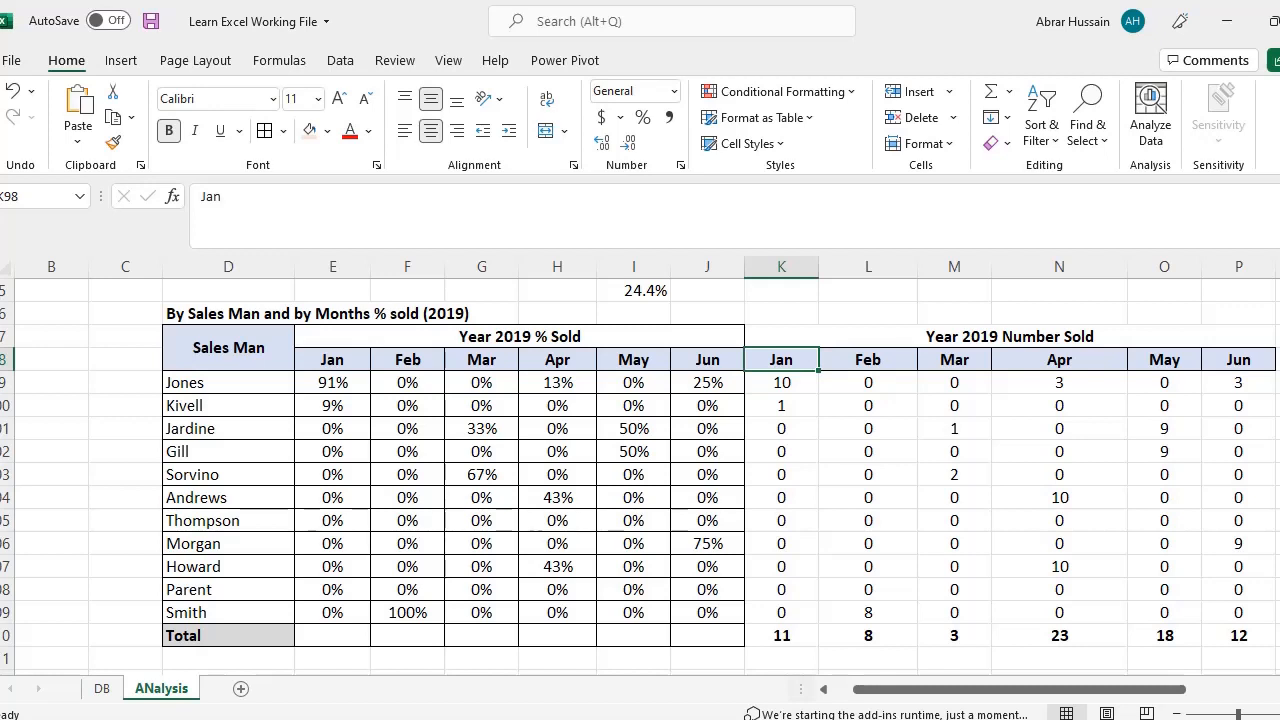
text(Jul)
key(Tab)
key(Left)
drag(822, 374, 955, 362)
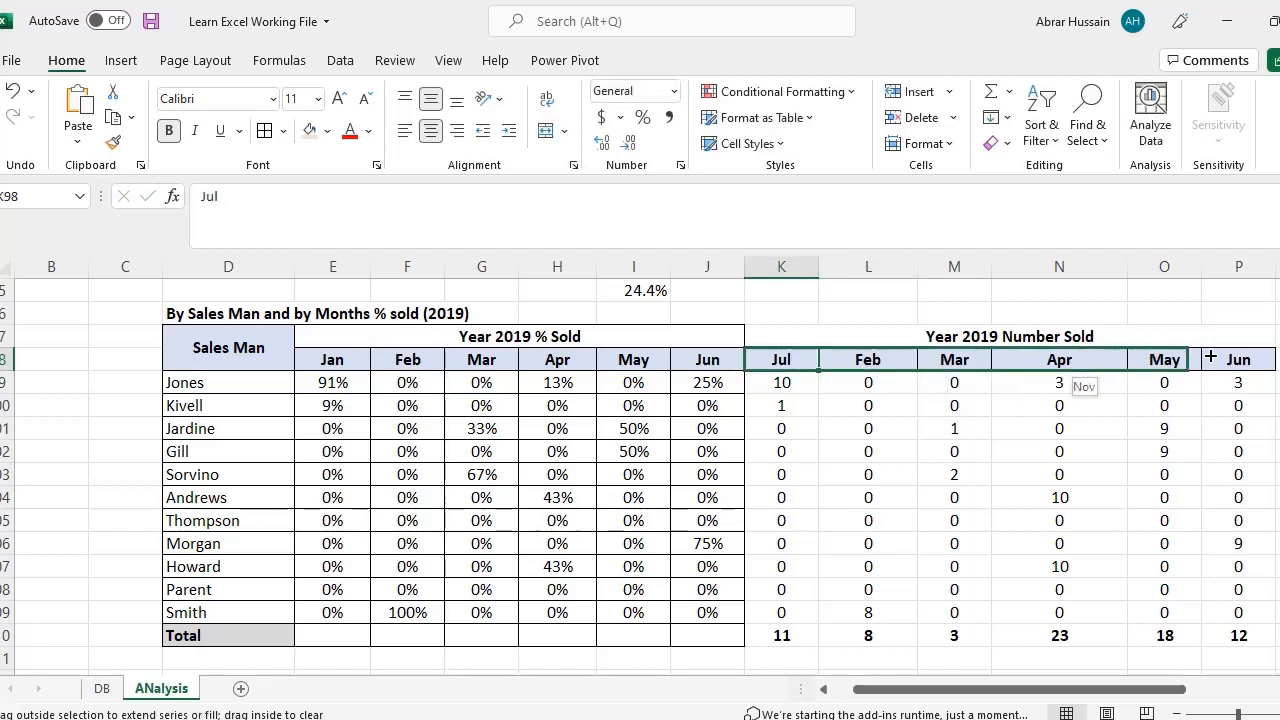
drag(1238, 359, 1239, 360)
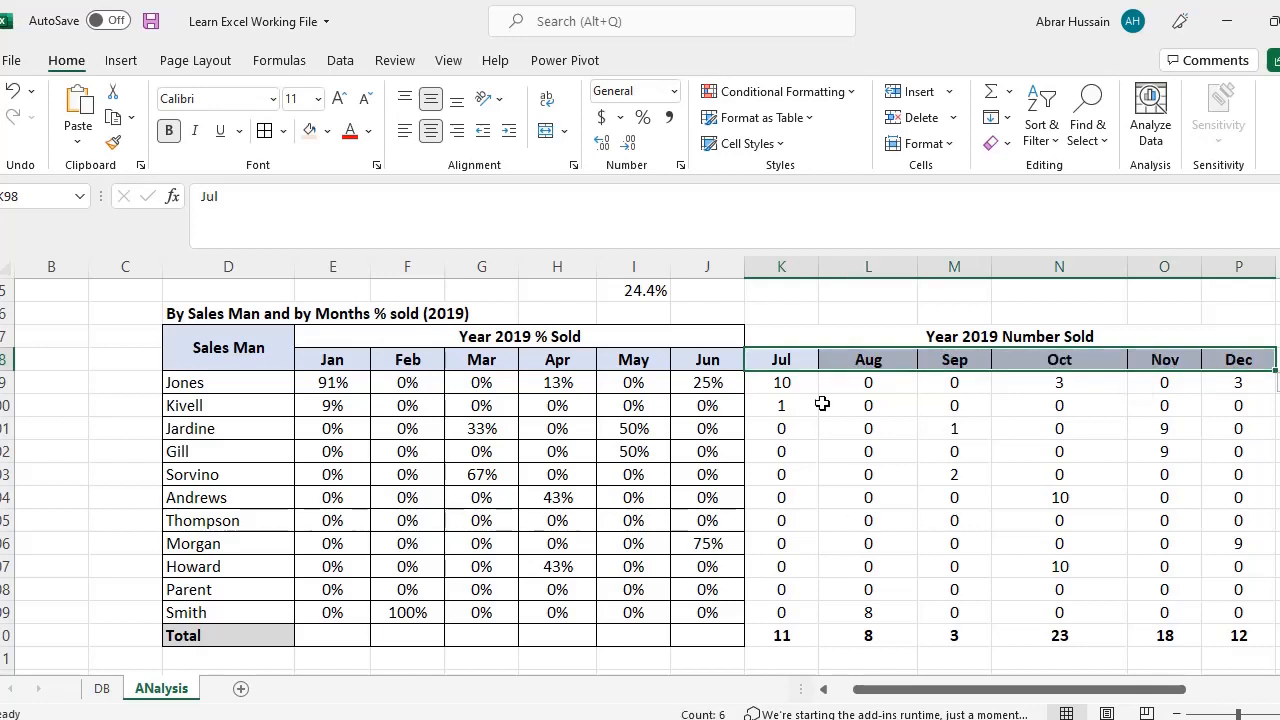
Step: Check the SUMIFS formula in K99 and copy the Jul to Dec headers from K98:P98 over the % sold headers in E98:J98
click(758, 380)
key(F2)
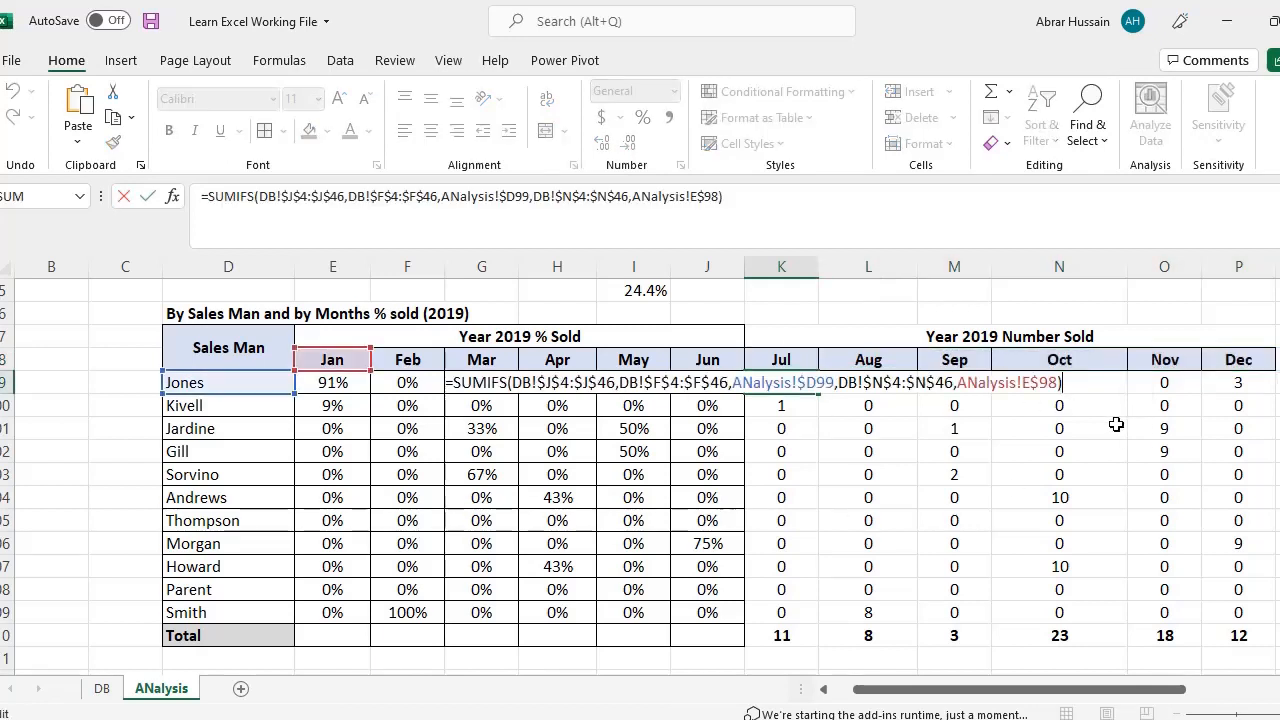
key(Return)
mouse_move(781, 360)
mouse_down()
mouse_move(923, 334)
mouse_move(1183, 348)
mouse_move(781, 359)
mouse_up()
key(ctrl+c)
click(335, 359)
key(ctrl+v)
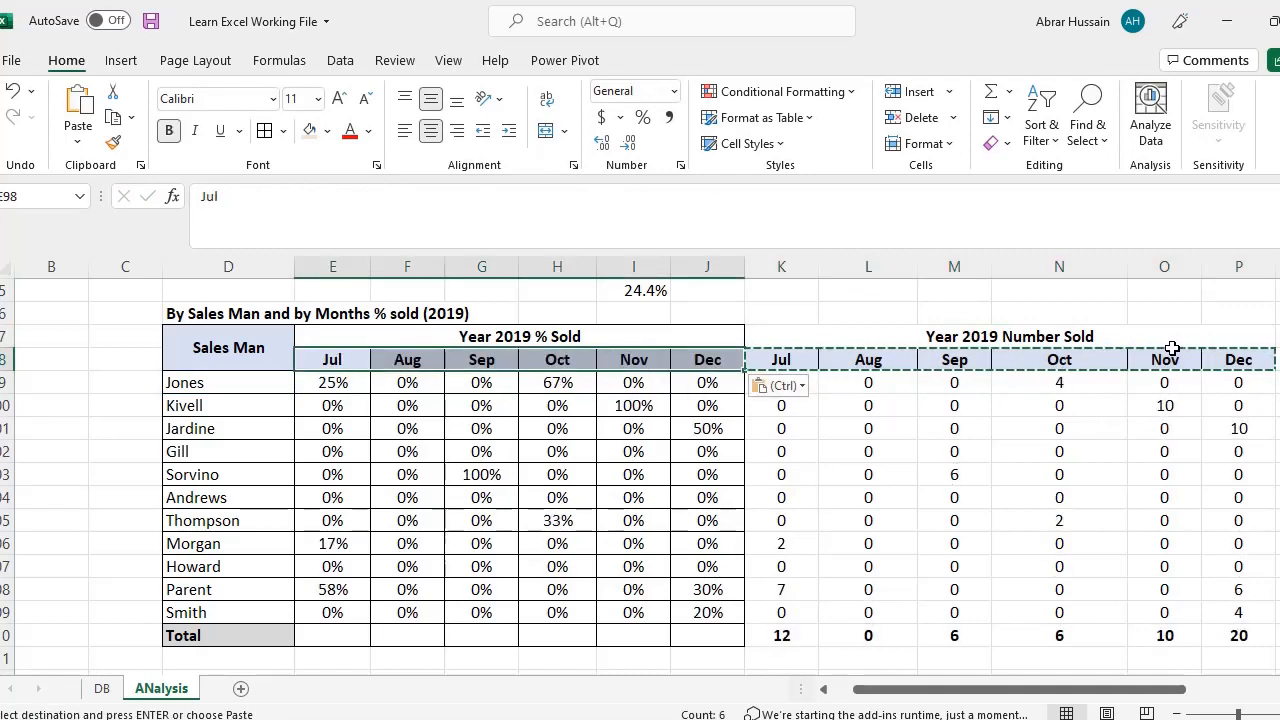
Step: Undo the Jul to Dec header changes in both sections of the table, restoring Jan to Jun
click(1152, 345)
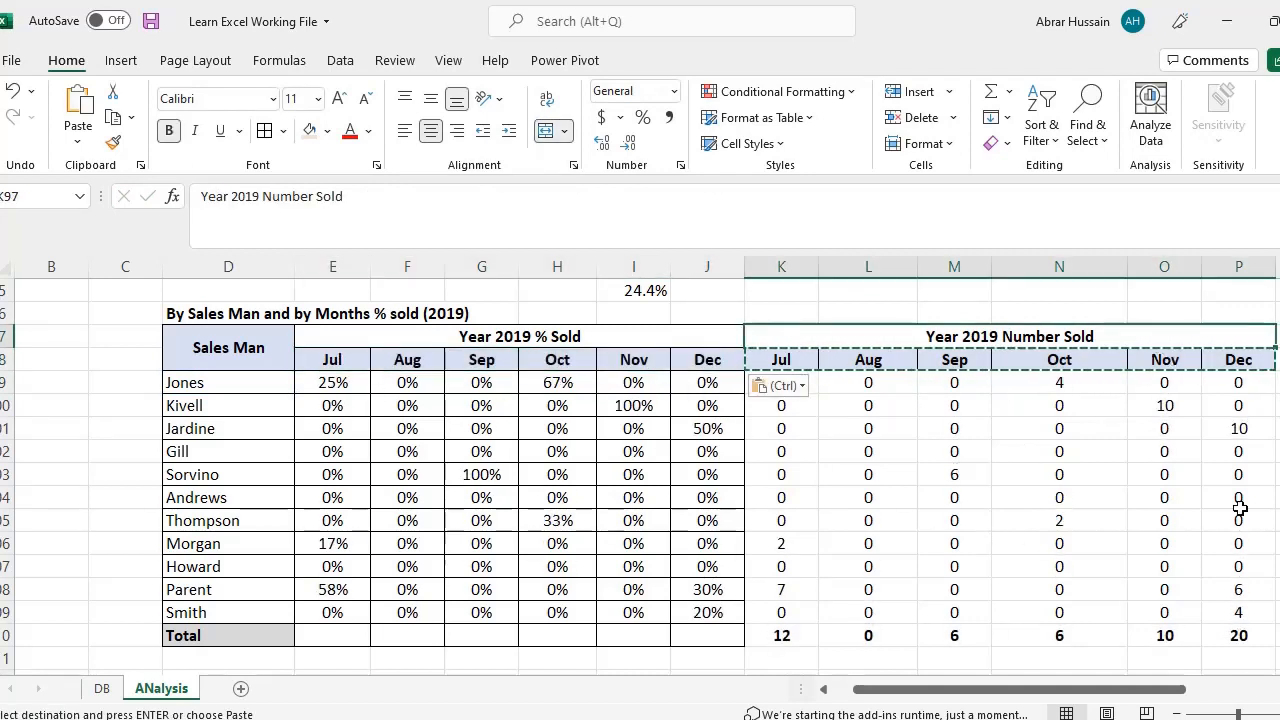
drag(781, 359, 1188, 357)
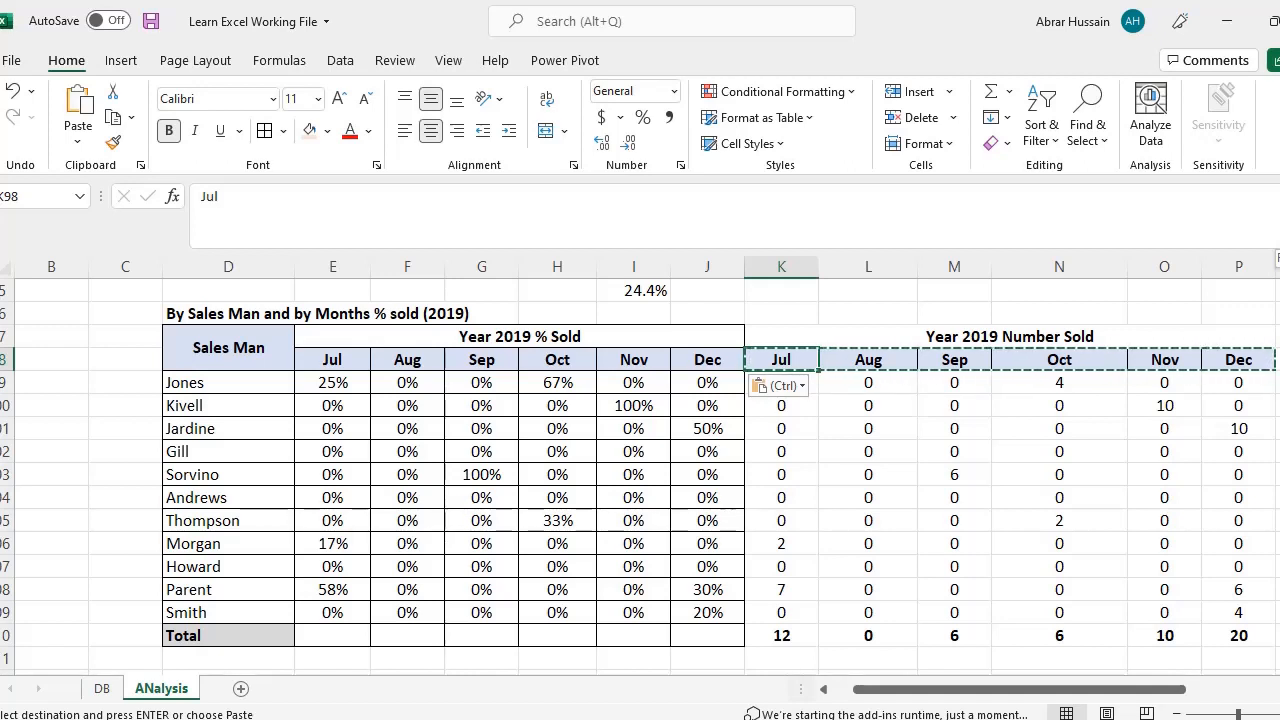
key(Escape)
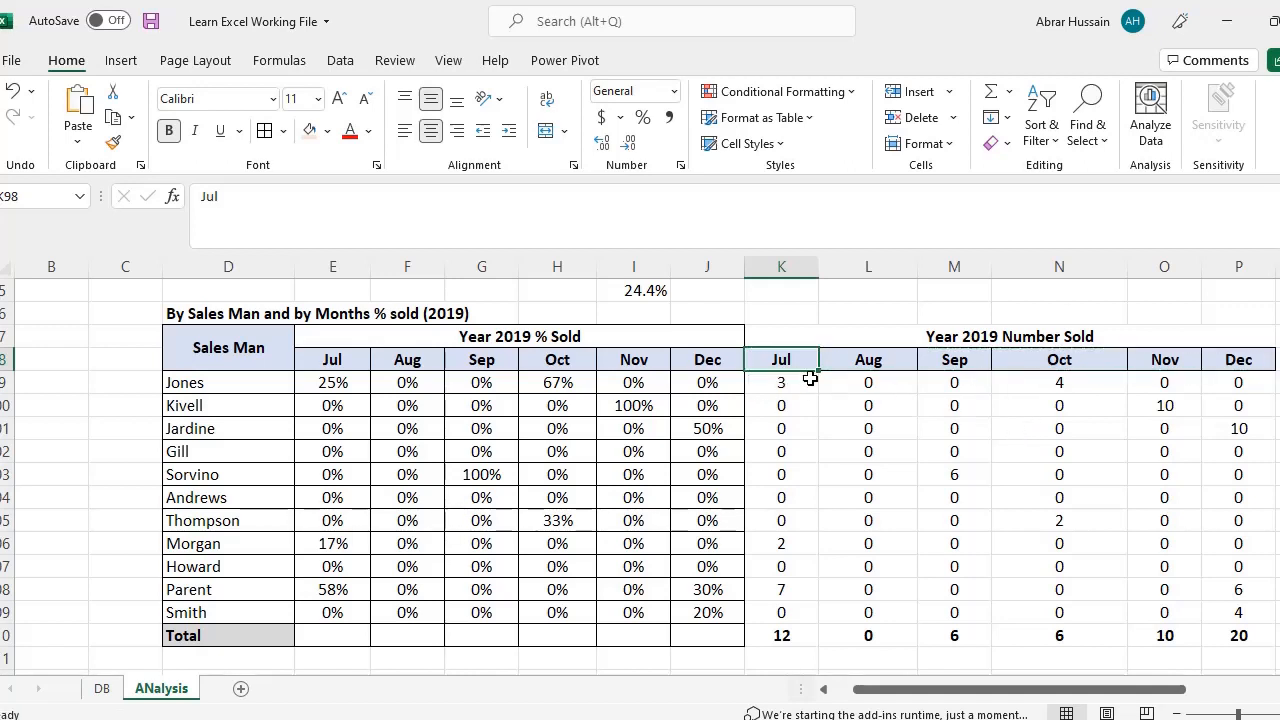
key(ctrl+z)
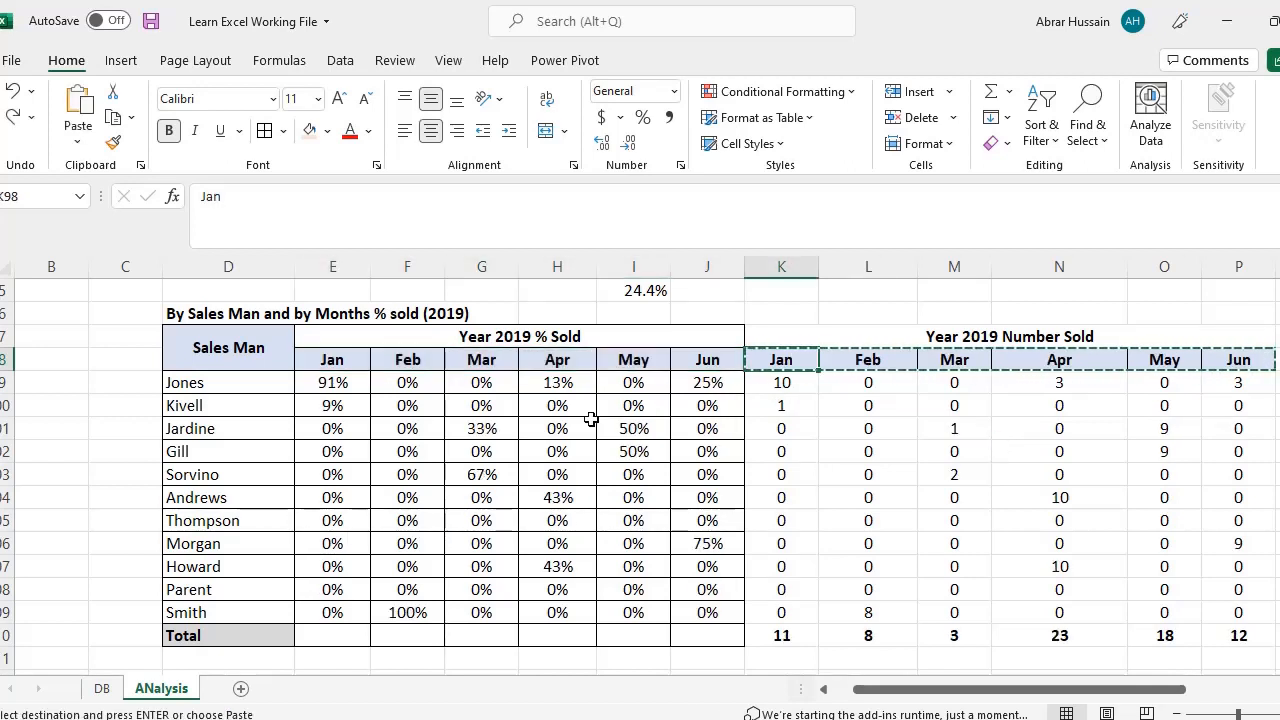
Step: Copy the whole salesman by month table, D97:P110, and paste the duplicate below it starting at D113
mouse_move(240, 348)
mouse_down()
mouse_move(1160, 385)
mouse_move(1190, 625)
mouse_up()
key(ctrl+c)
scroll(334, 514, down, 3)
click(249, 500)
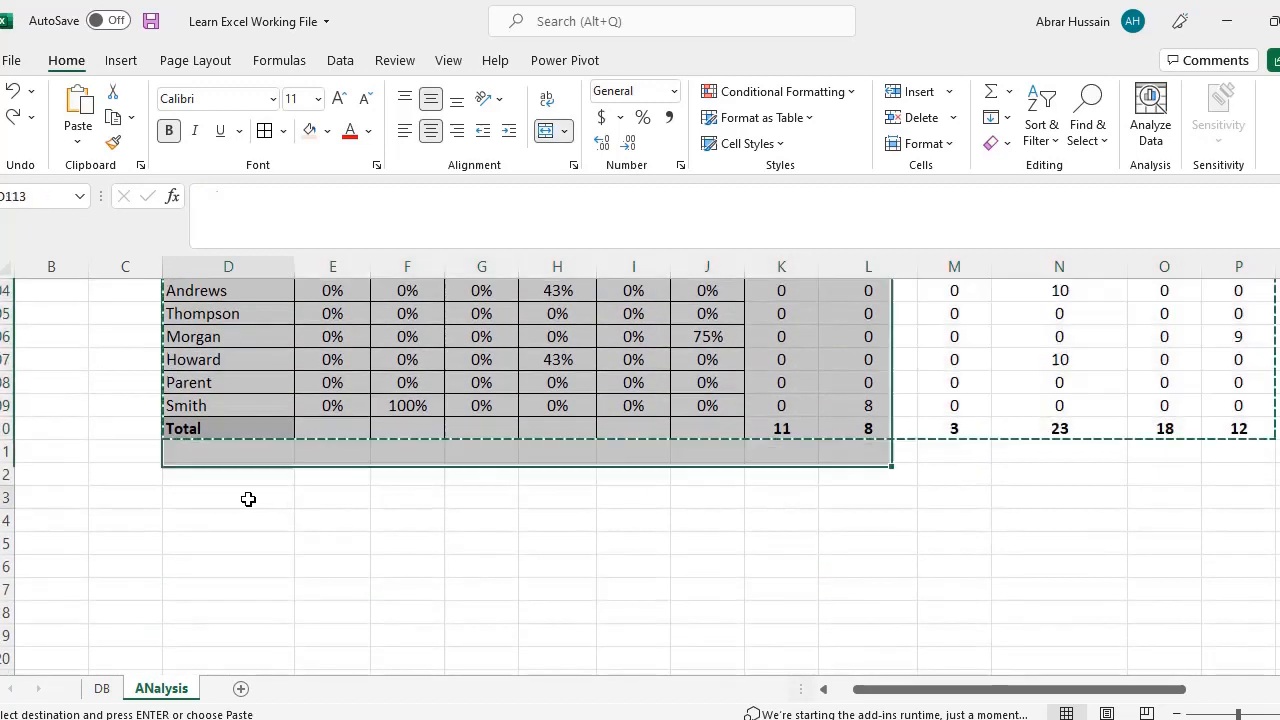
key(ctrl+v)
scroll(675, 434, up, 3)
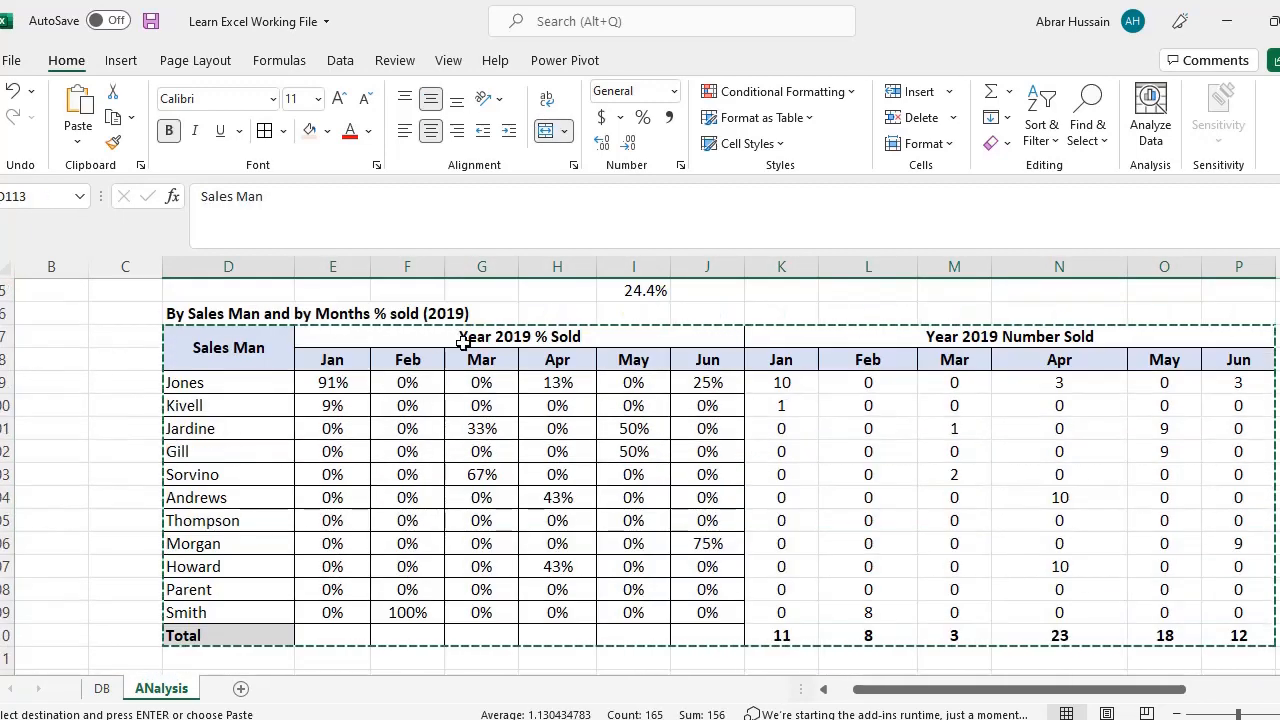
scroll(330, 470, down, 4)
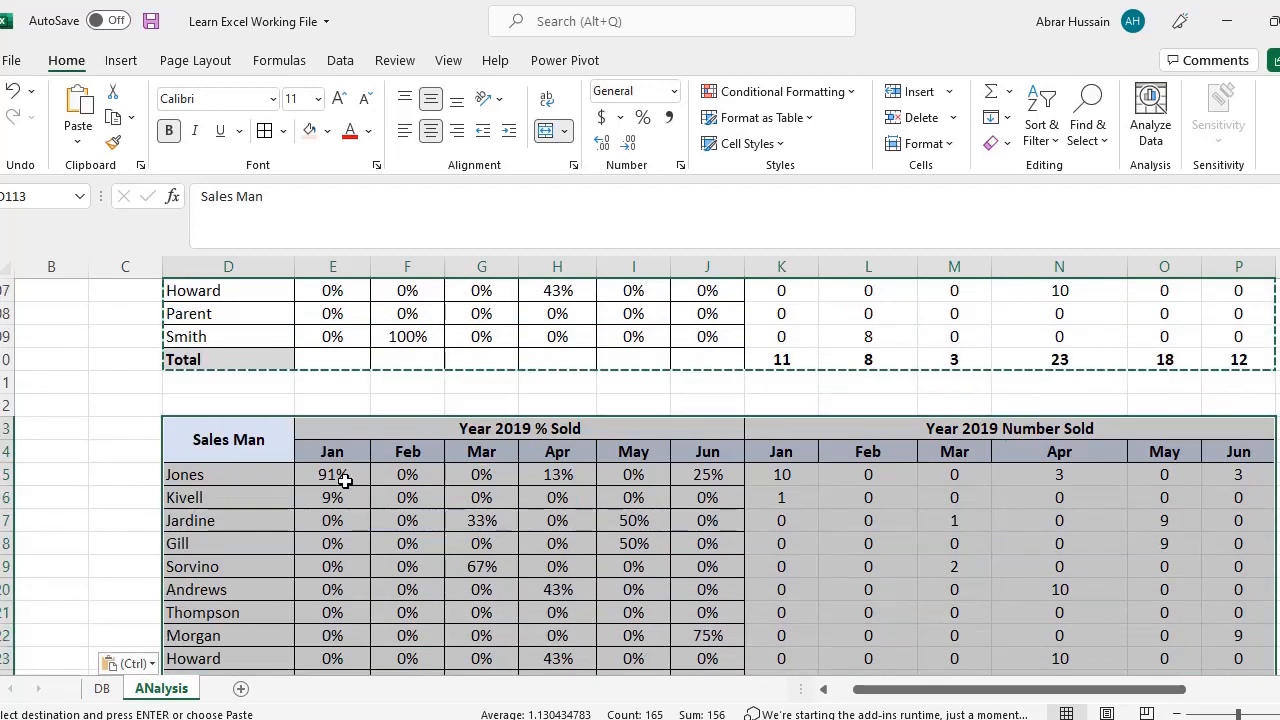
Step: Change the month headers in both the % sold and number sold sections of the duplicate table to Jul through Dec
click(338, 468)
click(338, 458)
text(Jul)
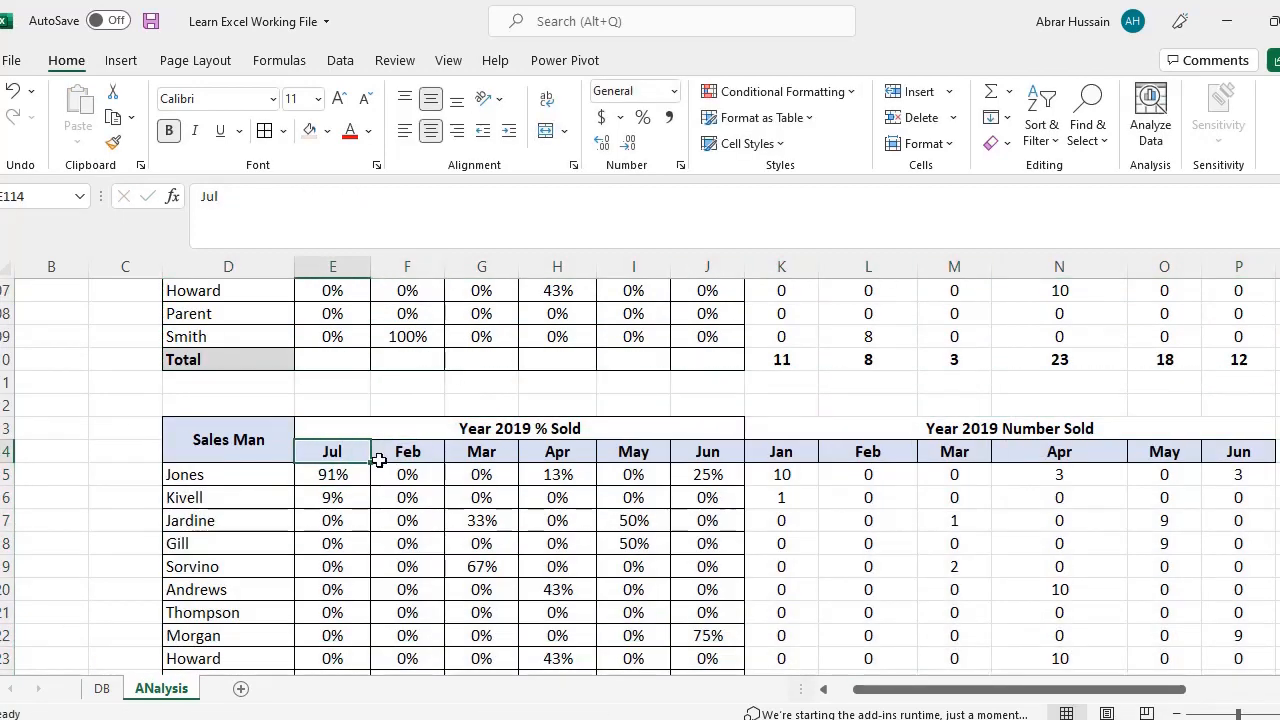
drag(372, 463, 745, 457)
key(ctrl+c)
click(788, 452)
key(ctrl+v)
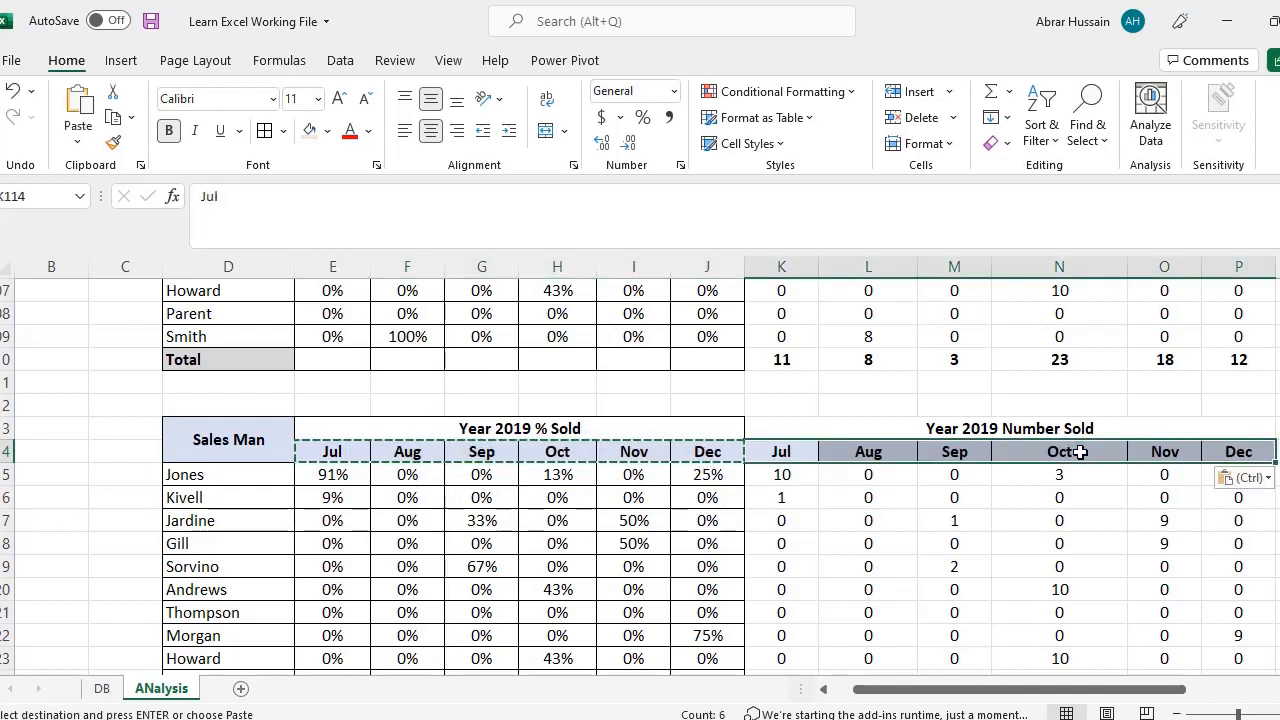
Step: Clear all contents and formatting from the duplicate table in D113:P126
click(189, 457)
scroll(1168, 566, down, 4)
shift+click(1256, 450)
key(alt+e)
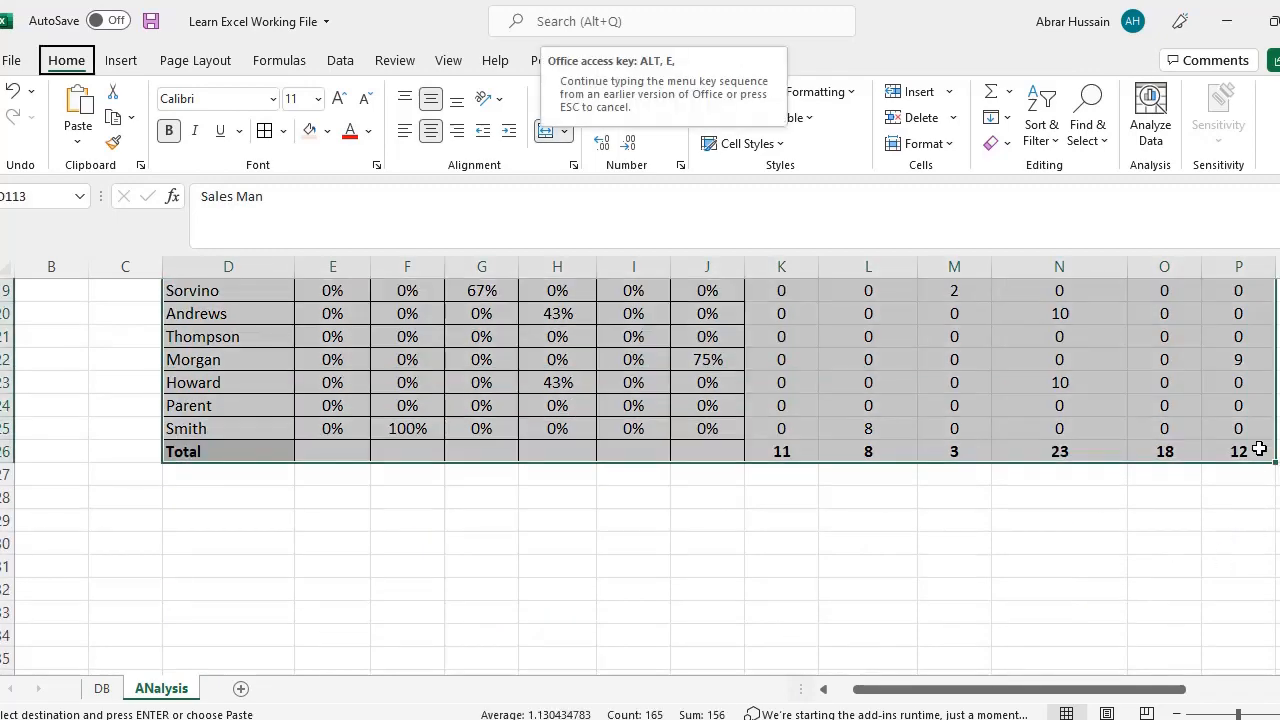
key(a)
key(a)
Step: Return to the Analysis by Items table, review the topics in the Session 4 Detail Working document in Word, and switch back to Excel
scroll(701, 503, up, 9)
scroll(600, 495, up, 20)
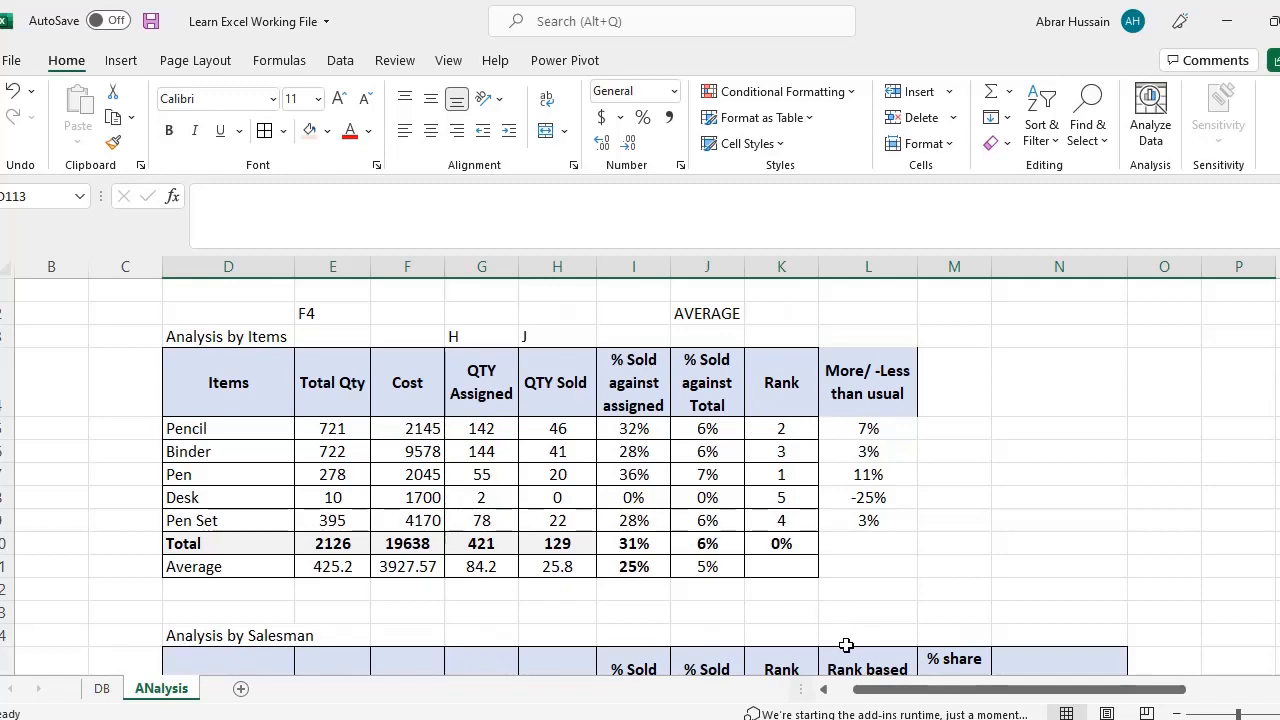
click(789, 718)
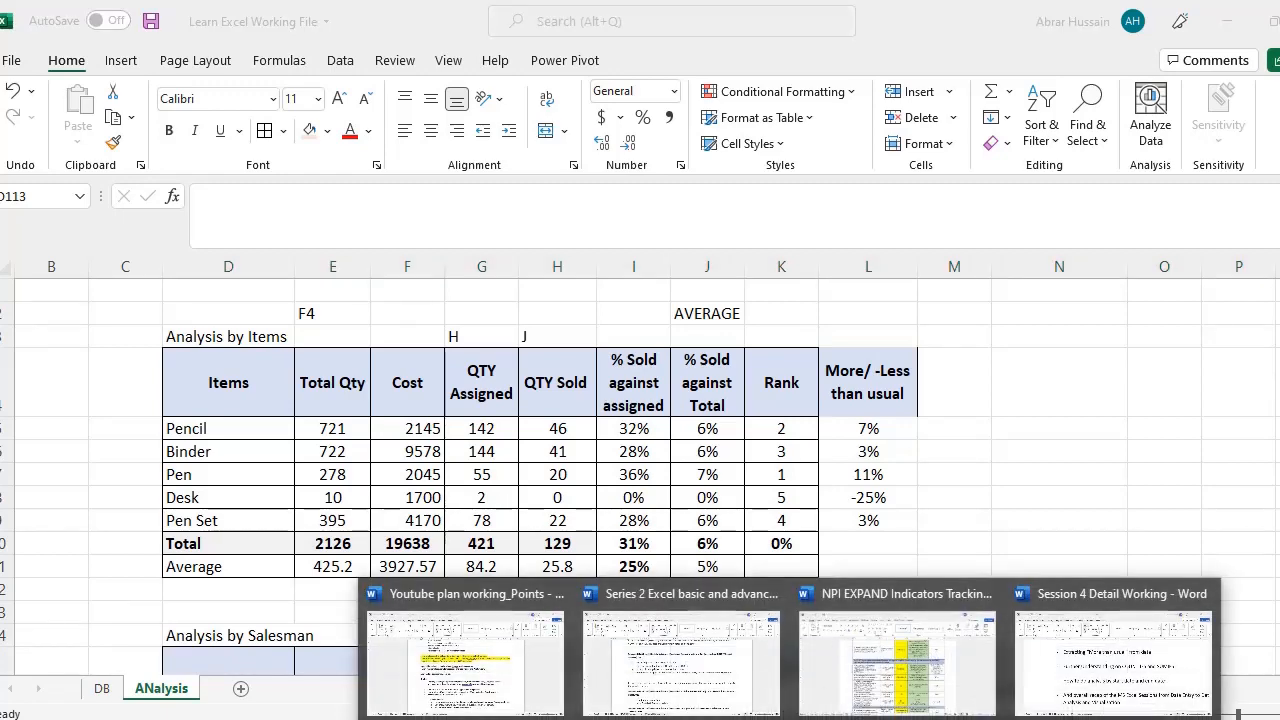
click(1113, 655)
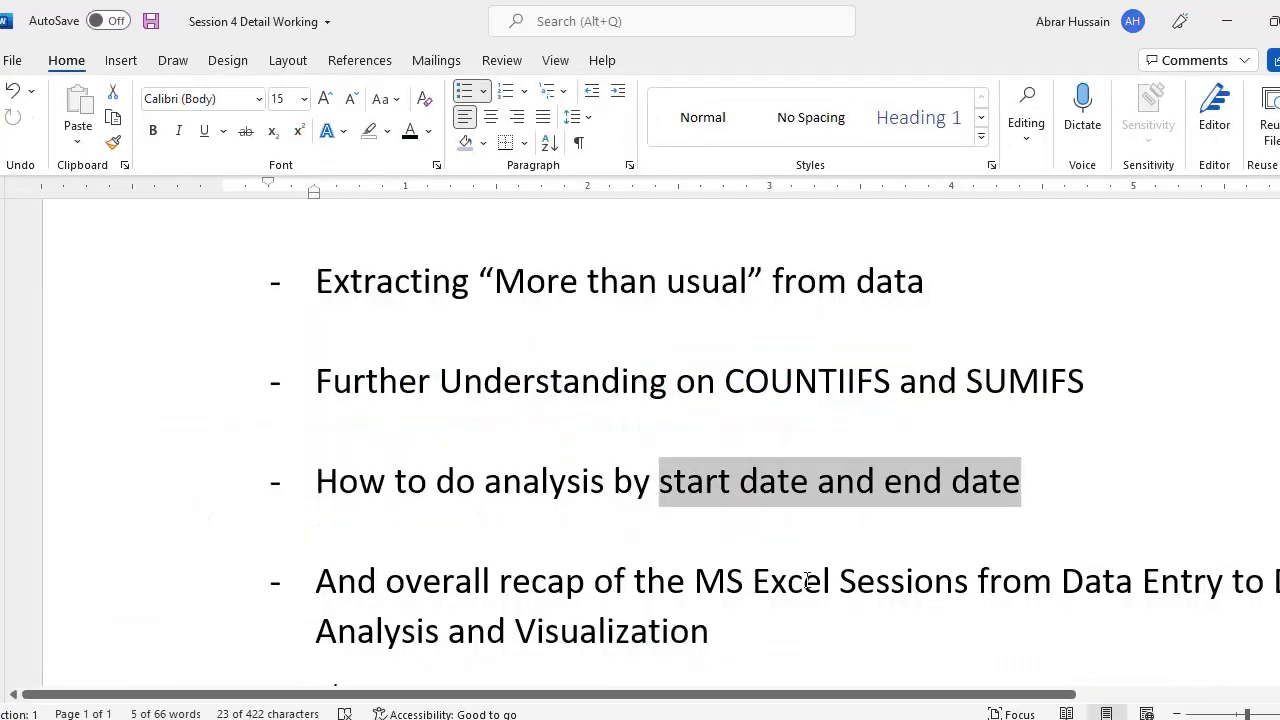
key(alt+Tab)
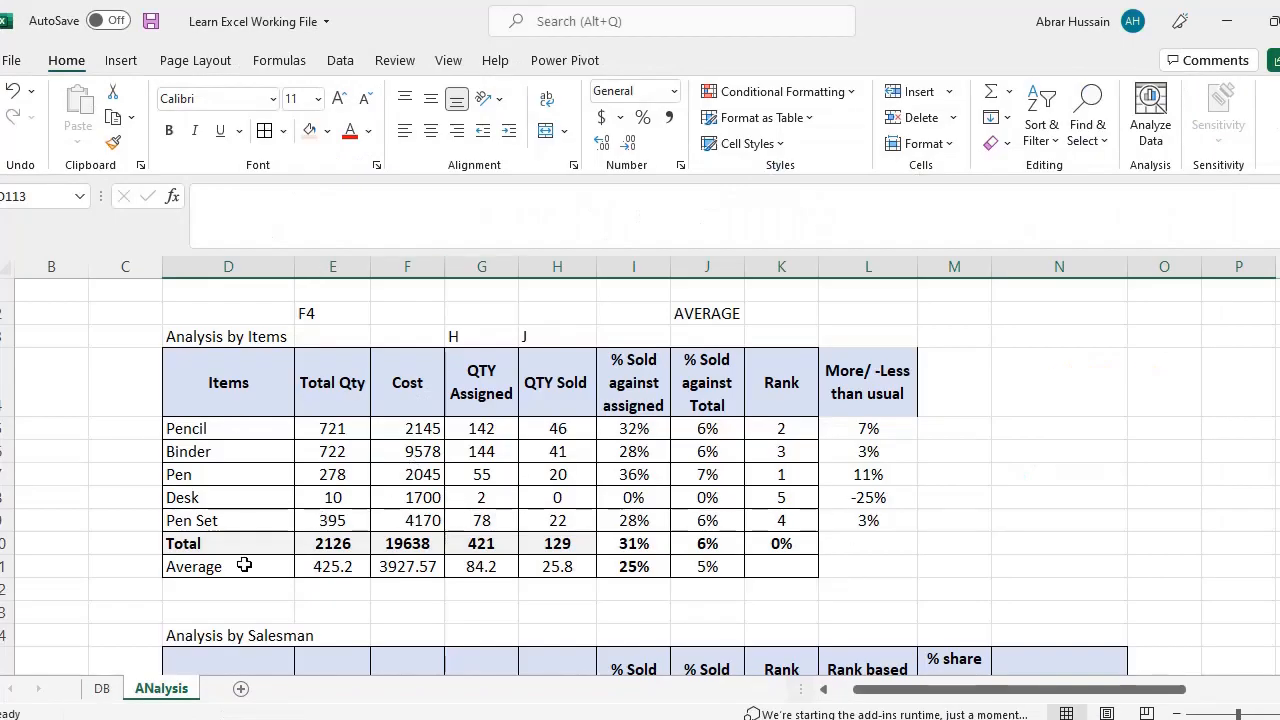